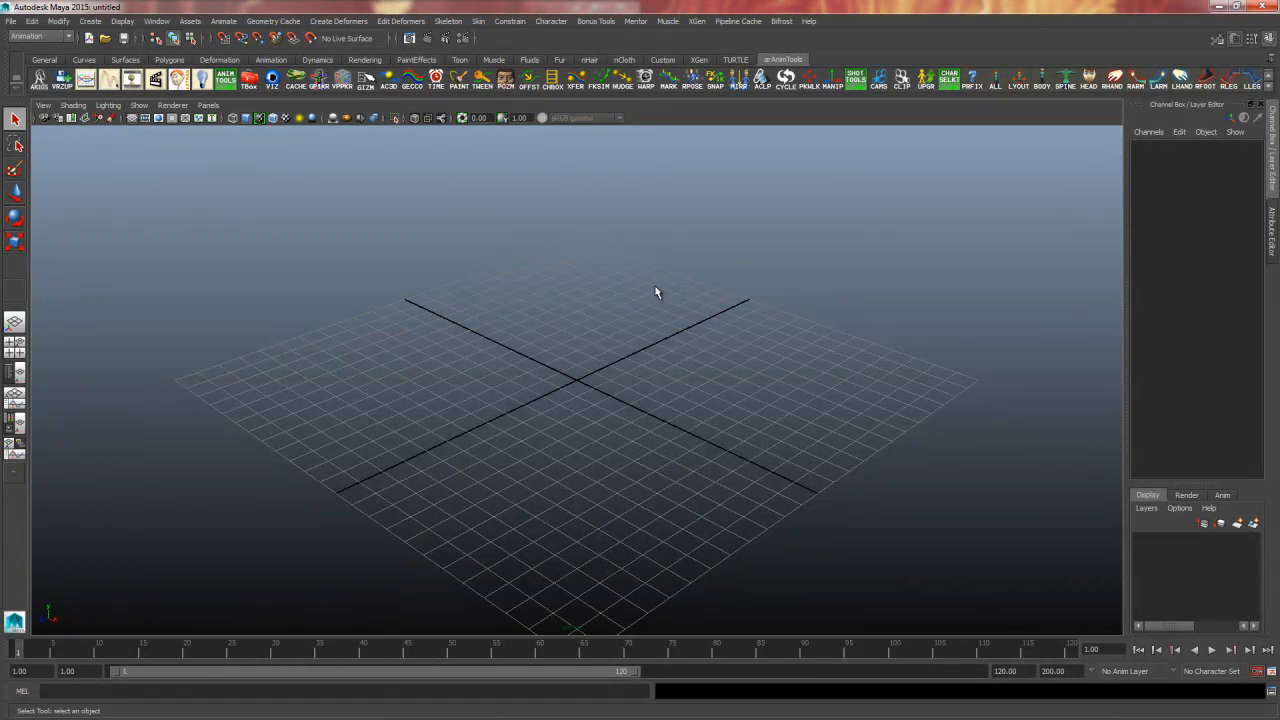
Start a new project in the Project Window and name it BouncingBall
click(11, 21)
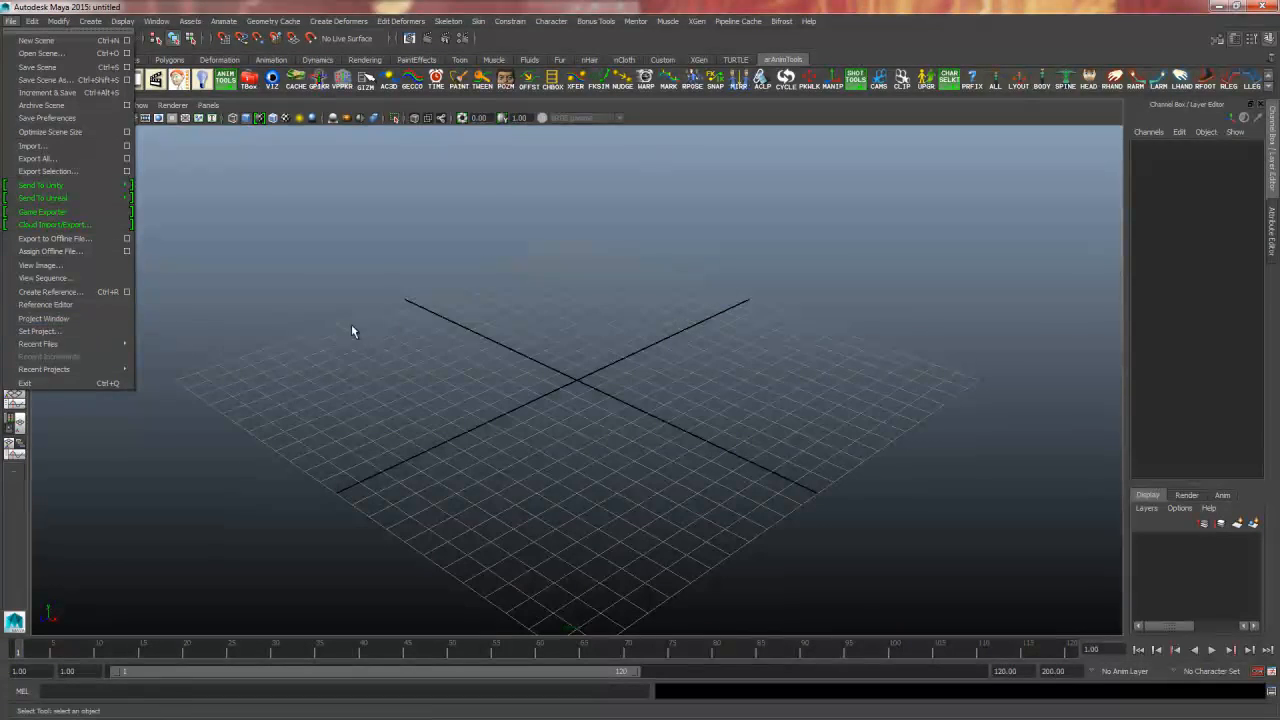
click(69, 319)
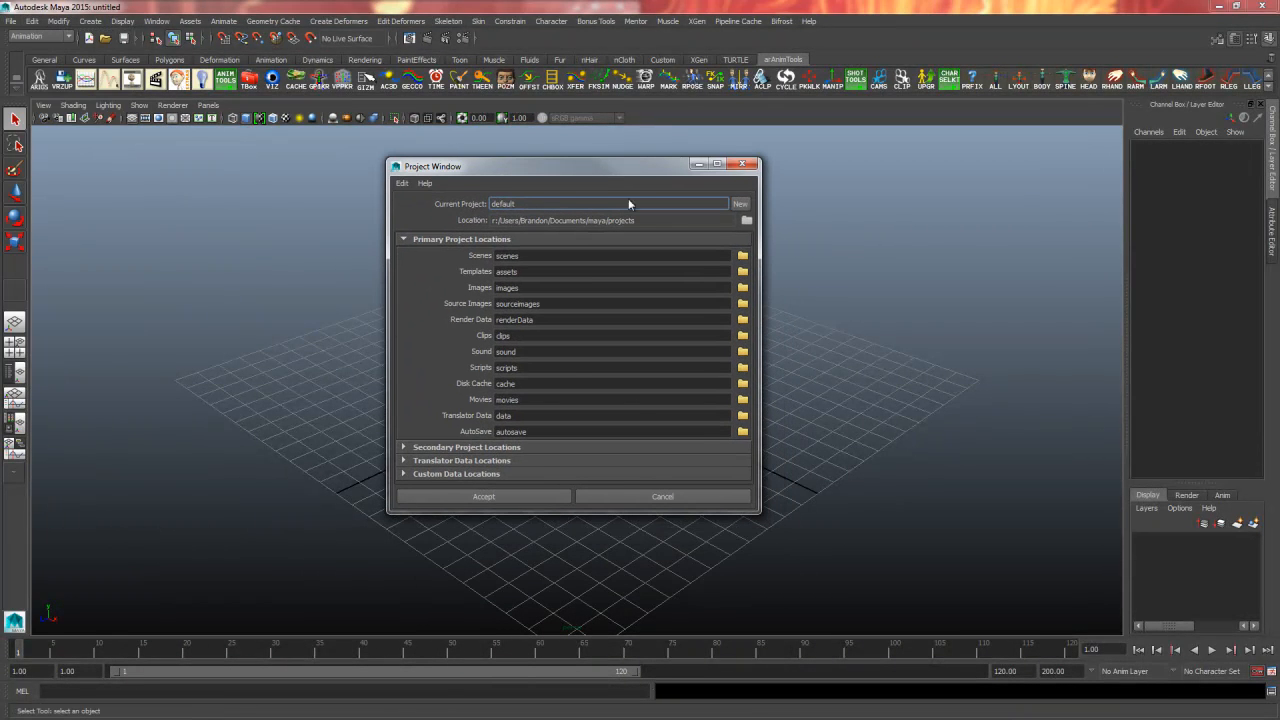
click(740, 205)
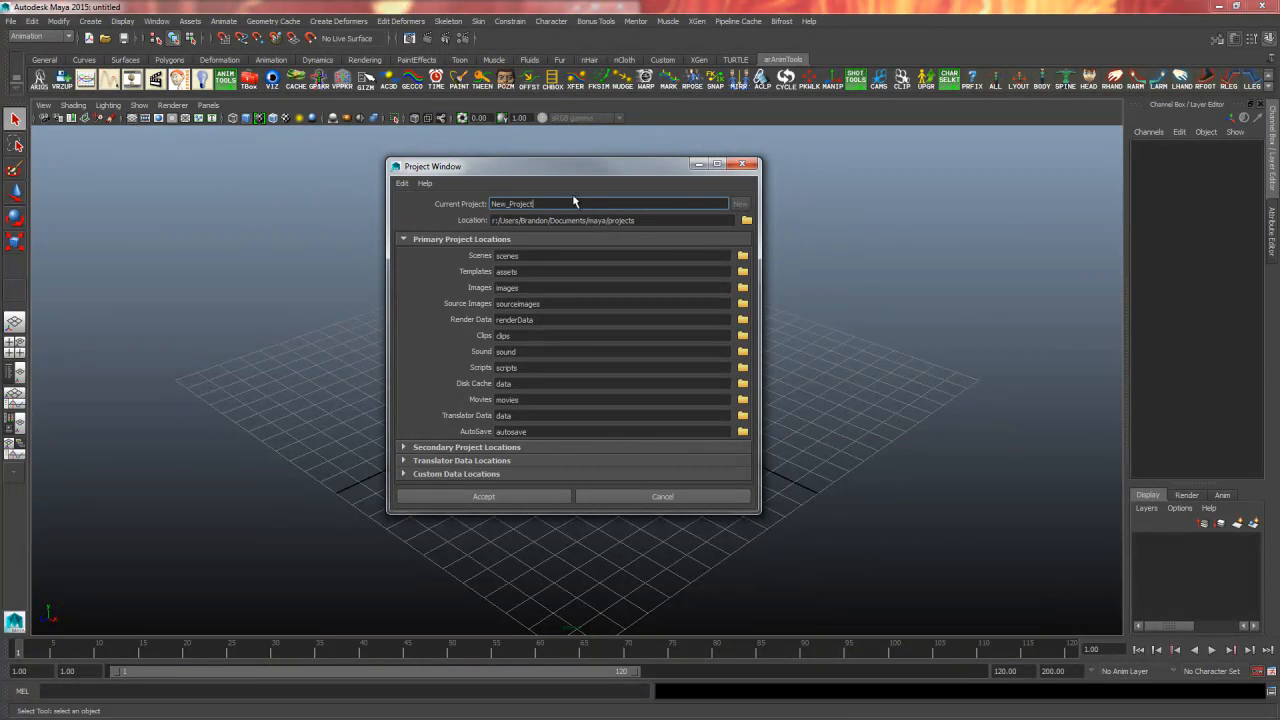
drag(574, 204, 464, 208)
text(BouncingBall)
Set the project location to the personally named folder on the Desktop and create the project with the default subfolders
click(748, 221)
click(172, 206)
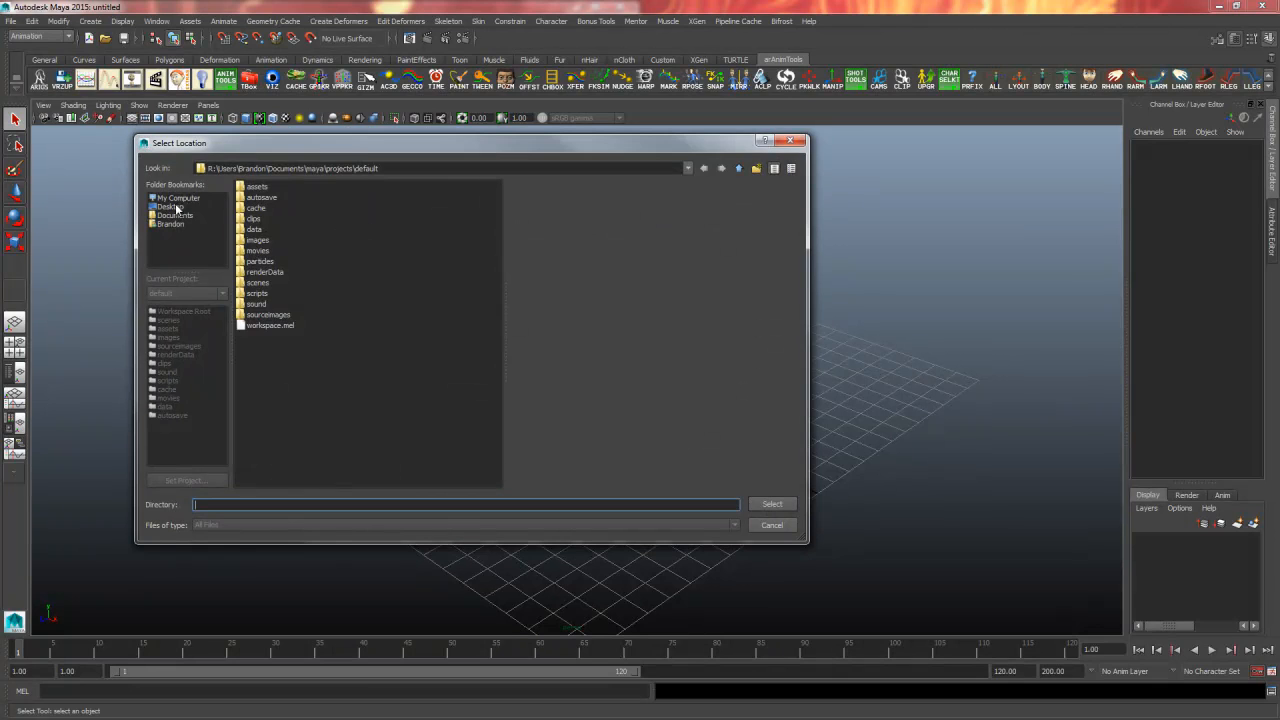
click(268, 210)
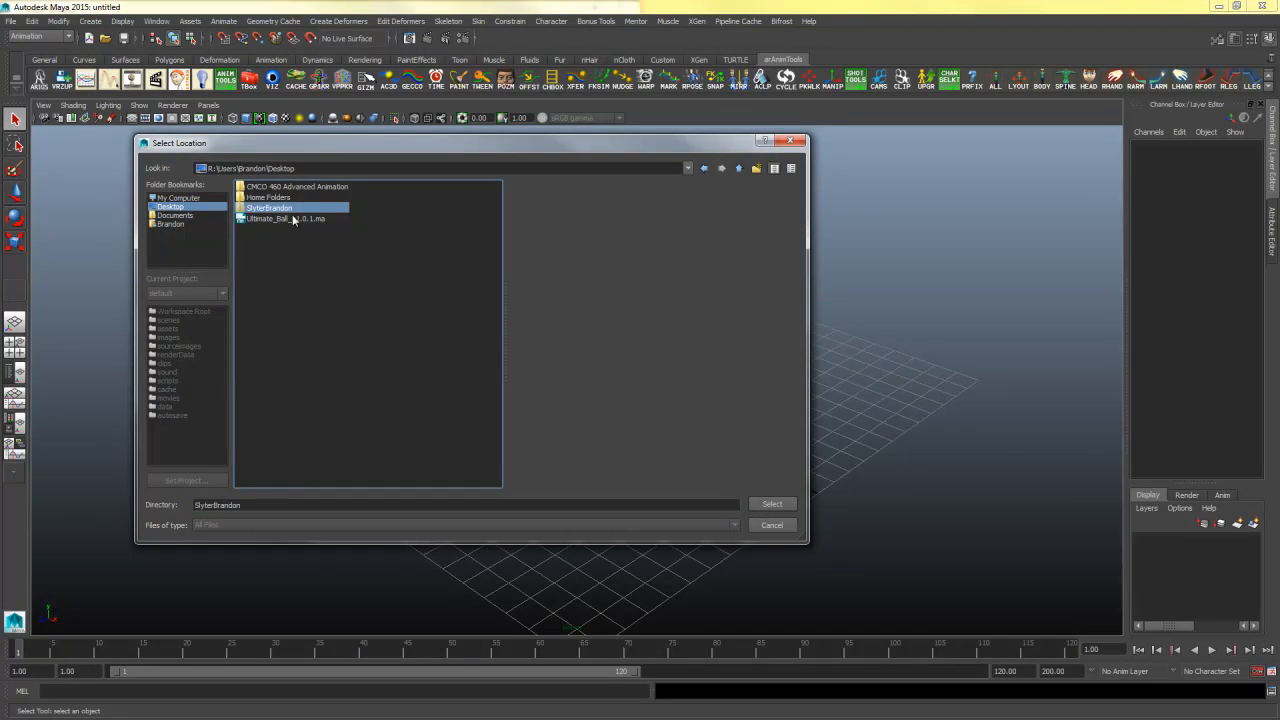
double_click(290, 209)
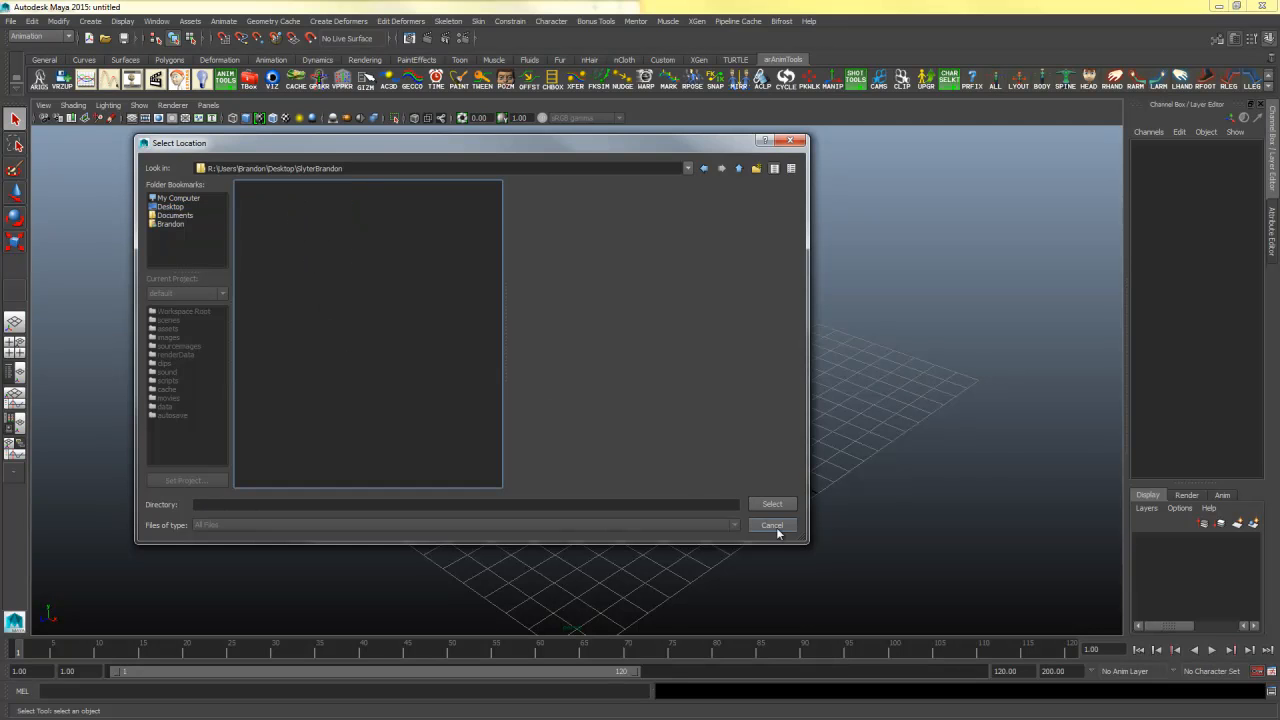
click(772, 504)
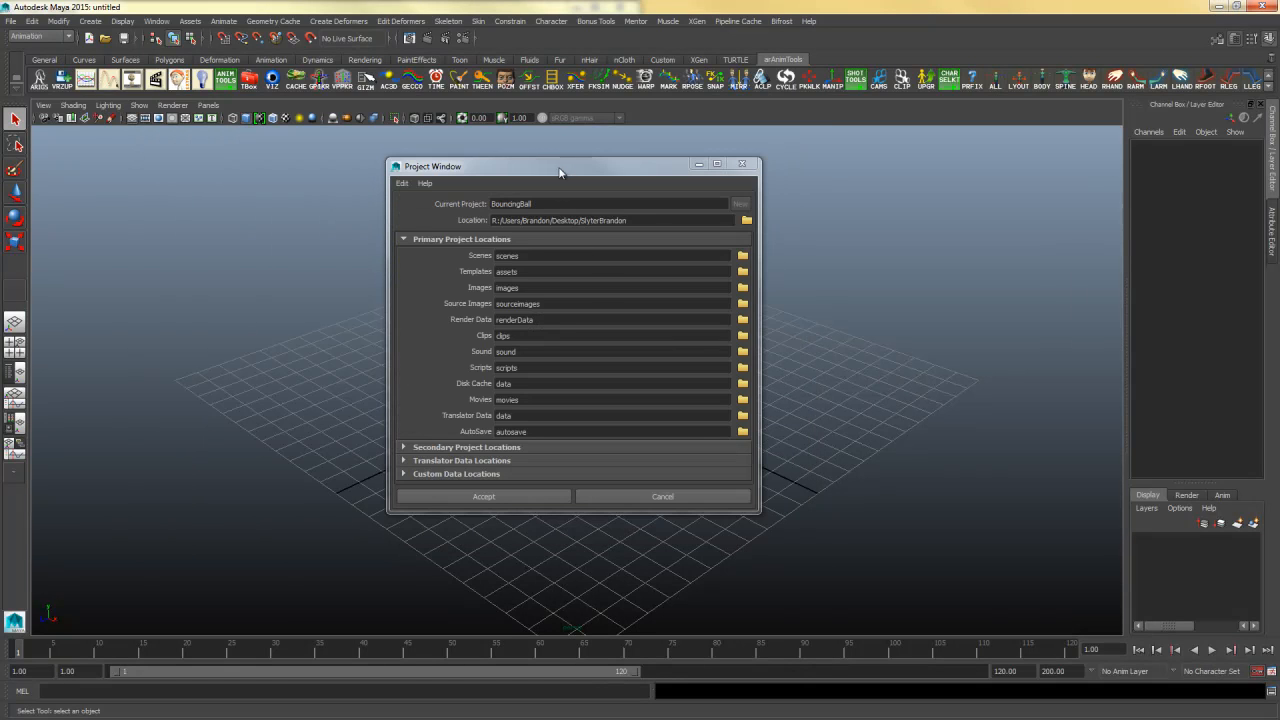
click(480, 497)
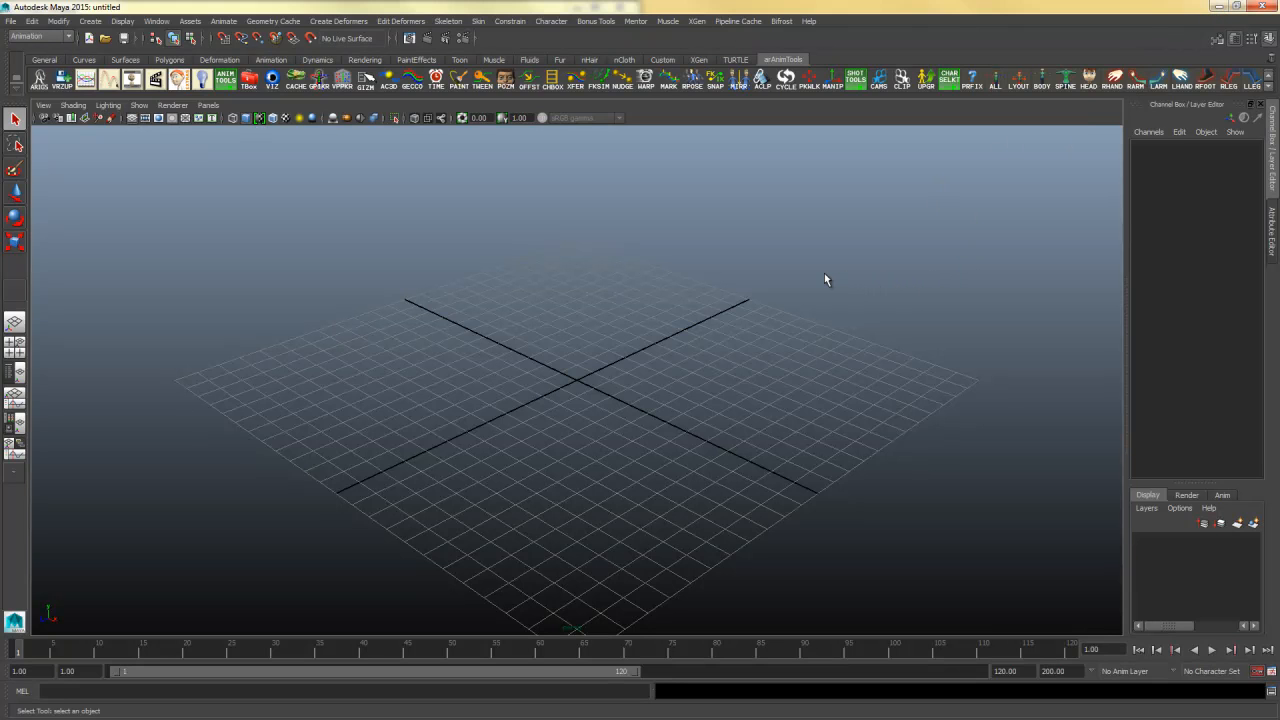
Switch to the desktop, open the personally named folder and go into its BouncingBall project folder
click(1218, 7)
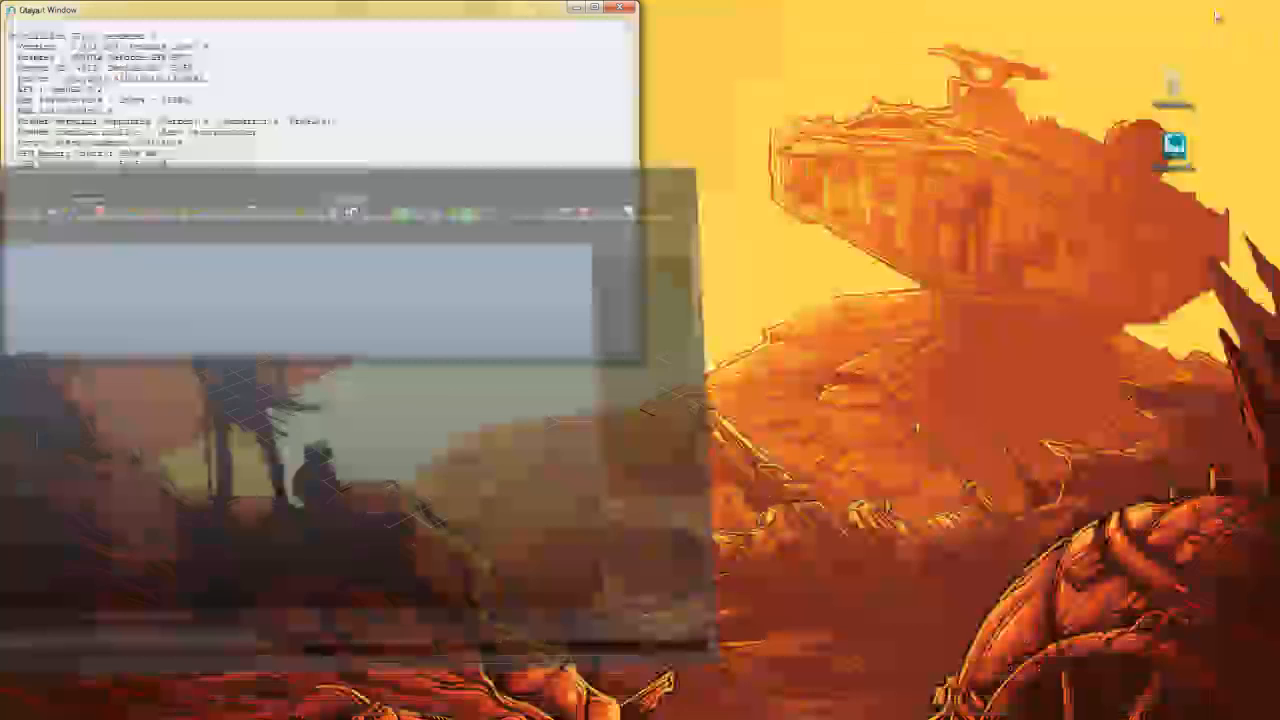
click(576, 8)
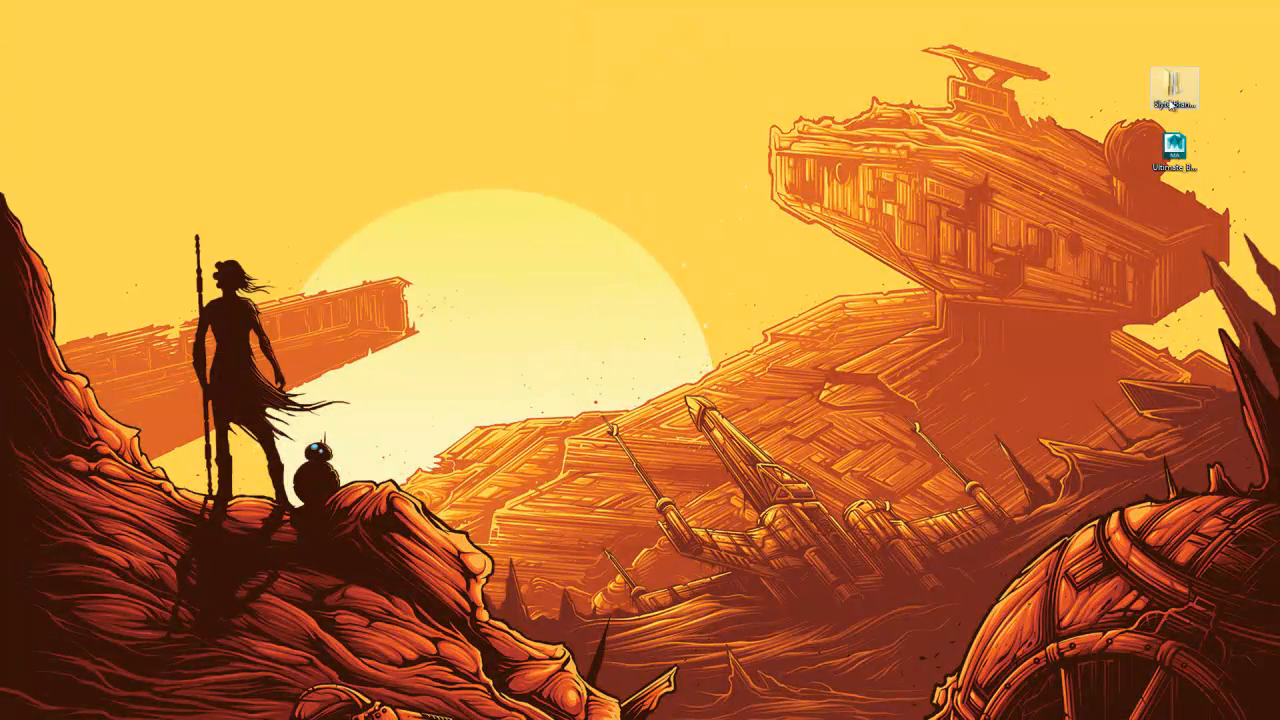
drag(1176, 97, 622, 100)
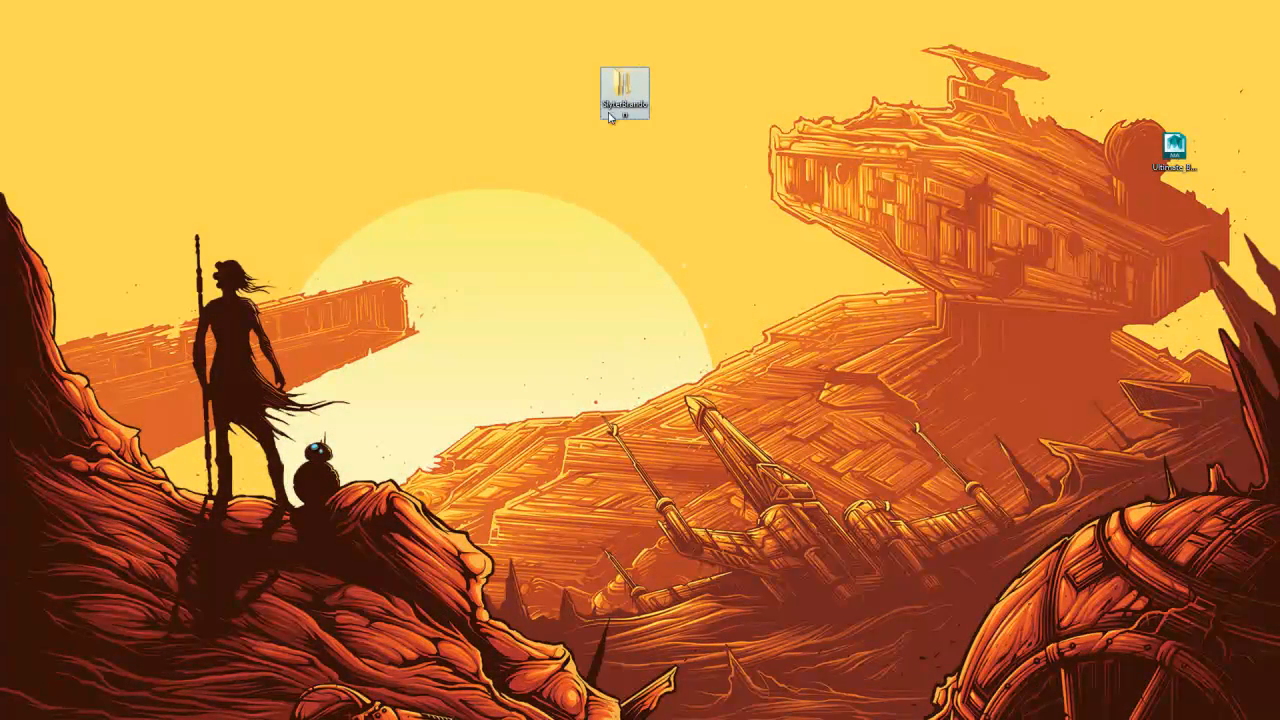
double_click(622, 97)
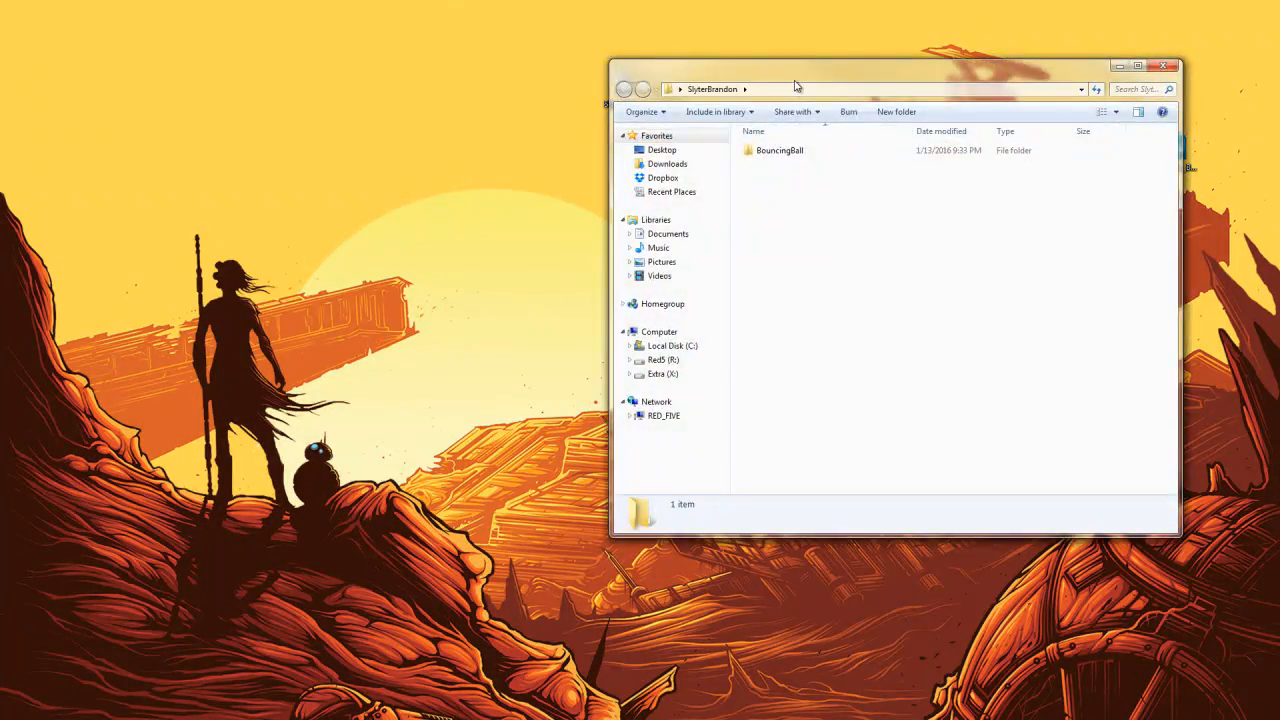
drag(795, 80, 456, 75)
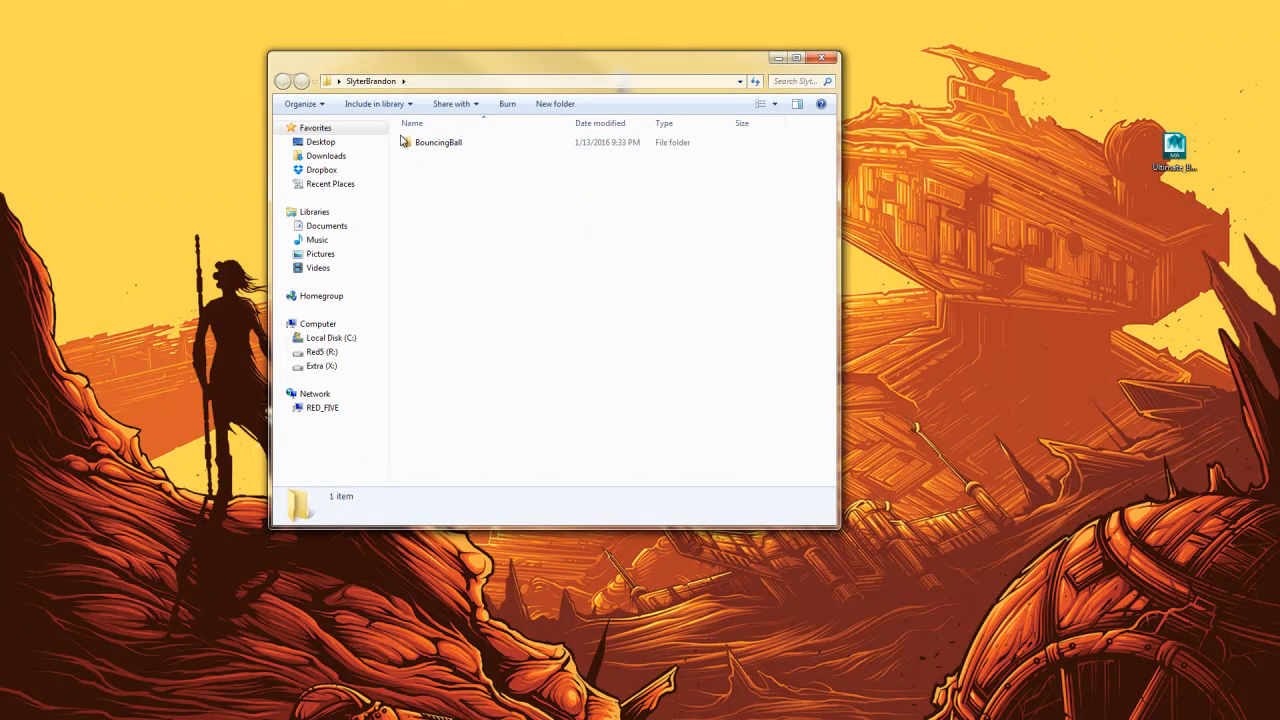
double_click(447, 146)
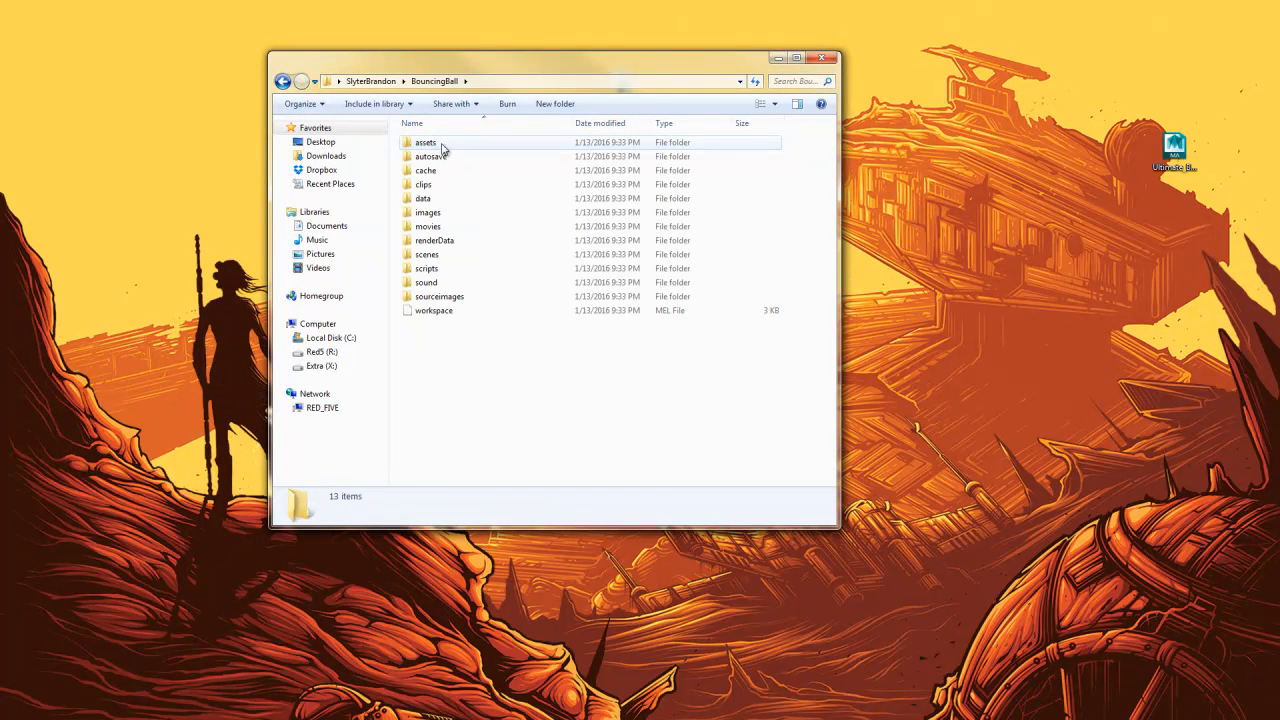
Move the Ultimate_Ball_v1.0.1 Maya file from the desktop into the BouncingBall project's scenes folder
drag(434, 415, 480, 130)
click(475, 383)
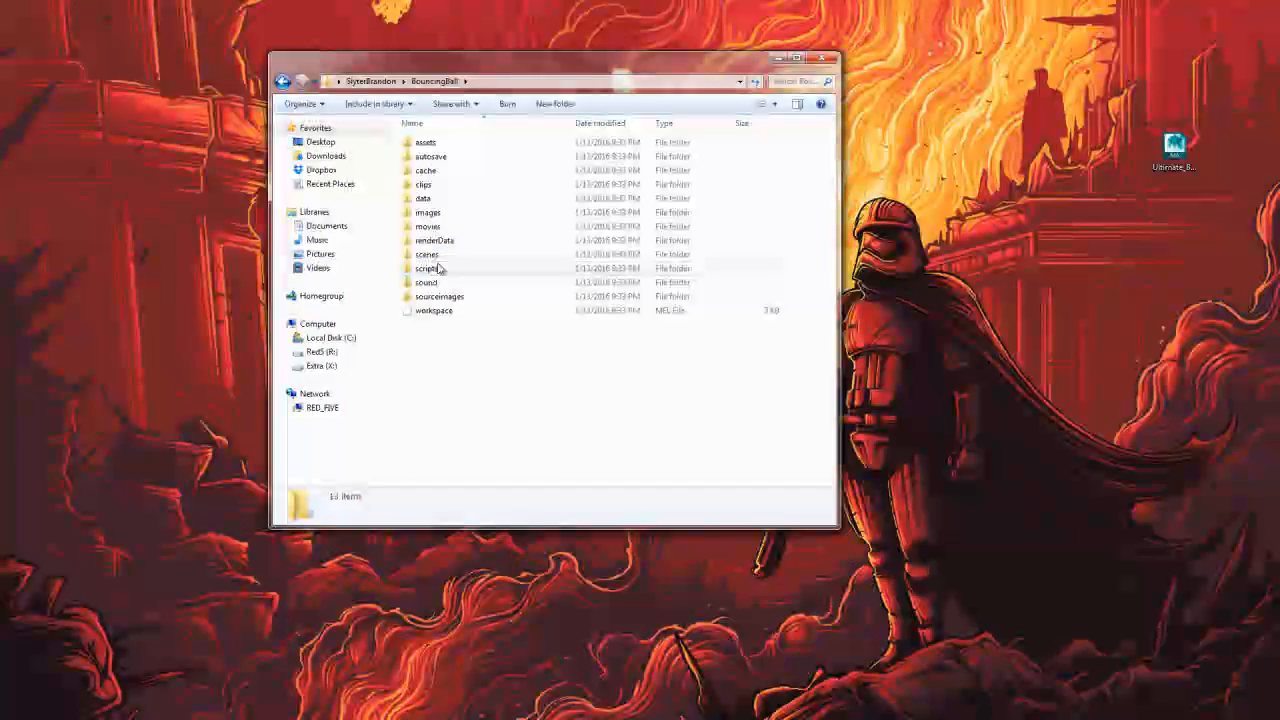
double_click(430, 256)
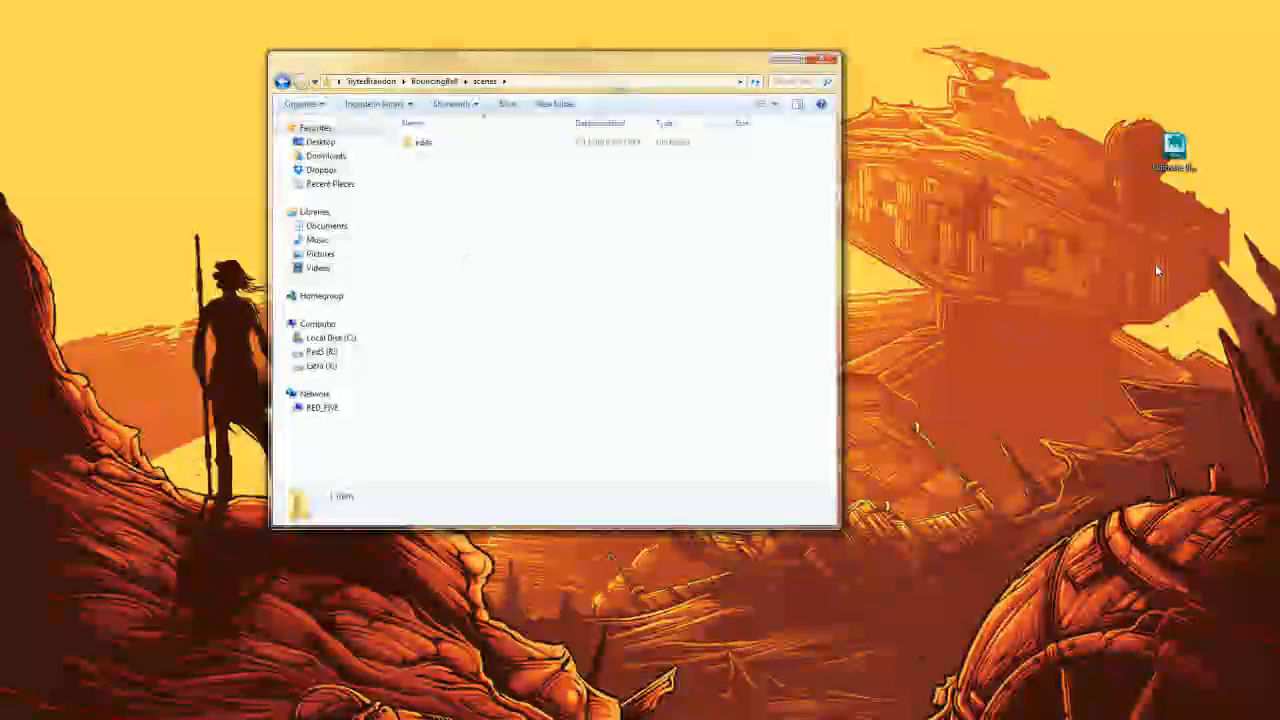
drag(1174, 150, 594, 209)
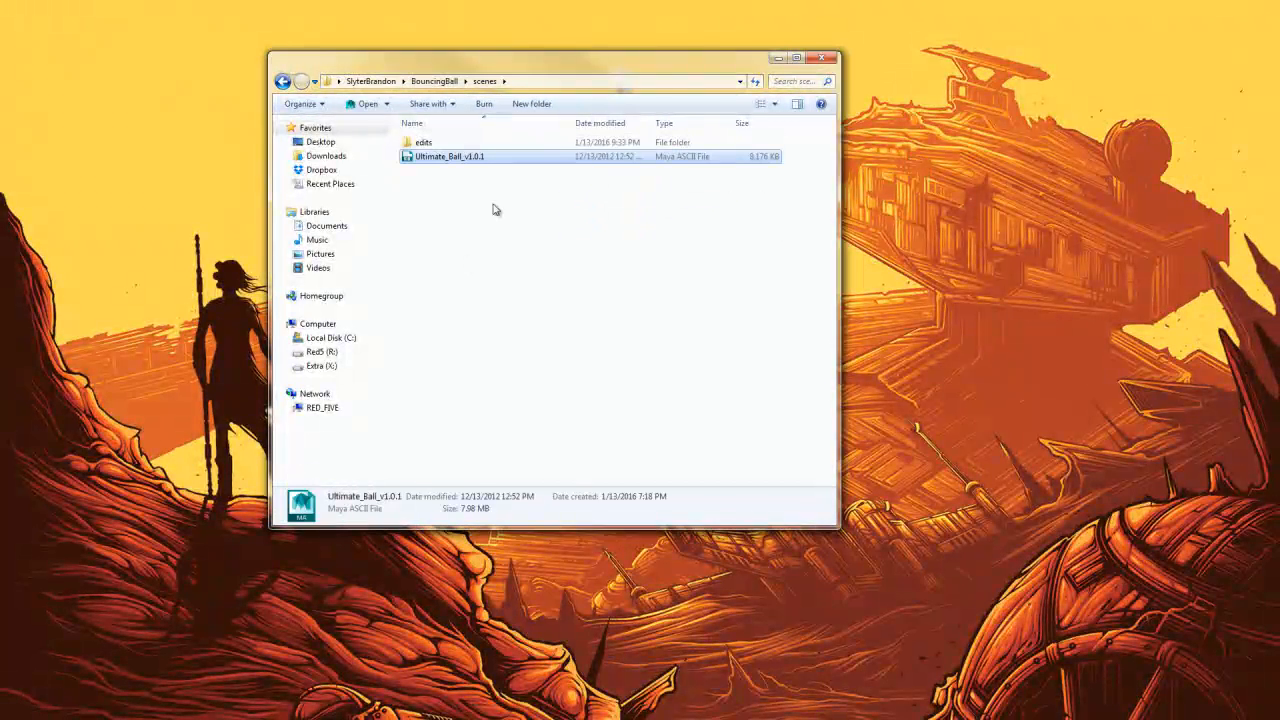
Check the contents of the BouncingBall project's images folder, then switch back to Maya
click(435, 82)
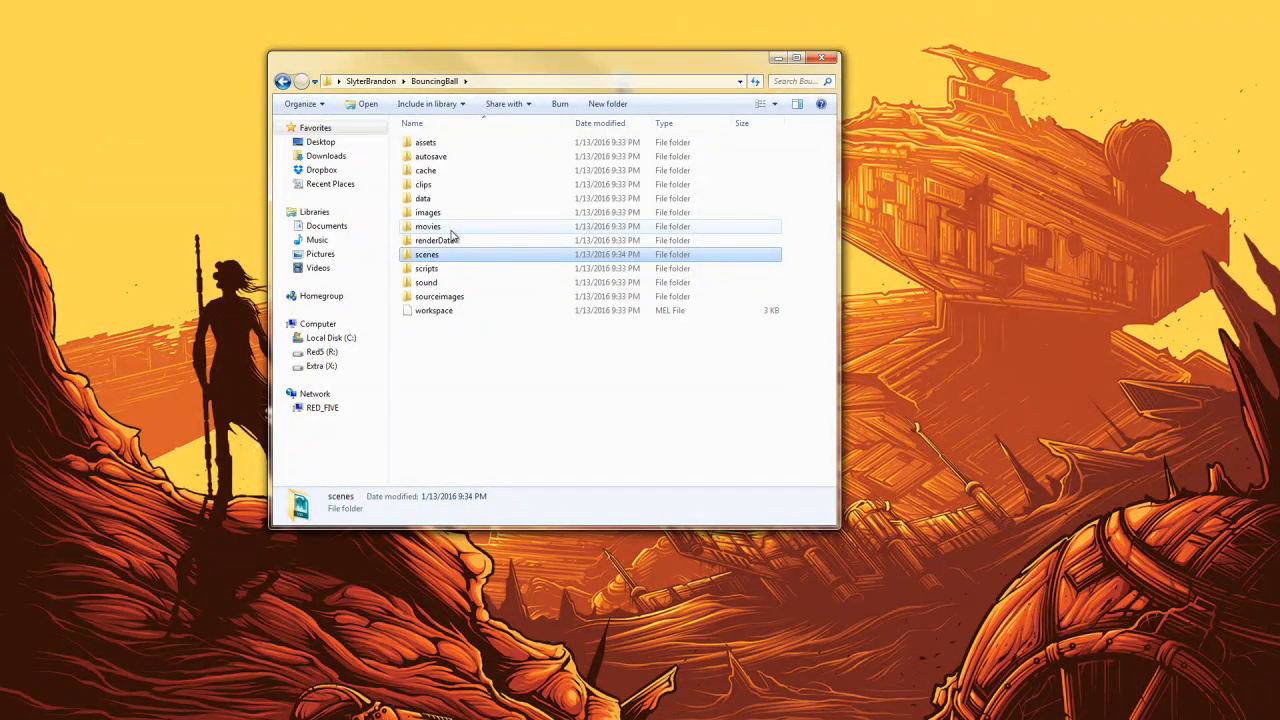
double_click(430, 213)
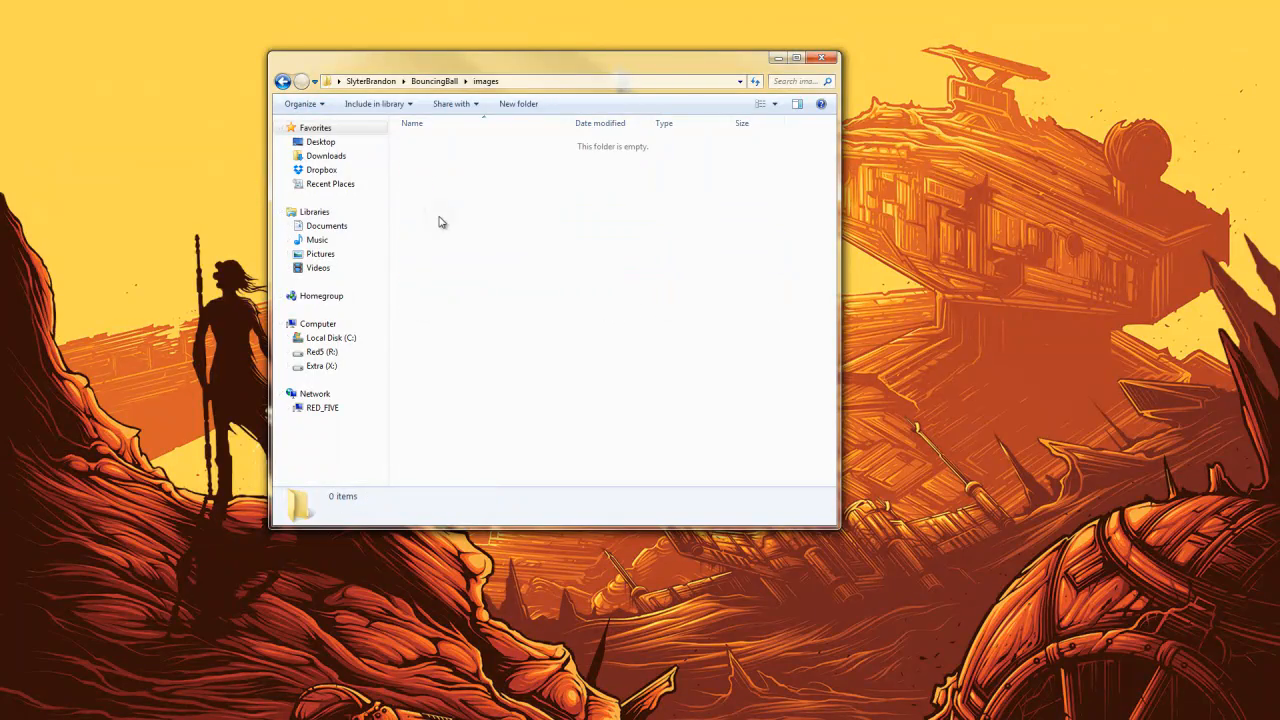
click(283, 81)
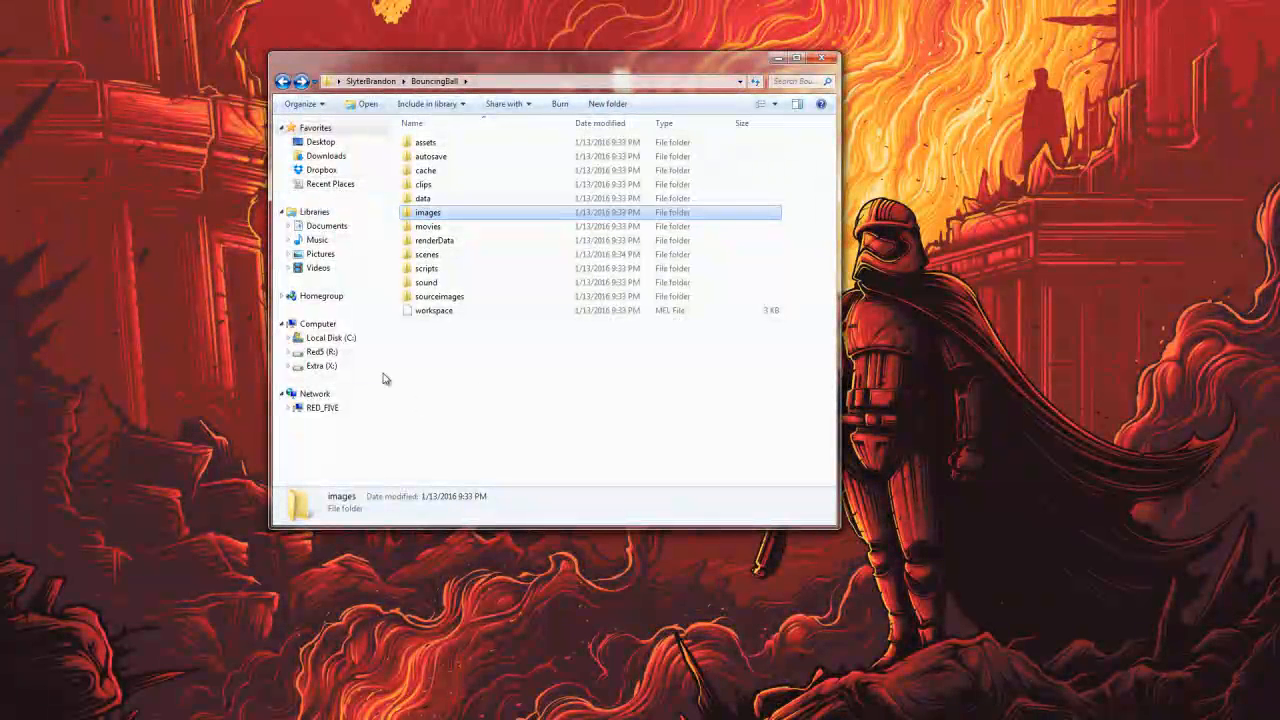
click(779, 59)
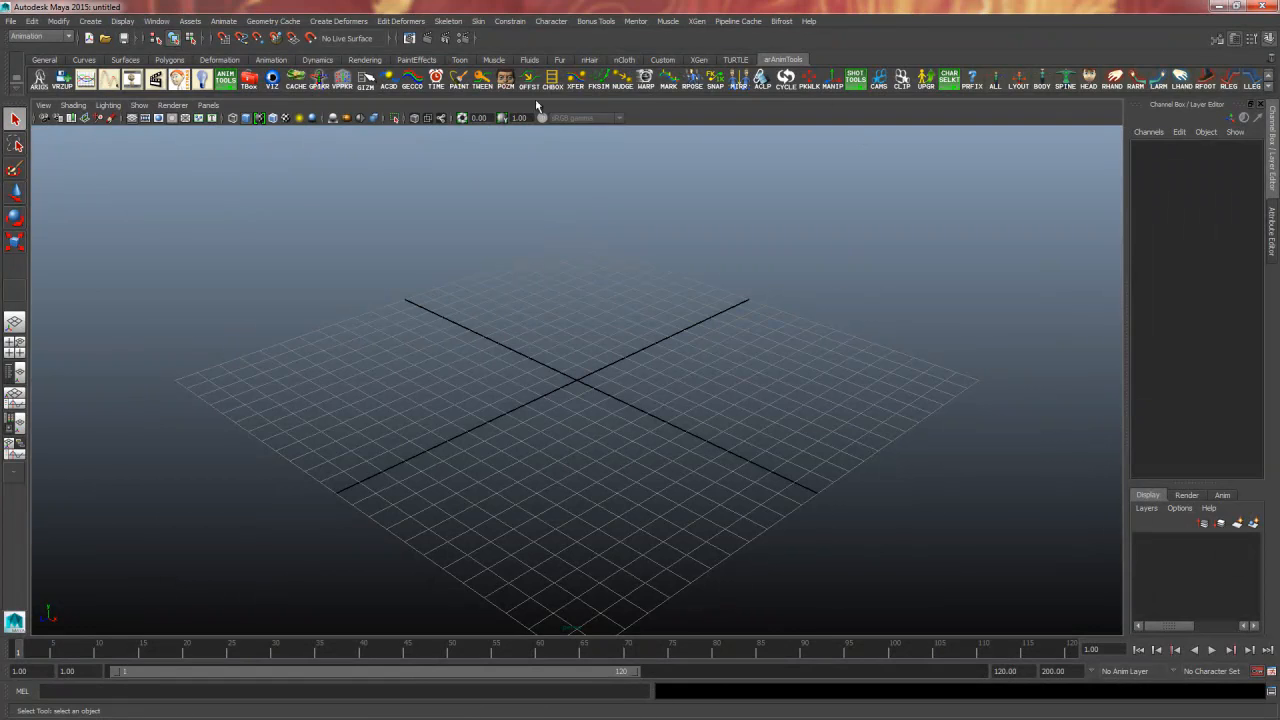
drag(741, 9, 795, 350)
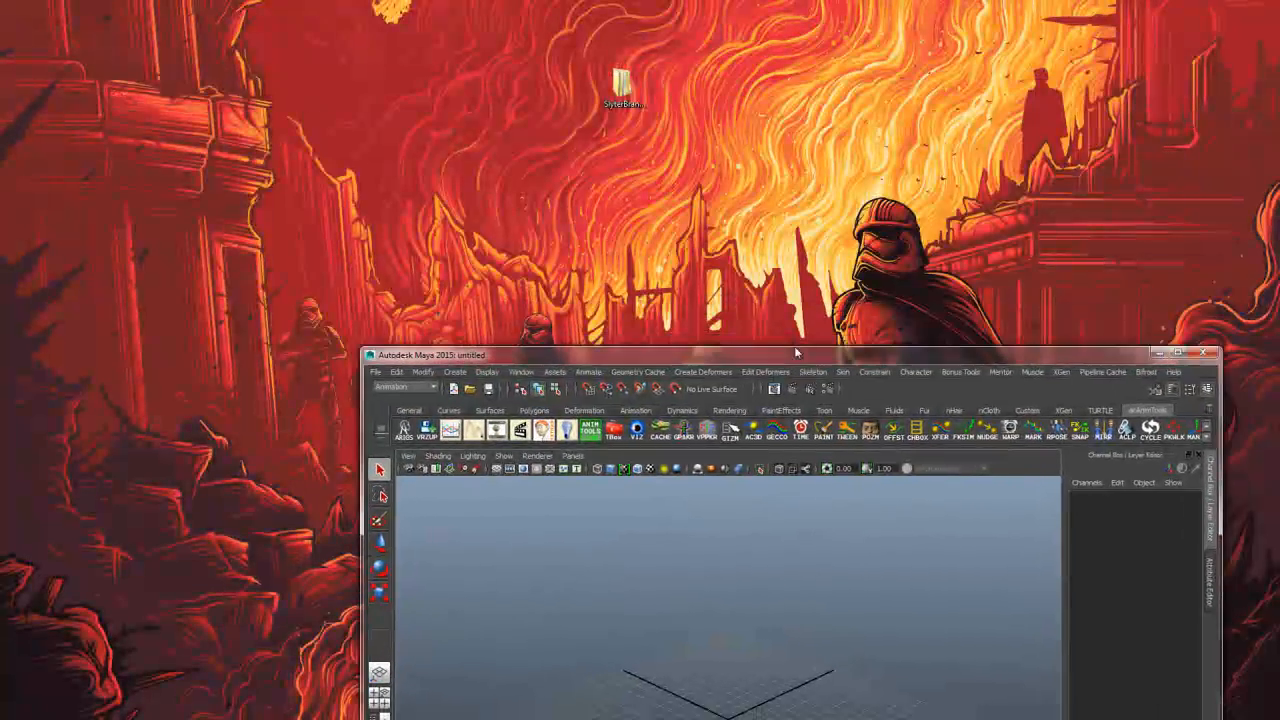
drag(738, 45, 581, 86)
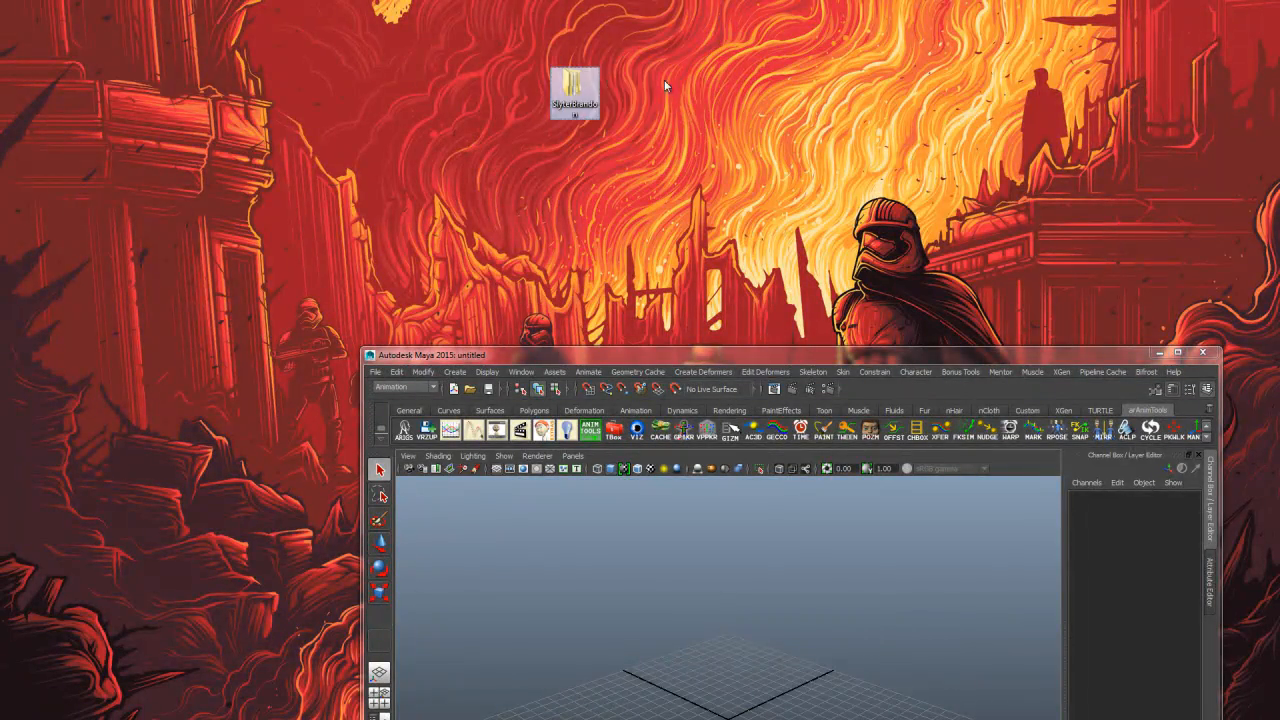
drag(782, 56, 774, 46)
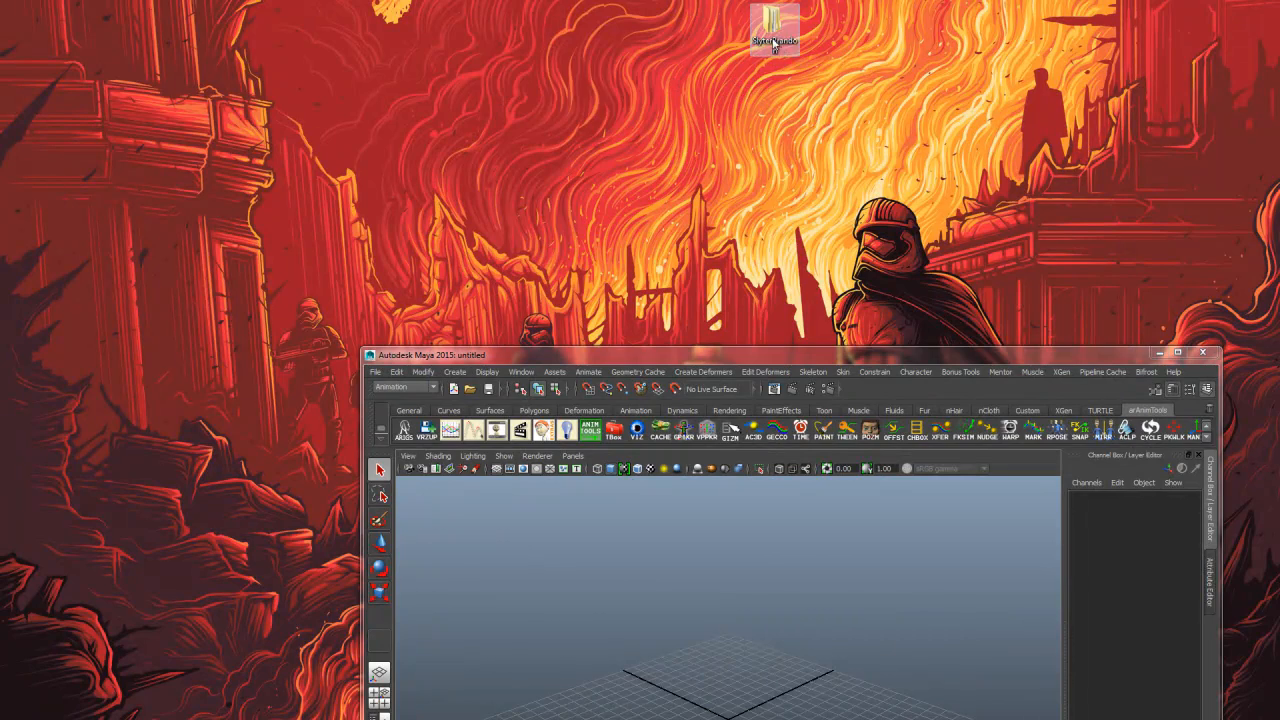
drag(760, 94, 724, 84)
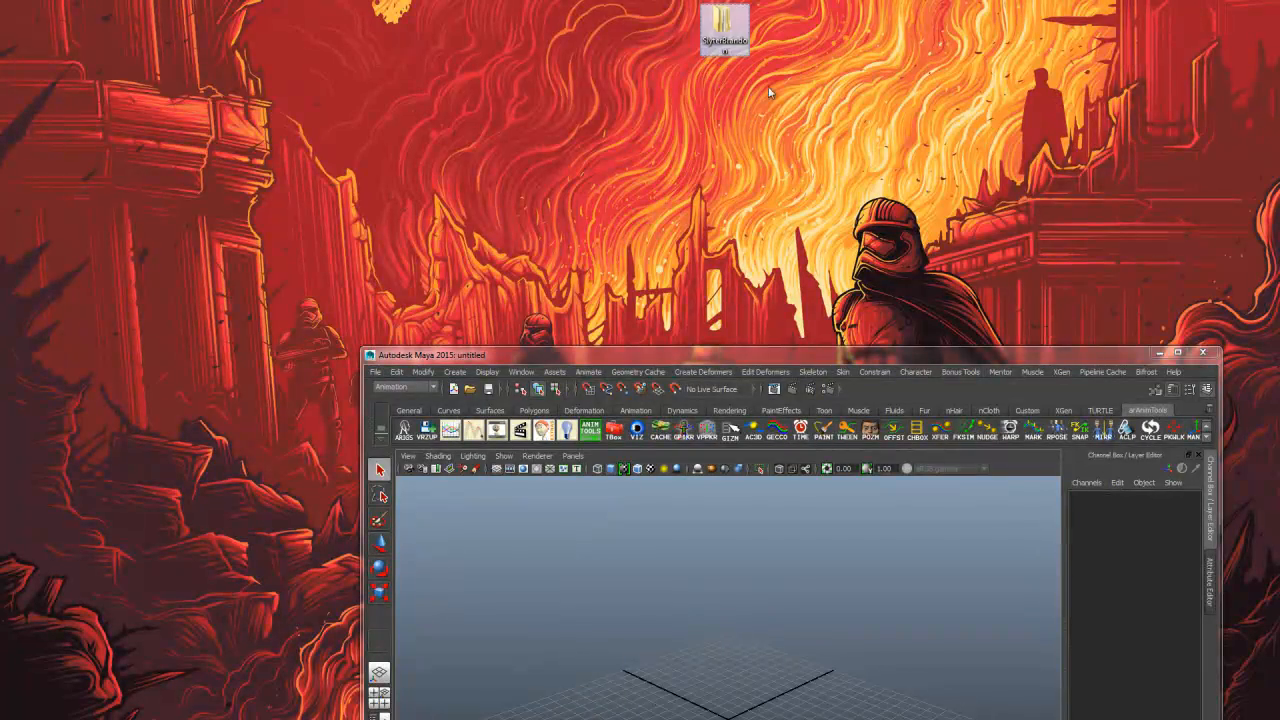
double_click(768, 355)
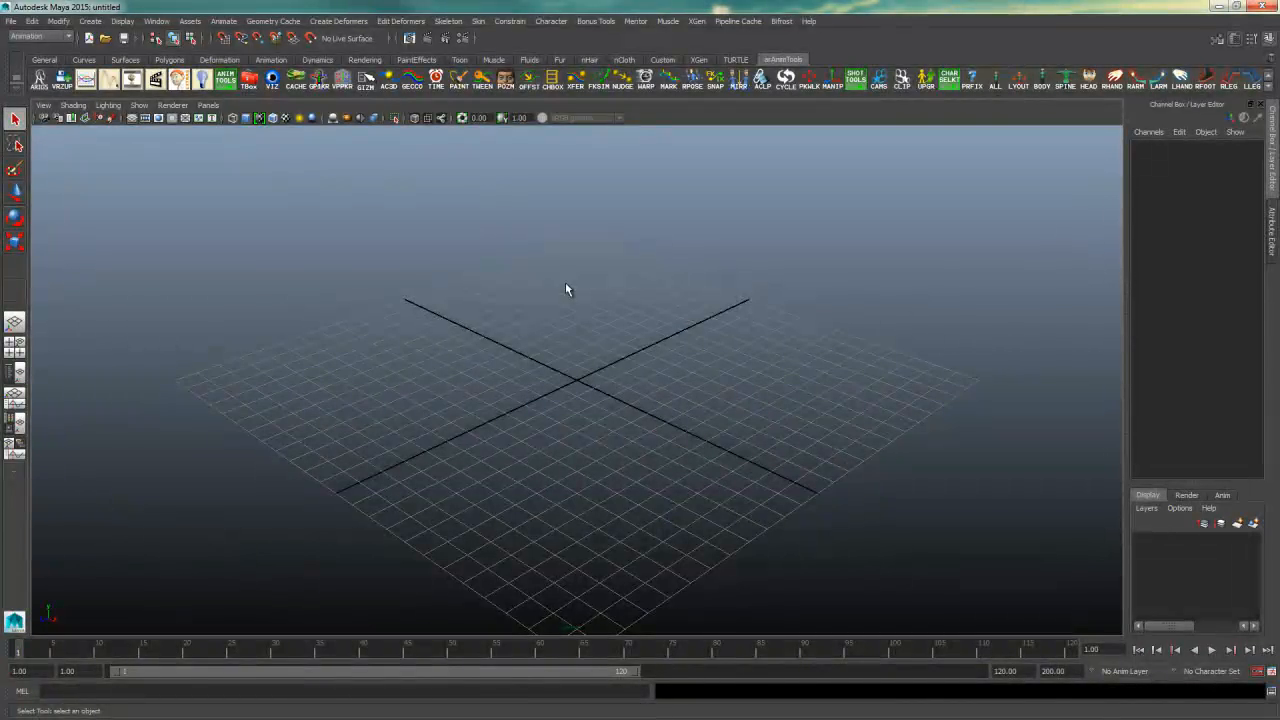
Set the current Maya project to the BouncingBall folder
click(10, 21)
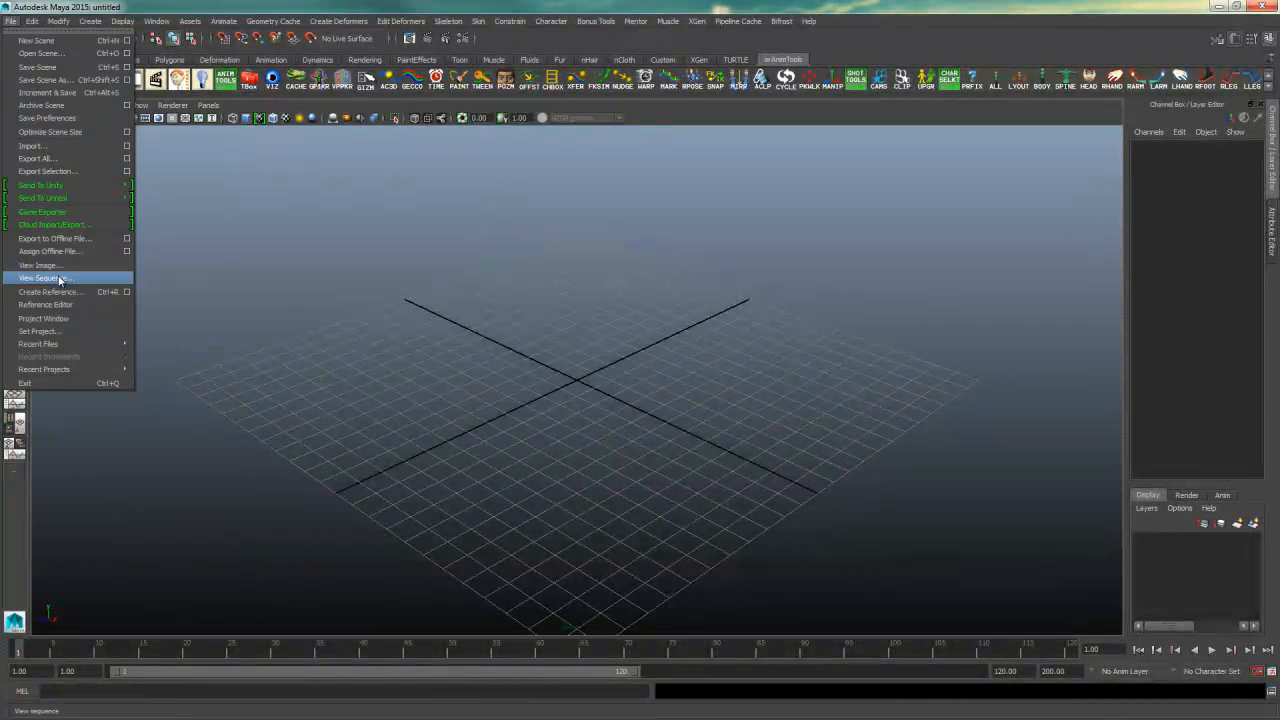
click(84, 333)
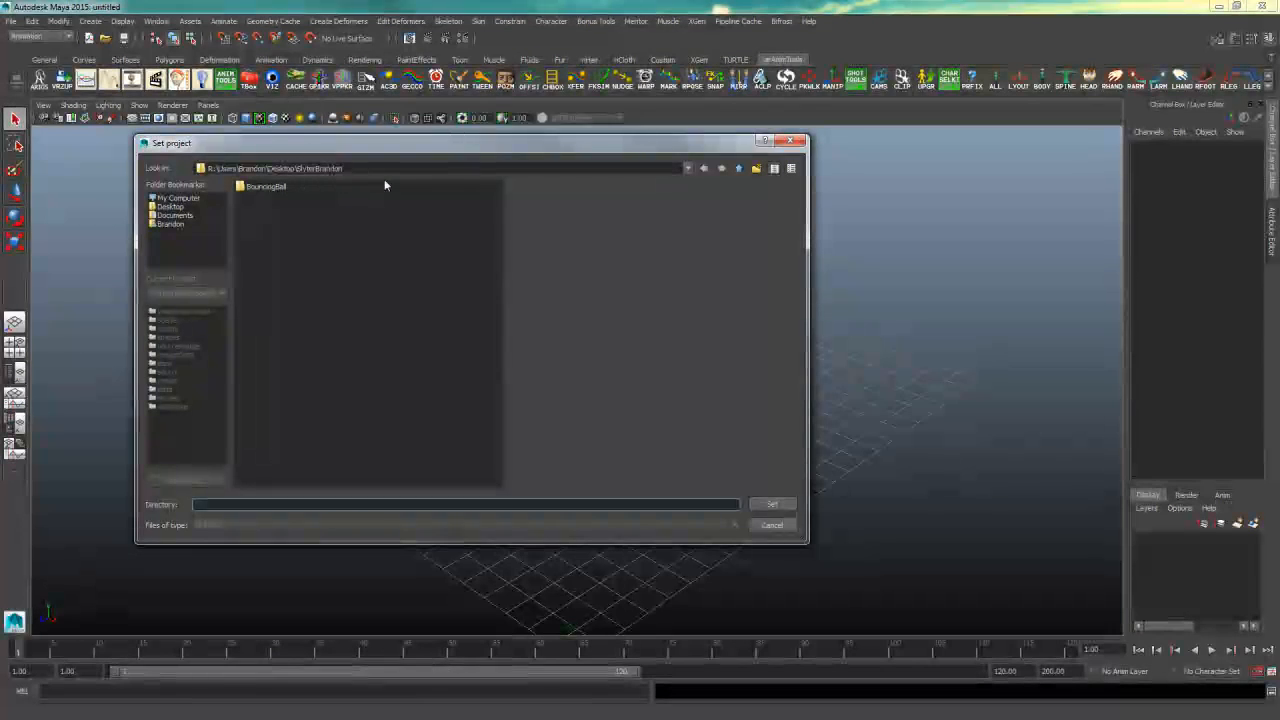
click(266, 189)
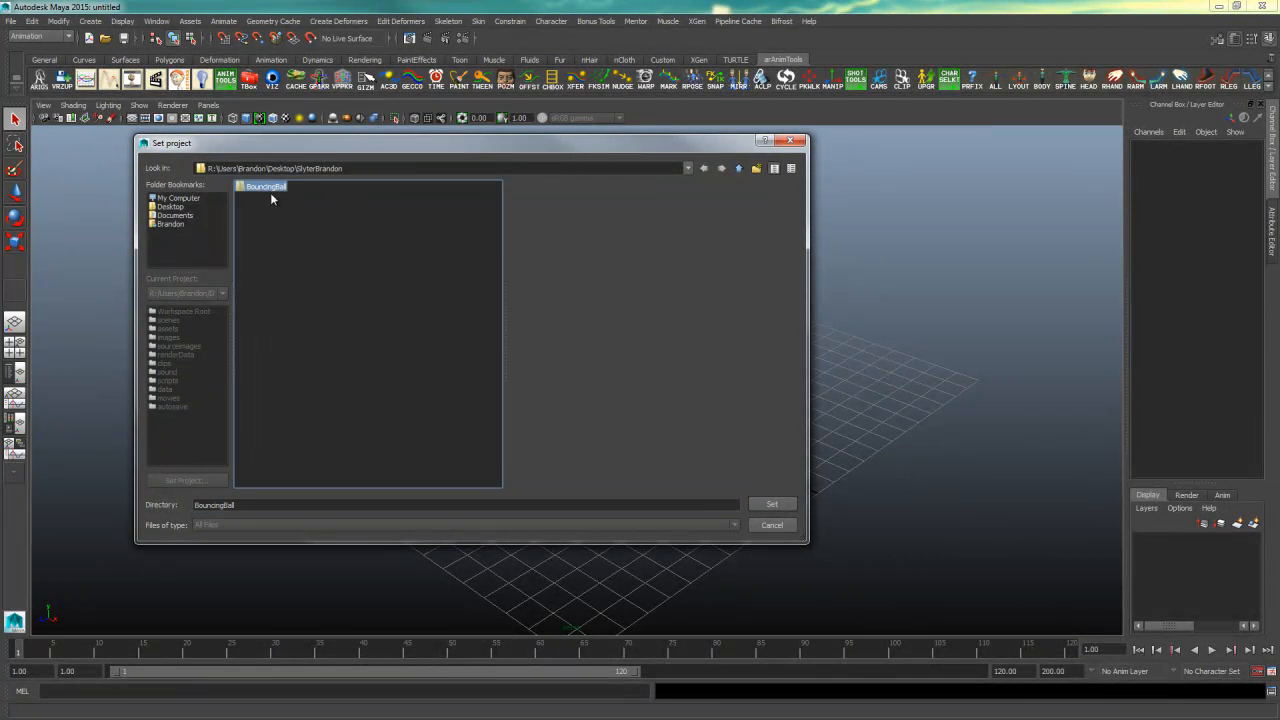
click(772, 504)
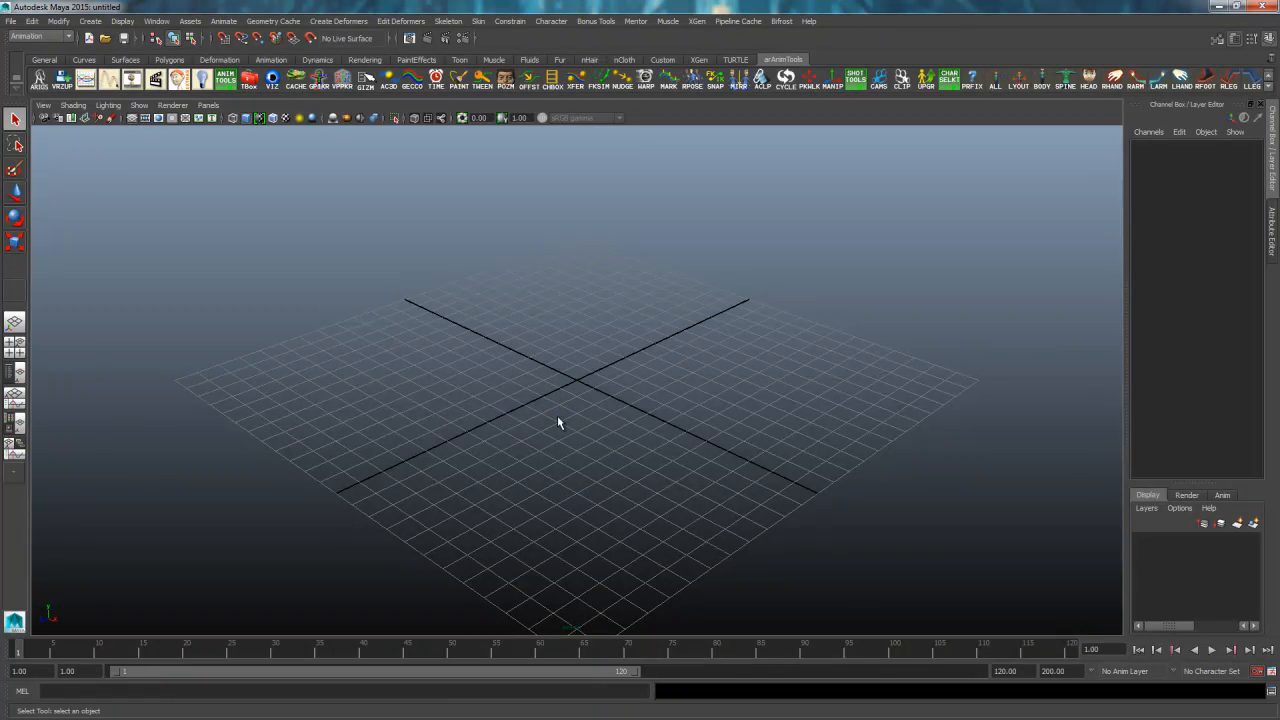
mouse_move(591, 406)
alt+mouse_down()
mouse_move(649, 380)
mouse_move(600, 392)
alt+mouse_up()
click(11, 21)
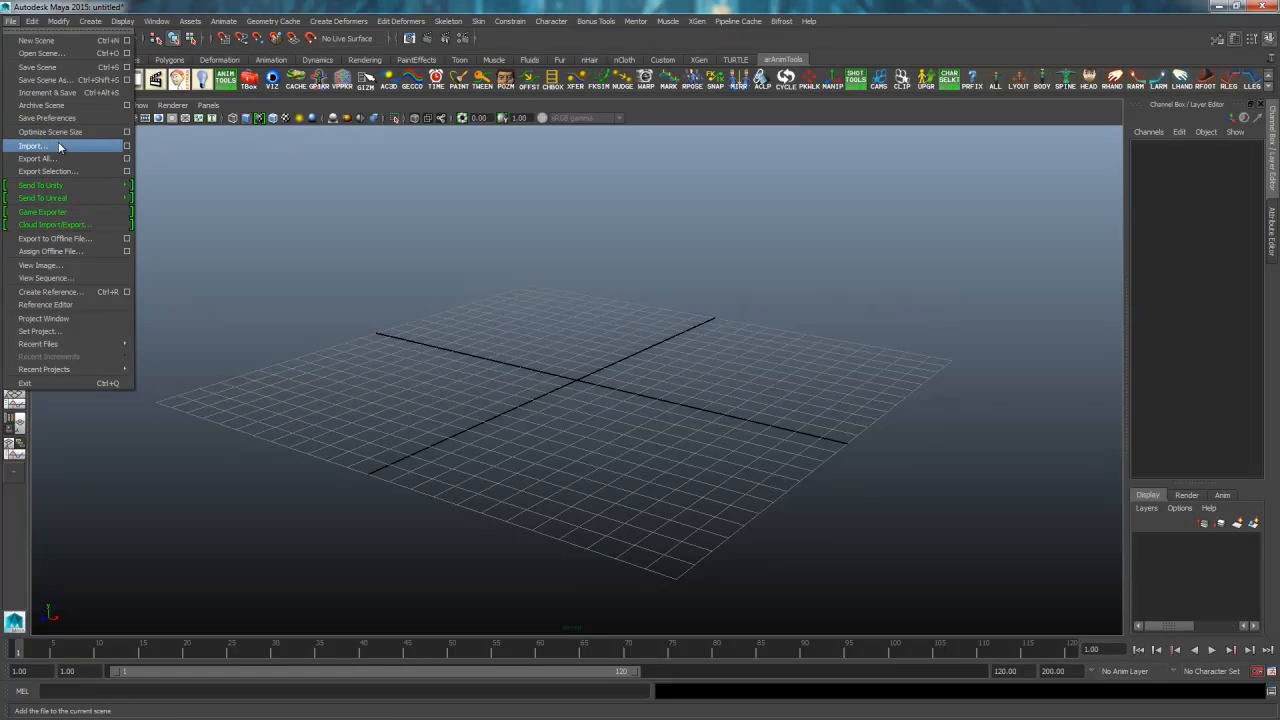
click(59, 147)
click(283, 197)
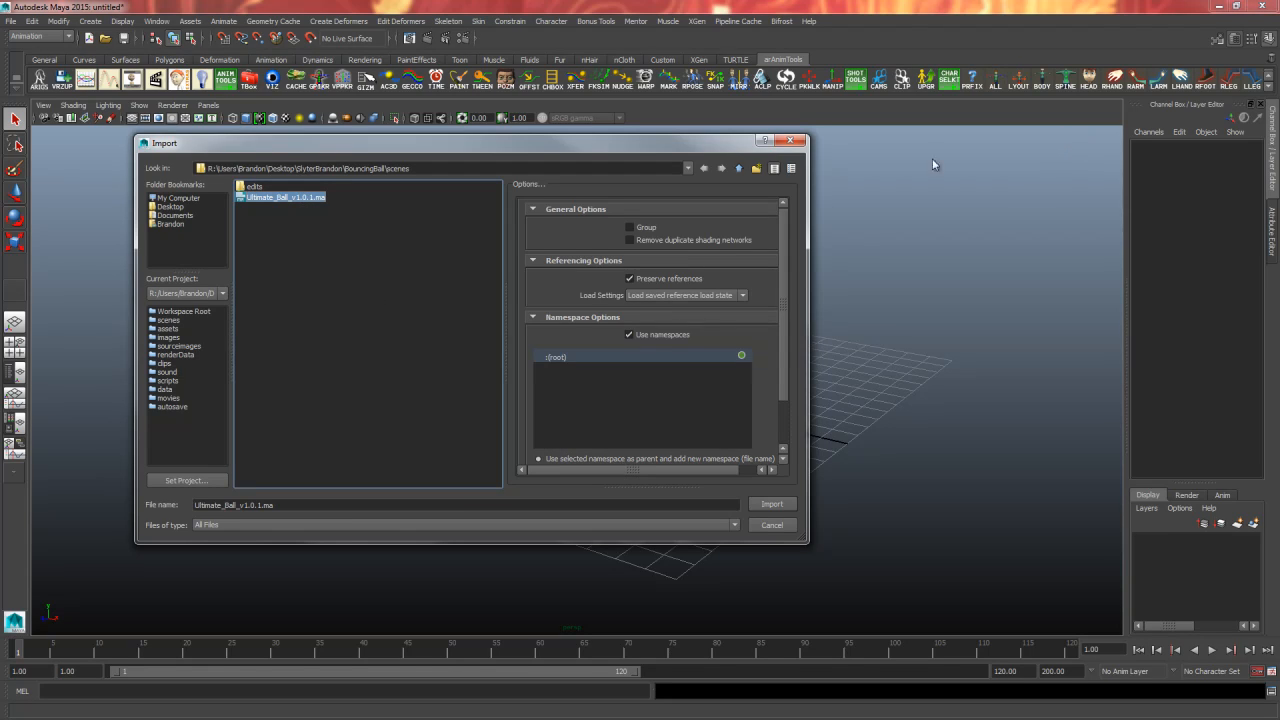
click(772, 525)
Switch to the desktop and open the scenes folder of the BouncingBall project in the personally named folder
click(1230, 10)
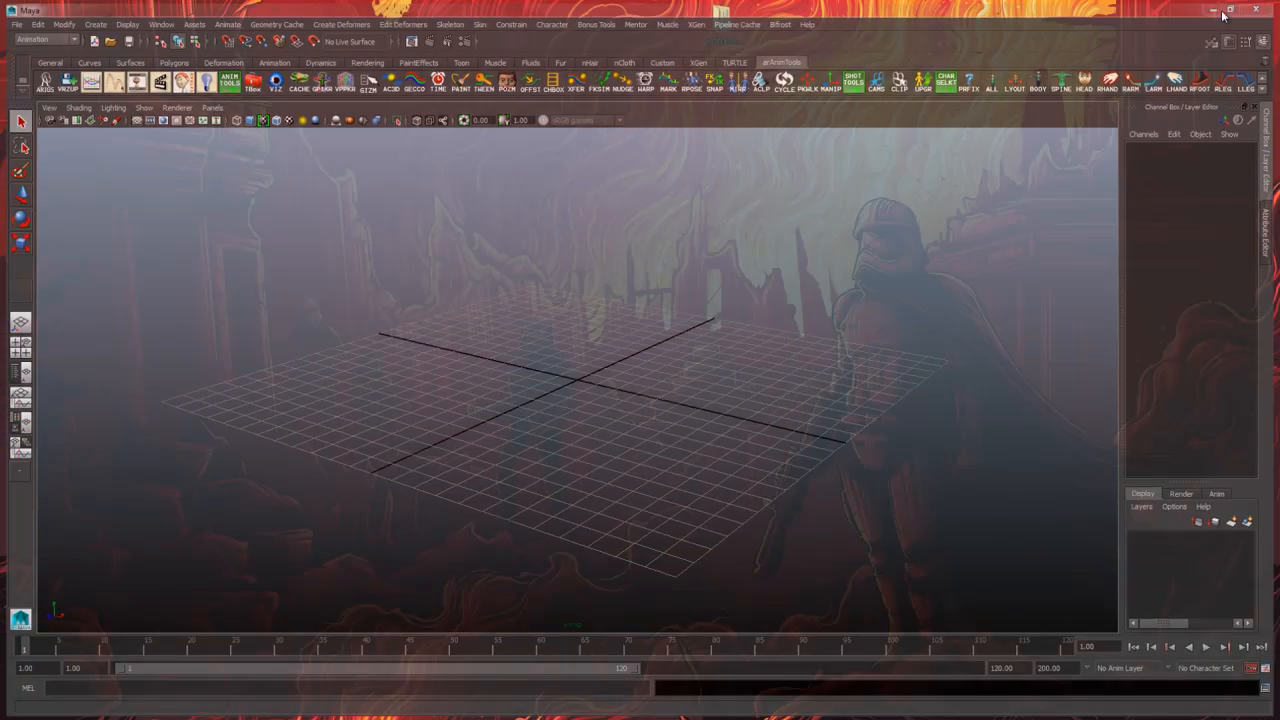
double_click(721, 25)
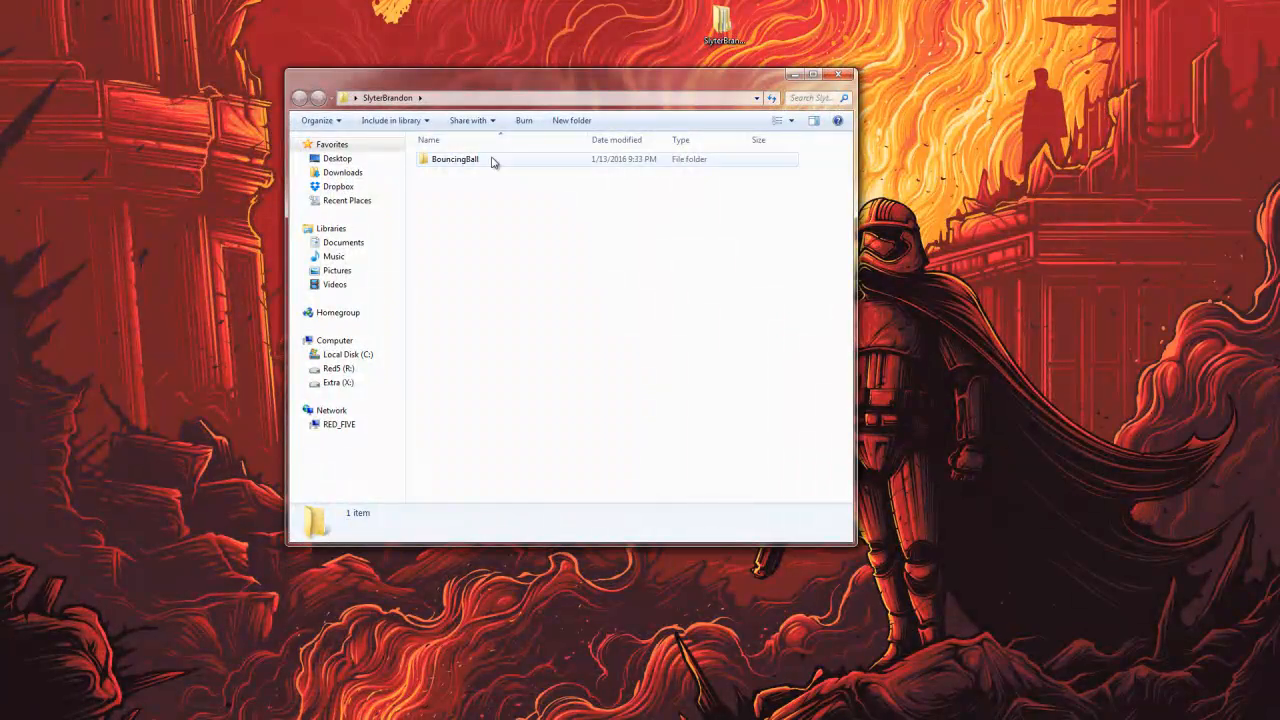
double_click(491, 161)
double_click(452, 273)
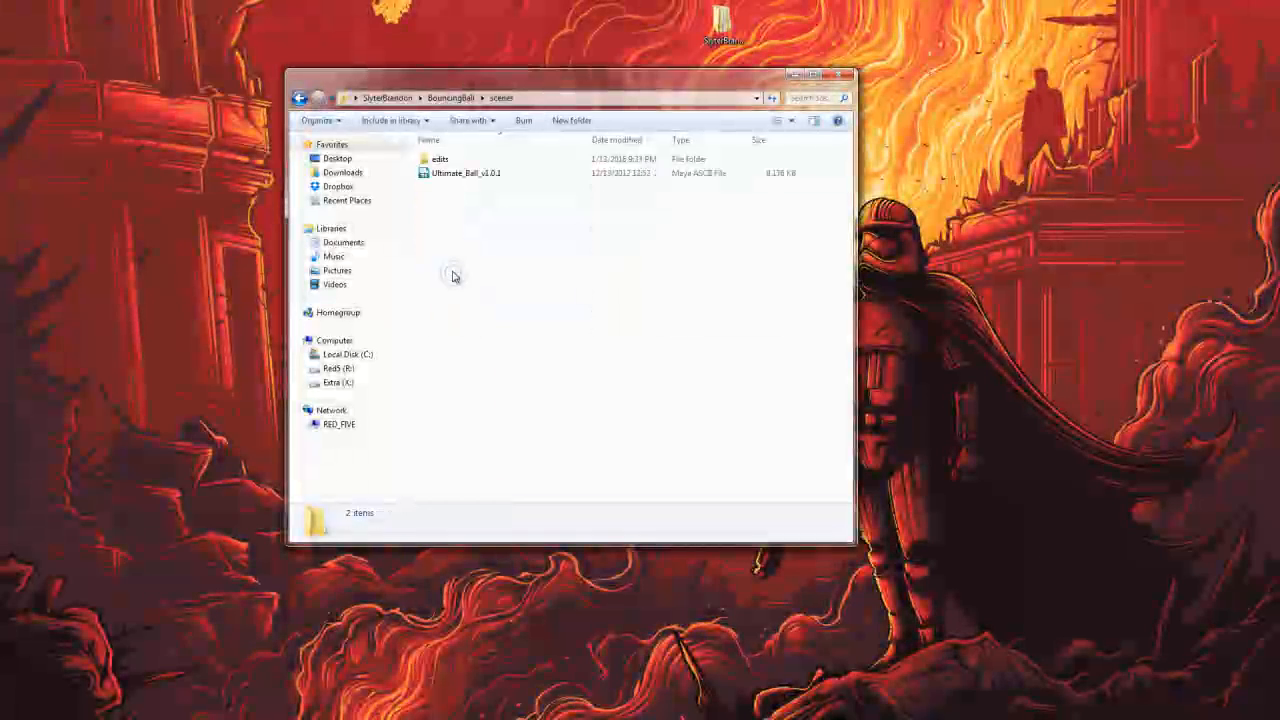
Check the available file actions for Ultimate_Ball_v1.0.1 in the scenes folder, leave the file unchanged, and switch back to Maya
right_click(462, 178)
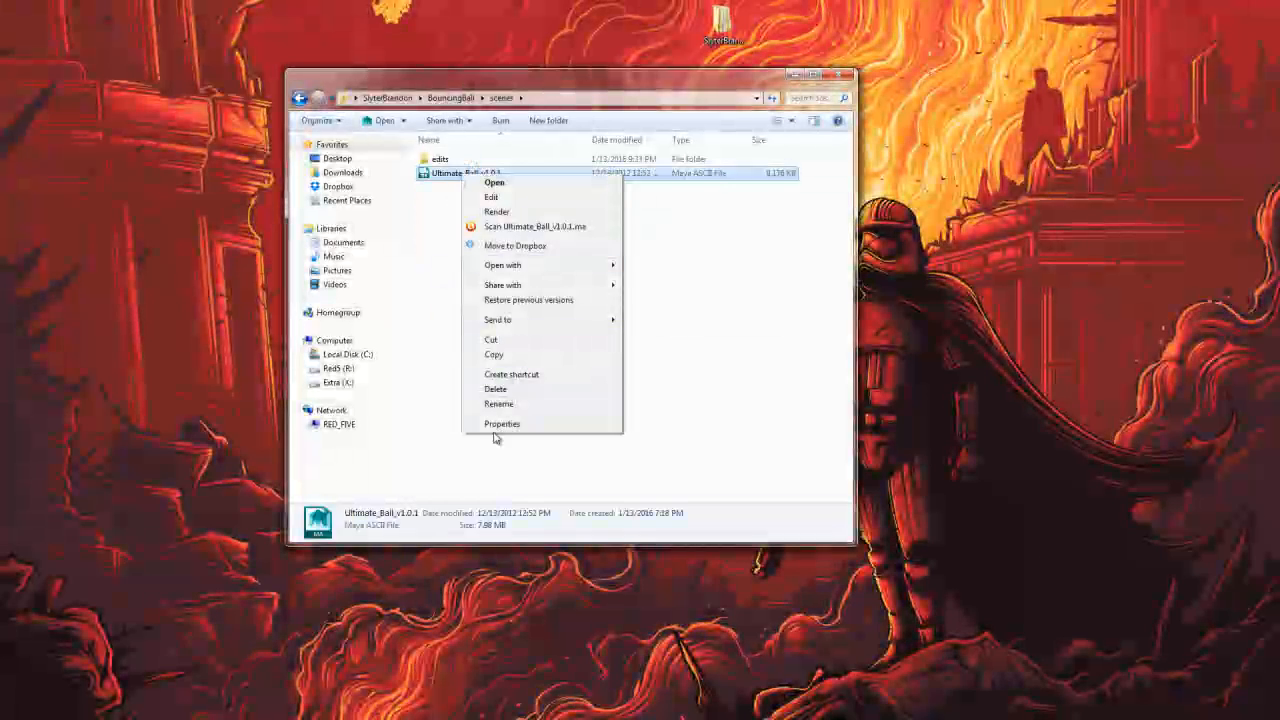
click(429, 204)
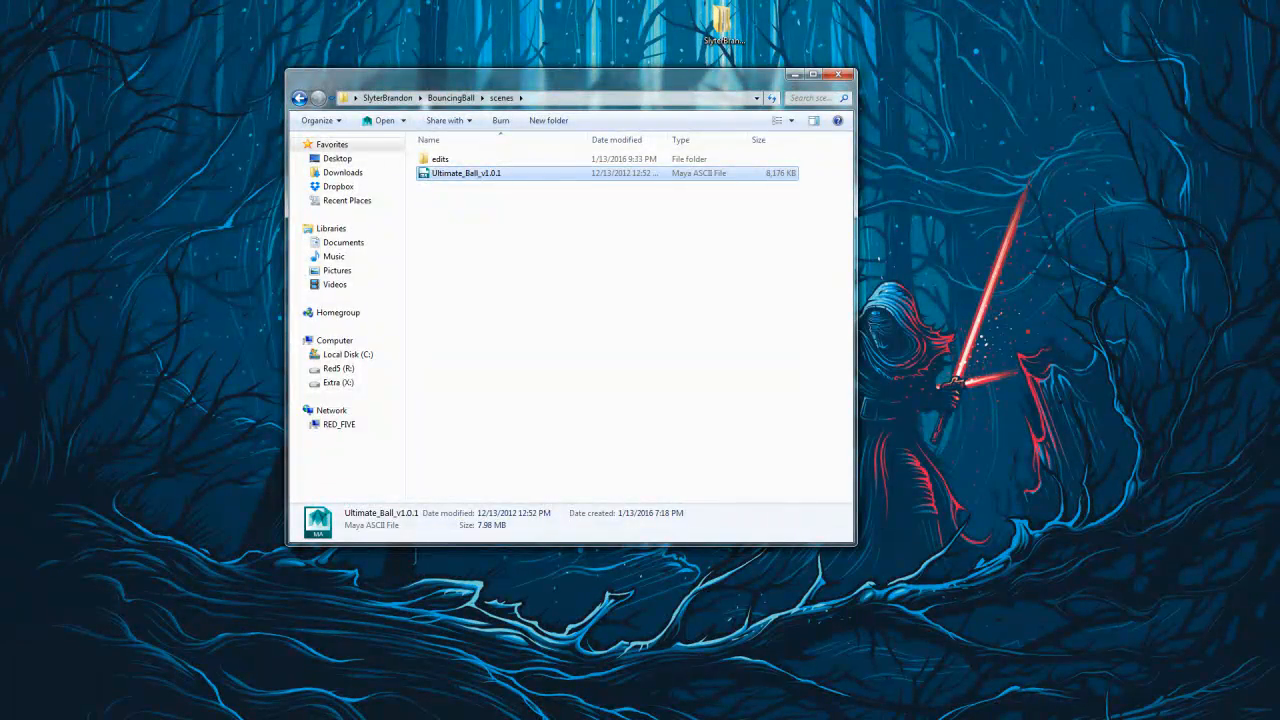
key(alt+Tab)
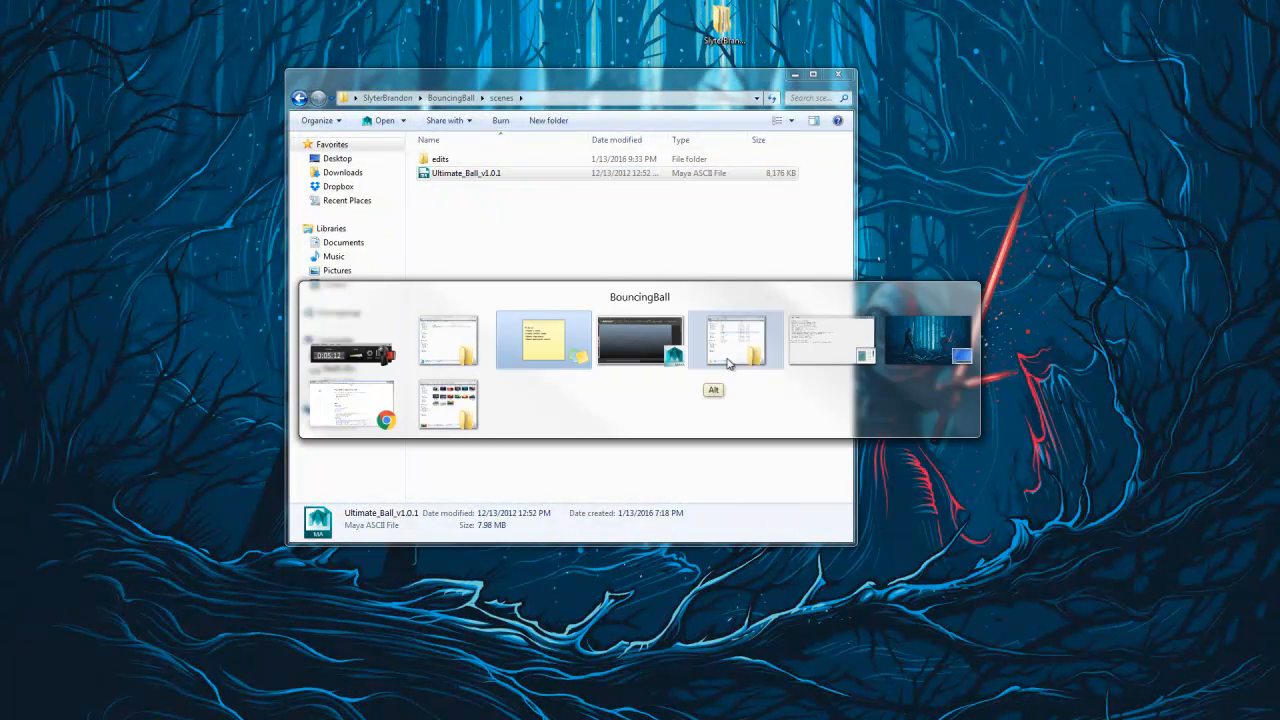
click(630, 345)
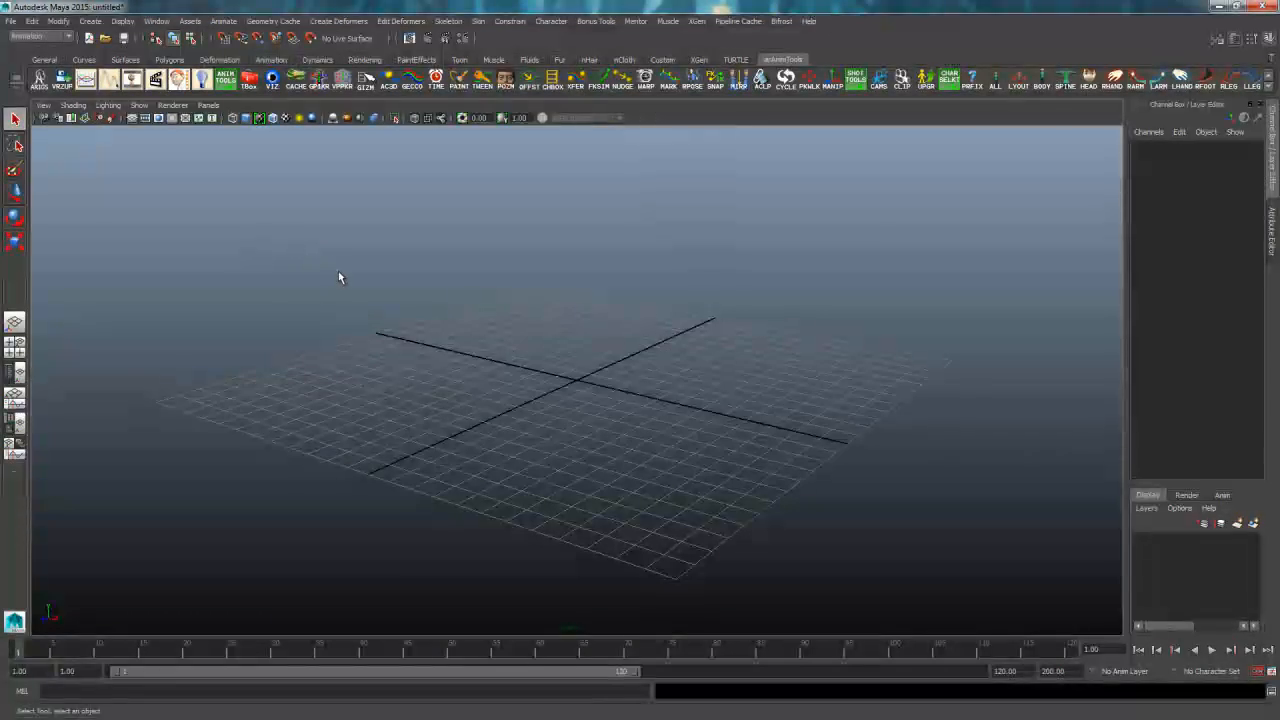
Create a reference to Ultimate_Ball_v1.0.1.ma from the project's scenes folder in the untitled scene
click(12, 22)
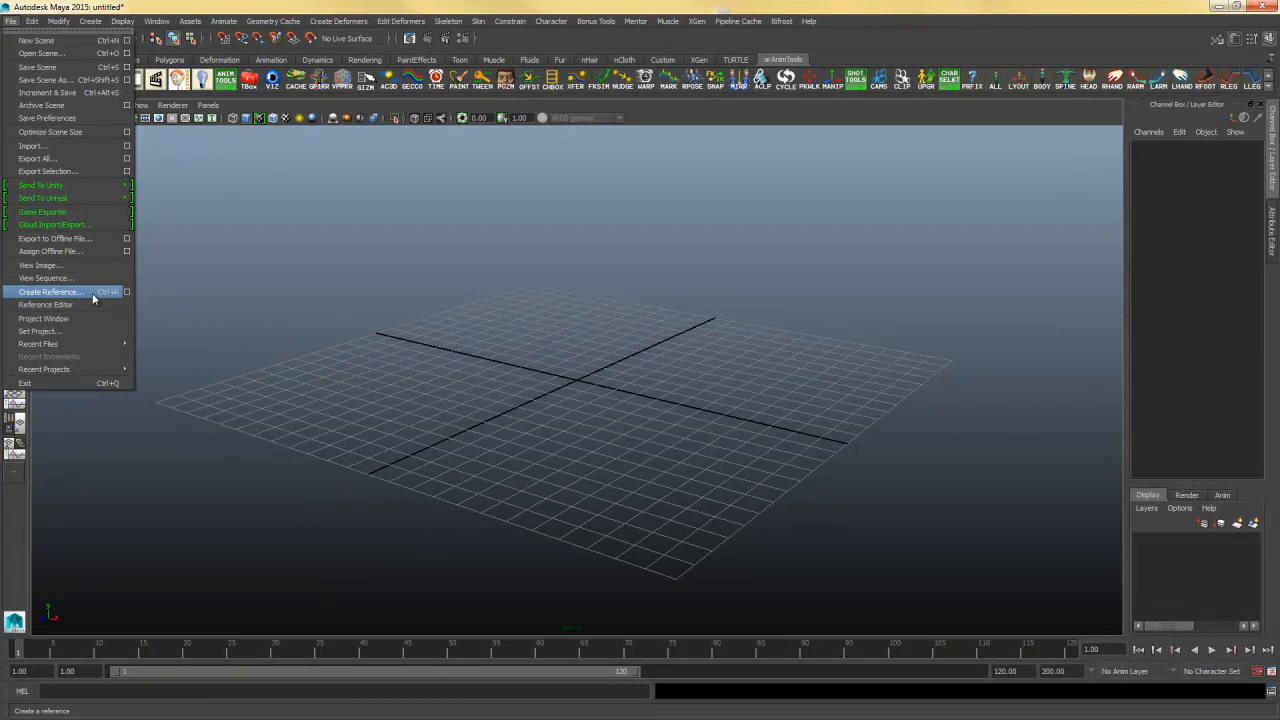
click(50, 291)
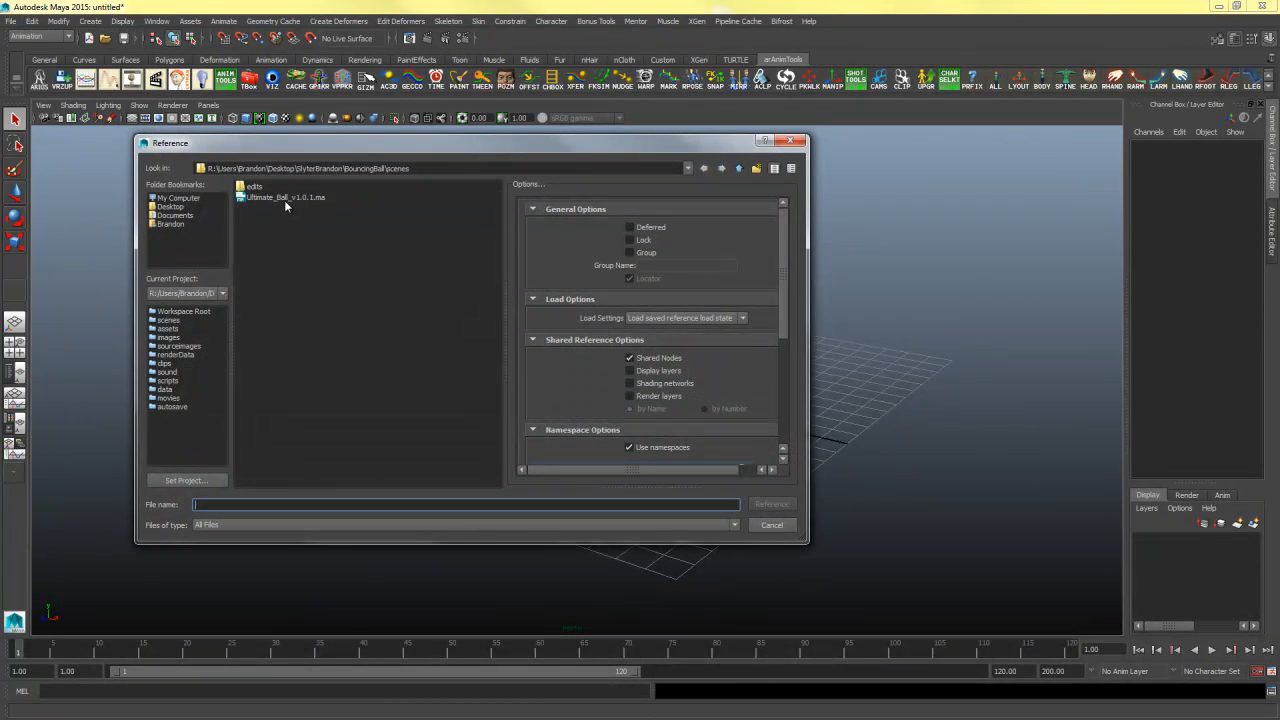
click(285, 198)
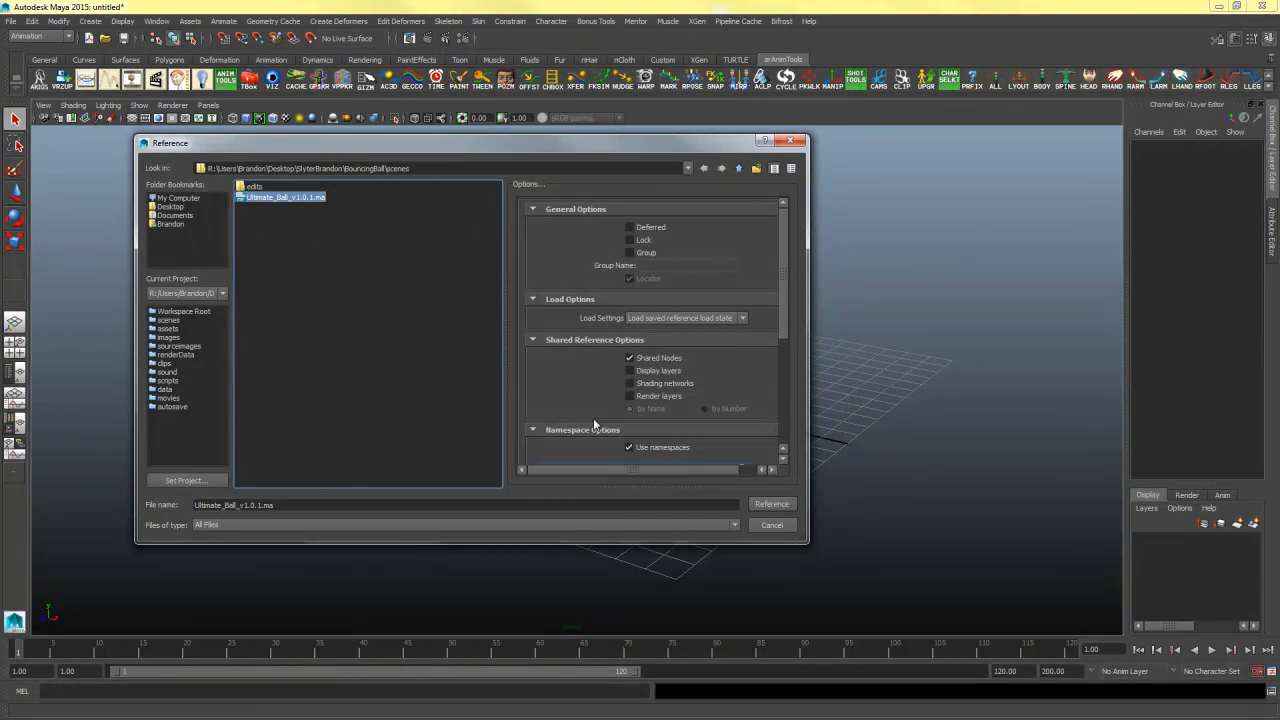
click(771, 504)
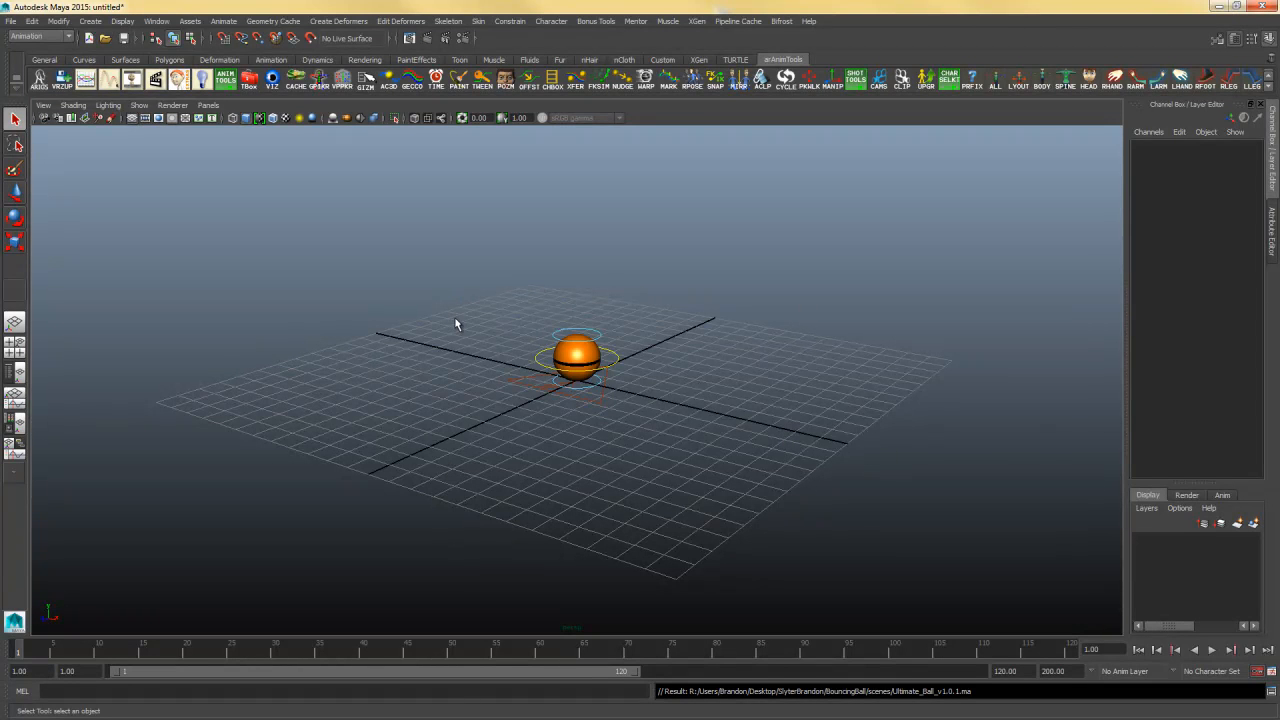
Box-select all the ball rig's control curves several times to inspect them, then clear the selection
drag(646, 283, 412, 434)
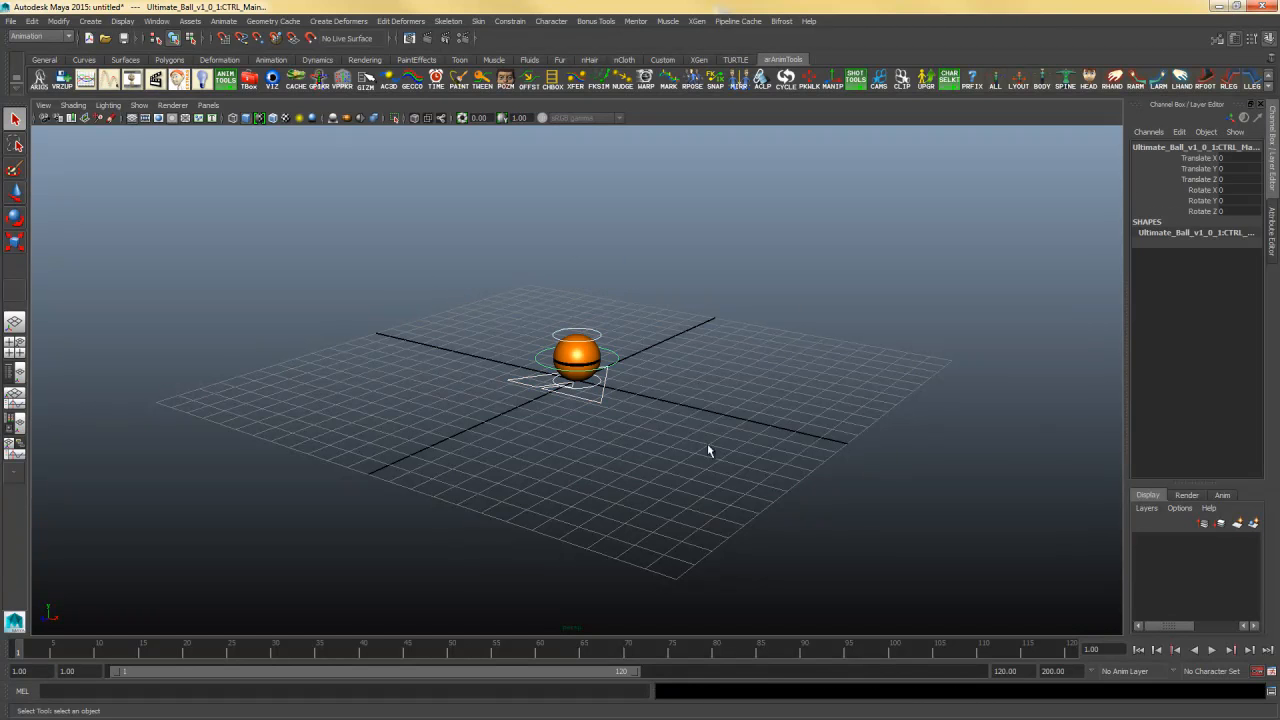
drag(664, 310, 435, 471)
drag(447, 301, 626, 406)
drag(667, 293, 509, 429)
click(580, 312)
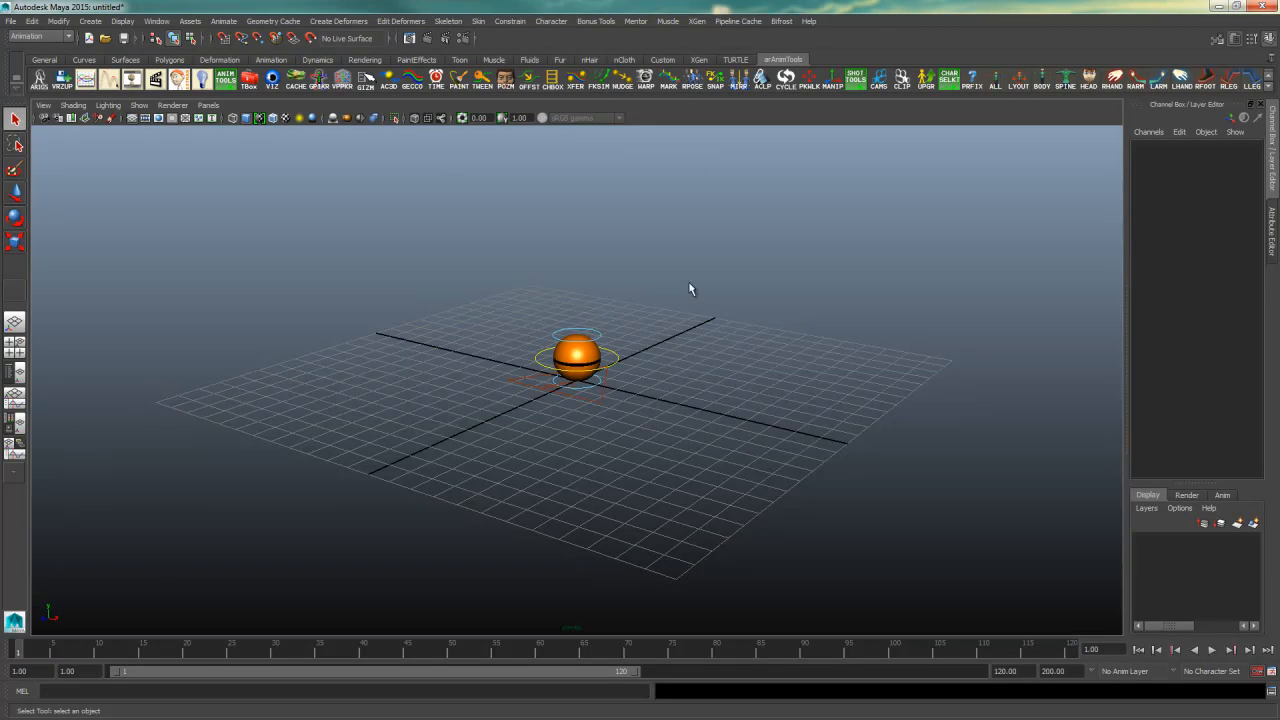
drag(573, 303, 646, 370)
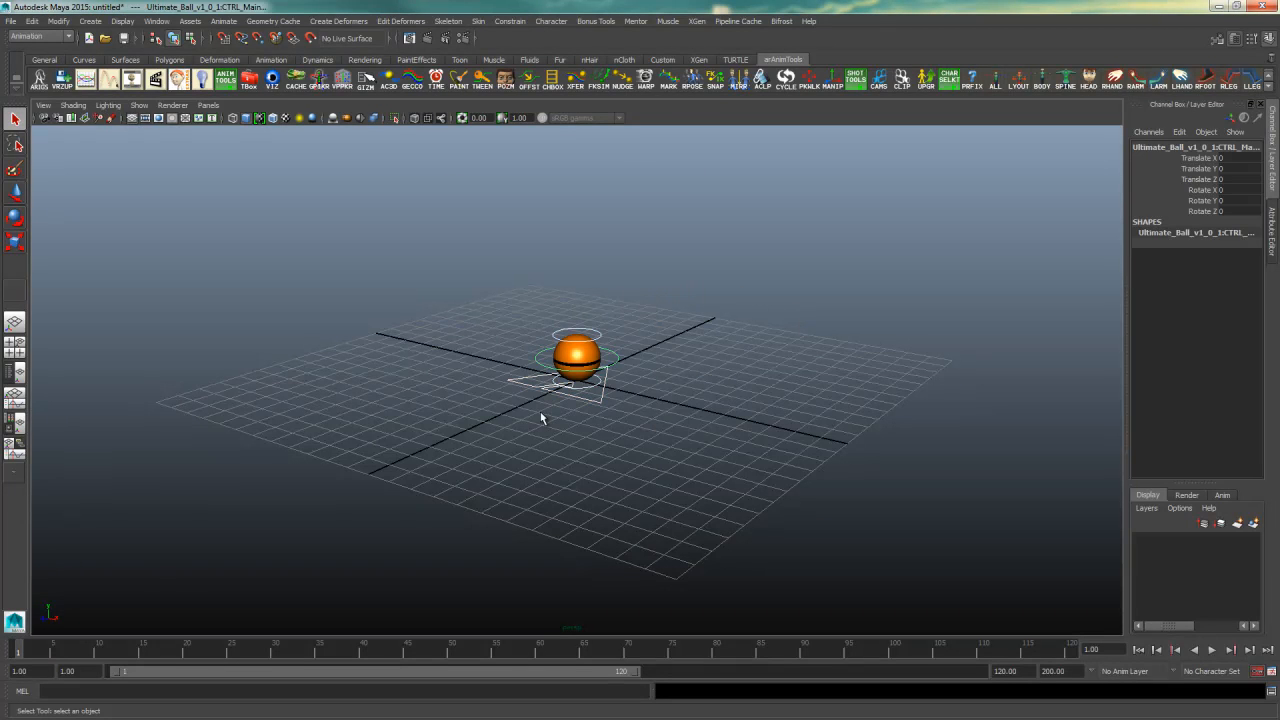
click(690, 432)
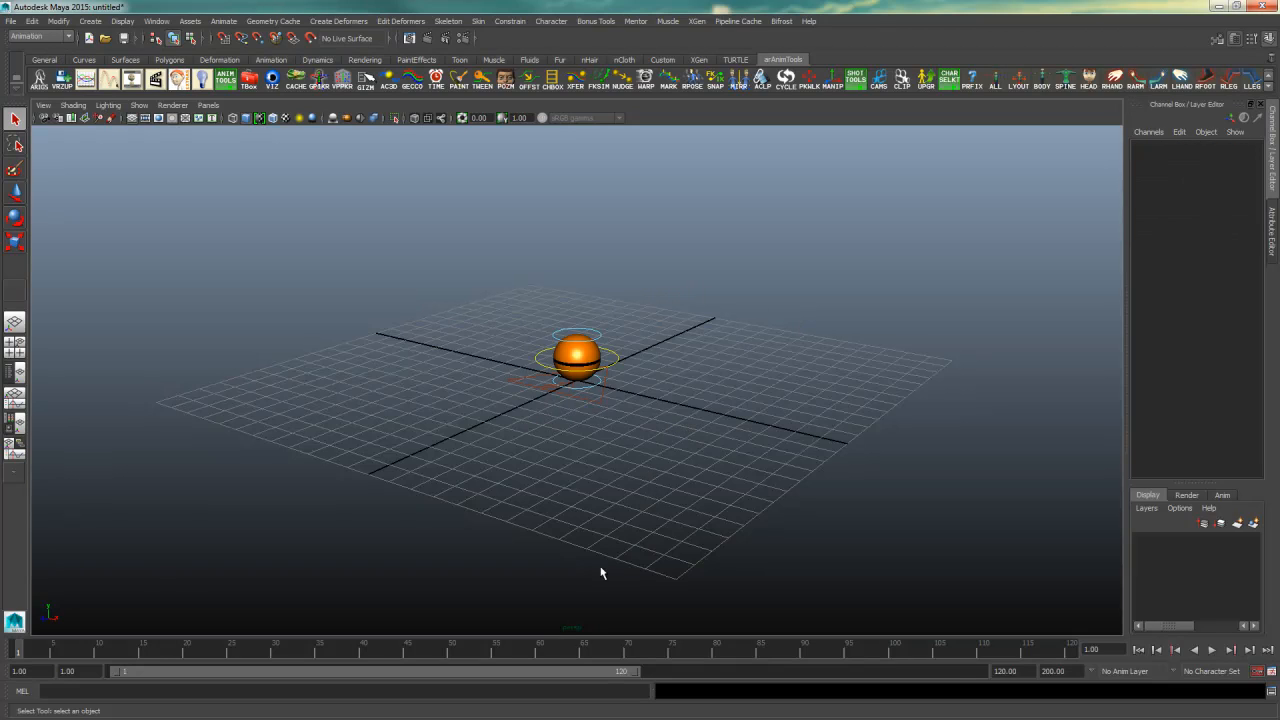
drag(651, 306, 480, 454)
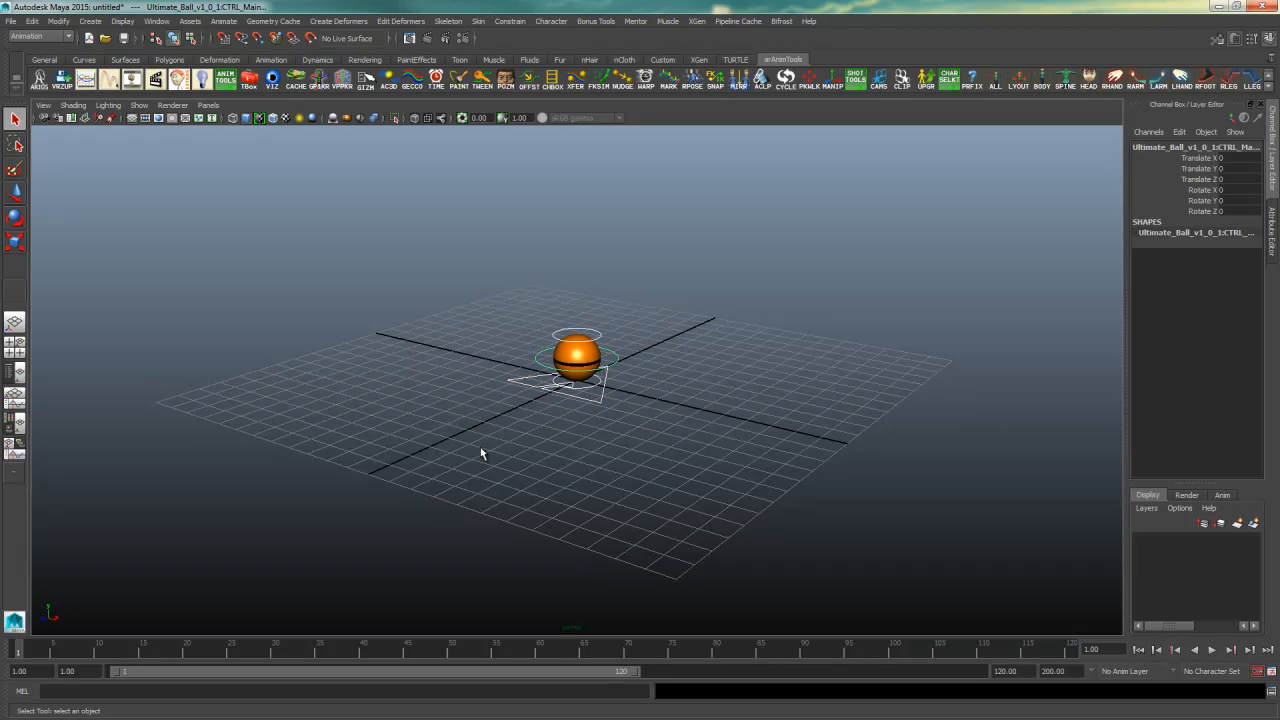
click(827, 409)
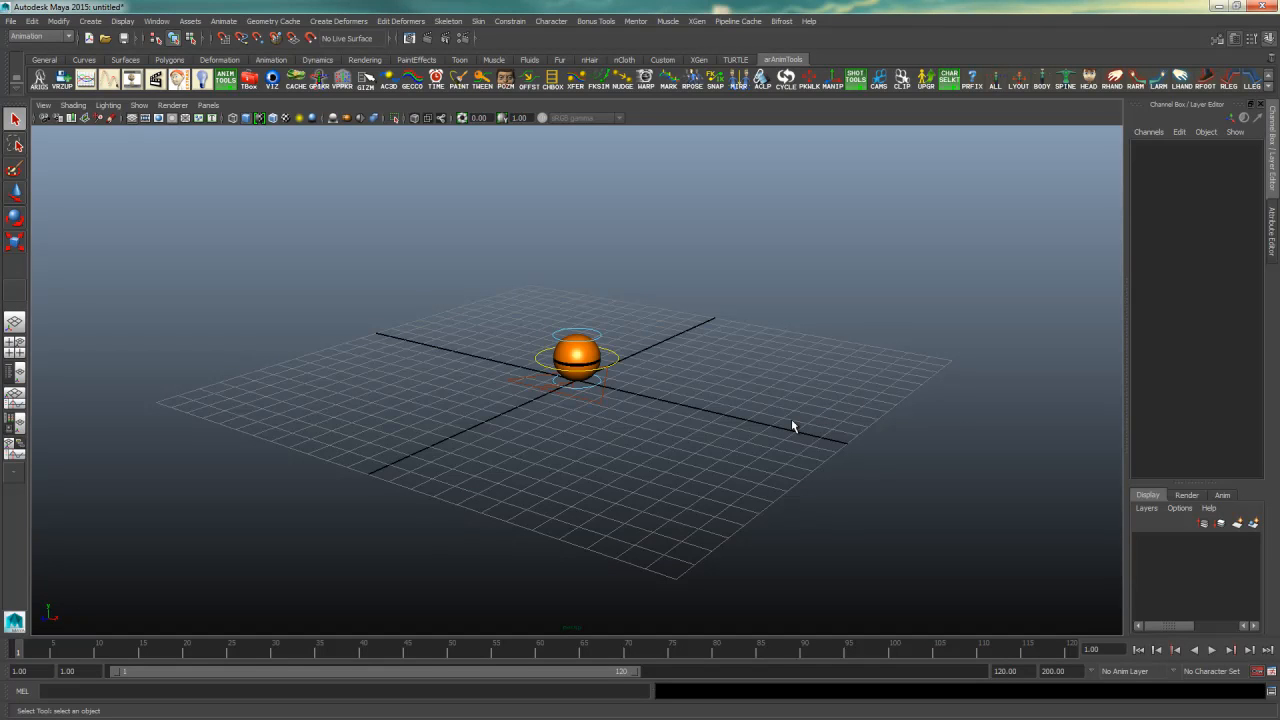
Select only the ball rig's main control around its middle to examine its channels, then deselect it
drag(647, 350, 613, 354)
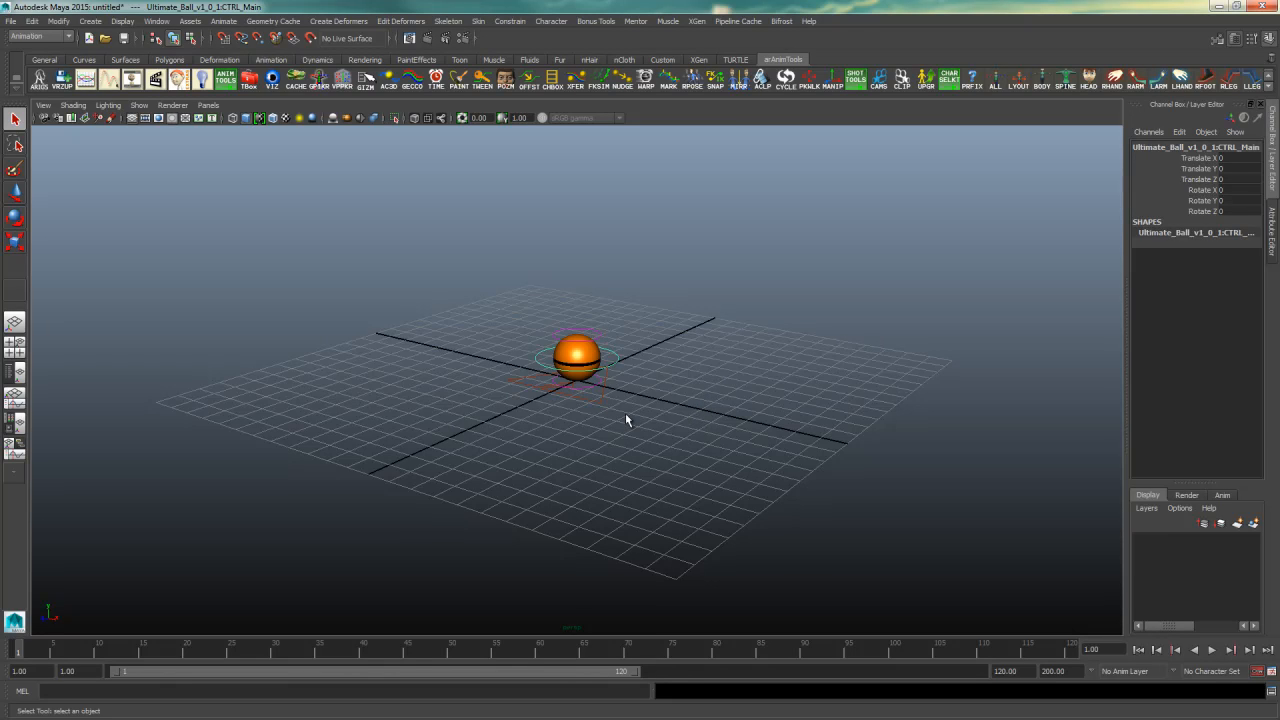
click(699, 340)
drag(641, 346, 611, 357)
click(652, 355)
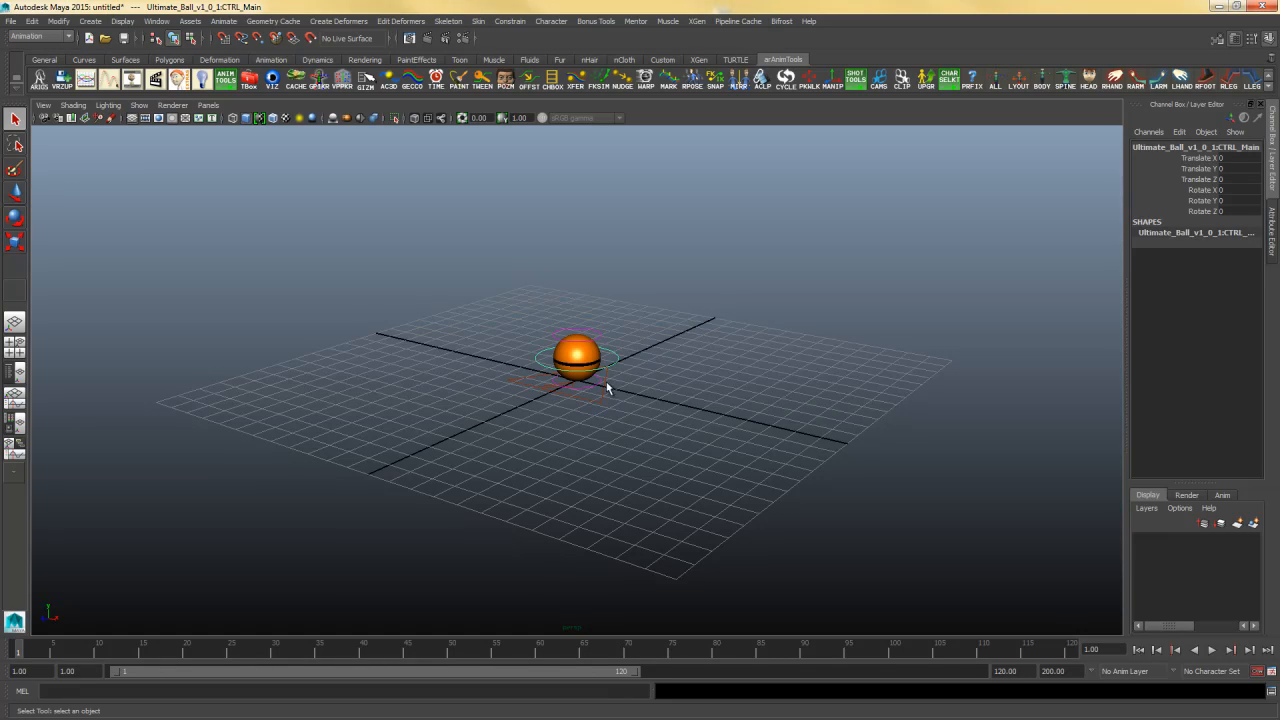
click(994, 295)
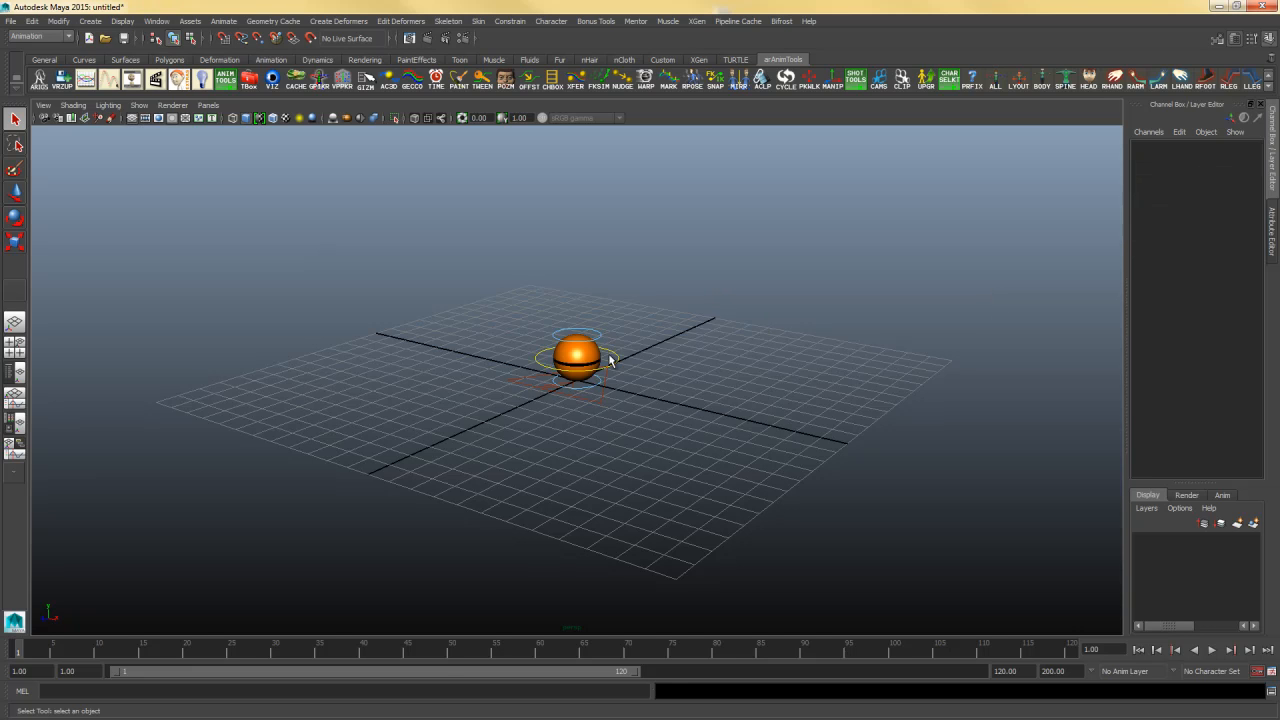
Examine the ball rig's main, upper, lower and ground controls up close from several angles, leaving nothing selected
key(f)
alt+drag(836, 412, 854, 417)
alt+right_drag(854, 417, 429, 474)
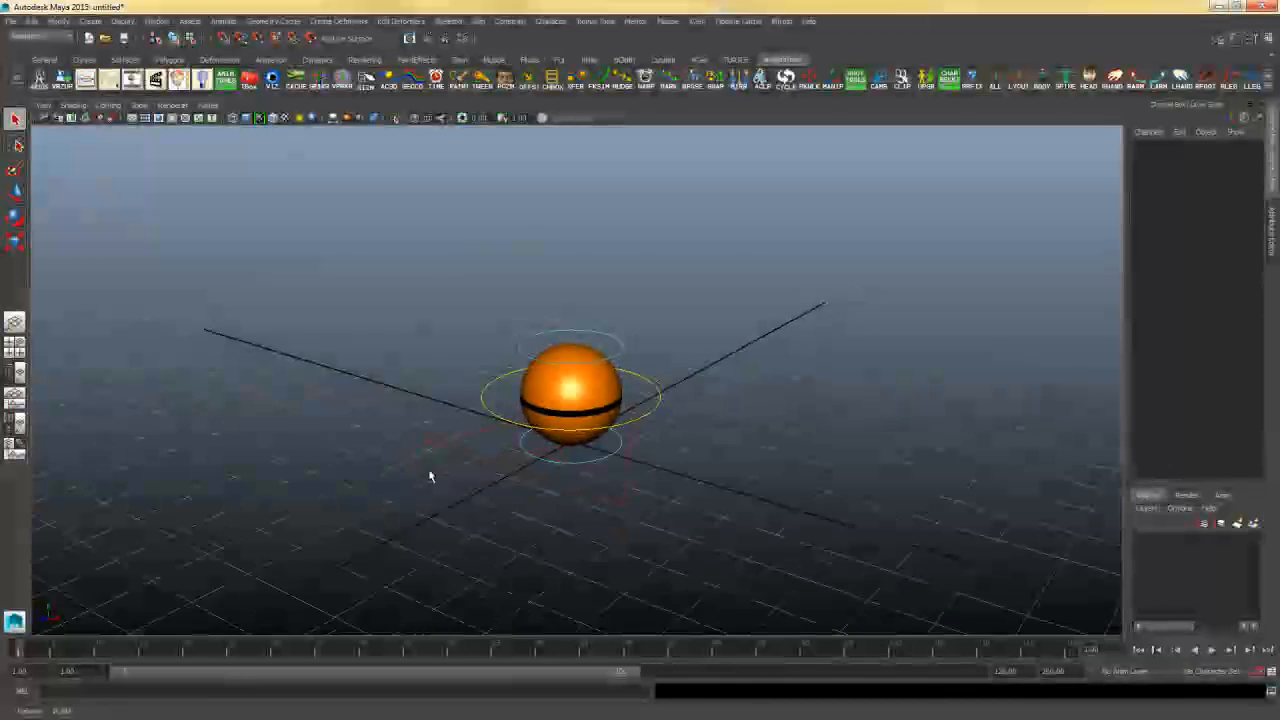
alt+drag(429, 474, 400, 435)
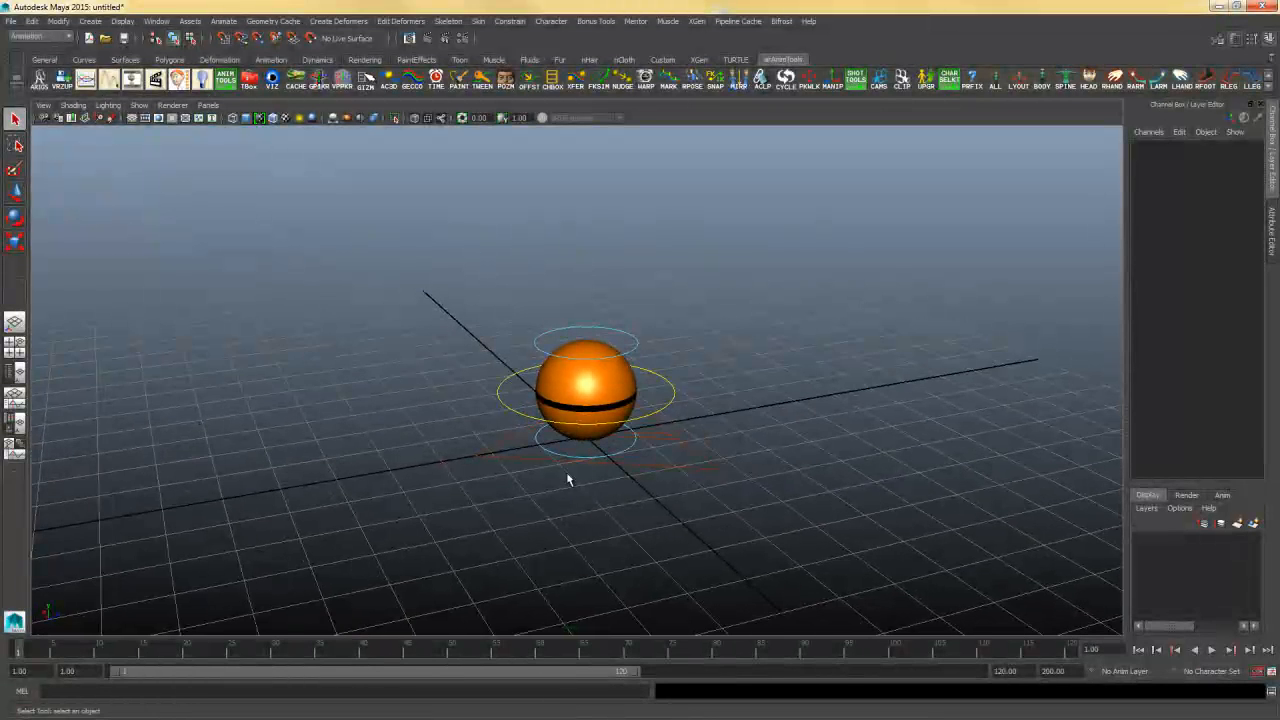
click(680, 380)
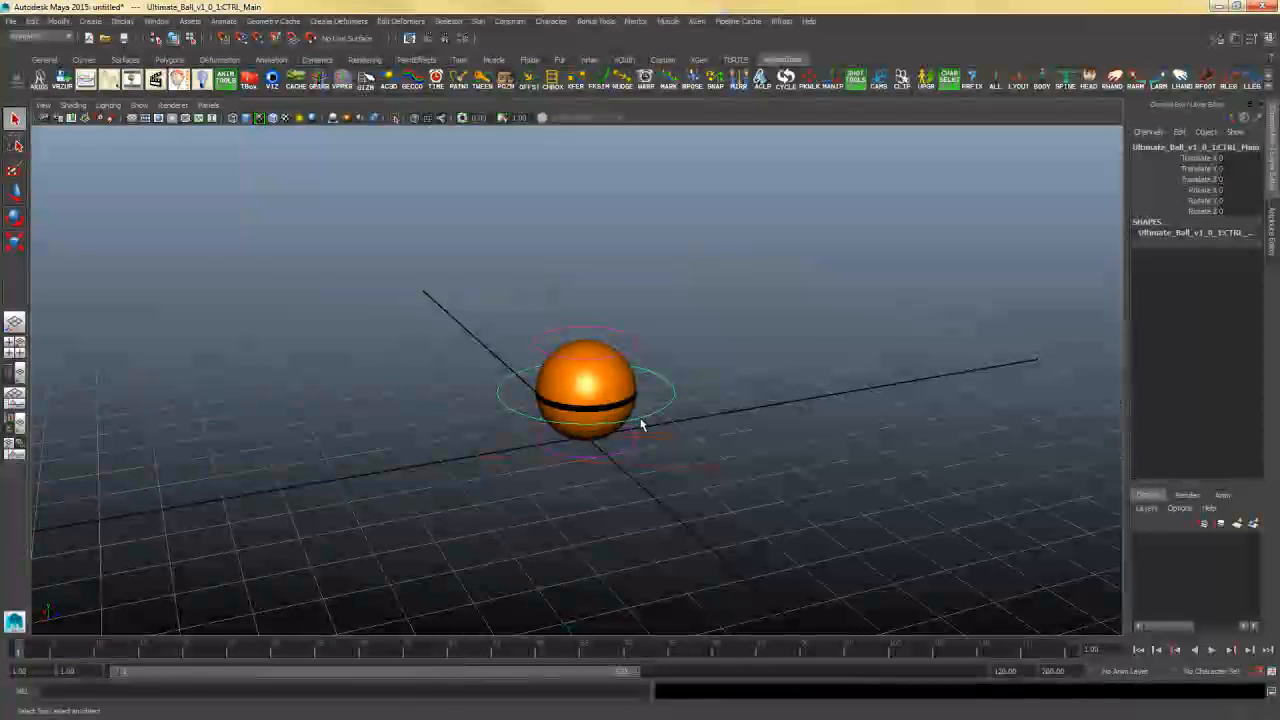
alt+drag(650, 458, 541, 379)
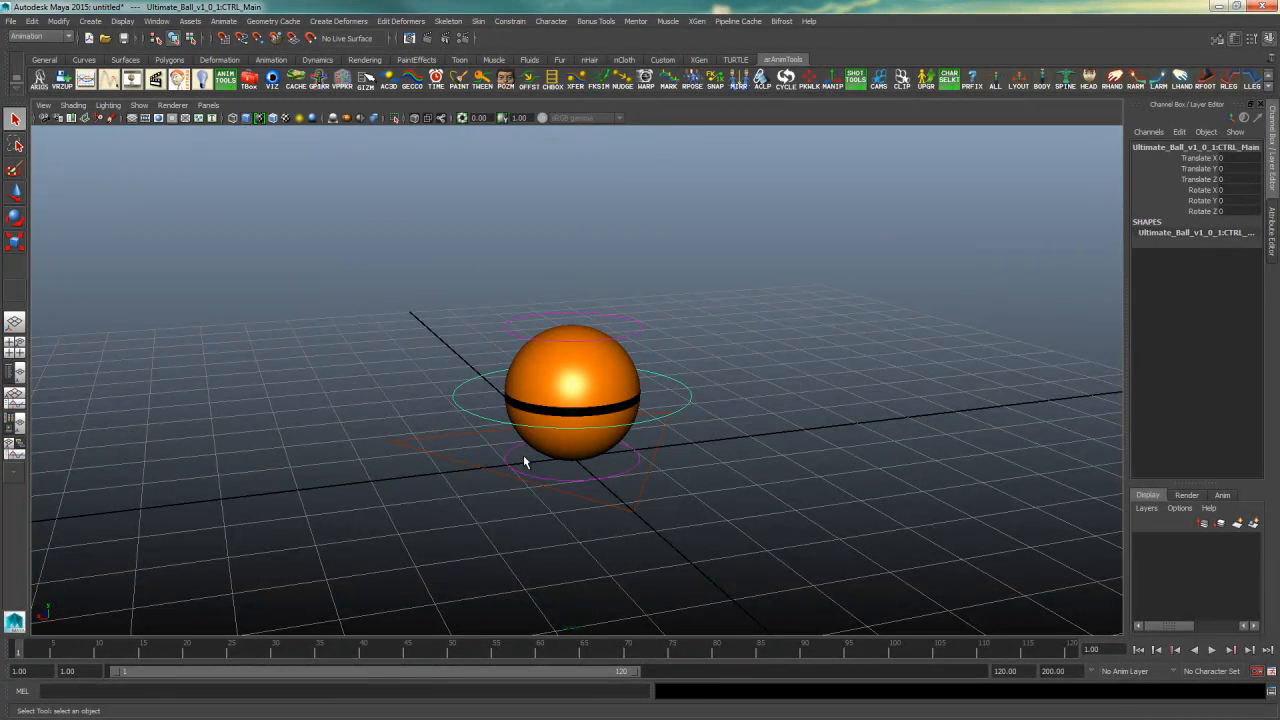
click(741, 370)
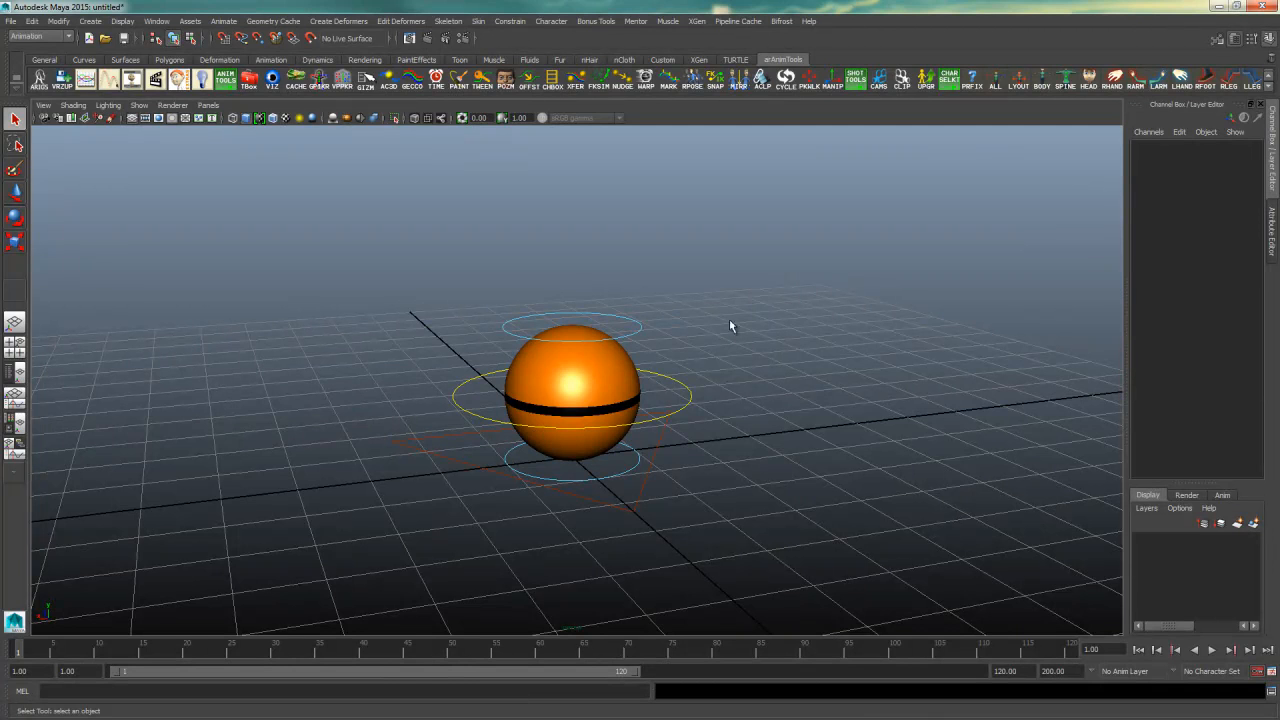
click(690, 399)
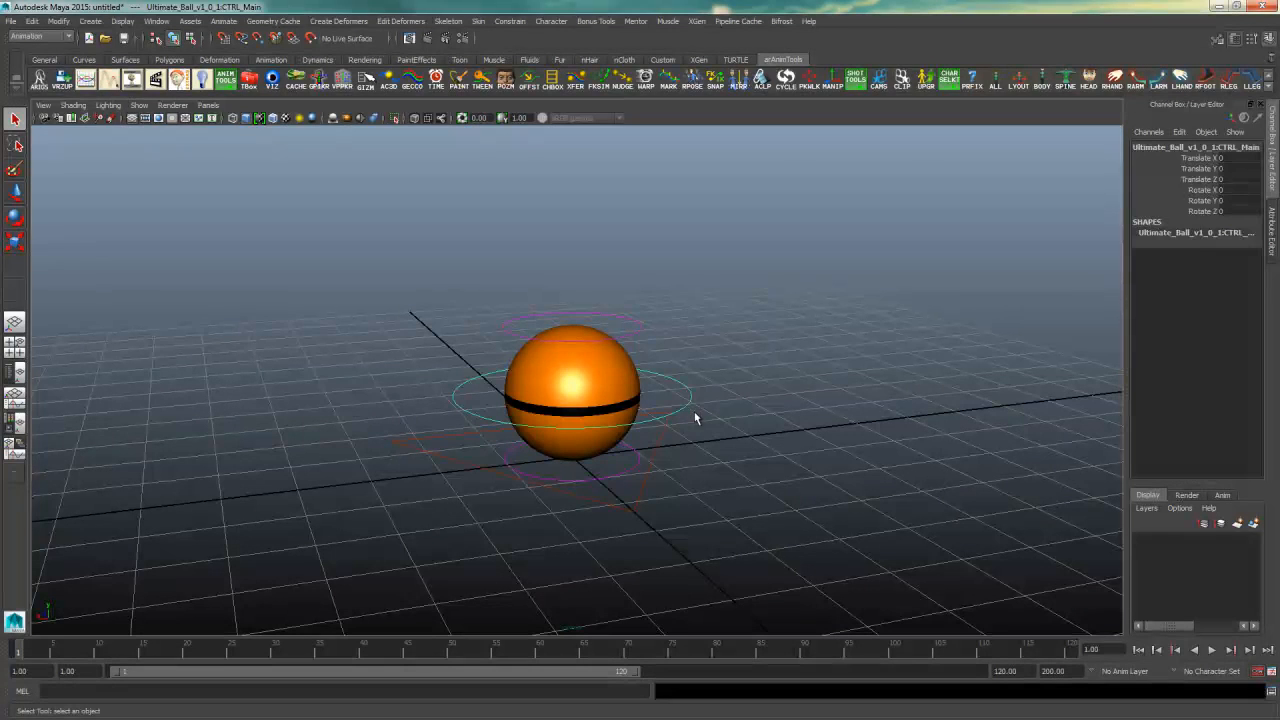
click(811, 443)
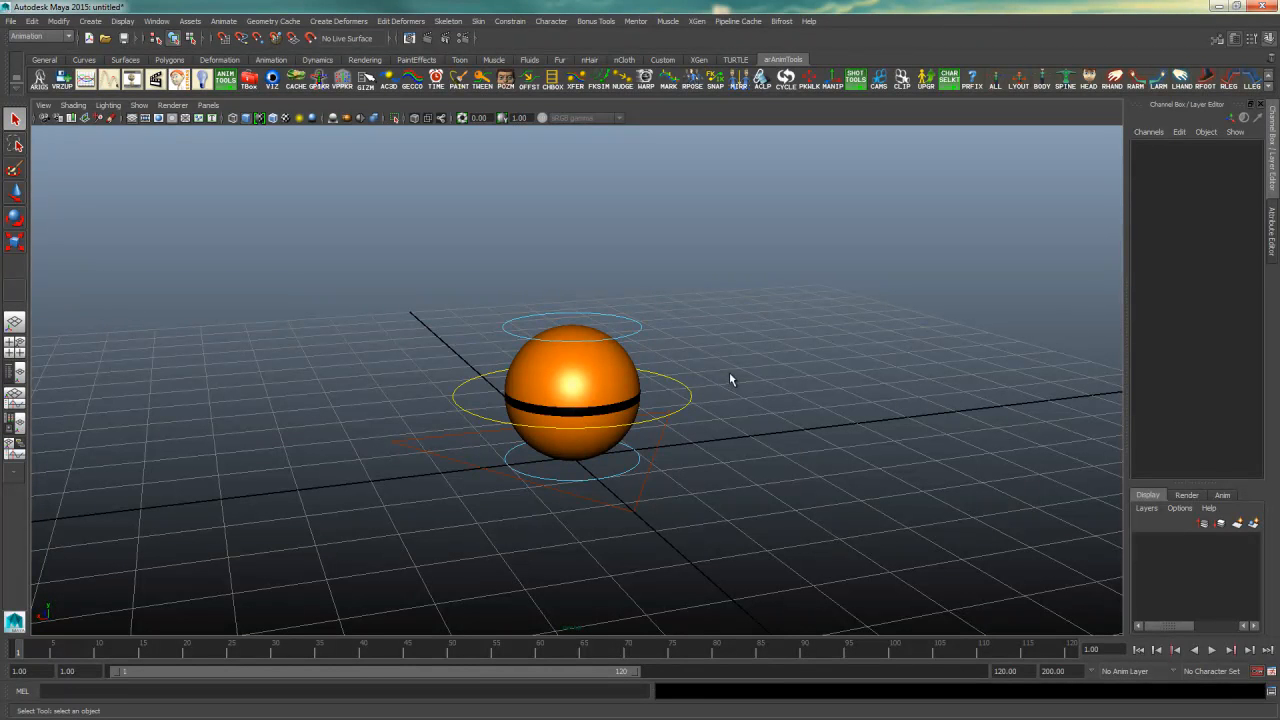
alt+drag(834, 446, 780, 423)
Start saving the scene under a new name in the project's scenes folder, entering BouncingBall_v001 as the file name
key(ctrl+shift+s)
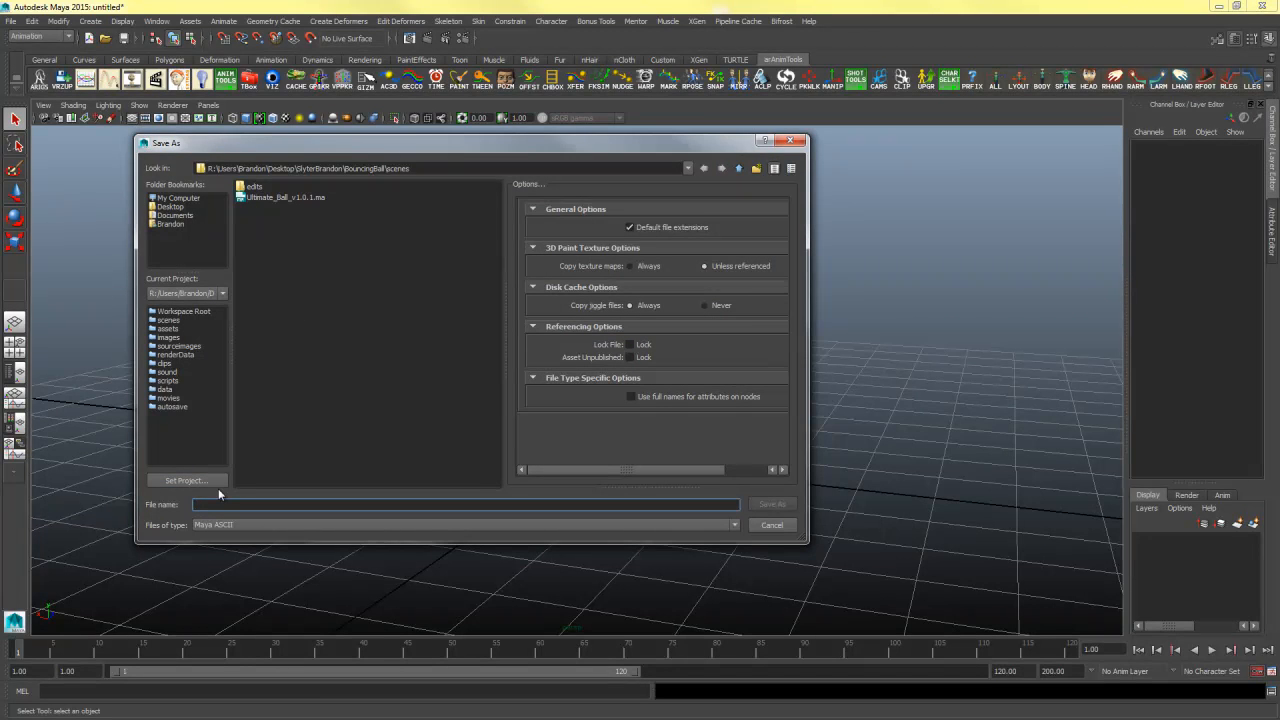
text(BouncingBall_v01)
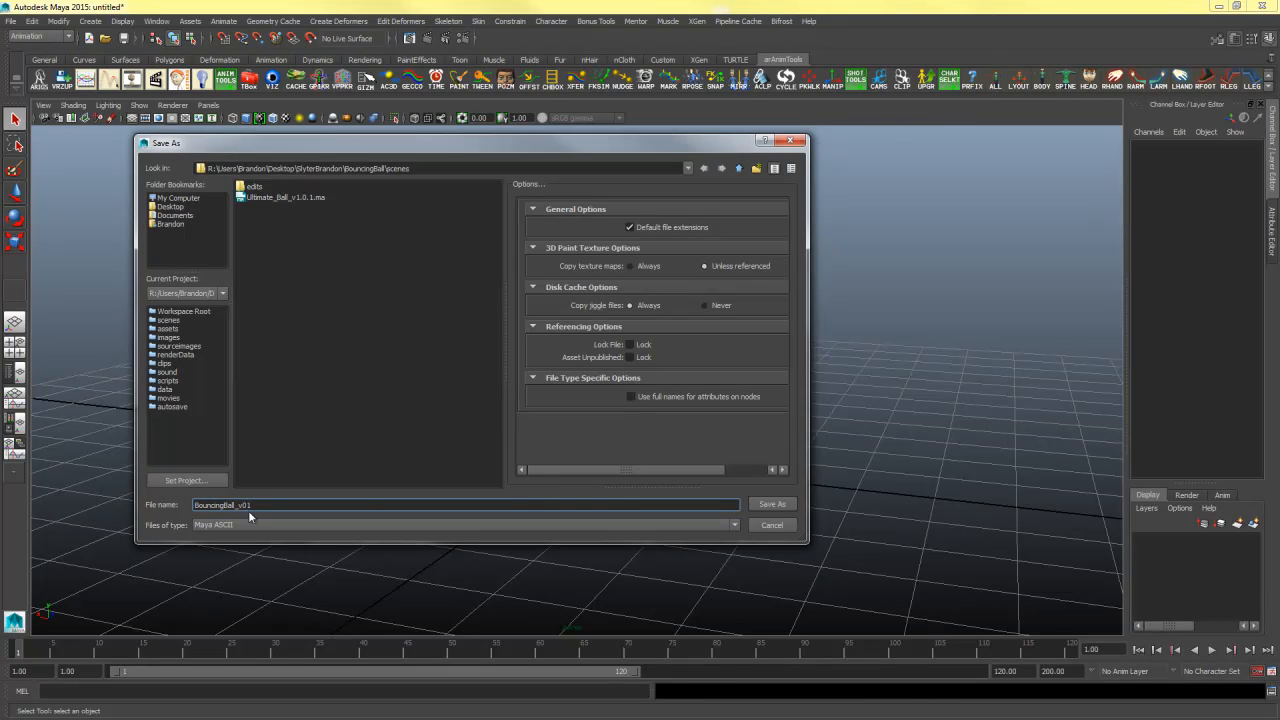
key(BackSpace)
text(2)
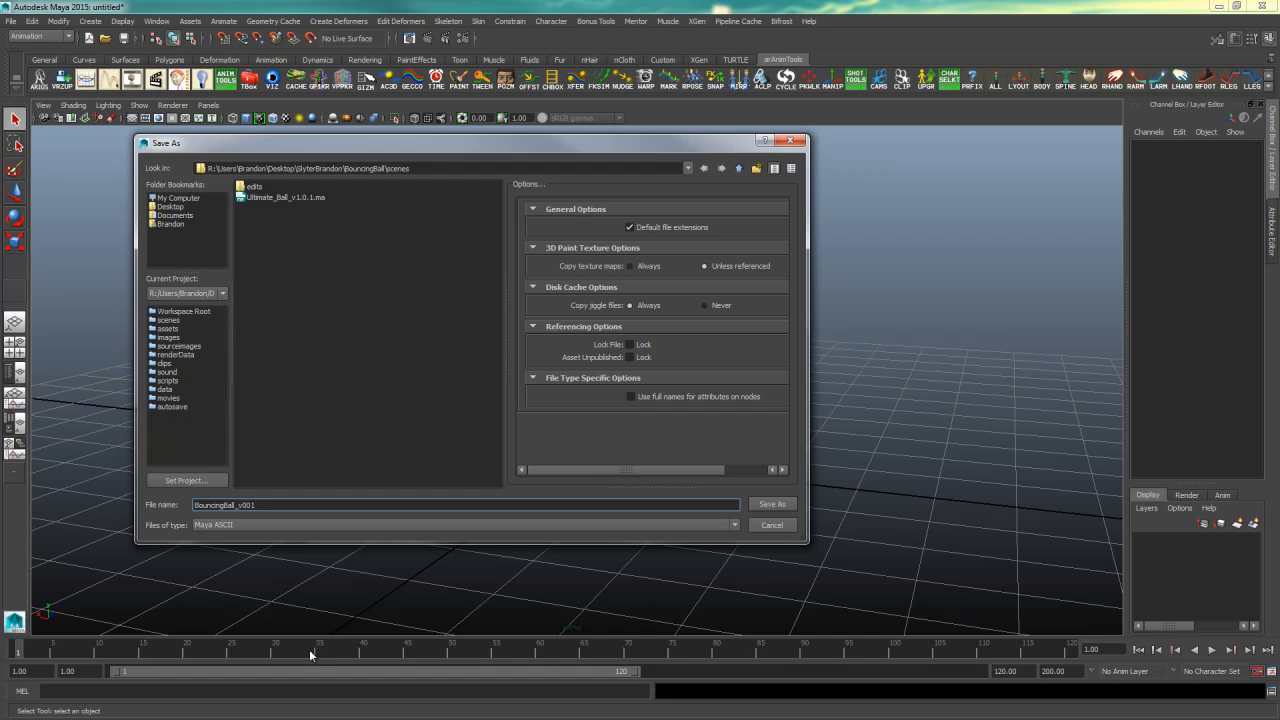
Choose Maya ASCII as the file type and save the BouncingBall_v001 scene
click(302, 526)
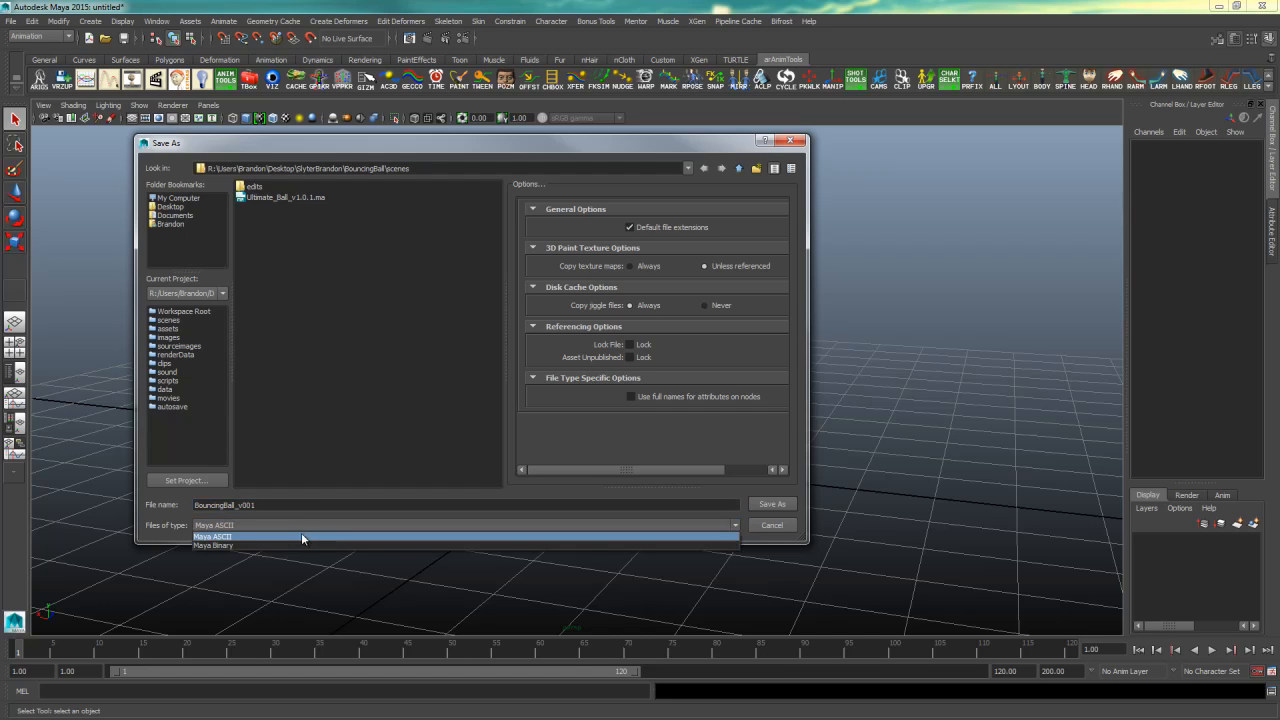
click(247, 537)
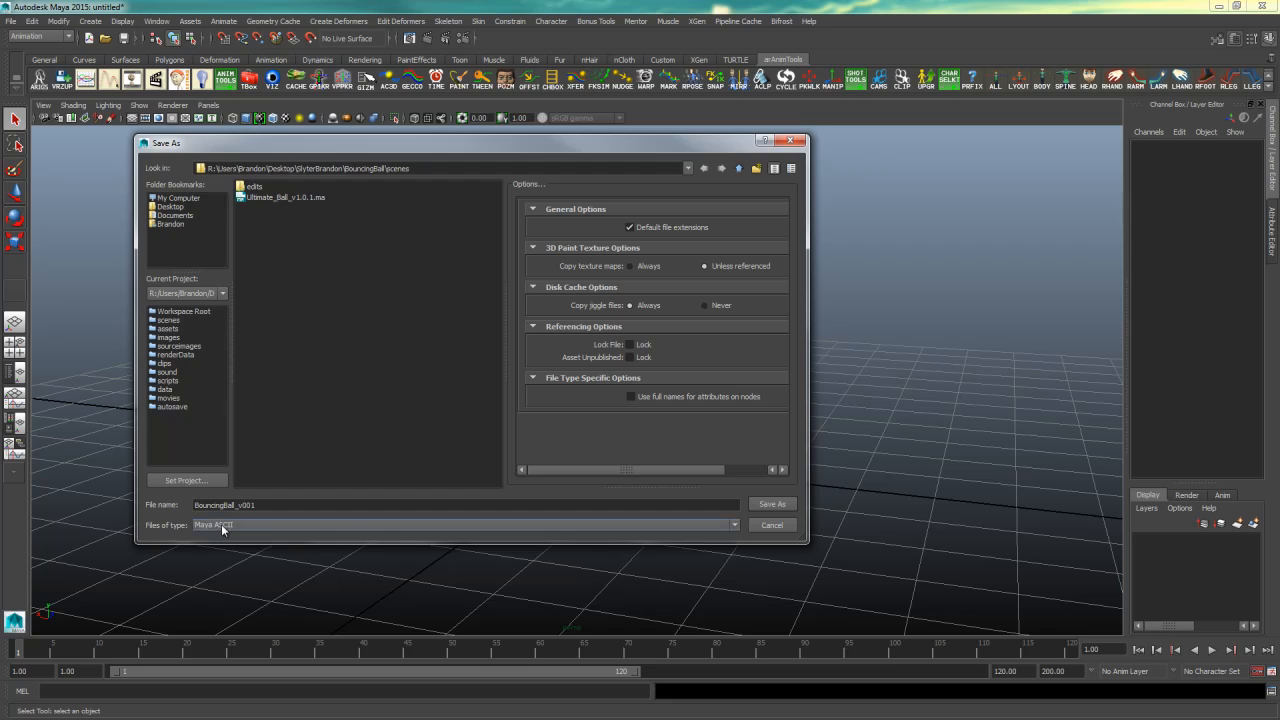
click(223, 525)
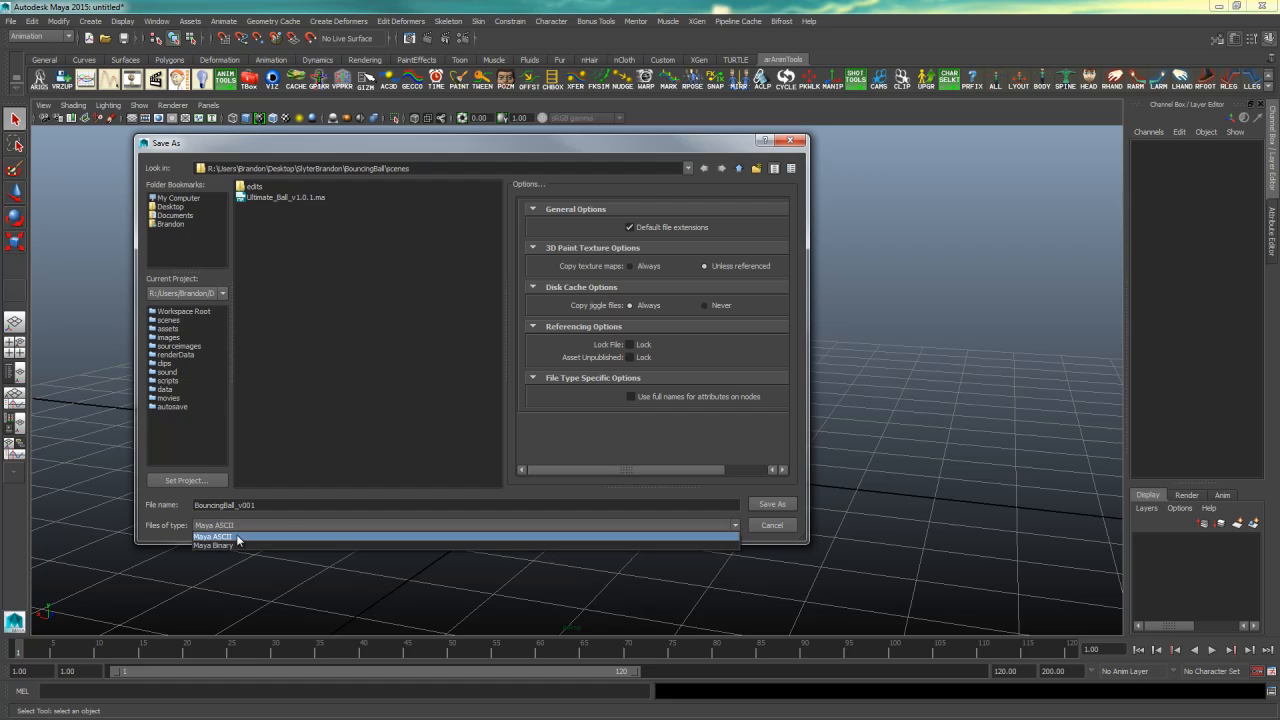
click(319, 525)
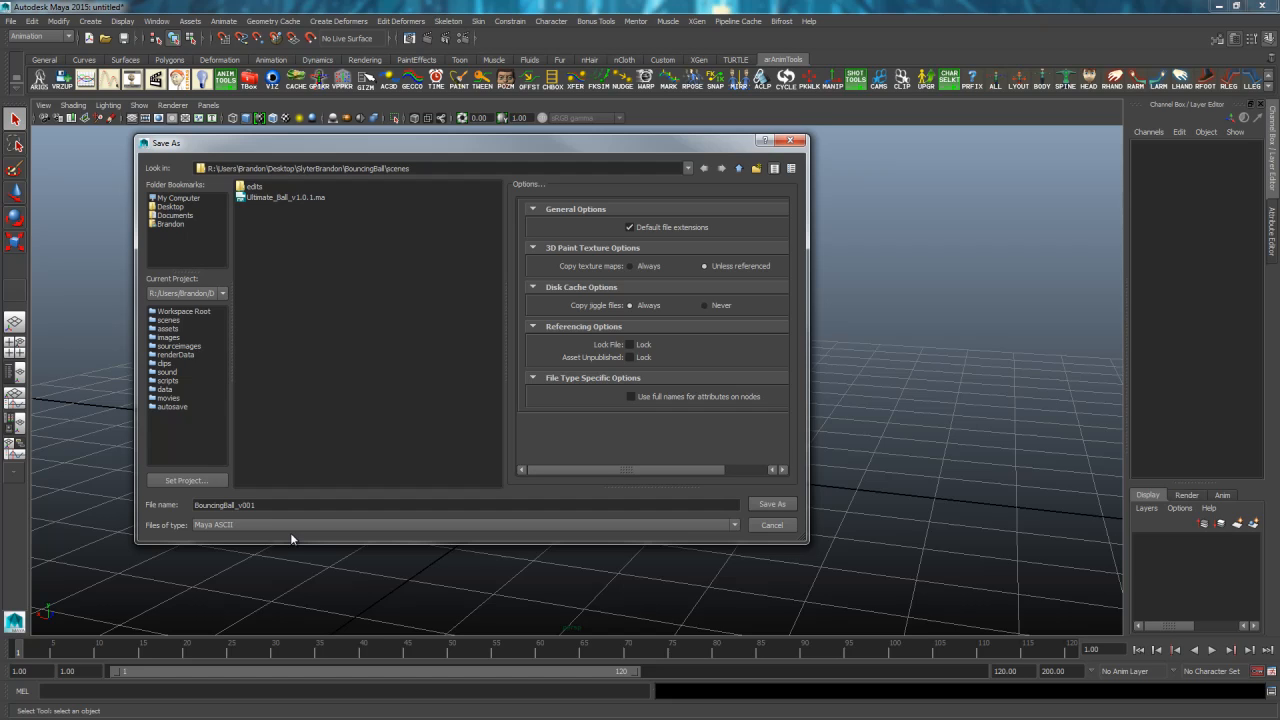
click(256, 525)
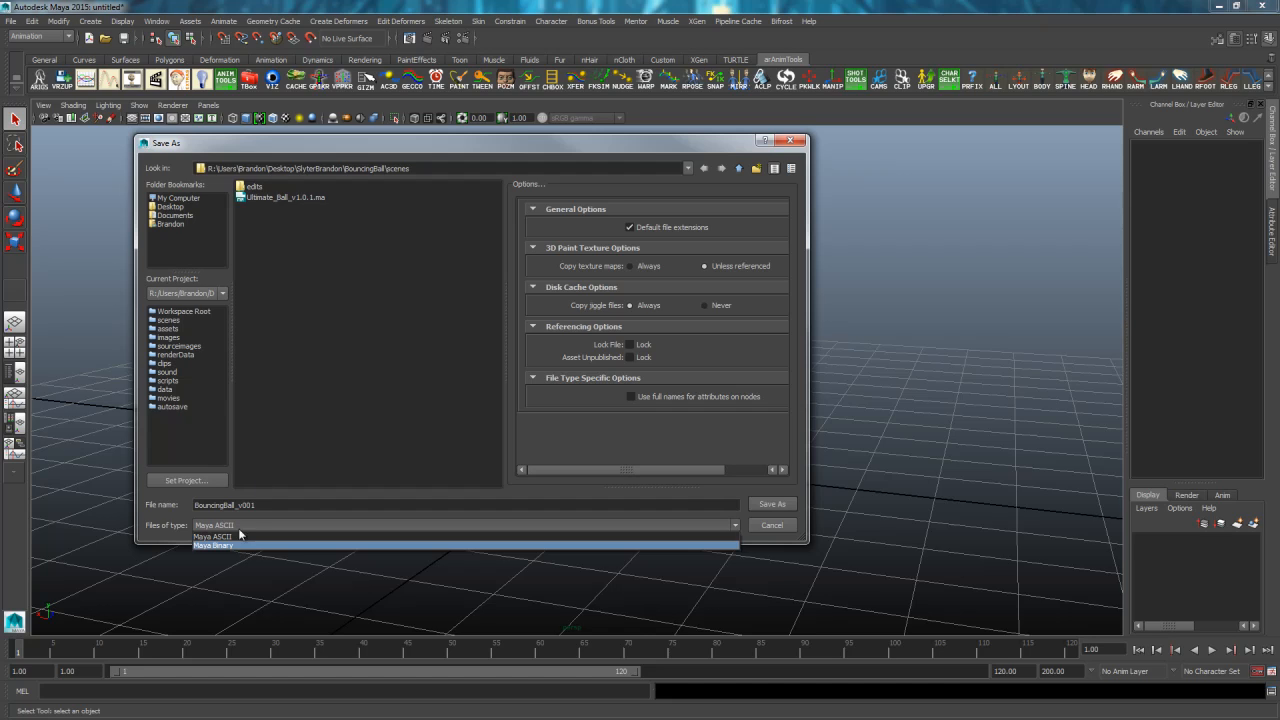
click(243, 535)
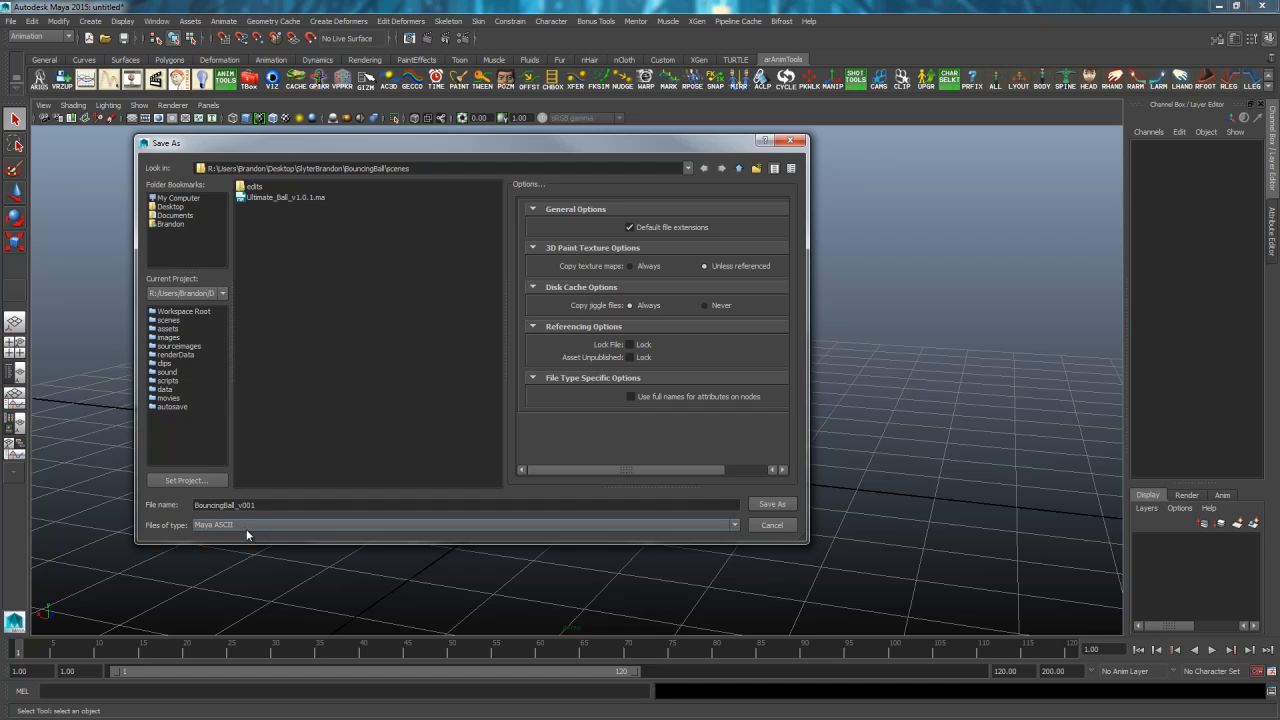
click(772, 504)
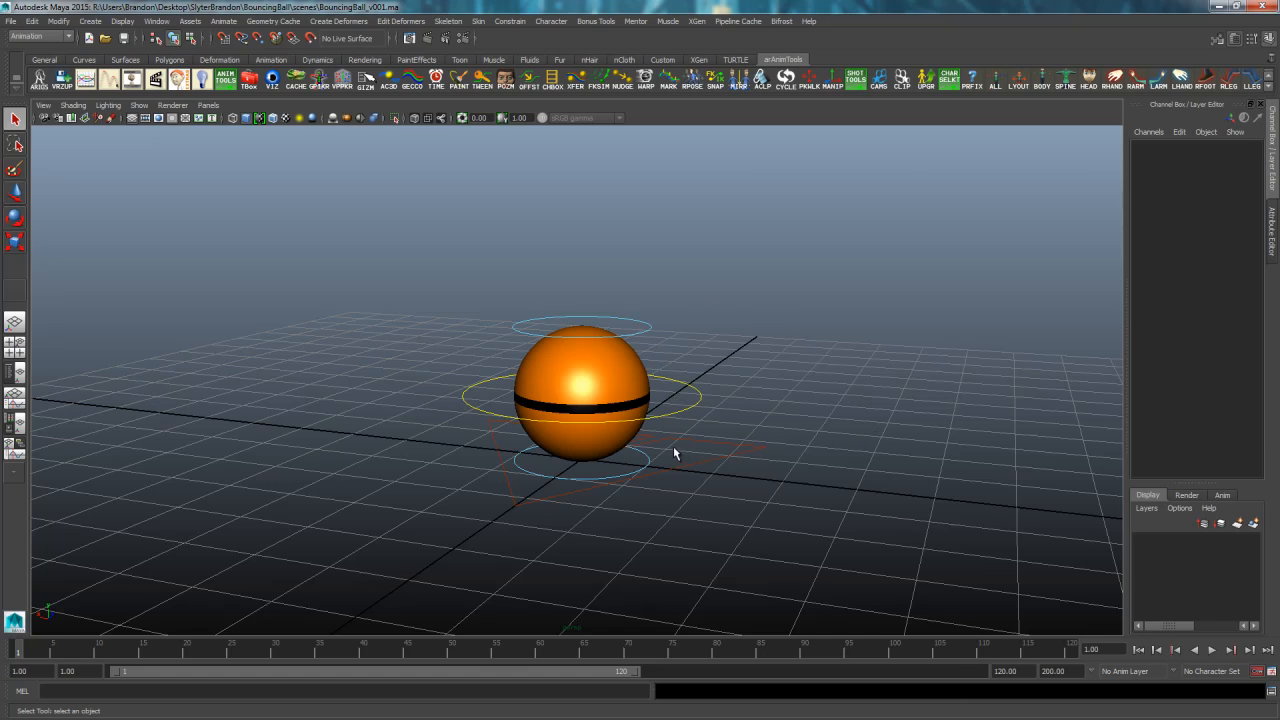
alt+drag(674, 451, 694, 414)
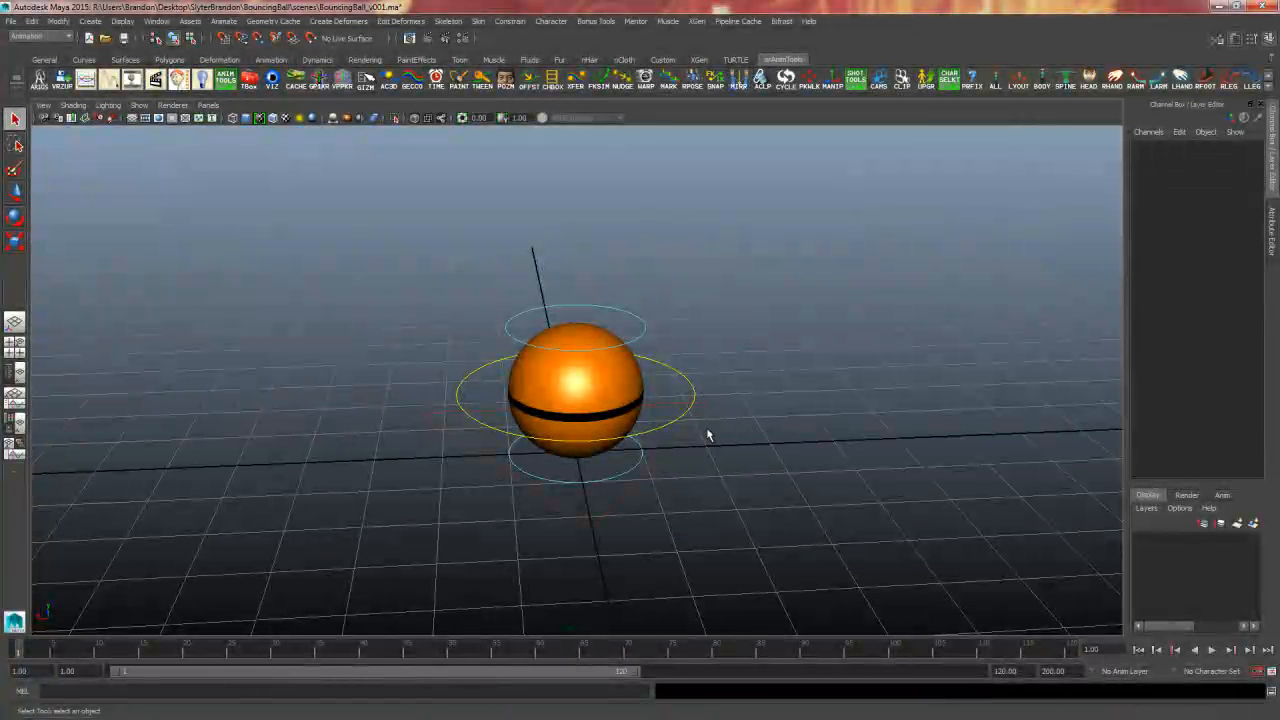
Select the ball rig's root control on the ground and examine its channels and shape from several angles
mouse_move(694, 432)
alt+mouse_down()
mouse_move(640, 417)
mouse_move(674, 429)
alt+mouse_up()
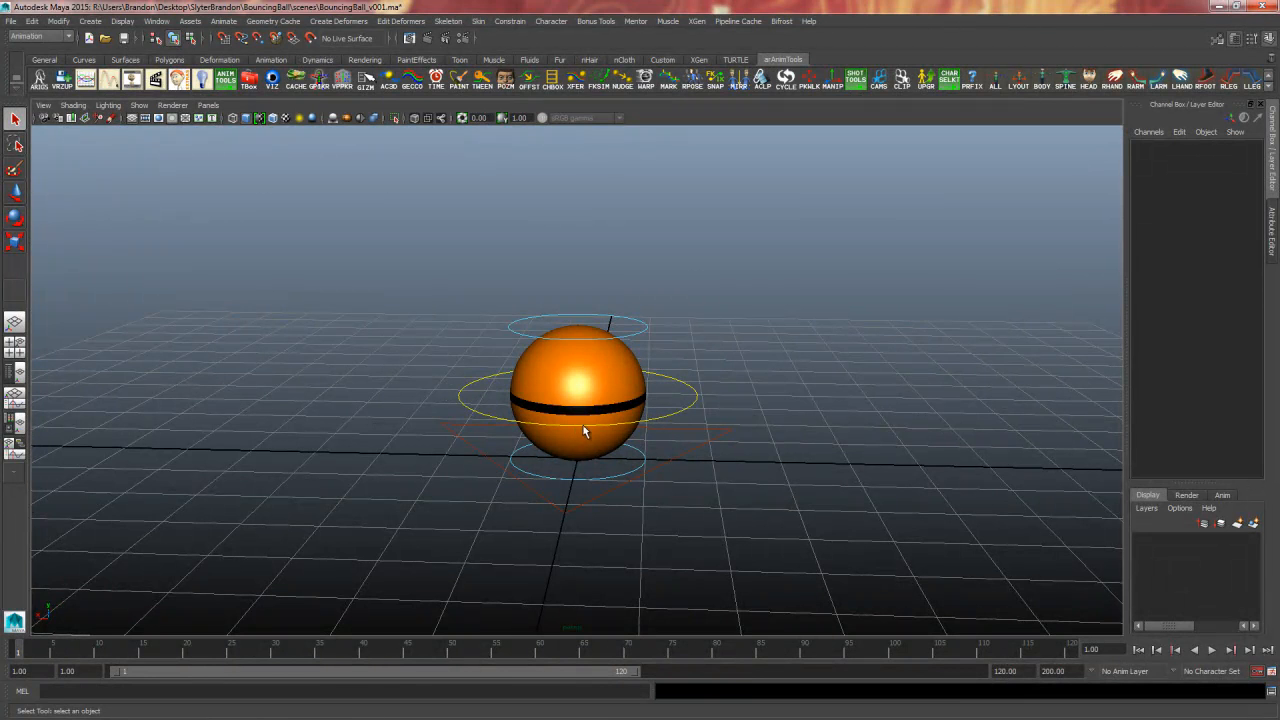
alt+drag(745, 418, 680, 391)
alt+drag(717, 474, 691, 494)
drag(790, 482, 757, 506)
click(793, 491)
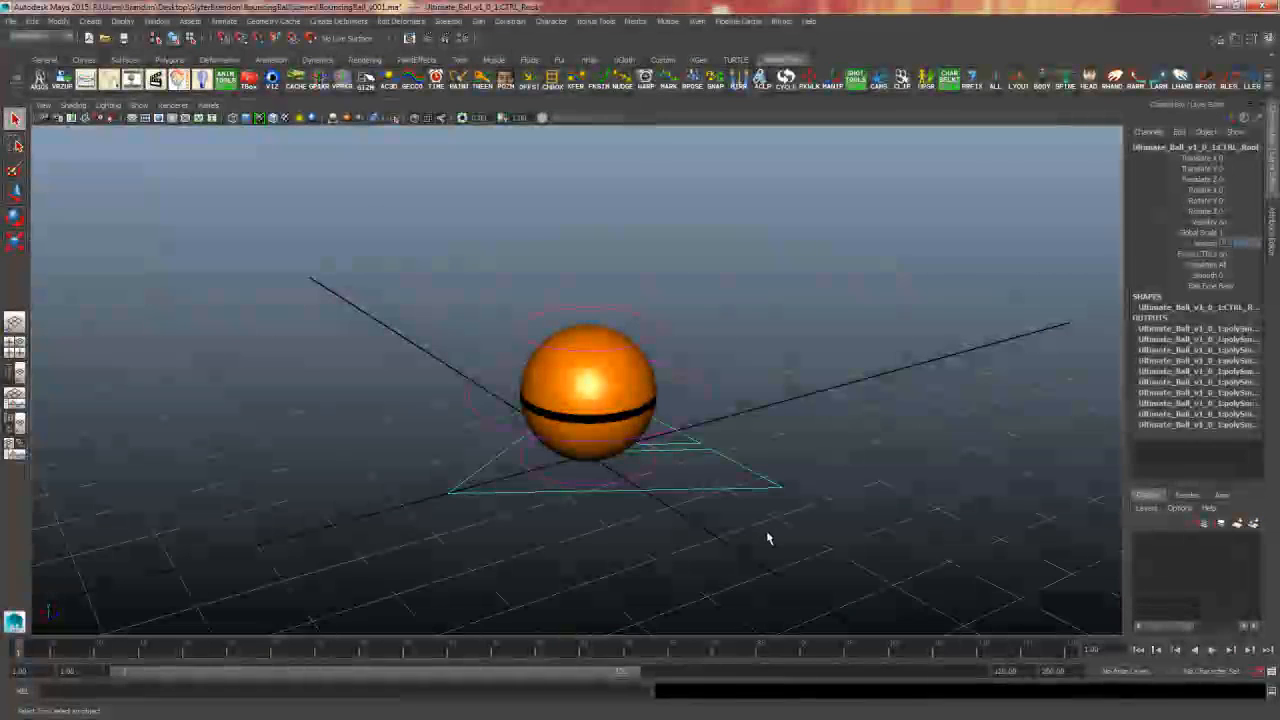
alt+drag(721, 525, 797, 462)
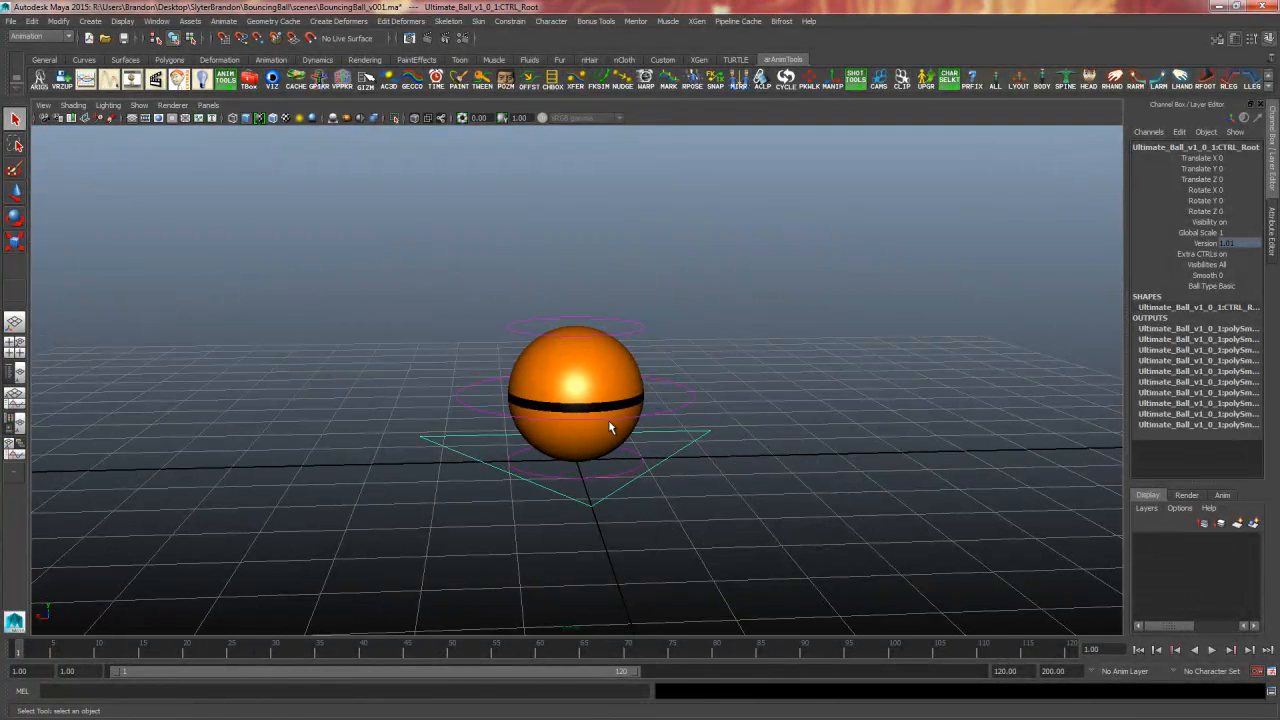
click(695, 448)
click(697, 447)
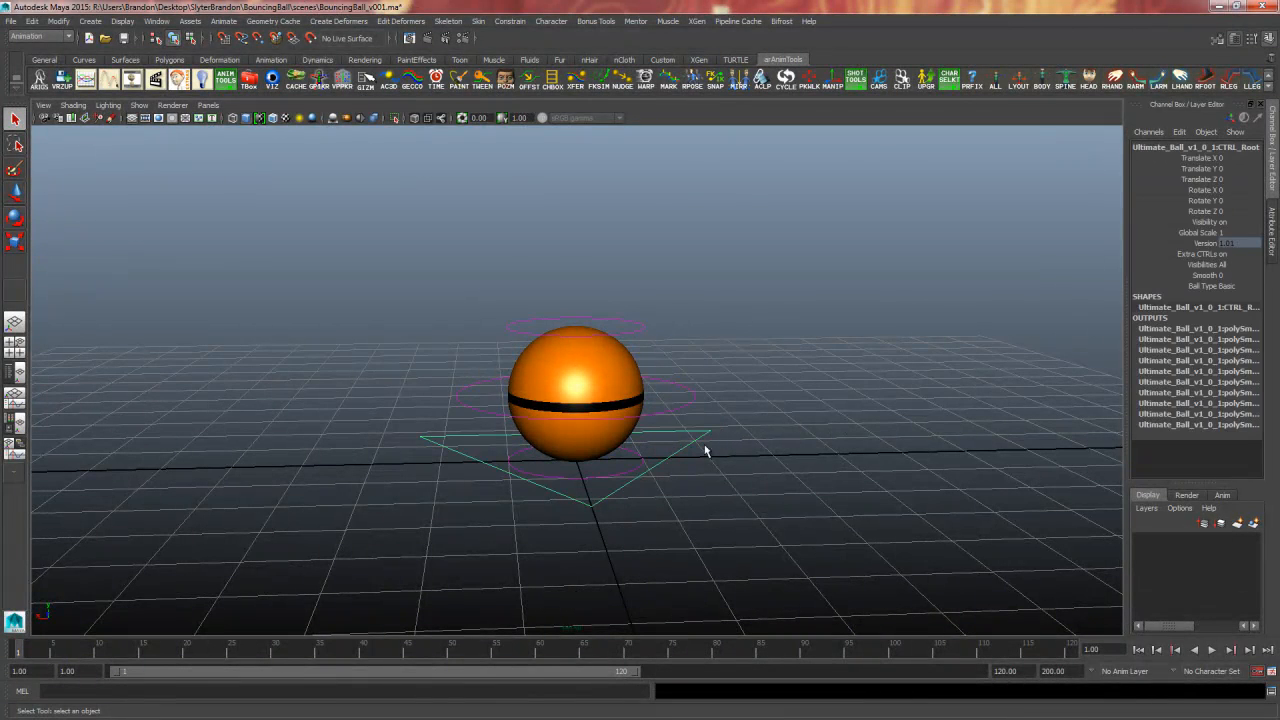
alt+drag(663, 473, 611, 457)
alt+right_drag(611, 457, 405, 488)
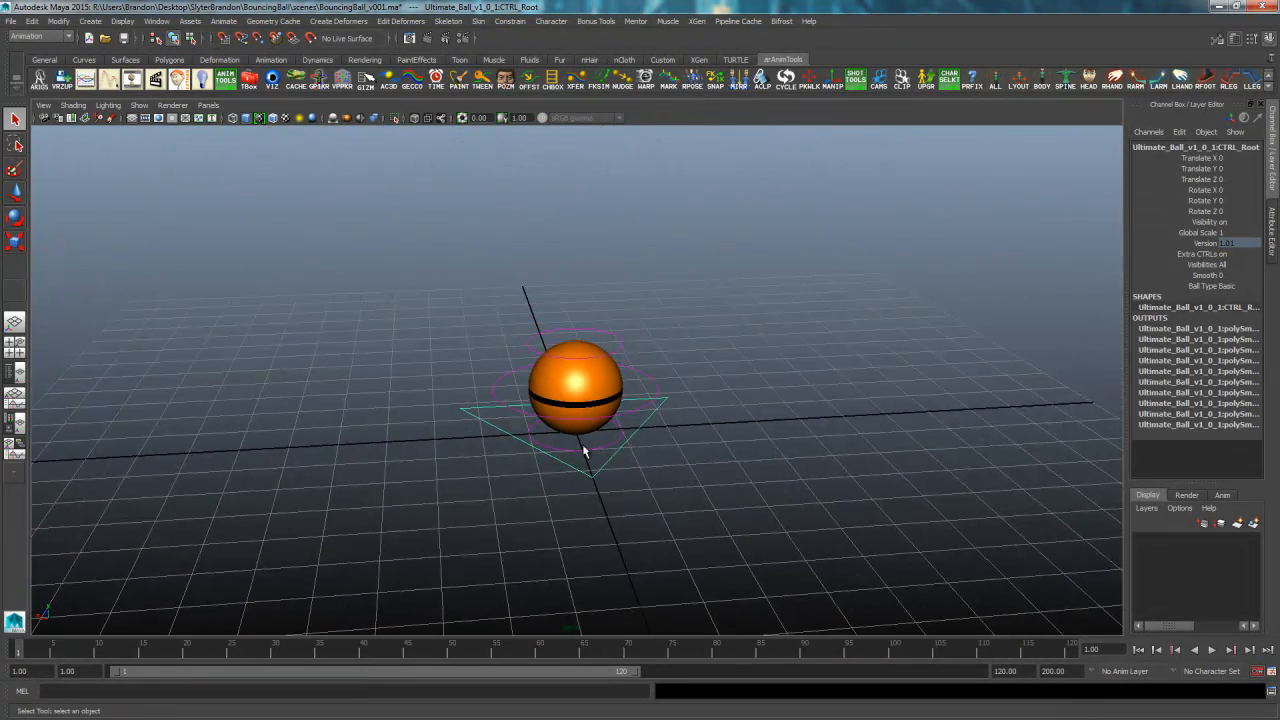
Try moving the root control along Z, freely, and about 7.6 units along X, undoing each move and clearing the selection
click(1208, 179)
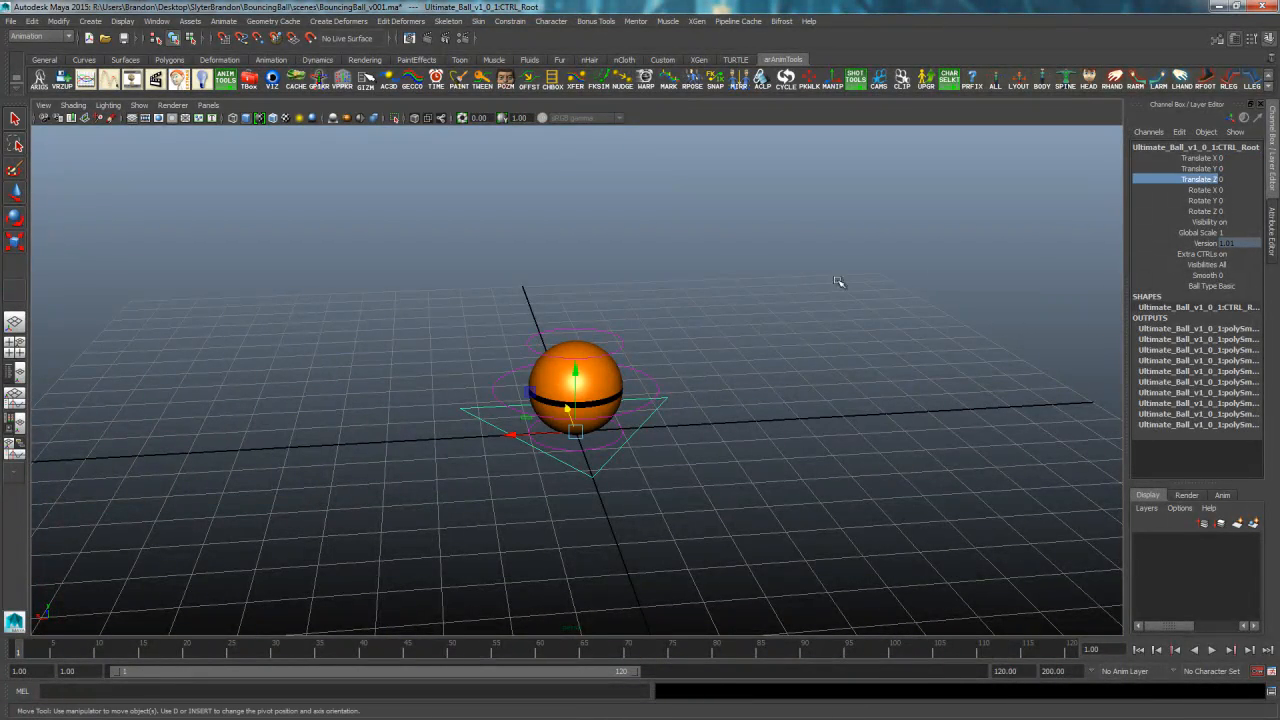
middle_drag(840, 281, 780, 306)
key(ctrl+z)
key(s)
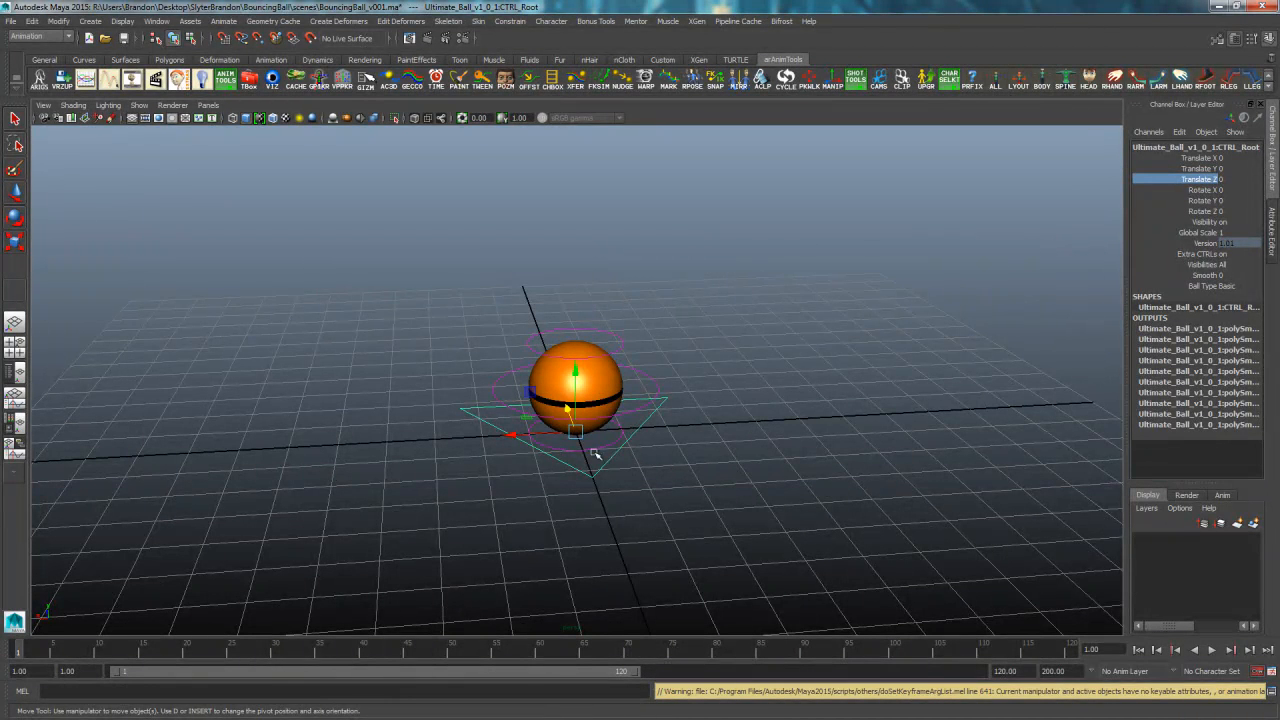
middle_drag(552, 442, 377, 449)
key(ctrl+z)
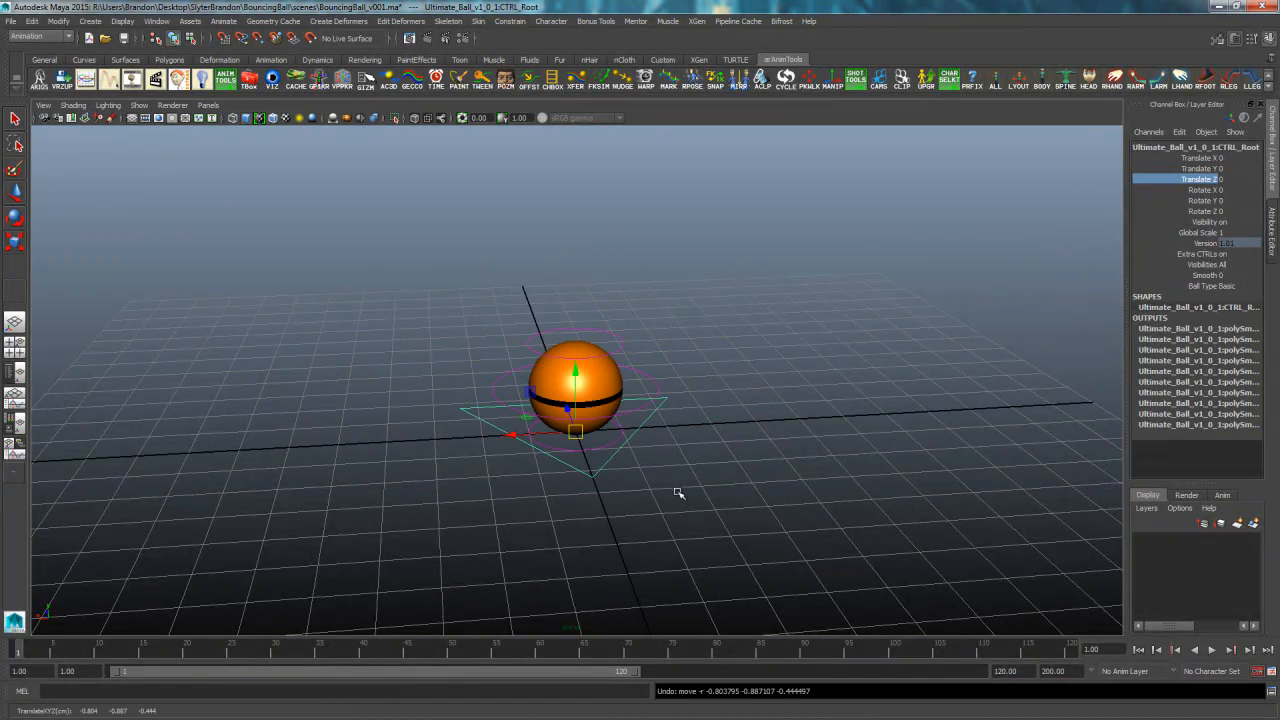
drag(514, 437, 185, 453)
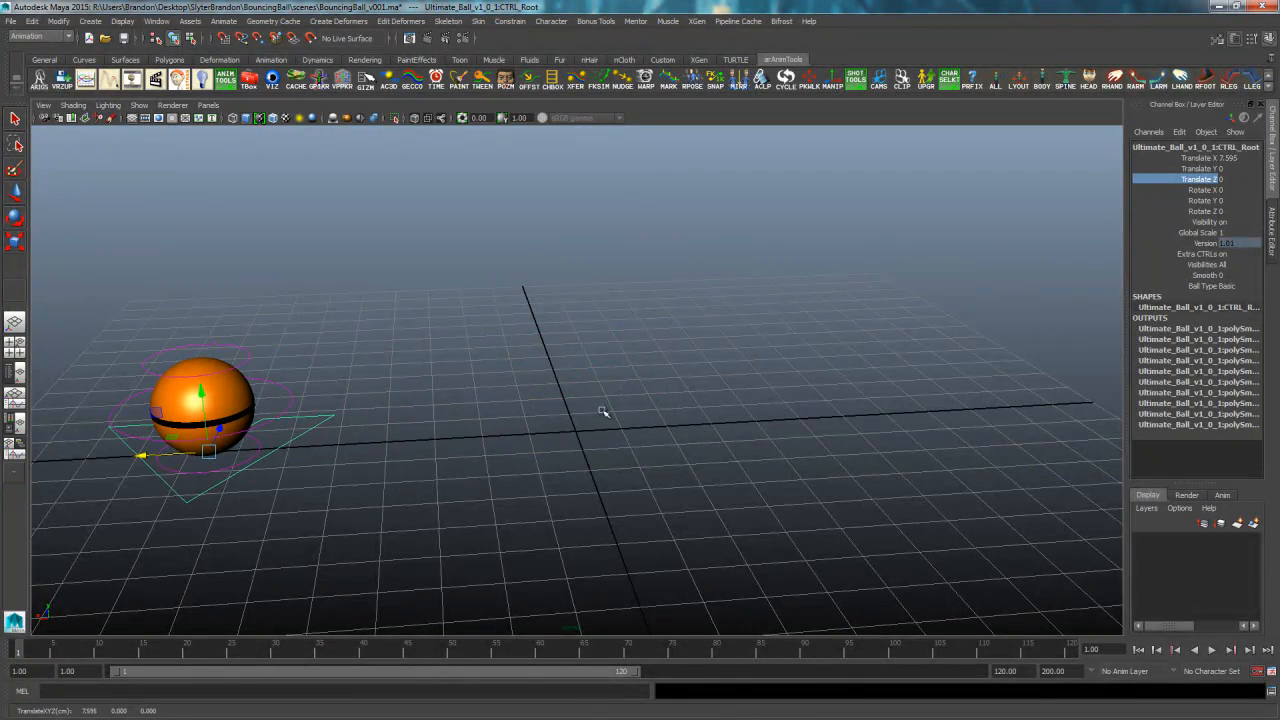
key(ctrl+z)
key(q)
click(760, 417)
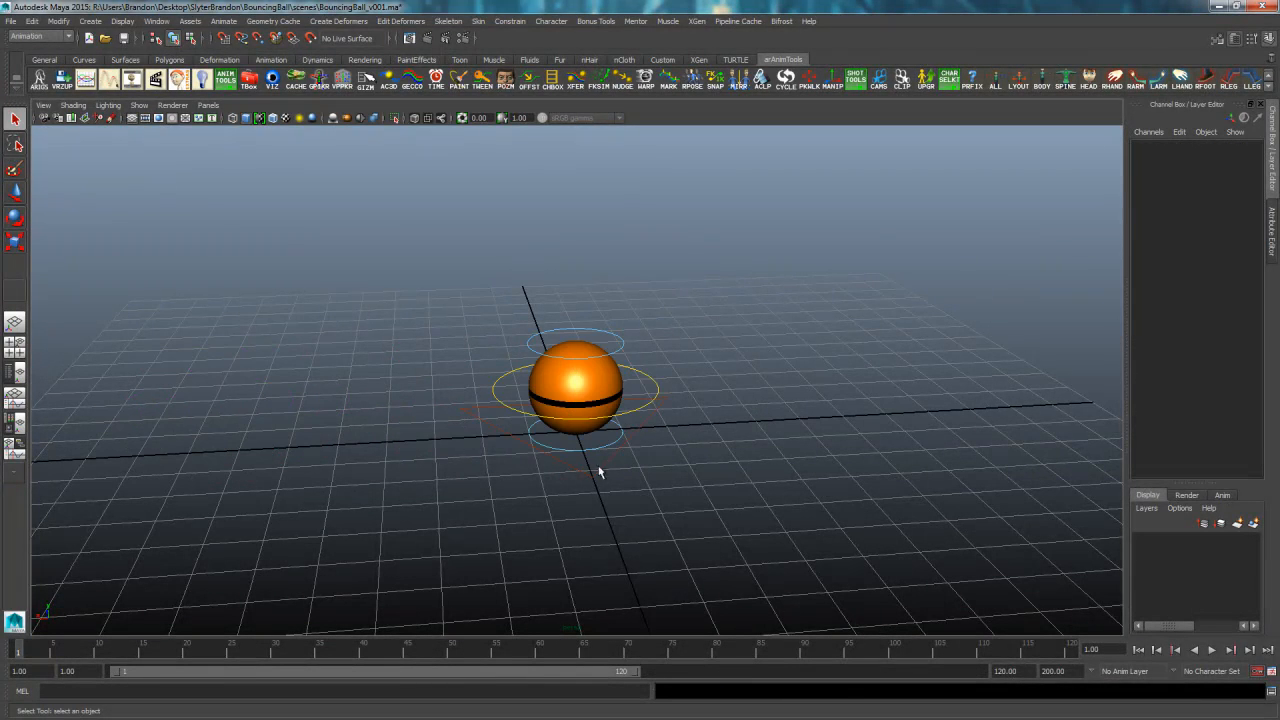
Select the root control again and try Global Scale values of 0.7 and 5, undoing each change
click(604, 465)
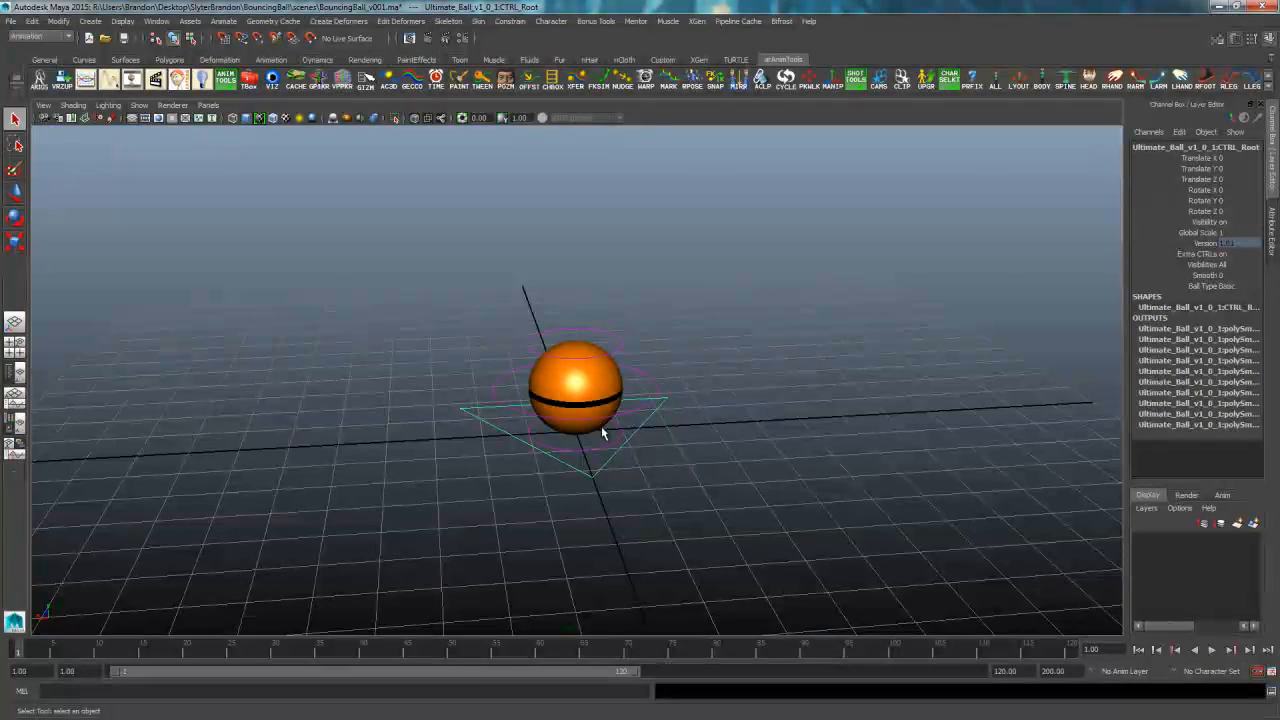
key(w)
alt+drag(709, 451, 659, 461)
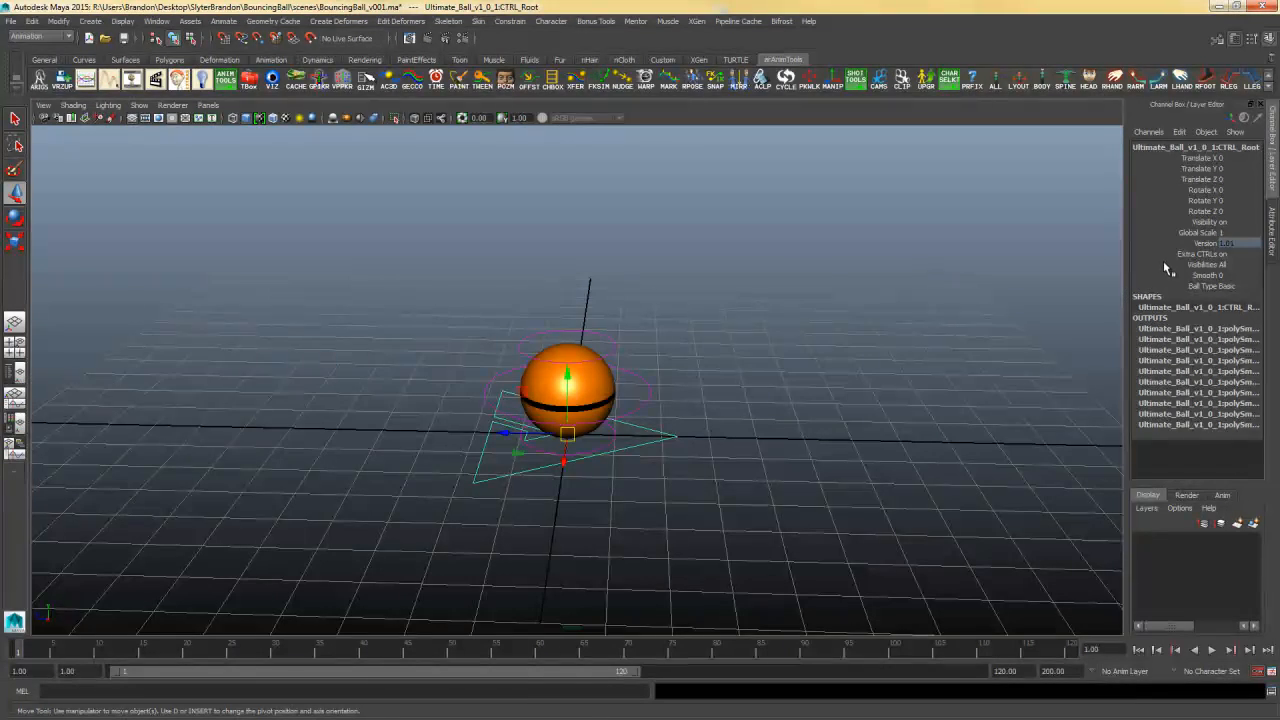
click(1200, 233)
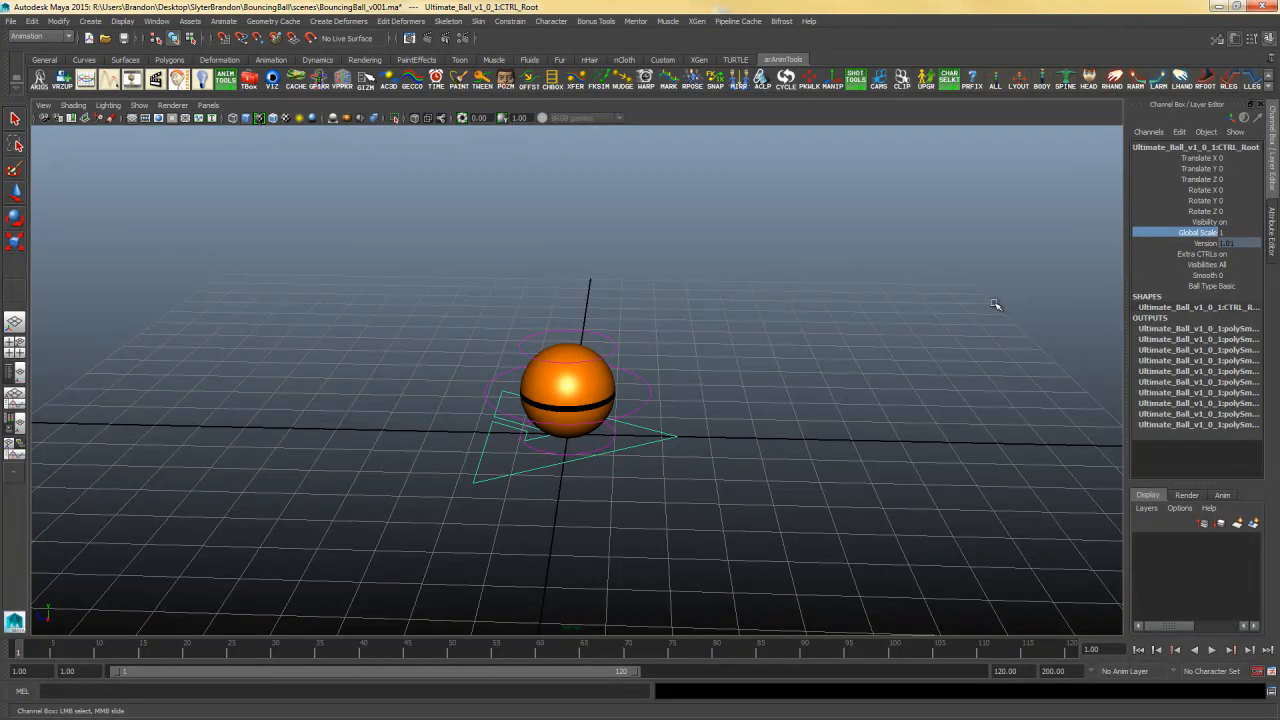
mouse_move(713, 336)
middle_down()
mouse_move(734, 337)
mouse_move(711, 337)
middle_up()
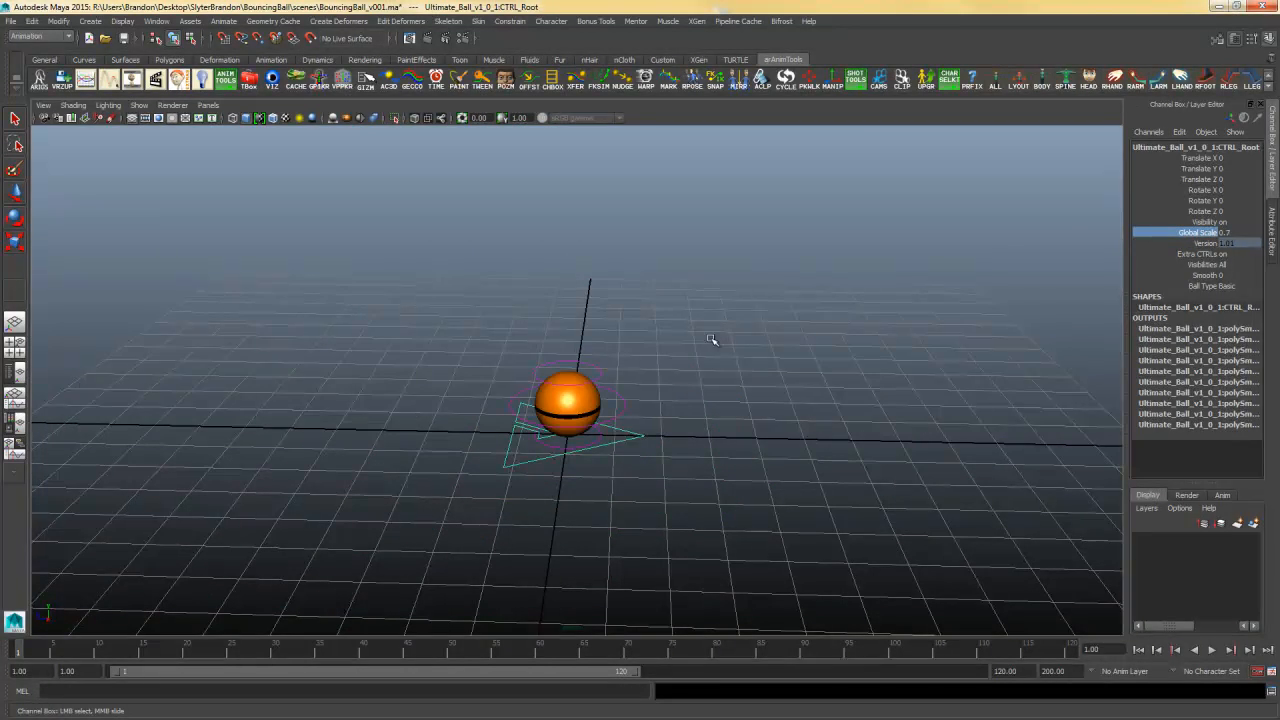
key(ctrl+z)
click(1231, 232)
text(5)
key(Return)
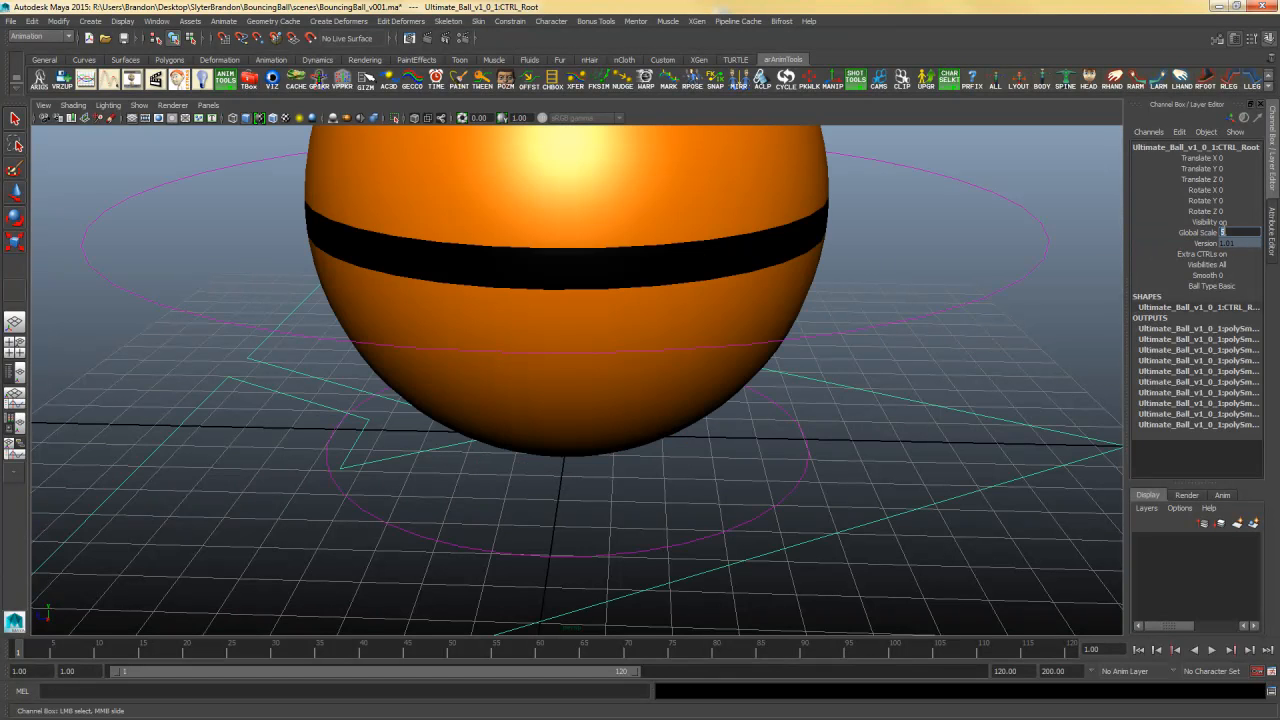
key(ctrl+z)
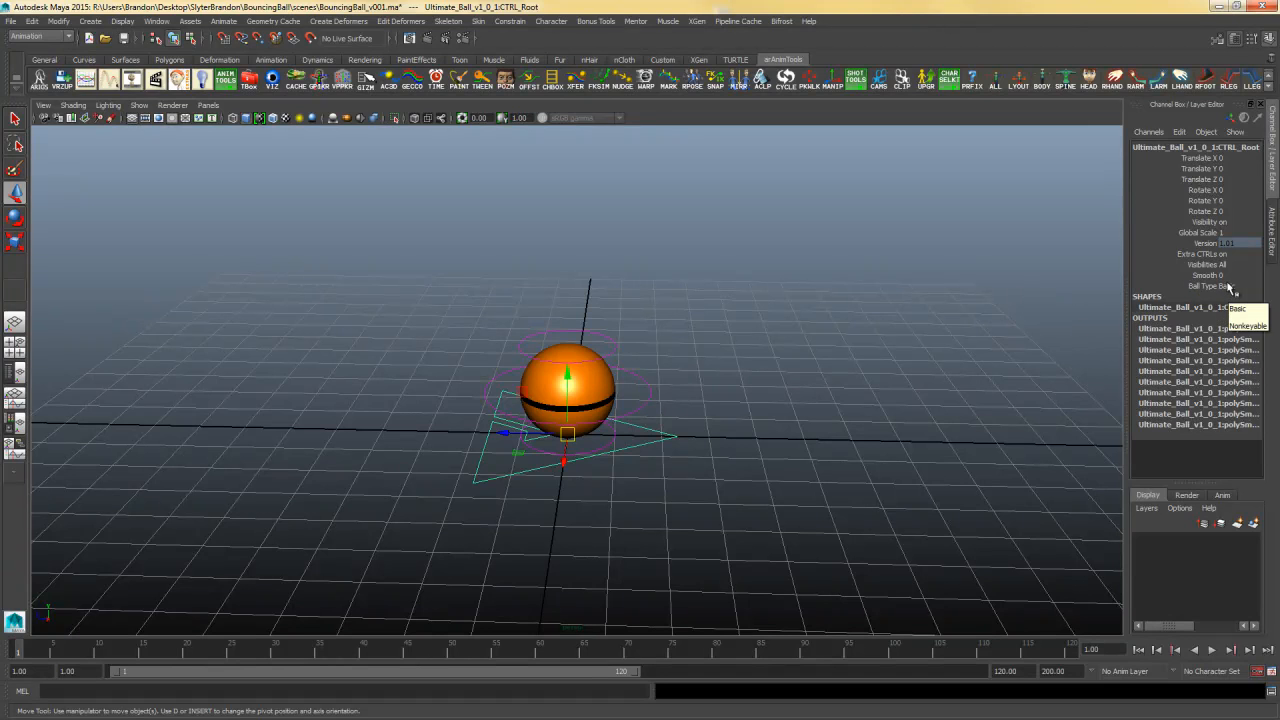
Try the Simple, Checker, Football1, Football2 and Volleyball options for the root control's Ball Type
click(1237, 287)
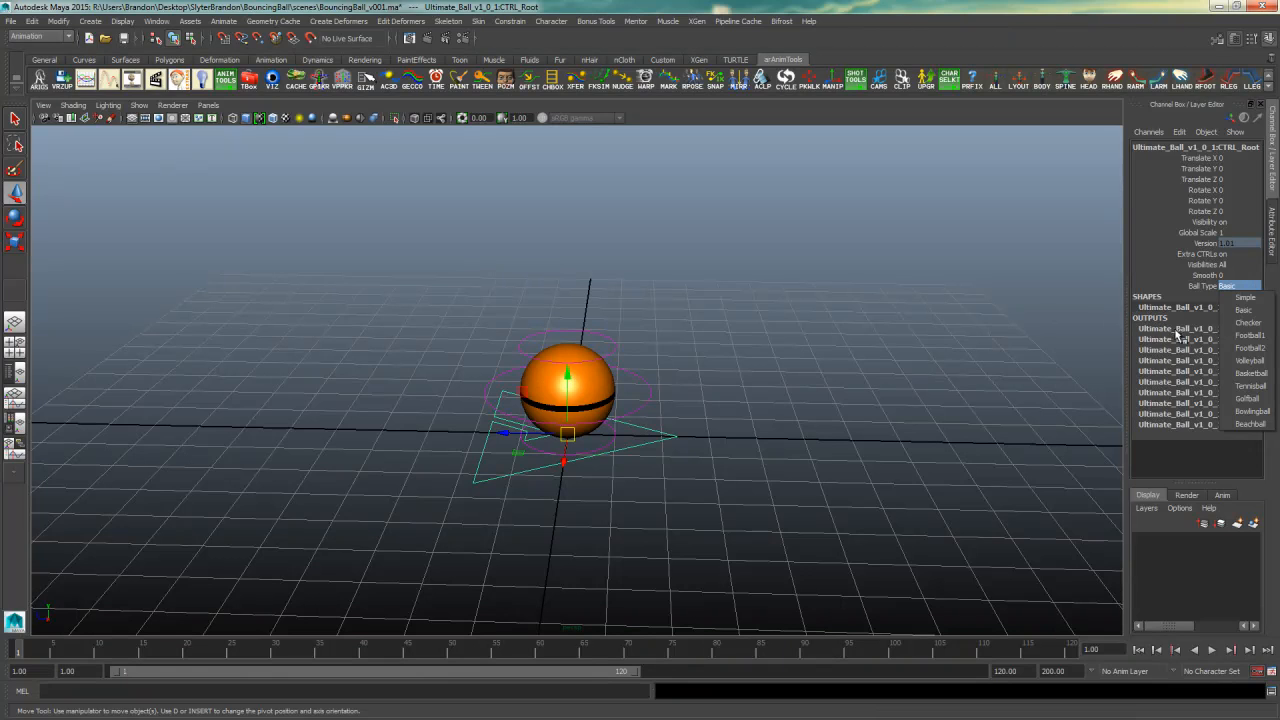
click(1245, 297)
click(1237, 287)
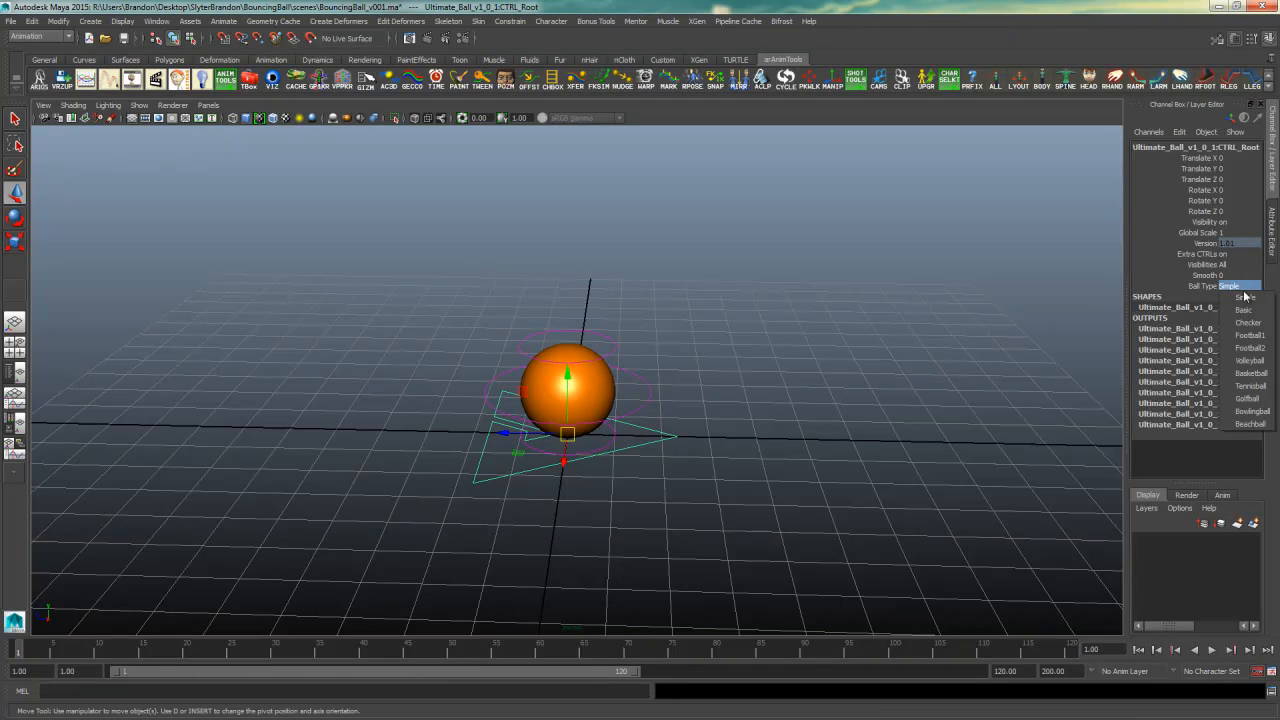
click(1252, 330)
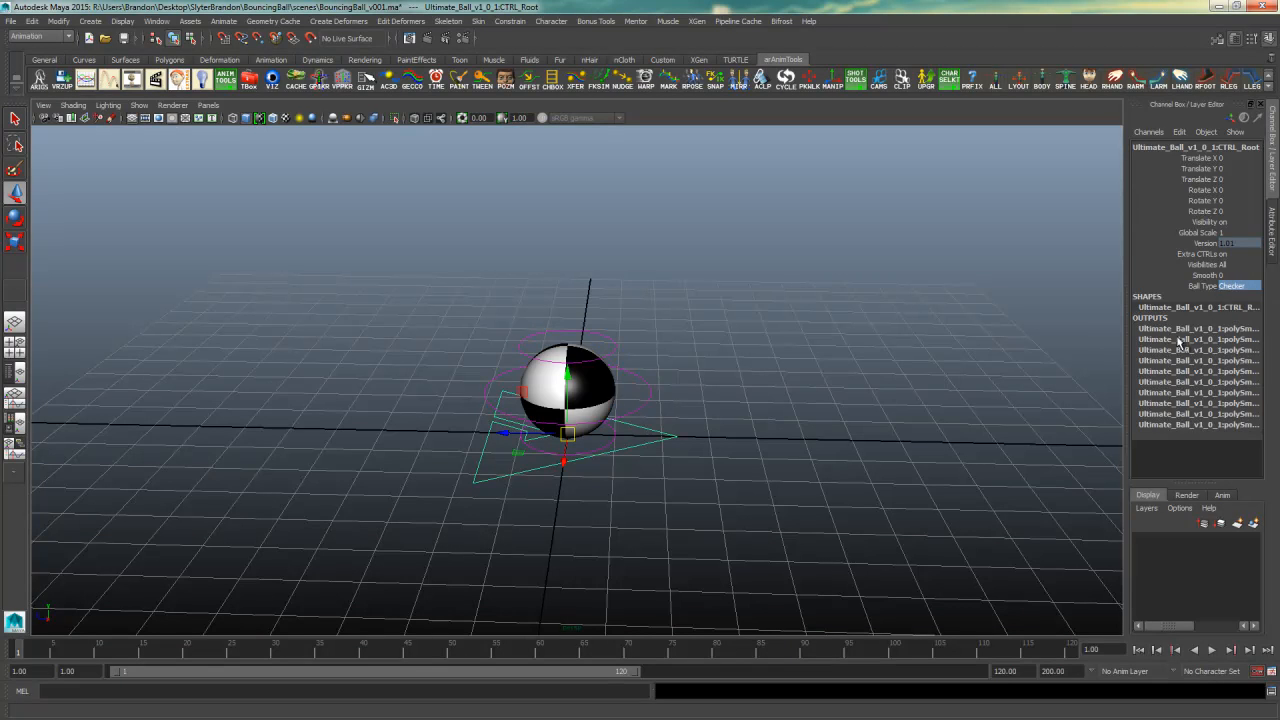
click(1237, 287)
click(1250, 335)
click(1237, 287)
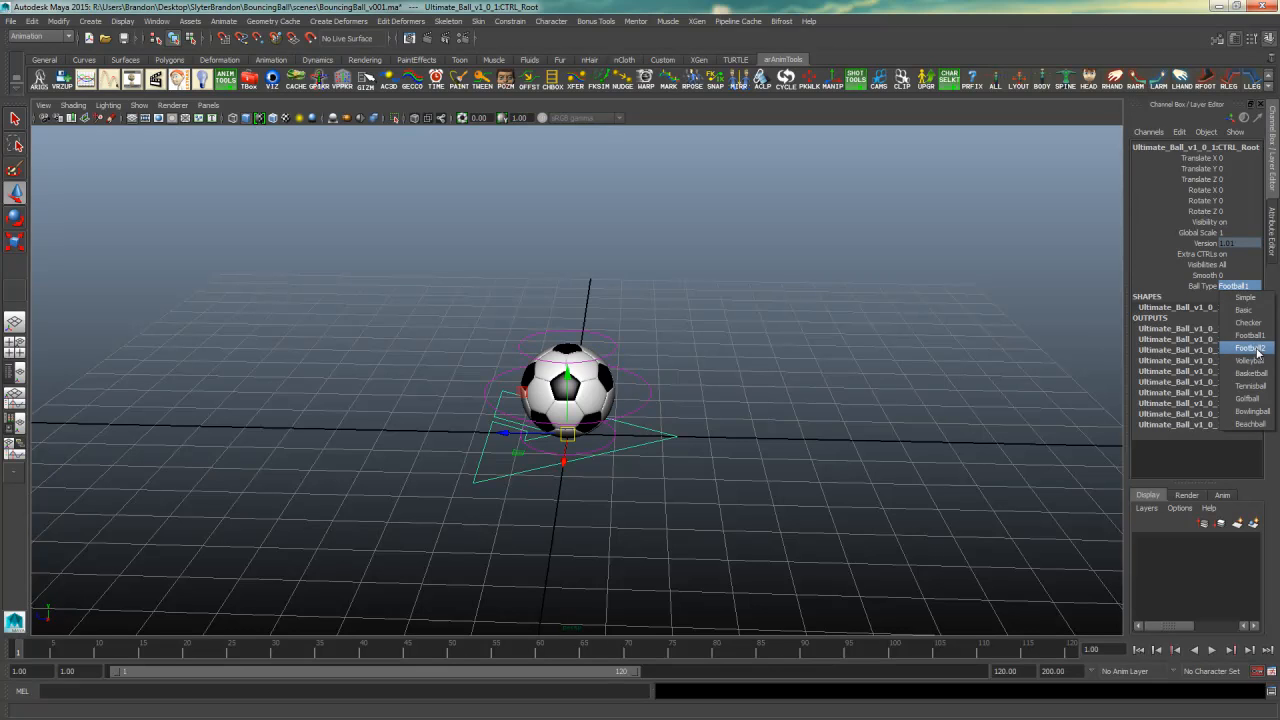
click(1252, 348)
click(1238, 287)
click(1260, 360)
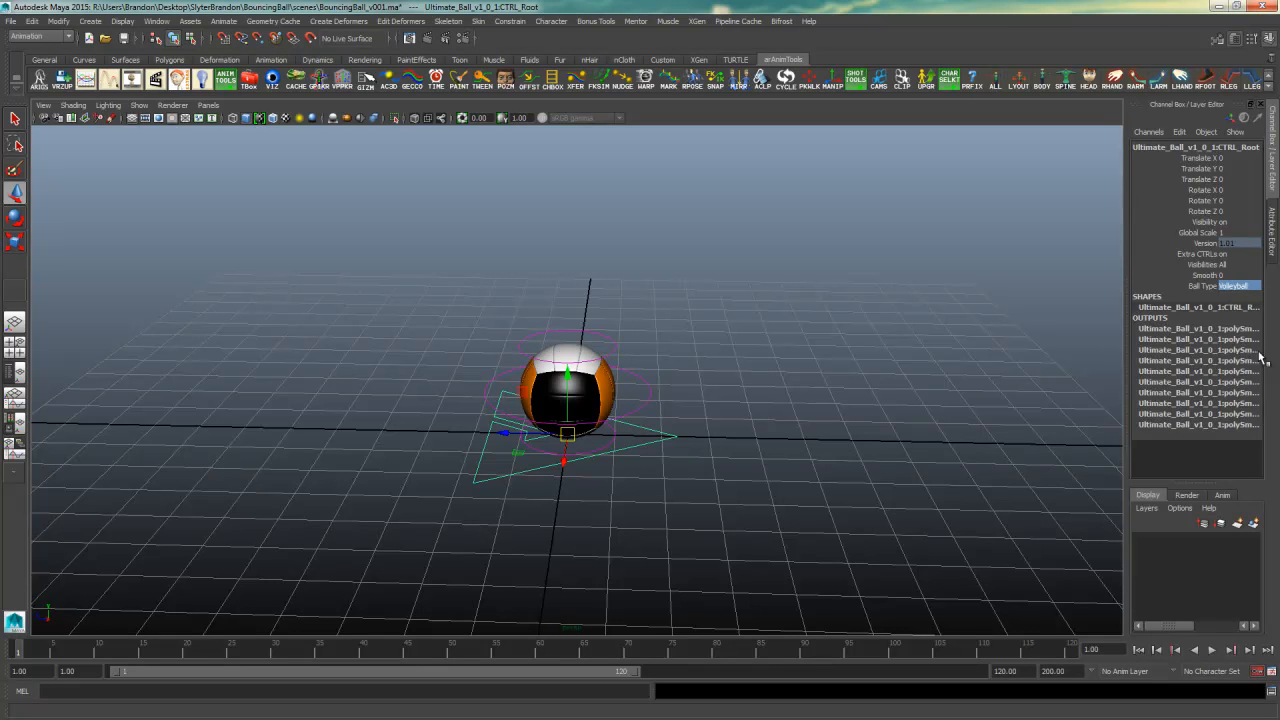
Try the Basketball, Tennisball, Golfball, Bowlingball and Beachball options for the root control's Ball Type
click(1237, 287)
click(1250, 371)
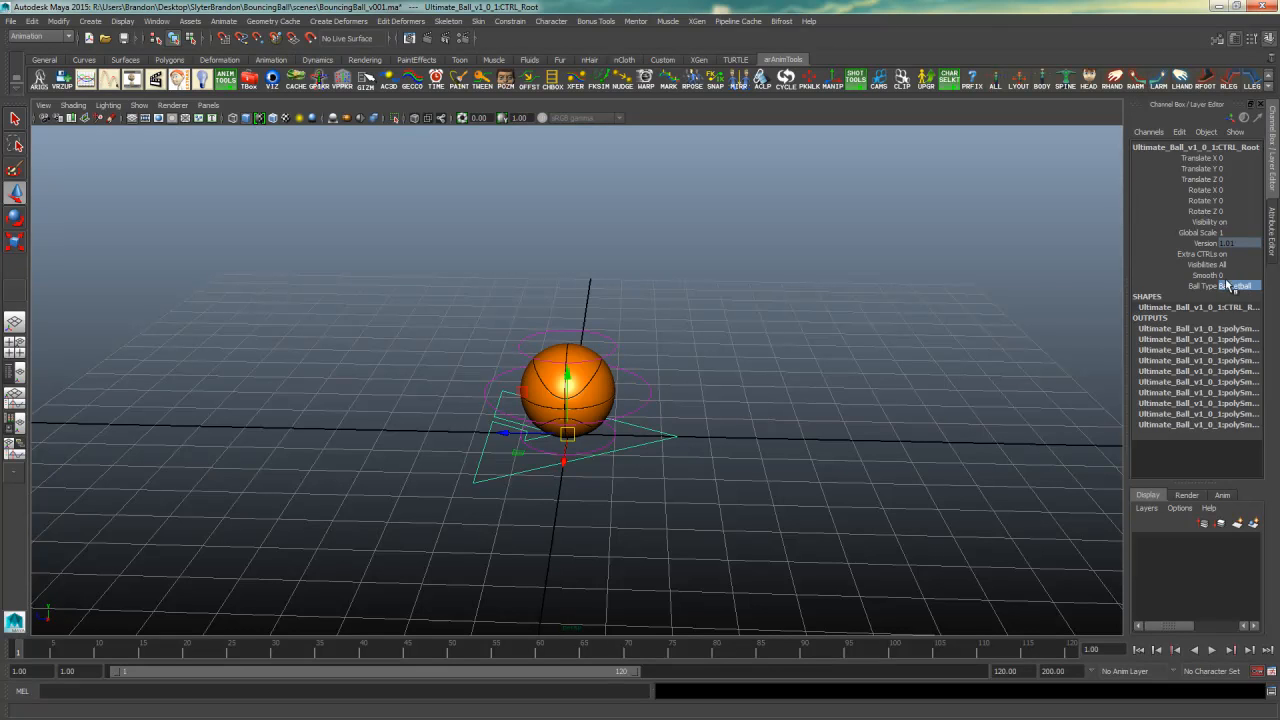
click(1237, 287)
click(1252, 385)
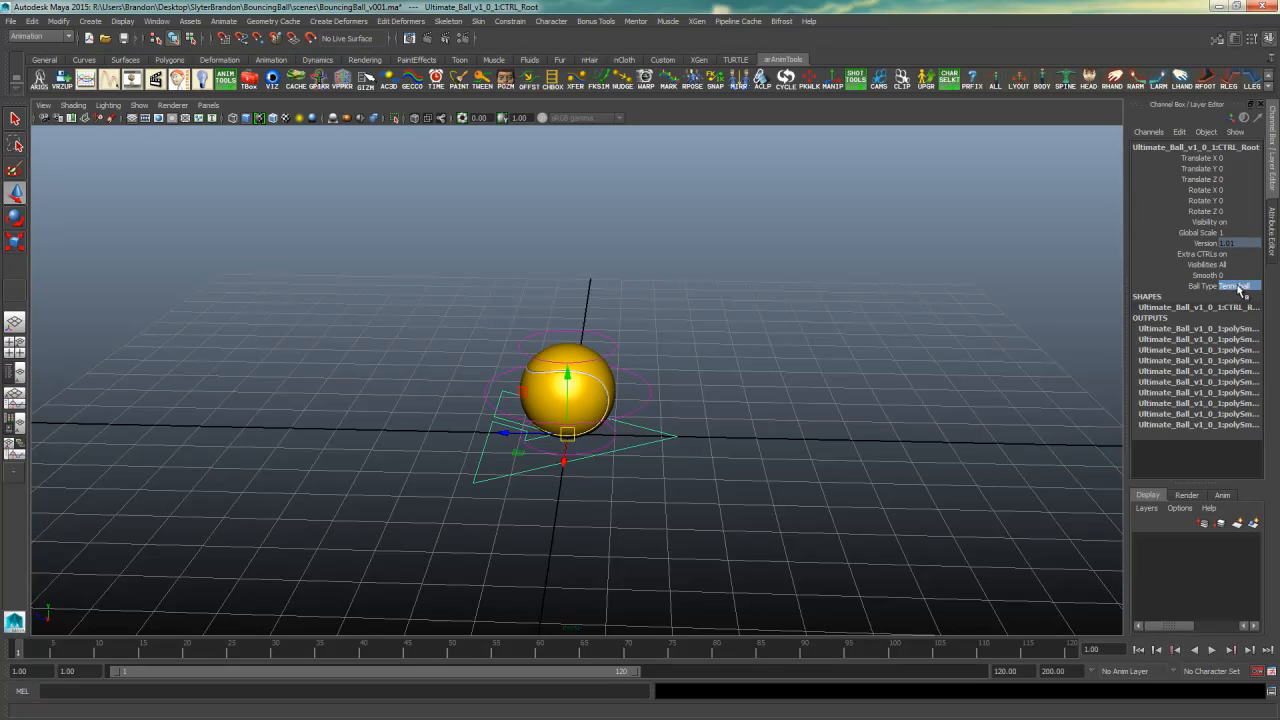
click(1238, 287)
click(1250, 398)
click(1238, 287)
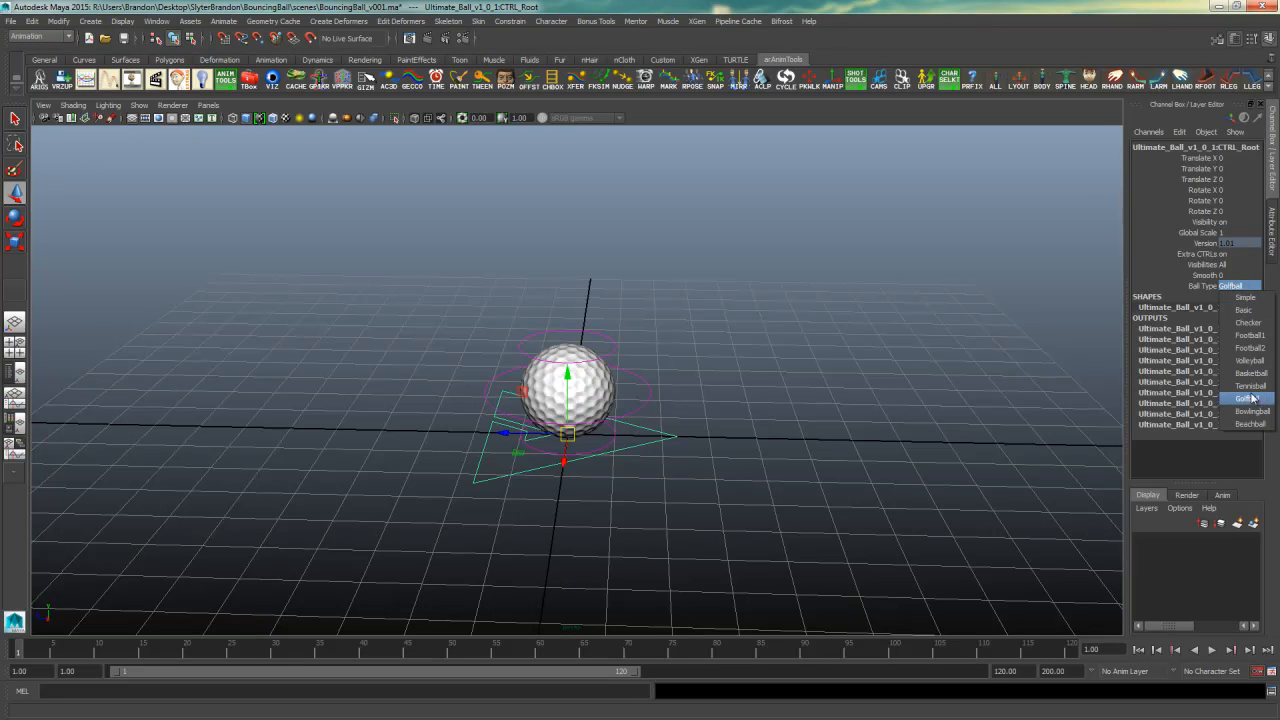
click(1252, 411)
click(1245, 287)
click(1250, 424)
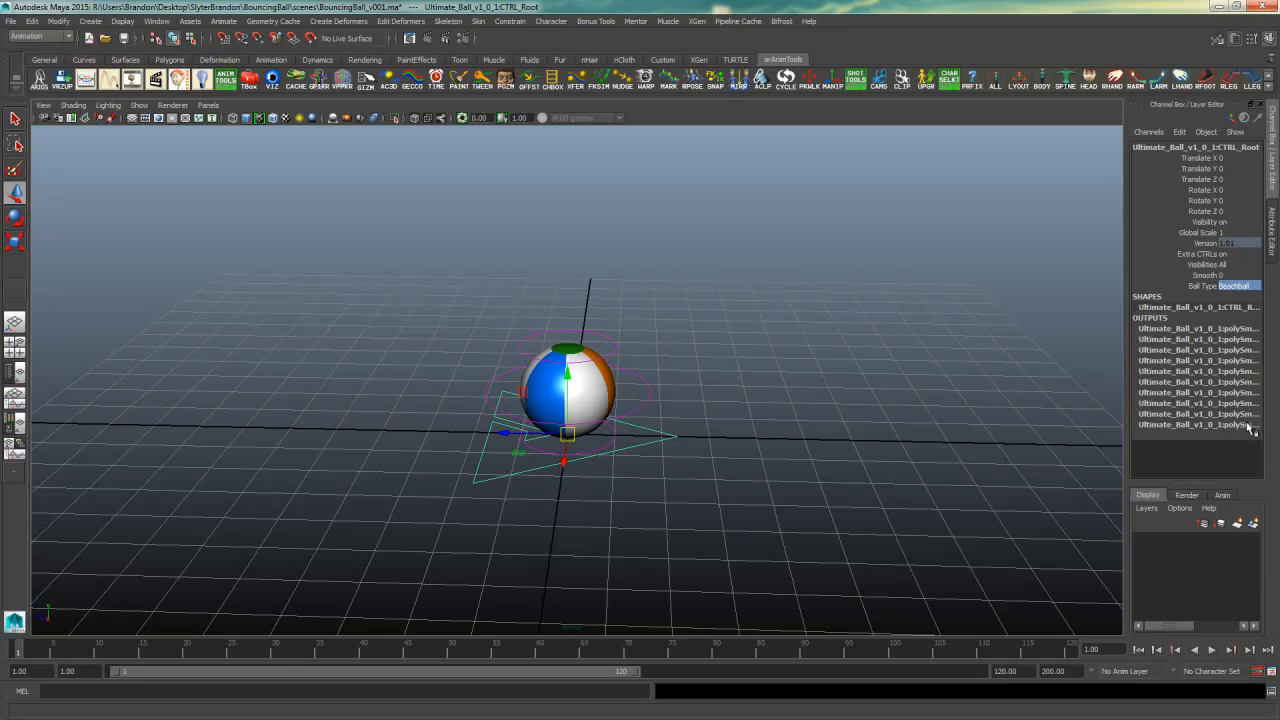
Look over the beach ball from another angle and set the Ball Type back to Basic
alt+drag(840, 400, 652, 417)
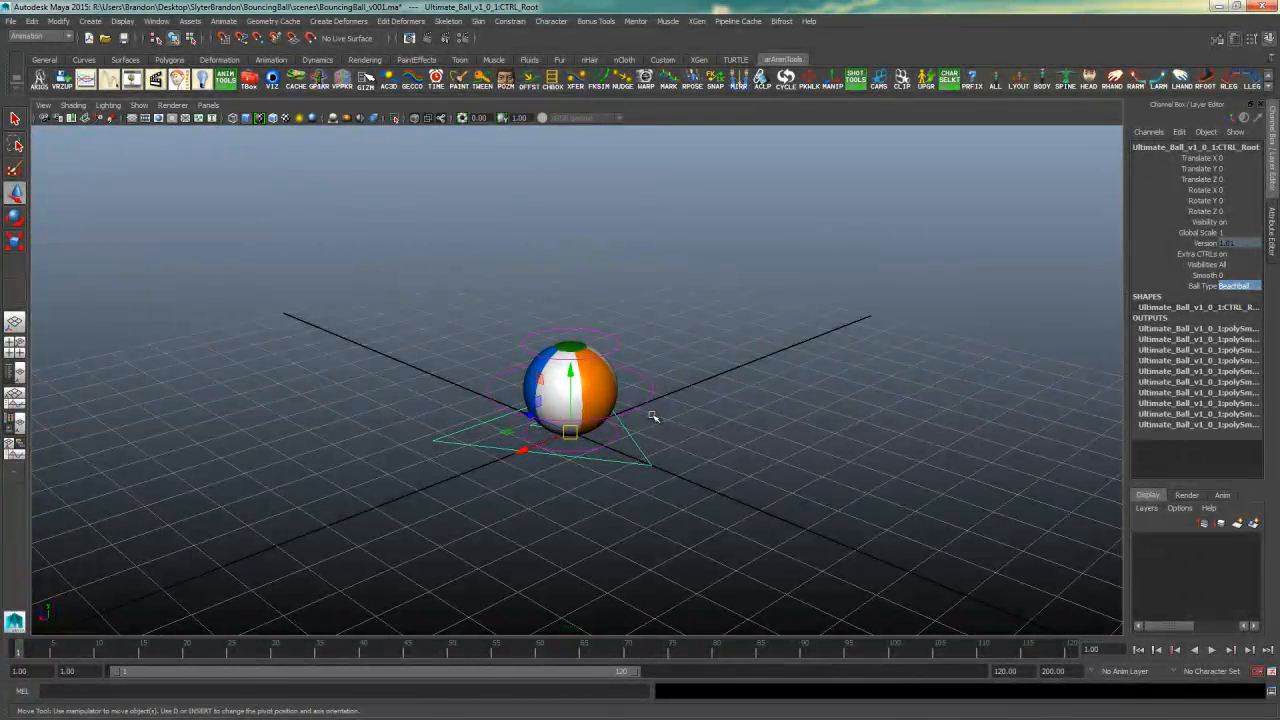
alt+drag(766, 380, 789, 391)
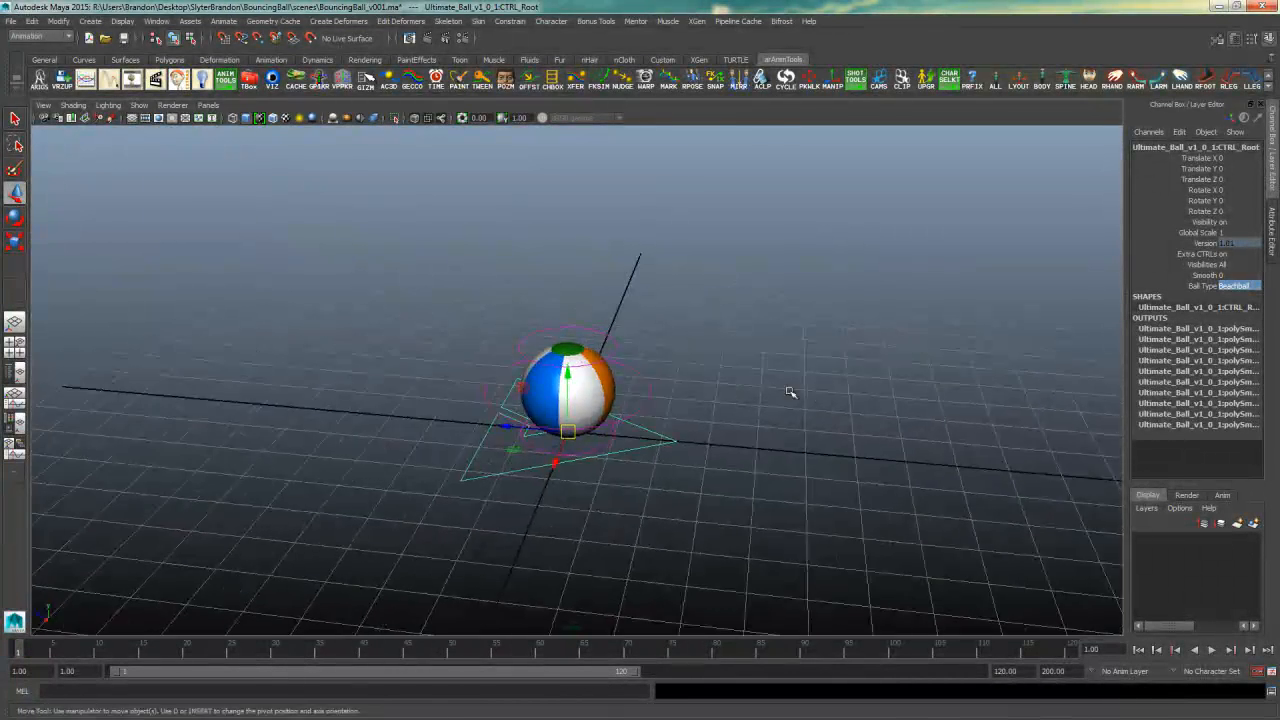
click(1234, 286)
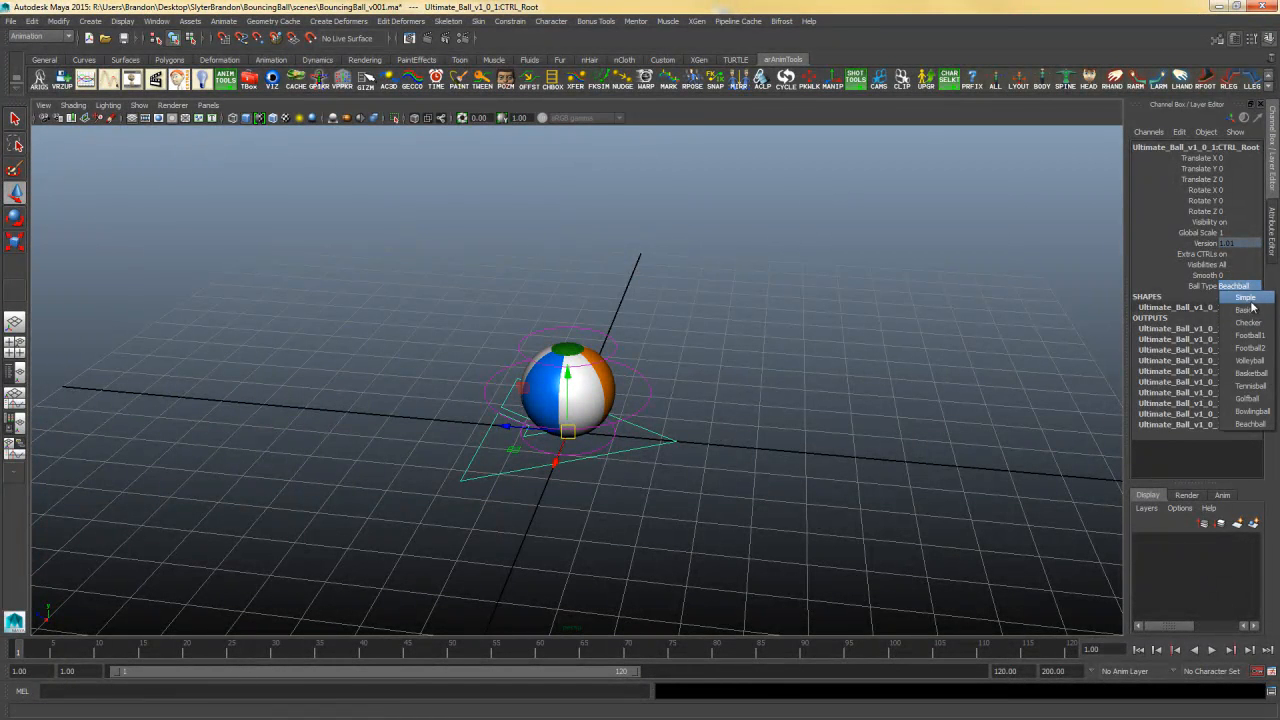
click(1245, 310)
Try moving the root control once more, undo the move and clear the selection
alt+drag(709, 411, 829, 343)
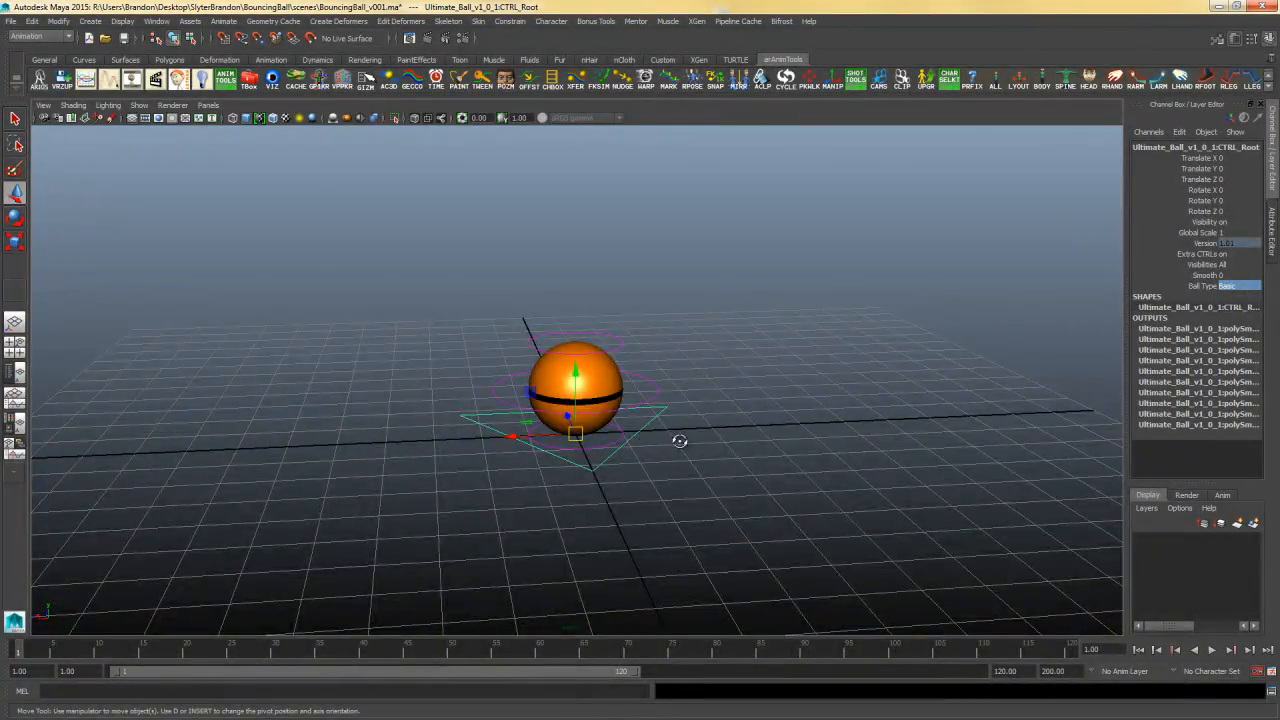
alt+drag(679, 441, 860, 490)
mouse_move(505, 470)
mouse_down()
mouse_move(477, 466)
mouse_move(522, 458)
mouse_up()
key(ctrl+z)
click(857, 428)
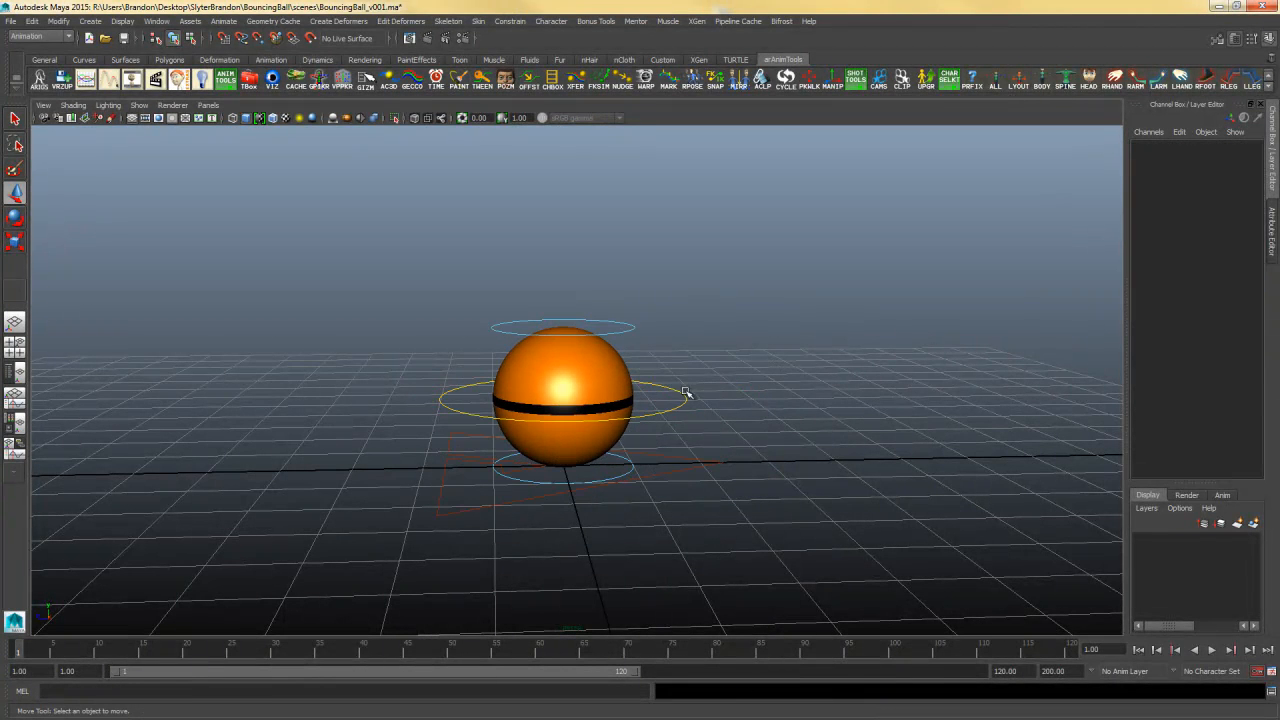
Select the main control around the ball's middle and try moving it in different directions, undoing each move
click(688, 397)
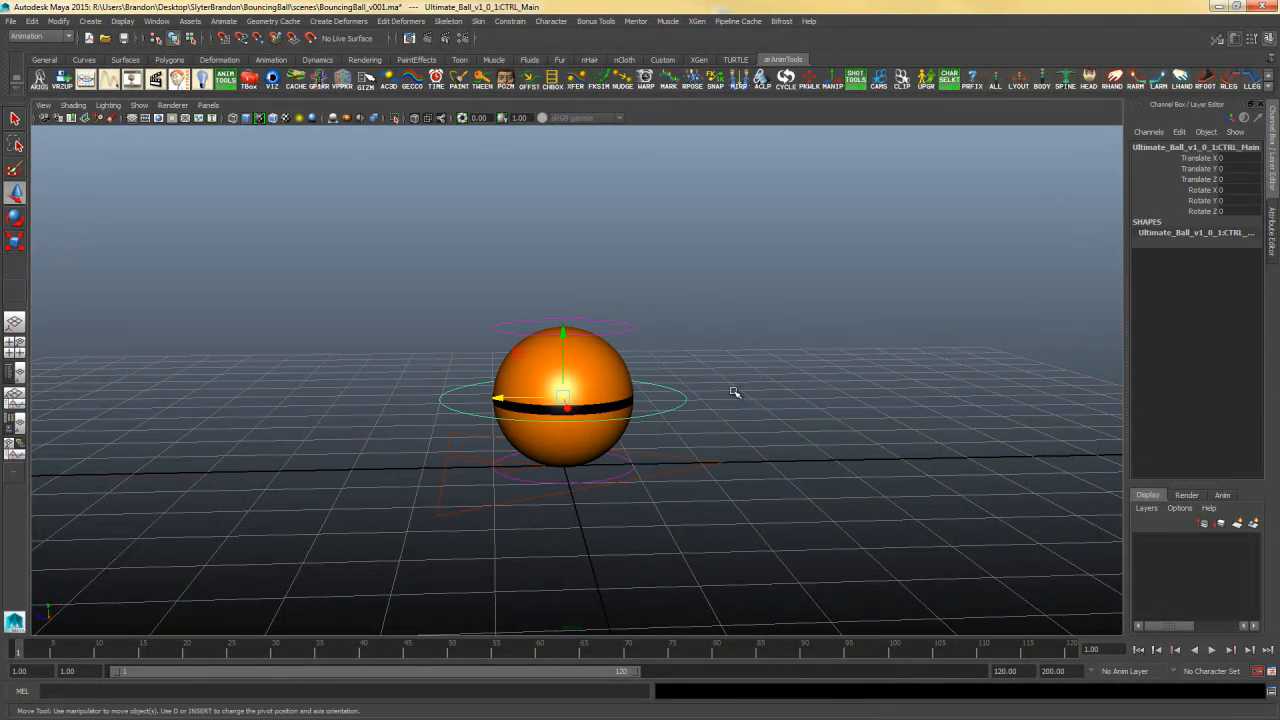
alt+right_drag(757, 434, 531, 467)
alt+drag(531, 467, 560, 466)
drag(564, 385, 137, 339)
key(ctrl+z)
drag(503, 388, 476, 390)
key(ctrl+z)
Try rotating the ball's main control, undo the rotation and deselect the control
key(e)
drag(580, 372, 603, 388)
key(ctrl+z)
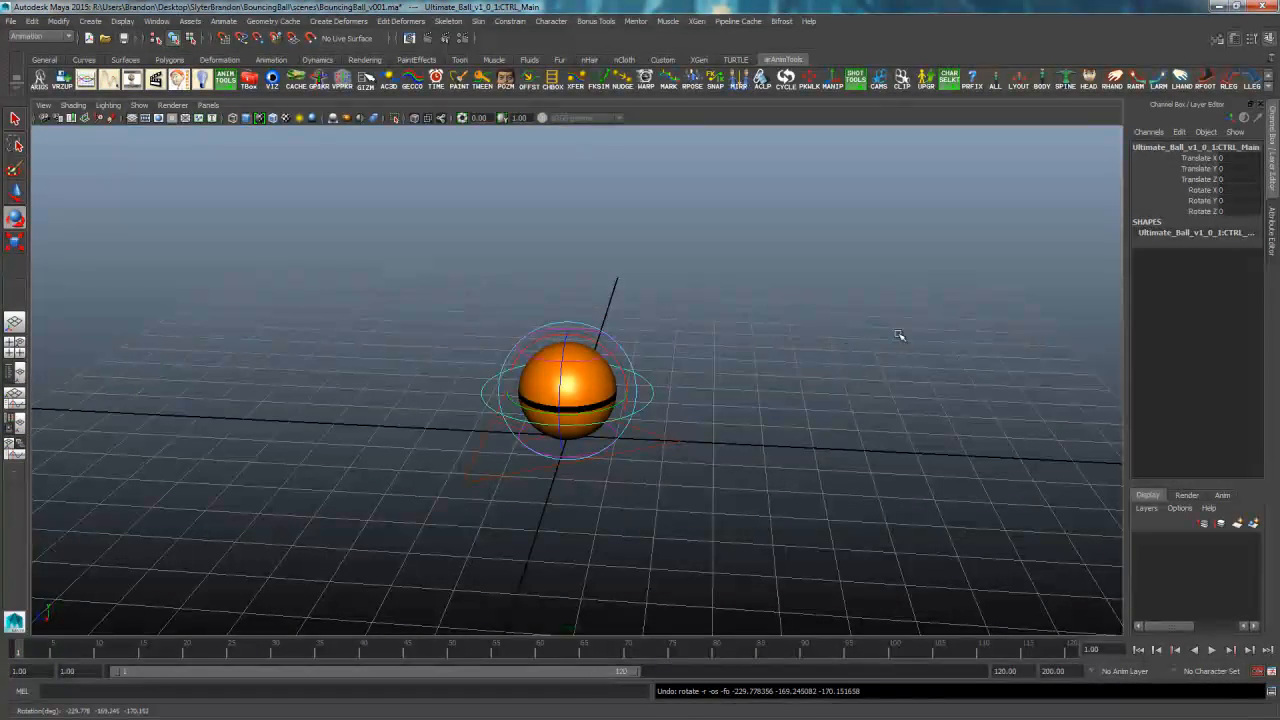
click(752, 370)
Select the lower control under the ball and try moving it to deform the ball, undoing the move
alt+drag(754, 369, 846, 392)
key(e)
key(q)
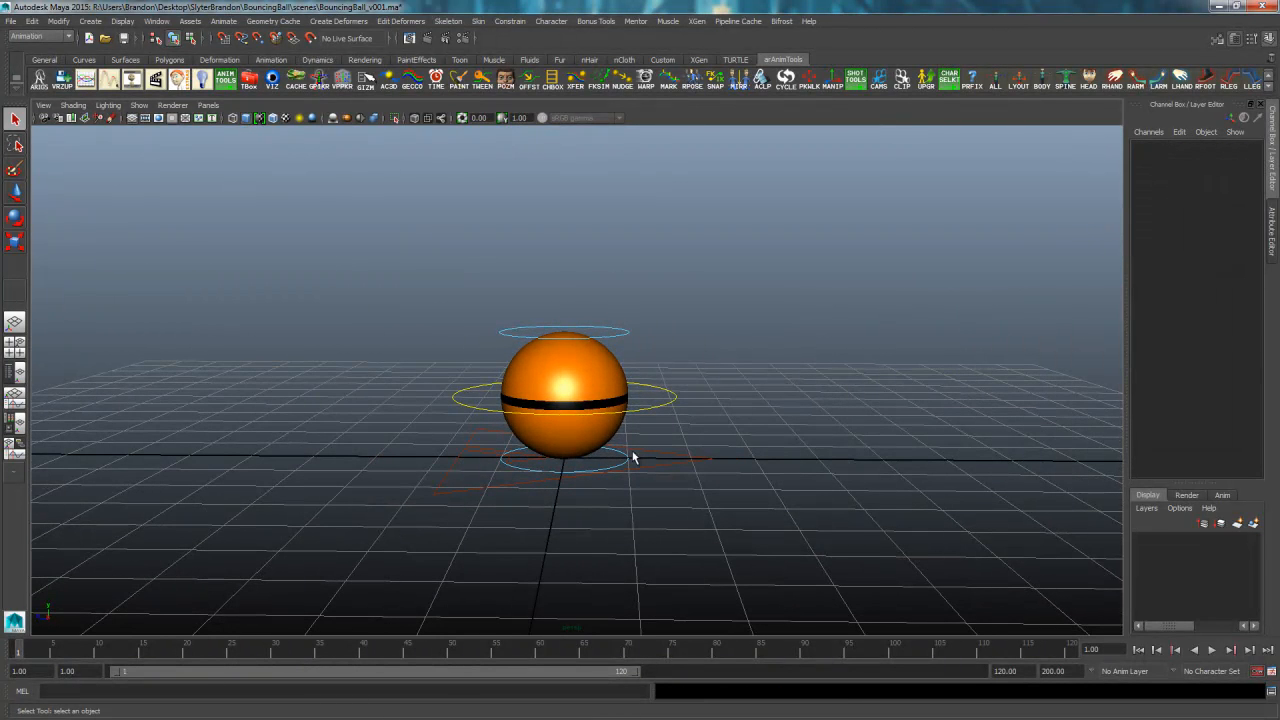
click(628, 463)
key(w)
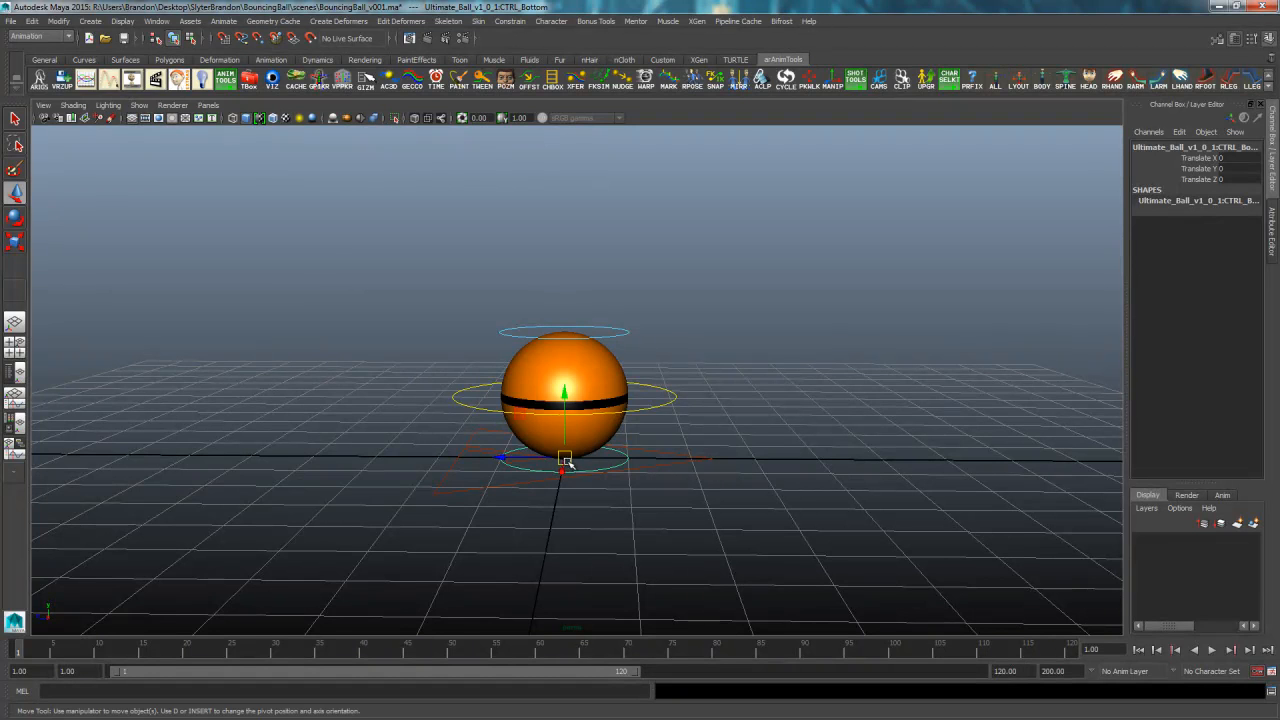
drag(565, 458, 525, 405)
key(ctrl+z)
Select the upper control above the ball and try moving it to deform the ball, undoing the move
click(597, 337)
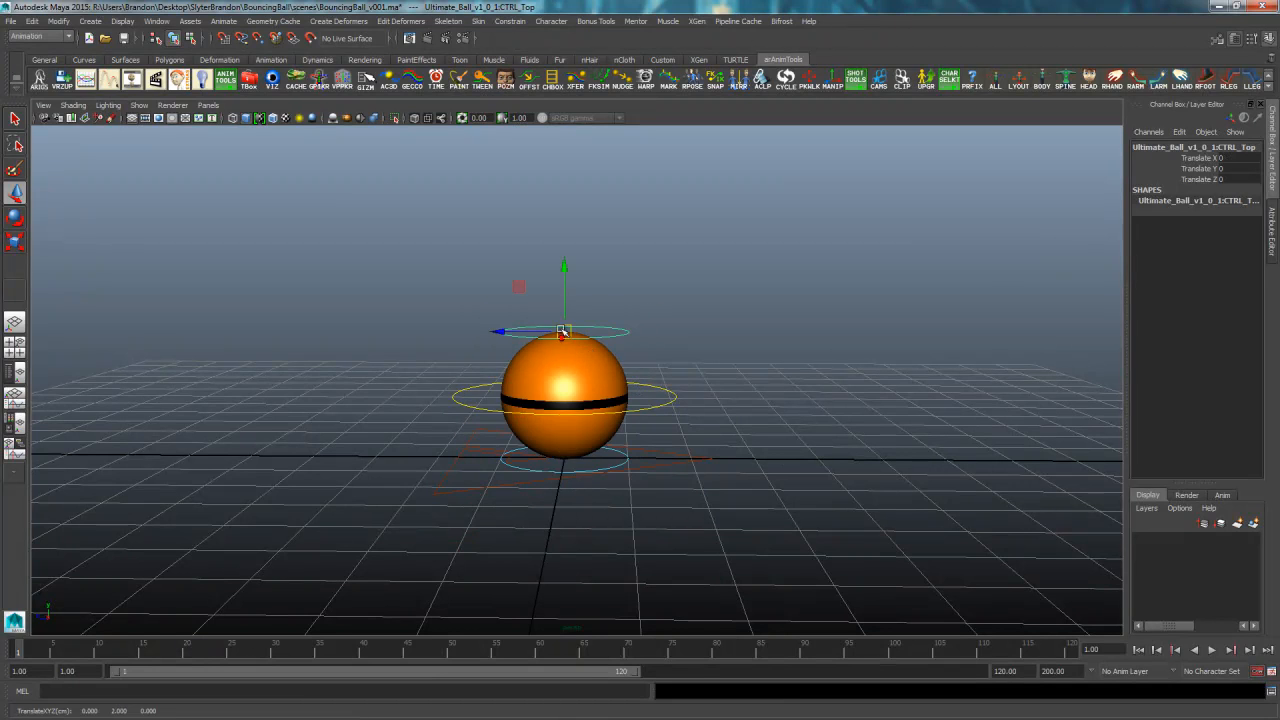
drag(565, 332, 606, 273)
key(ctrl+z)
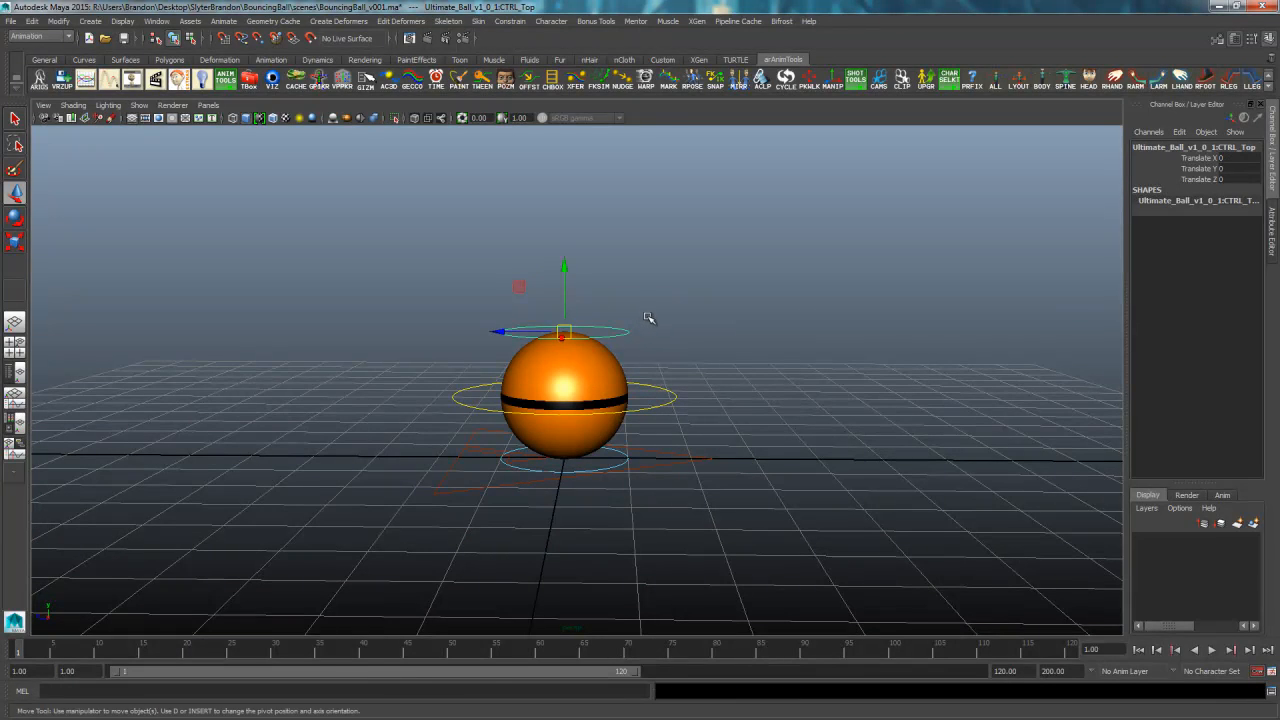
Try stretching the ball downward with its lower control, undo the move, and leave all controls deselected
drag(678, 294, 451, 340)
click(620, 462)
mouse_move(563, 455)
mouse_down()
mouse_move(594, 460)
mouse_move(503, 503)
mouse_move(509, 474)
mouse_move(549, 440)
mouse_move(517, 477)
mouse_move(567, 474)
mouse_move(557, 466)
mouse_up()
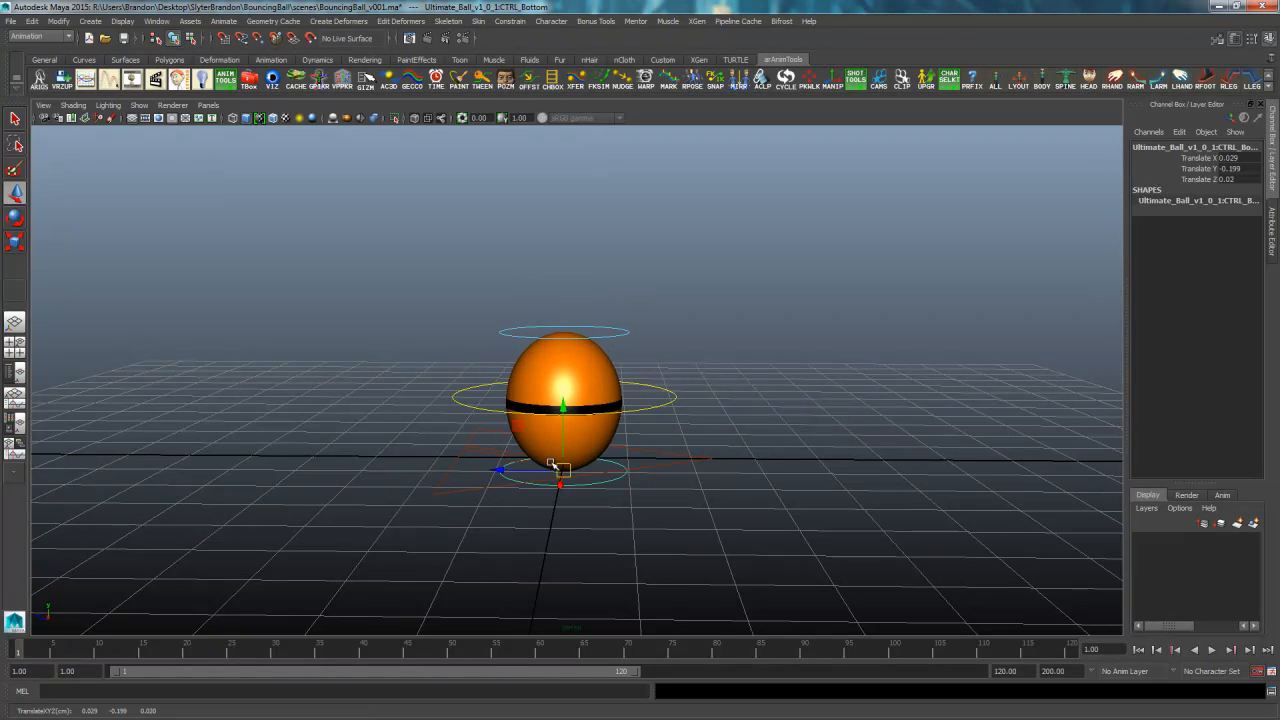
key(ctrl+z)
click(627, 331)
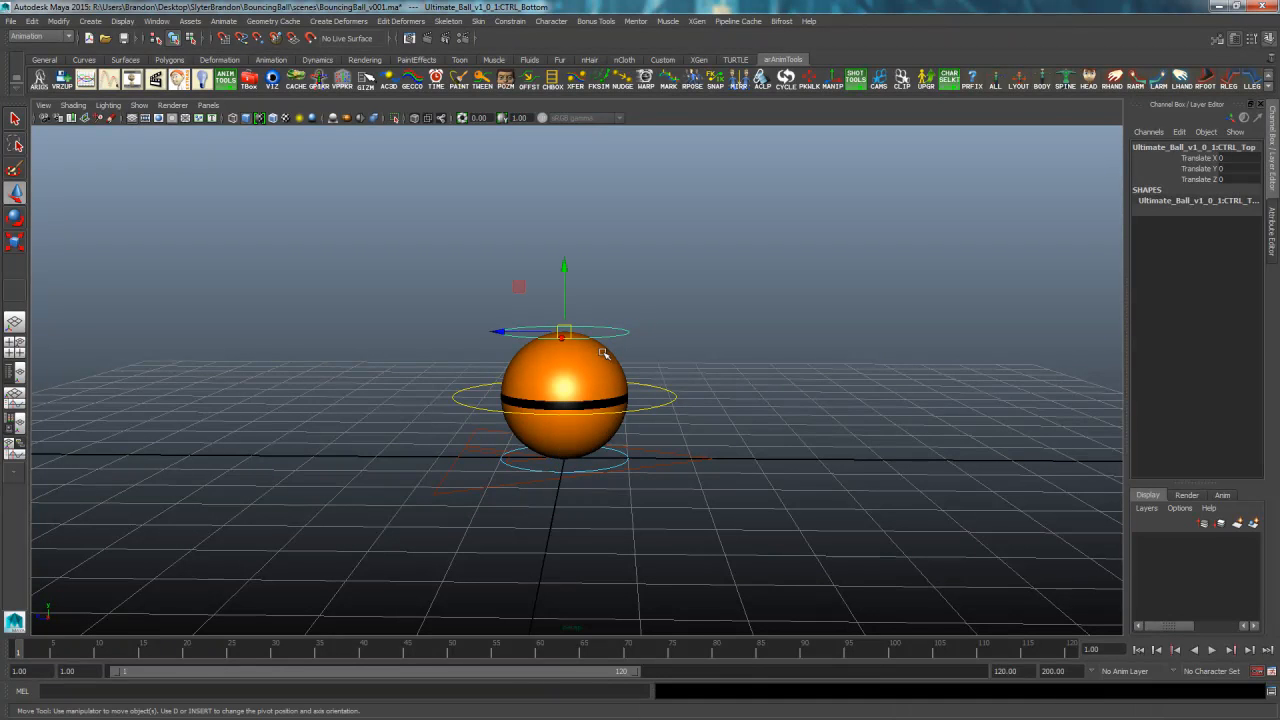
alt+right_drag(809, 410, 494, 449)
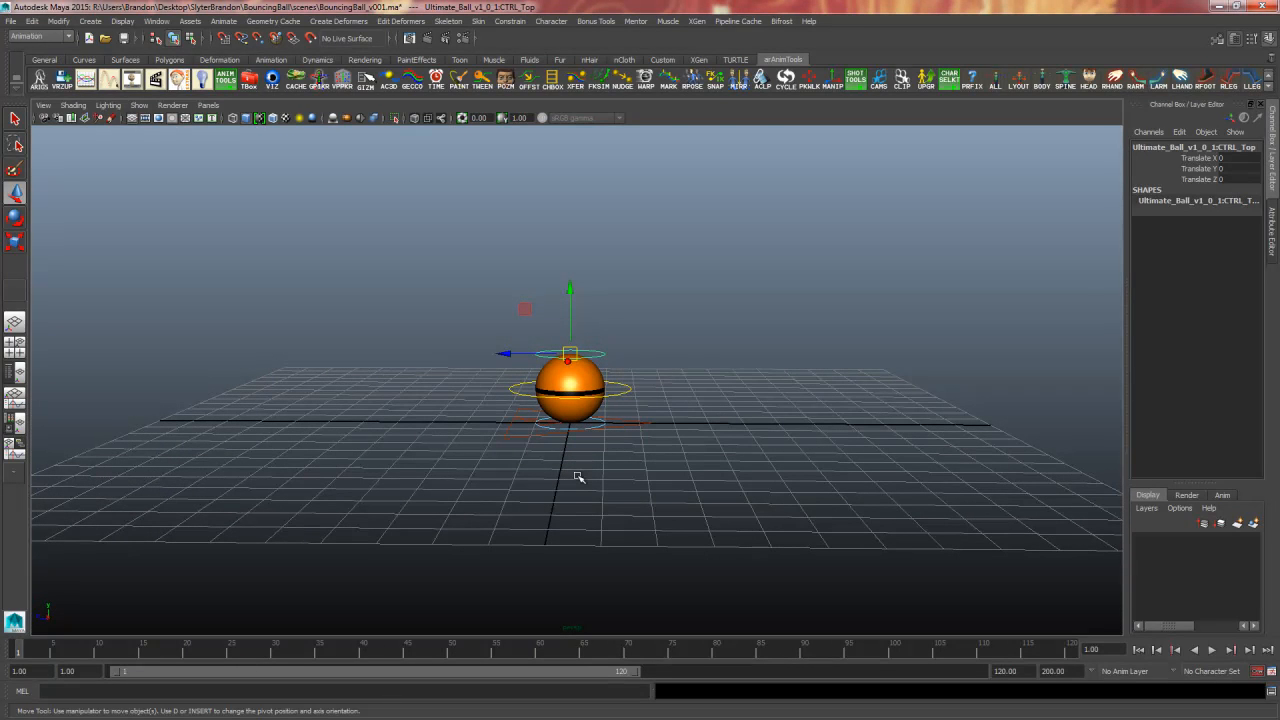
click(705, 406)
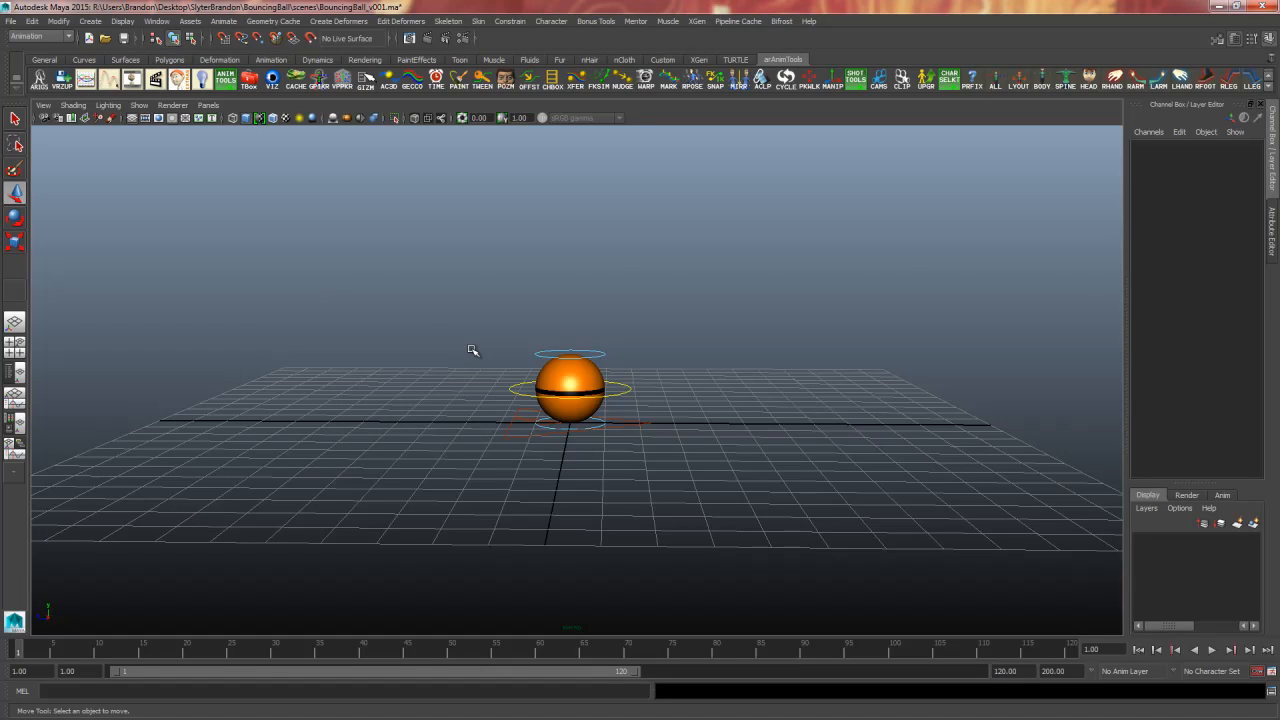
Select the main control around the ball's middle and try lifting the ball, undoing the move
click(620, 390)
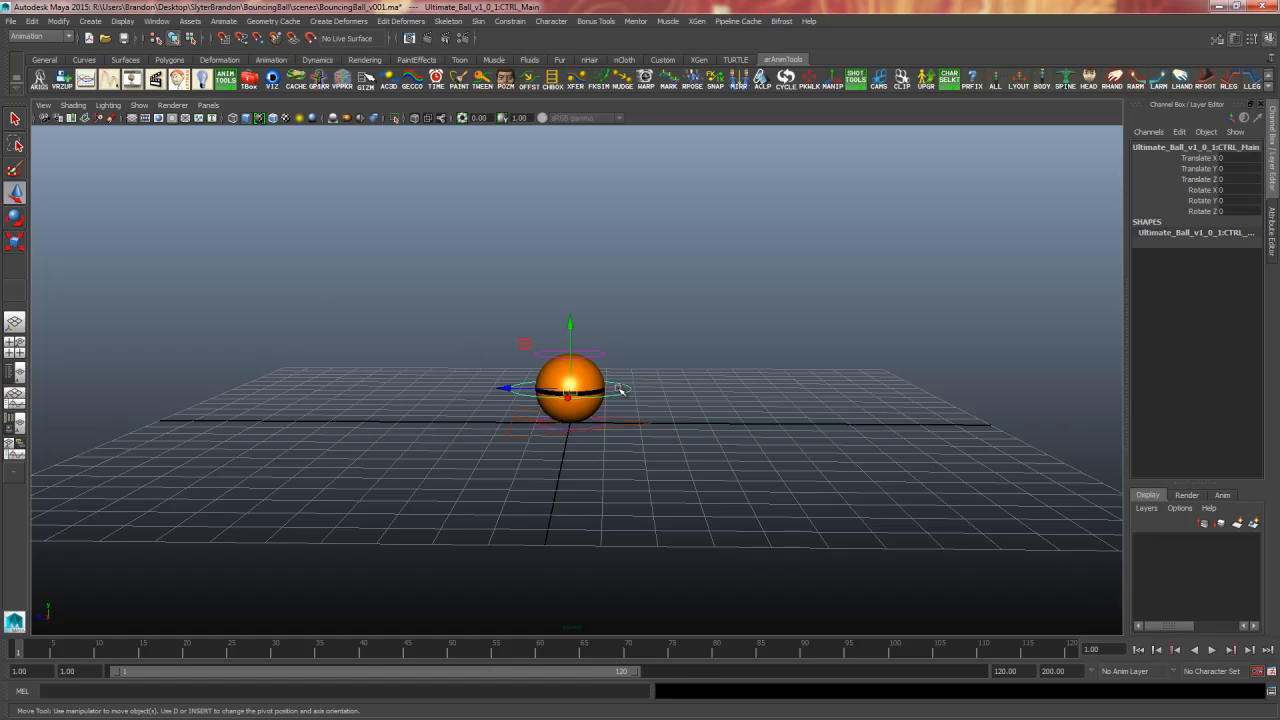
drag(577, 322, 550, 294)
key(ctrl+z)
key(ctrl+z)
key(ctrl+z)
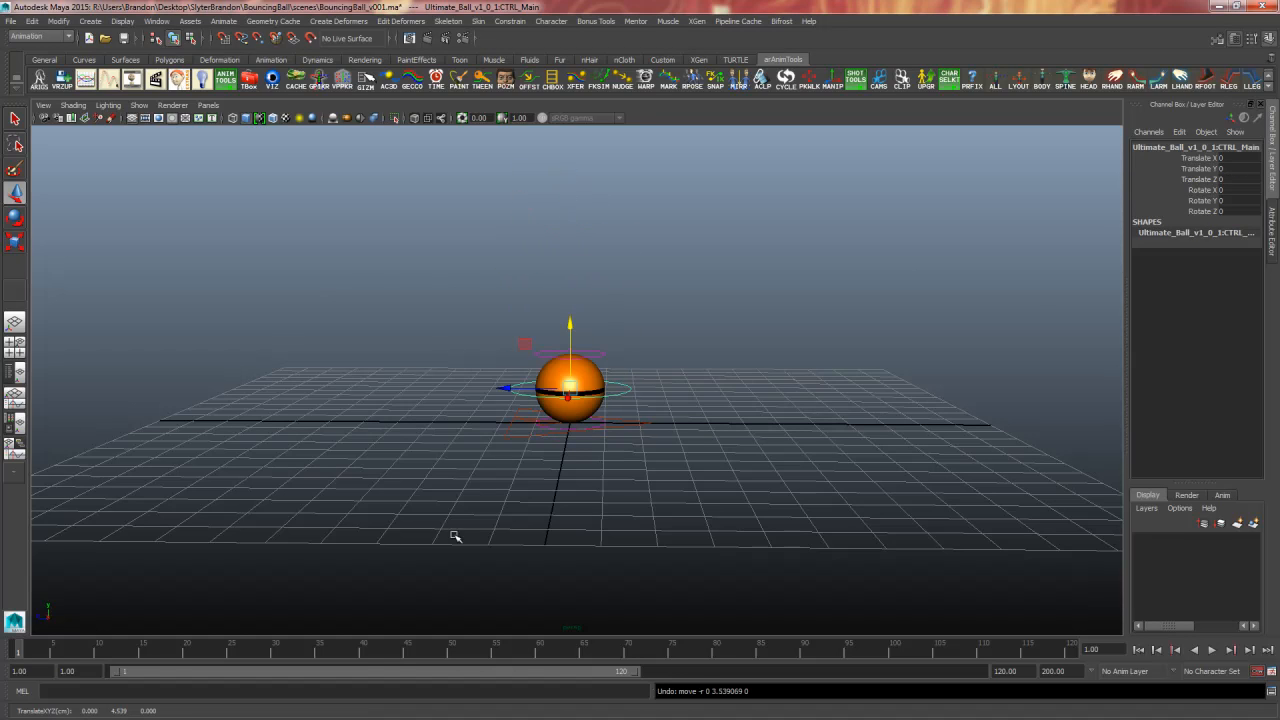
Try squashing the ball with the upper control and shifting it sideways with the main control, undoing the changes
click(603, 352)
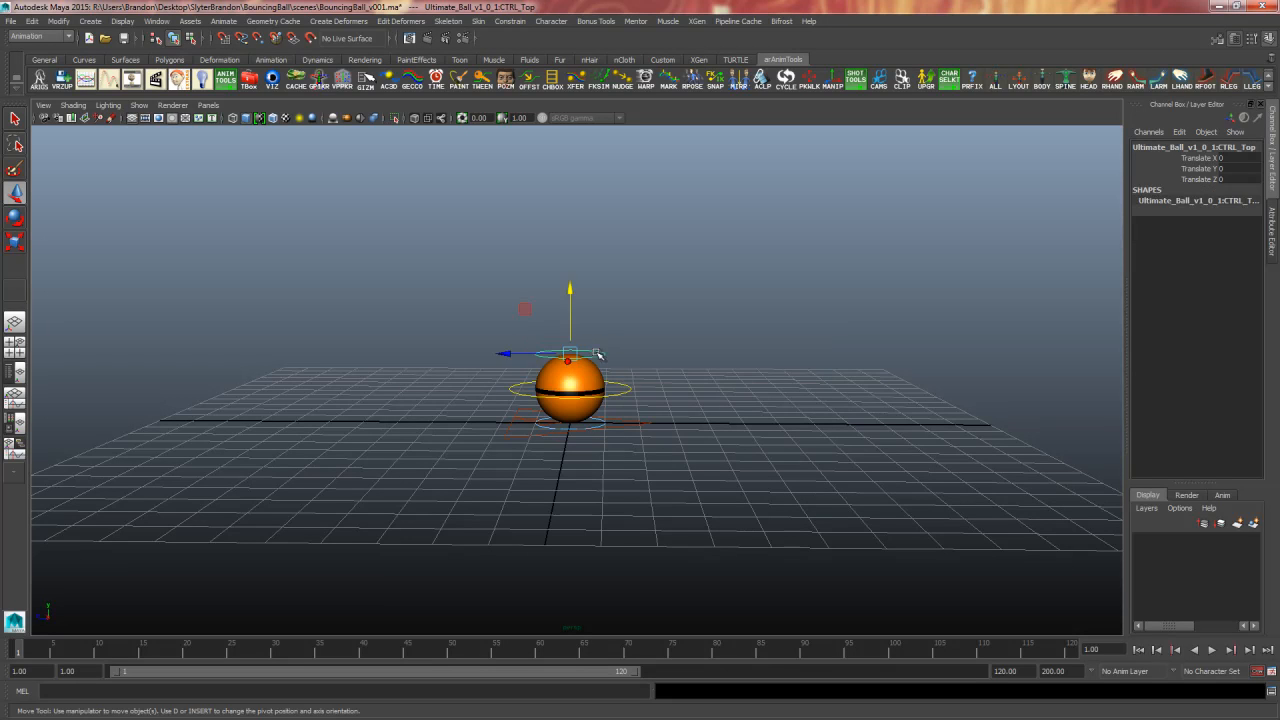
drag(571, 286, 573, 290)
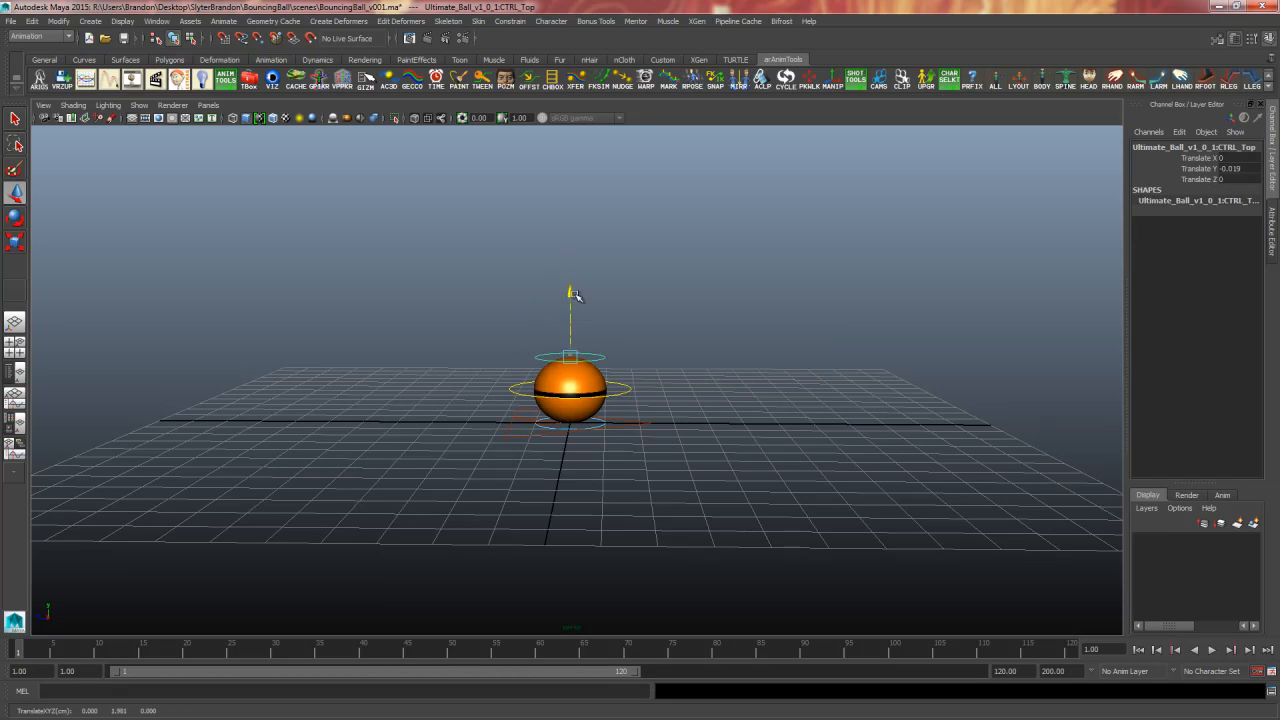
click(630, 389)
mouse_move(517, 393)
mouse_down()
mouse_move(537, 394)
mouse_move(437, 397)
mouse_move(503, 409)
mouse_up()
key(ctrl+z)
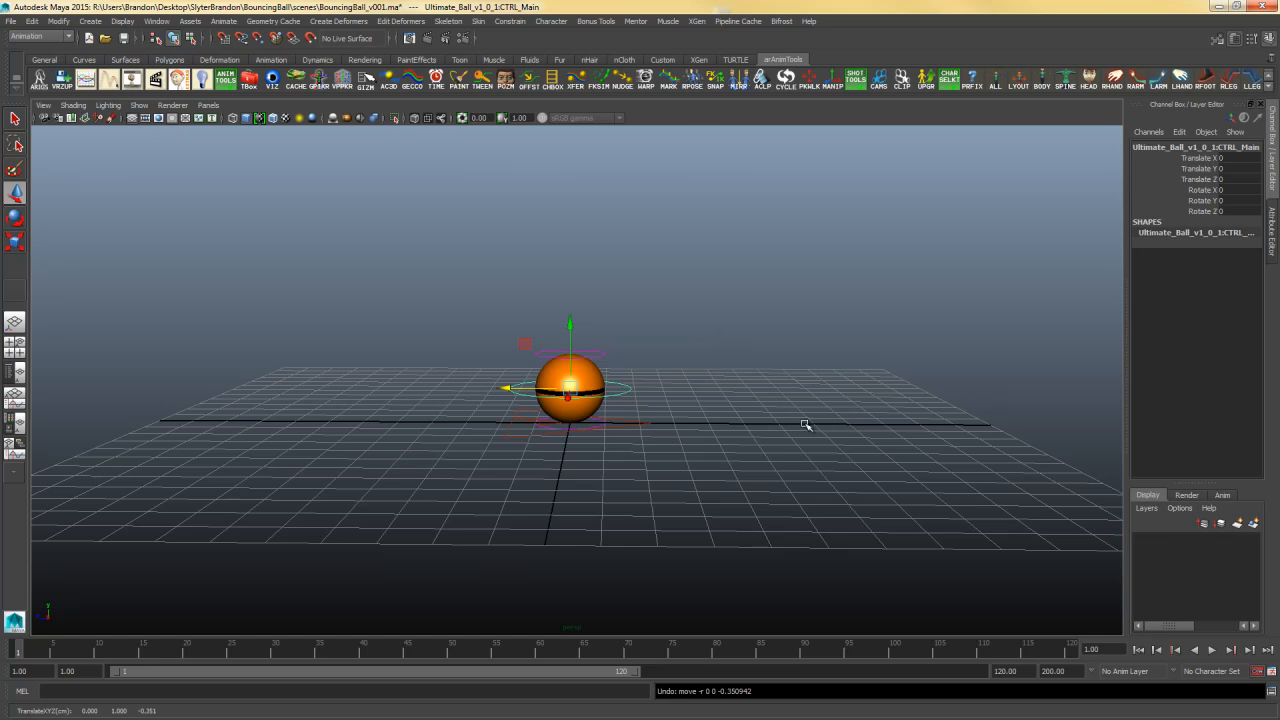
Shorten the scene's animation range so that it ends at frame 55
alt+right_drag(806, 425, 560, 430)
alt+drag(600, 432, 703, 463)
alt+right_drag(703, 463, 837, 447)
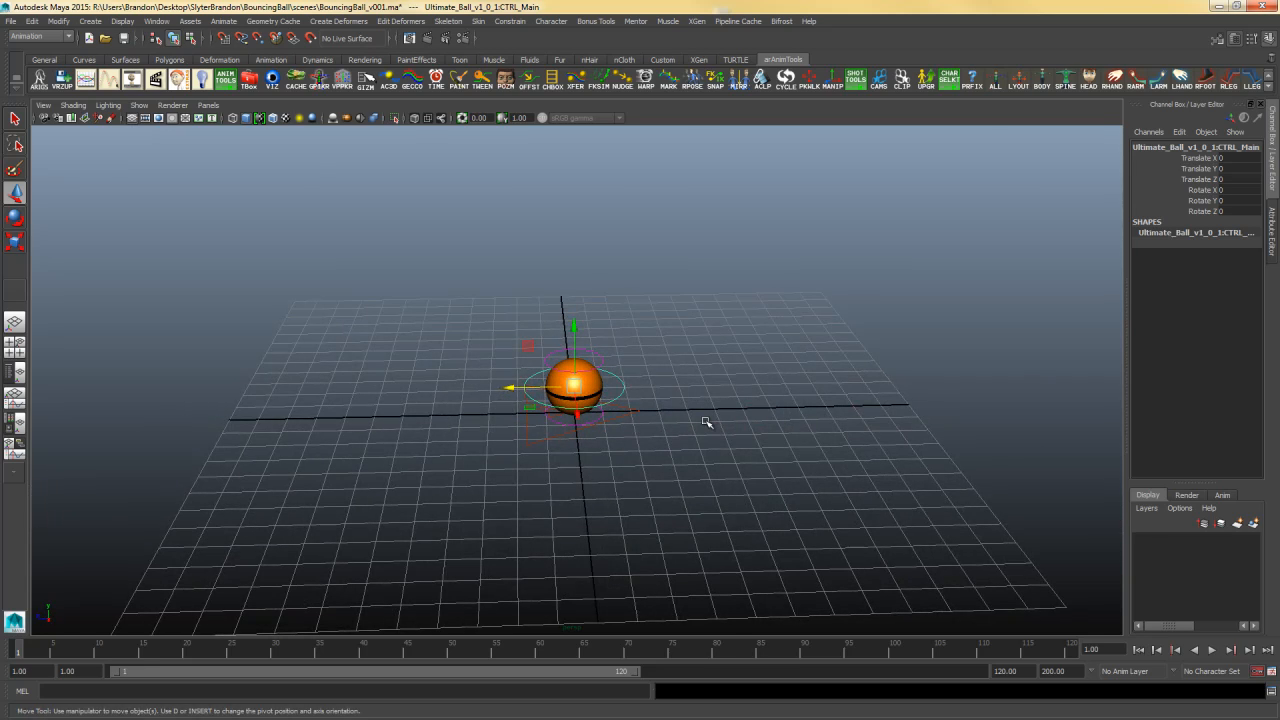
mouse_move(665, 486)
alt+mouse_down()
mouse_move(680, 457)
mouse_move(676, 468)
alt+mouse_up()
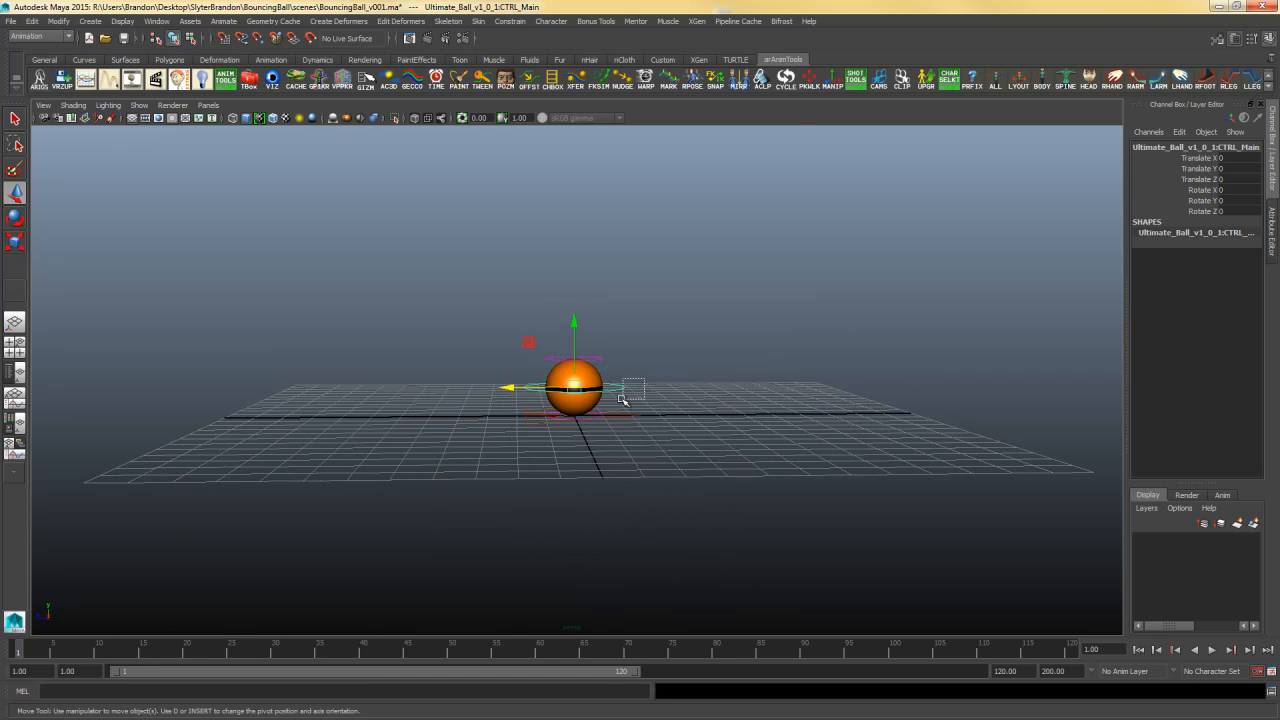
alt+drag(711, 417, 655, 404)
drag(30, 656, 18, 656)
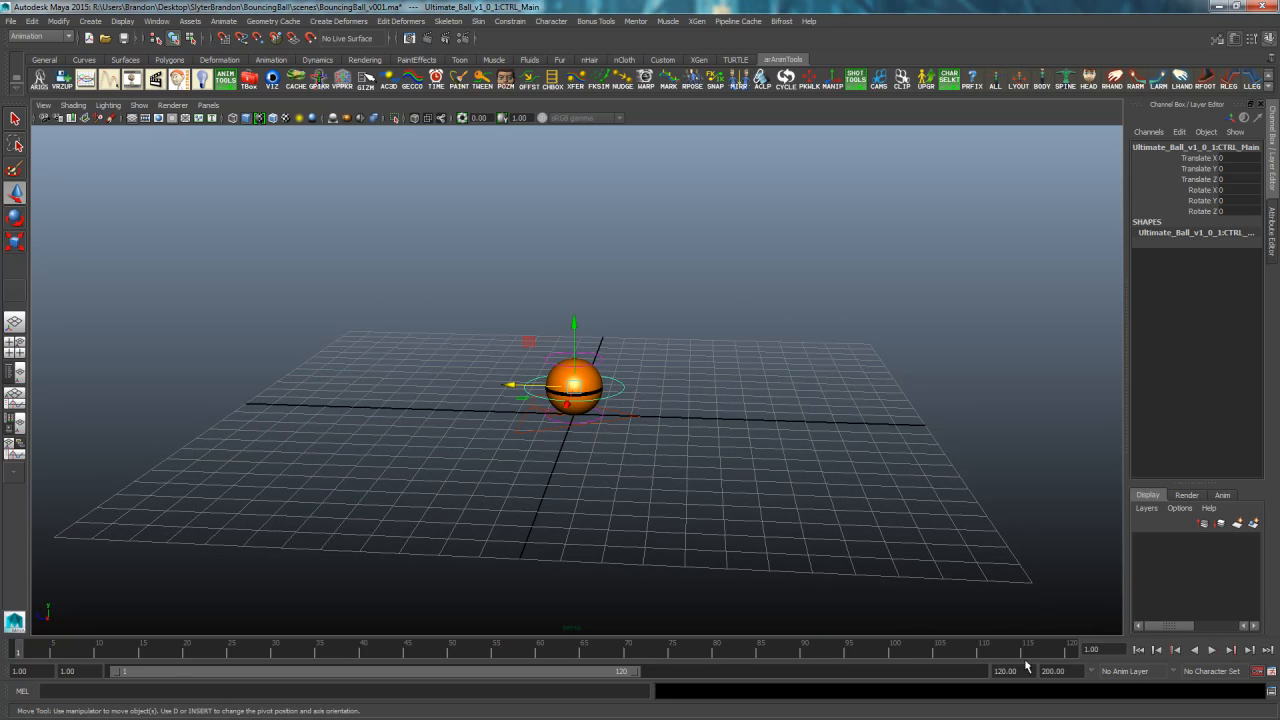
click(1075, 672)
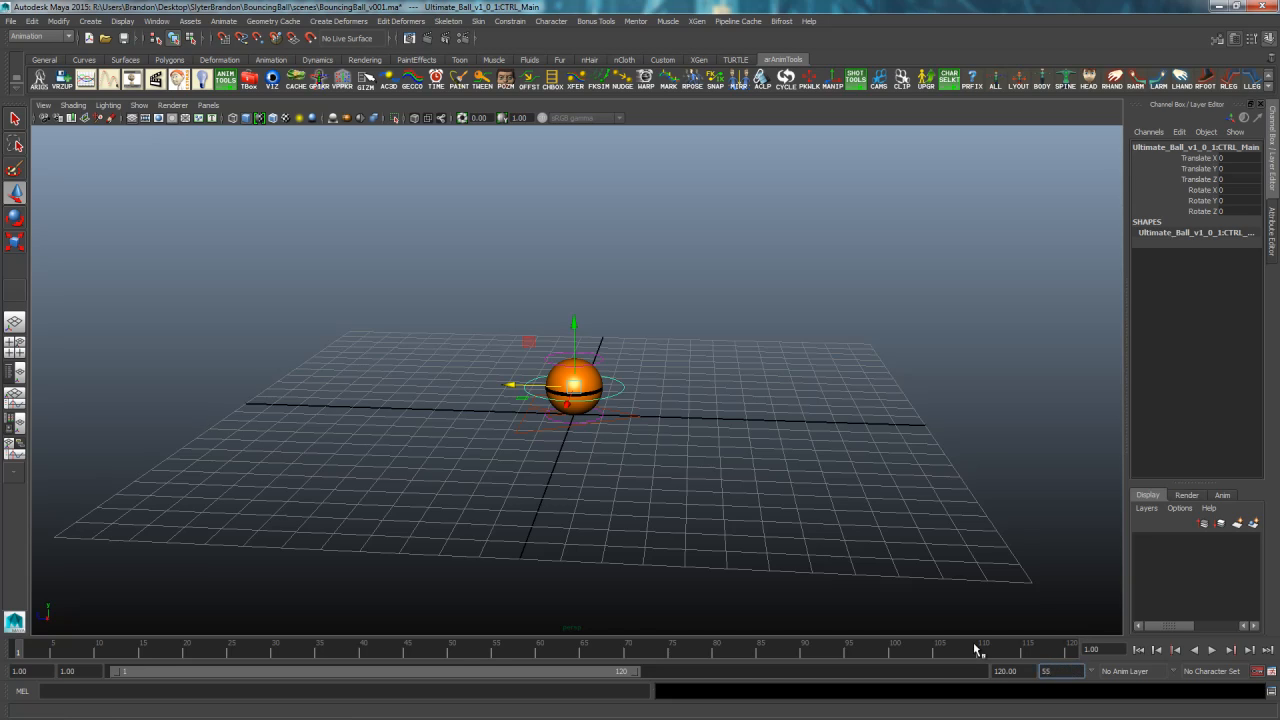
text(55)
key(Return)
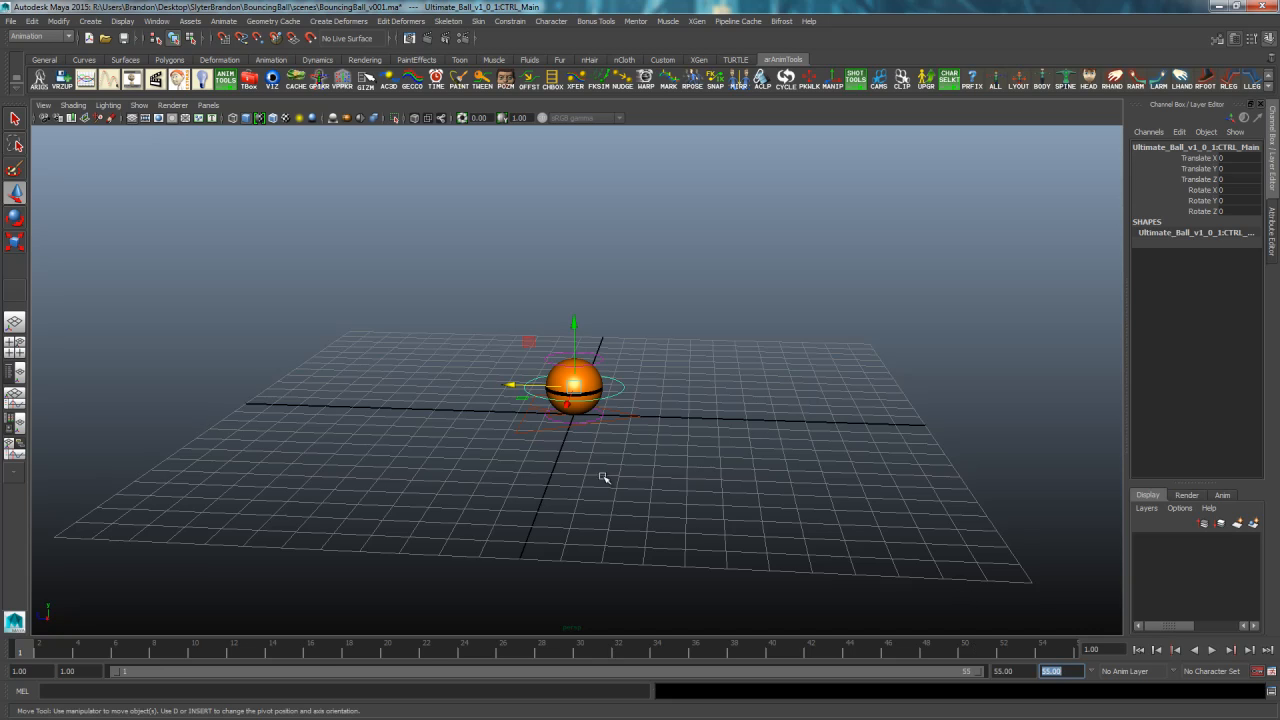
Raise the ball's main control above the grid and set its Translate Y to 10
alt+drag(729, 374, 650, 370)
drag(576, 322, 563, 139)
alt+middle_drag(705, 286, 726, 323)
alt+right_drag(726, 323, 788, 275)
alt+drag(788, 275, 784, 262)
double_click(1240, 170)
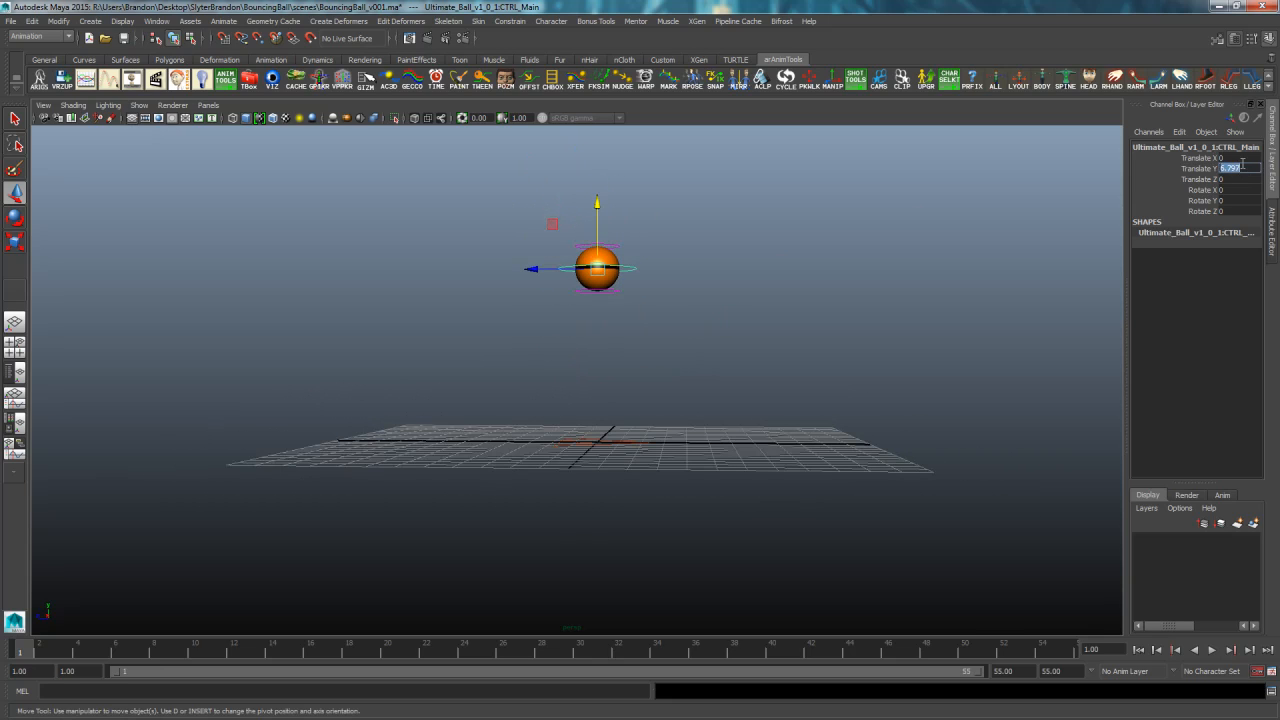
text(10)
key(Return)
Switch to a full-size orthographic side view and frame both the raised ball and the ground line
alt+drag(862, 282, 766, 360)
key(space)
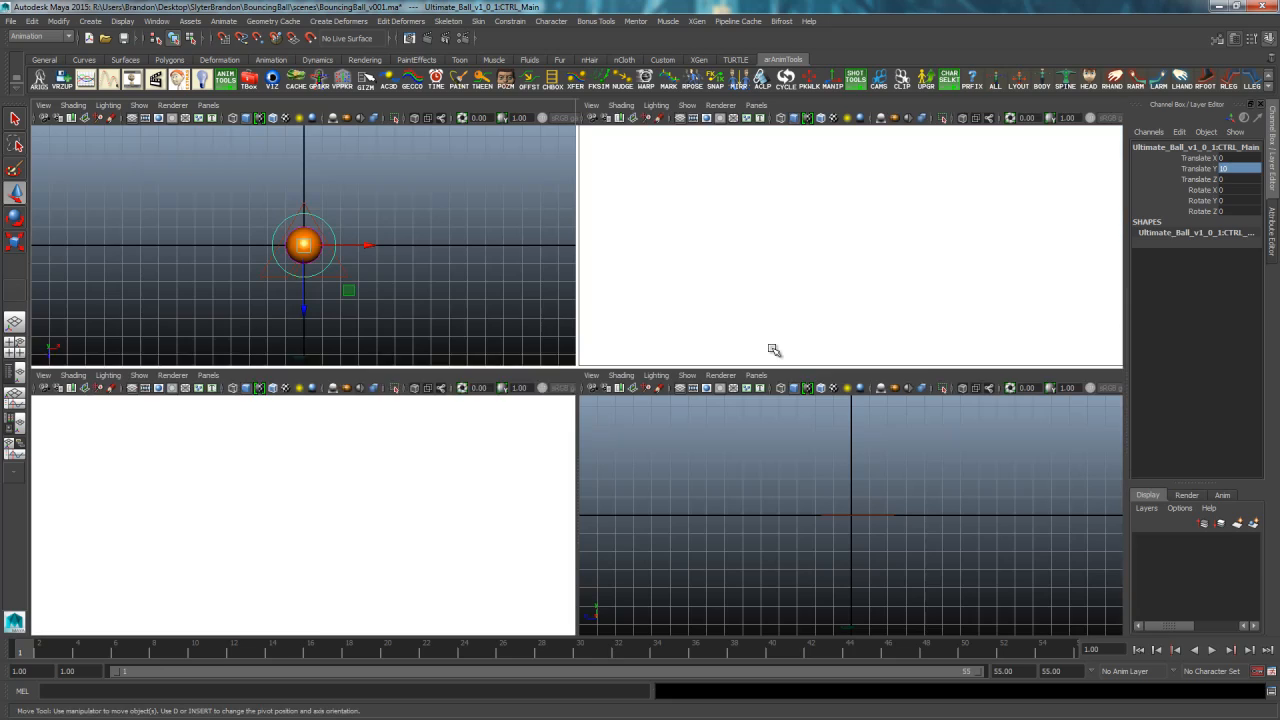
click(860, 270)
key(space)
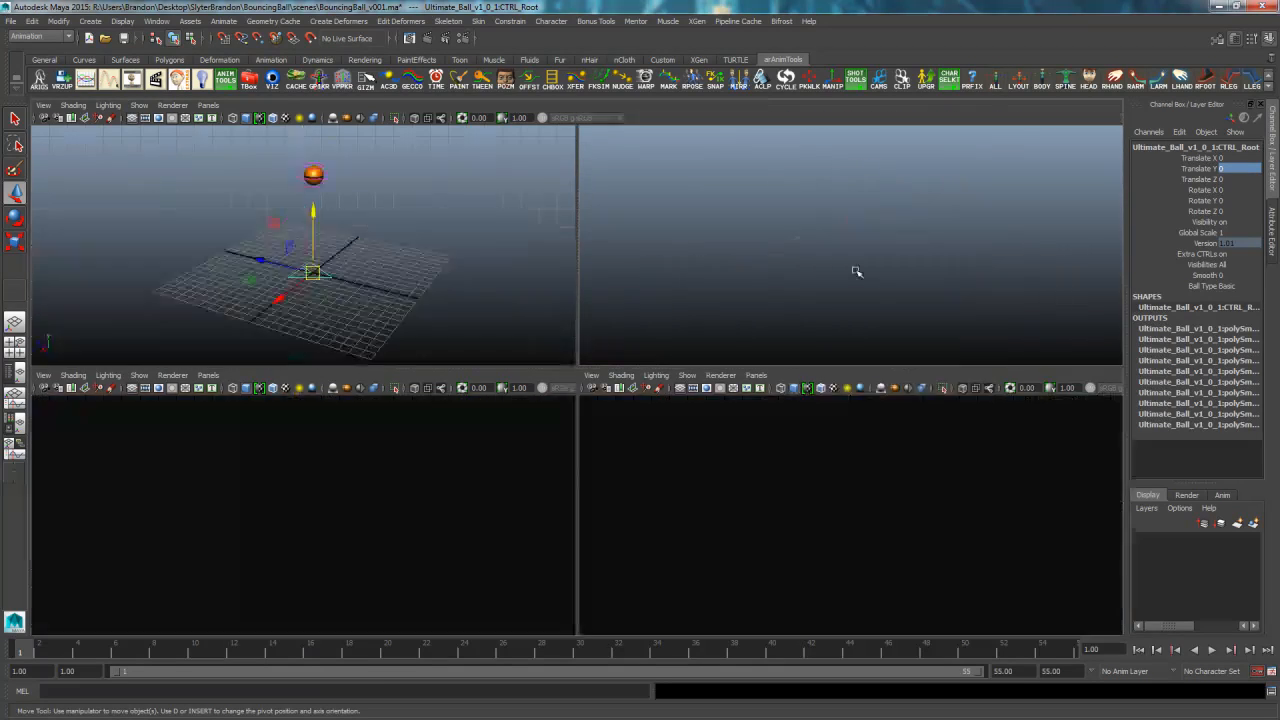
key(space)
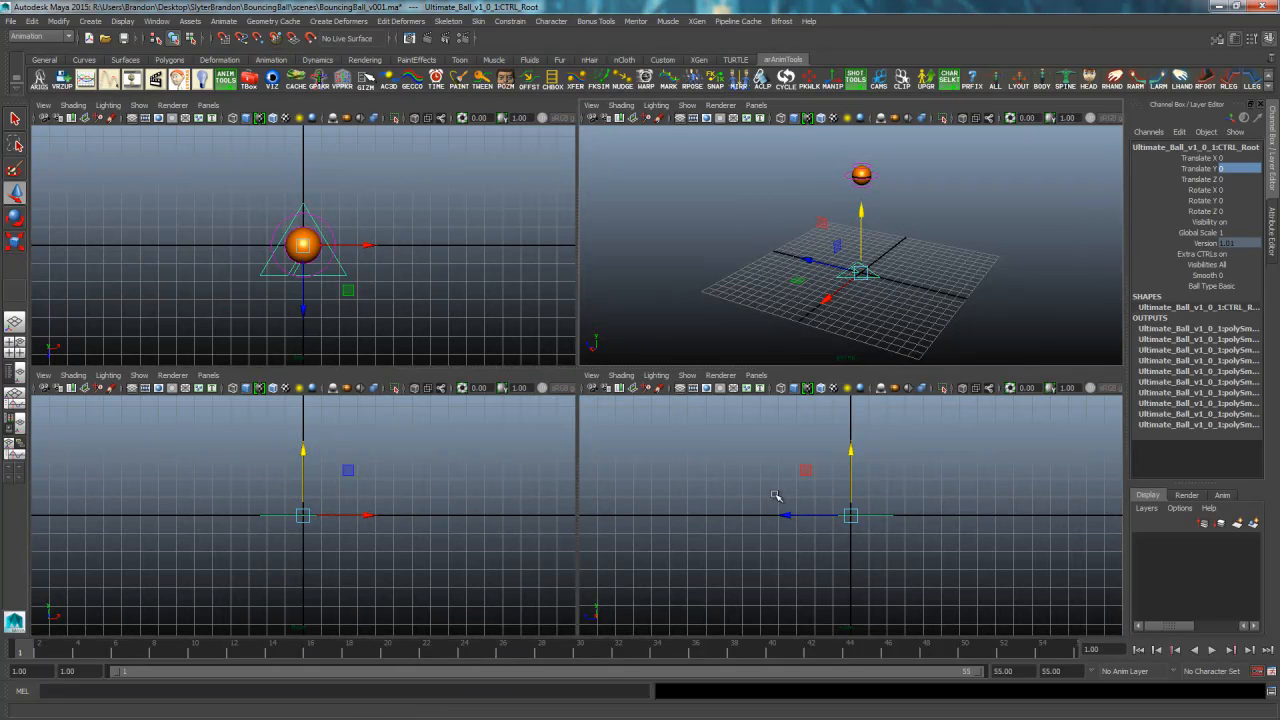
key(space)
alt+drag(788, 480, 708, 482)
alt+right_drag(708, 482, 545, 480)
alt+right_drag(820, 391, 643, 371)
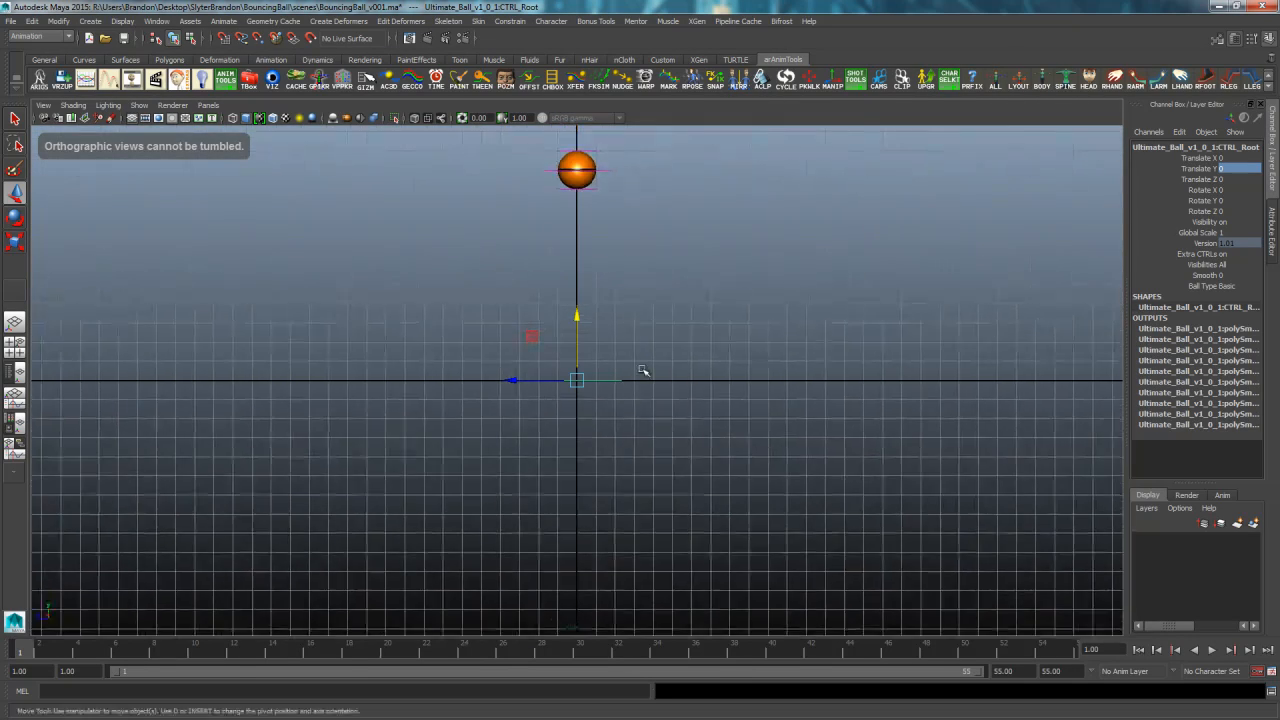
alt+middle_drag(790, 334, 795, 495)
alt+right_drag(800, 494, 875, 487)
alt+right_drag(1024, 496, 1034, 496)
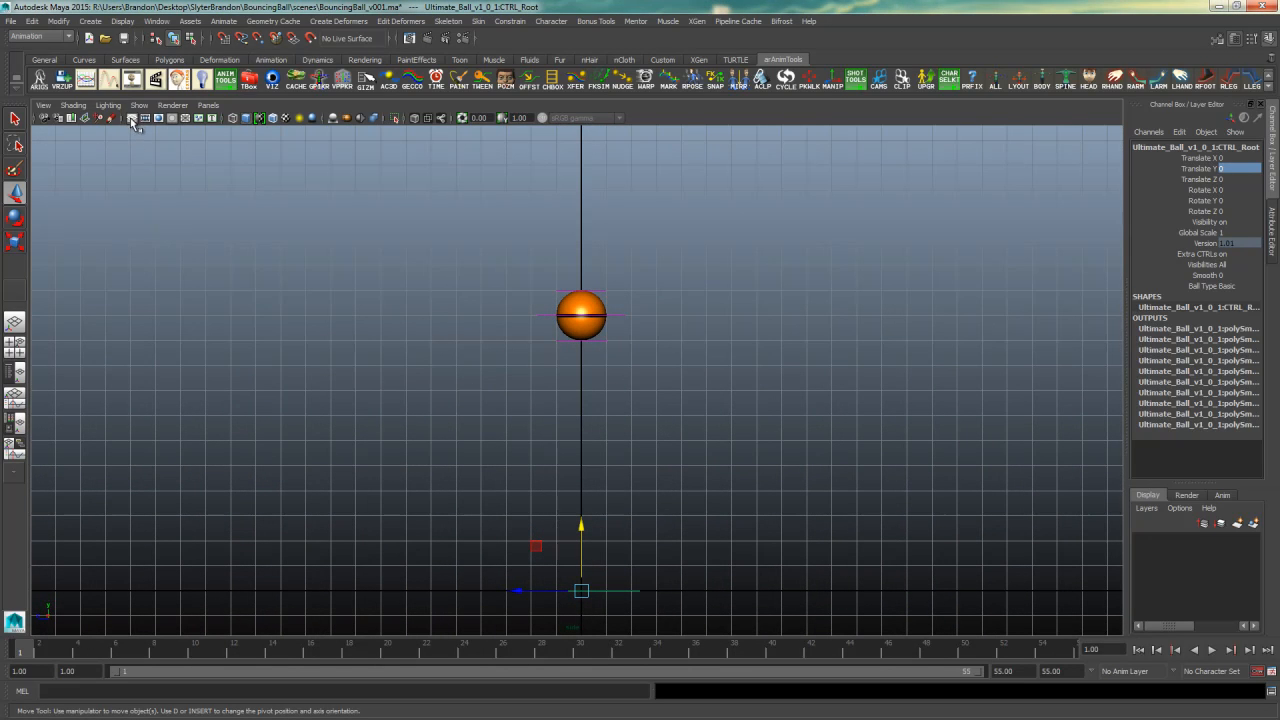
Hide the grid in the side view and show it again
click(133, 119)
click(133, 119)
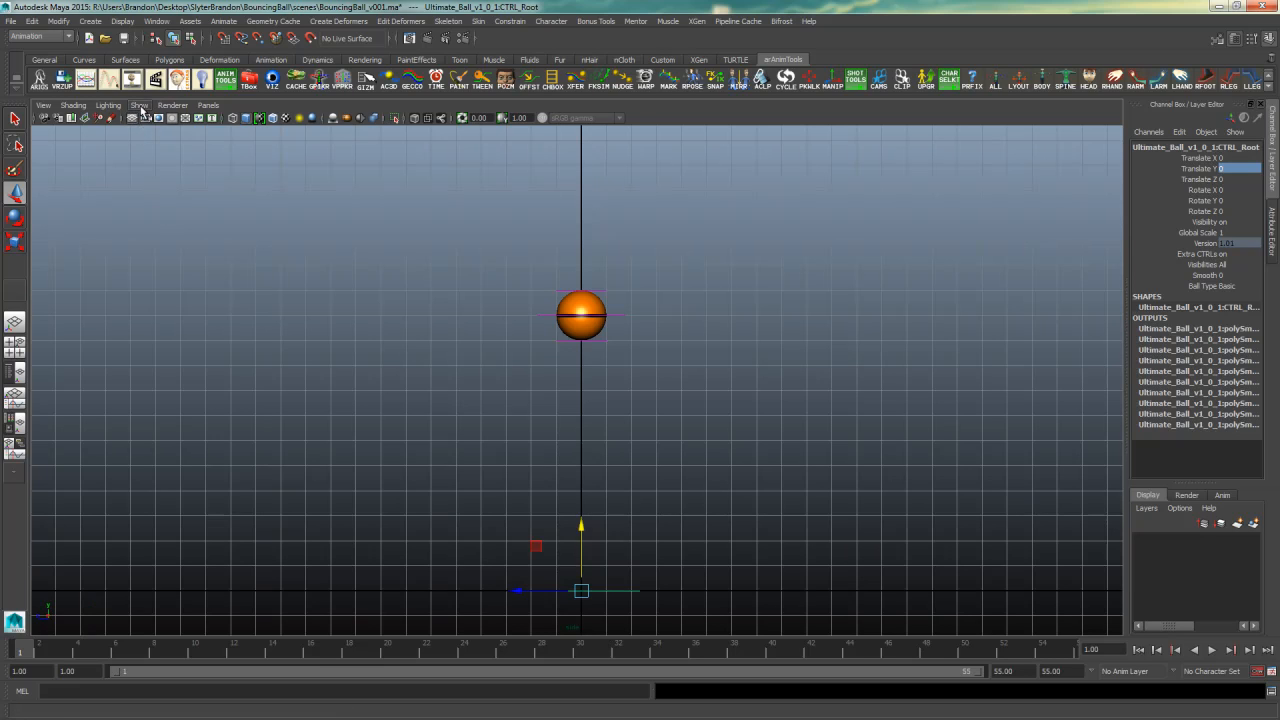
click(142, 112)
click(170, 597)
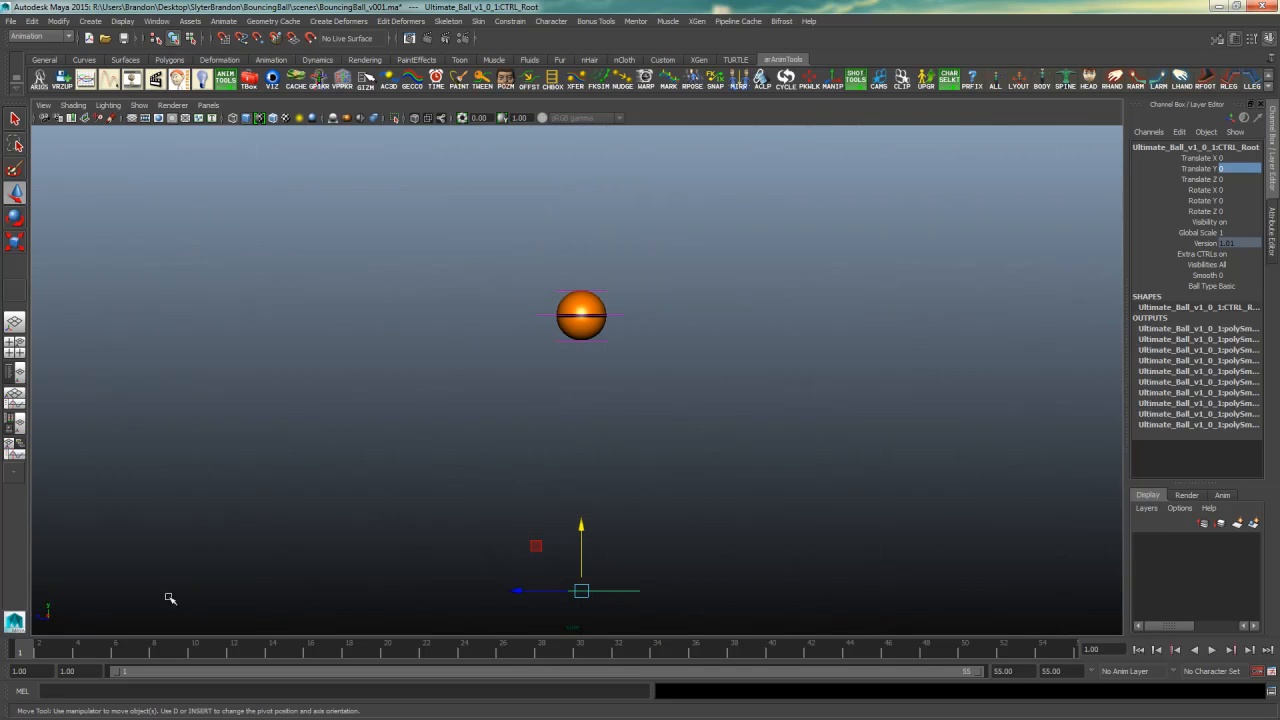
click(139, 105)
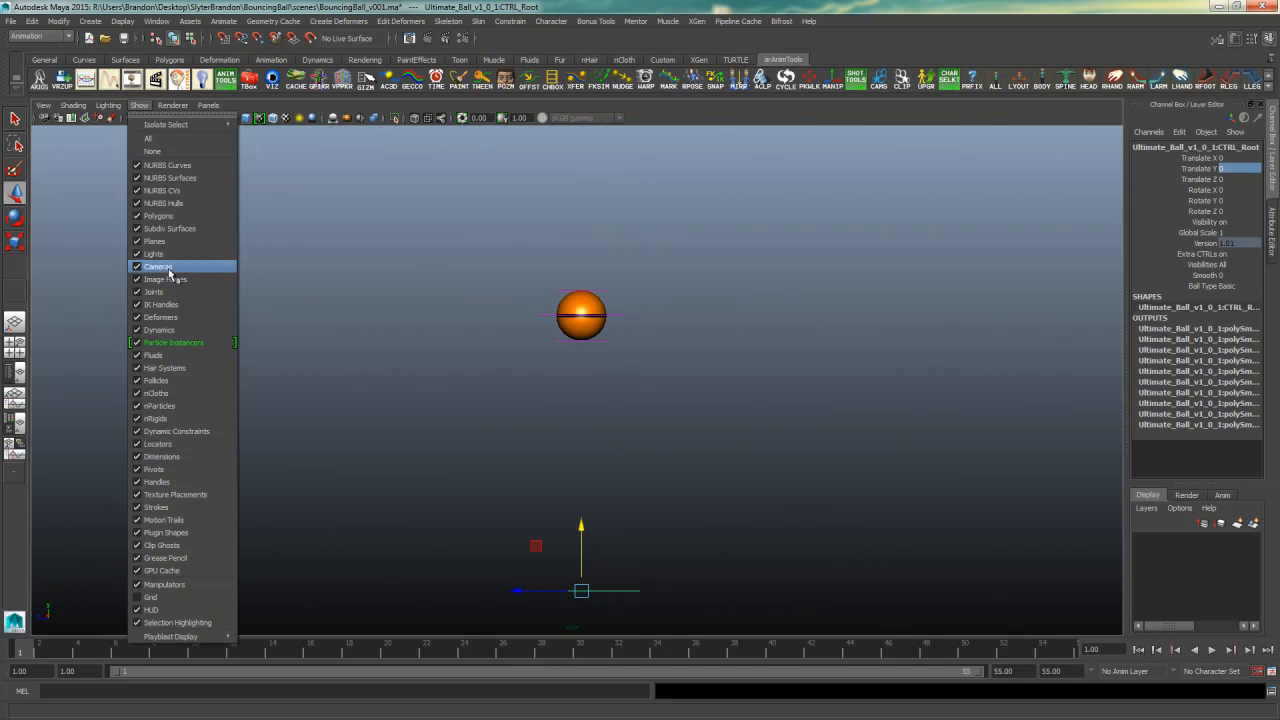
click(165, 597)
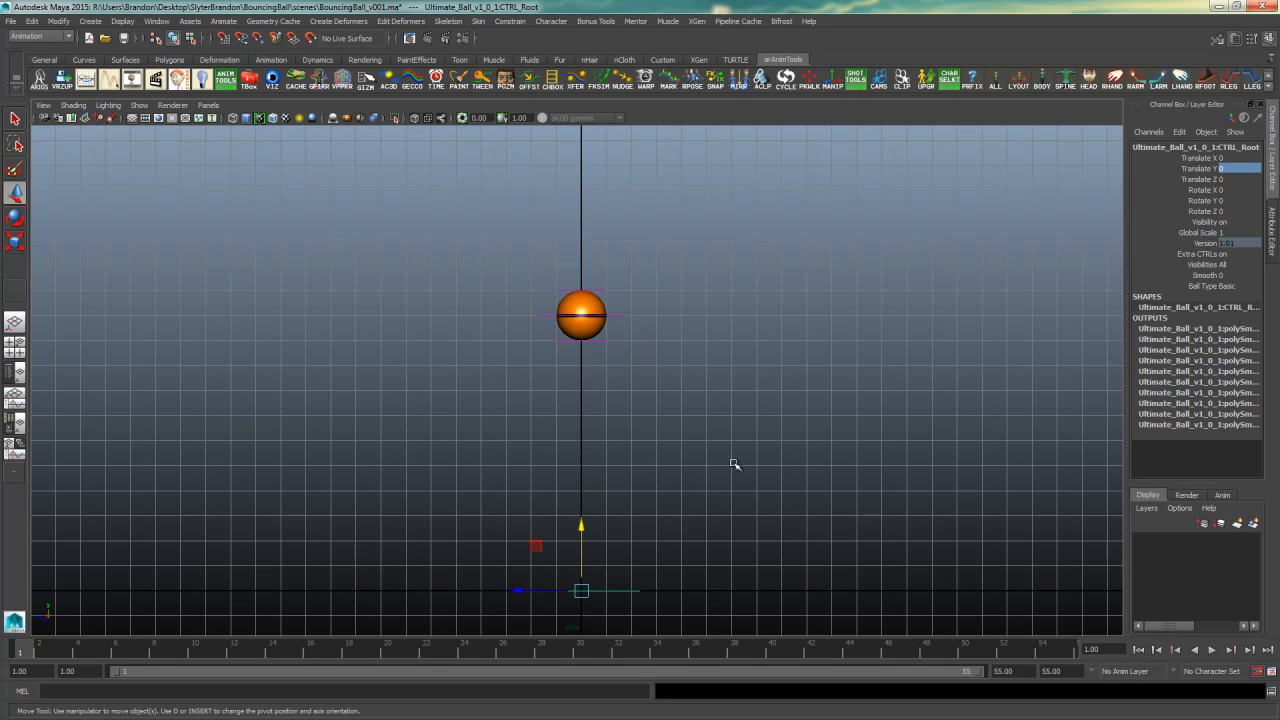
Select the ball's main control and key all its translate and rotate channels at frame 1
click(686, 351)
click(627, 316)
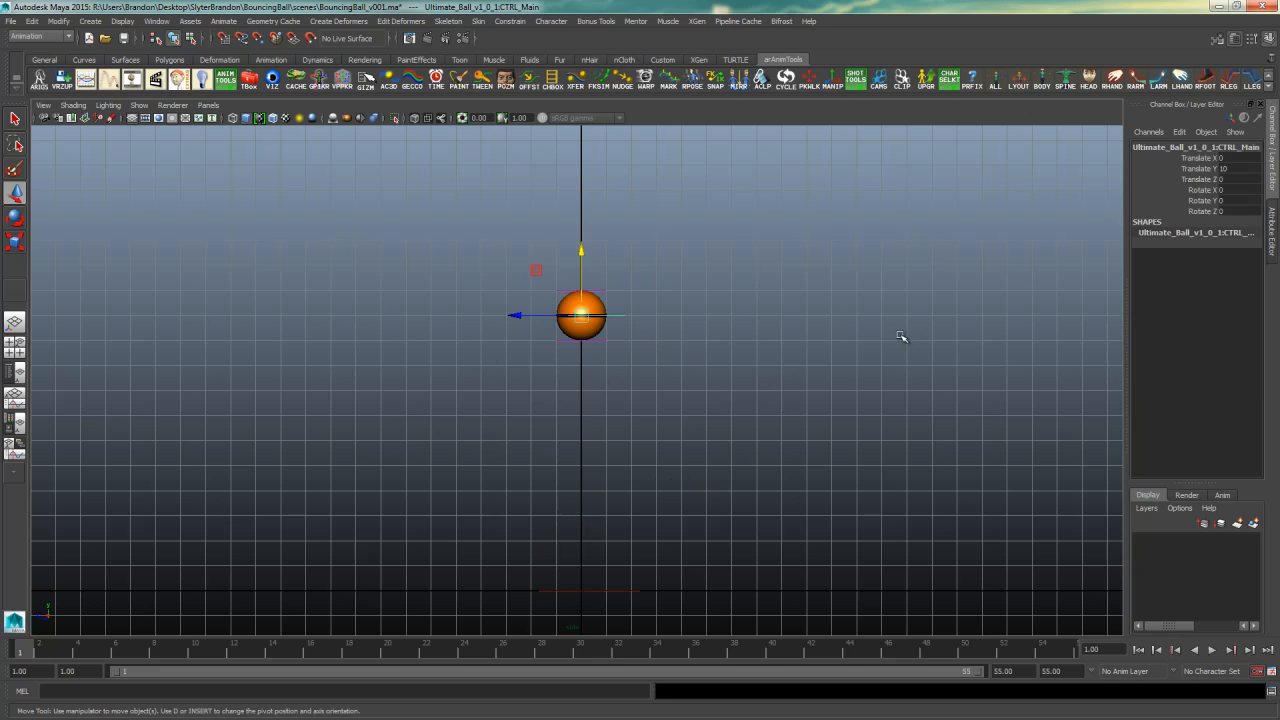
key(s)
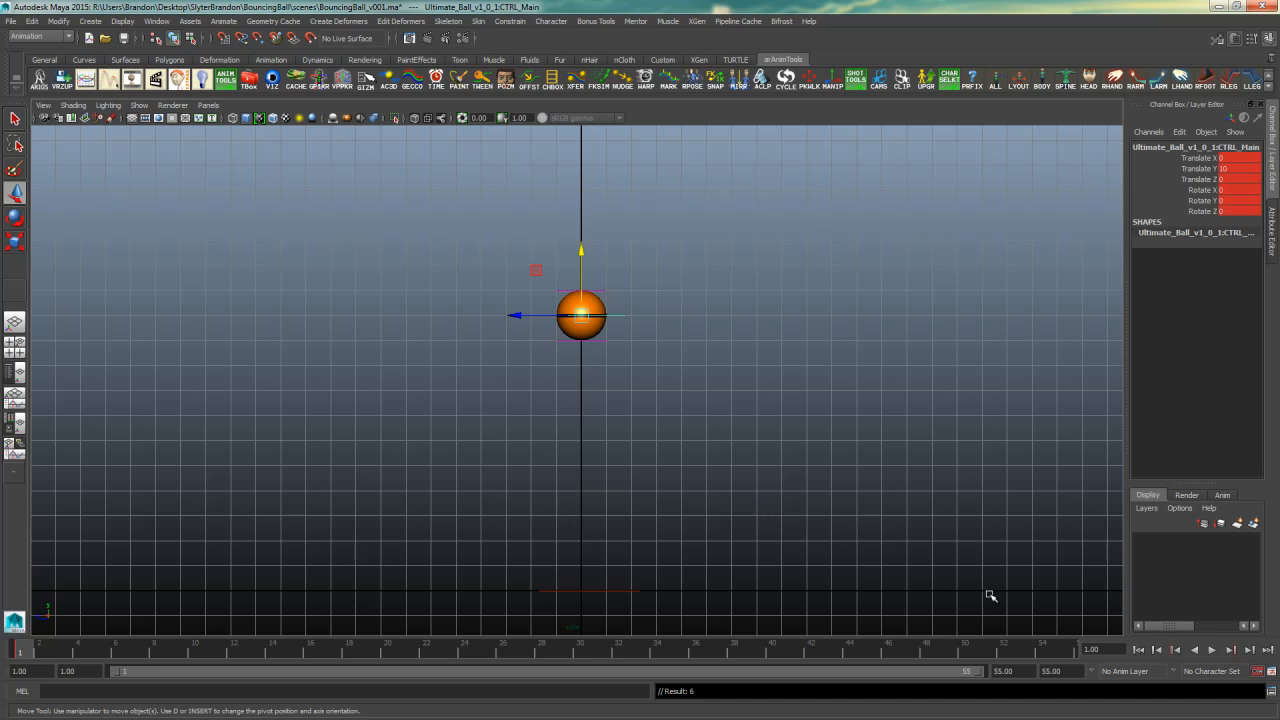
Check the Time Slider, Undo, Animation and general Settings preferences, including playback speed, tangents and time units, and save them
click(1271, 676)
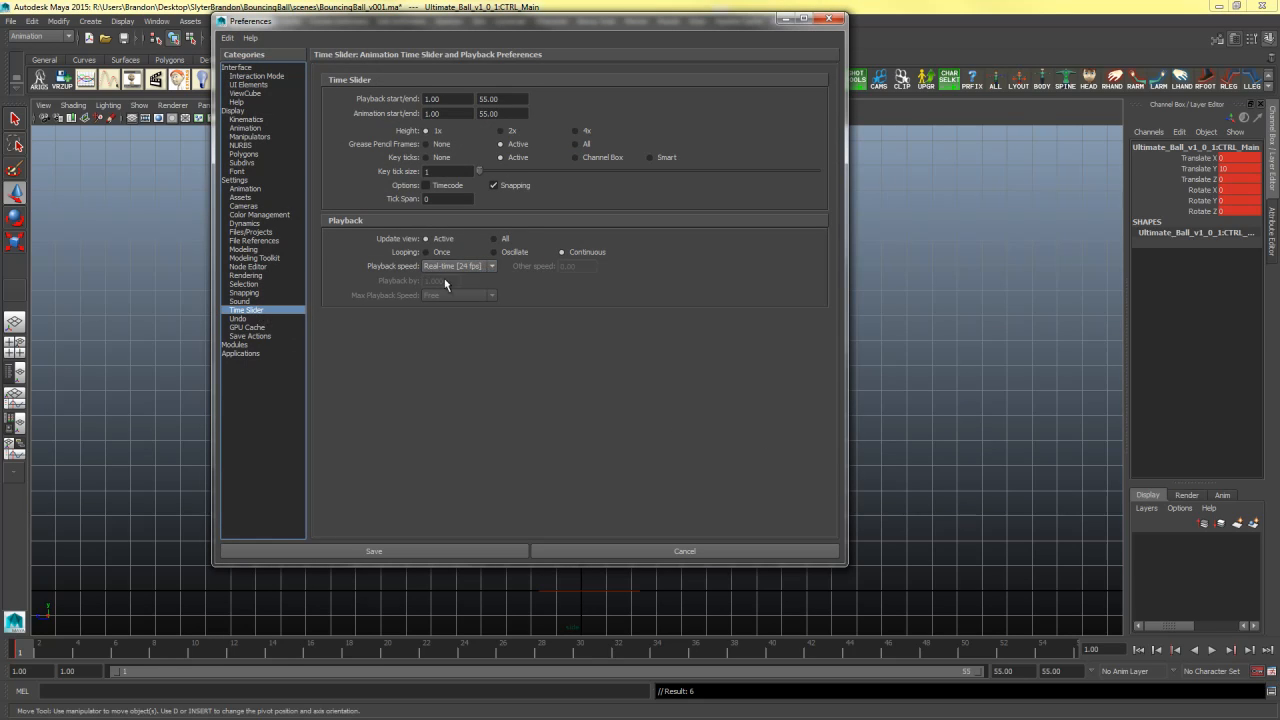
click(238, 319)
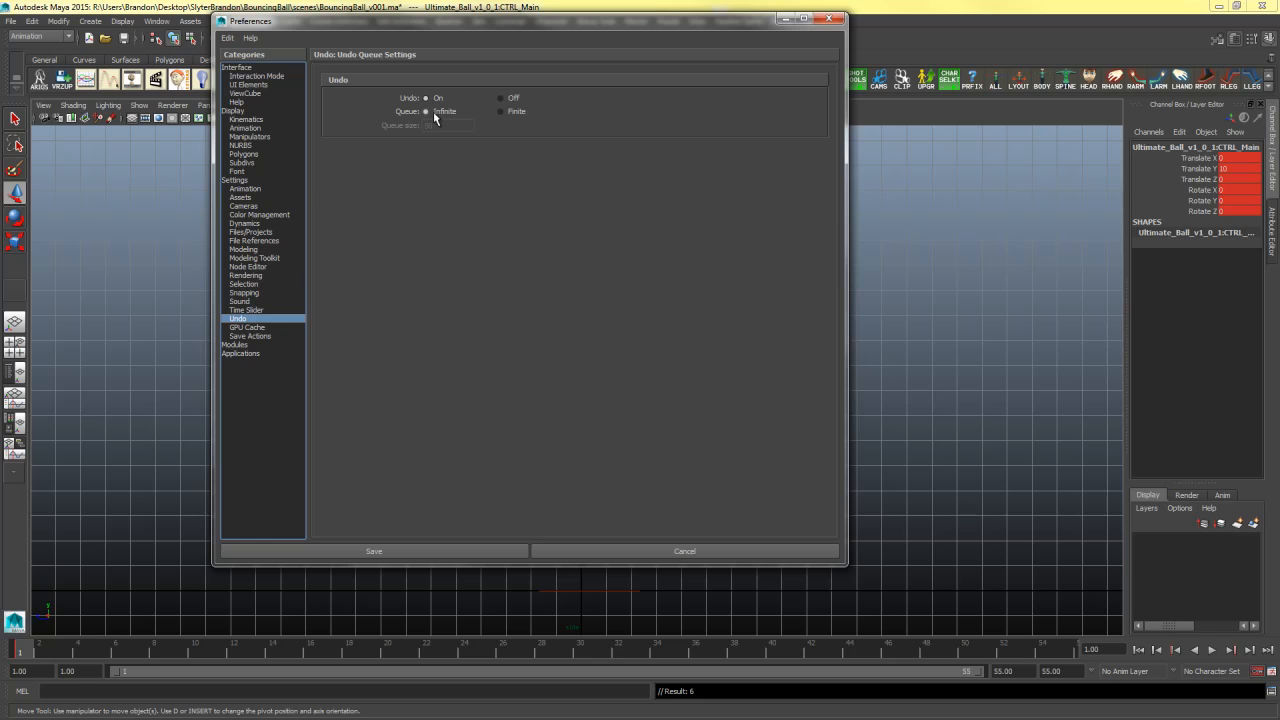
click(245, 189)
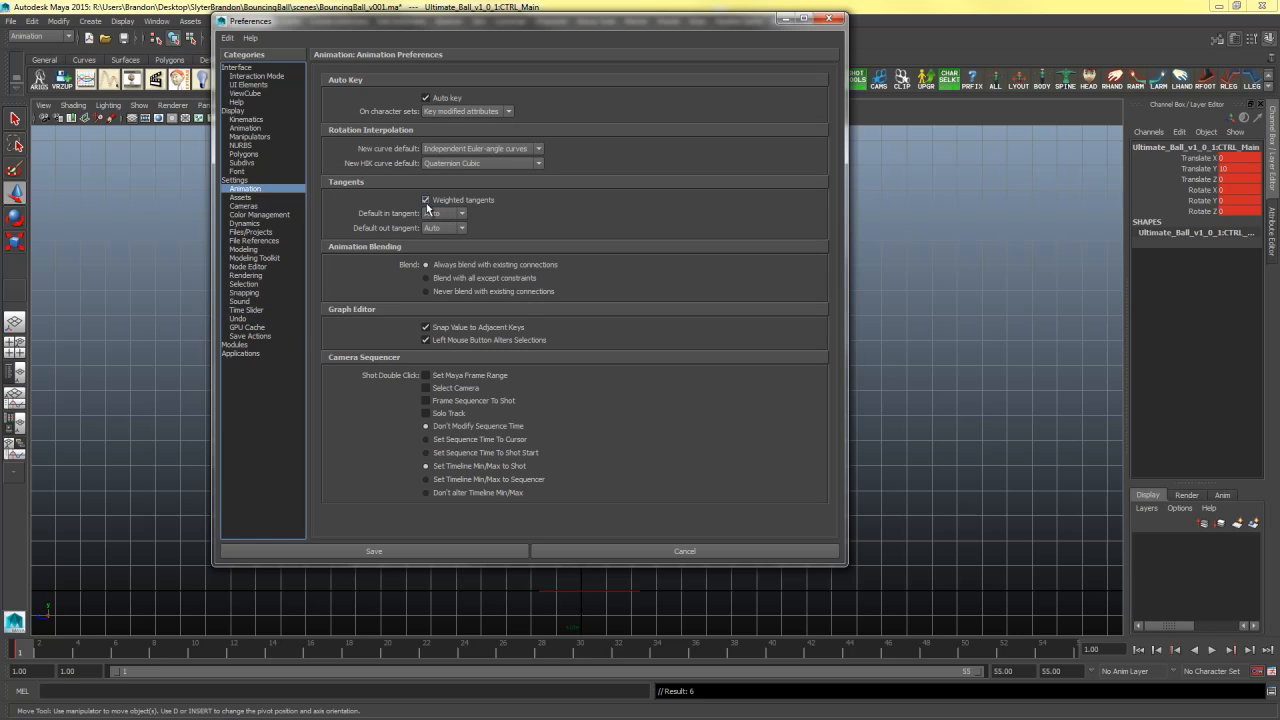
click(240, 180)
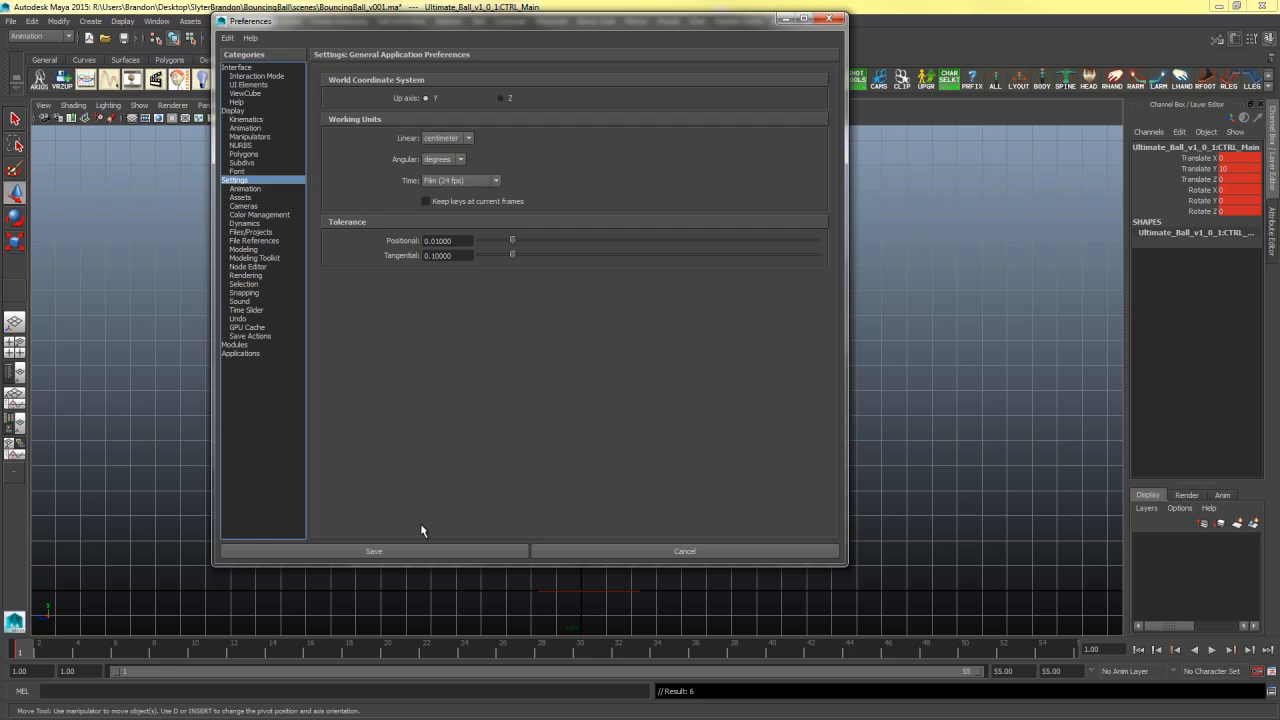
click(414, 551)
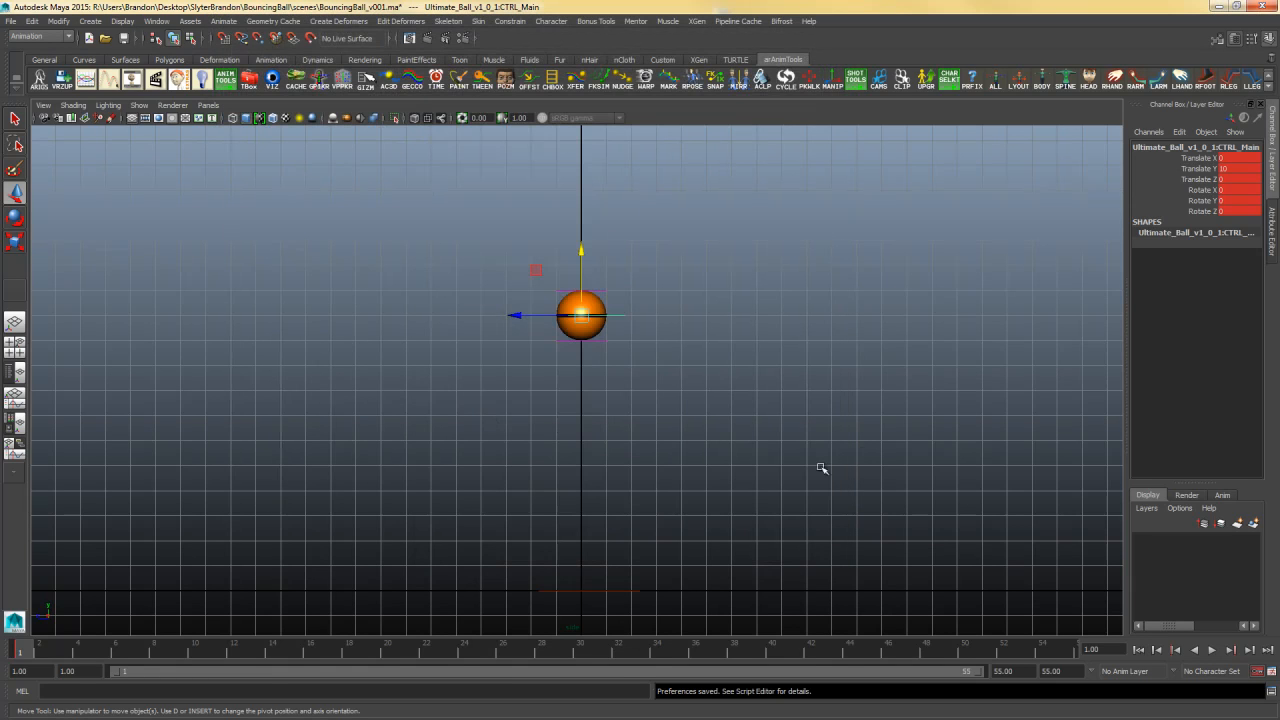
Key the ball's main control again at frame 1 and advance the timeline to frame 8
drag(665, 301, 611, 325)
key(s)
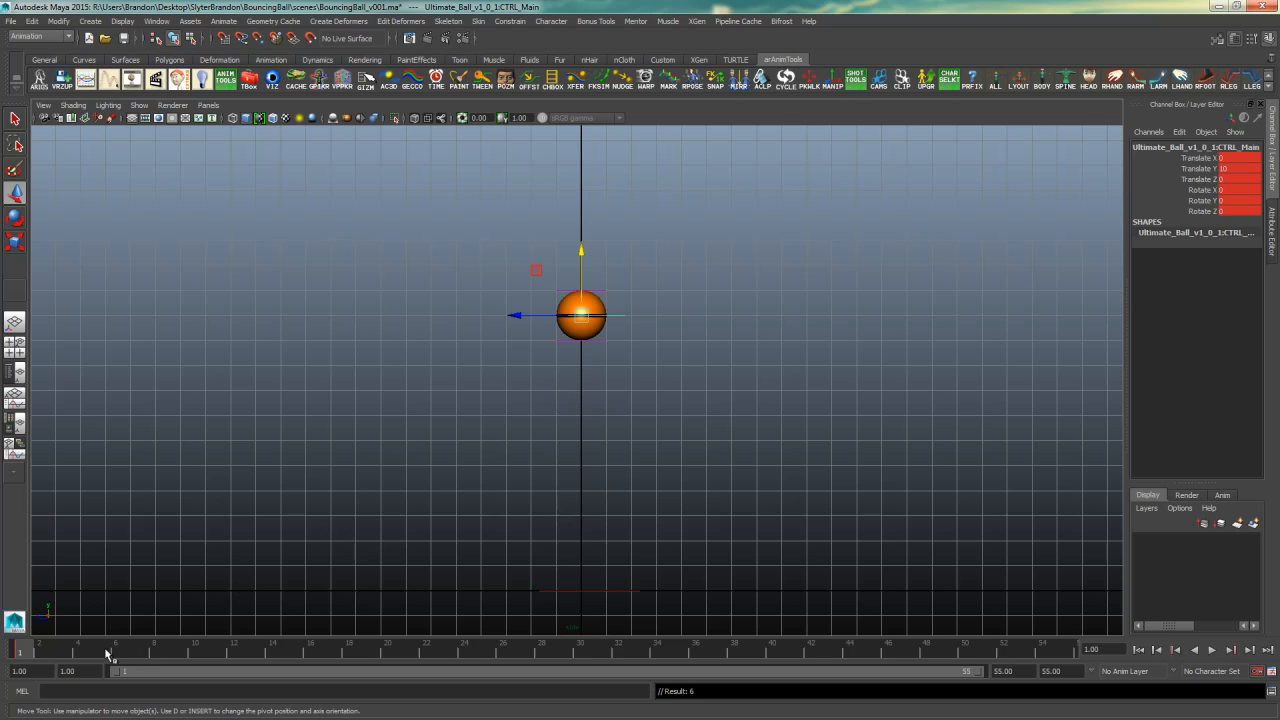
key(alt+v)
key(alt+v)
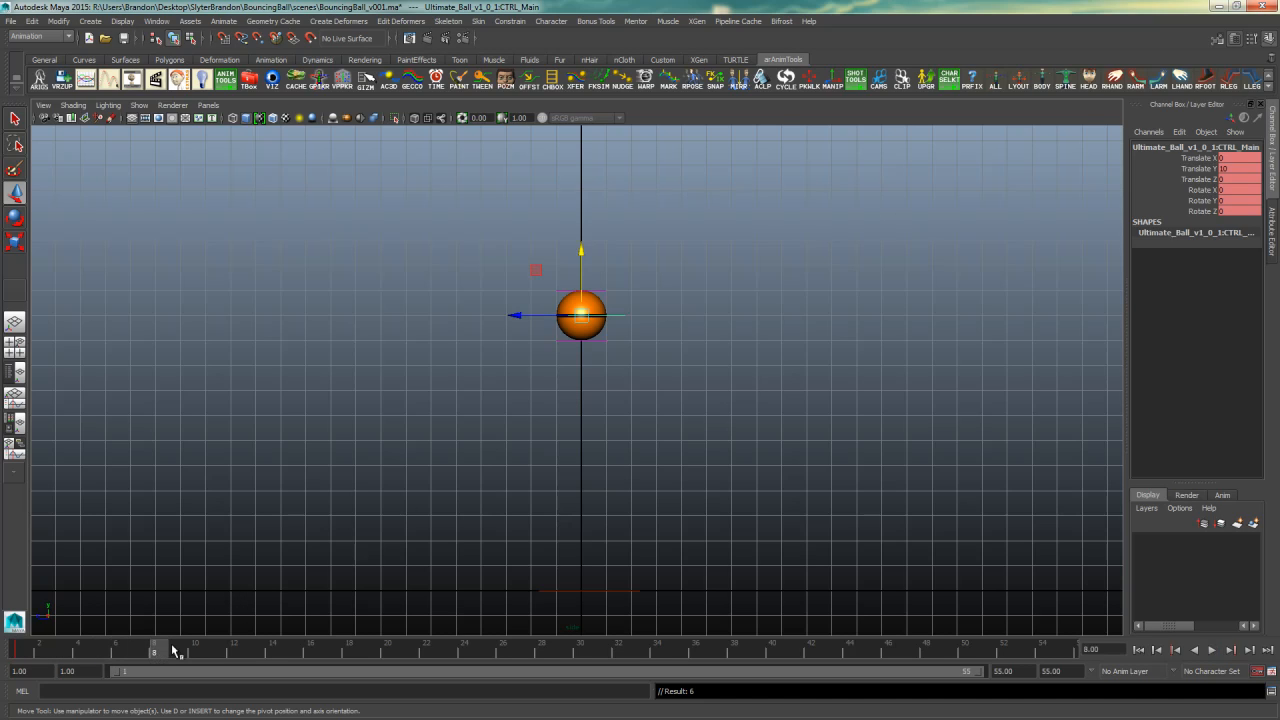
At frame 7, lower the ball's main control to the ground and key its Translate Y at 0
click(143, 651)
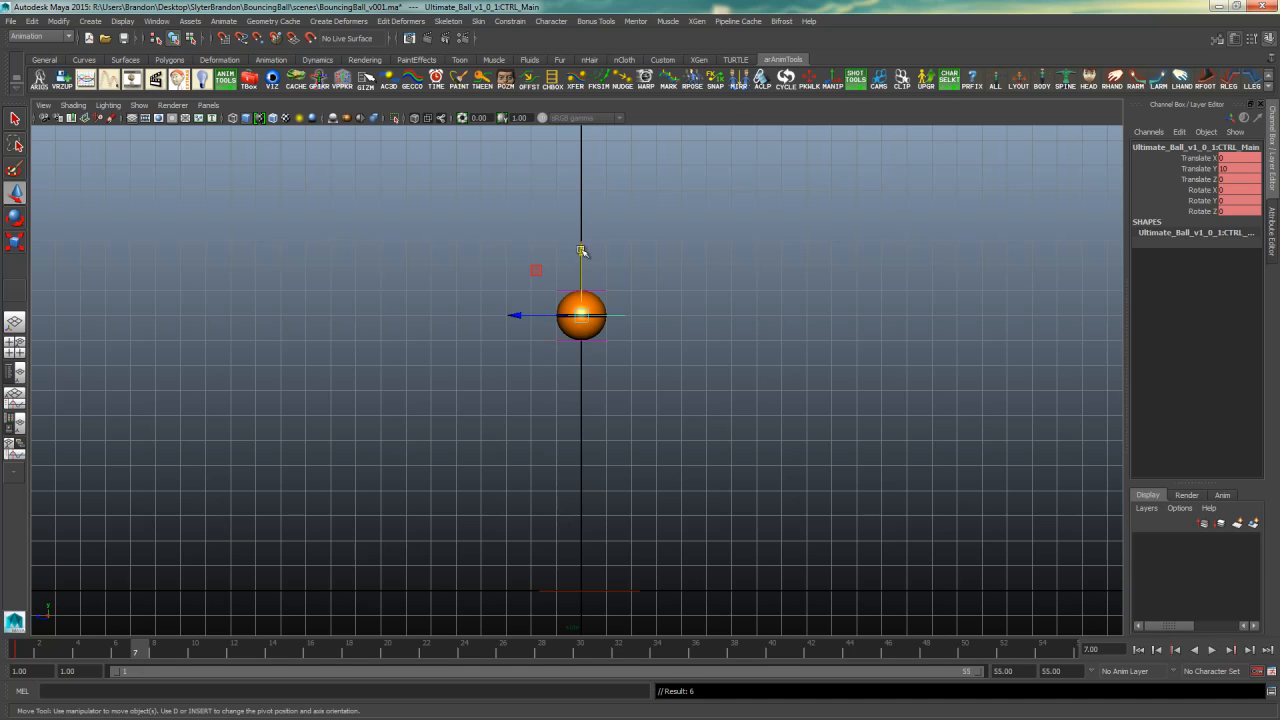
drag(580, 251, 626, 502)
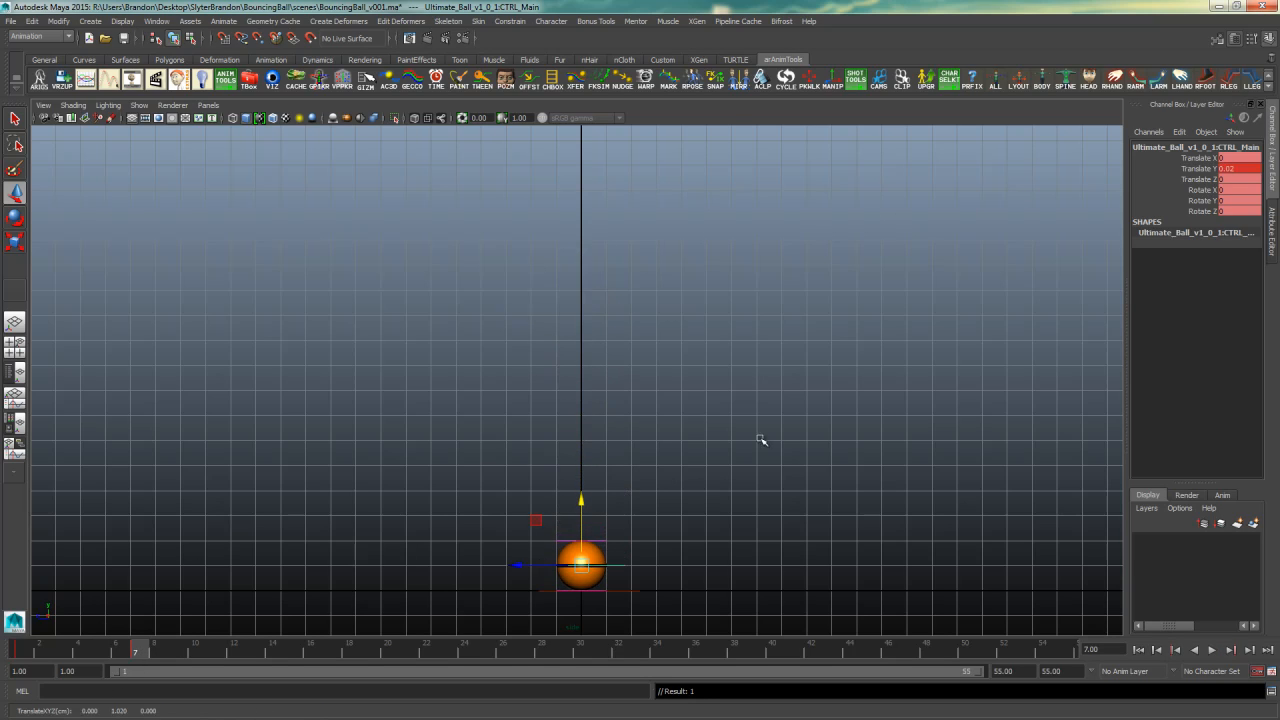
double_click(1238, 168)
text(0)
key(Return)
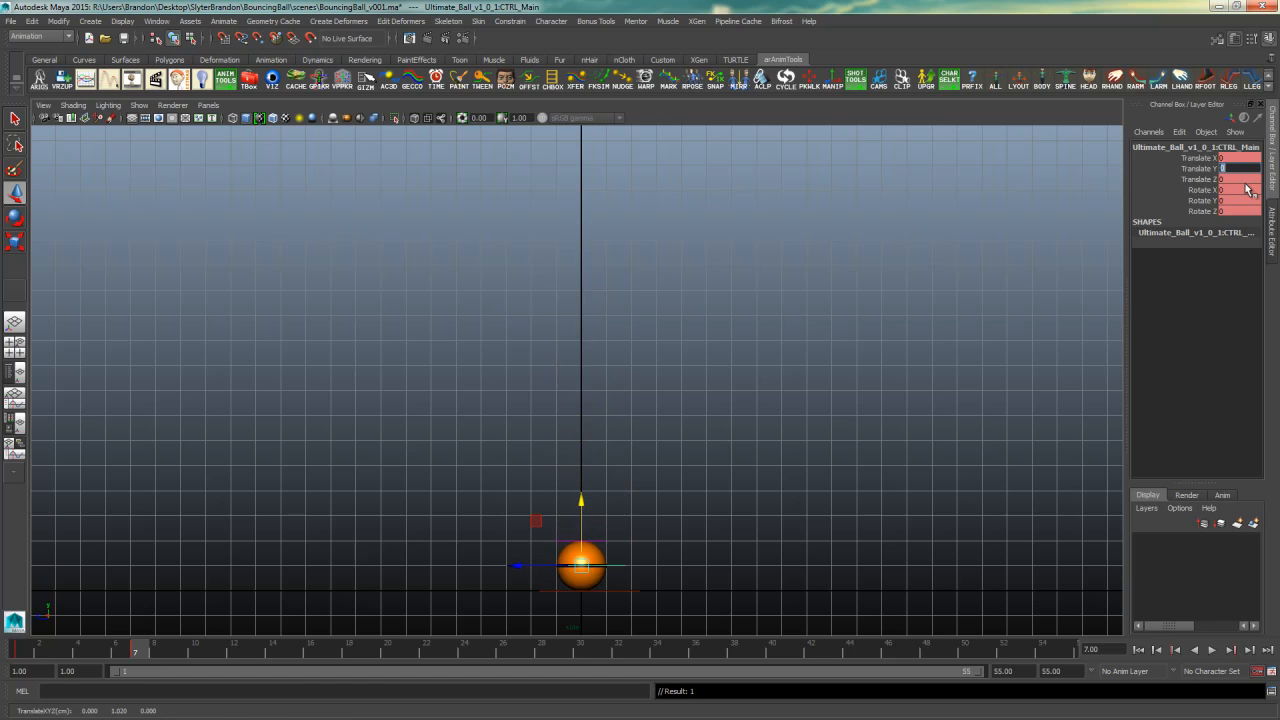
Scrub and play the timeline between frames 1 and 8 to review the ball's fall to the ground
drag(28, 652, 134, 668)
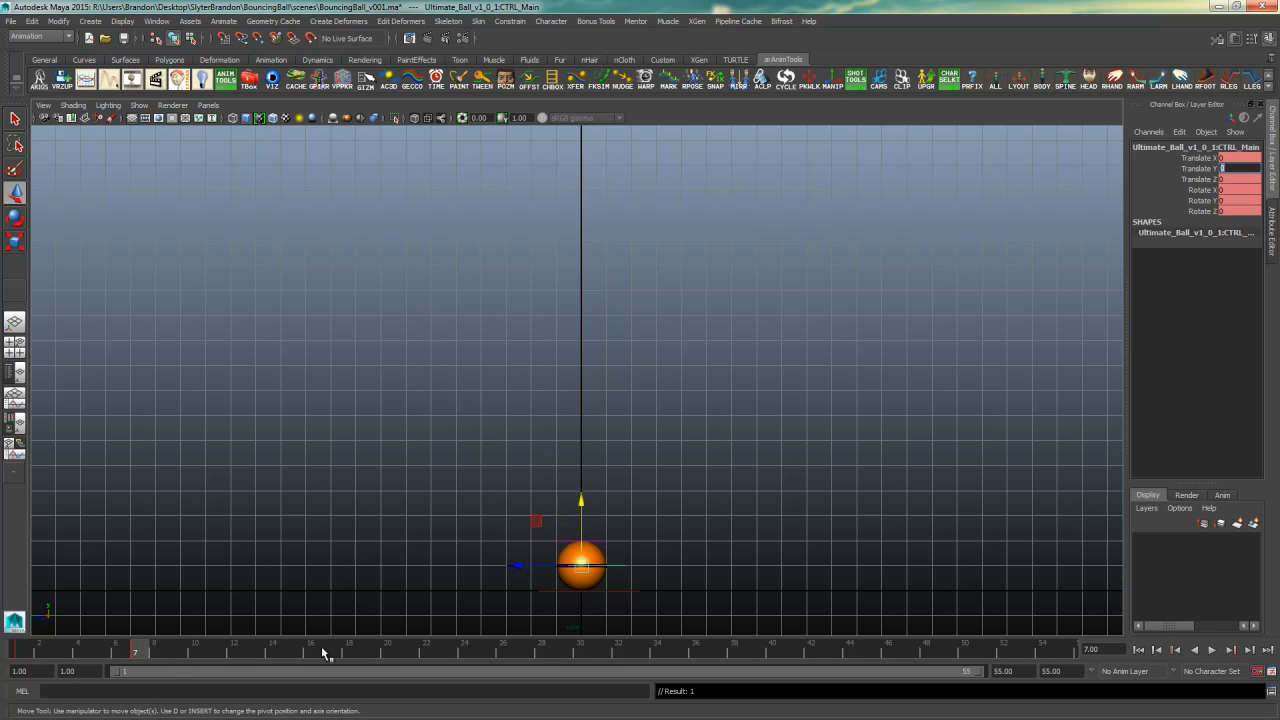
key(alt+v)
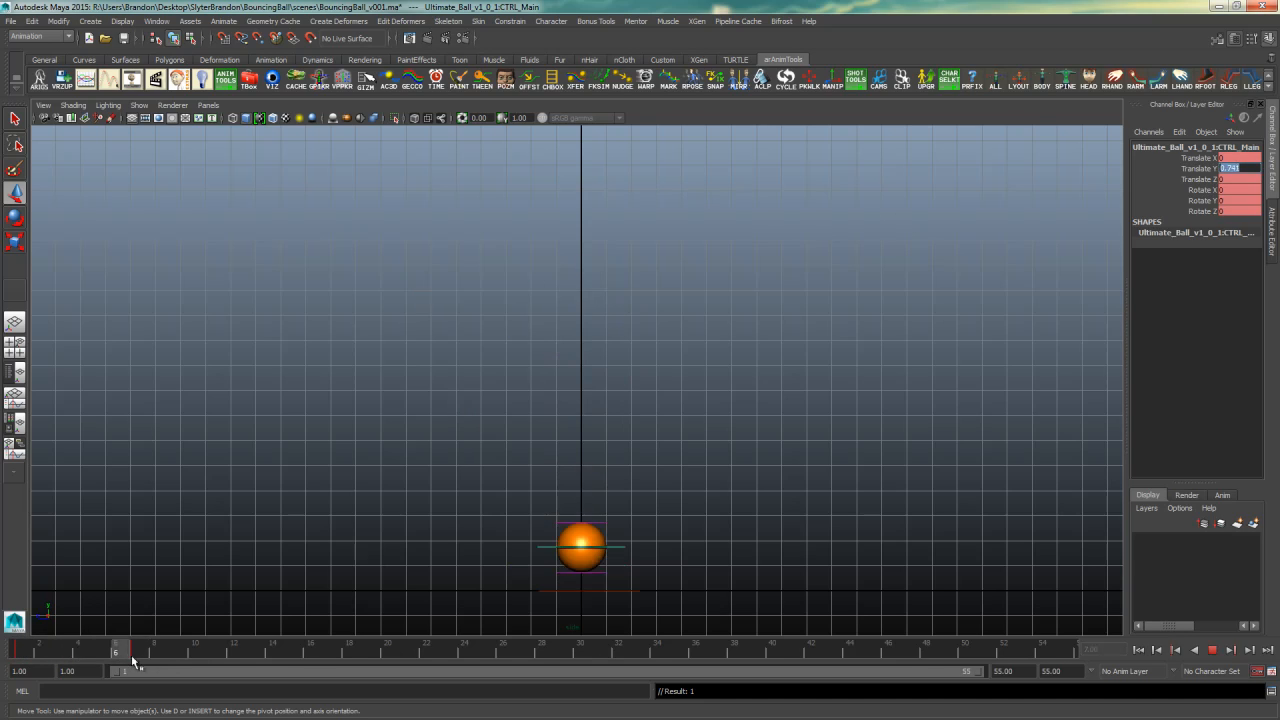
click(12, 650)
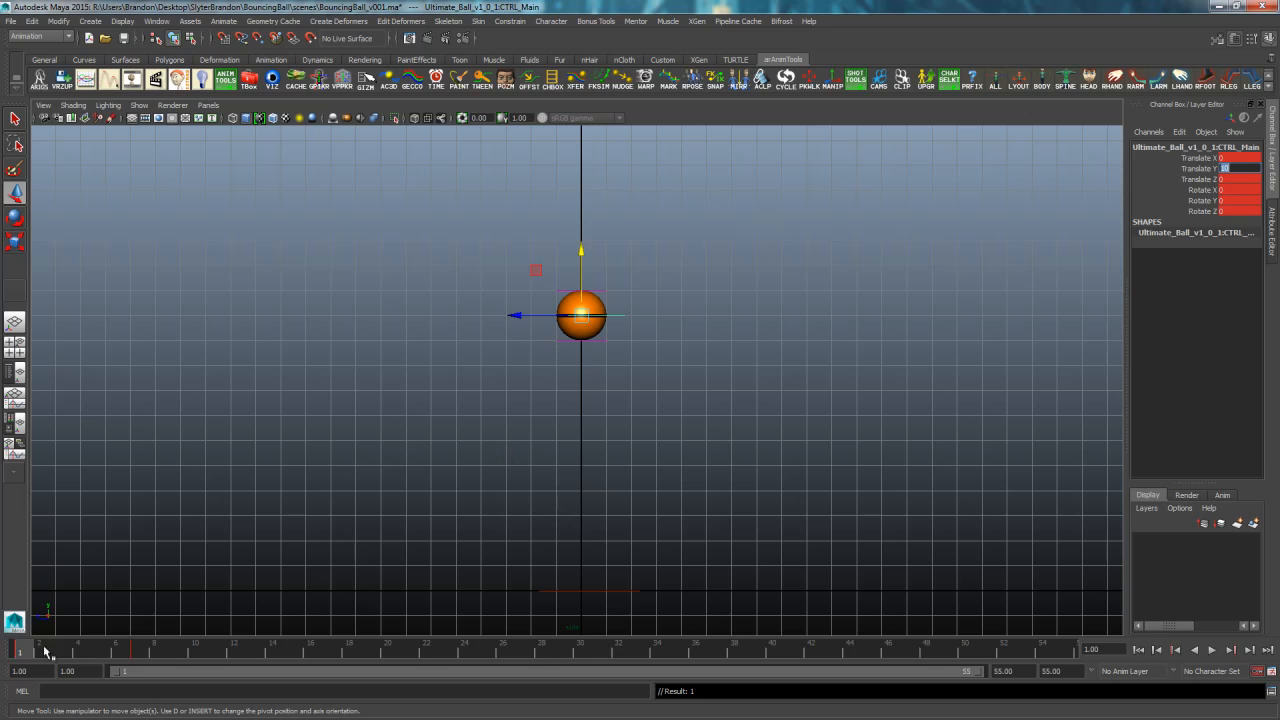
key(alt+v)
drag(66, 648, 157, 648)
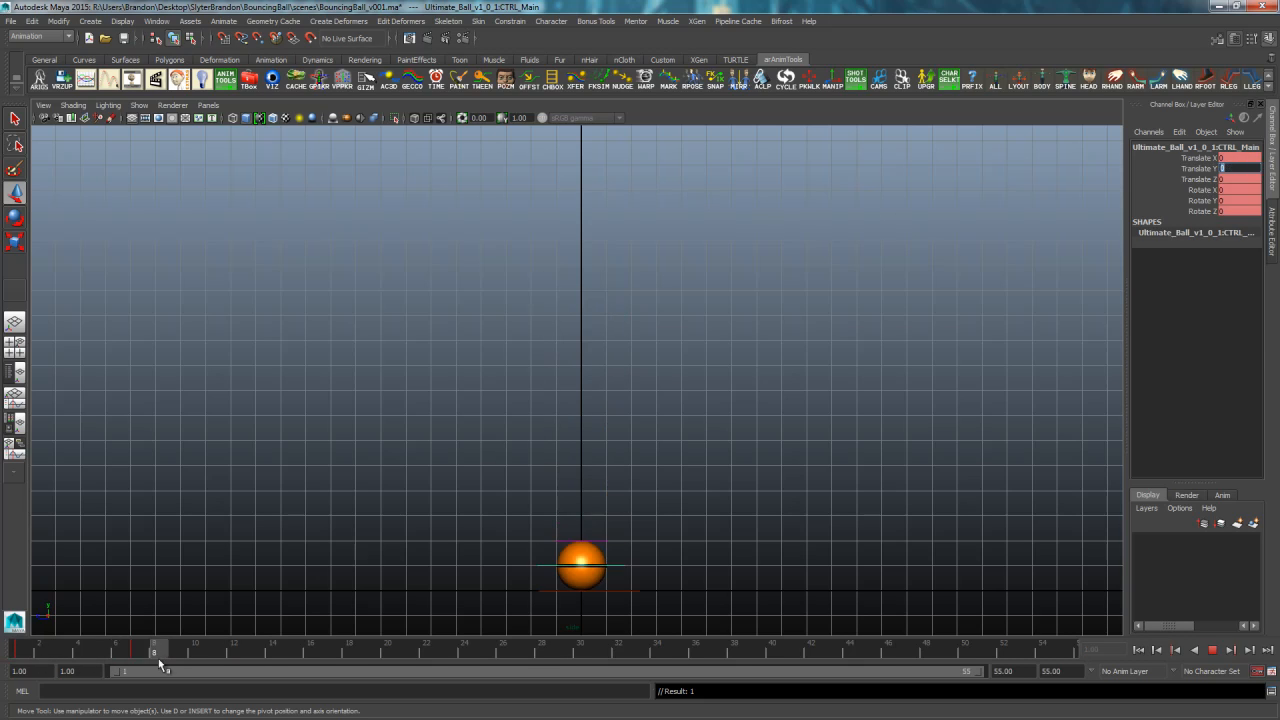
click(133, 652)
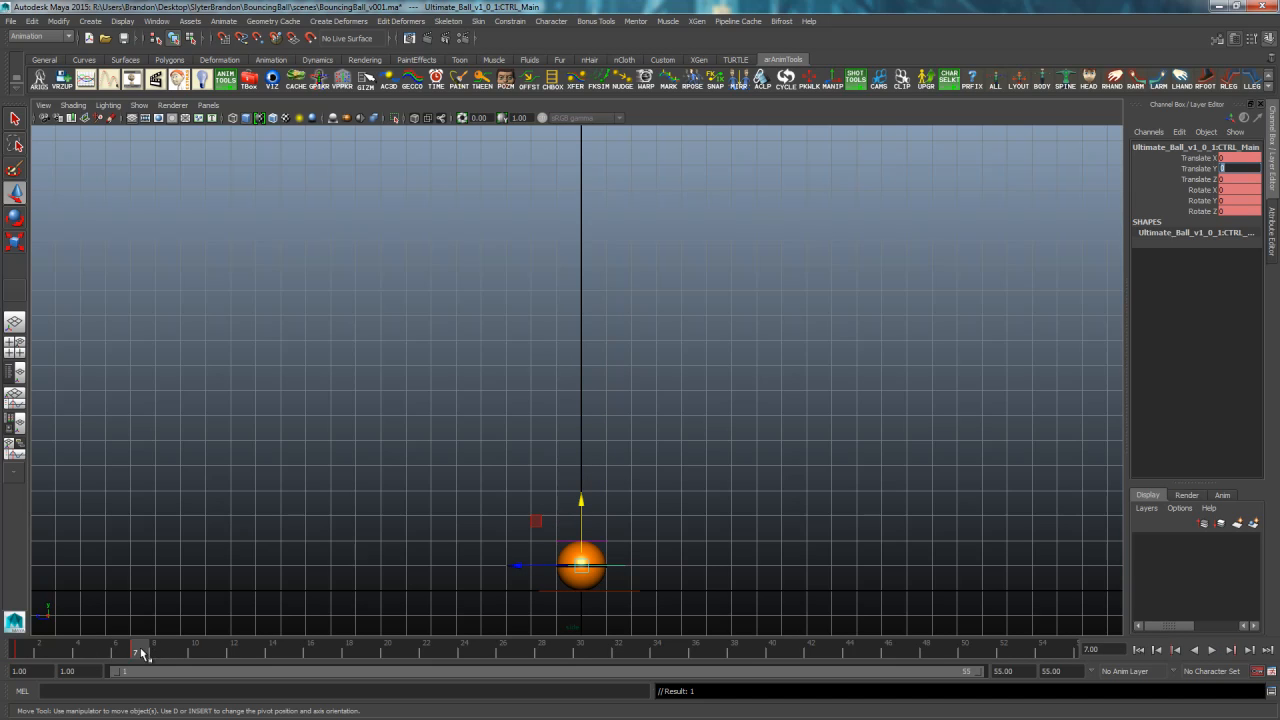
key(alt+v)
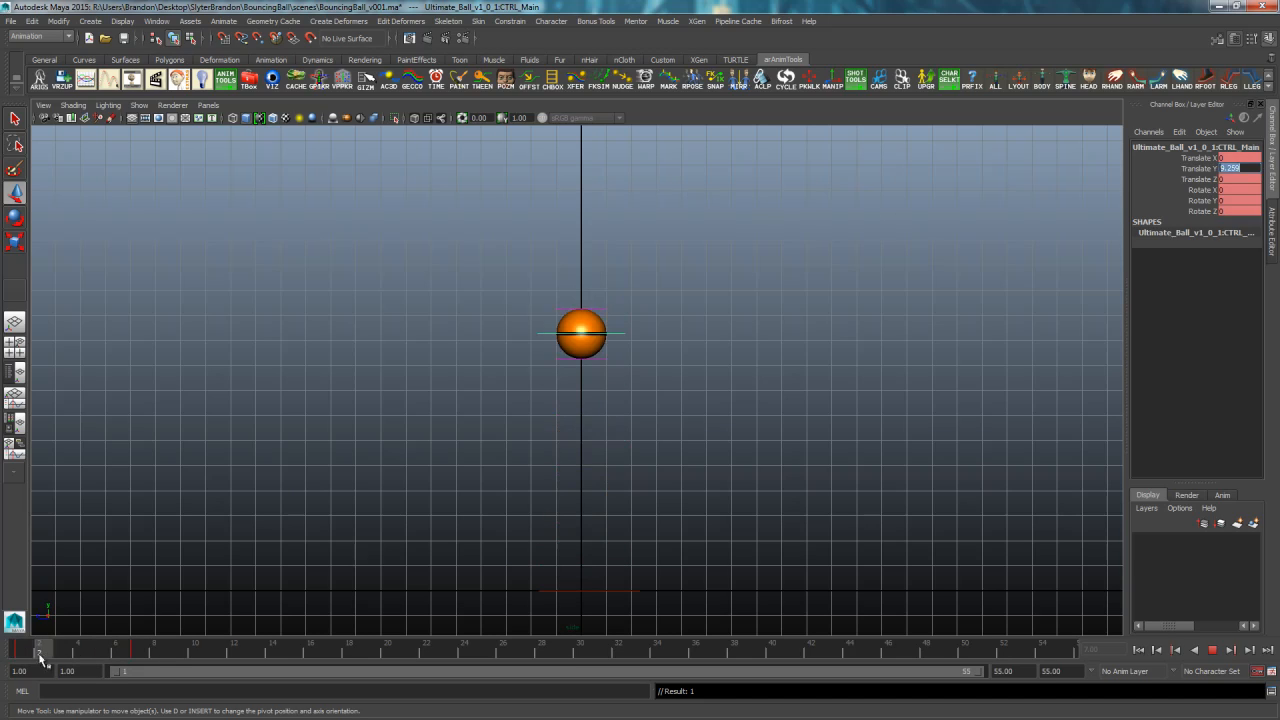
click(137, 656)
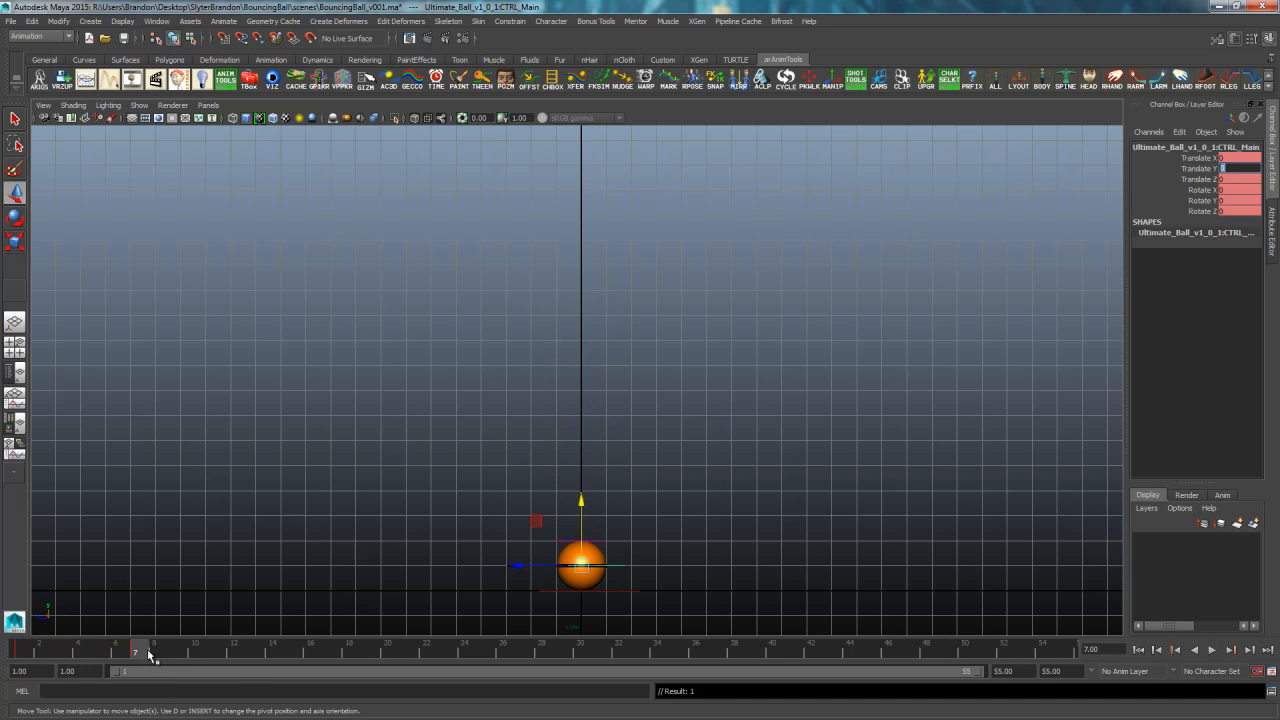
key(alt+v)
drag(243, 656, 137, 656)
key(alt+v)
mouse_move(139, 653)
mouse_down()
mouse_move(253, 660)
mouse_move(118, 663)
mouse_up()
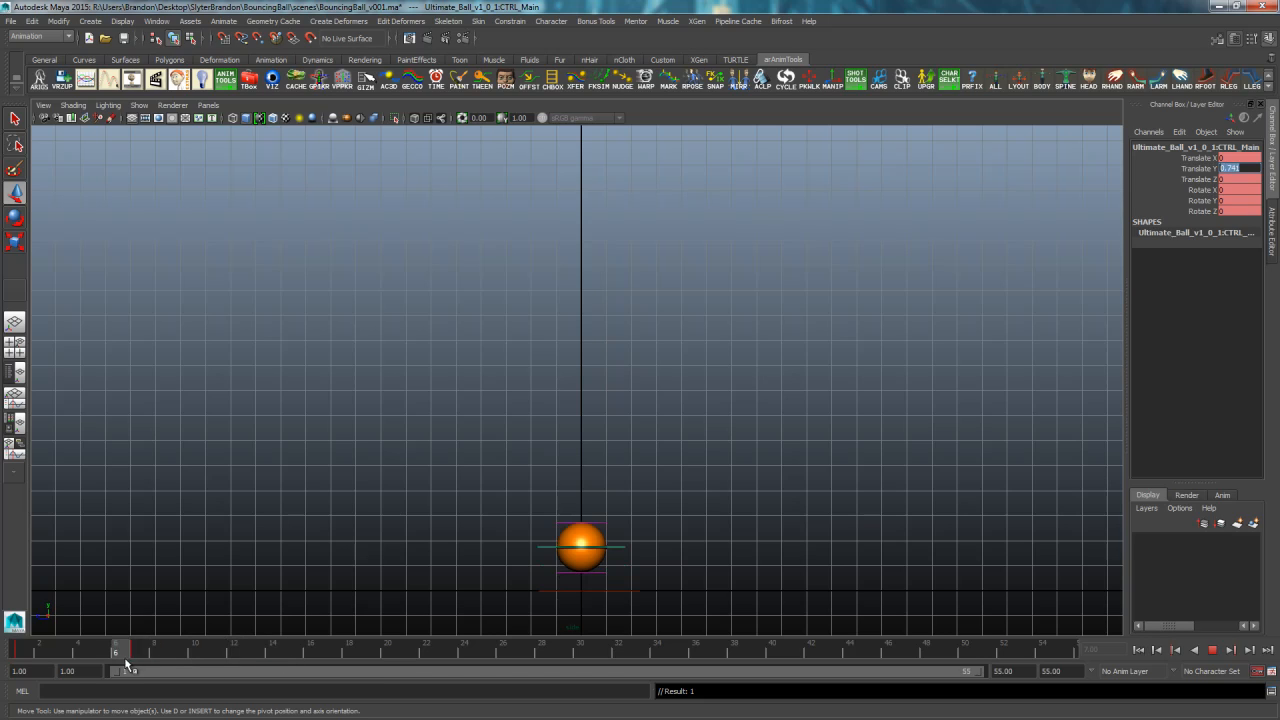
key(alt+v)
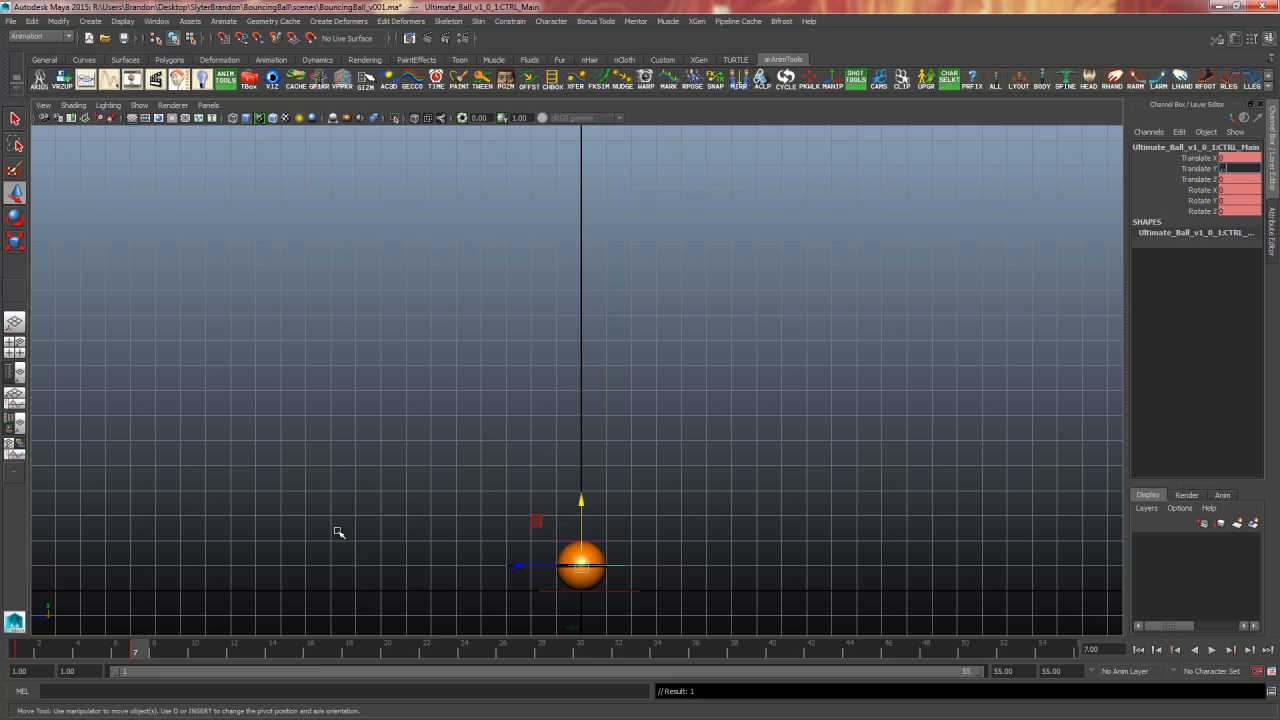
Leave the Translate Y field and flip repeatedly between the keys at frames 1 and 7 to compare the ball's poses
key(Return)
click(744, 418)
drag(646, 549, 614, 573)
key(comma)
key(period)
key(comma)
key(period)
key(comma)
key(period)
key(comma)
key(period)
key(comma)
key(period)
key(comma)
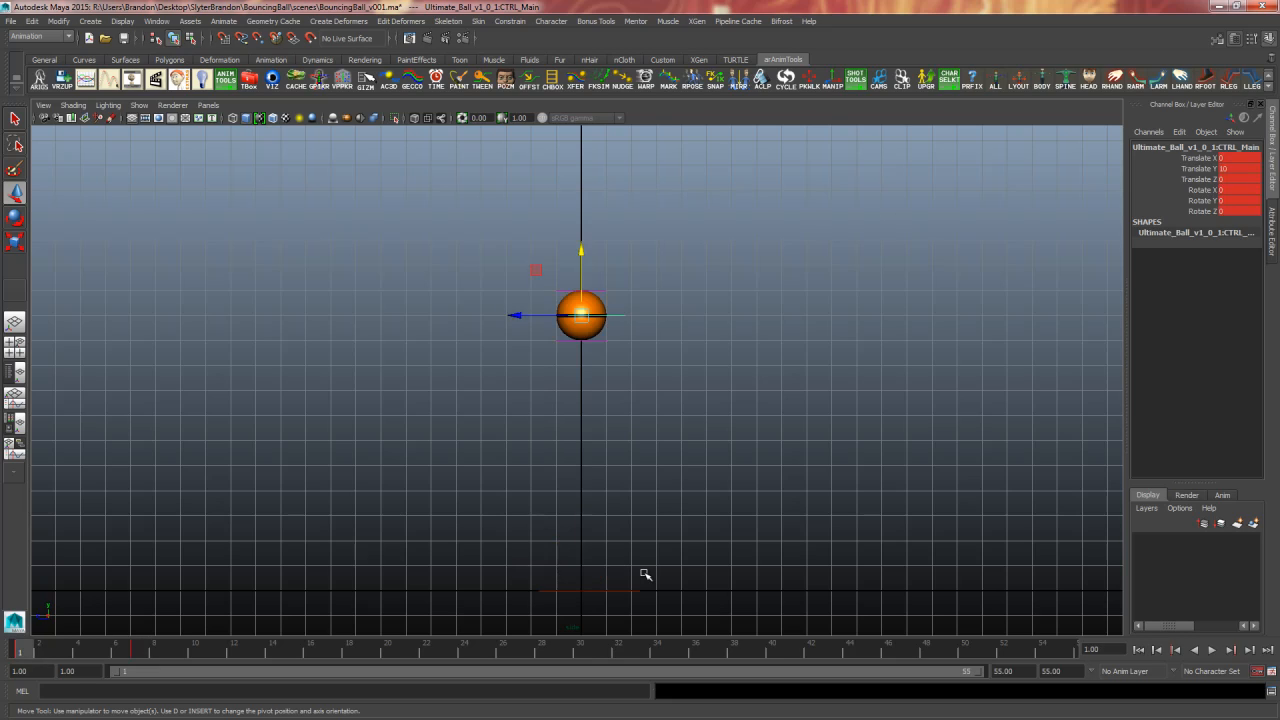
key(period)
key(comma)
key(period)
key(comma)
key(period)
key(comma)
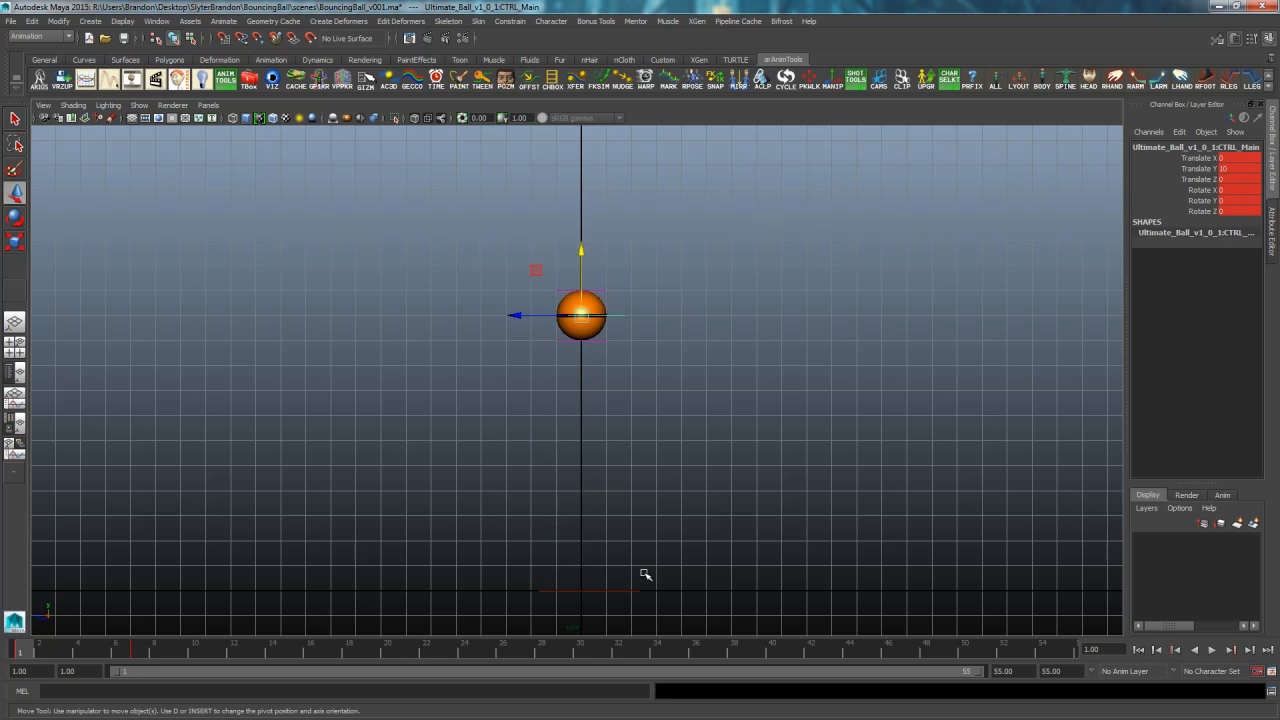
key(period)
key(comma)
key(period)
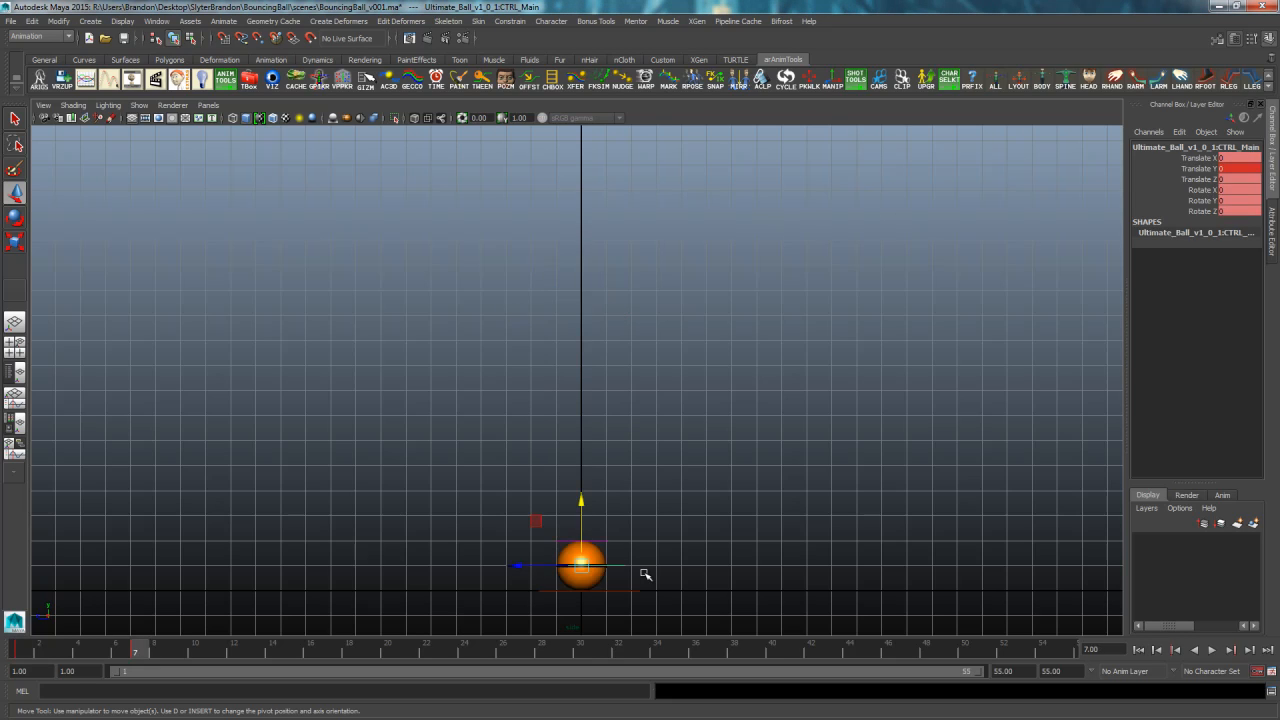
key(comma)
key(period)
key(comma)
key(period)
key(comma)
key(period)
key(comma)
key(period)
key(comma)
key(period)
key(comma)
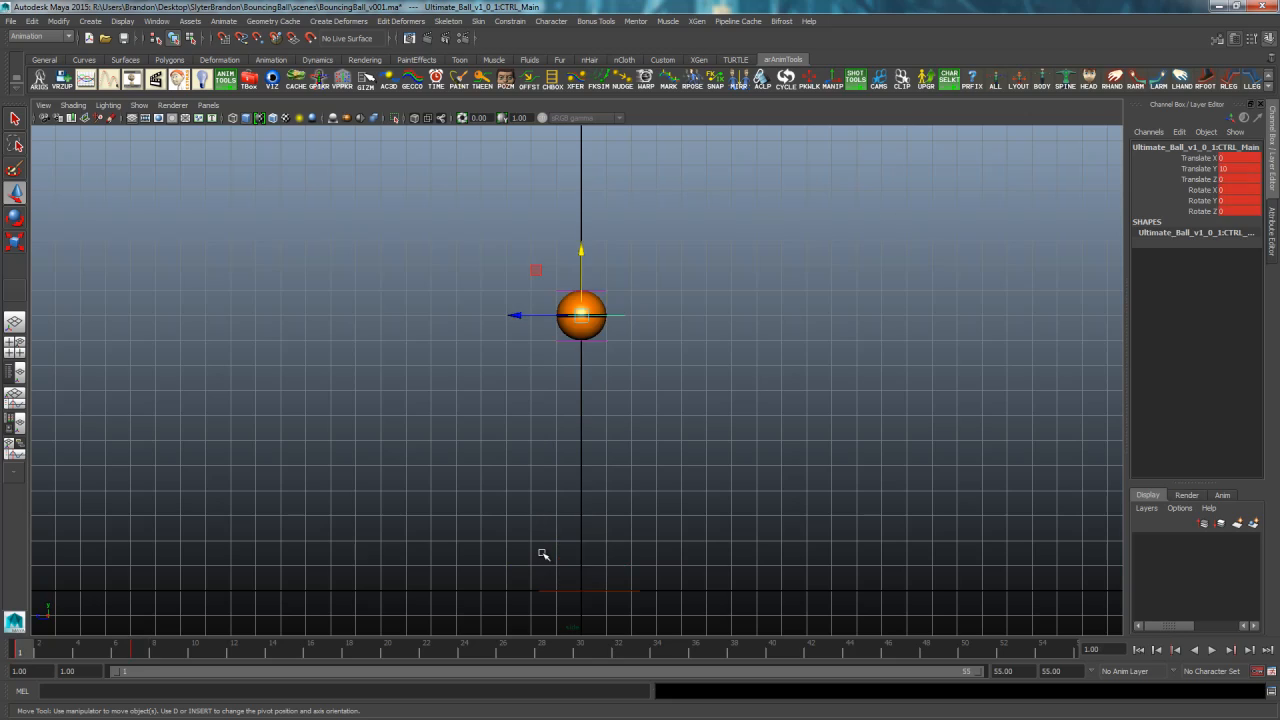
key(period)
key(comma)
key(period)
key(comma)
key(period)
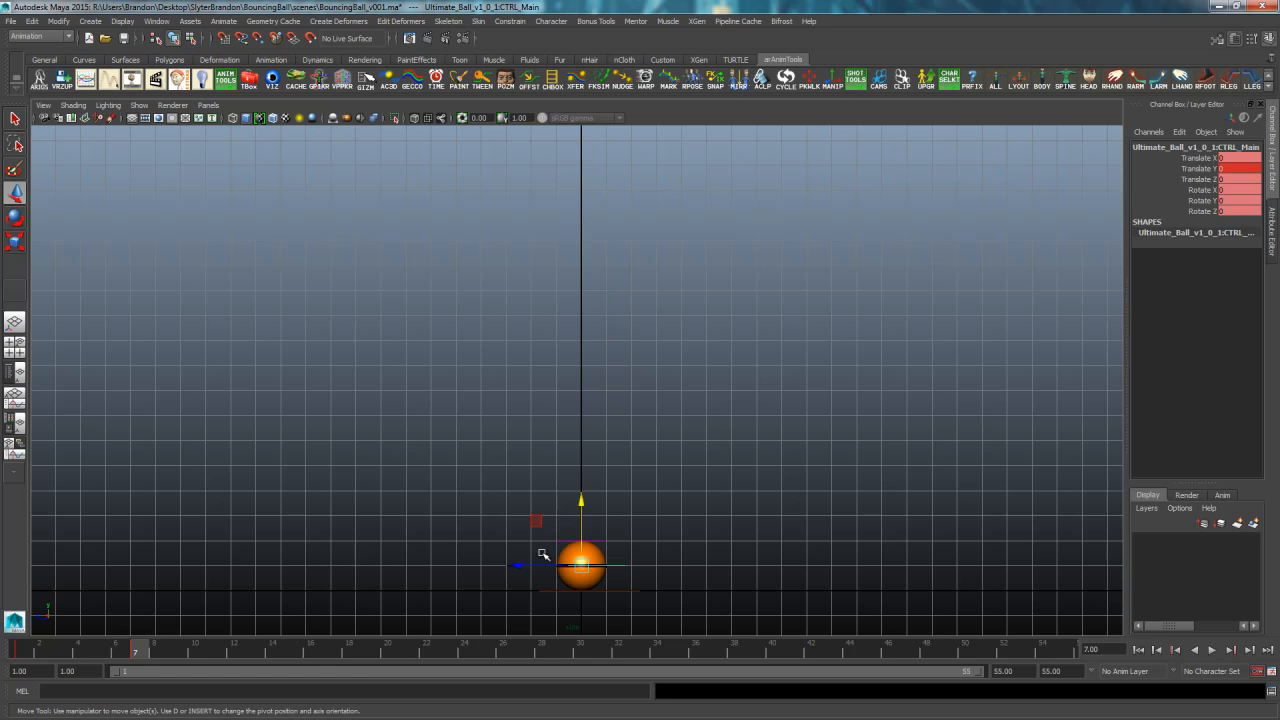
key(comma)
key(period)
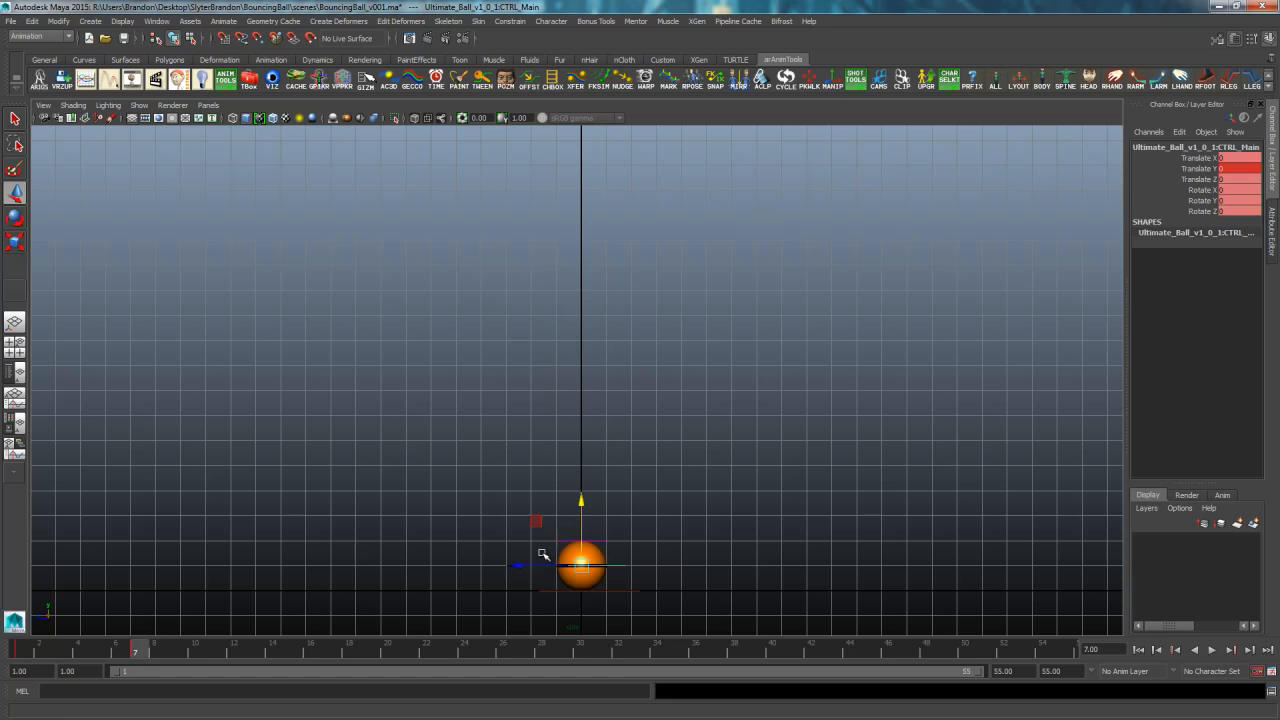
key(comma)
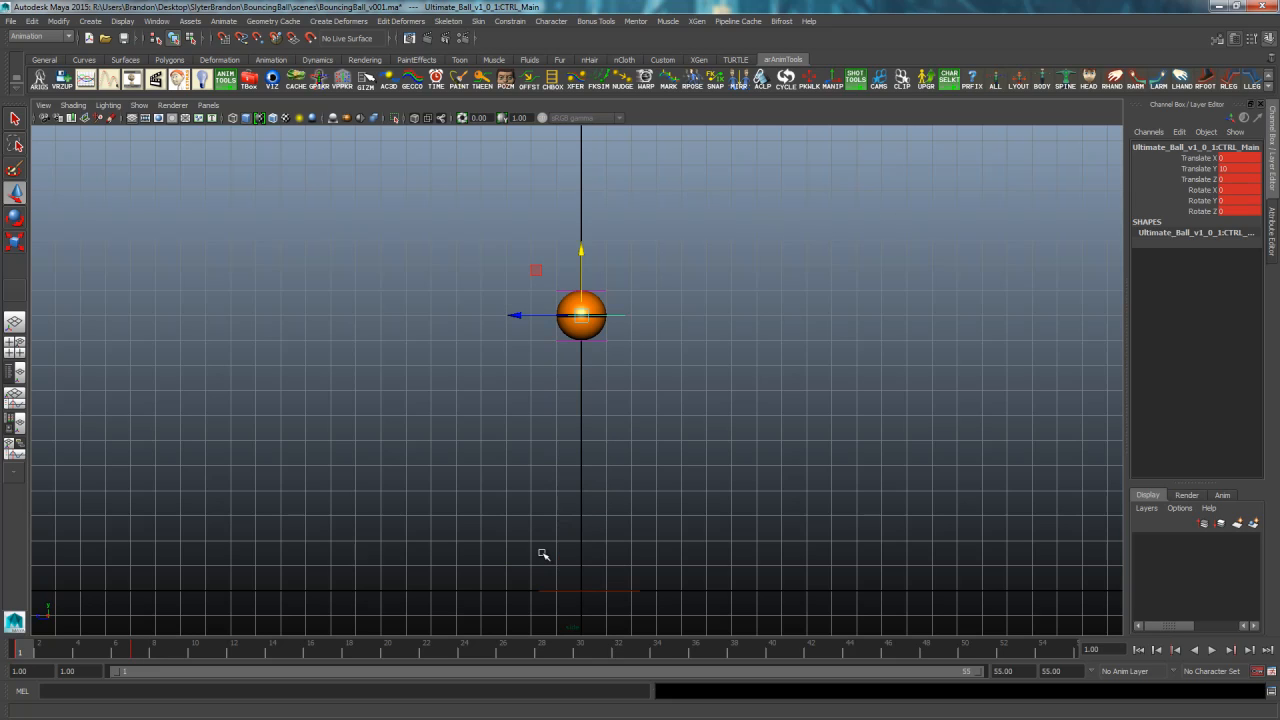
Step through the ball's fall one frame at a time from frame 1 to frame 8
key(alt+period)
key(alt+period)
key(alt+period)
key(alt+period)
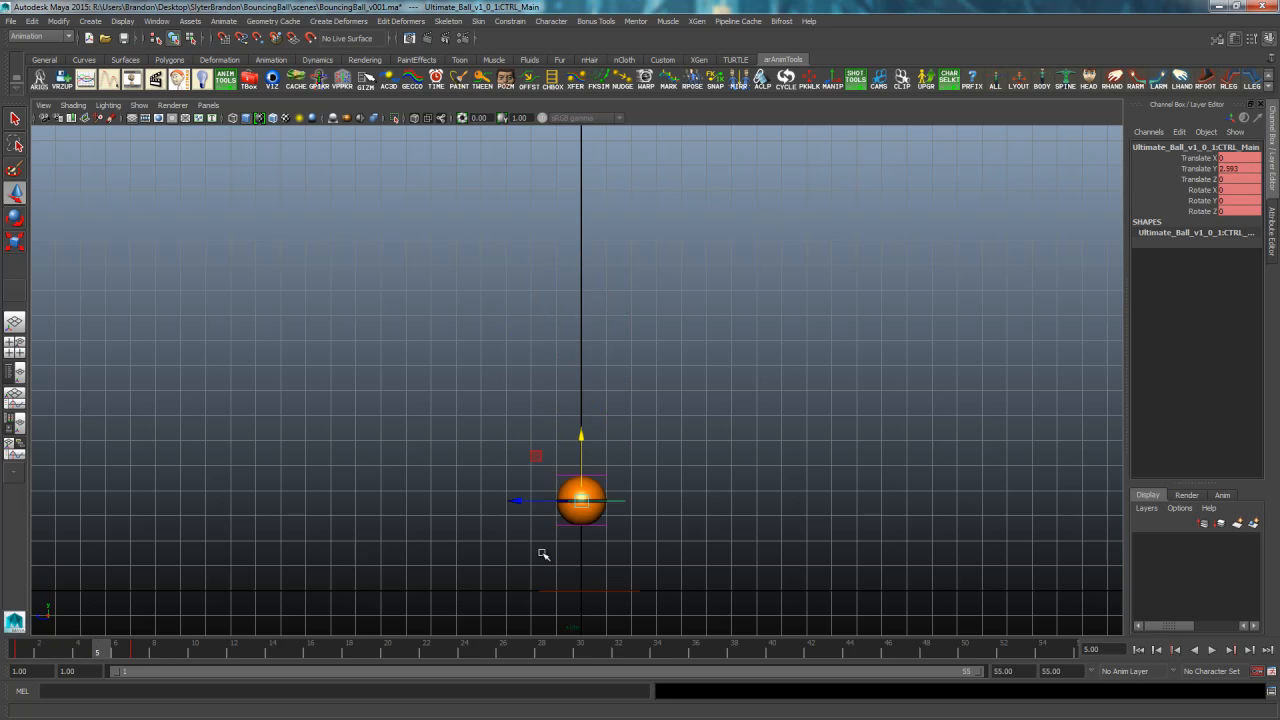
key(alt+period)
key(alt+period)
key(alt+period)
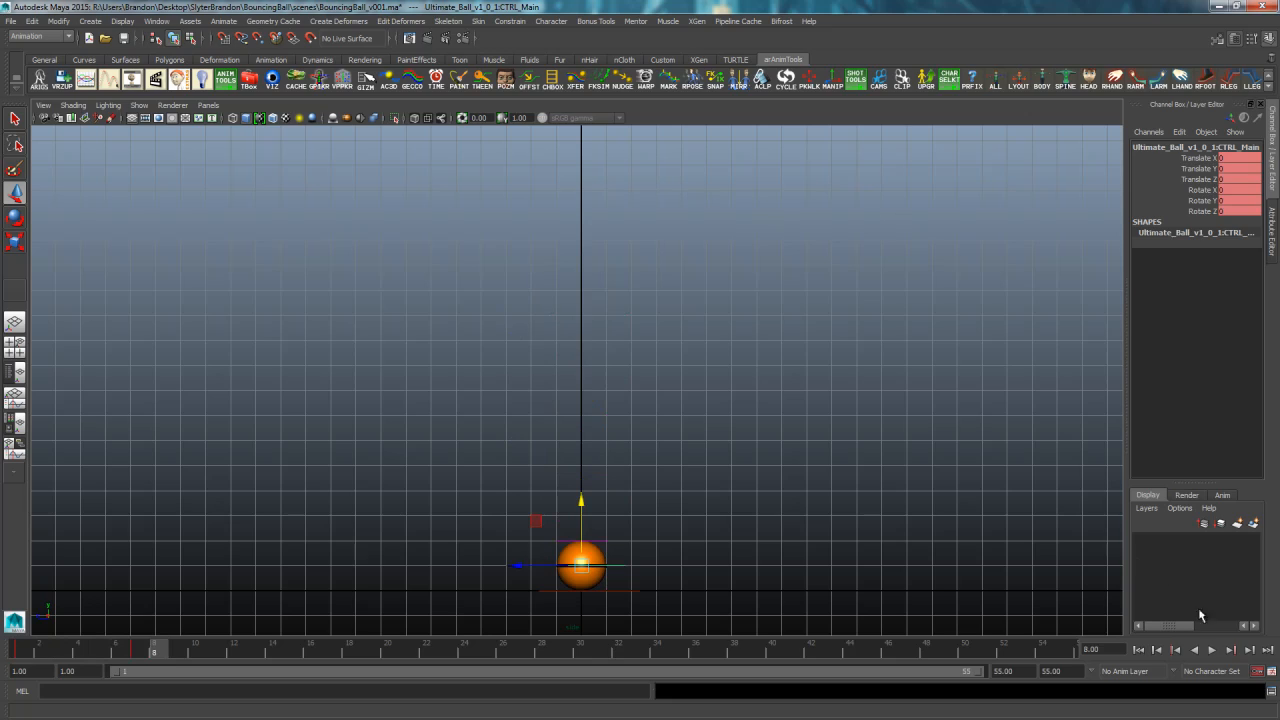
Try the playback navigation: jump to the timeline's end and start, step through single frames and keys, and finish on frame 1
click(1268, 650)
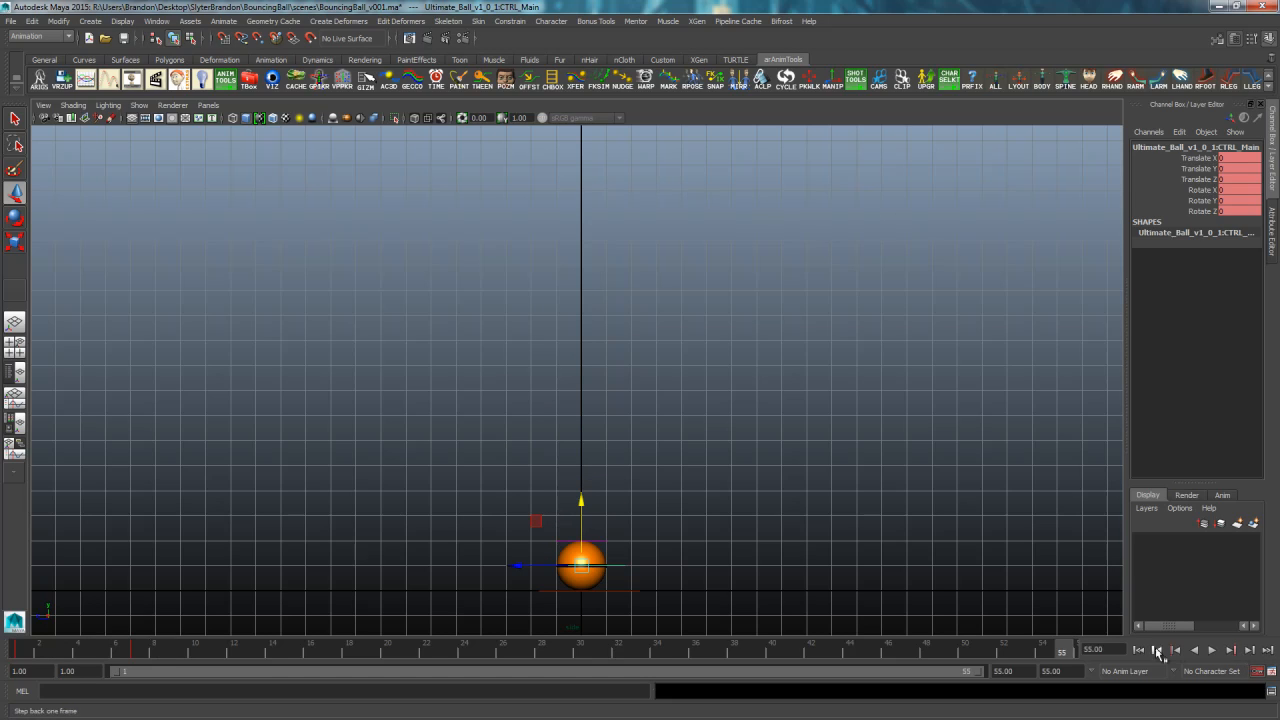
click(1138, 650)
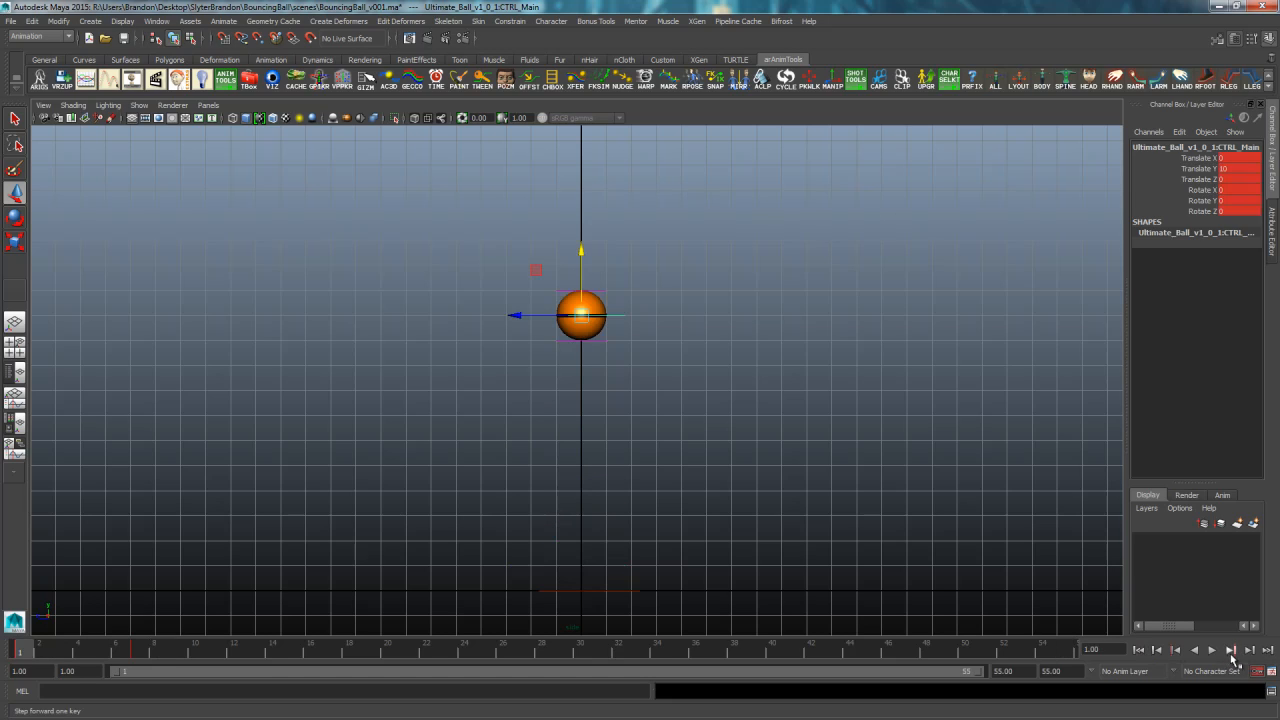
click(1231, 650)
click(1251, 650)
click(1251, 650)
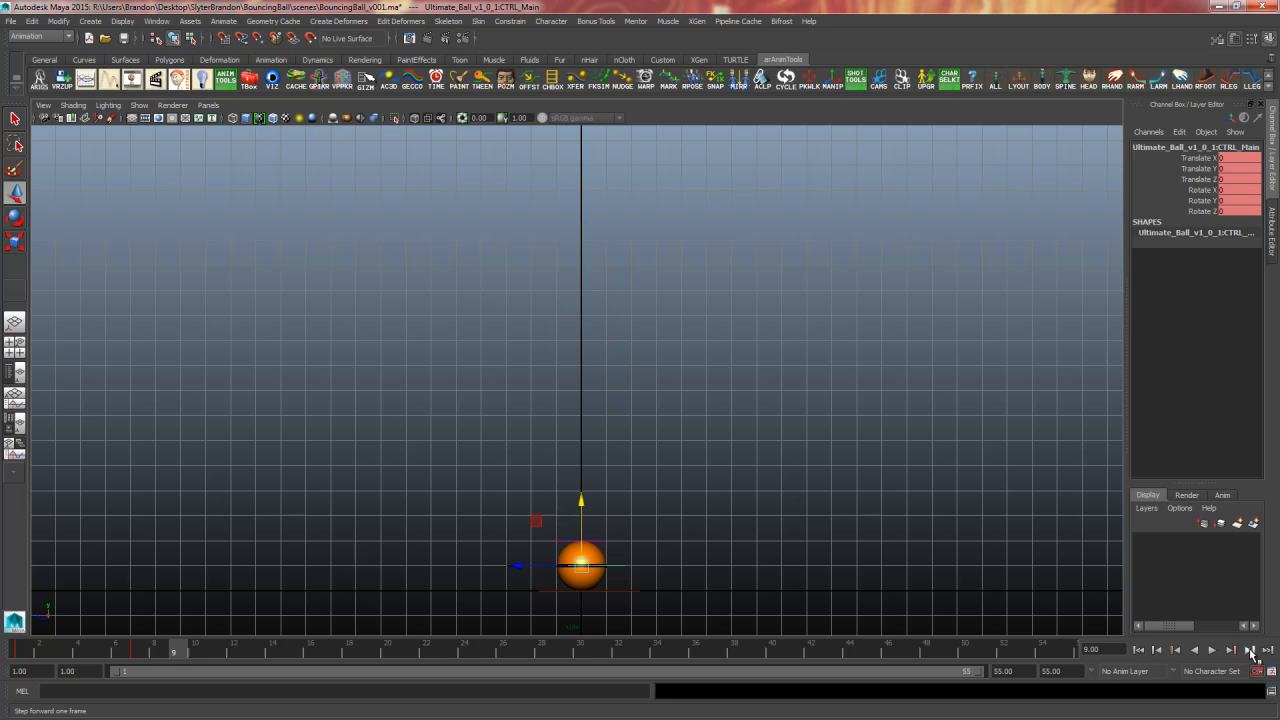
click(1251, 650)
click(1251, 650)
click(1251, 650)
click(1251, 650)
click(1157, 650)
click(1157, 650)
click(1157, 650)
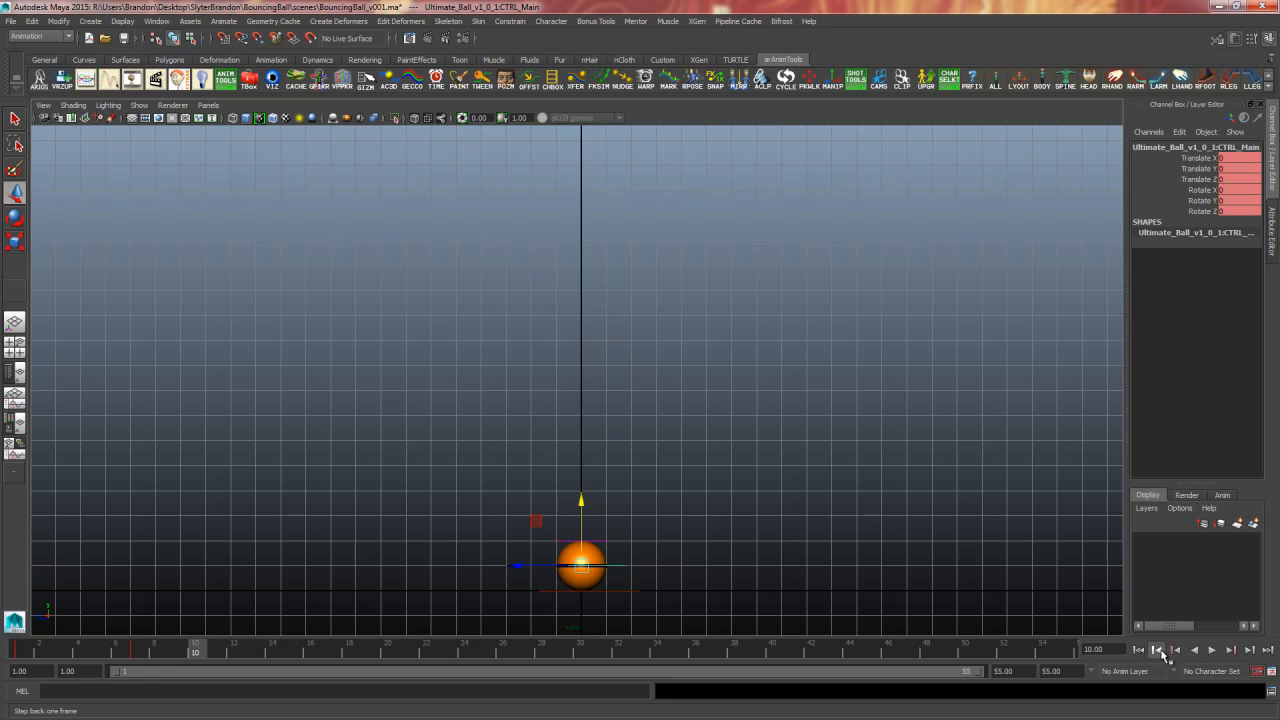
click(1157, 650)
click(1157, 650)
click(1157, 650)
click(1157, 650)
click(1251, 650)
click(1251, 650)
click(1251, 650)
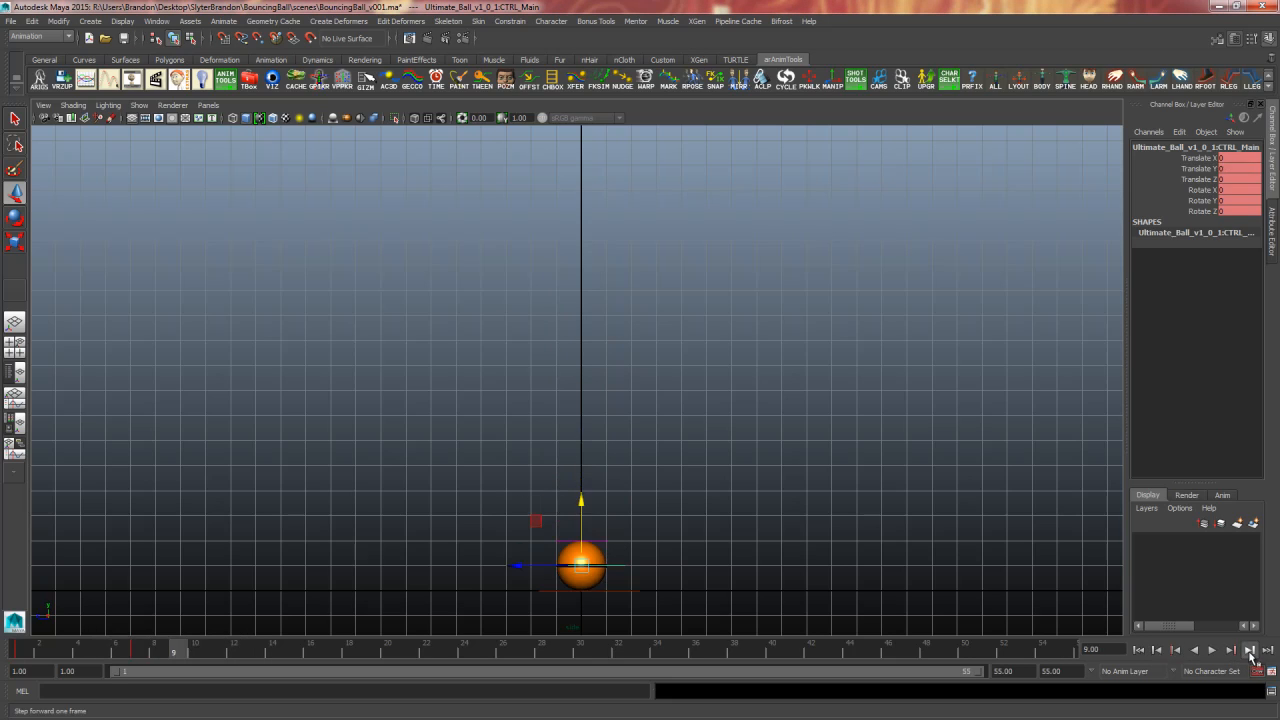
click(1251, 650)
click(1251, 650)
click(1251, 650)
click(1250, 652)
click(1250, 652)
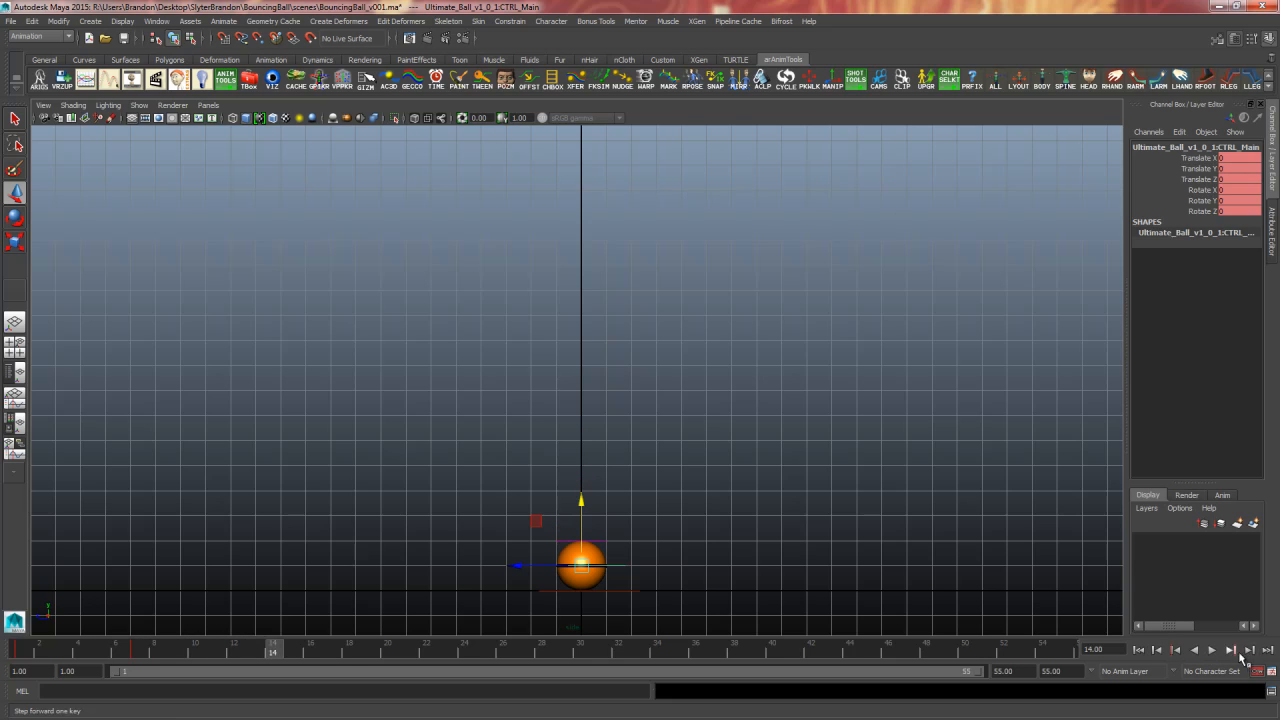
click(1250, 652)
click(1250, 652)
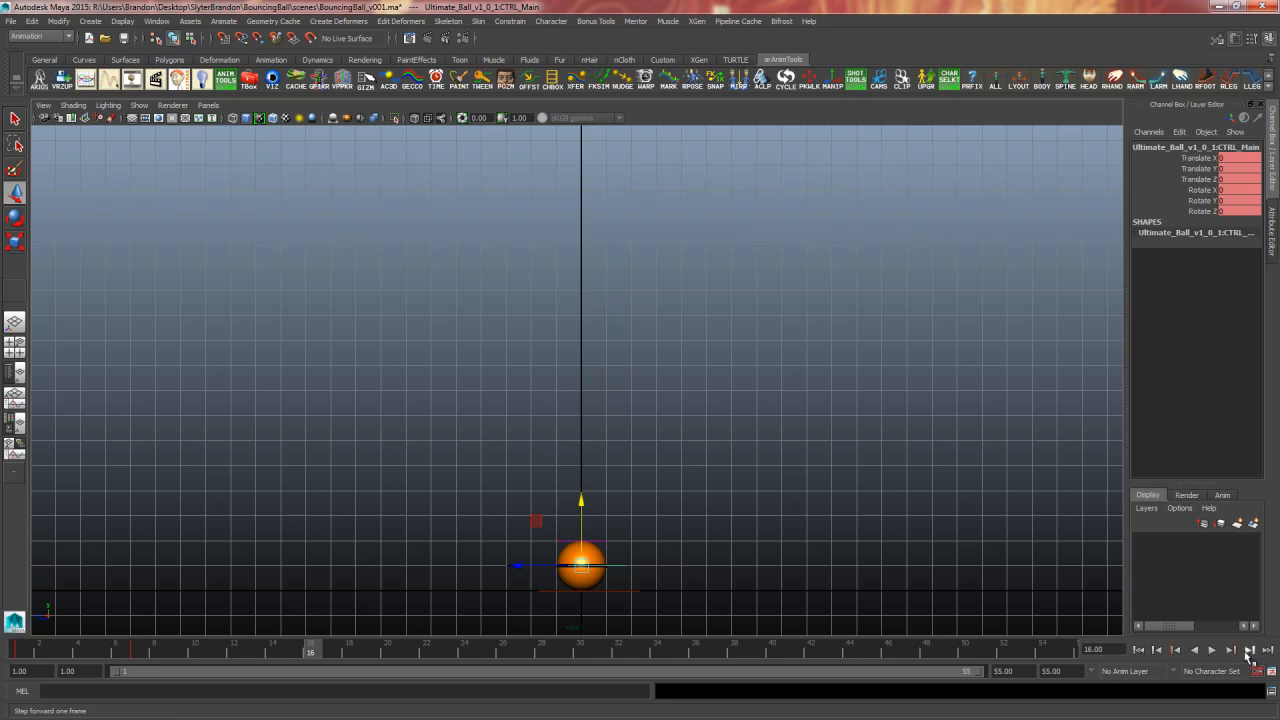
click(1250, 652)
click(1233, 651)
click(1159, 651)
click(1159, 651)
click(1159, 651)
click(1159, 651)
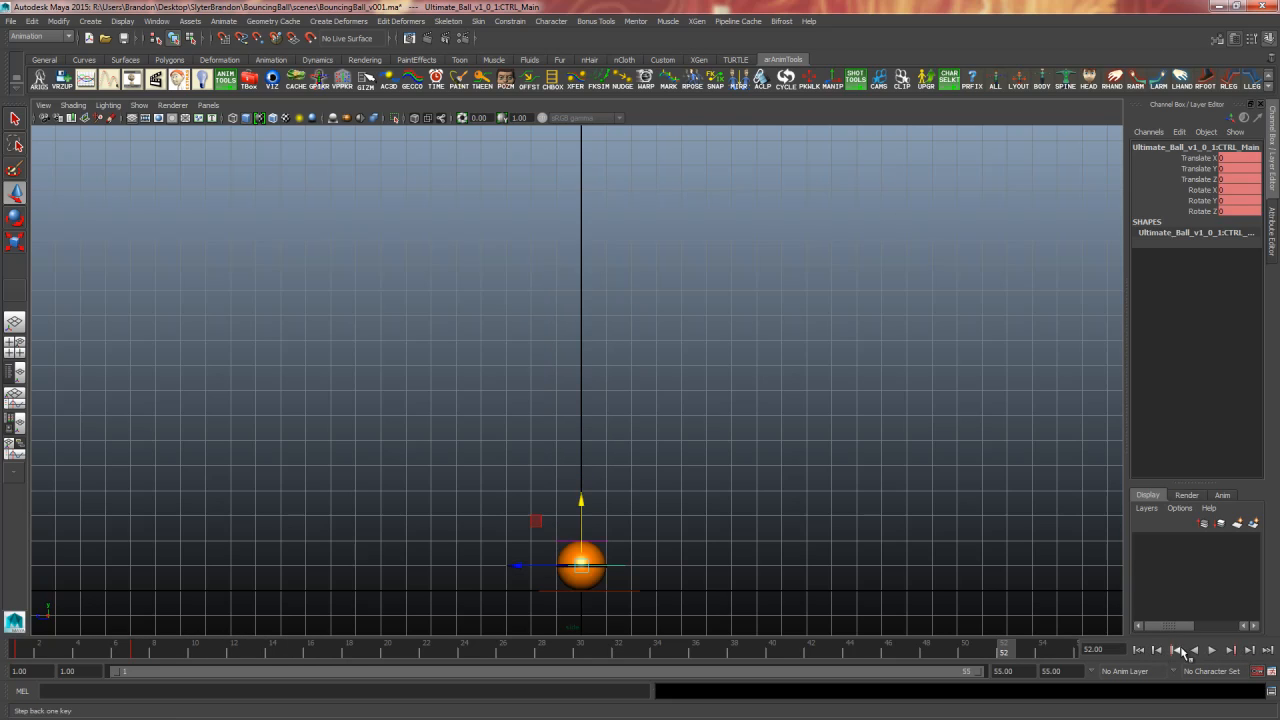
click(1180, 656)
click(1179, 657)
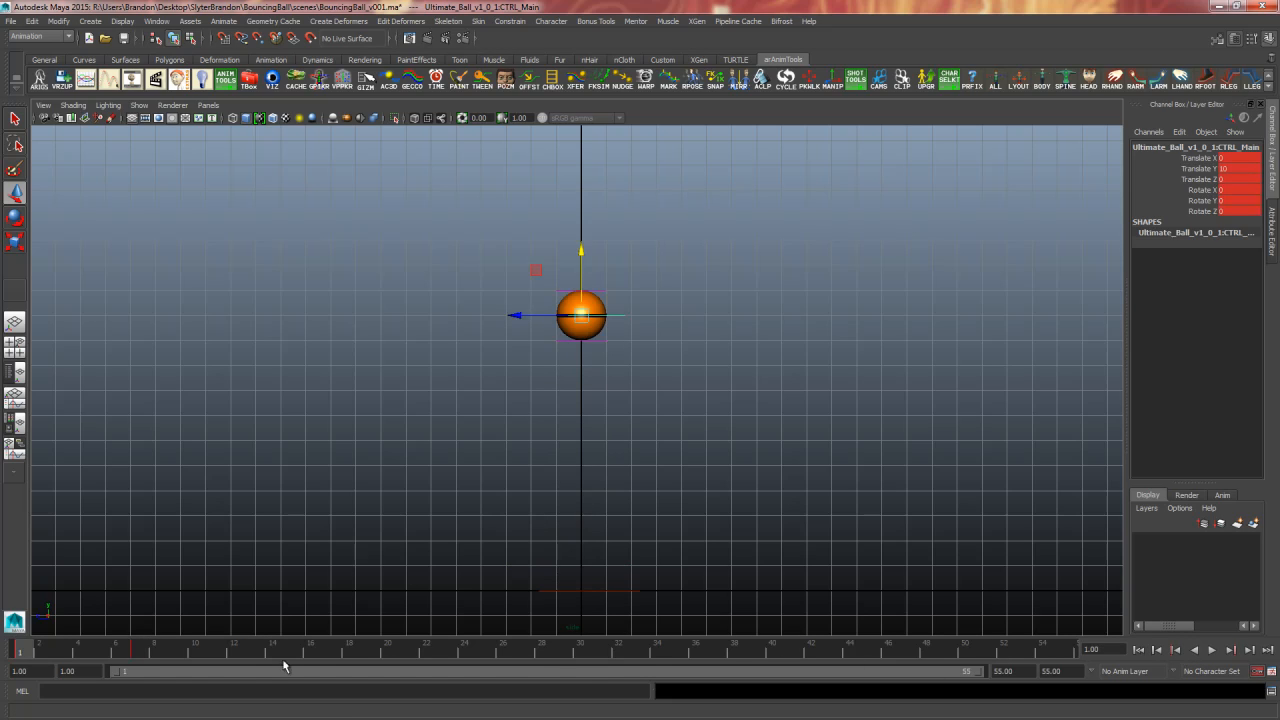
Advance from the frame 7 key to frame 13, raise the ball and key its Translate Y at 6
key(period)
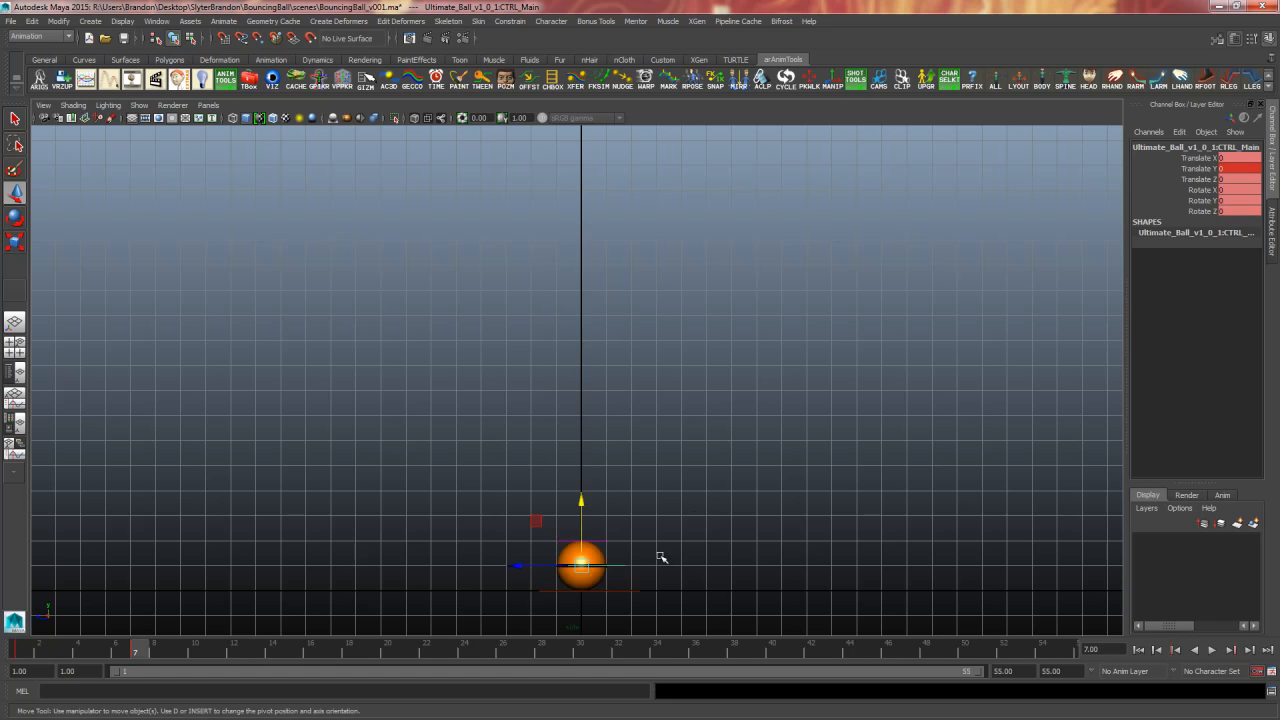
key(alt+v)
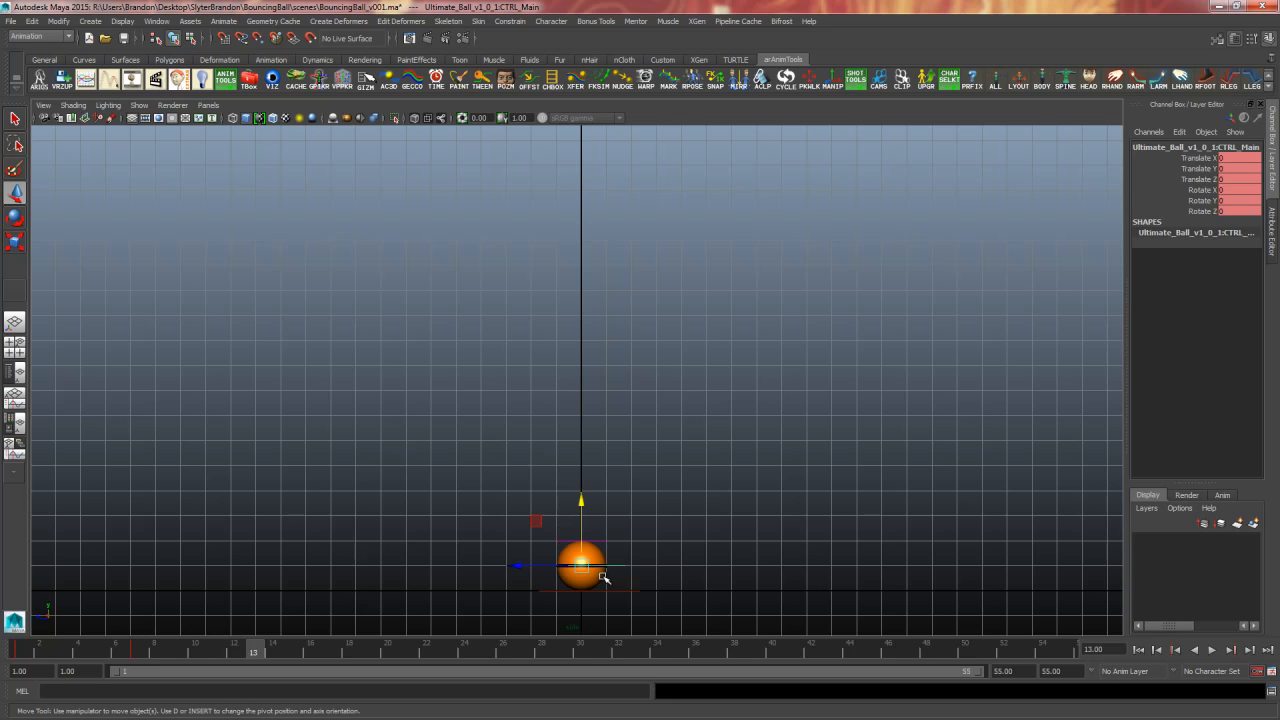
drag(585, 492, 595, 345)
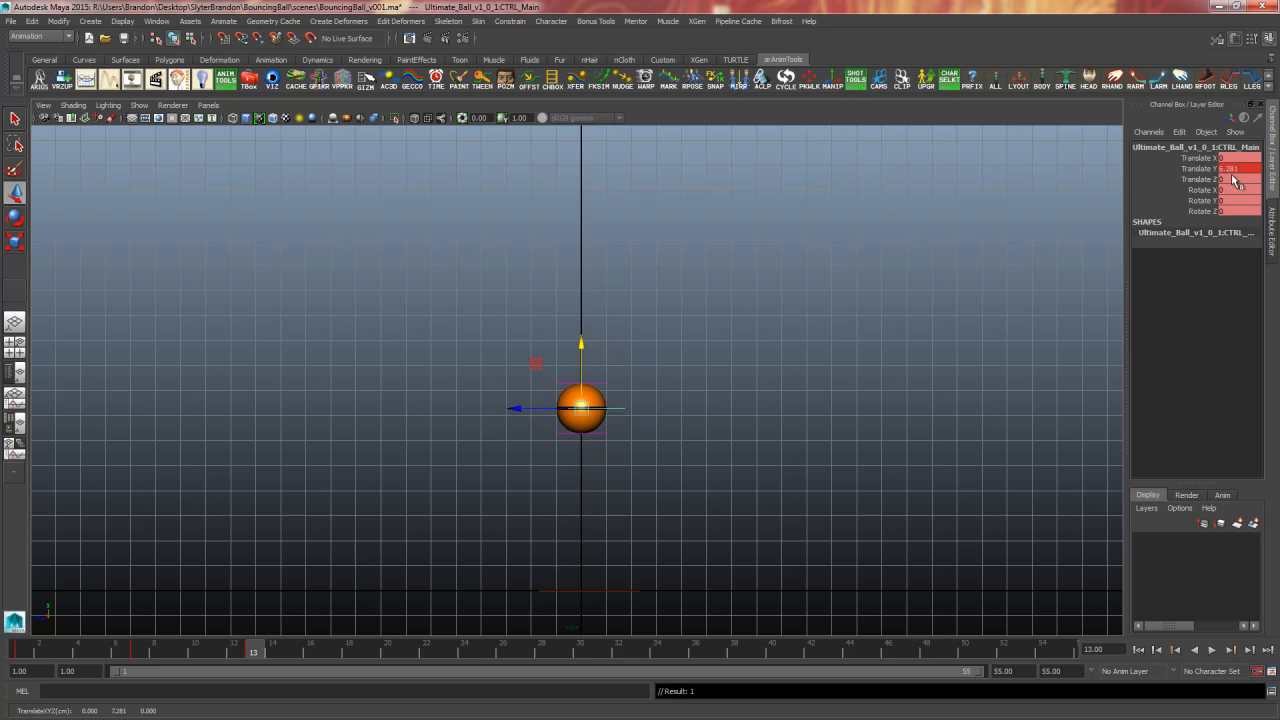
double_click(1238, 169)
text(6)
key(Return)
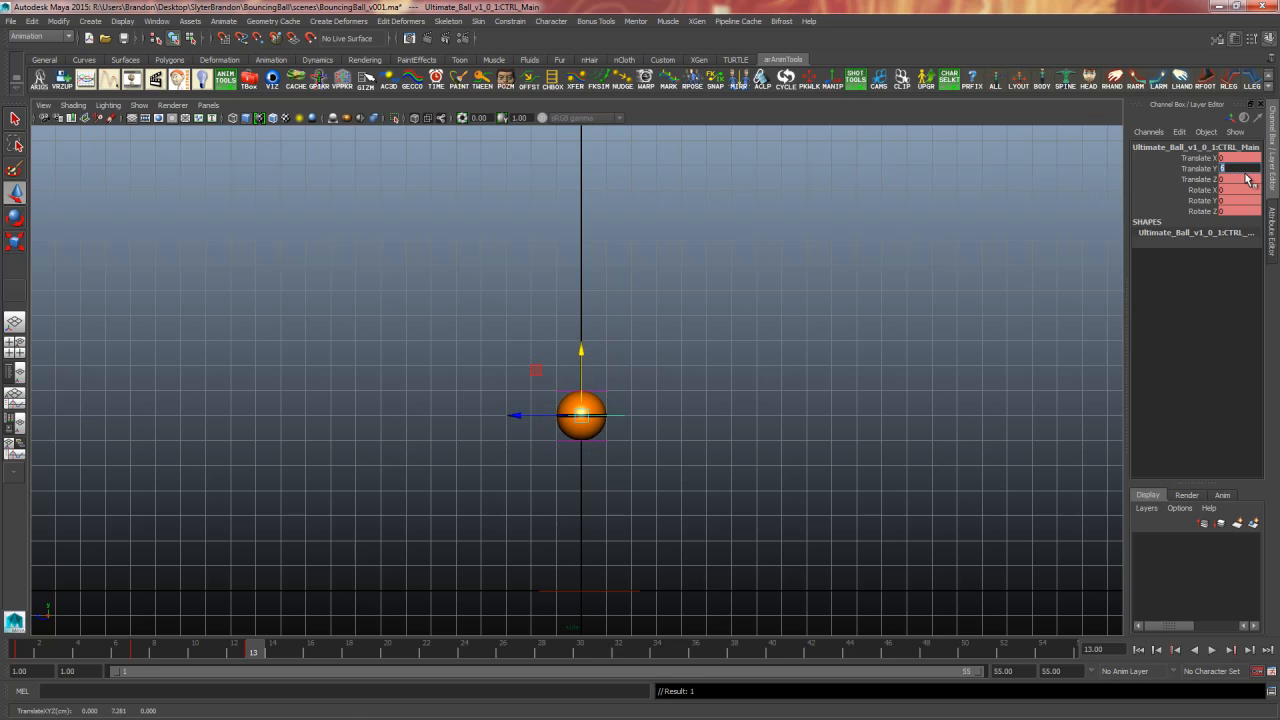
click(731, 385)
click(619, 419)
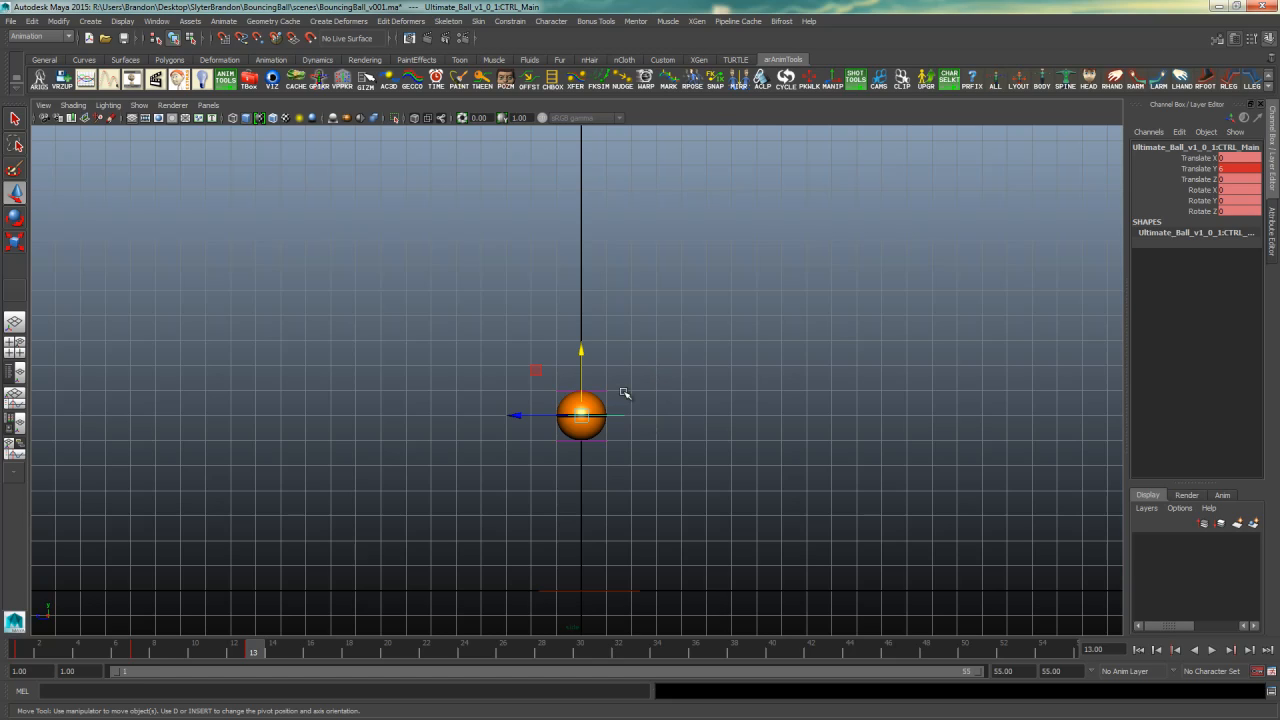
click(663, 412)
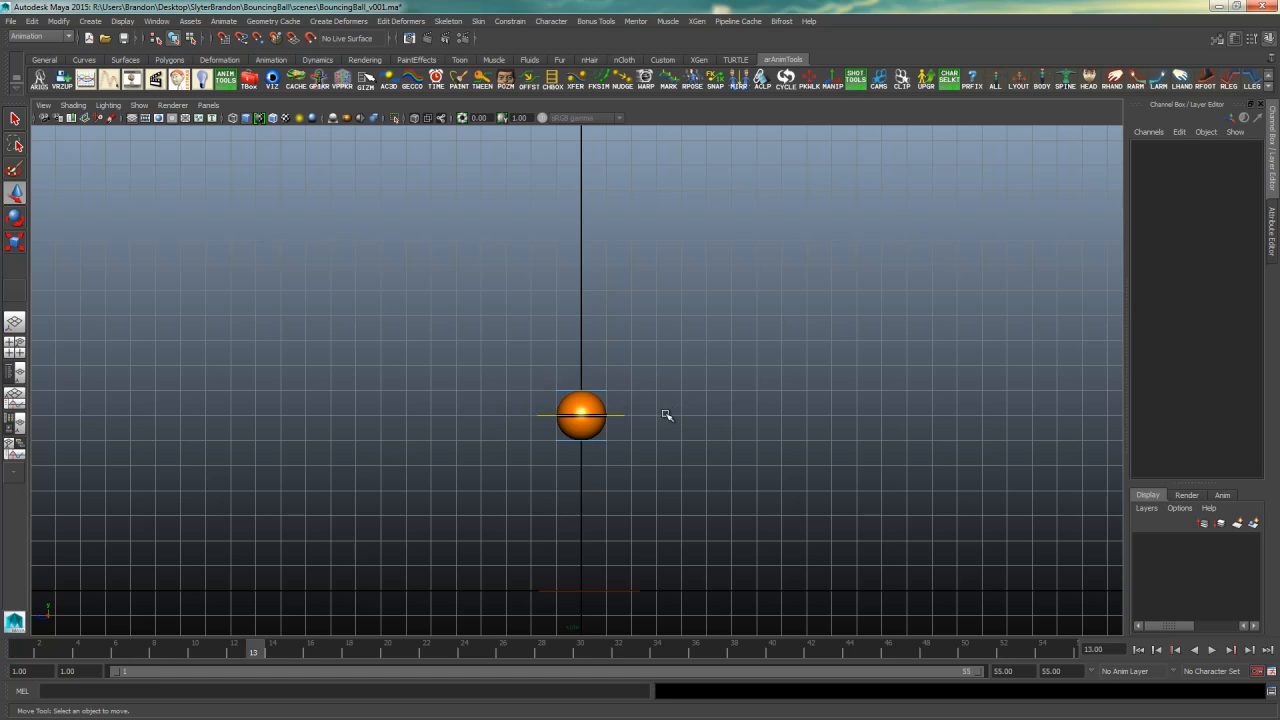
drag(639, 411, 615, 418)
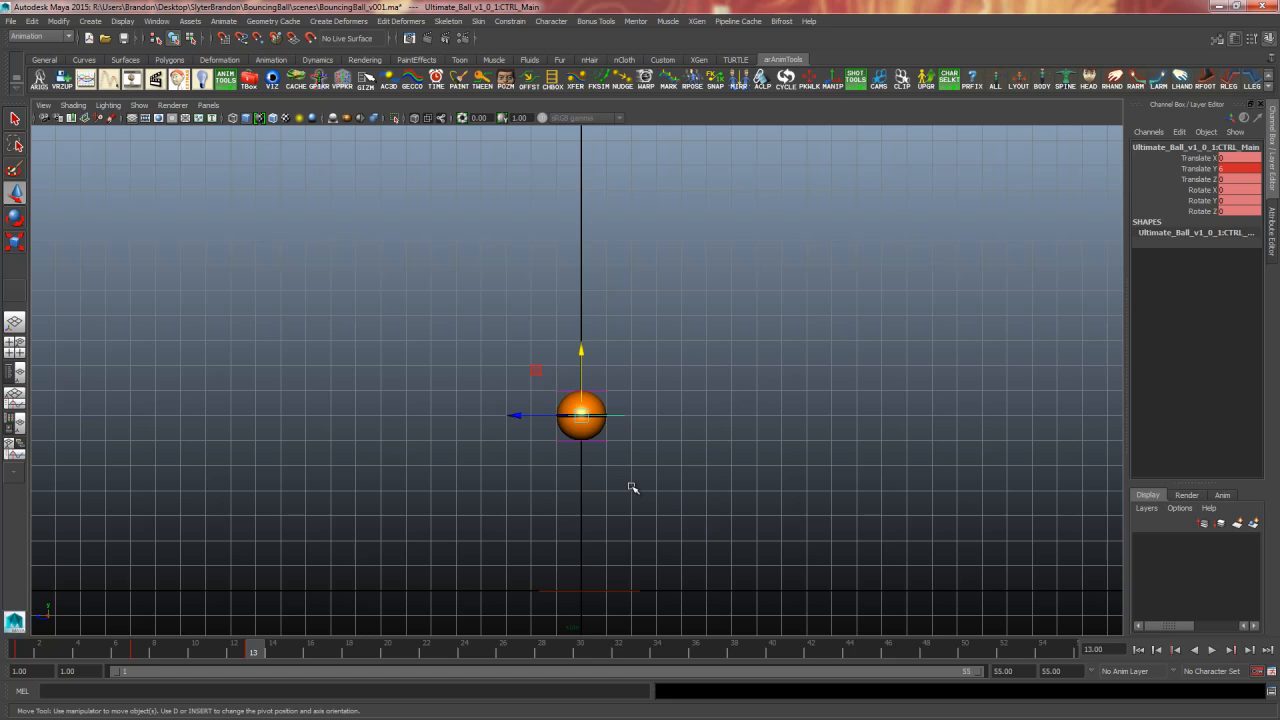
click(680, 398)
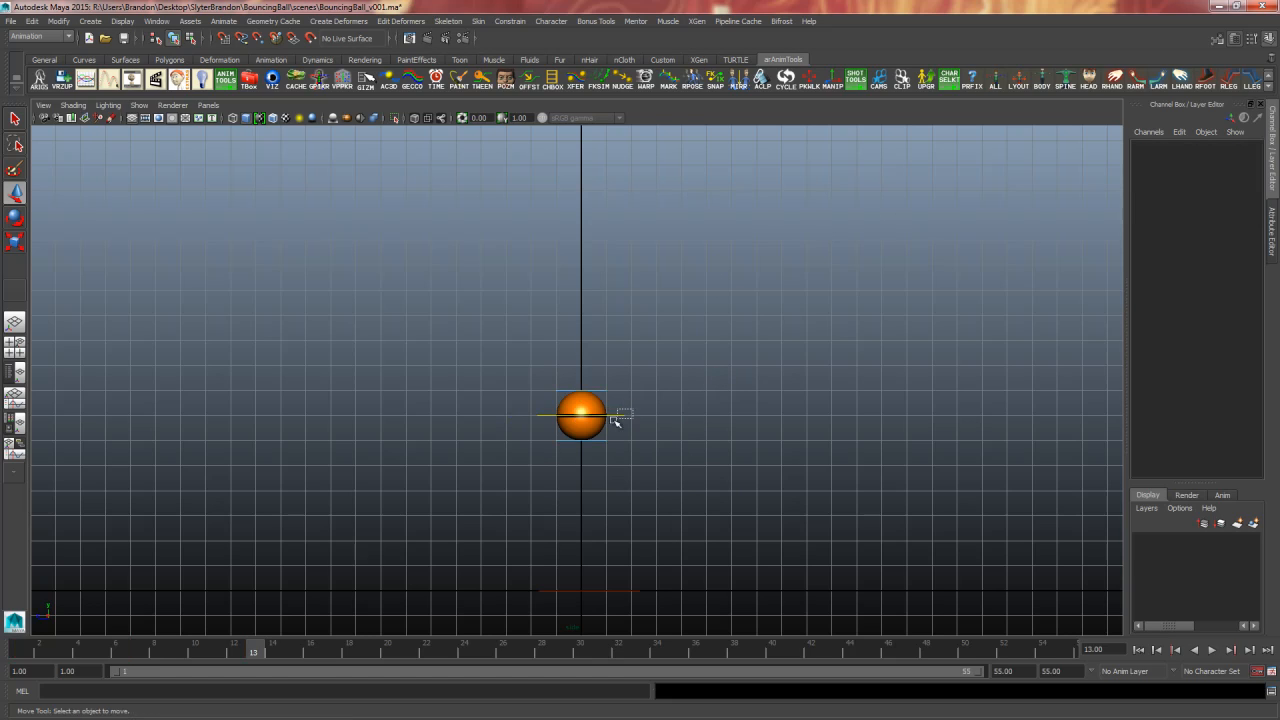
click(612, 418)
drag(141, 652, 253, 652)
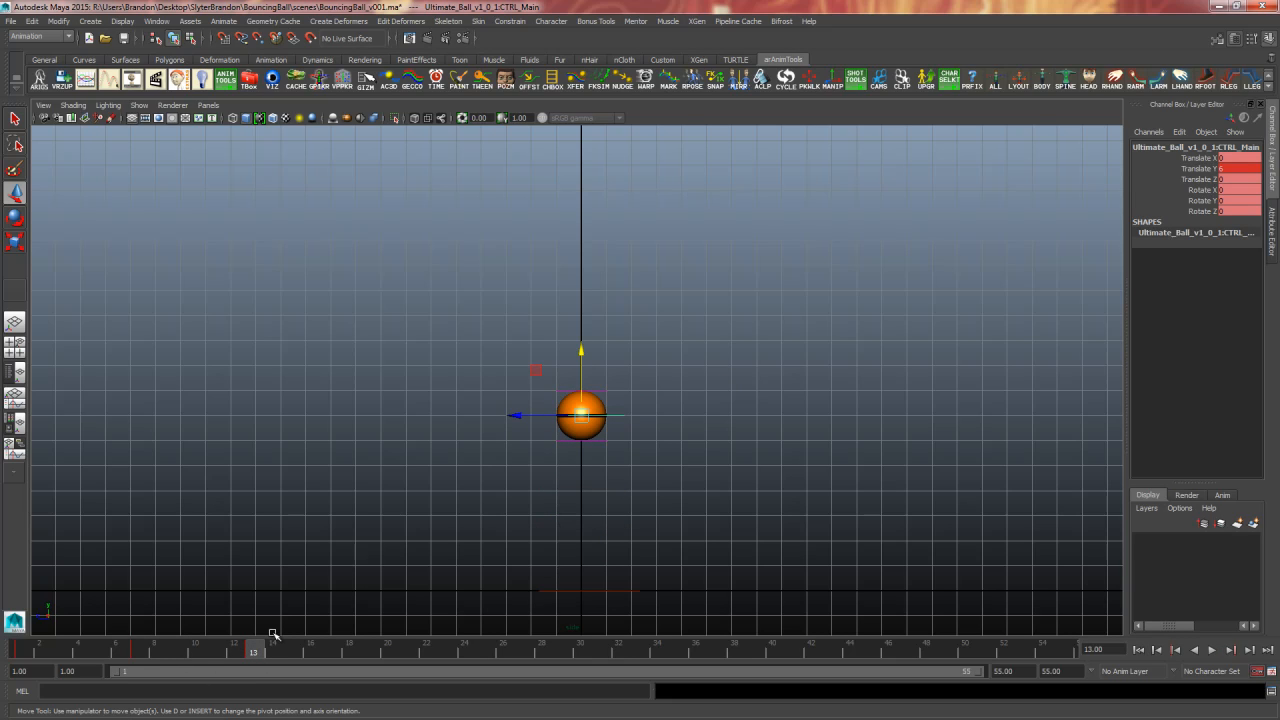
Advance from frame 13 to frame 19 and key the ball's Translate Y at 0
key(alt+period)
key(alt+period)
key(alt+period)
key(alt+period)
key(alt+period)
key(alt+period)
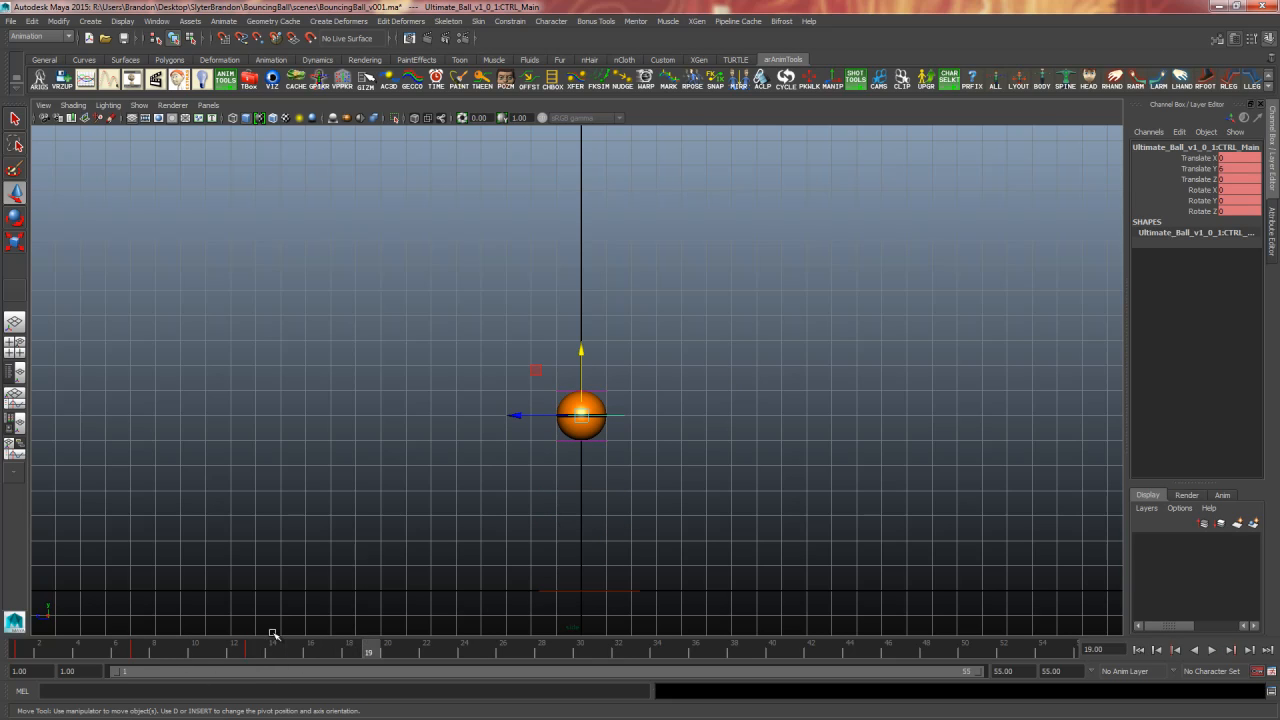
double_click(1238, 169)
text(0)
key(Return)
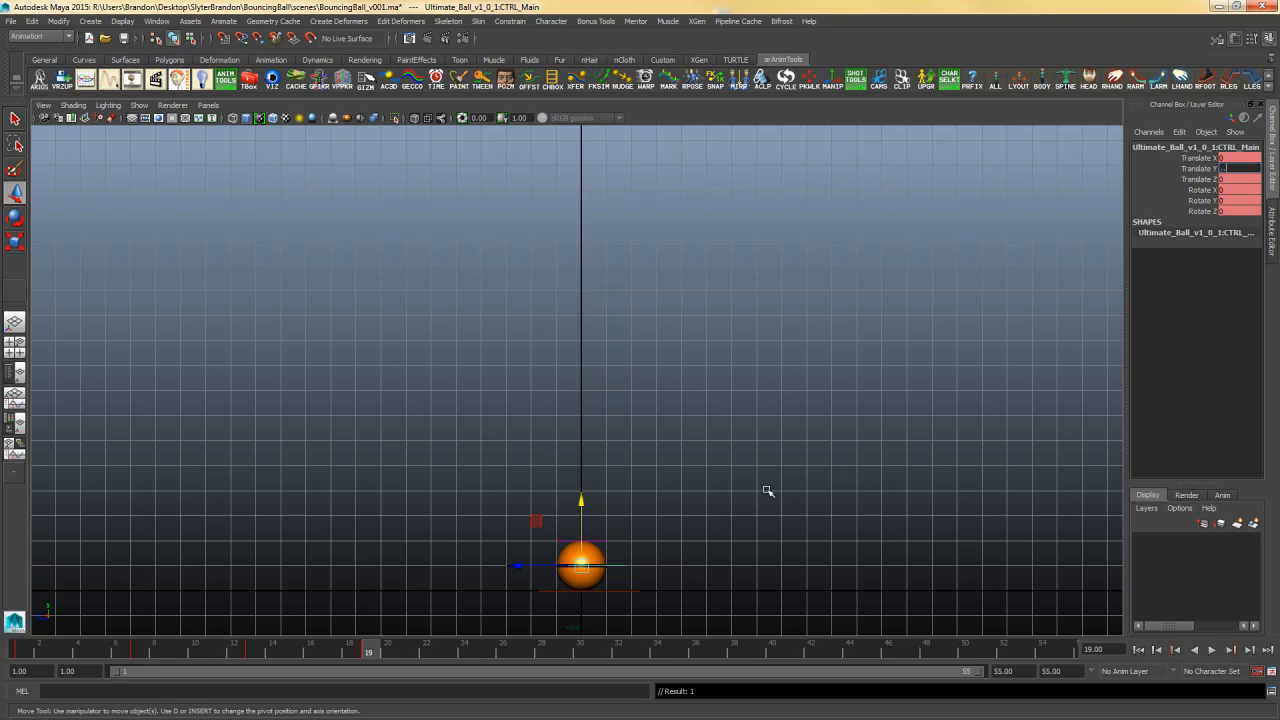
Leave the Translate Y field by deselecting the ball and reselecting its main control on frame 19
click(680, 513)
click(631, 563)
click(1243, 170)
text(..,,,,,,,,,,)
click(815, 472)
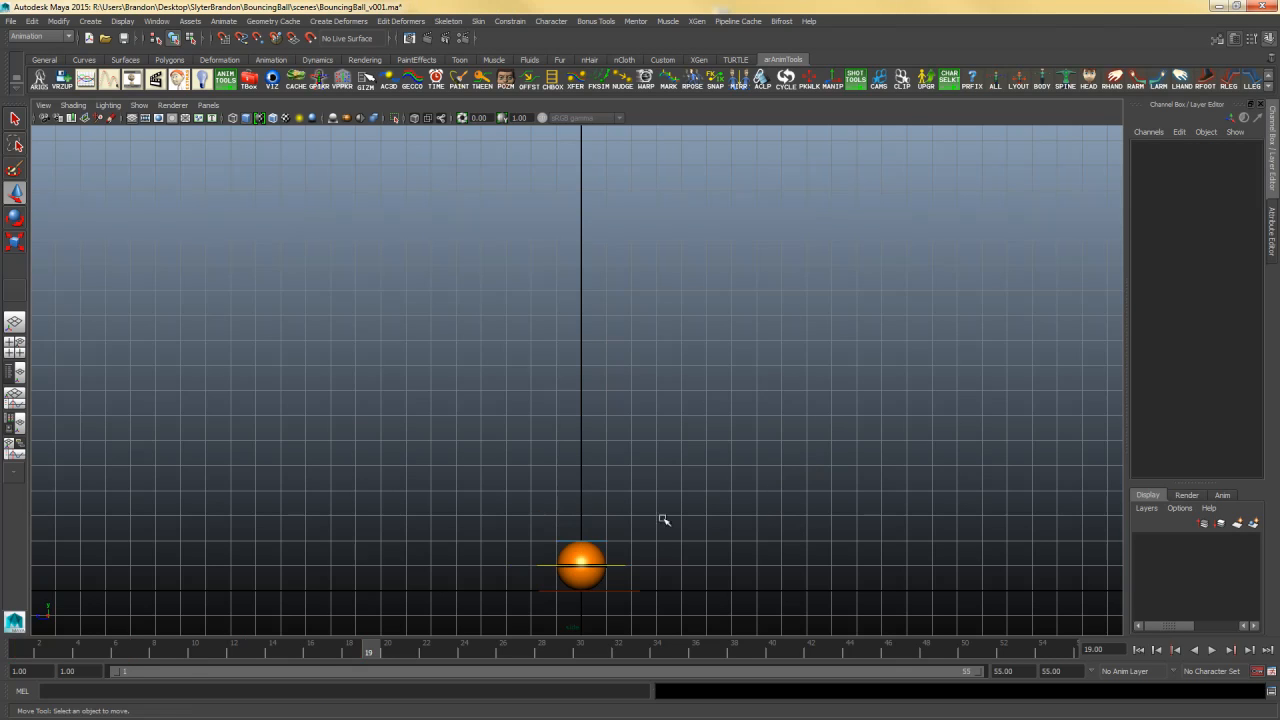
drag(637, 556, 611, 578)
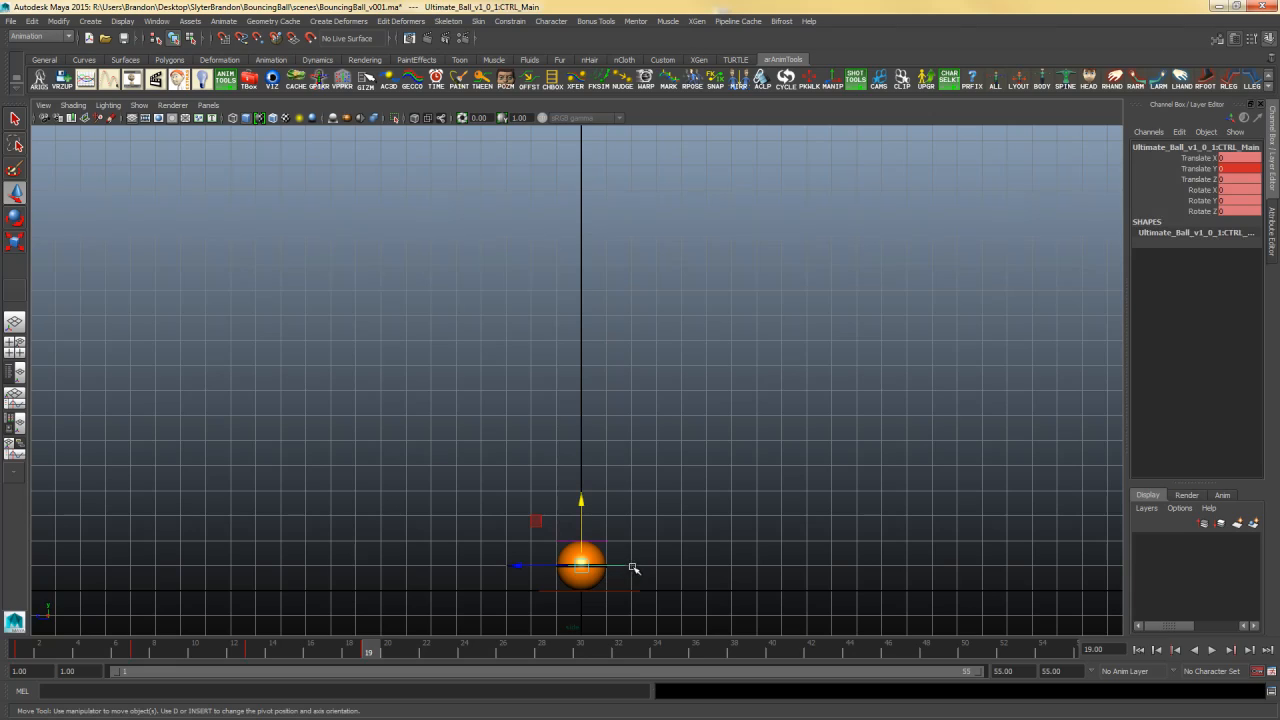
Advance to frame 24 and key the ball's Translate Y at 3.5
key(alt+period)
key(alt+period)
key(alt+period)
key(alt+period)
key(alt+period)
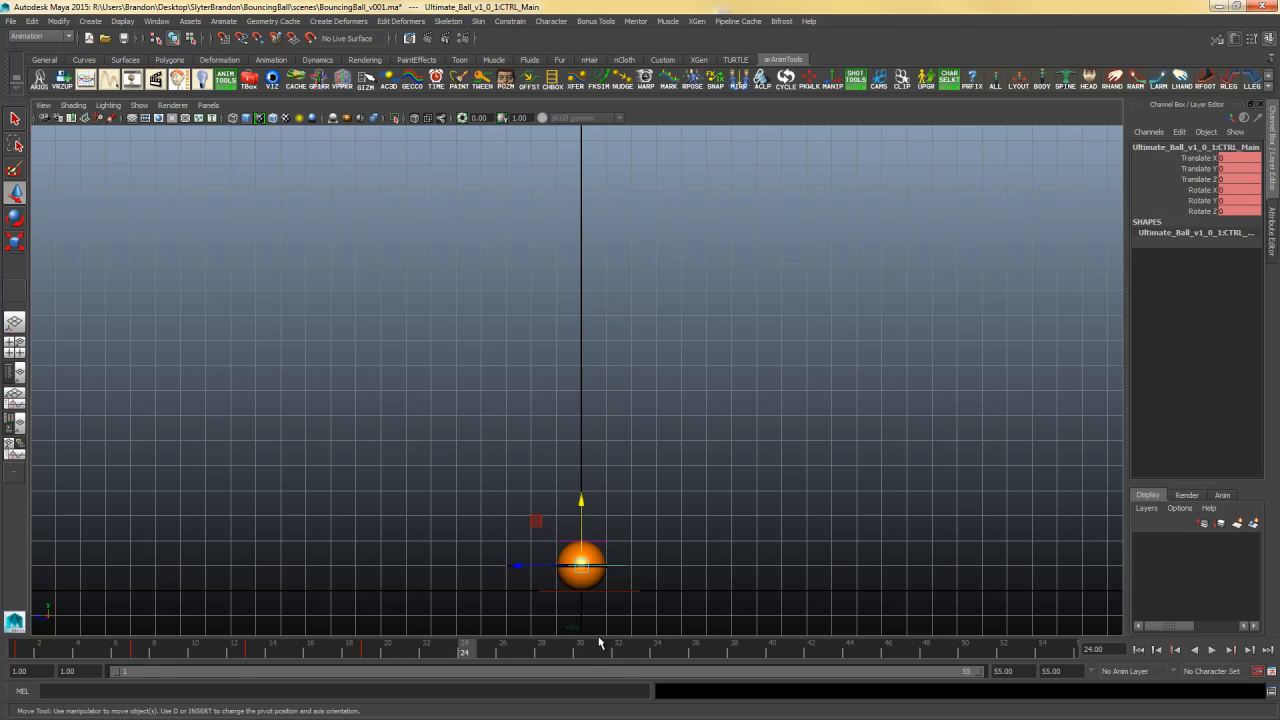
double_click(1236, 169)
text(3)
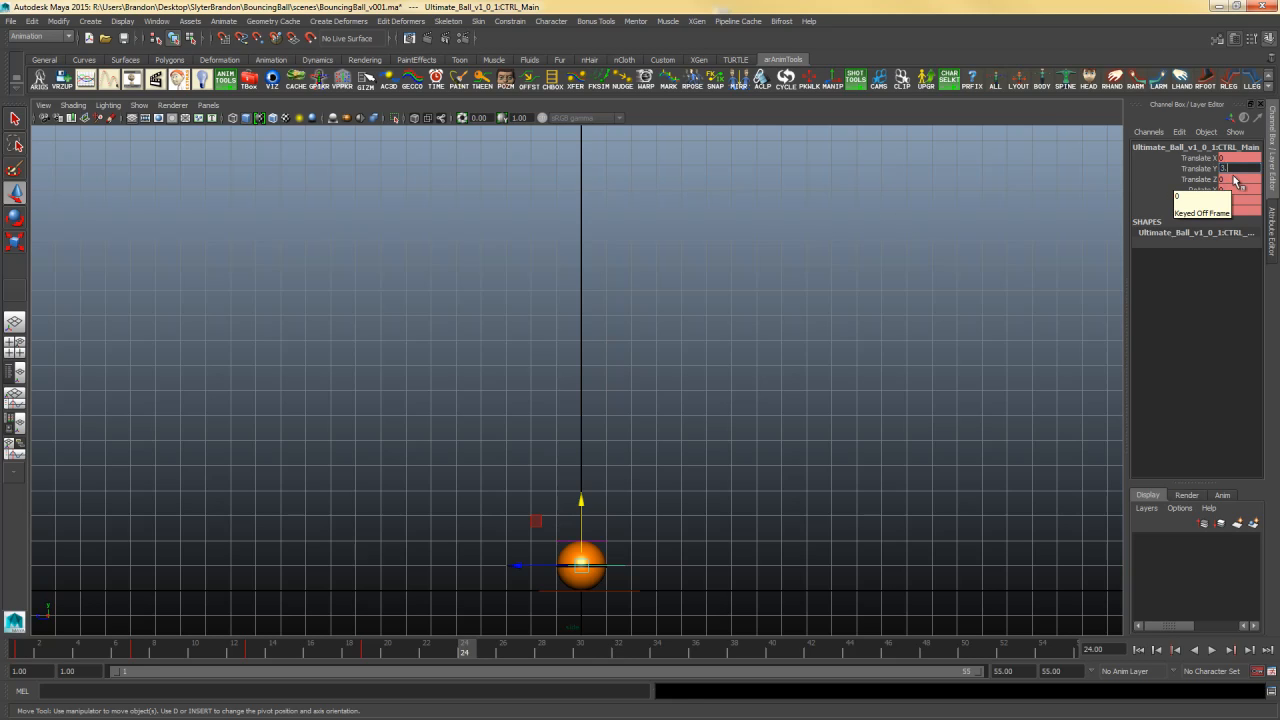
text(.5)
key(Return)
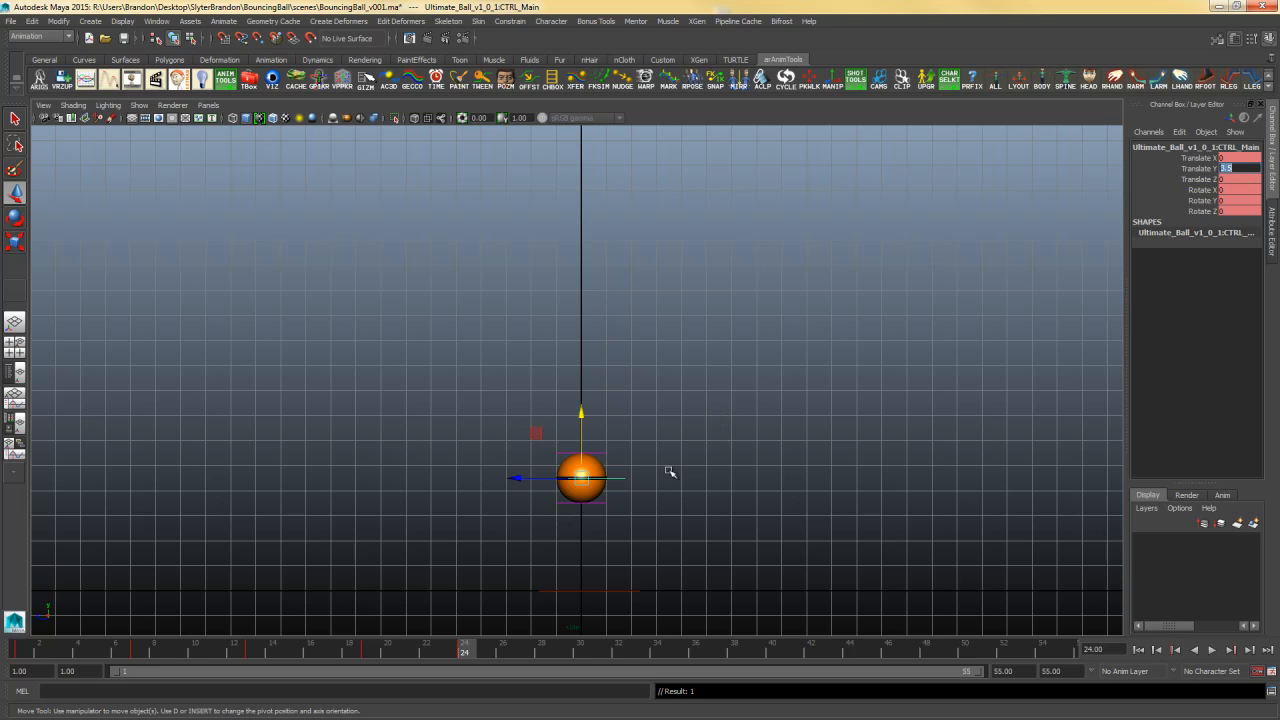
Key the ball's Translate Y at 0 on frame 29 and reselect its main control to leave the value field
drag(476, 653, 561, 653)
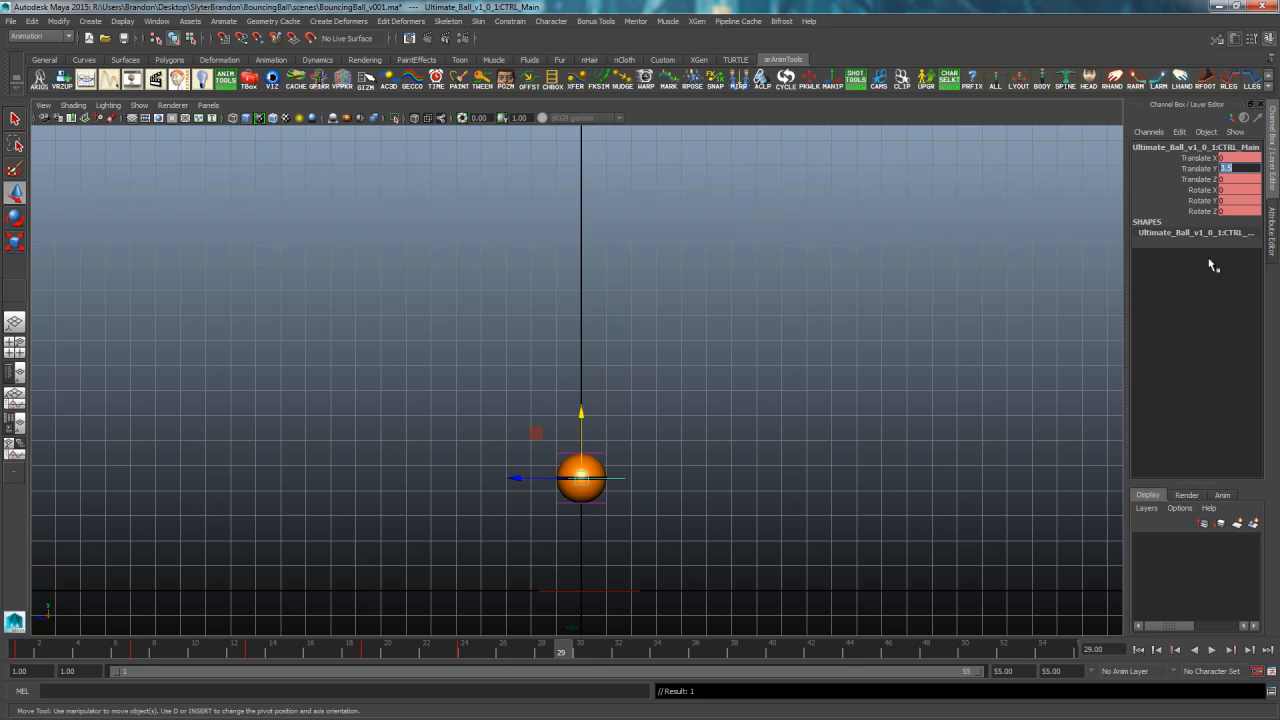
text(0)
key(Return)
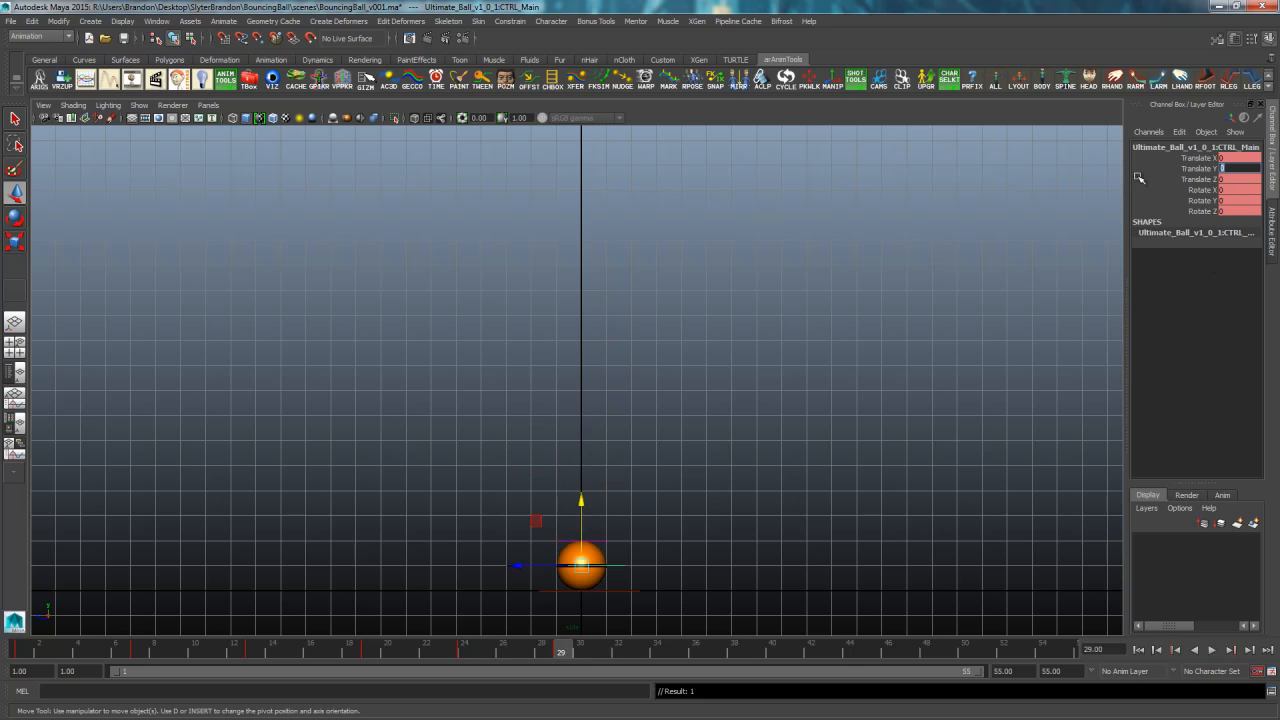
drag(660, 549, 620, 570)
click(652, 572)
Advance to frame 33 and key the ball's Translate Y at 2
key(alt+period)
key(alt+period)
key(alt+period)
key(alt+period)
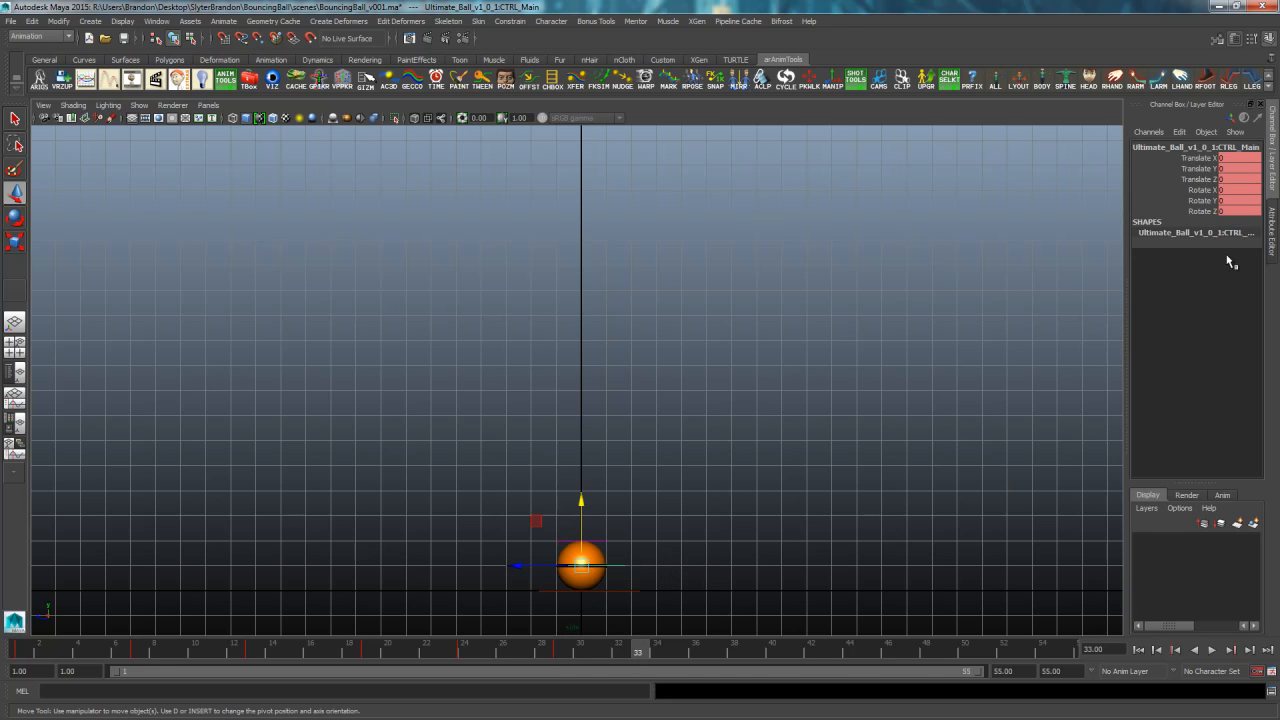
click(1234, 170)
text(25)
key(Return)
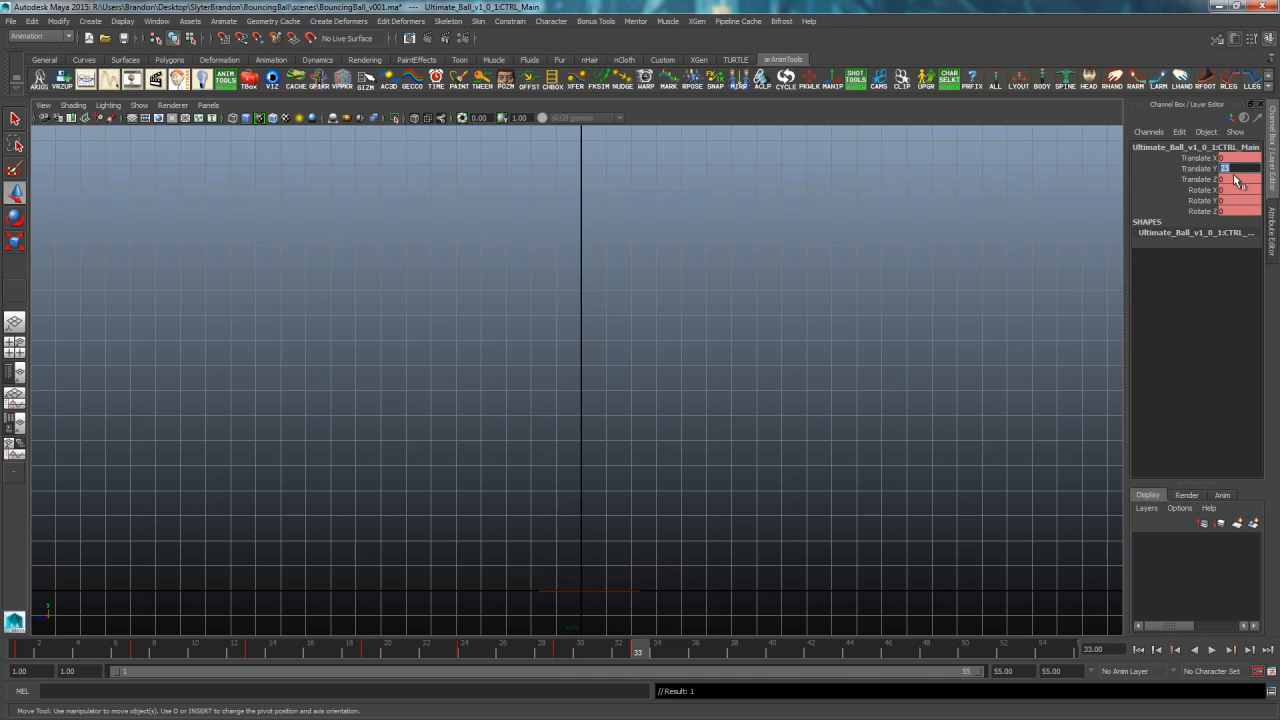
text(2)
key(Return)
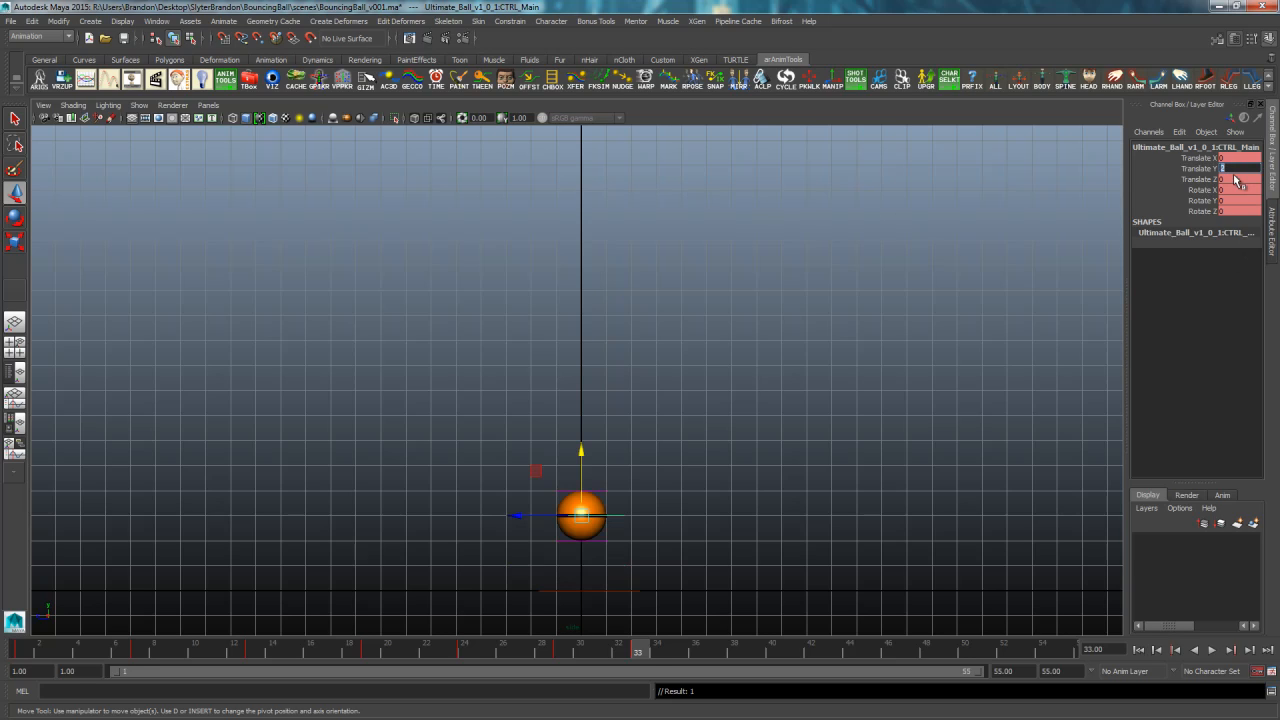
Key the ball's Translate Y at 0 on frame 37 and at 1 on frame 40
drag(626, 658, 714, 655)
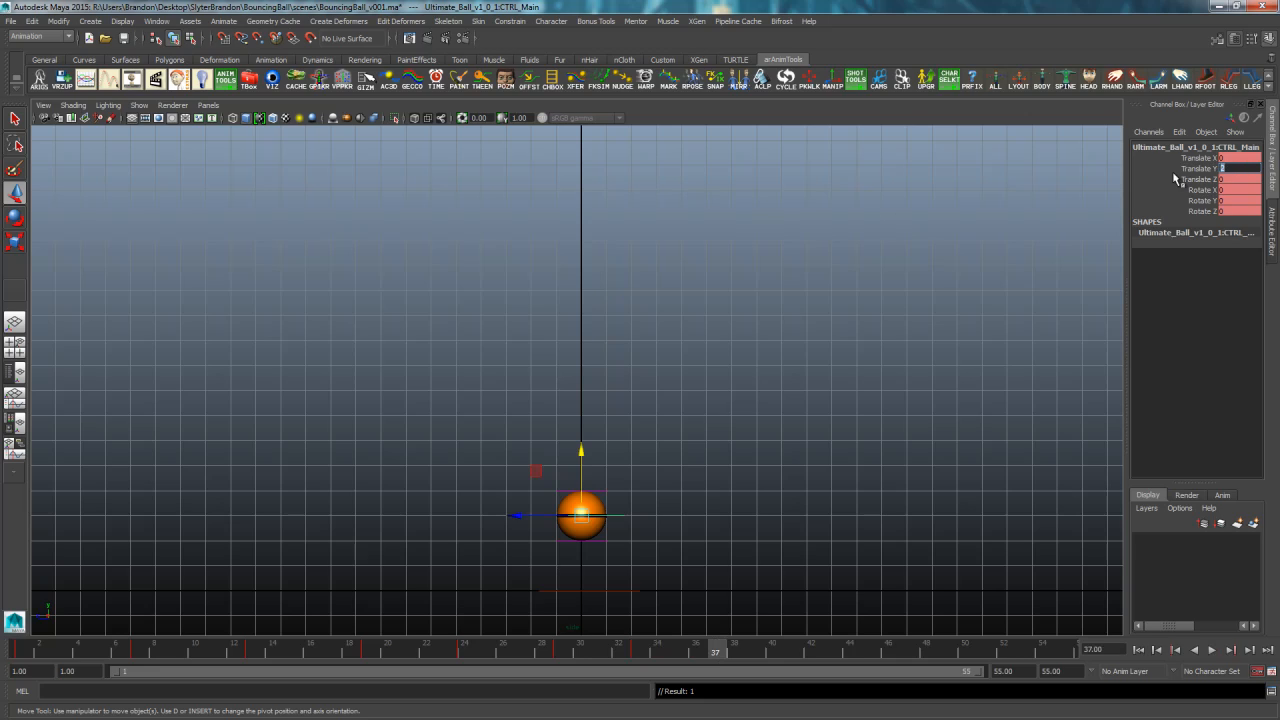
text(0)
key(Return)
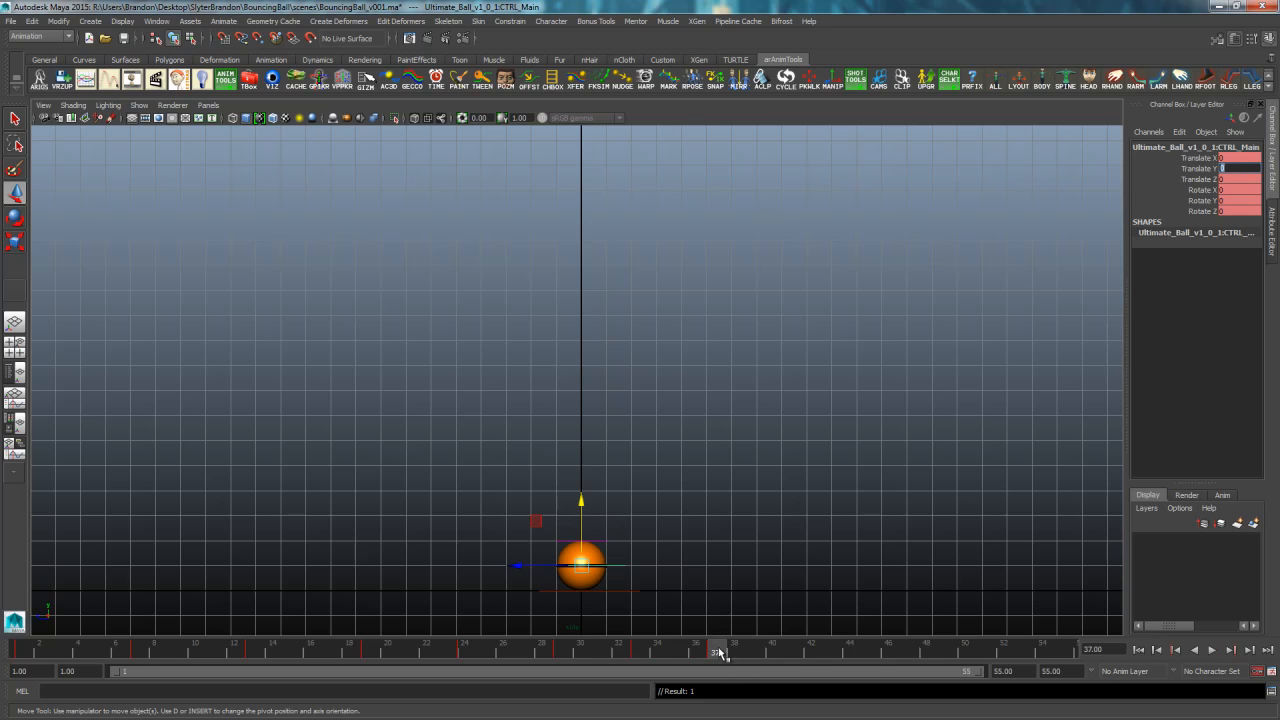
drag(629, 650, 771, 652)
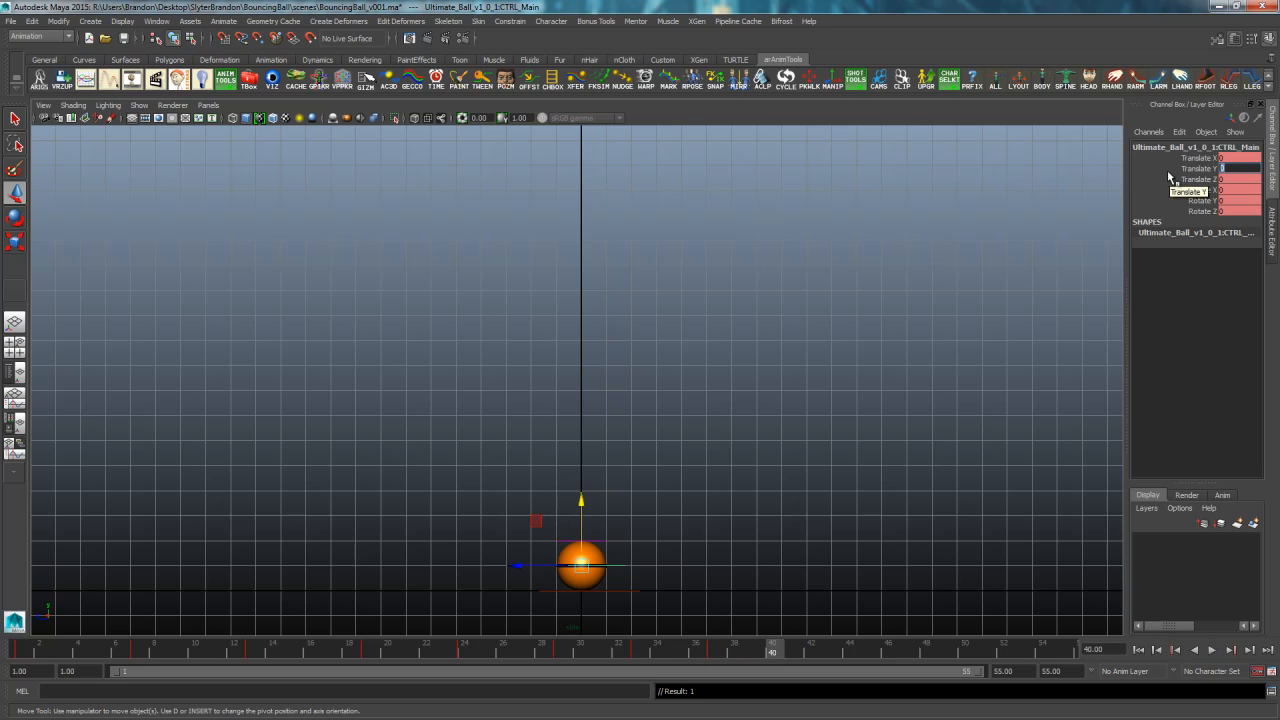
text(1)
key(Return)
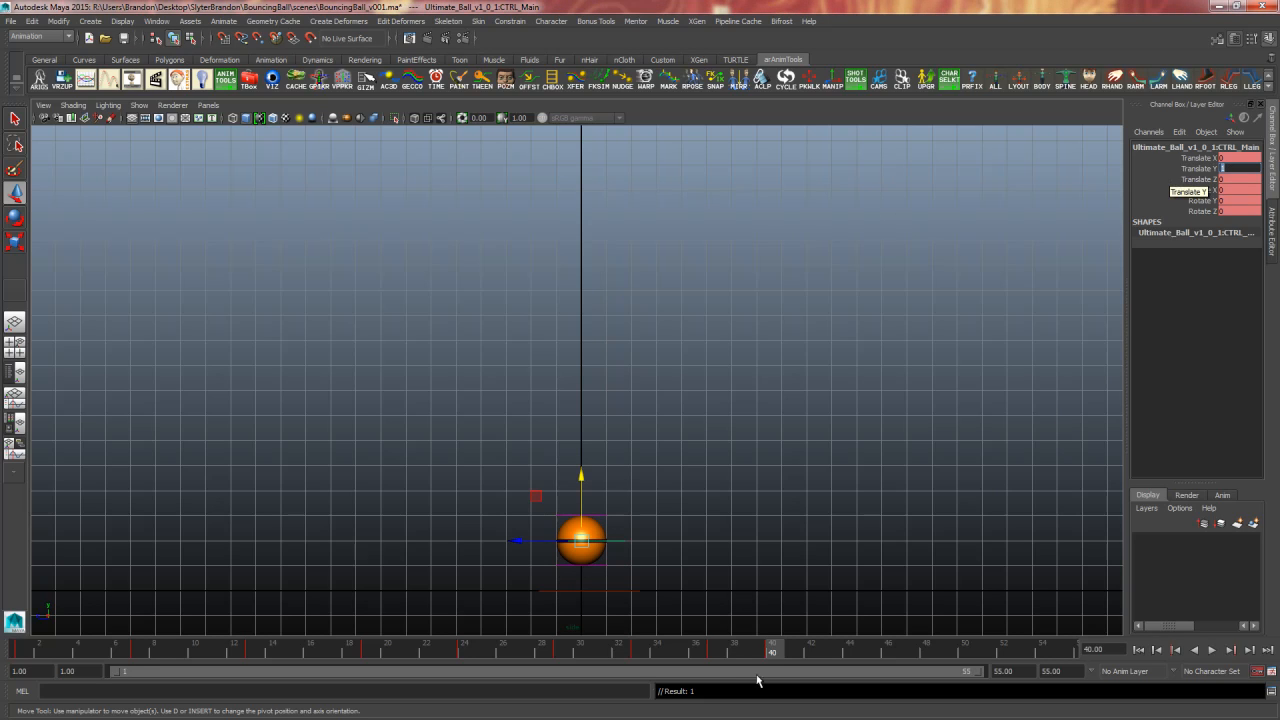
Key the ball's Translate Y at 0 on frame 43 and at 0.5 on frame 45
drag(777, 648, 831, 648)
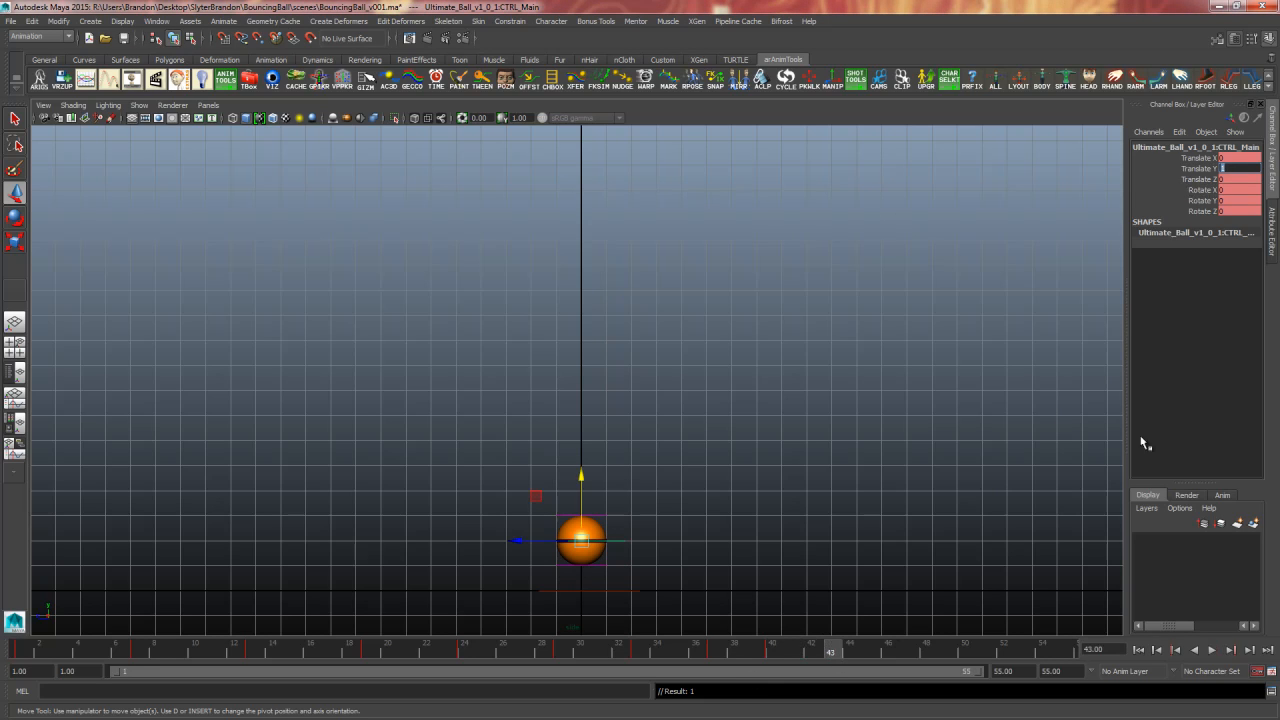
text(0)
key(Return)
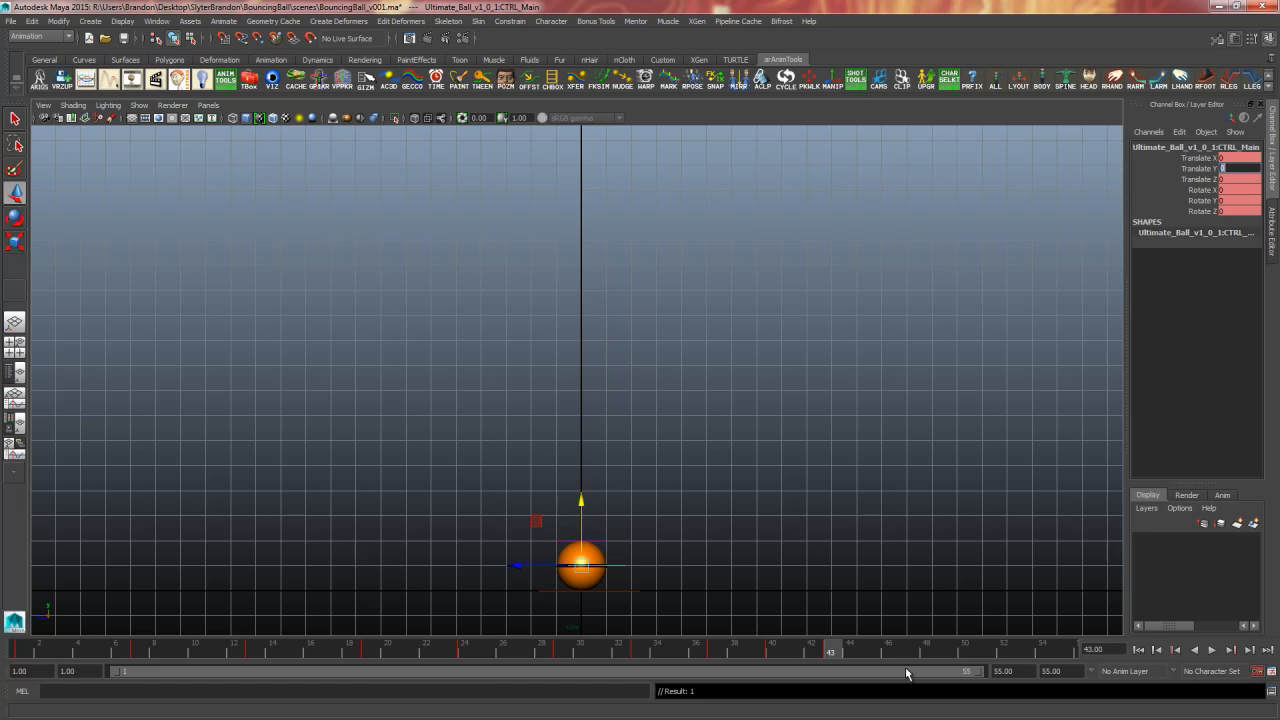
drag(836, 650, 882, 658)
drag(1225, 168, 1115, 147)
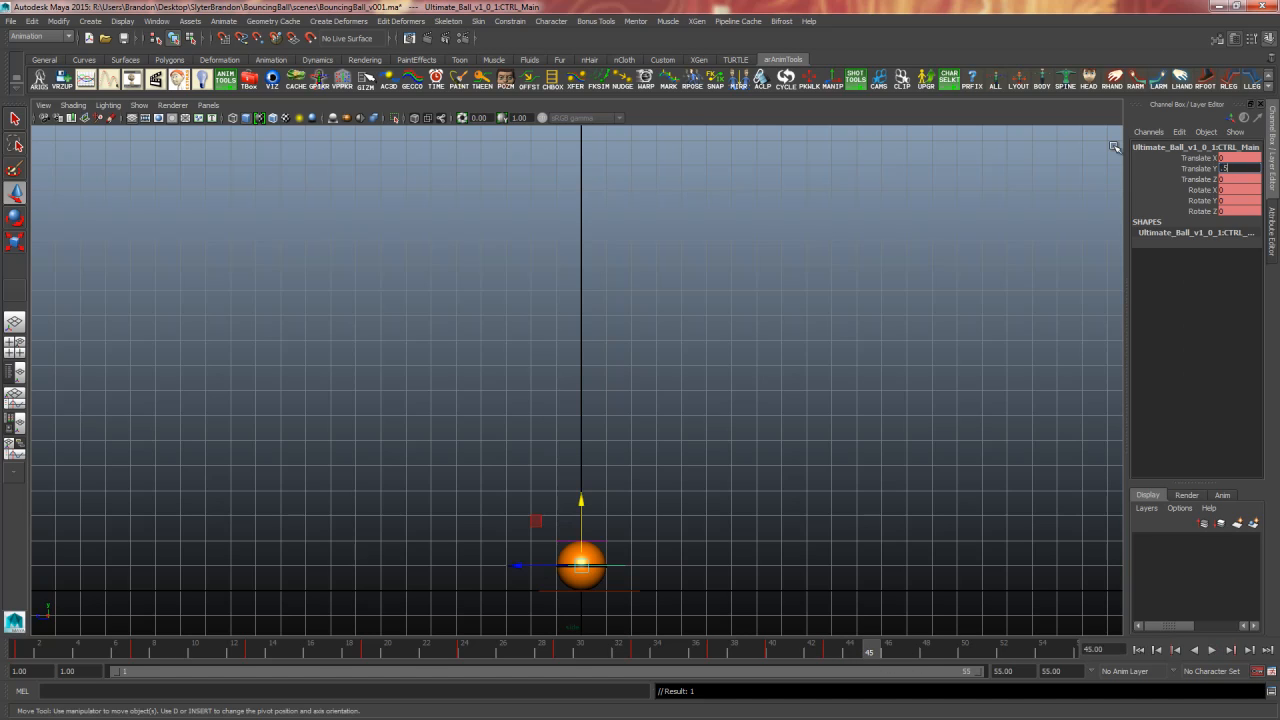
text(.5)
key(Return)
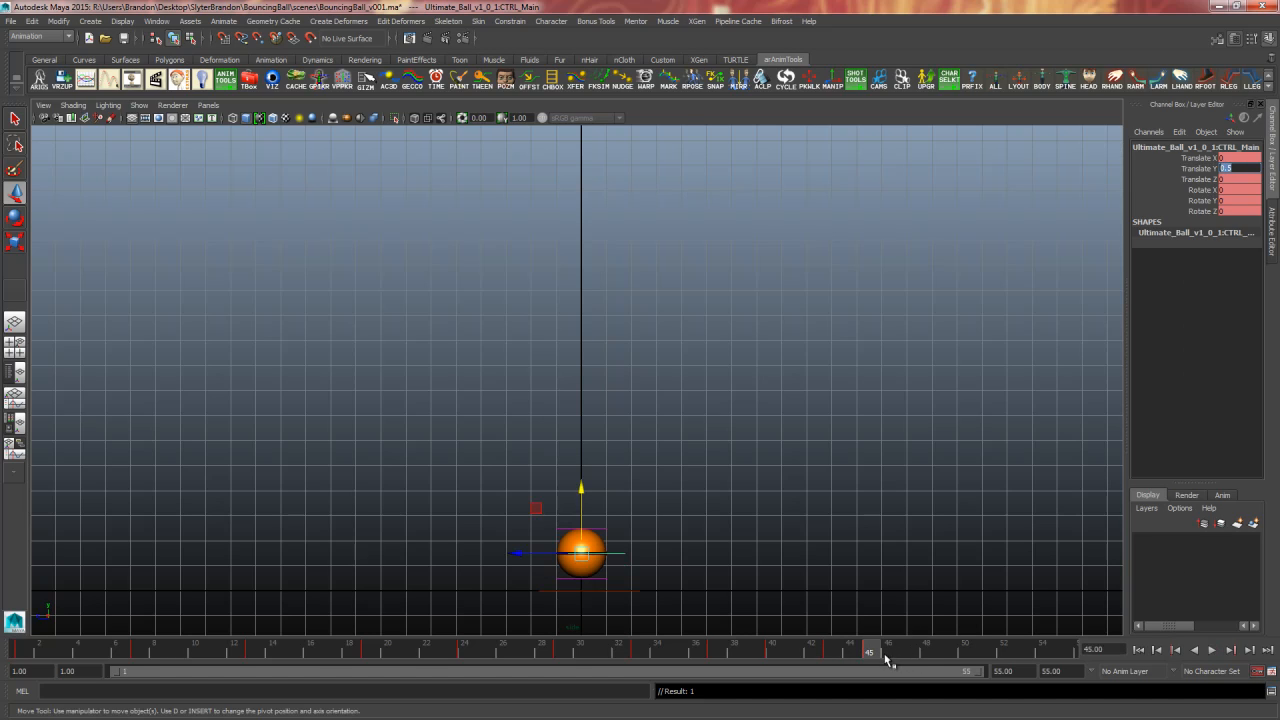
Key the ball's Translate Y at 0 on frame 47 and at 0.2 on frame 48
drag(884, 652, 911, 648)
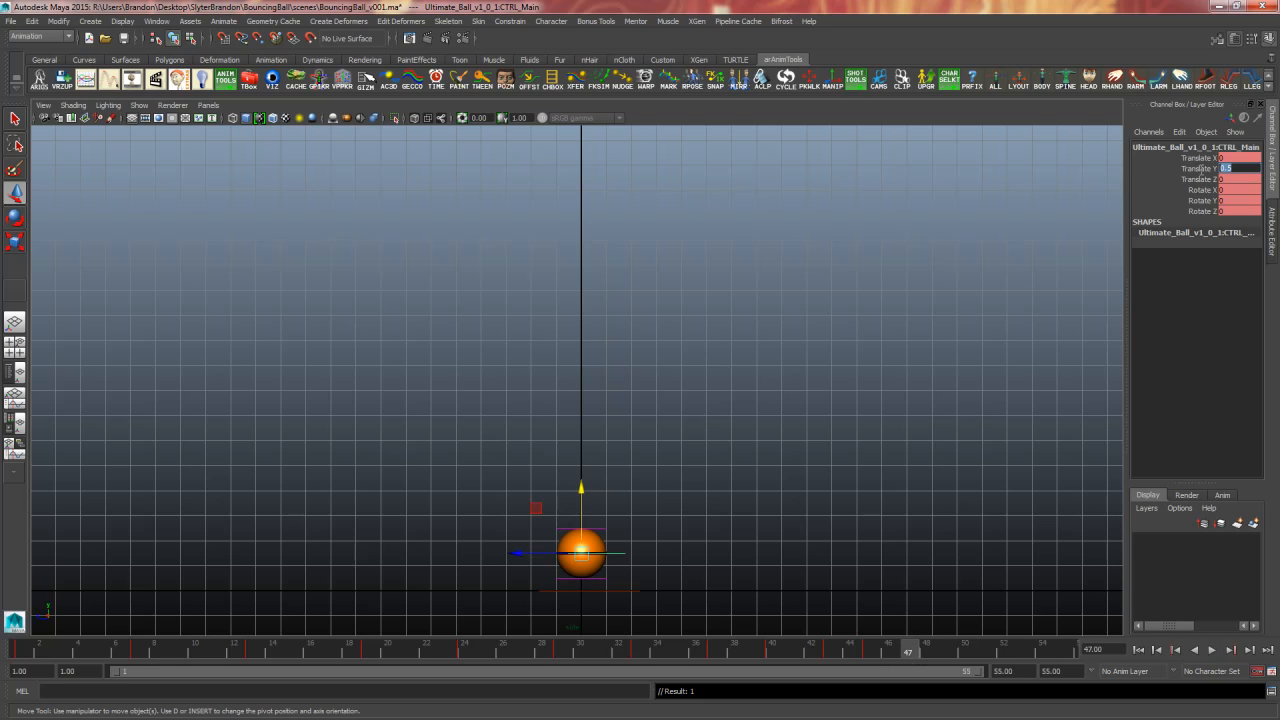
text(0)
key(Return)
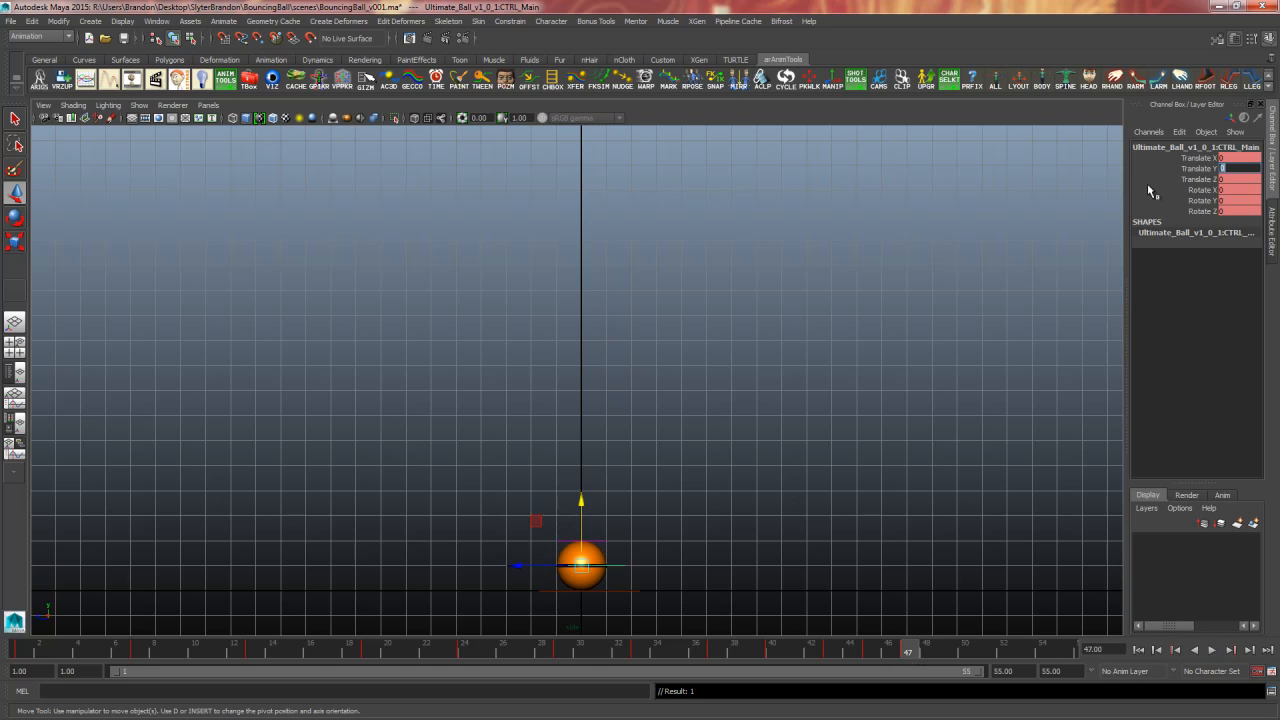
click(926, 651)
text(.2)
key(Return)
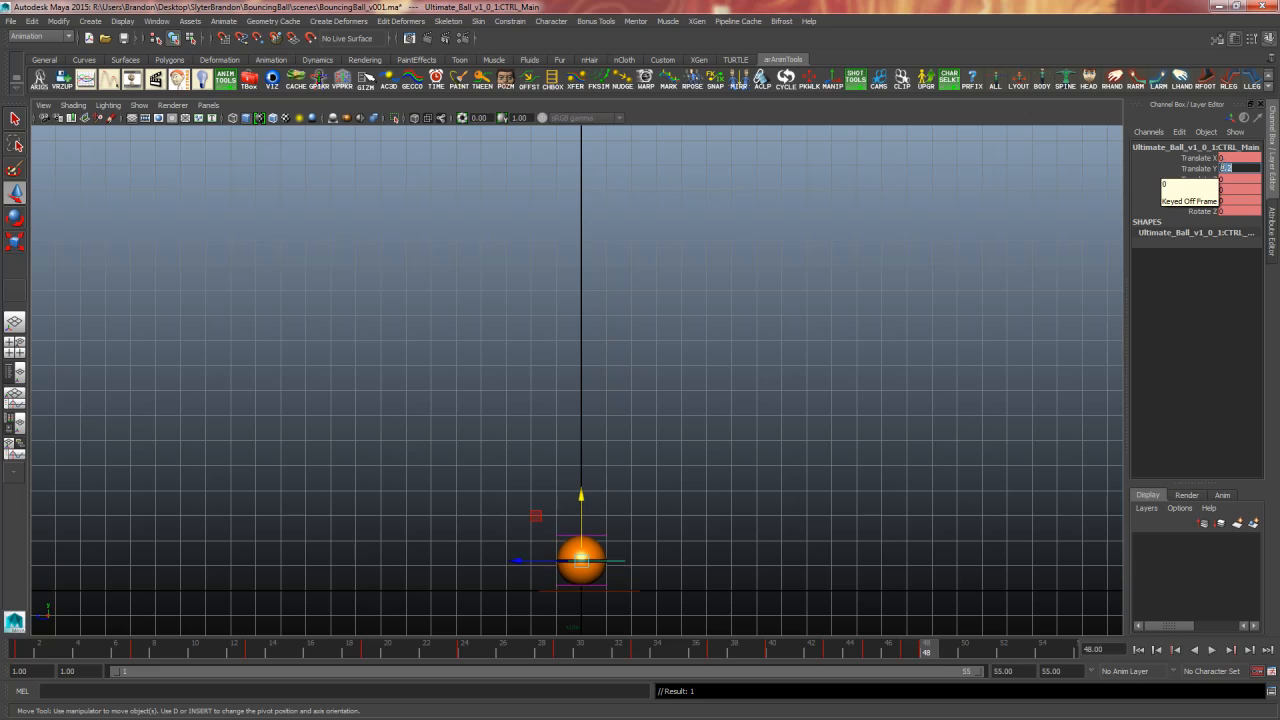
Key the ball's Translate Y at 0 on frame 49 and at 0.1 on frame 50
click(944, 654)
text(0)
key(Return)
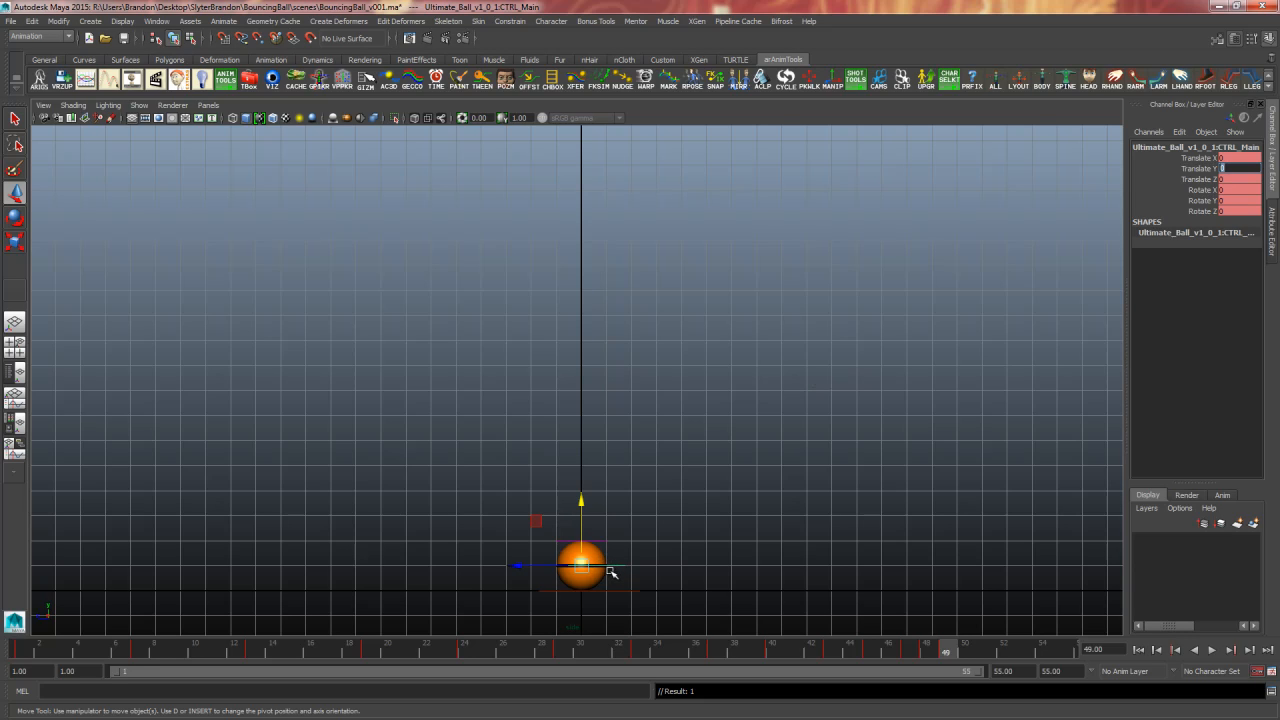
click(965, 652)
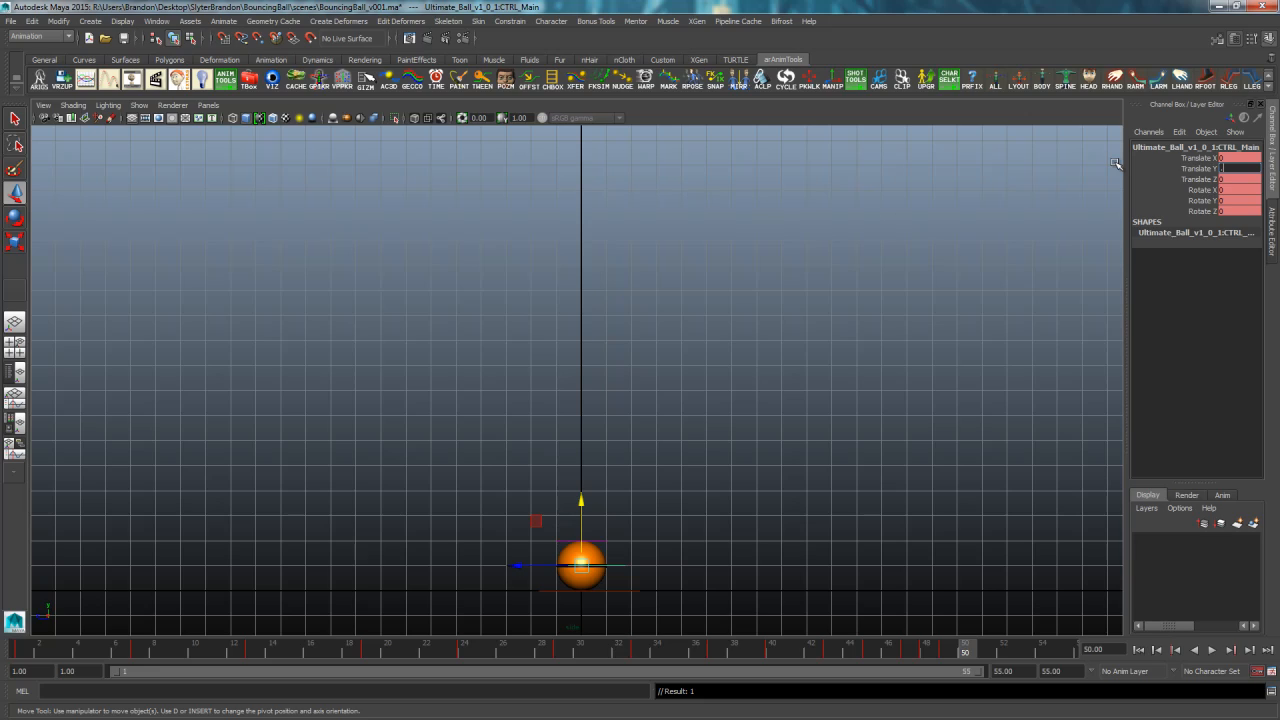
text(0.1)
key(Return)
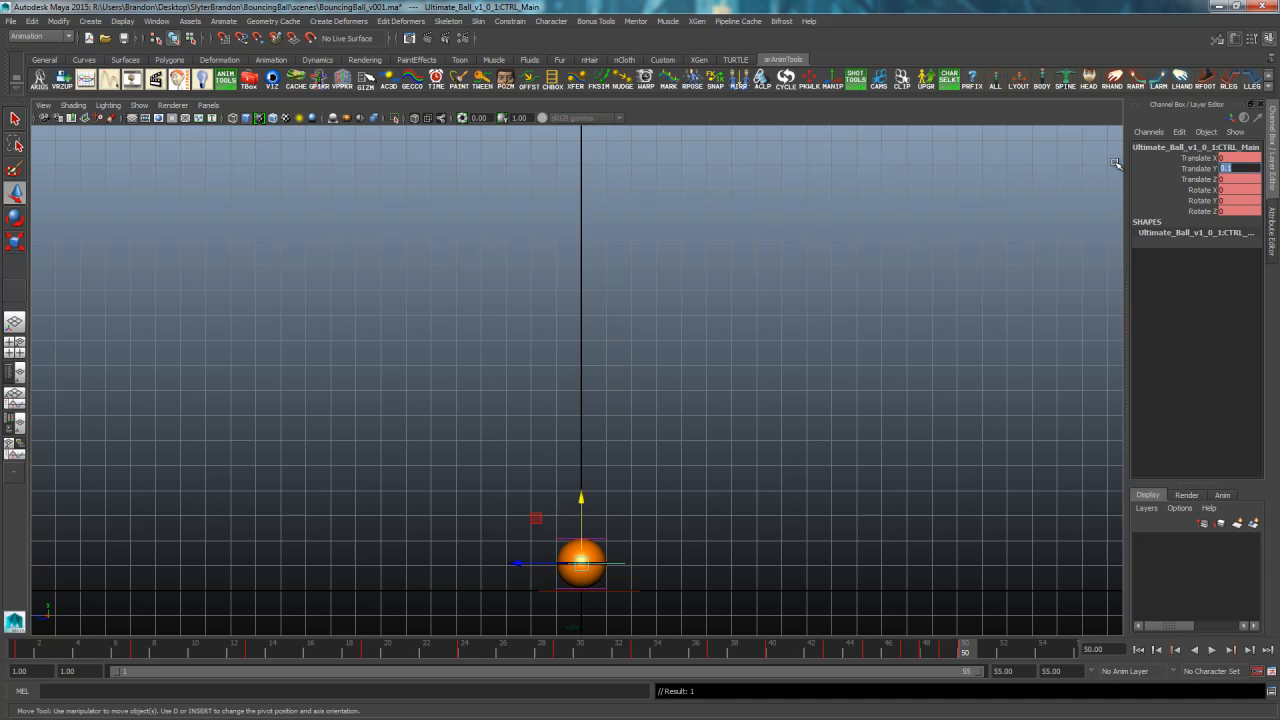
Key the ball's Translate Y at 0 on frame 51 and at 0.025 on frame 52
click(985, 651)
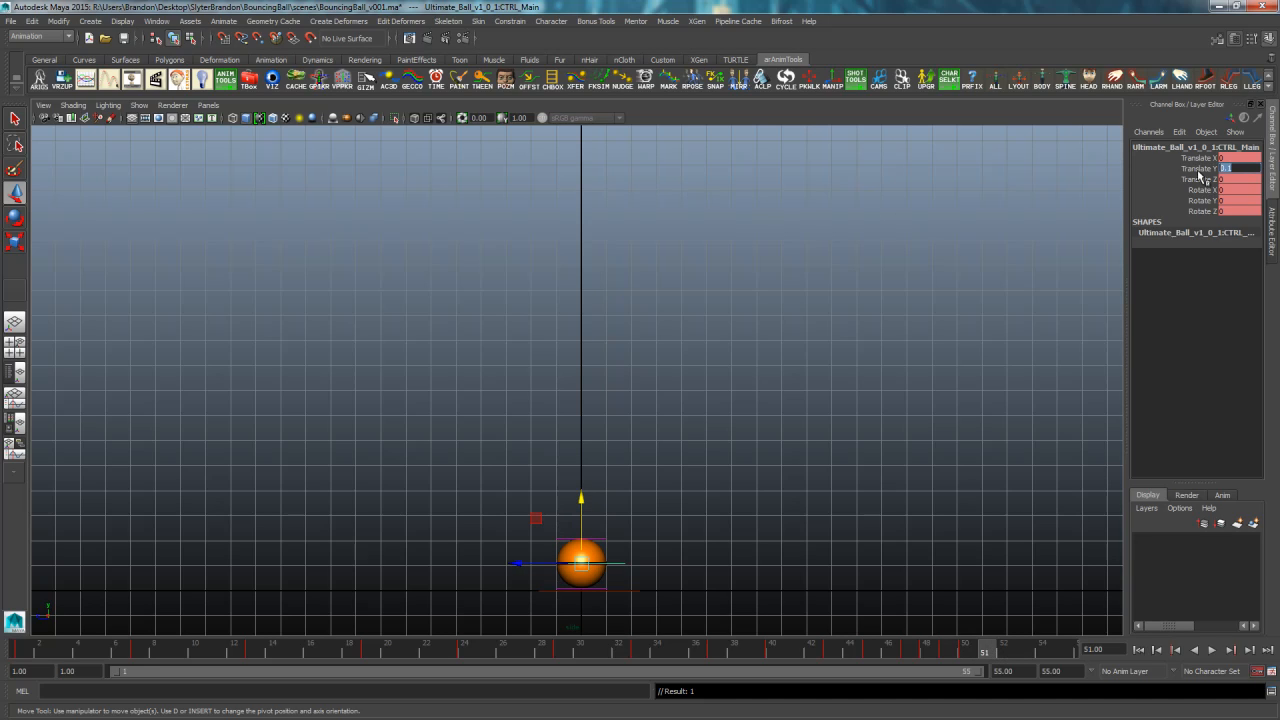
text(0)
key(Return)
click(1004, 648)
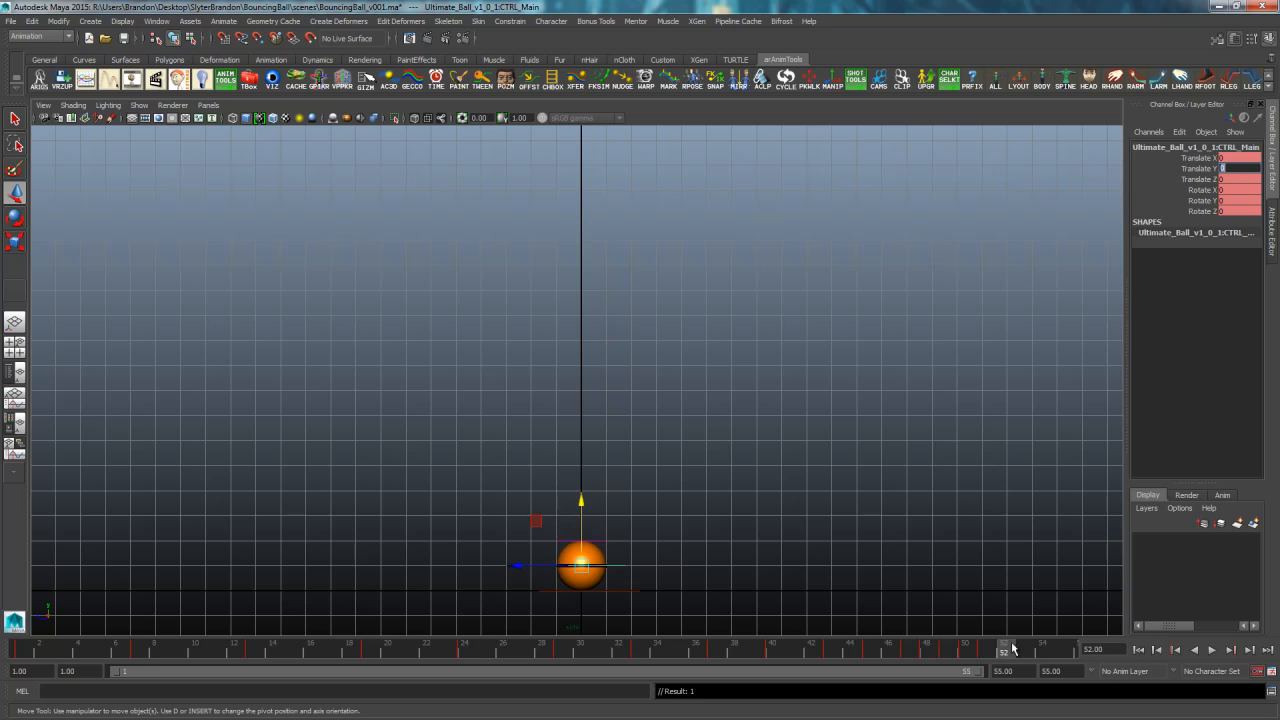
text(0.025)
key(Return)
Key the ball's Translate Y at 0 on frame 53, and play back the bounce with the ball deselected
click(1024, 654)
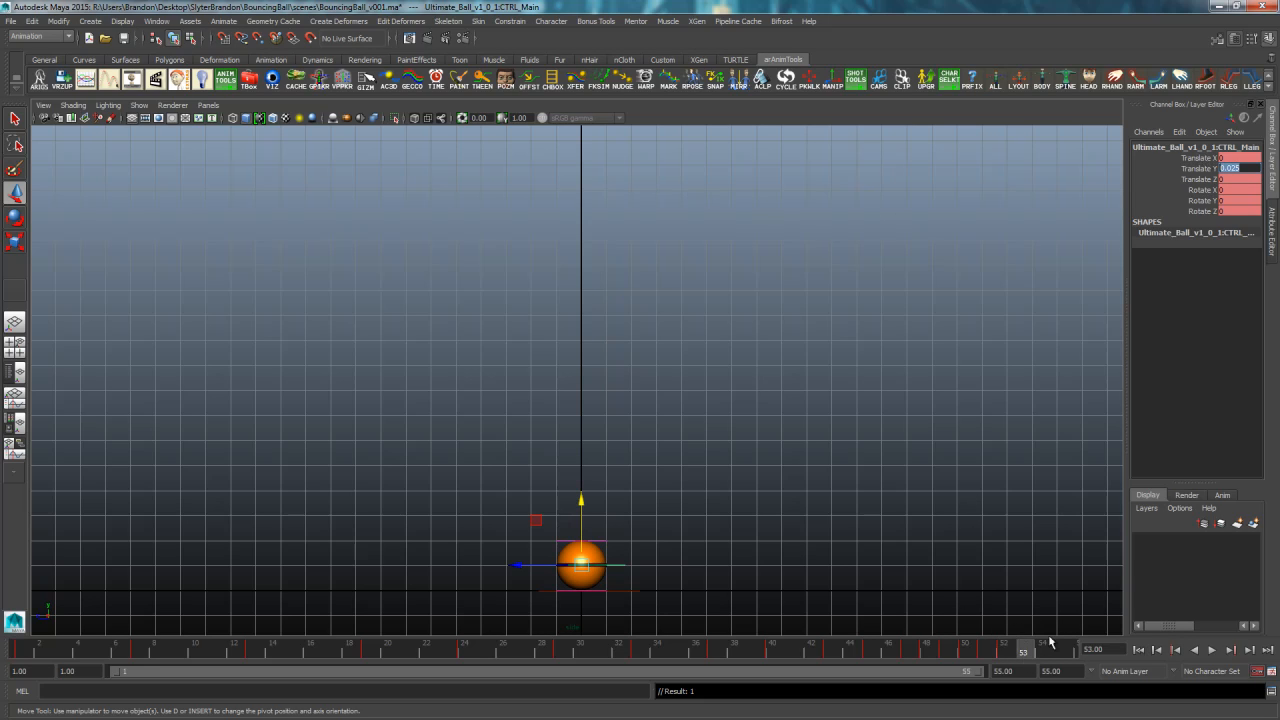
text(0)
click(915, 505)
click(1210, 650)
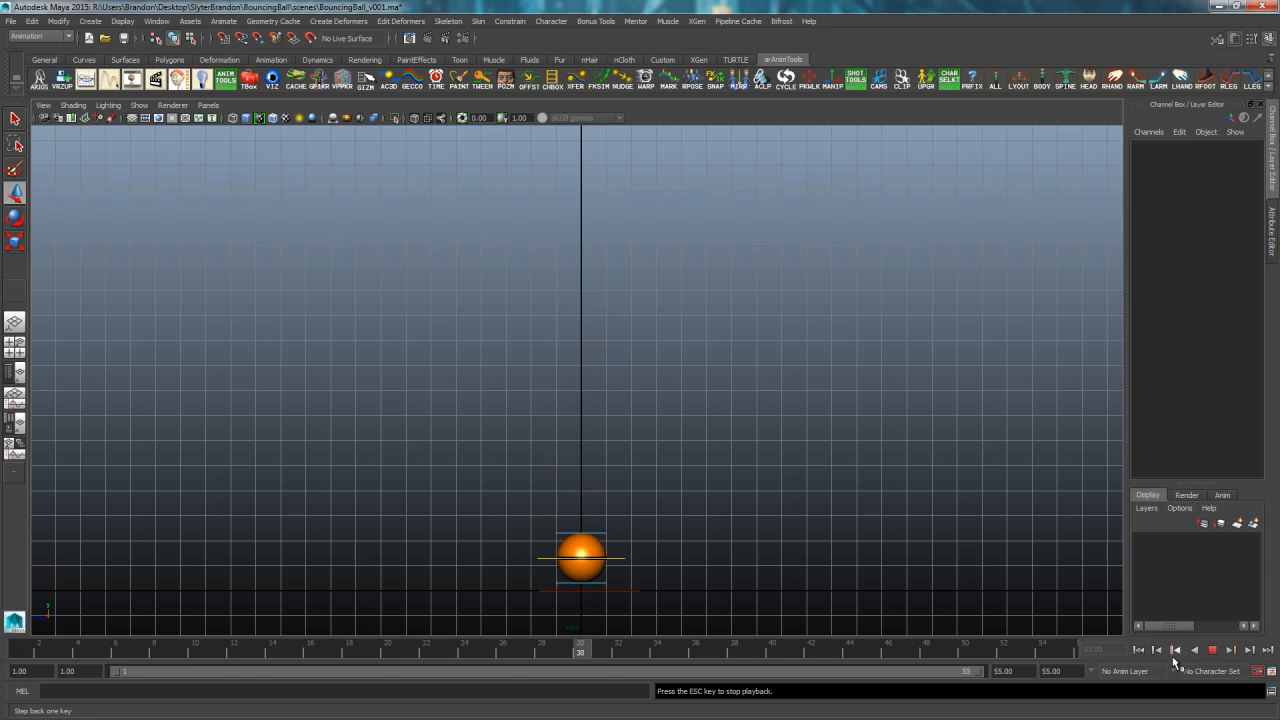
click(1212, 651)
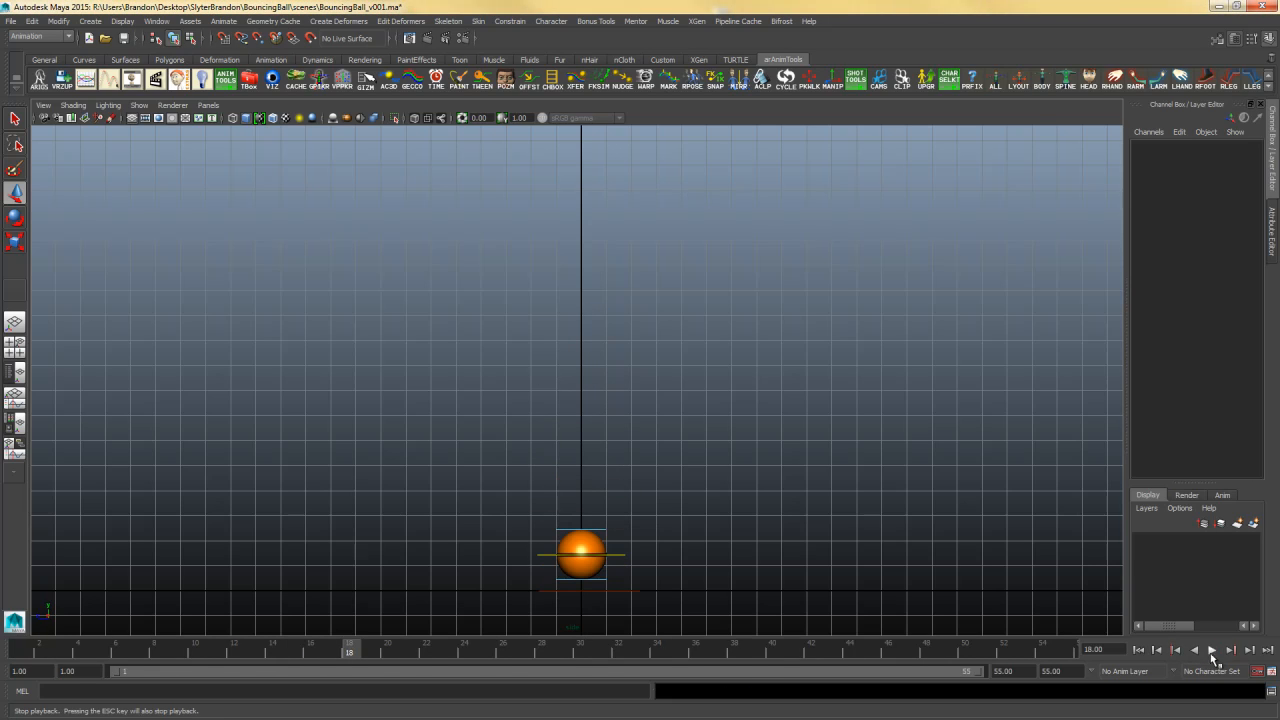
Scrub the timeline and play back the ball's bounce to review its motion
drag(30, 649, 56, 679)
key(Escape)
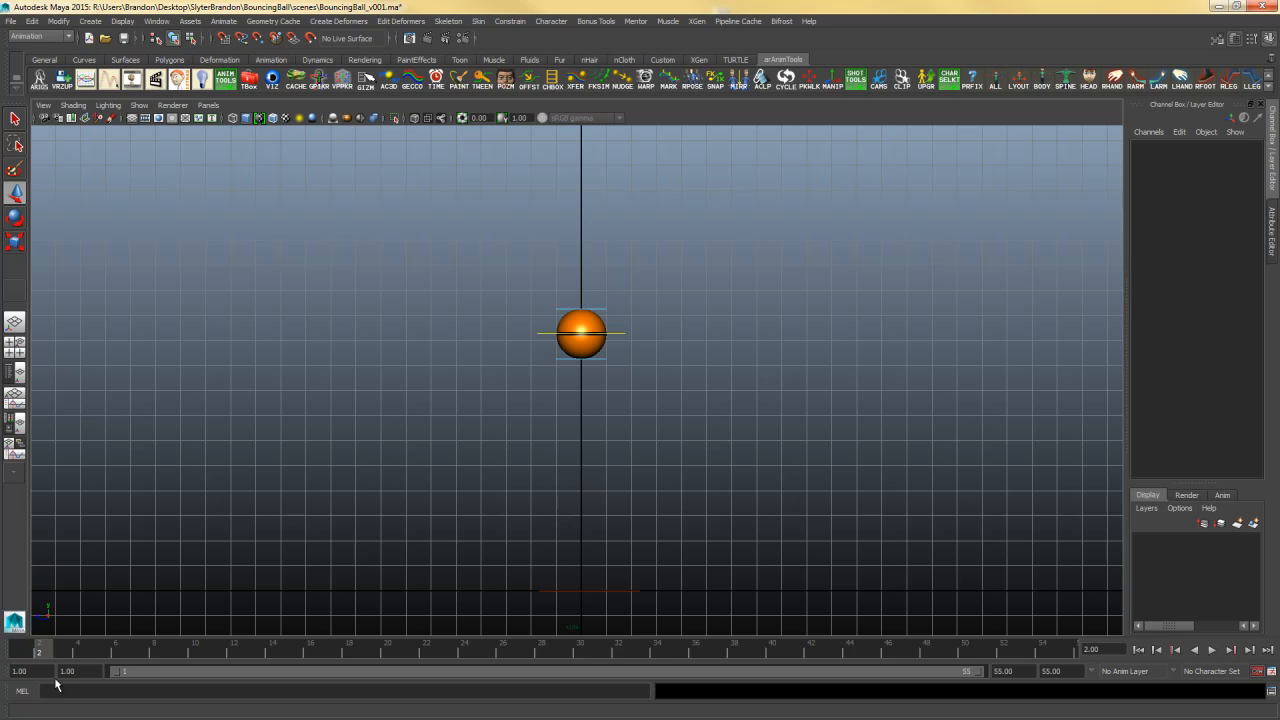
key(alt+v)
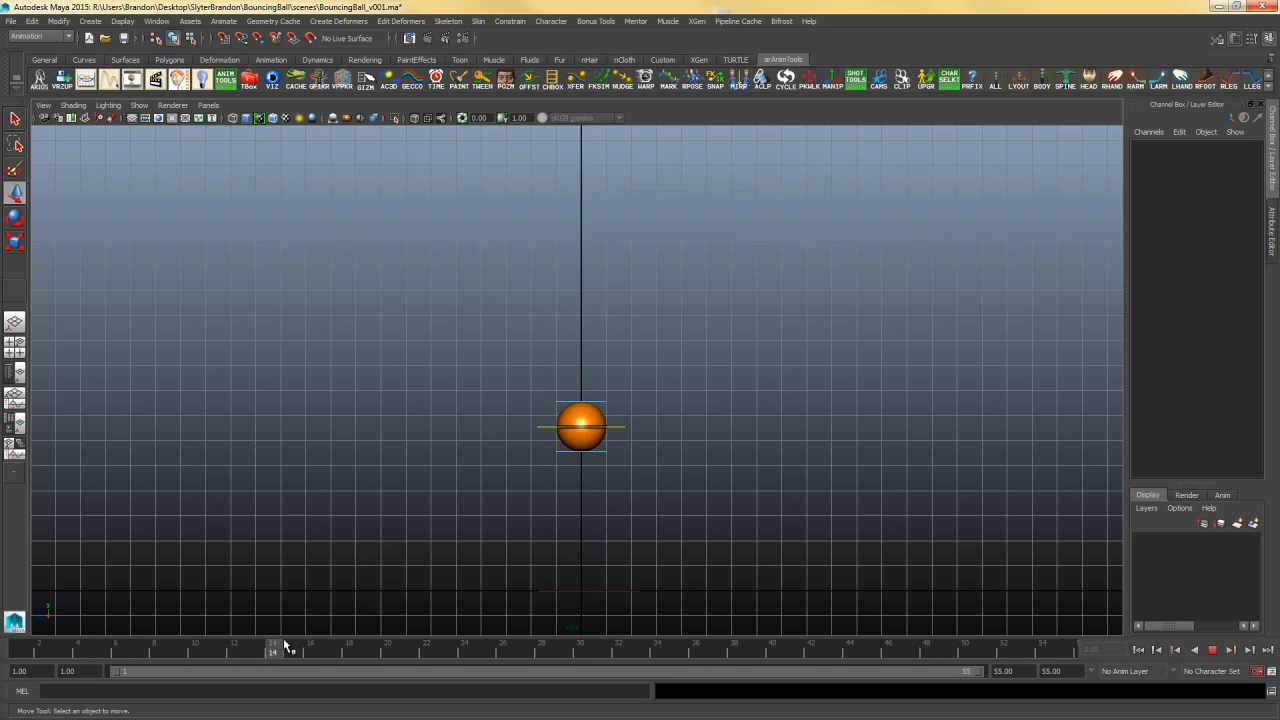
key(alt+v)
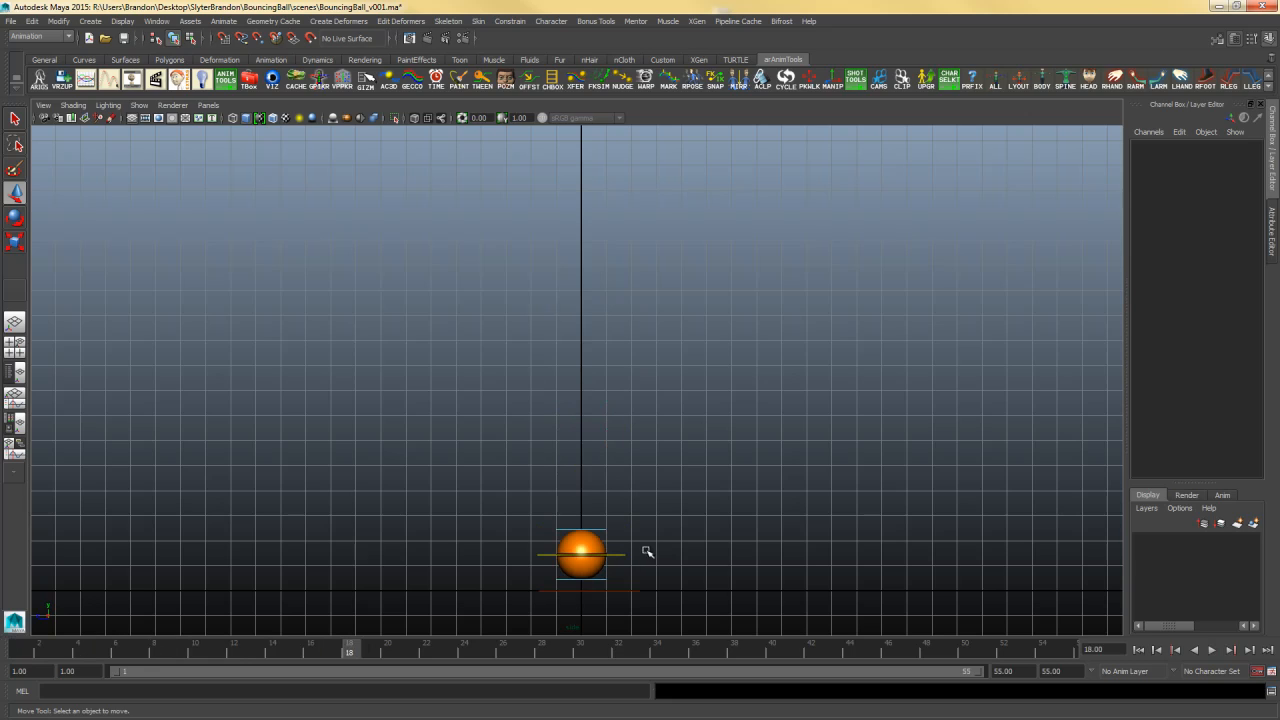
Select the ball's CTRL_Main control and open its animation curves in the Graph Editor
drag(647, 551, 627, 561)
click(672, 557)
click(632, 554)
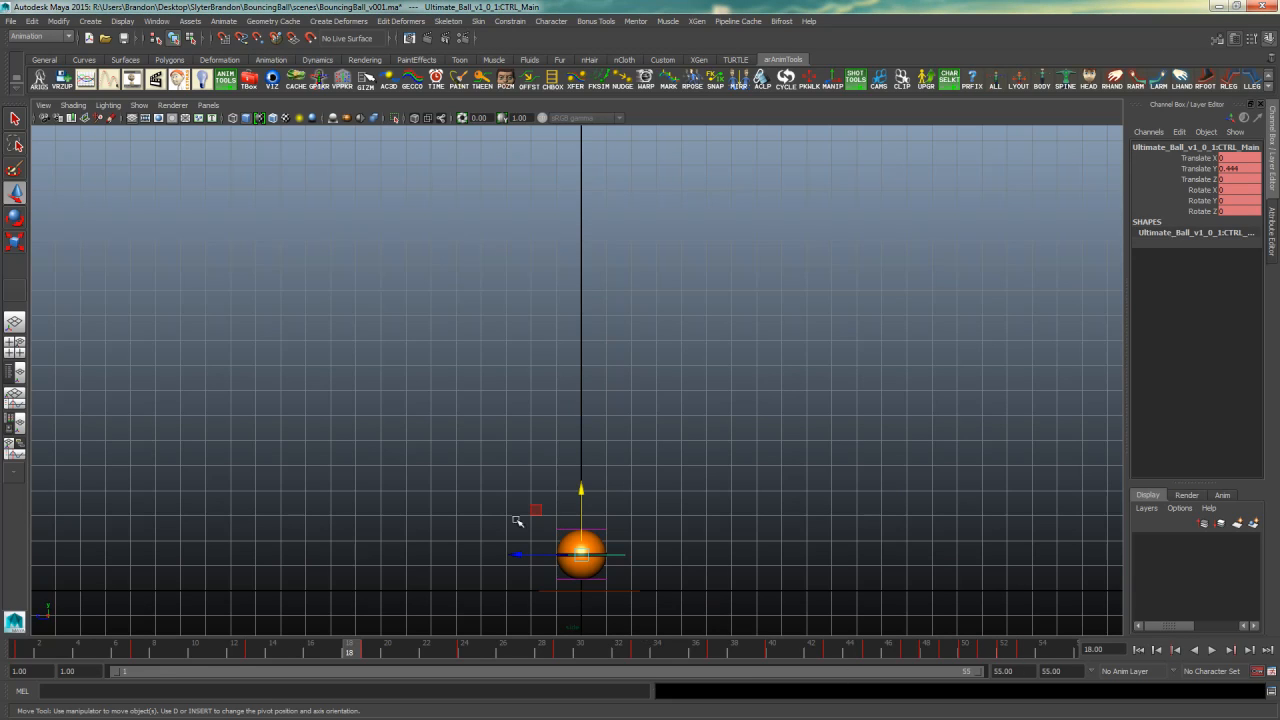
click(157, 21)
mouse_move(190, 60)
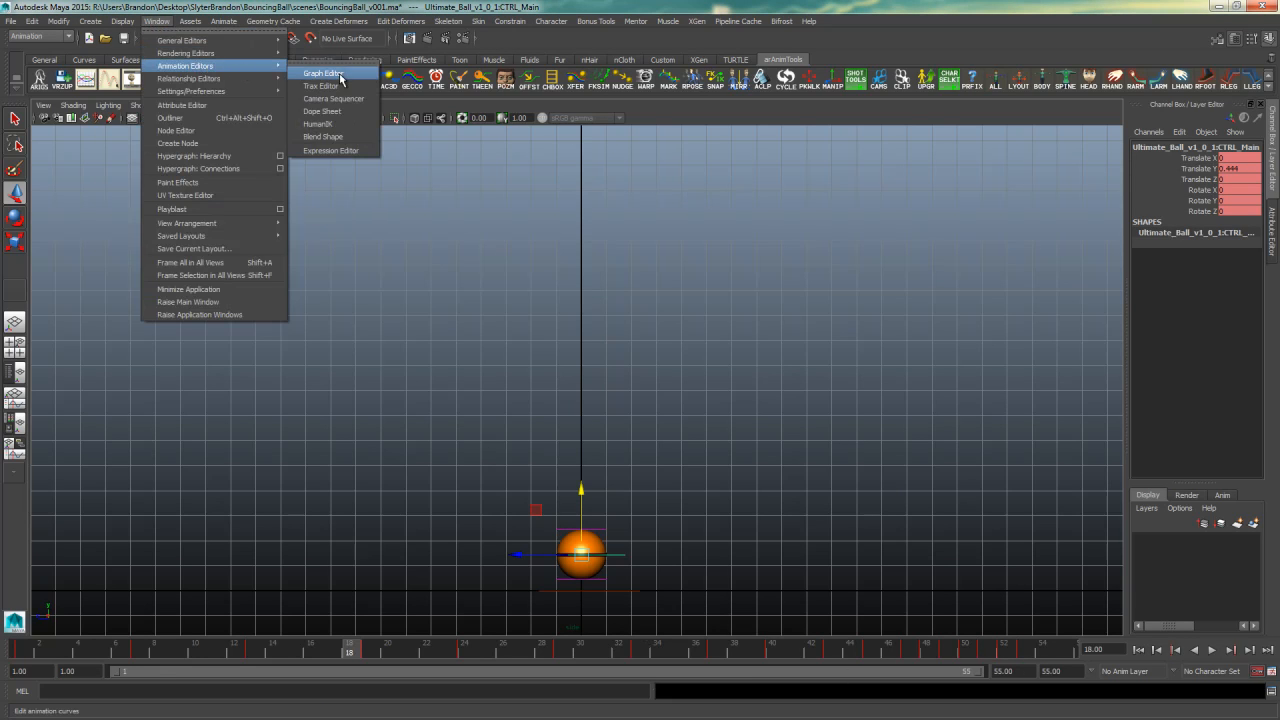
click(322, 74)
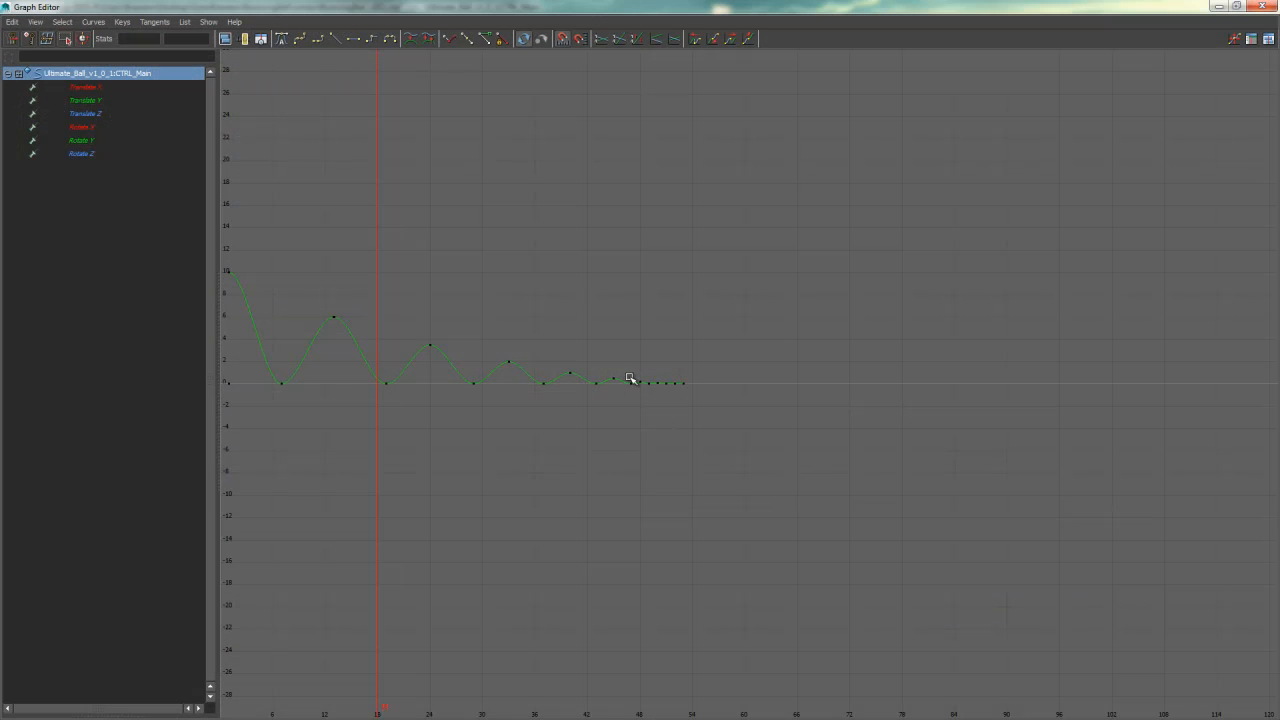
Shift the ball aside in the viewport, and resize the Graph Editor as a large floating window beside it
drag(780, 7, 478, 104)
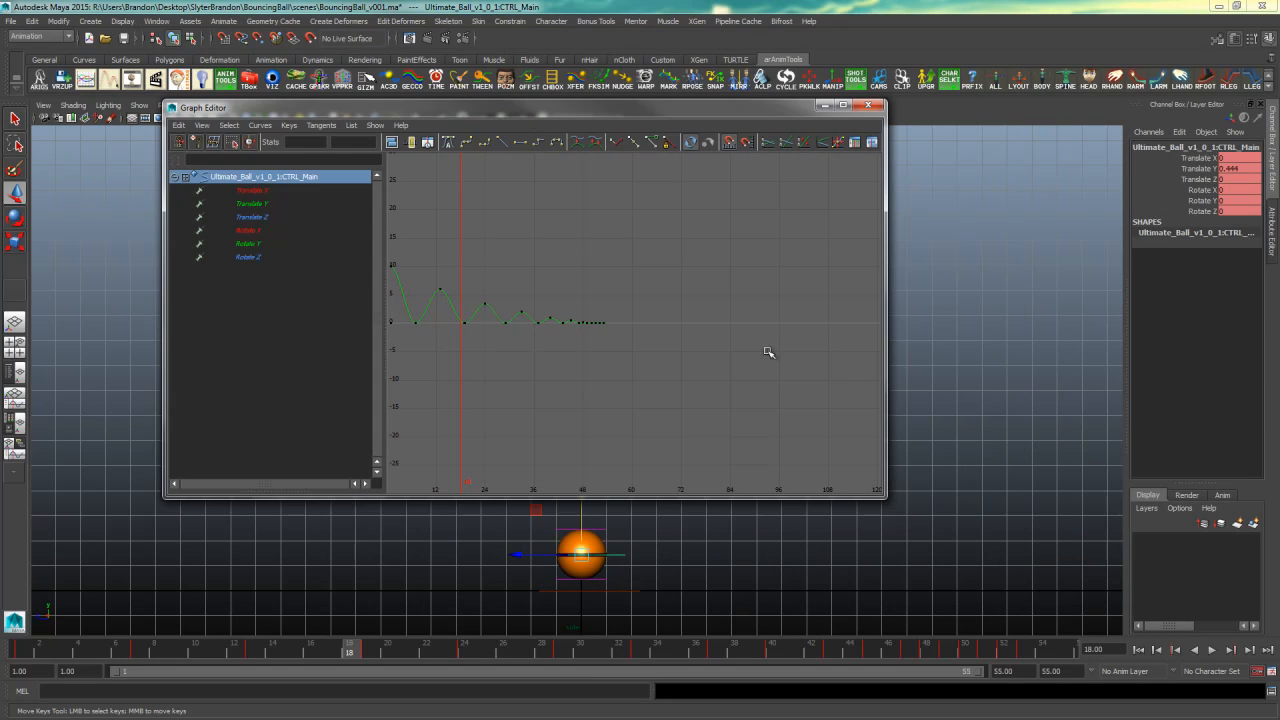
drag(889, 490, 655, 537)
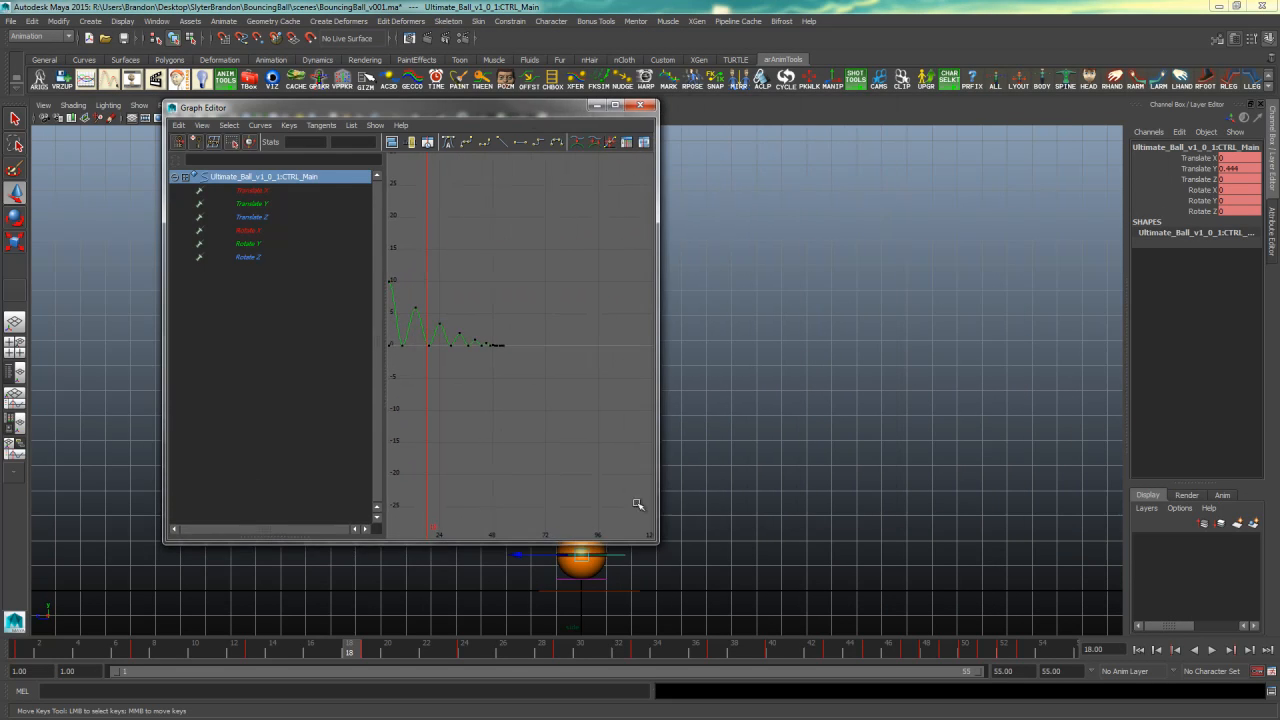
drag(542, 117, 1060, 180)
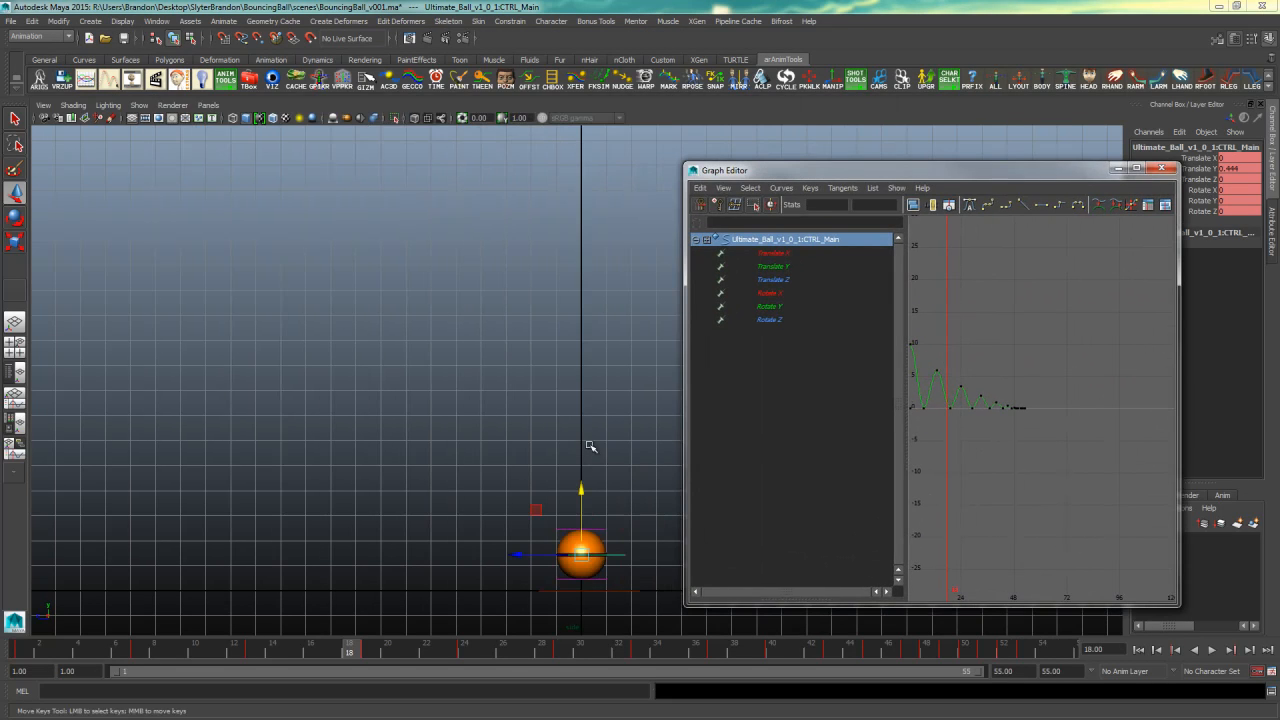
alt+middle_drag(589, 438, 250, 344)
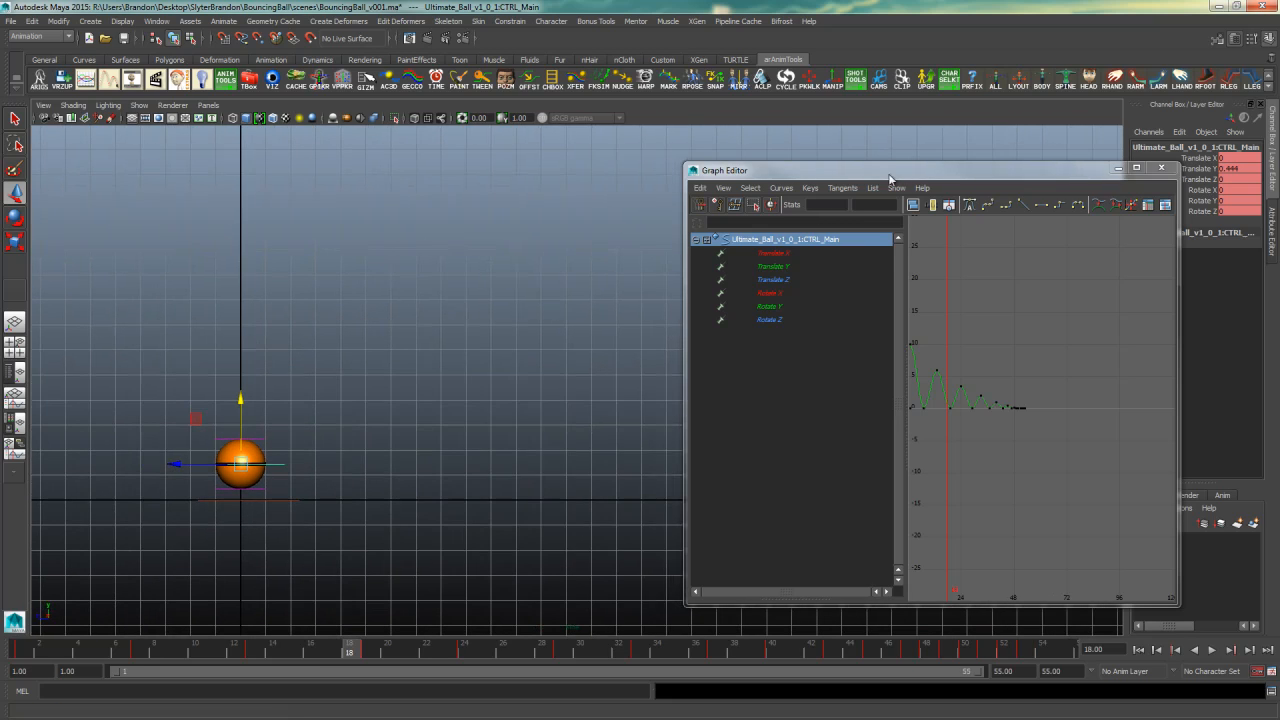
drag(890, 178, 558, 110)
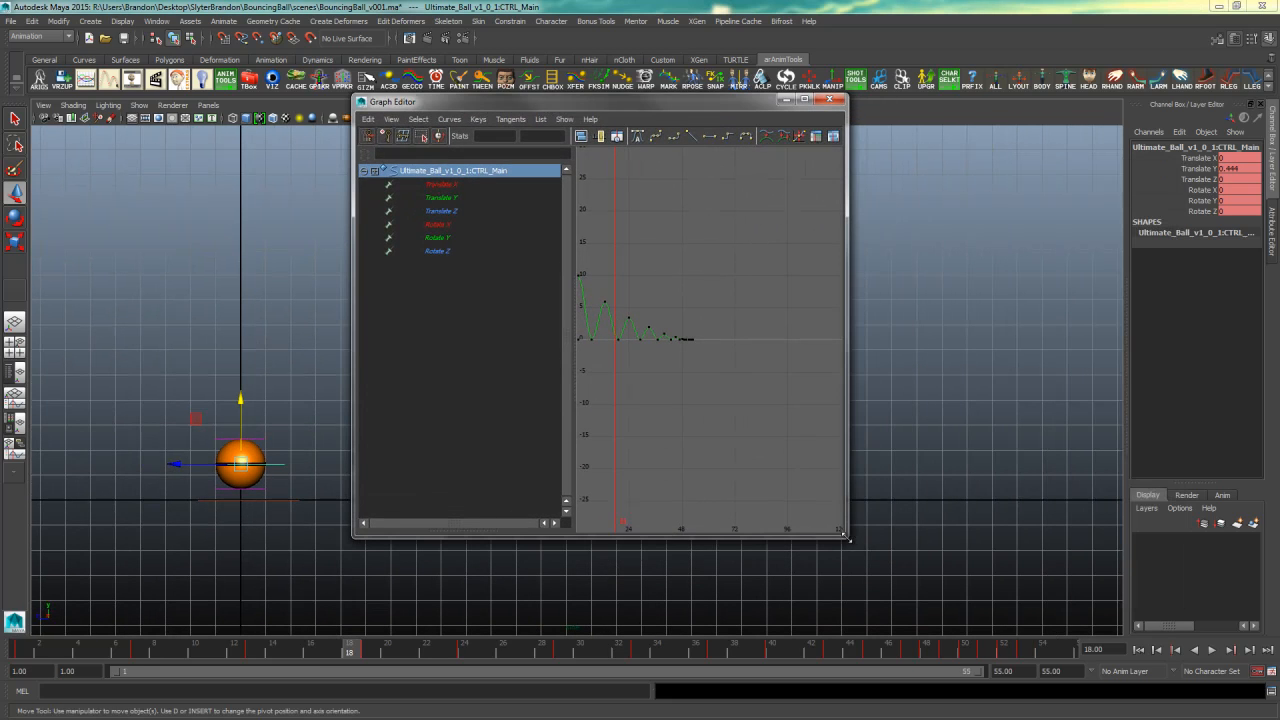
drag(845, 537, 1137, 610)
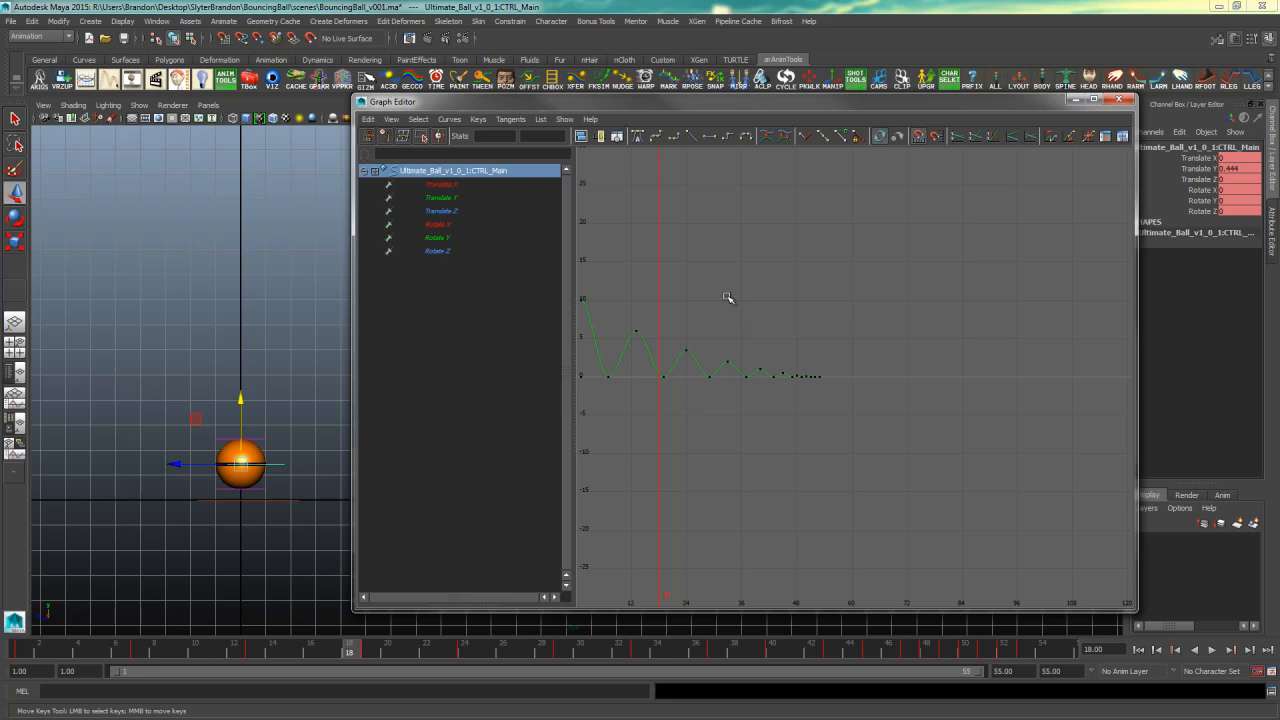
Select all keys on the ball's animation curves and frame them in the graph view
alt+middle_drag(693, 303, 784, 310)
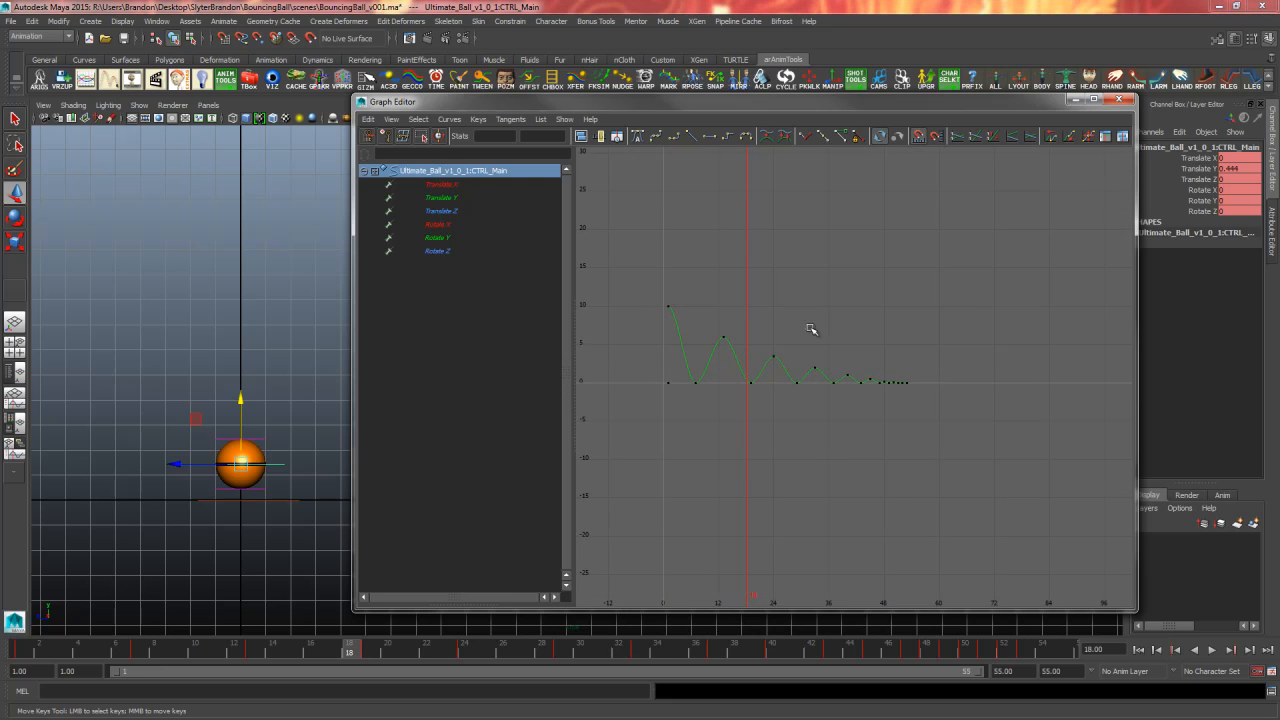
alt+right_drag(776, 320, 898, 313)
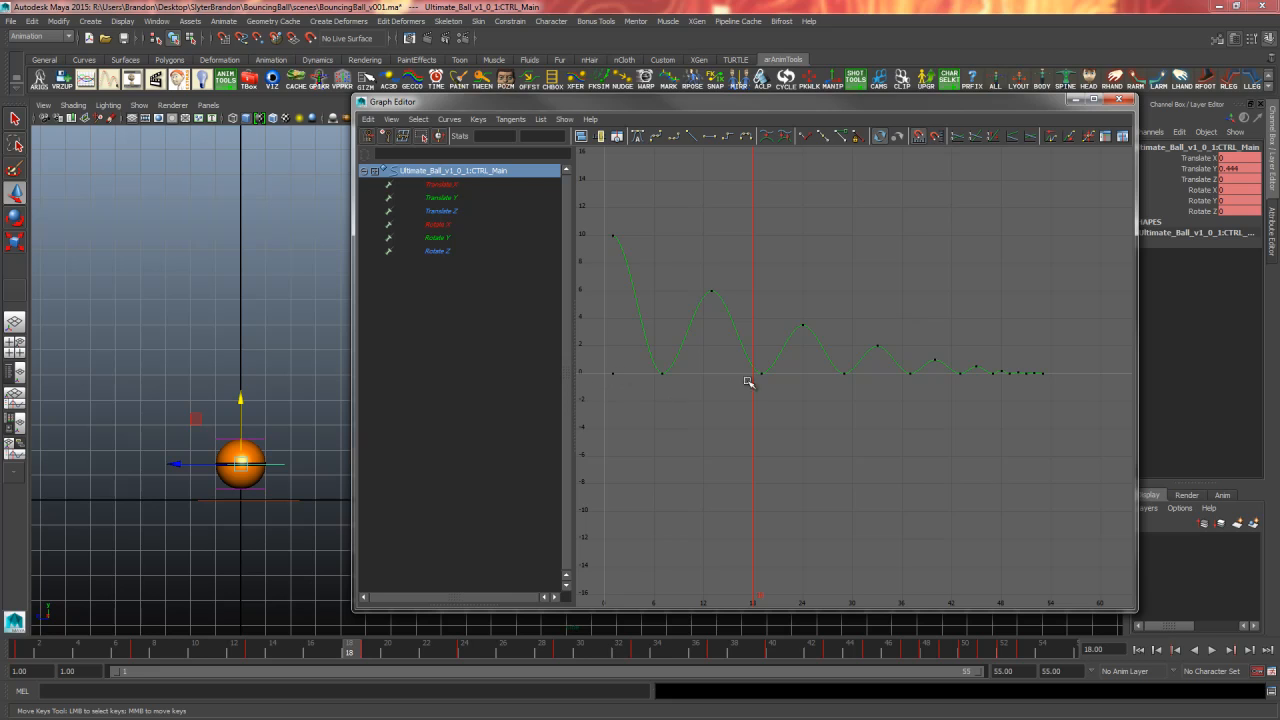
mouse_move(796, 393)
alt+middle_down()
mouse_move(800, 419)
mouse_move(789, 415)
mouse_move(829, 443)
mouse_move(829, 377)
mouse_move(848, 462)
alt+middle_up()
mouse_move(848, 462)
alt+right_down()
mouse_move(857, 446)
mouse_move(917, 471)
mouse_move(843, 491)
mouse_move(868, 468)
alt+right_up()
scroll(868, 468, down, 10)
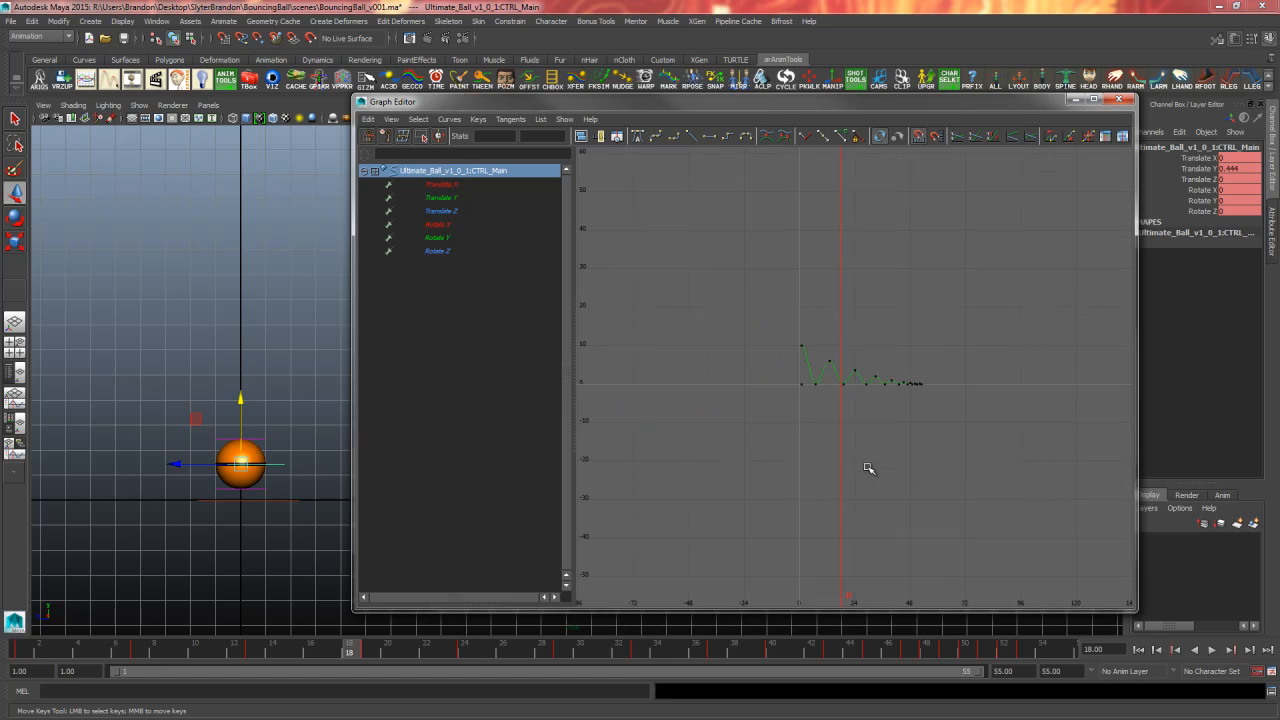
scroll(868, 468, up, 7)
scroll(868, 468, down, 4)
scroll(870, 471, up, 5)
scroll(870, 471, down, 5)
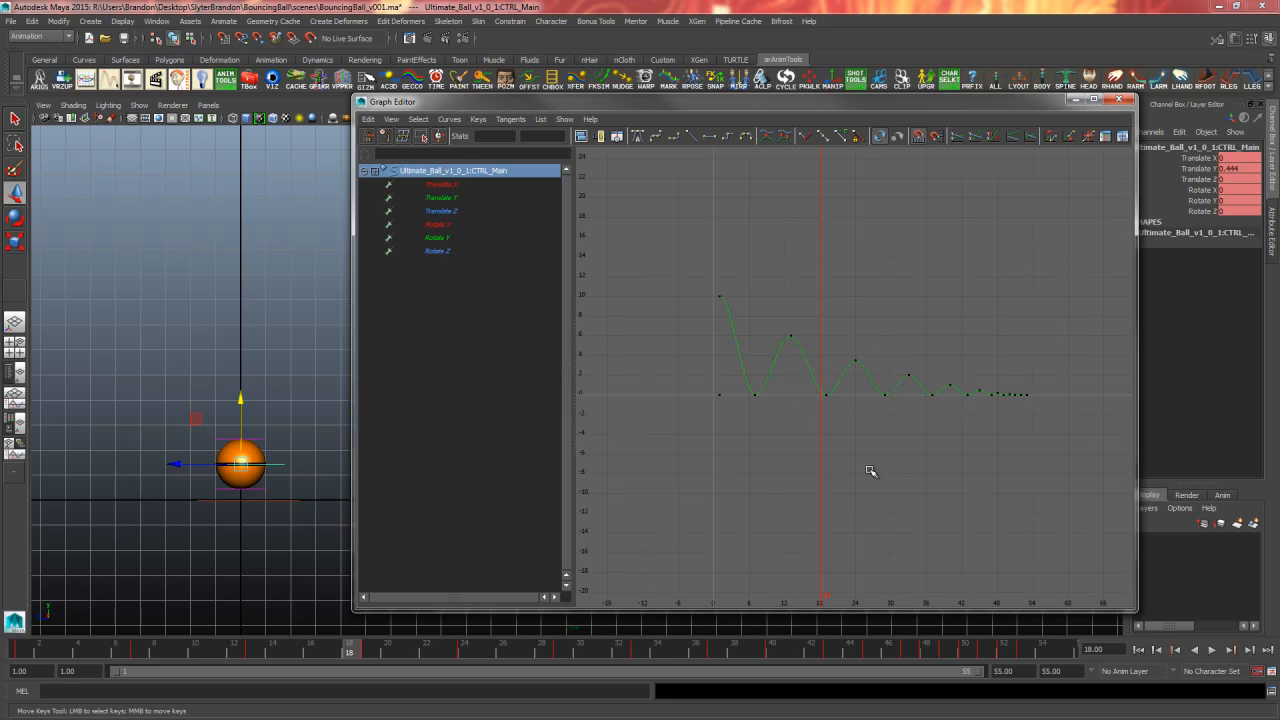
drag(698, 257, 1075, 460)
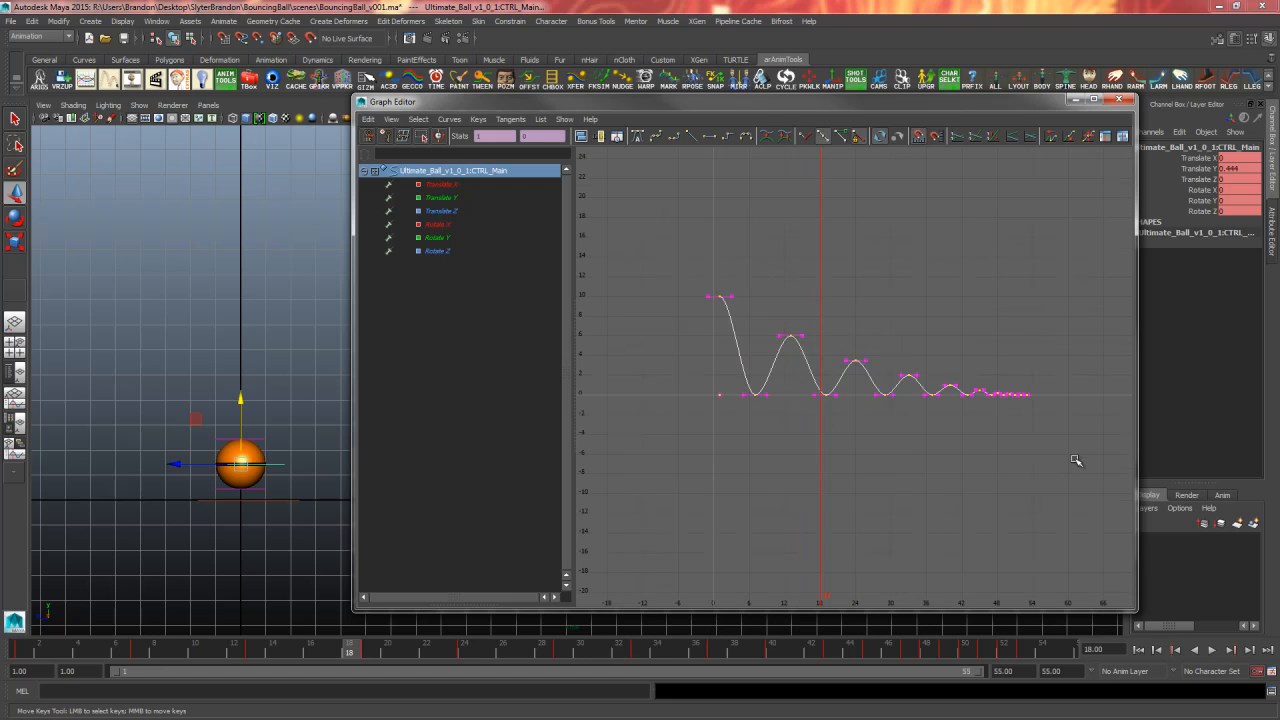
key(f)
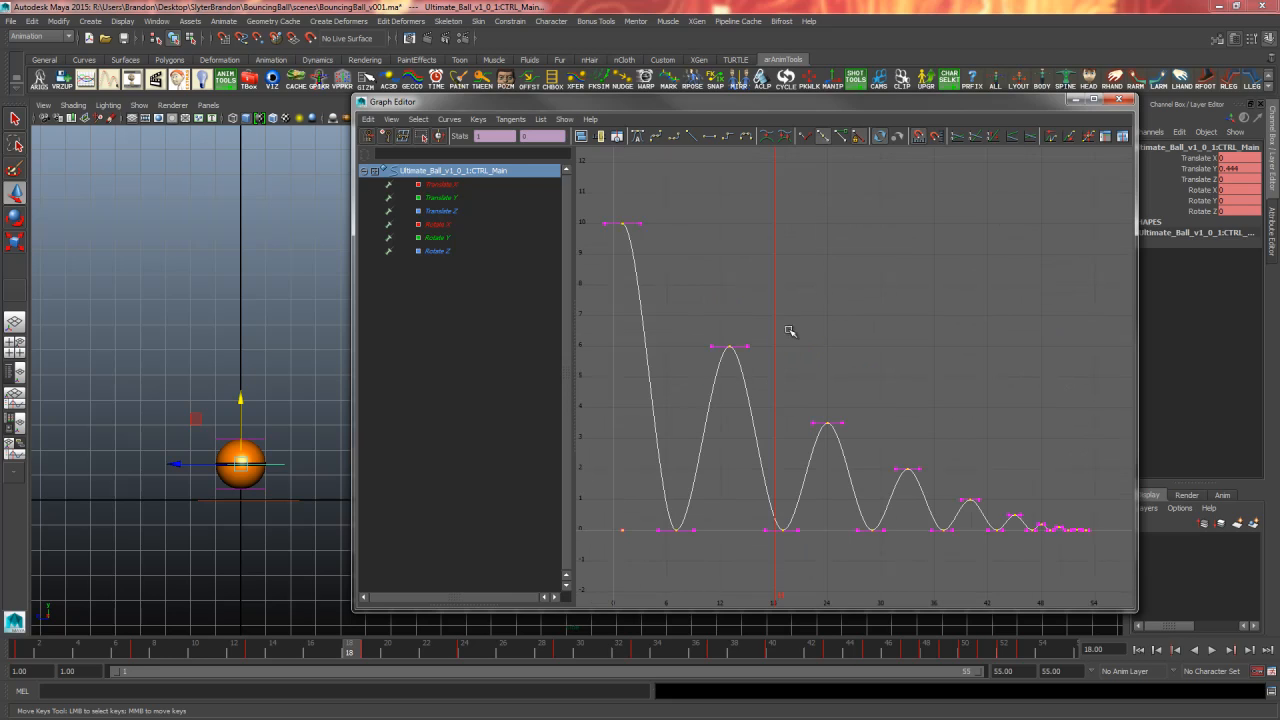
Examine the control's translate and rotate channels individually in the graph, and clear the channel selection
click(444, 266)
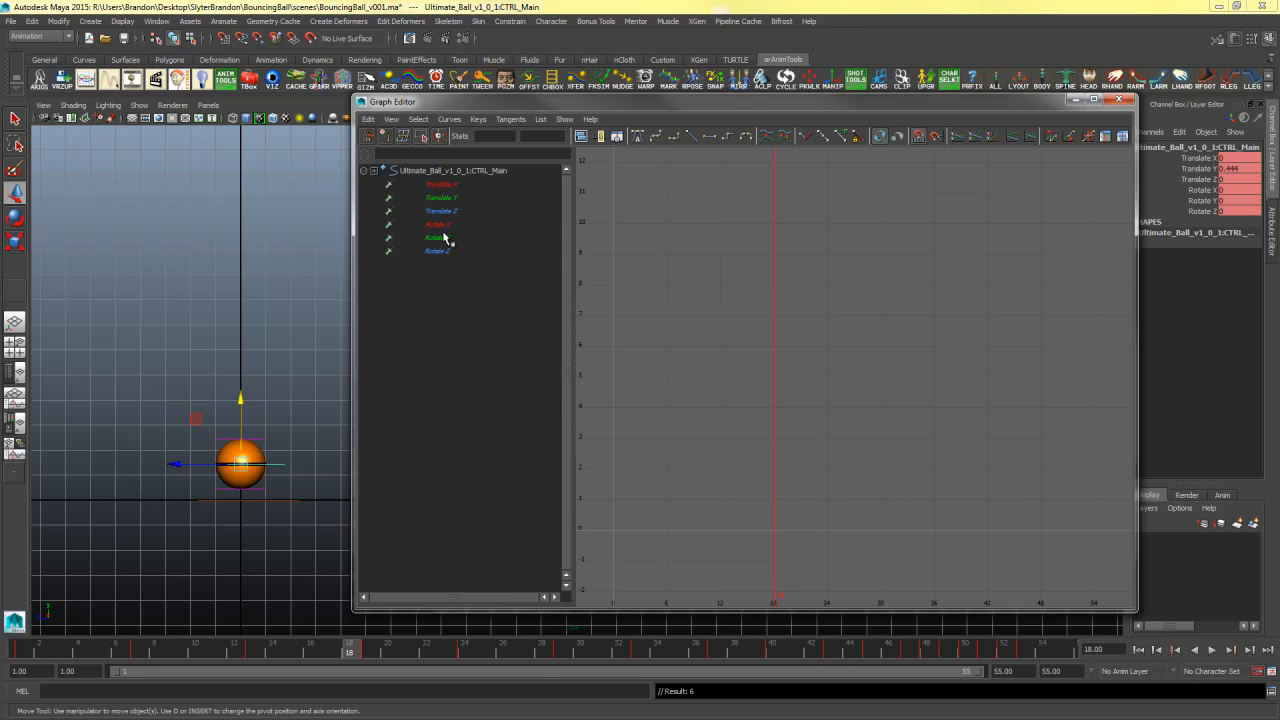
middle_click(292, 451)
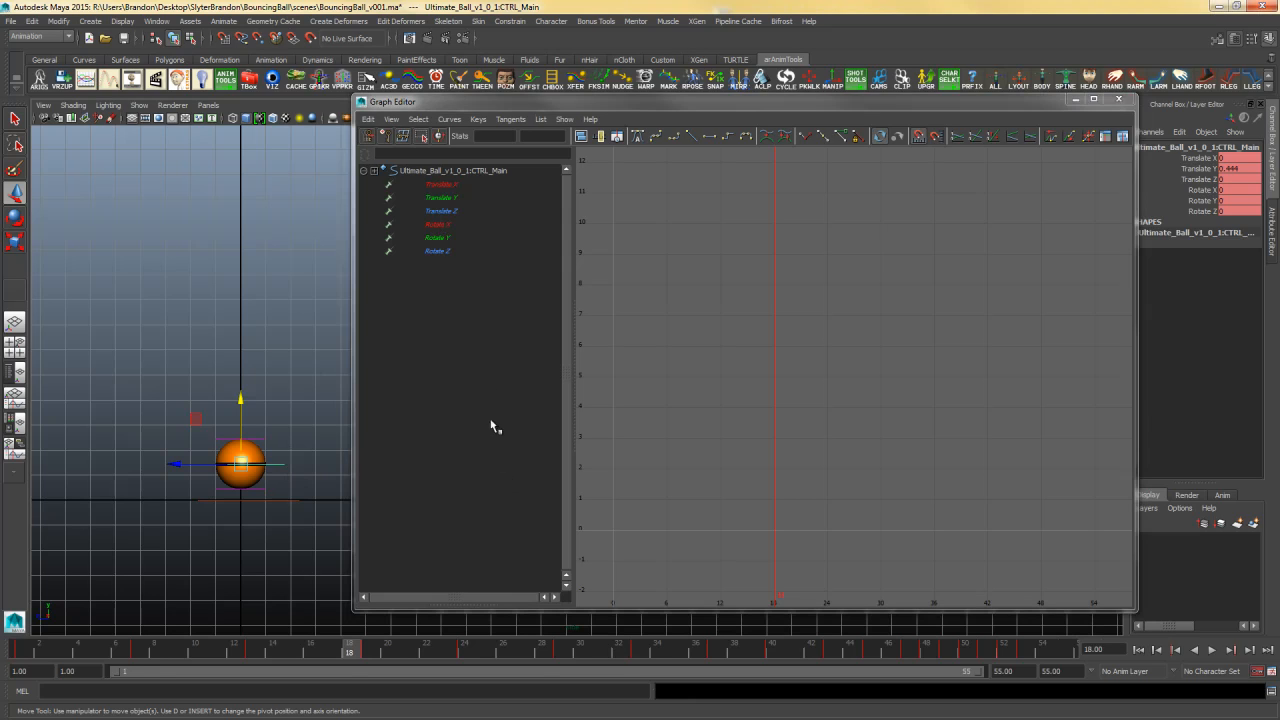
click(441, 198)
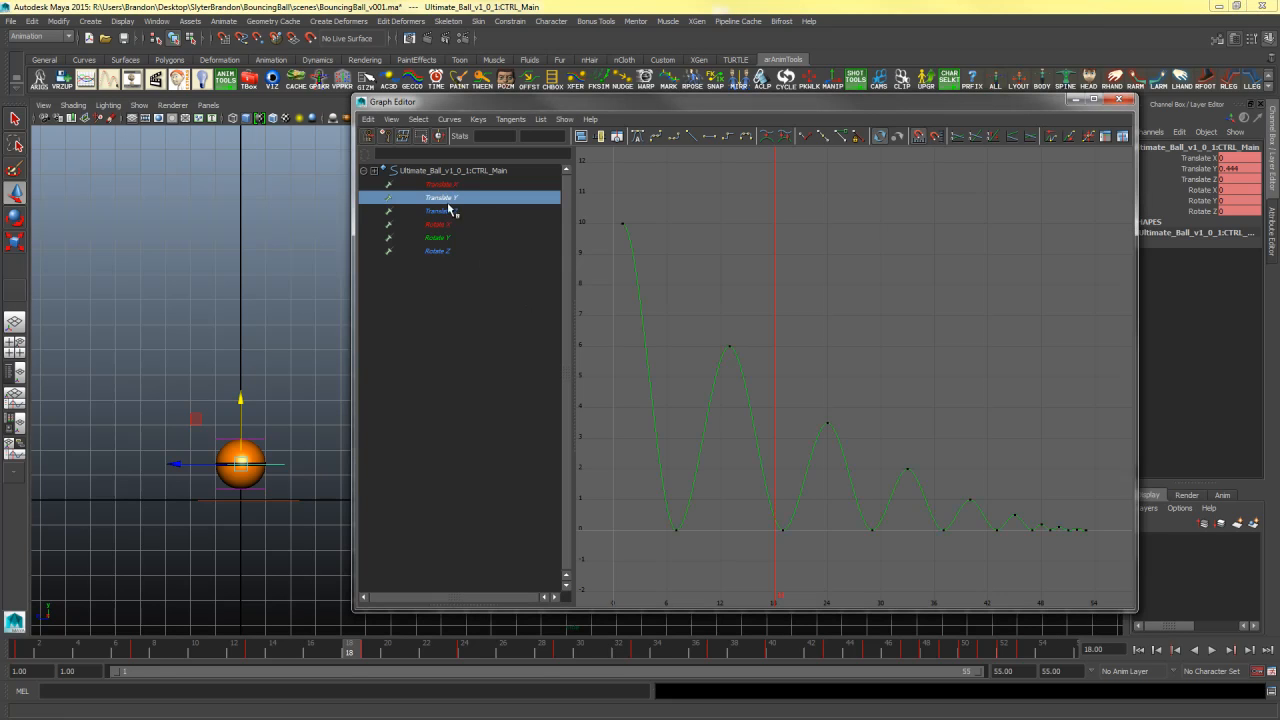
click(448, 251)
click(448, 238)
click(449, 225)
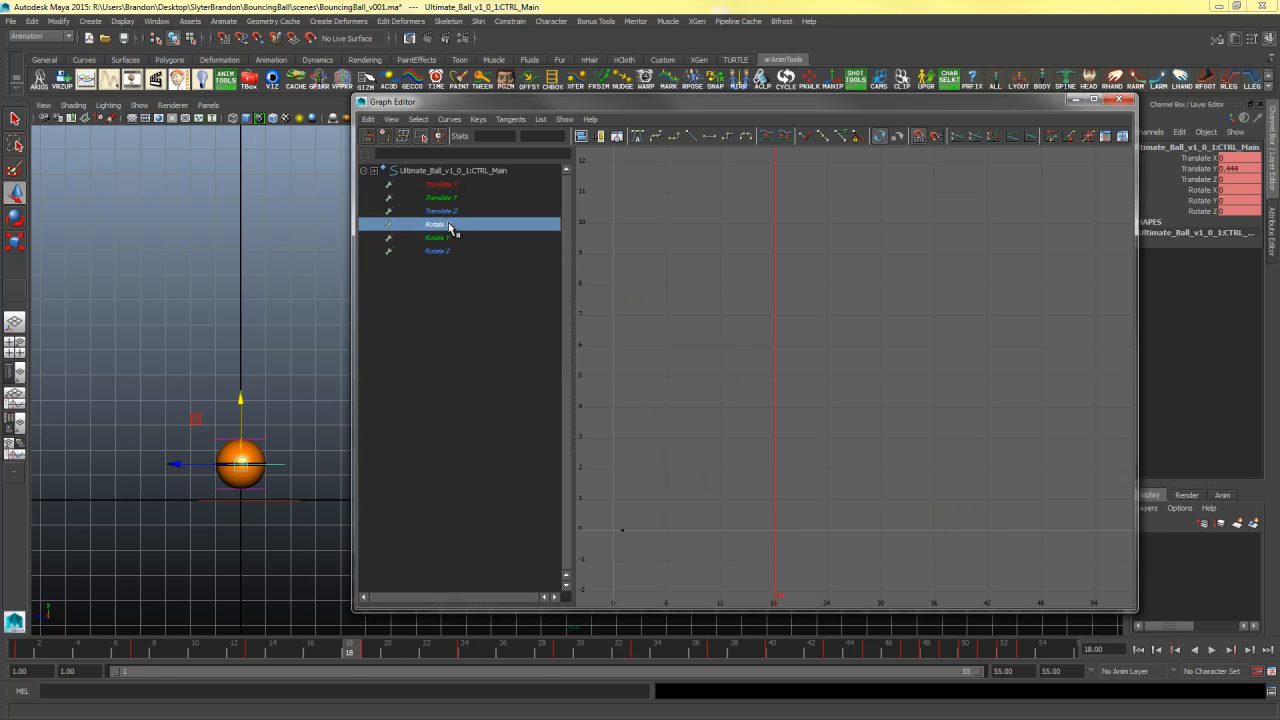
click(450, 209)
drag(455, 183, 365, 365)
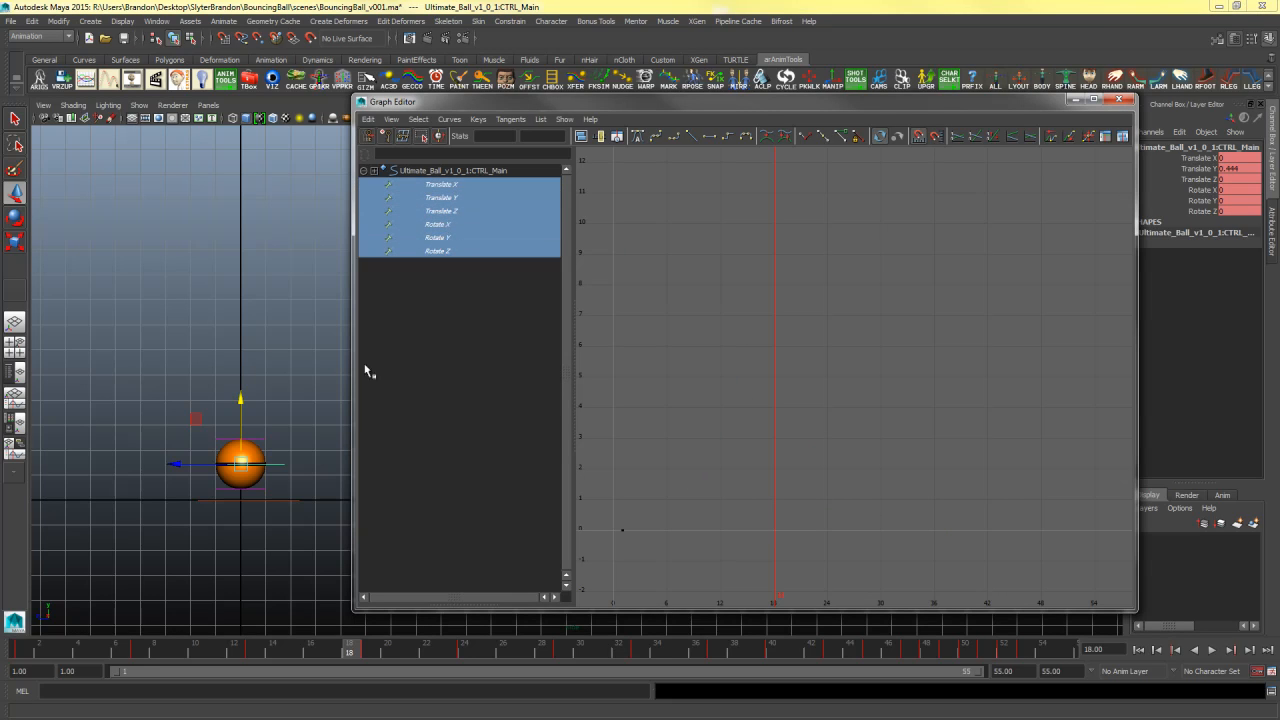
click(480, 343)
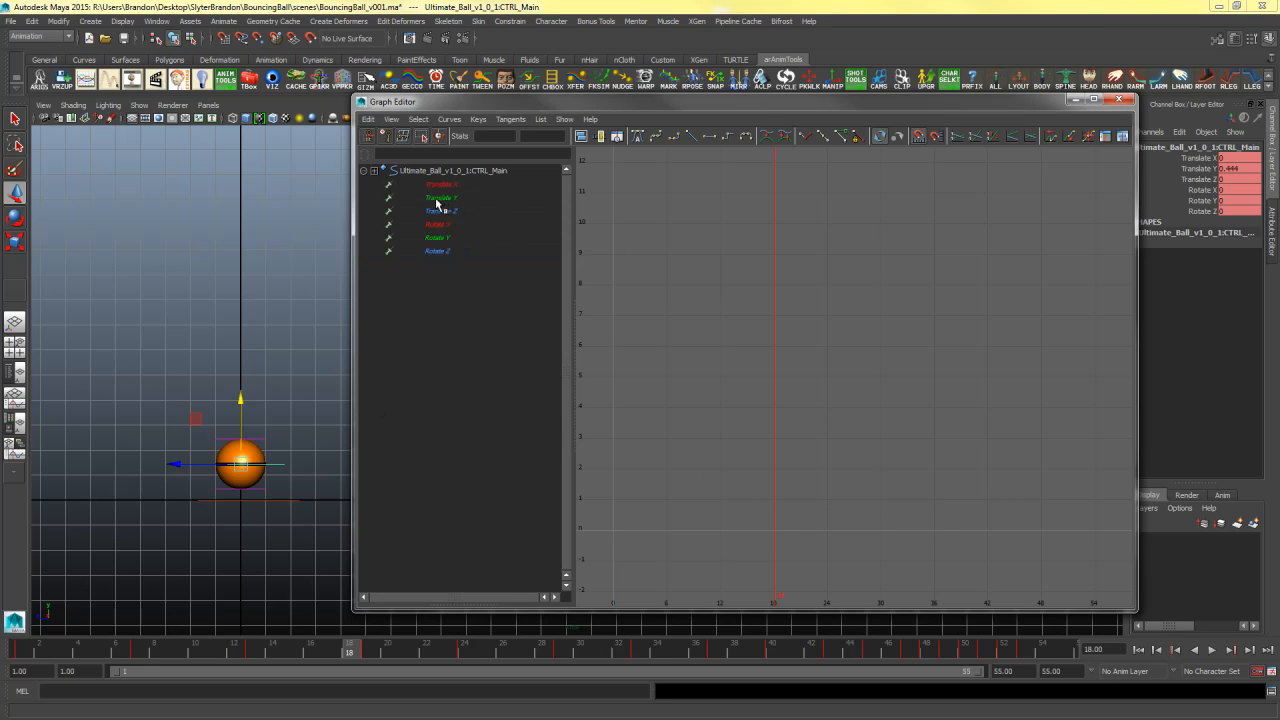
Isolate the Translate Y curve, check its keys by selecting and deselecting them, and maximize the Graph Editor
click(438, 199)
drag(617, 211, 1078, 588)
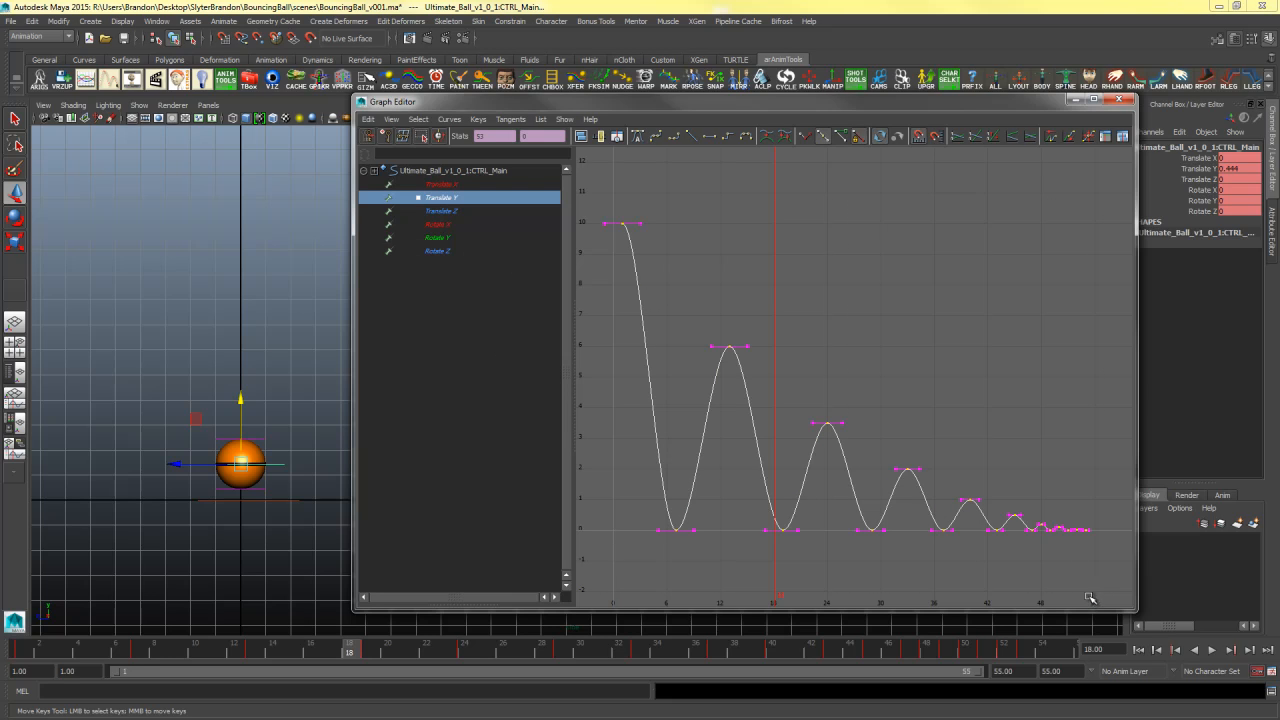
click(995, 405)
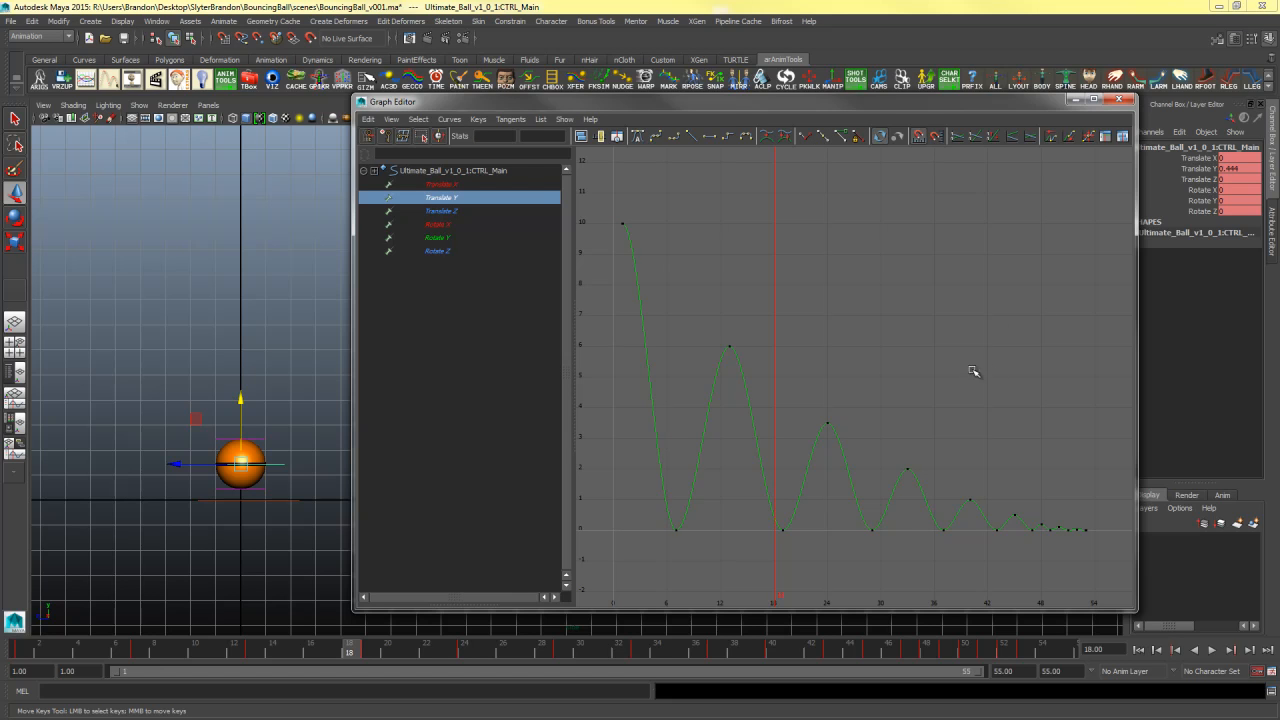
drag(830, 103, 643, 1)
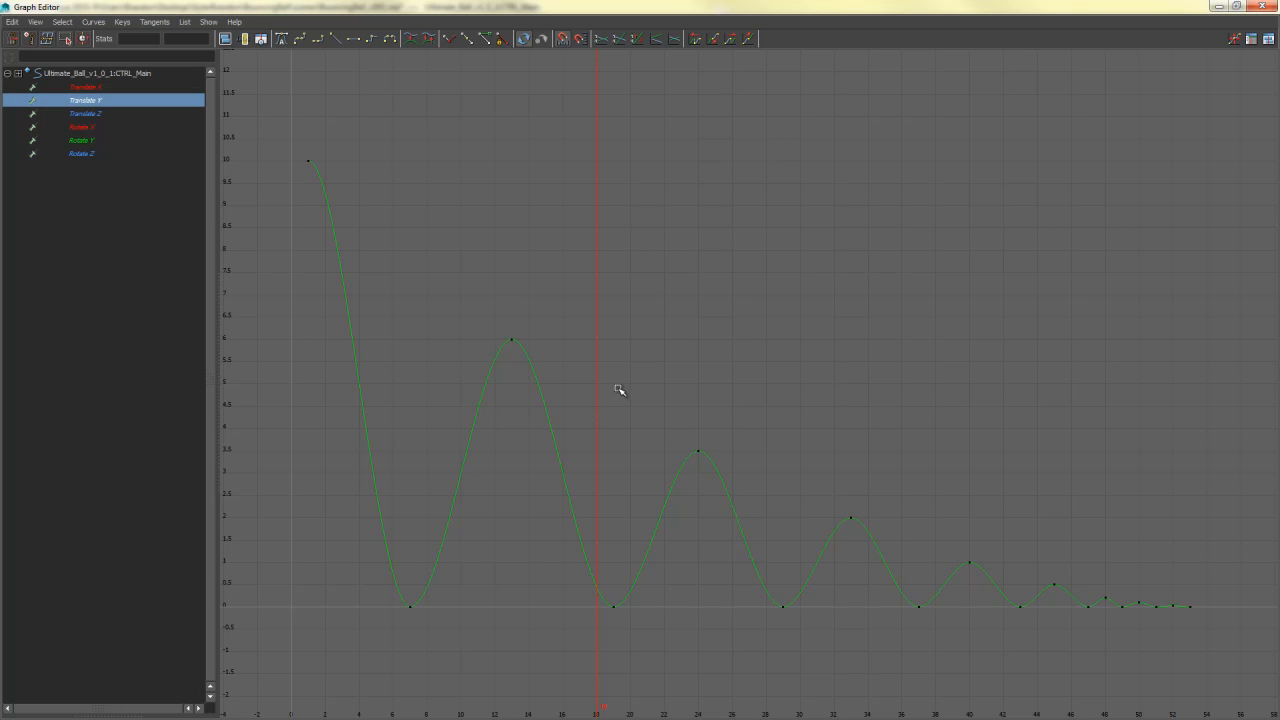
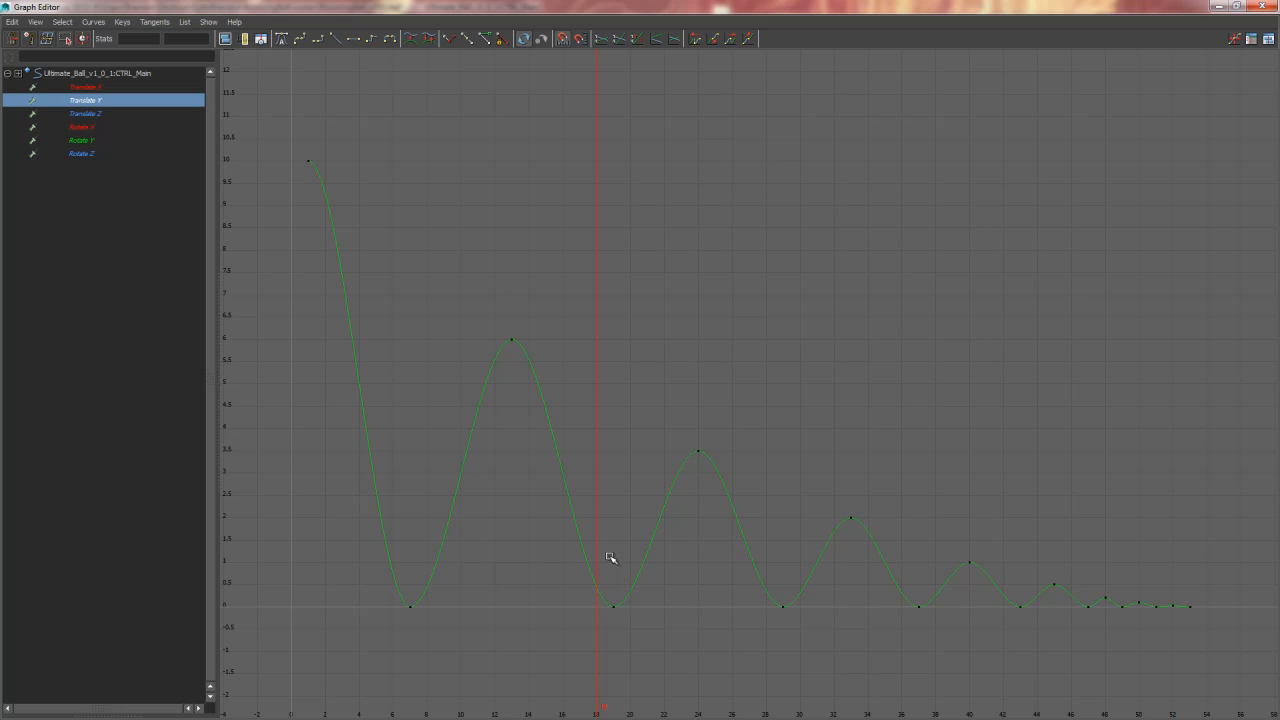
Restore the Graph Editor to a floating window beside the ball, and scrub through the bounces to compare curve and motion
drag(686, 506, 851, 512)
drag(863, 10, 842, 54)
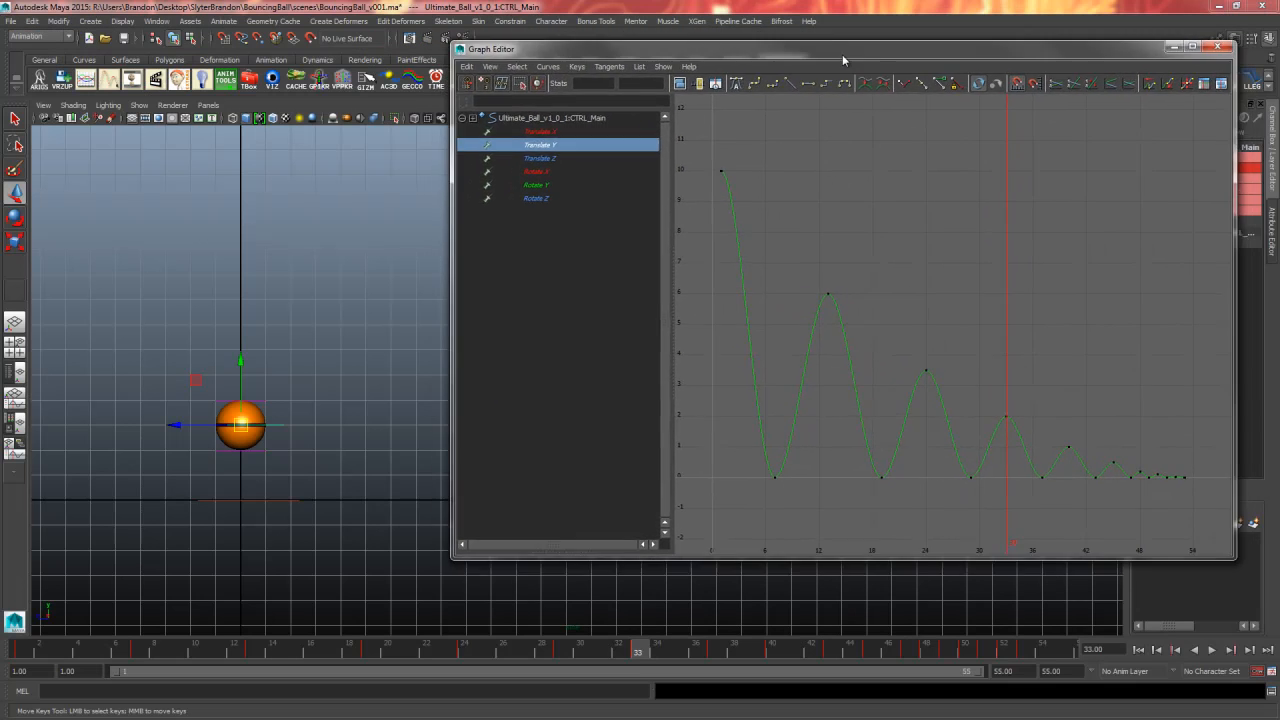
drag(831, 394, 883, 415)
key(w)
key(k)
key(alt+v)
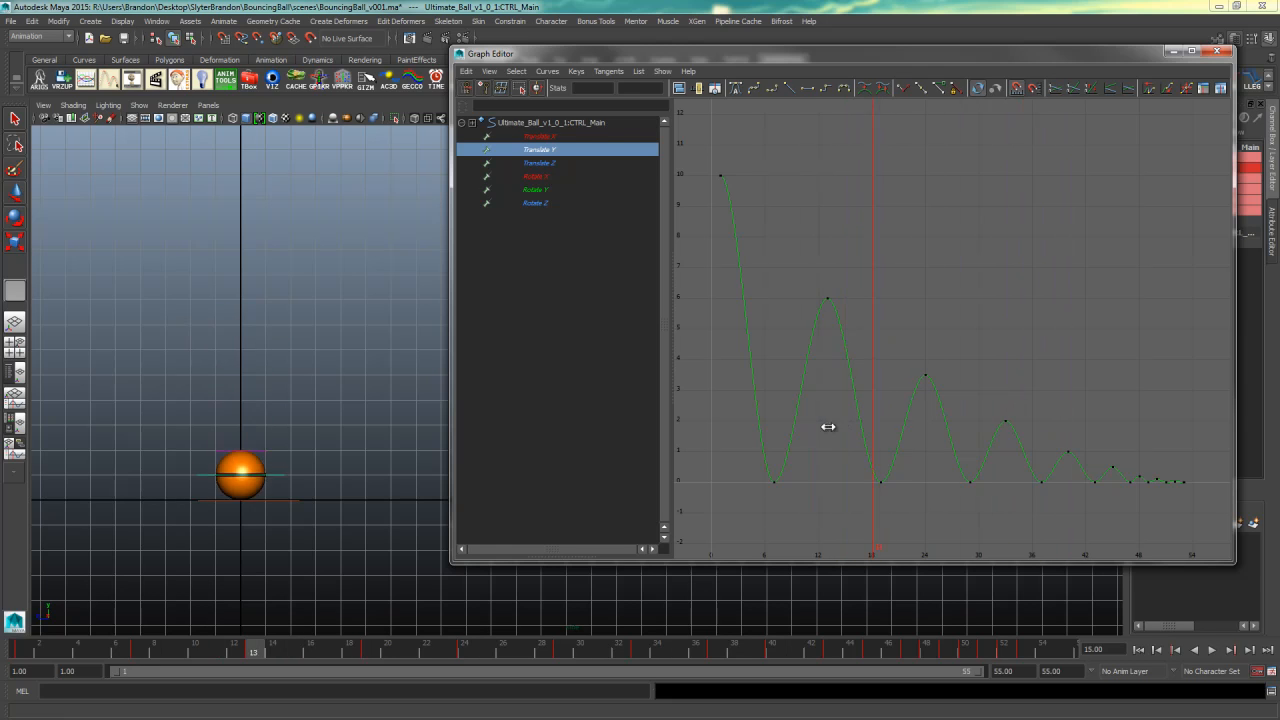
key(w)
key(alt+v)
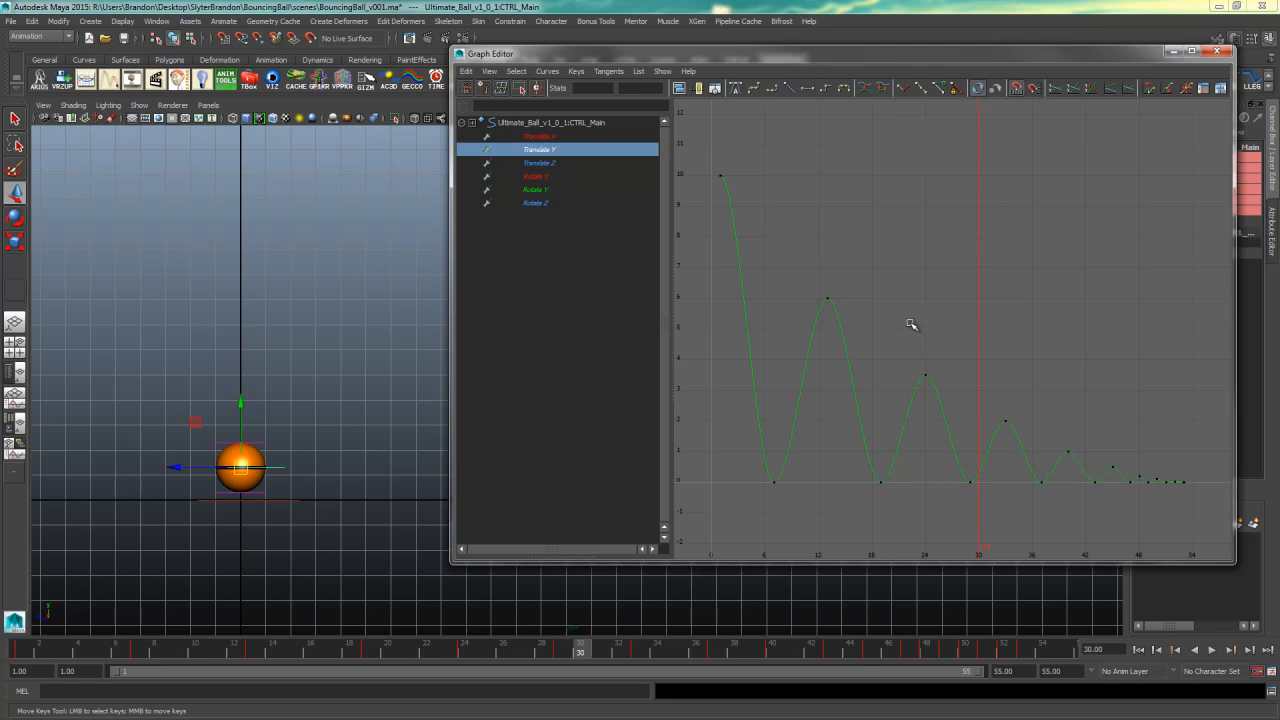
Scrub back through the Translate Y curve's first bounces and return to frame 1
drag(910, 324, 806, 380)
drag(761, 463, 819, 474)
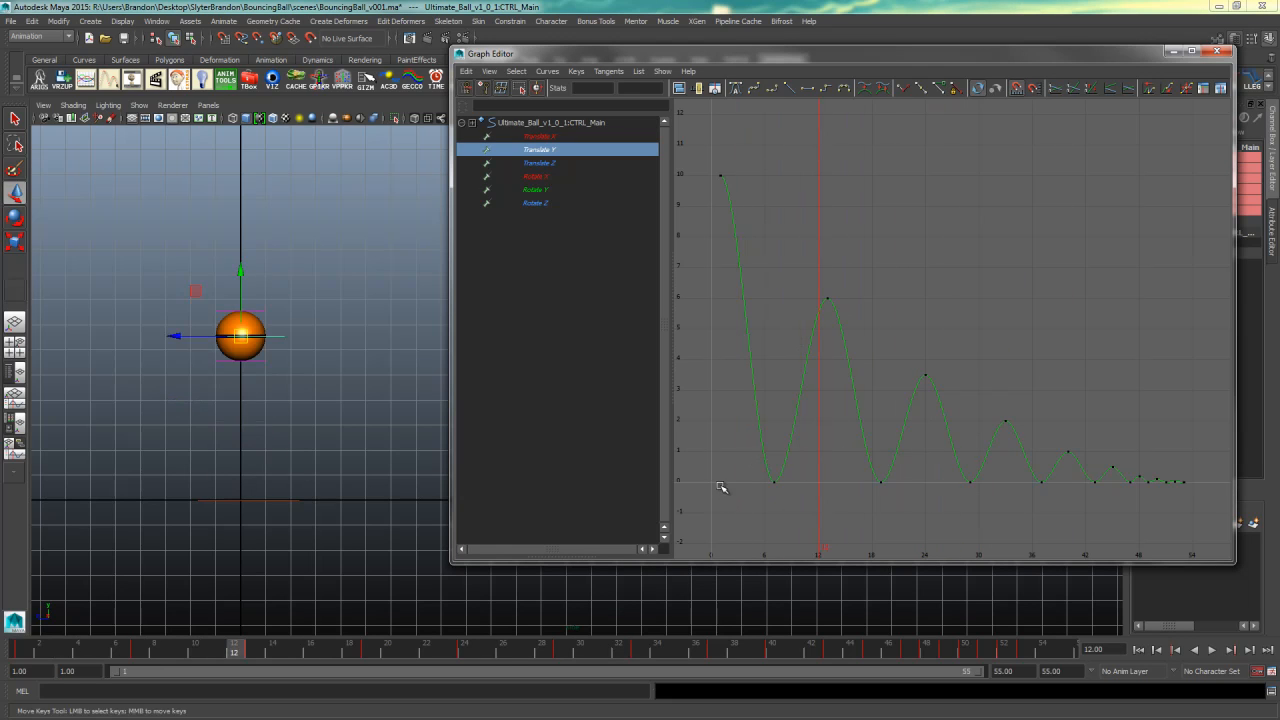
drag(826, 409, 720, 446)
key(w)
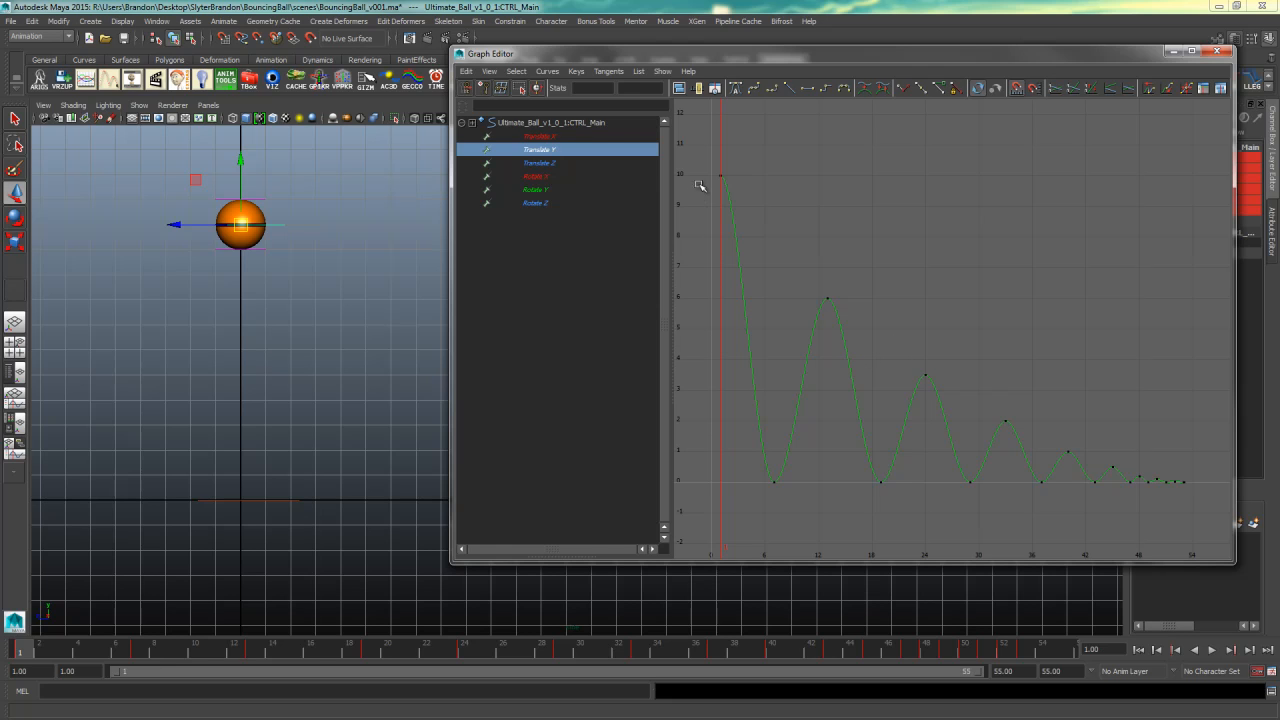
Reposition the Graph Editor beside the ball, scrub through the full bounce to frame 53, and maximize the Graph Editor
drag(735, 62, 629, 57)
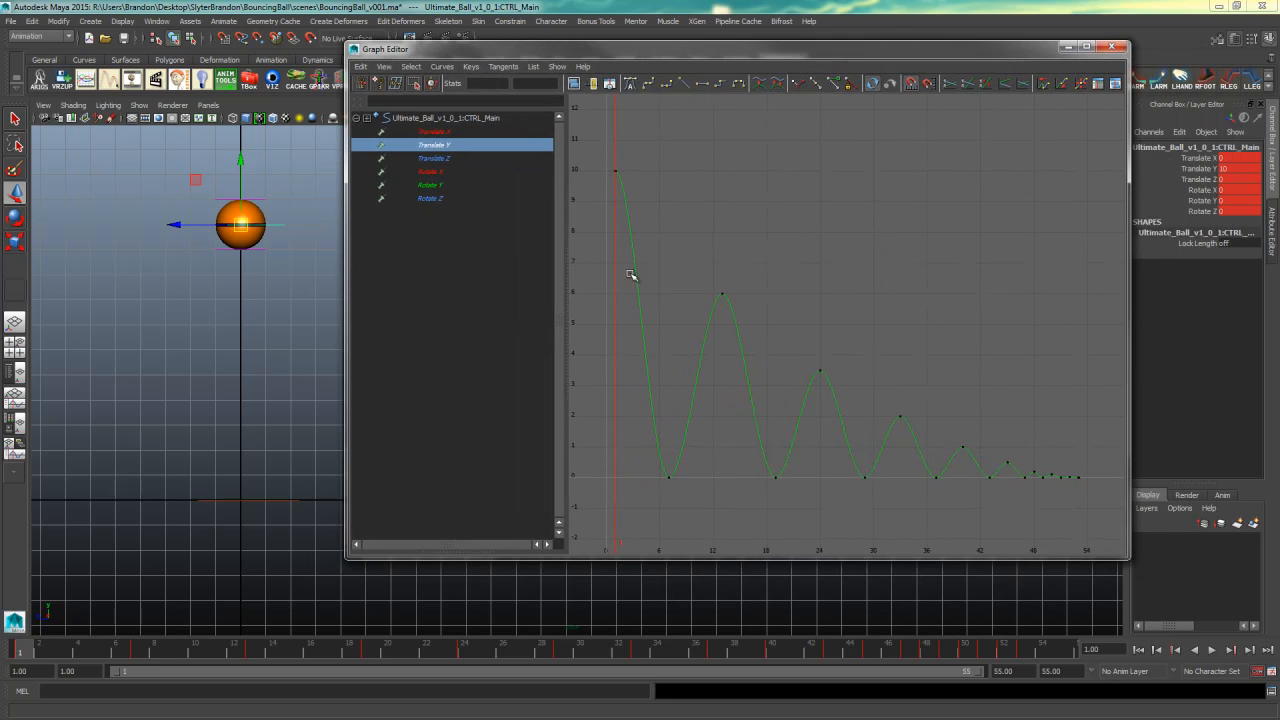
key(k)
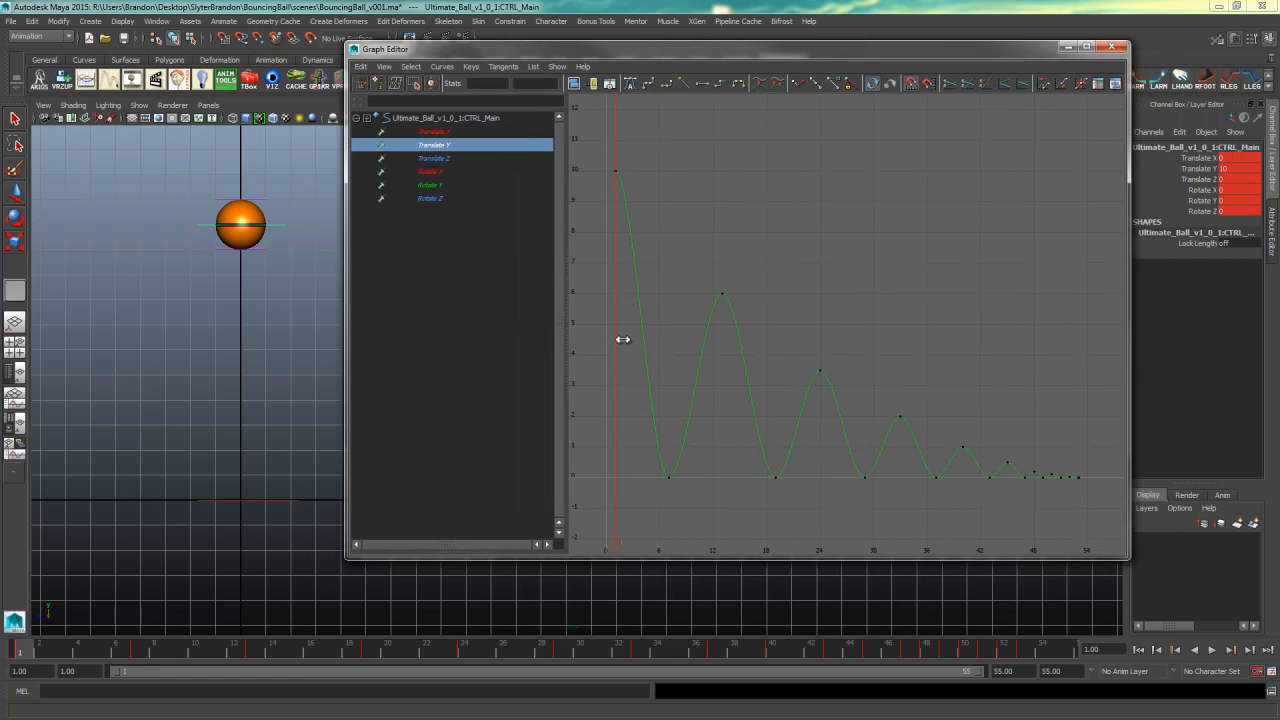
drag(622, 340, 1080, 380)
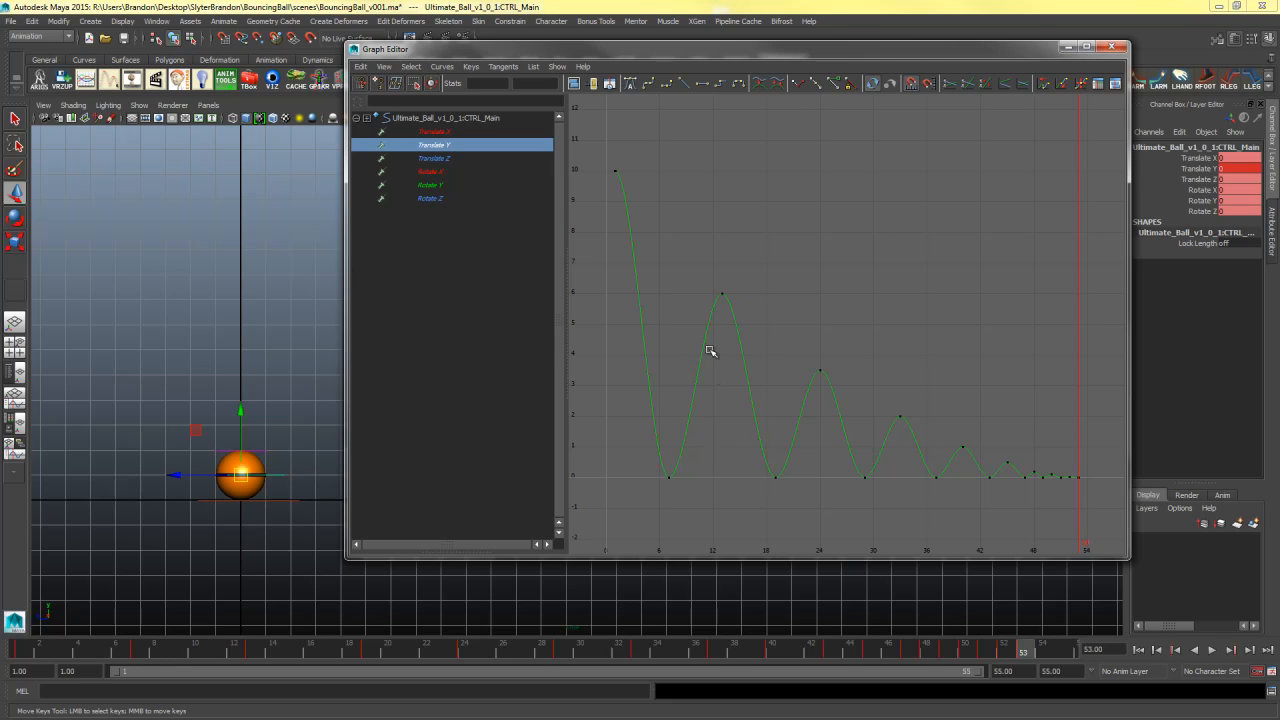
drag(672, 266, 757, 446)
key(w)
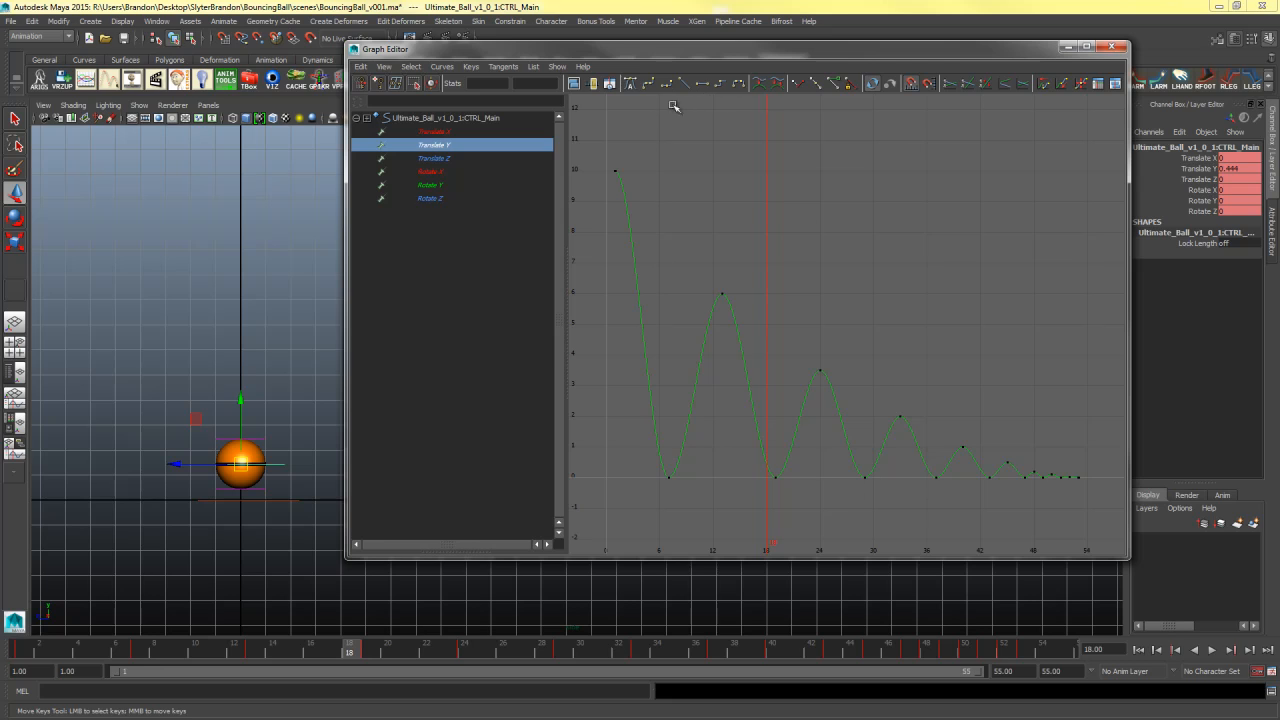
drag(790, 54, 744, 0)
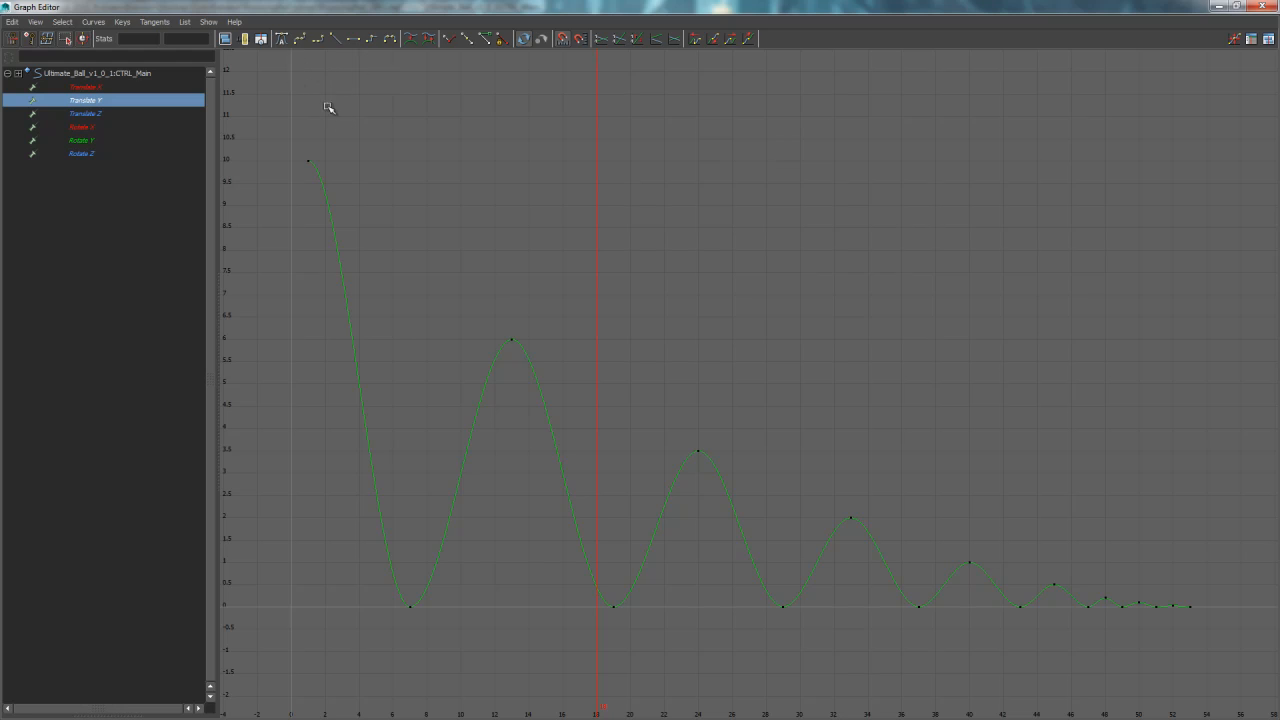
Examine the tangents of the Translate Y curve's peak keys one by one, and select all of the curve's keys
click(310, 160)
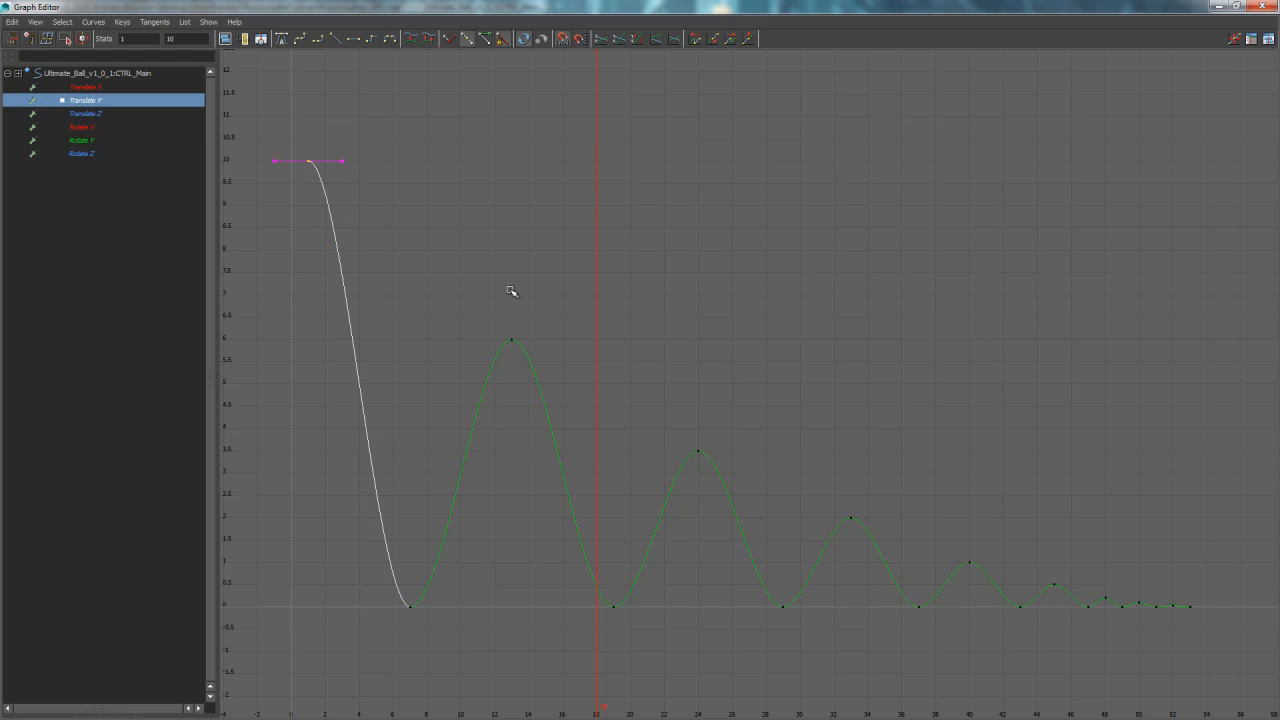
click(509, 342)
click(698, 452)
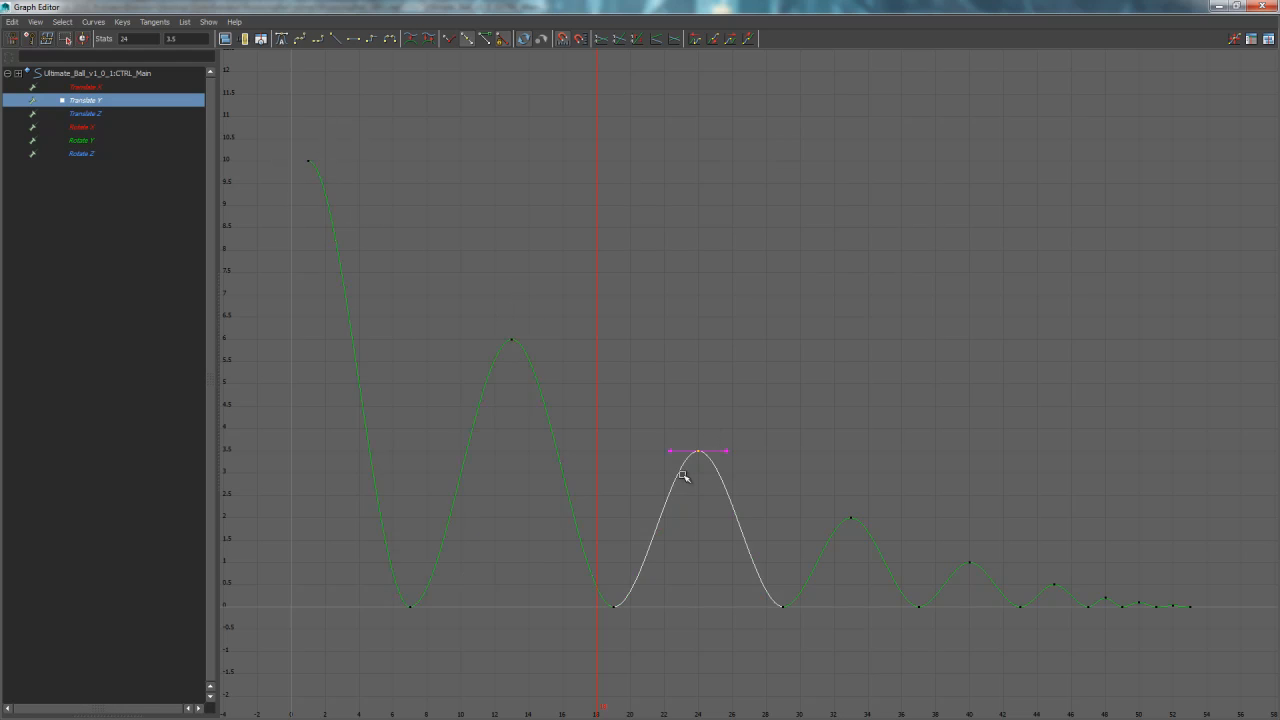
click(849, 519)
click(970, 561)
click(1056, 583)
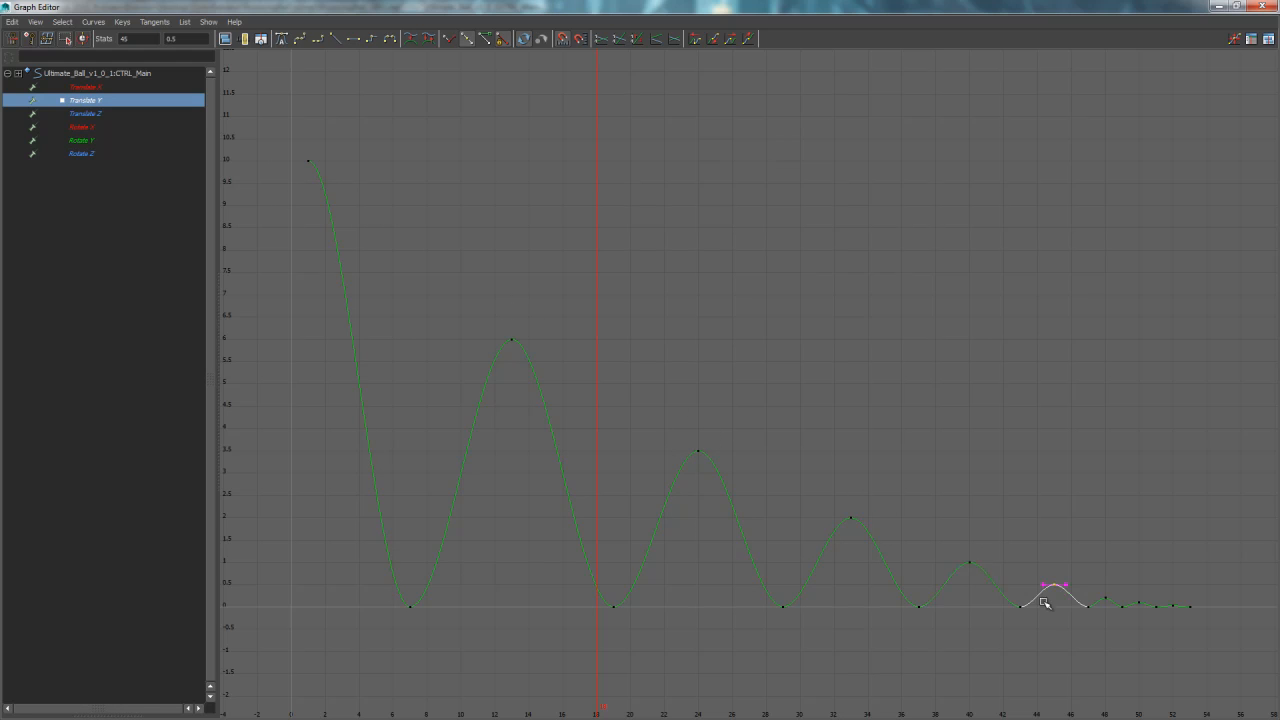
click(1104, 598)
click(353, 317)
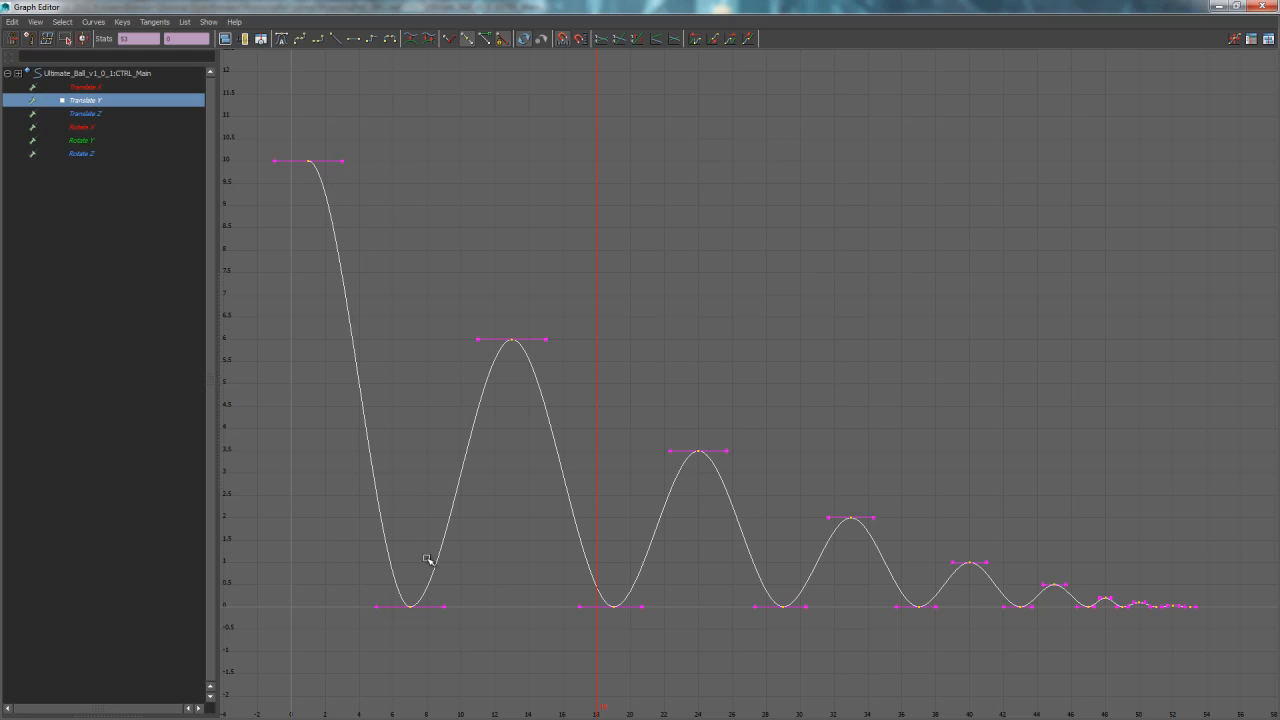
Inspect the frame 1 key's tangent handles and the tangents across the entire Translate Y curve, and clear the selection
drag(432, 252, 354, 143)
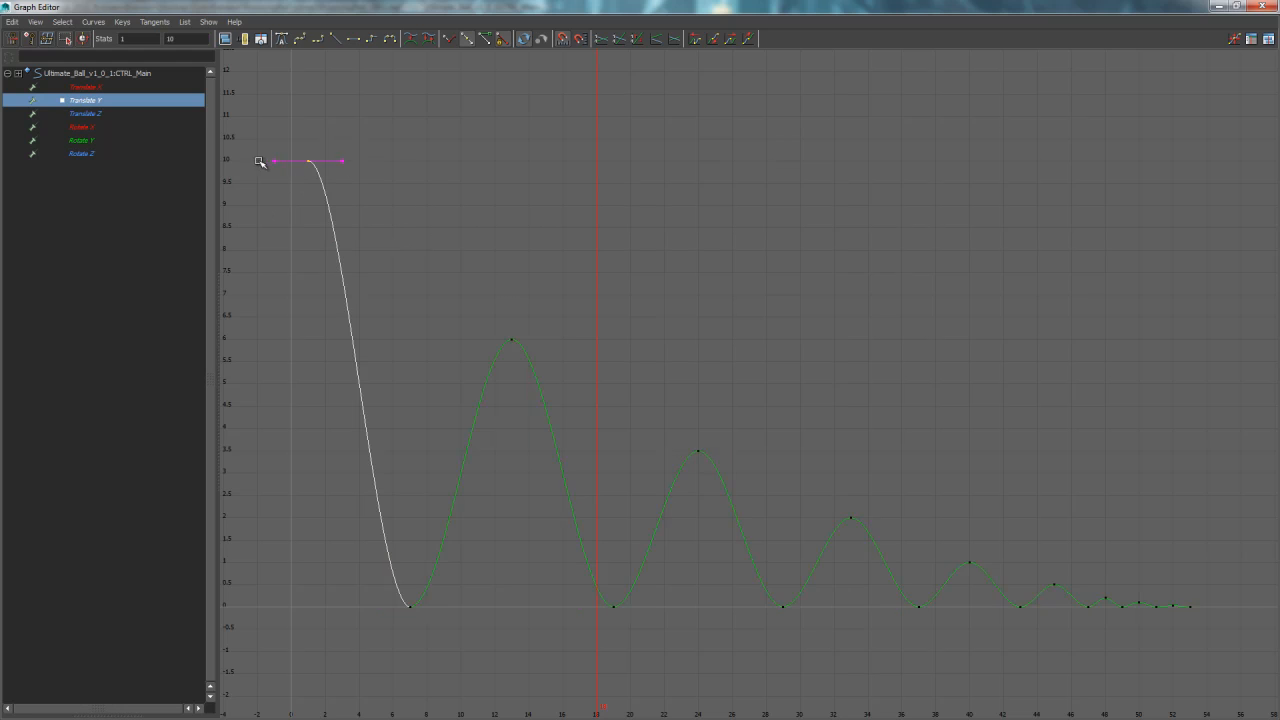
drag(329, 158, 363, 192)
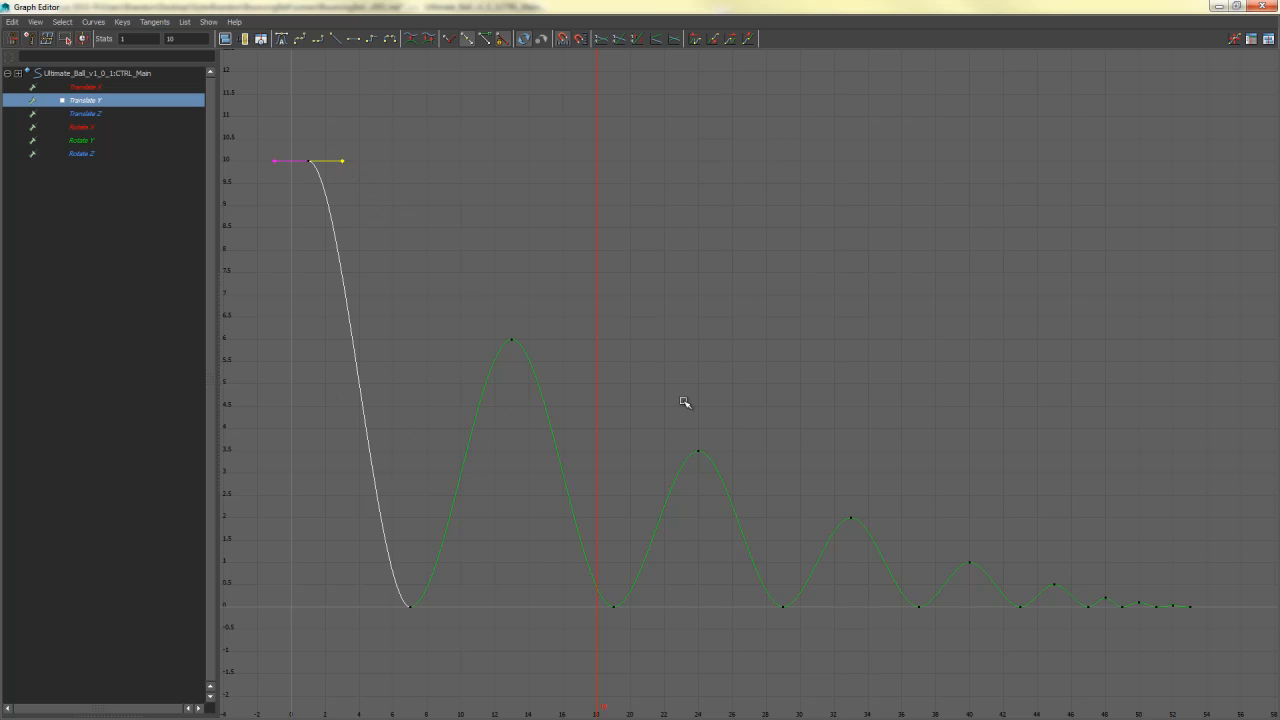
click(478, 203)
drag(317, 156, 293, 193)
drag(261, 127, 457, 349)
drag(1127, 645, 1129, 643)
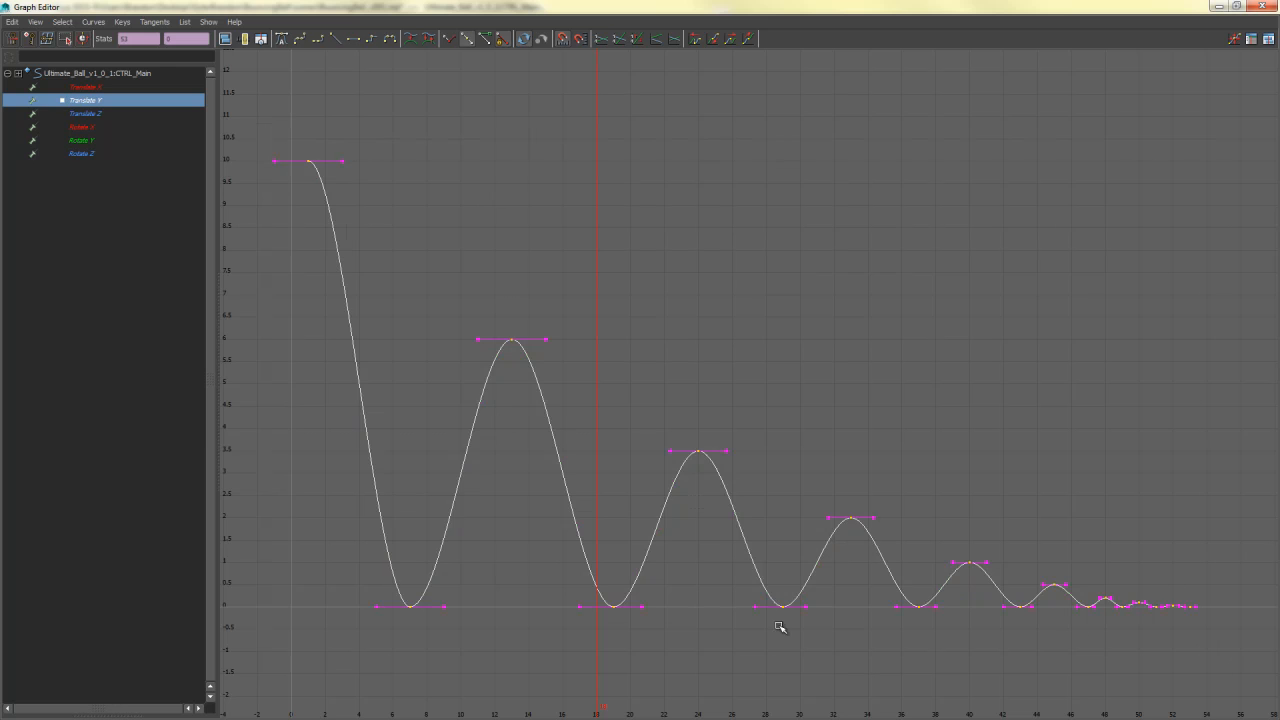
click(486, 268)
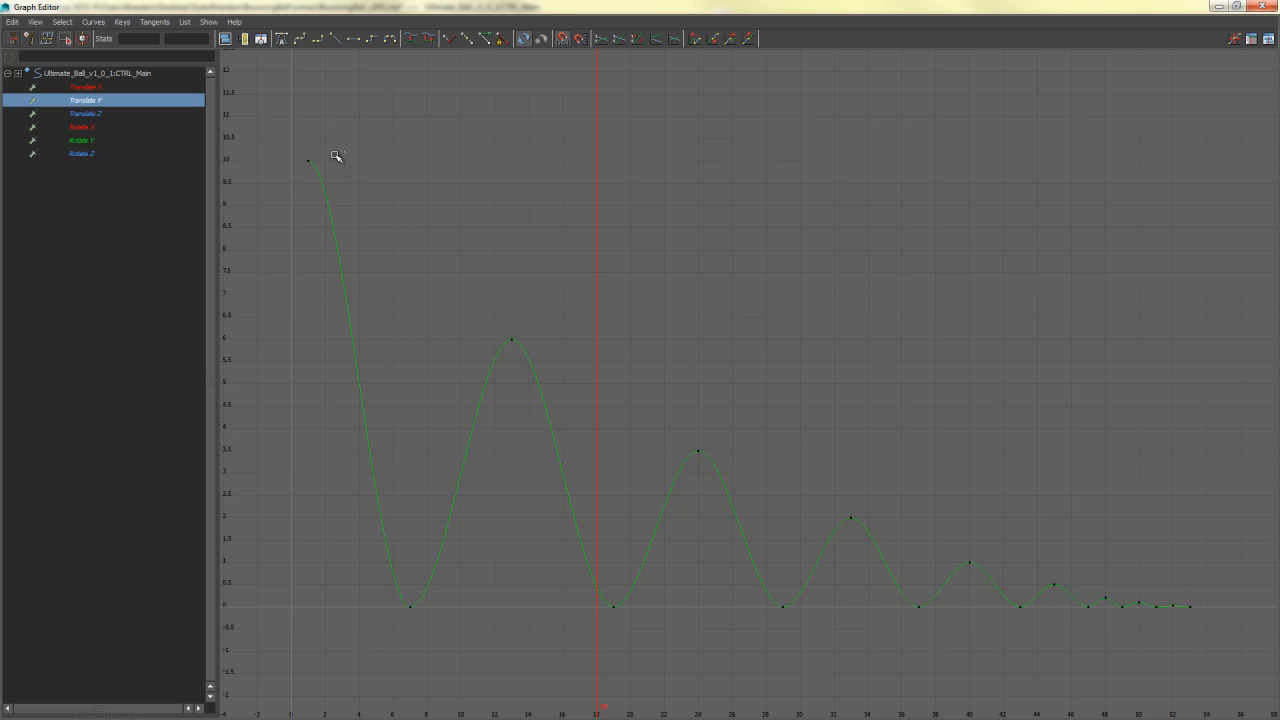
Try tilting the frame 1 key's outgoing tangent handle on the Translate Y curve, and return it to horizontal
drag(338, 158, 290, 186)
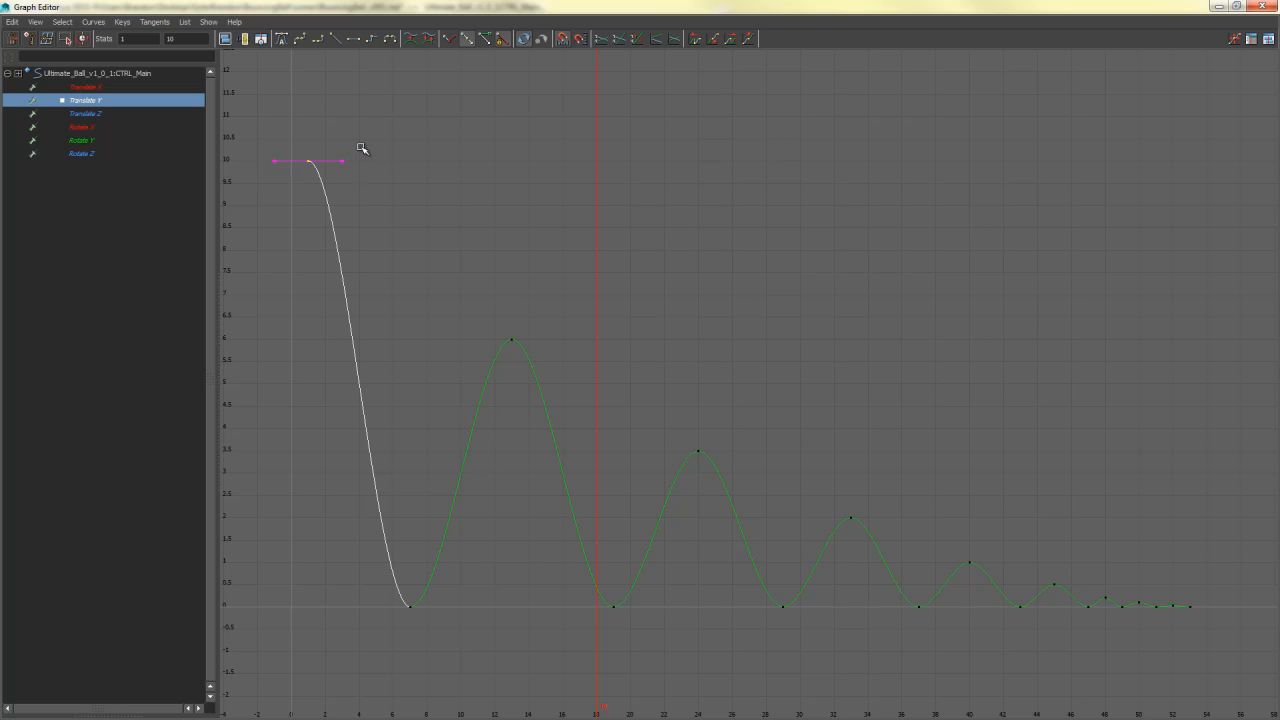
drag(361, 148, 333, 185)
drag(292, 143, 261, 186)
drag(357, 162, 332, 180)
middle_drag(357, 160, 451, 174)
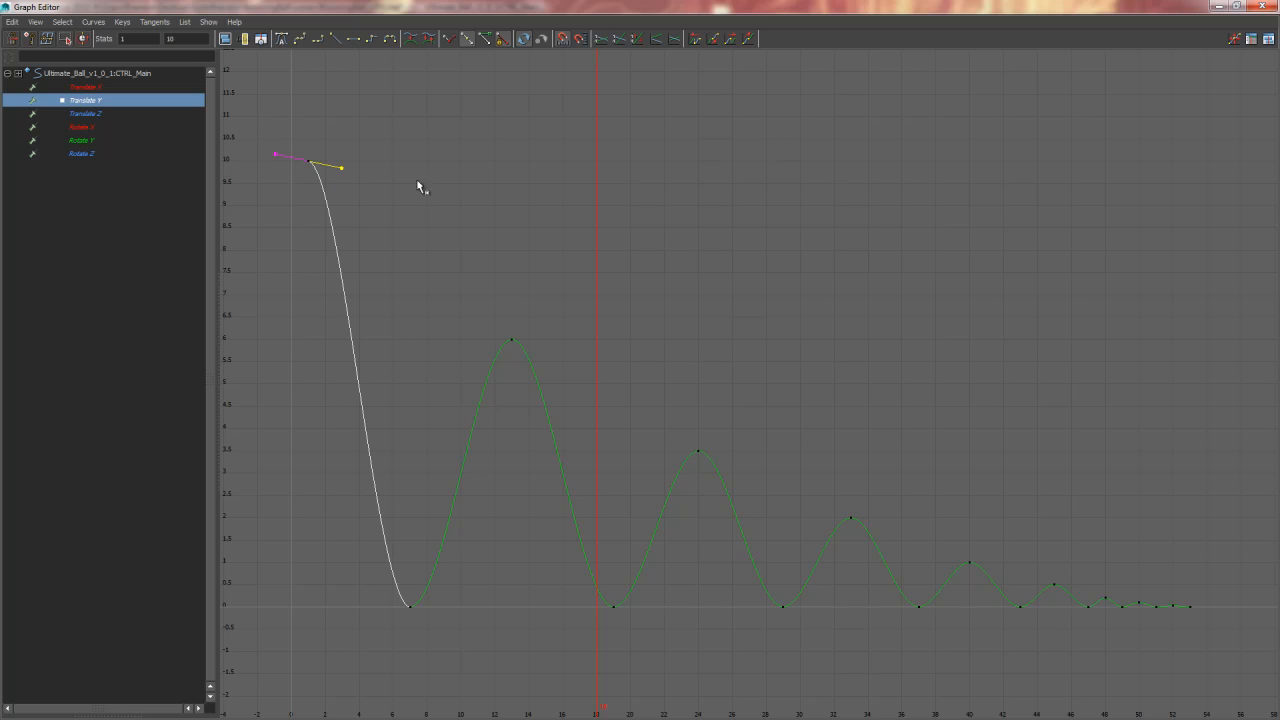
middle_drag(409, 202, 343, 163)
mouse_move(449, 163)
middle_down()
mouse_move(413, 173)
mouse_move(453, 175)
middle_up()
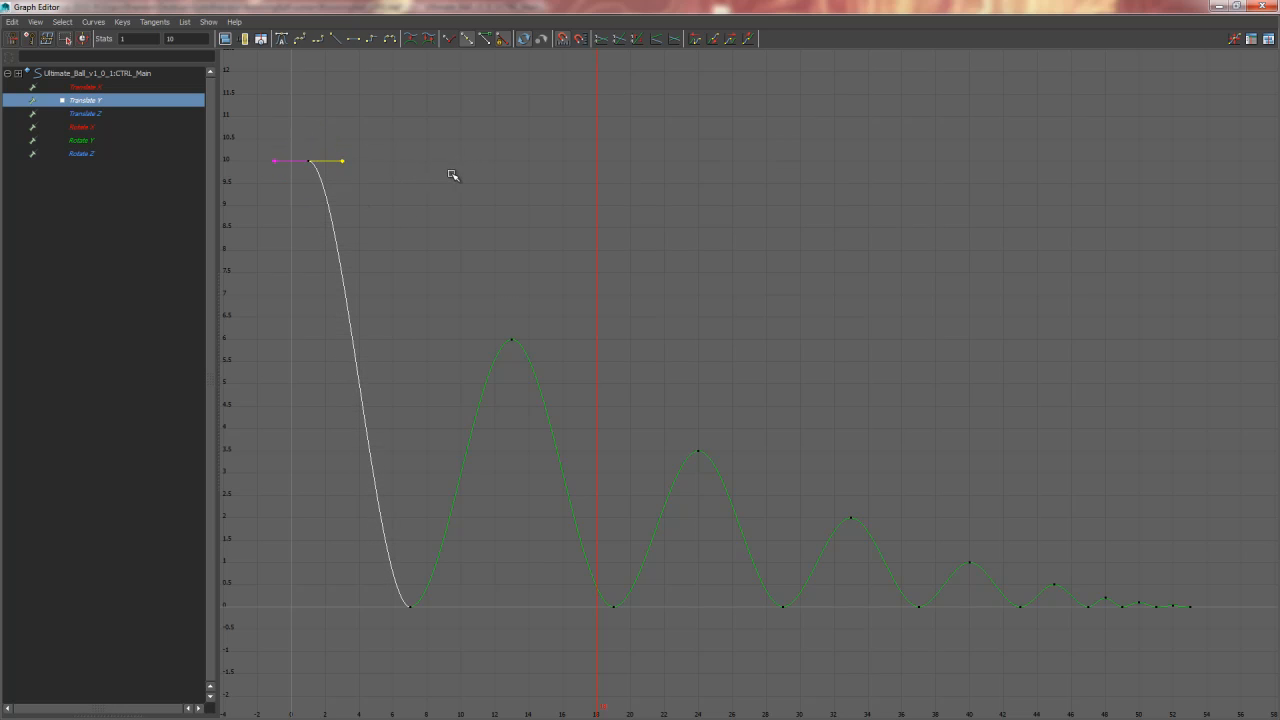
Compare the tangents of the Translate Y peak keys at frames 1, 24 and 33 by selecting them in turn
click(375, 159)
drag(340, 139, 250, 208)
drag(560, 311, 420, 390)
drag(725, 383, 664, 450)
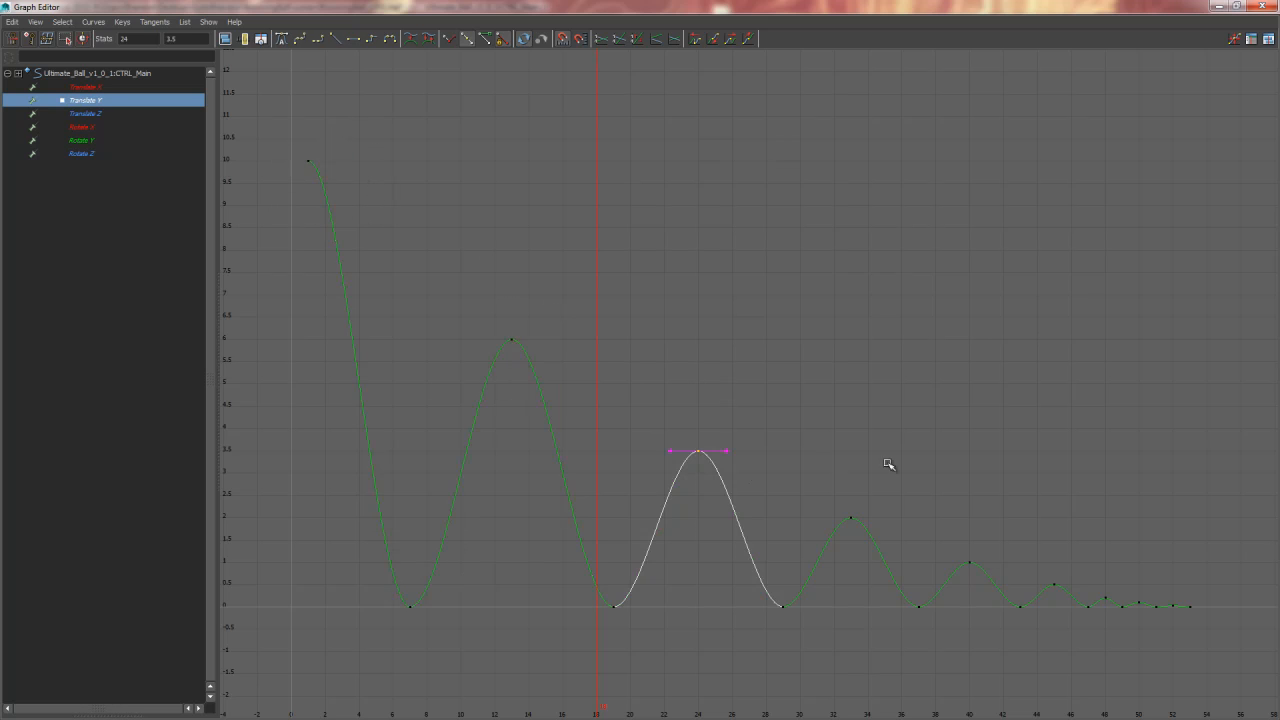
drag(889, 462, 832, 522)
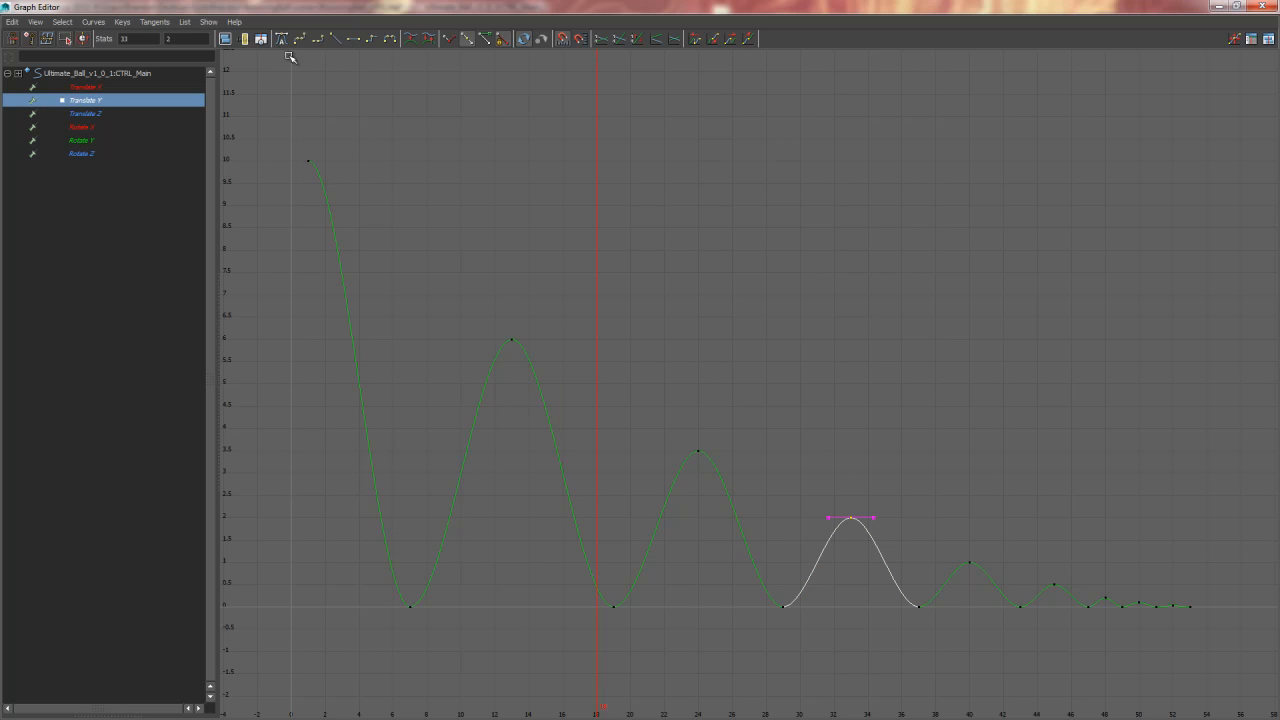
Try spline tangents on the Translate Y key at frame 1, and undo the change
drag(334, 118, 245, 209)
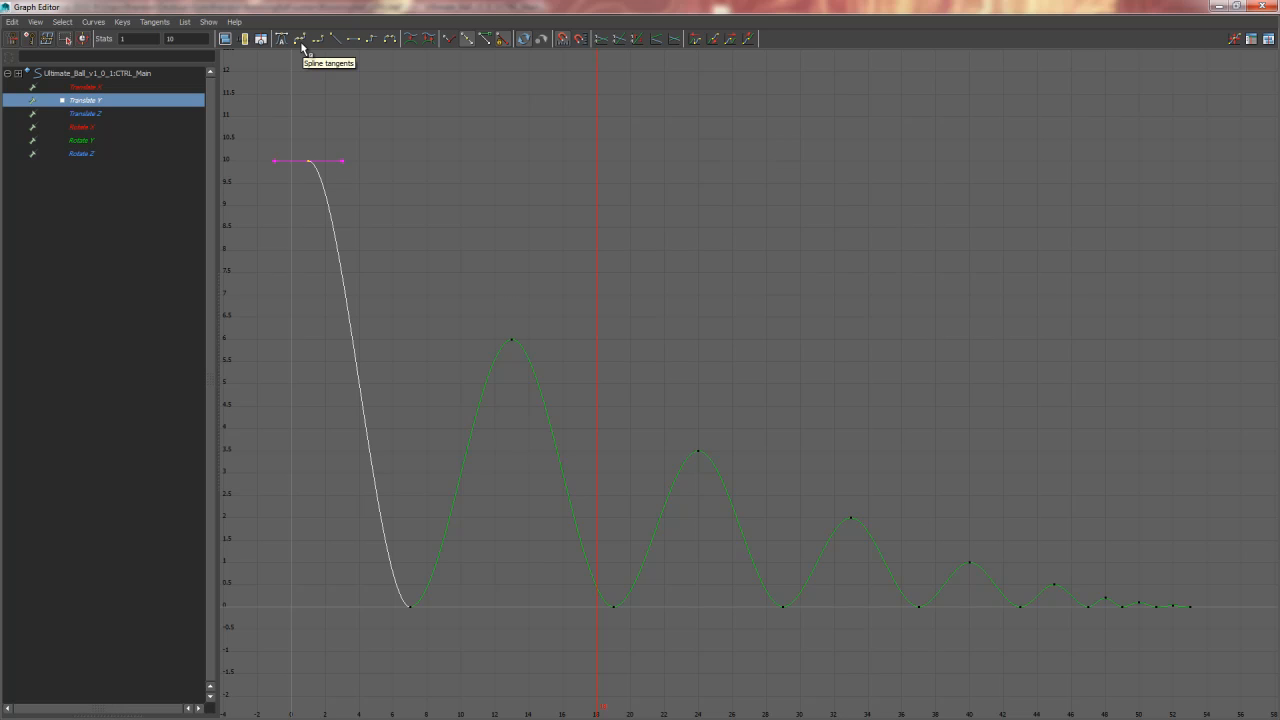
click(301, 44)
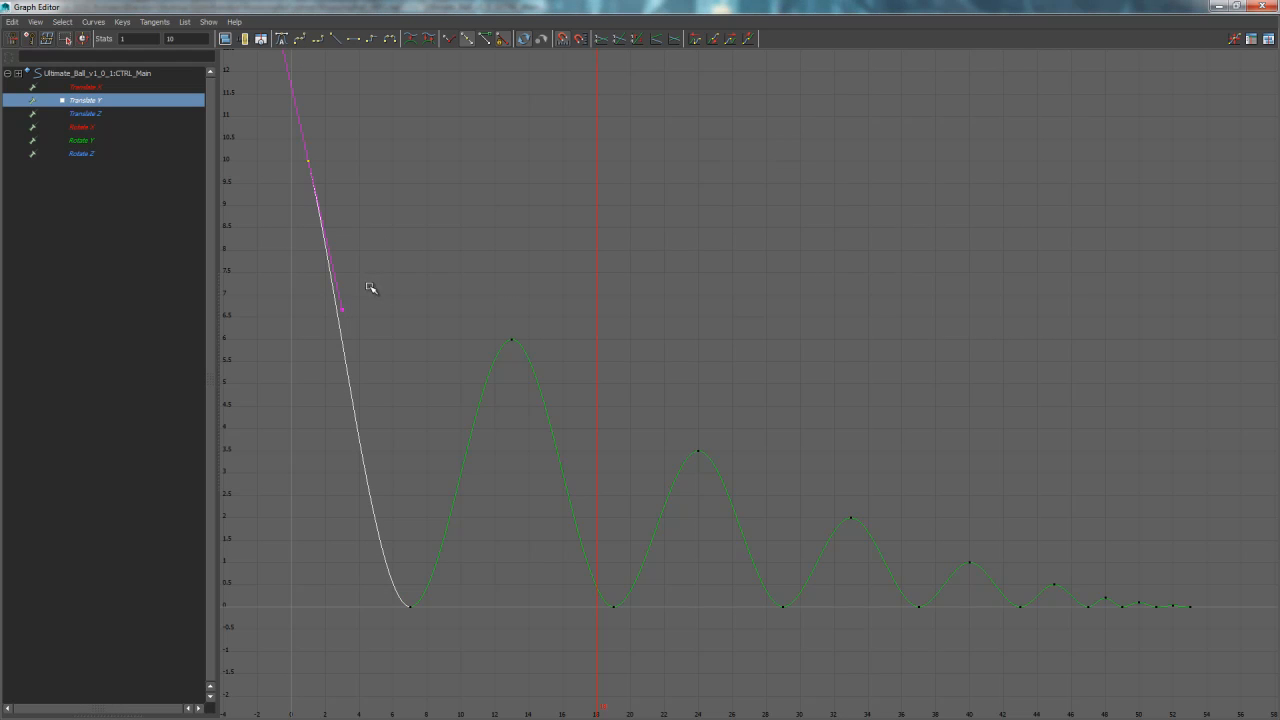
key(ctrl+z)
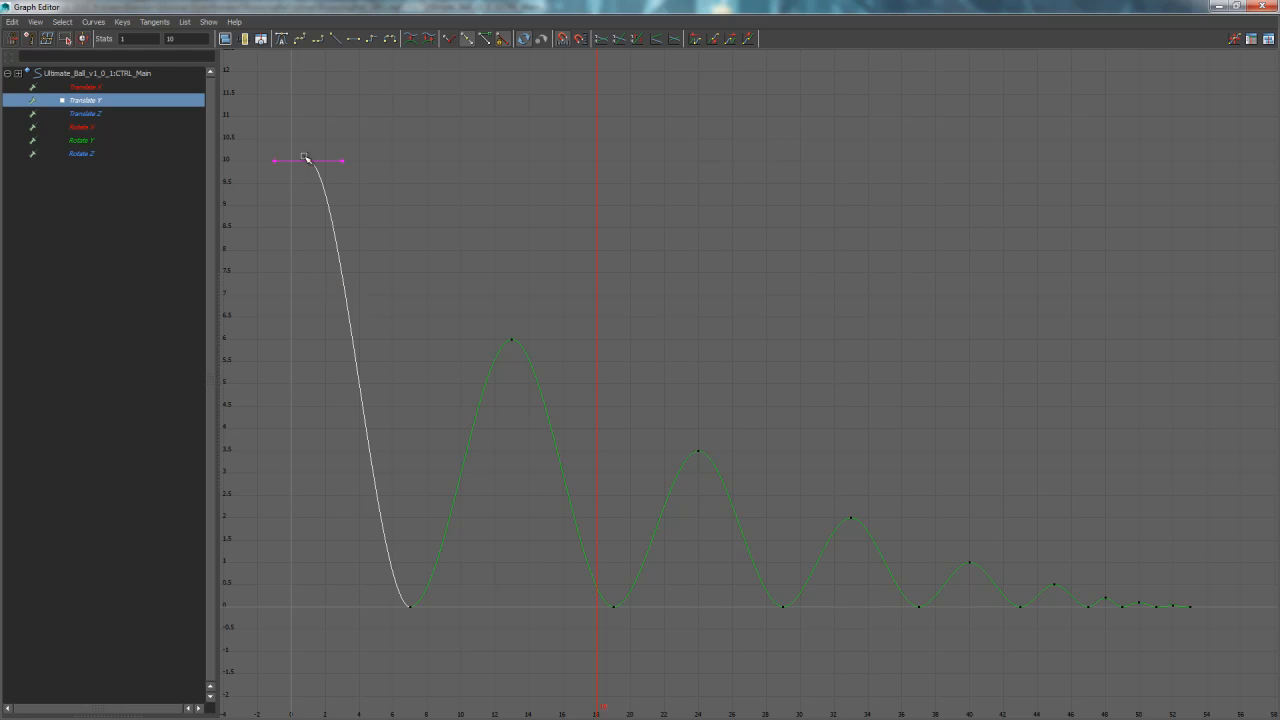
Try spline tangents on the Translate Y keys from frame 1 through 29, undo the change, and clear the selection
drag(273, 135, 501, 445)
drag(782, 654, 782, 654)
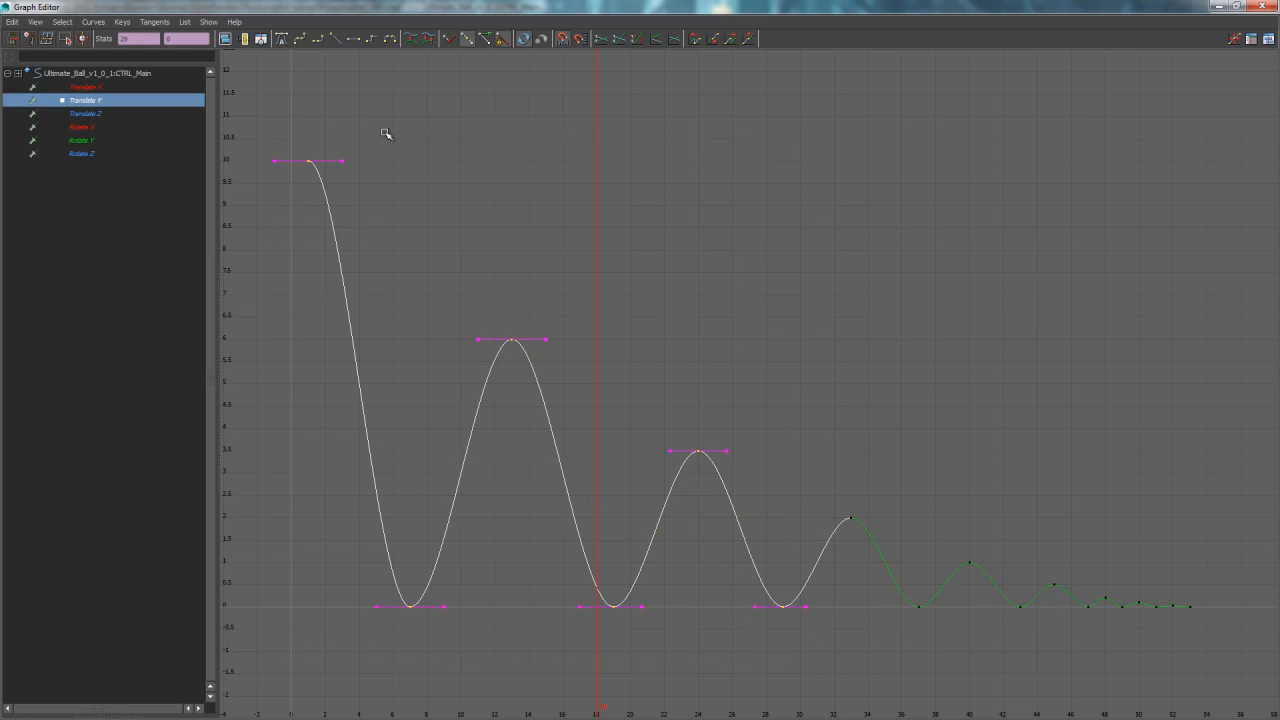
click(299, 38)
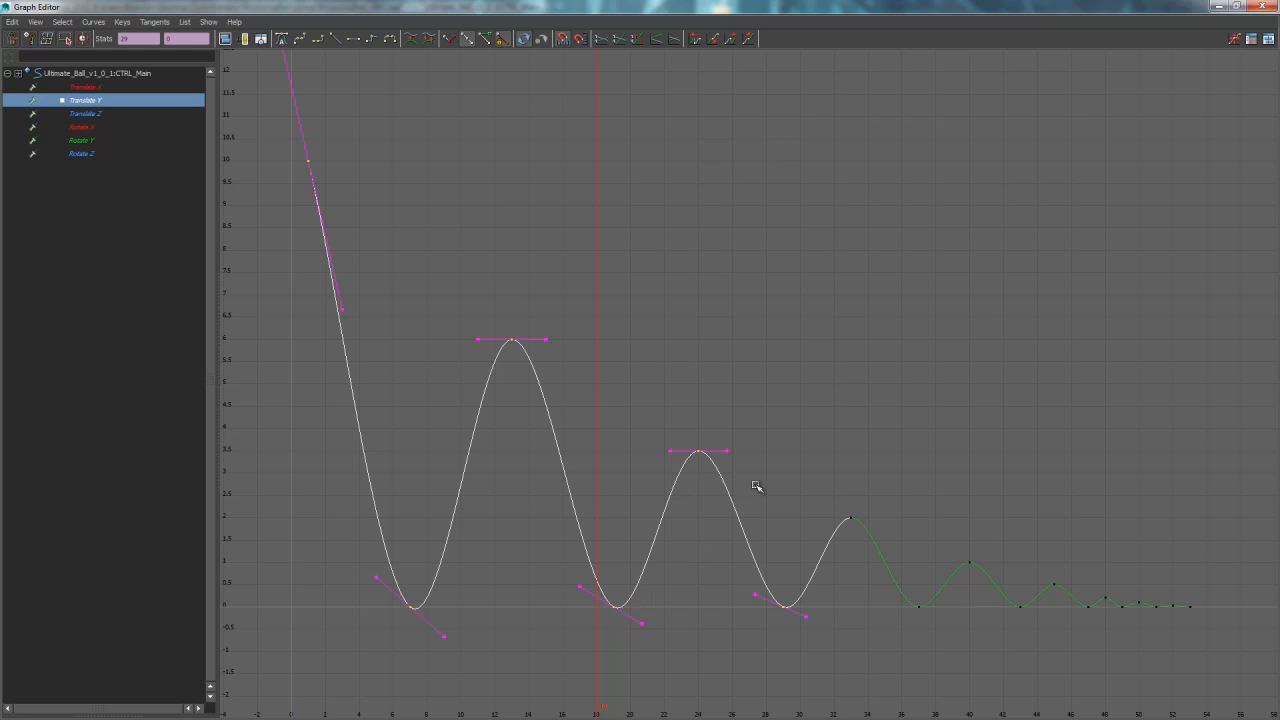
key(ctrl+z)
click(791, 316)
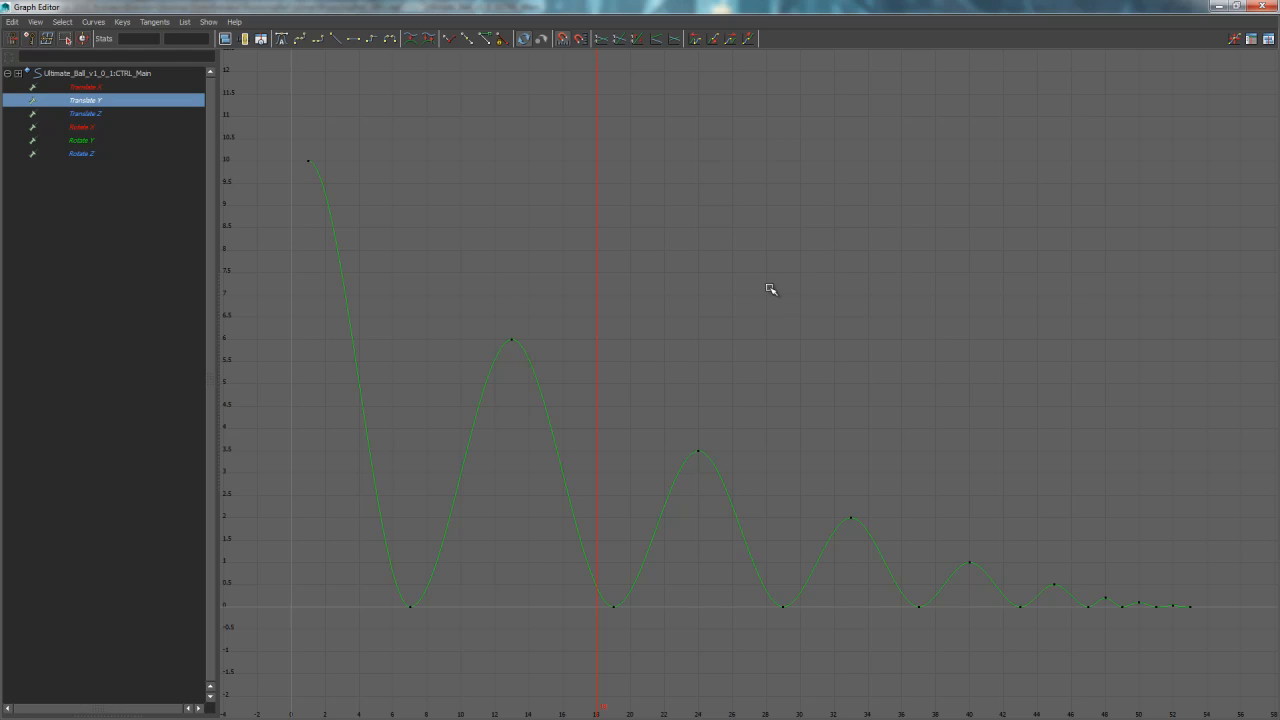
Try clamped and linear tangents on the Translate Y key at frame 1, undoing each change
drag(345, 148, 297, 194)
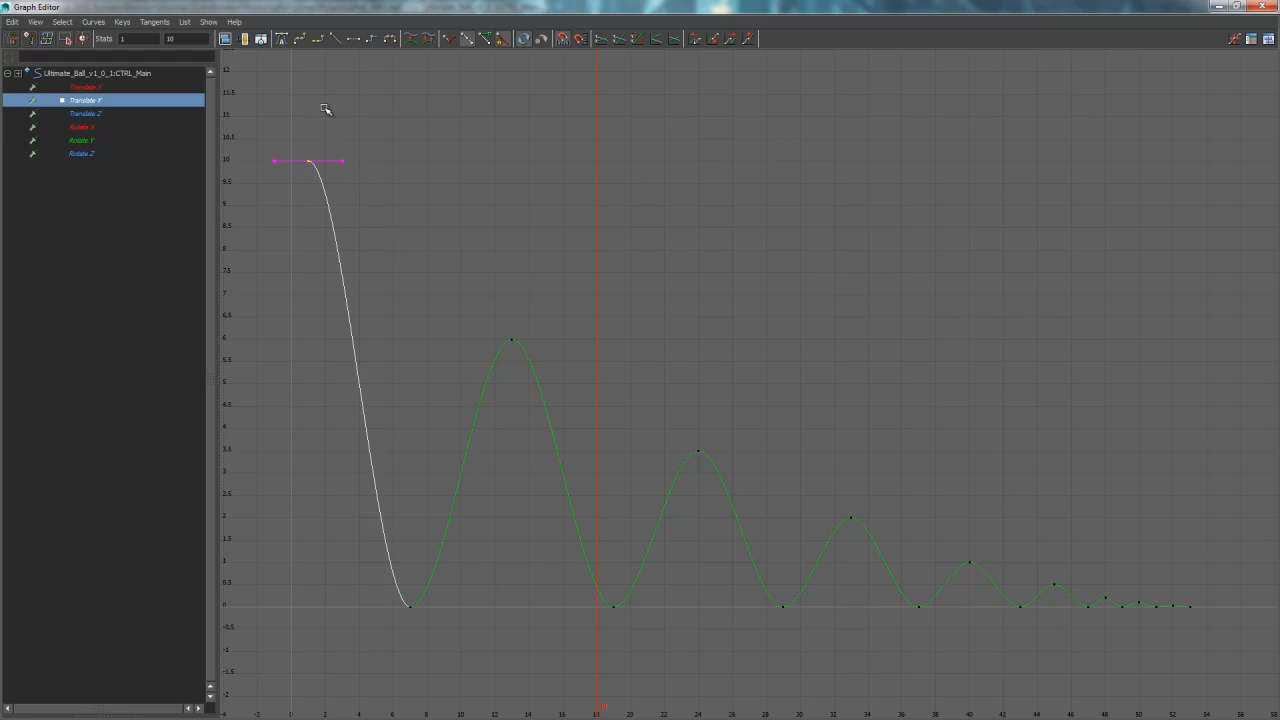
click(319, 42)
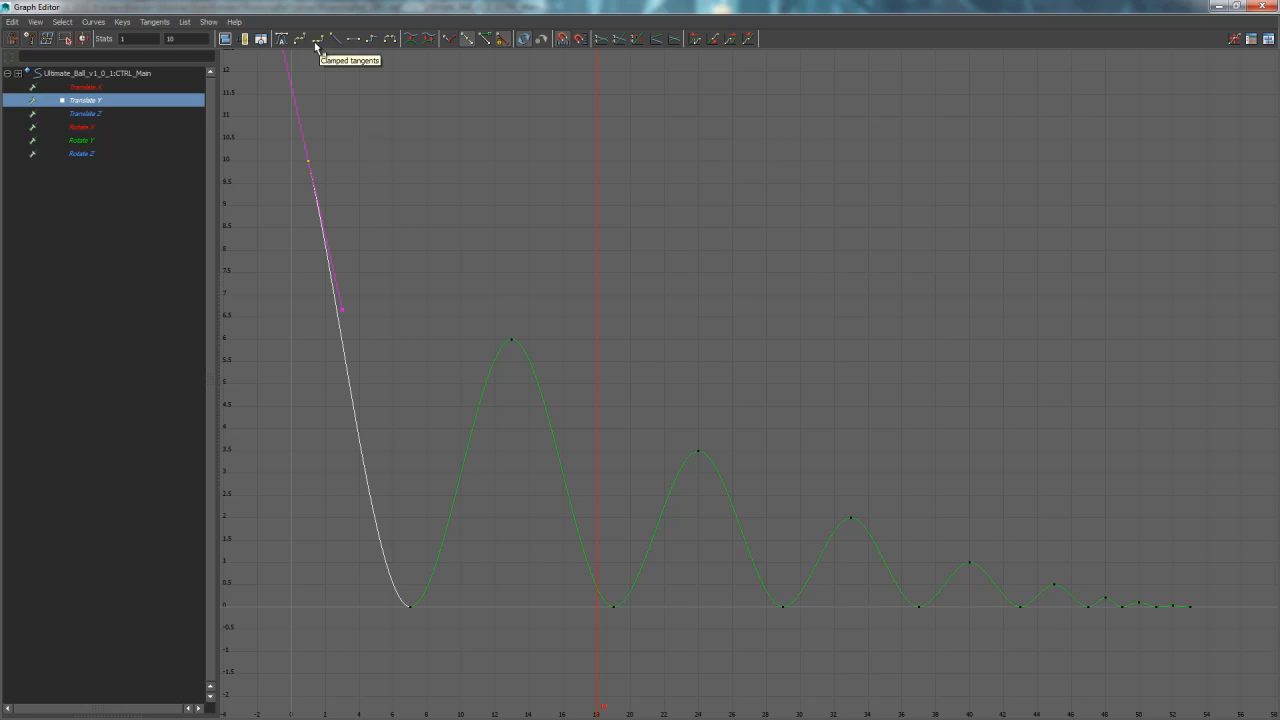
key(ctrl+z)
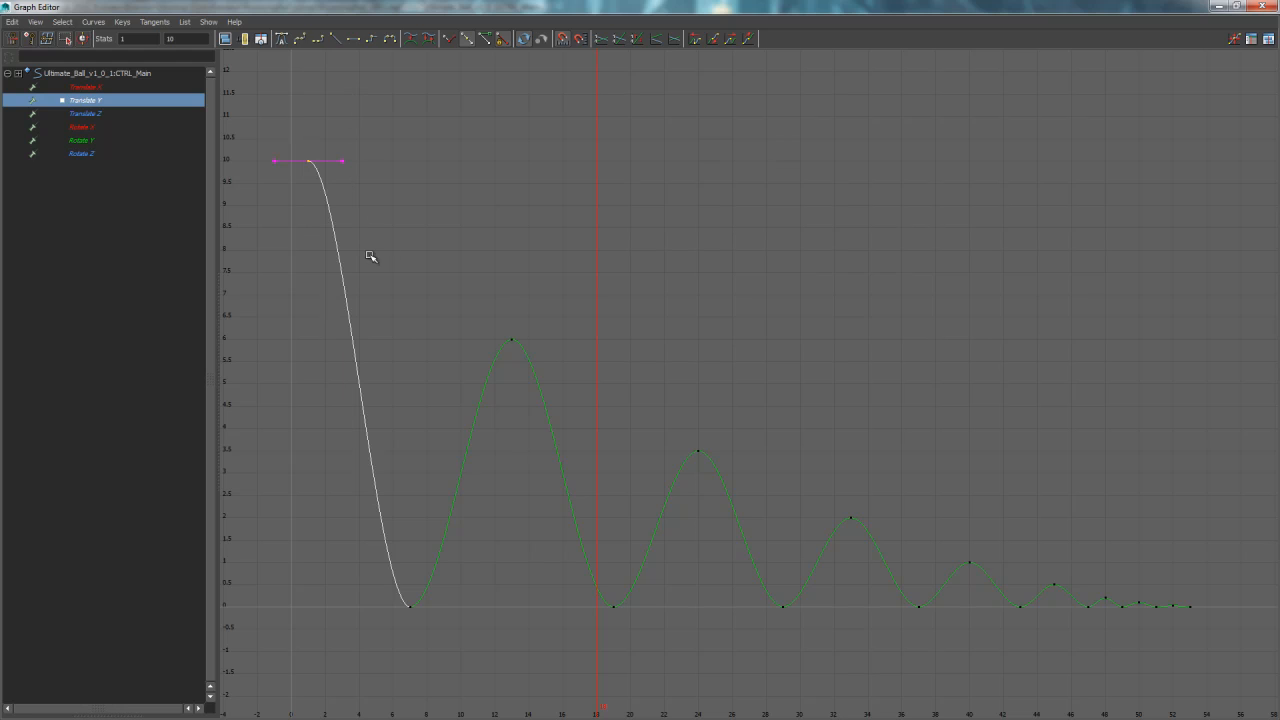
click(337, 40)
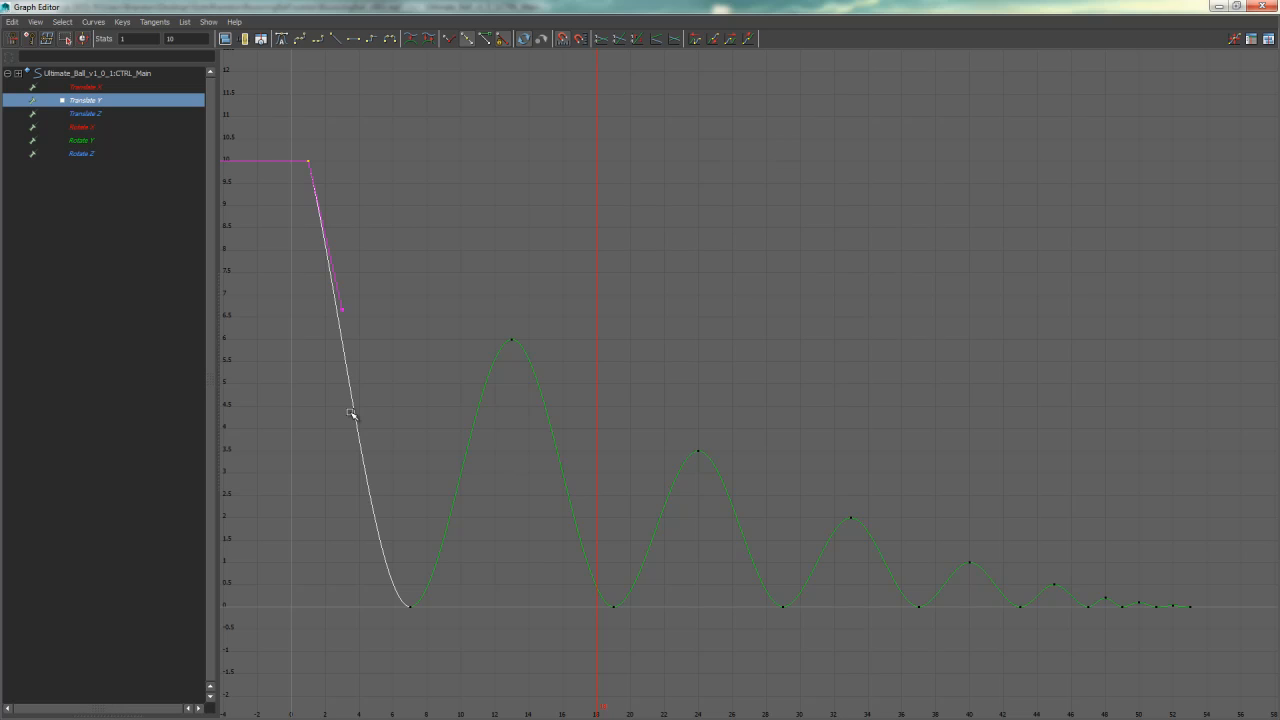
key(ctrl+z)
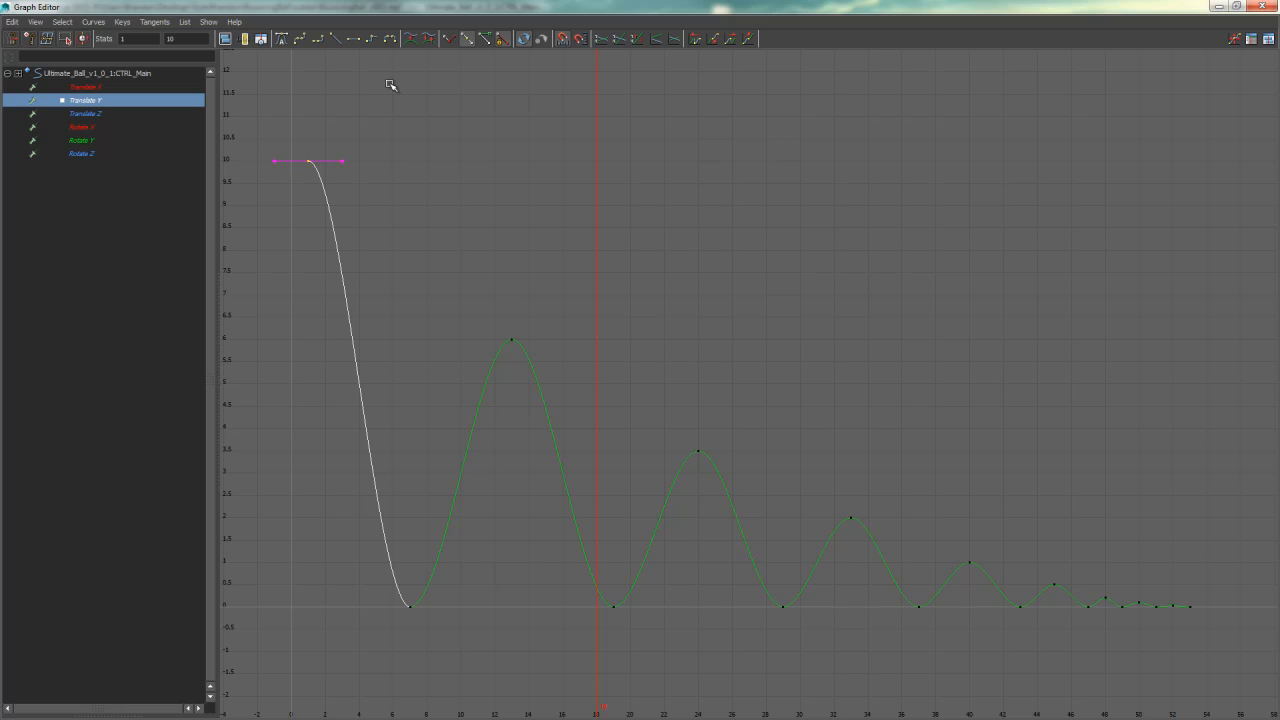
Try stepped tangents on the frame 1 key, scrub the opening frames beside the ball, and undo the time changes
click(371, 39)
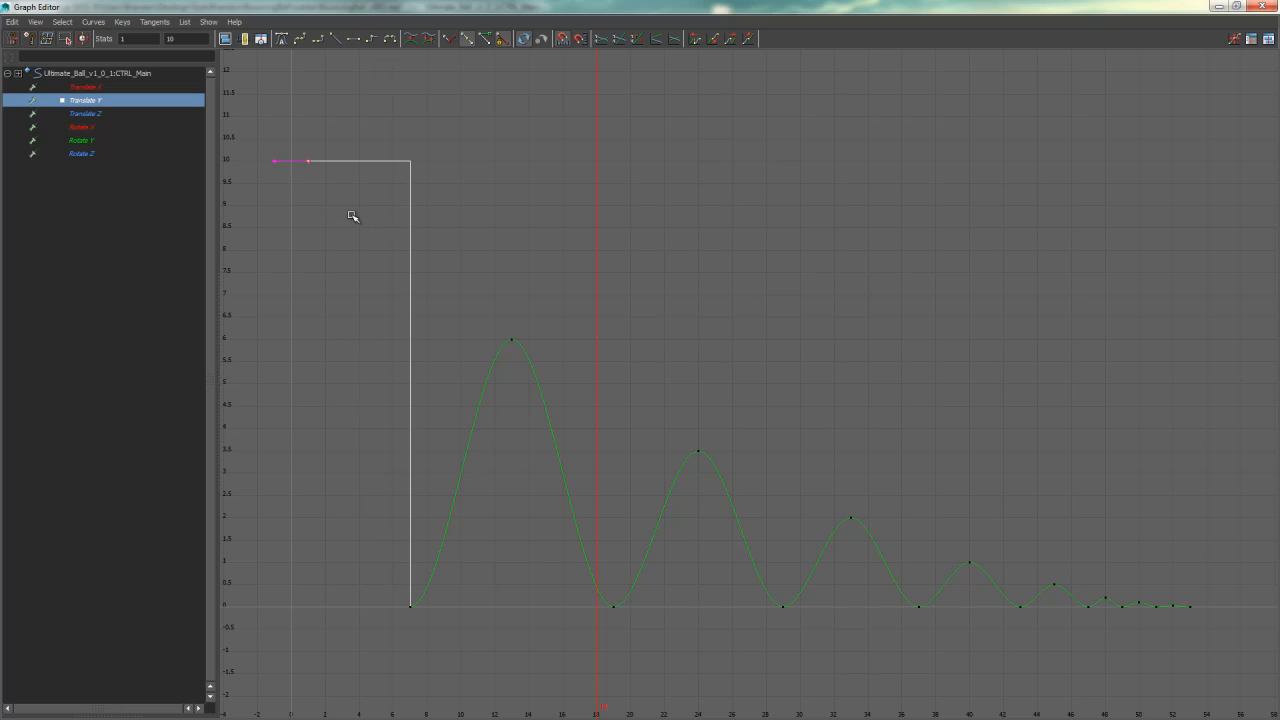
drag(484, 10, 885, 39)
drag(67, 653, 97, 655)
key(ctrl+z)
key(ctrl+z)
key(ctrl+z)
key(ctrl+z)
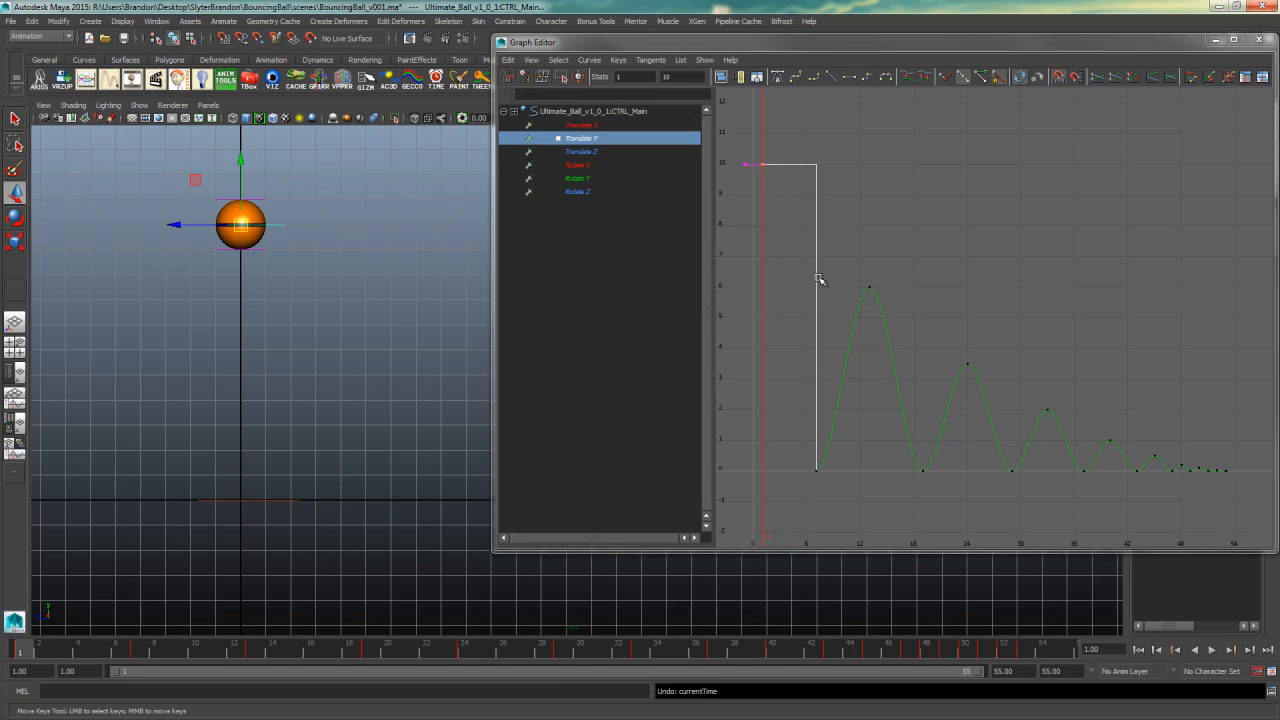
Maximize the Graph Editor, set the frame 1 key to auto tangents, and clear the selection
double_click(856, 44)
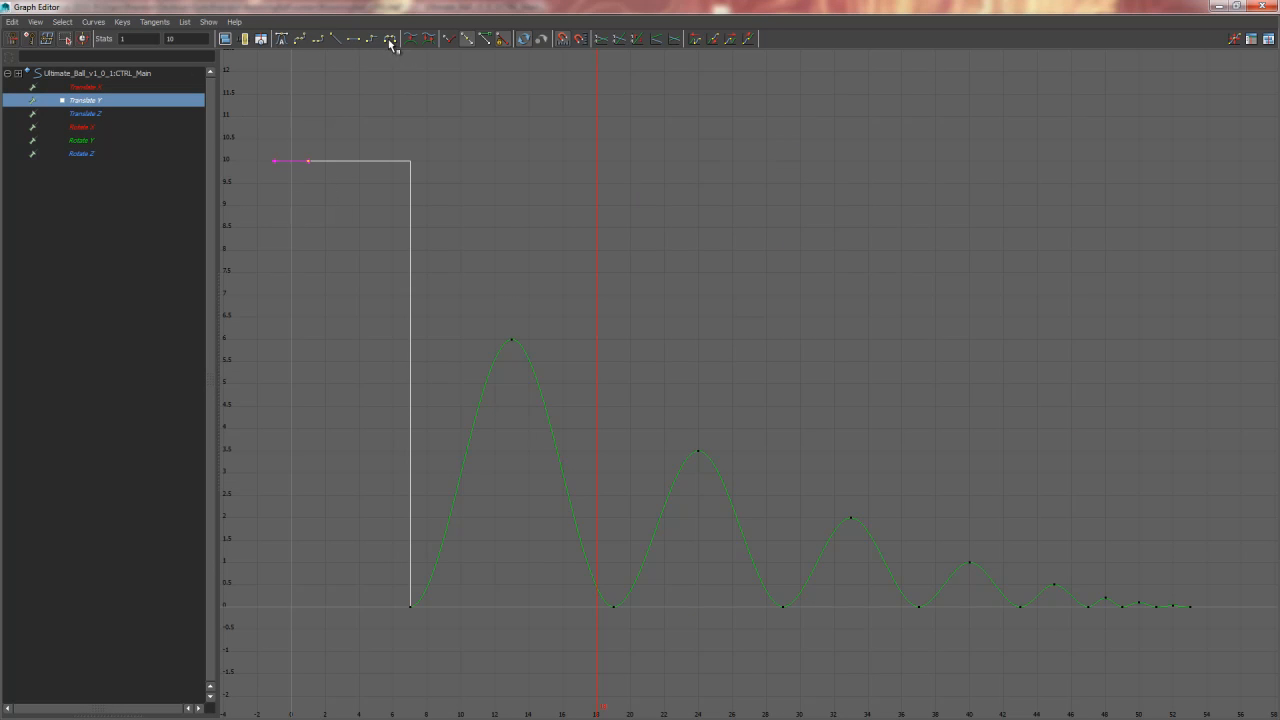
click(286, 44)
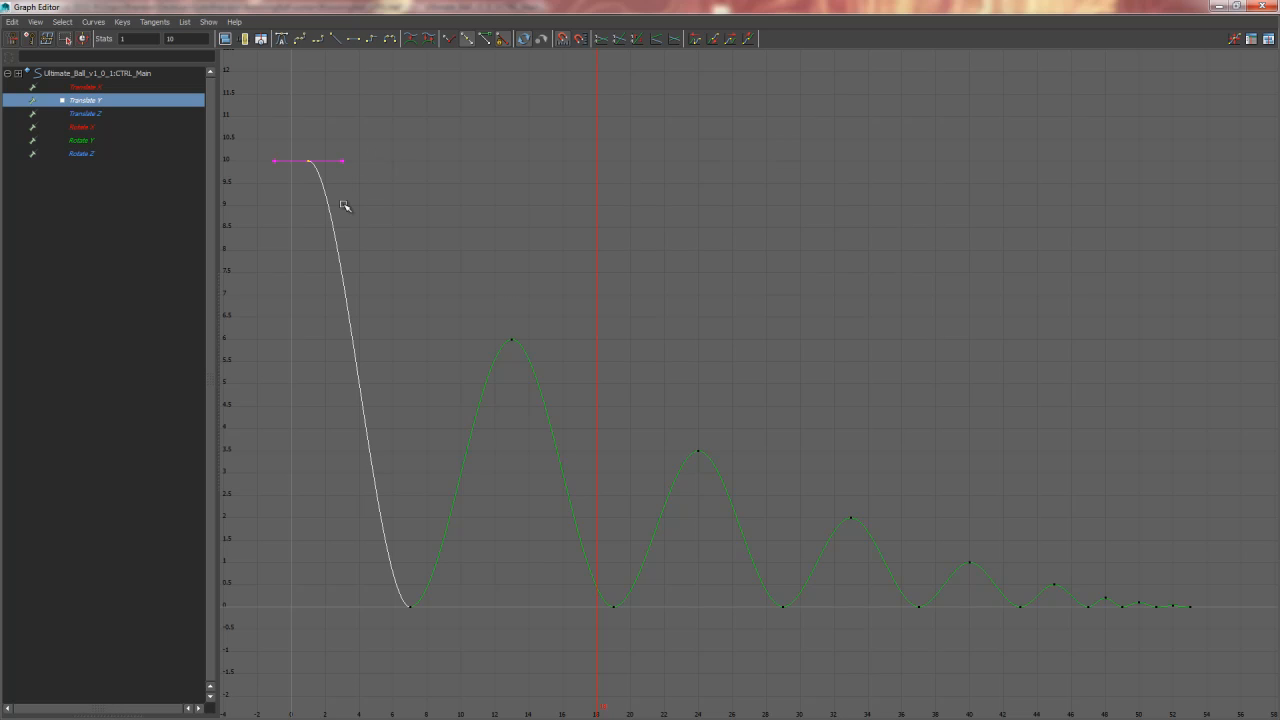
click(806, 397)
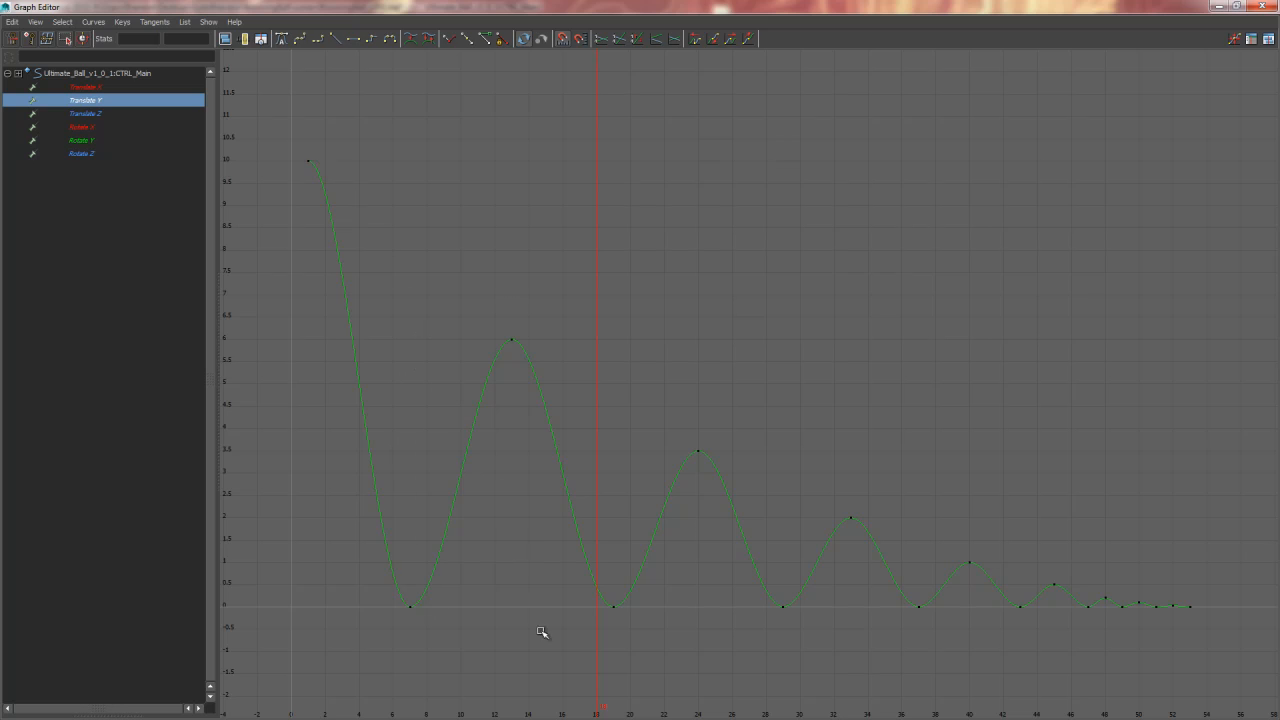
Inspect the Translate Y curve's floor-contact keys and then the whole curve, and clear the selection
drag(360, 658, 1151, 631)
drag(270, 131, 1225, 672)
alt+middle_drag(834, 444, 812, 390)
mouse_move(812, 390)
alt+right_down()
mouse_move(837, 383)
mouse_move(818, 383)
alt+right_up()
alt+middle_drag(818, 384, 771, 366)
click(449, 534)
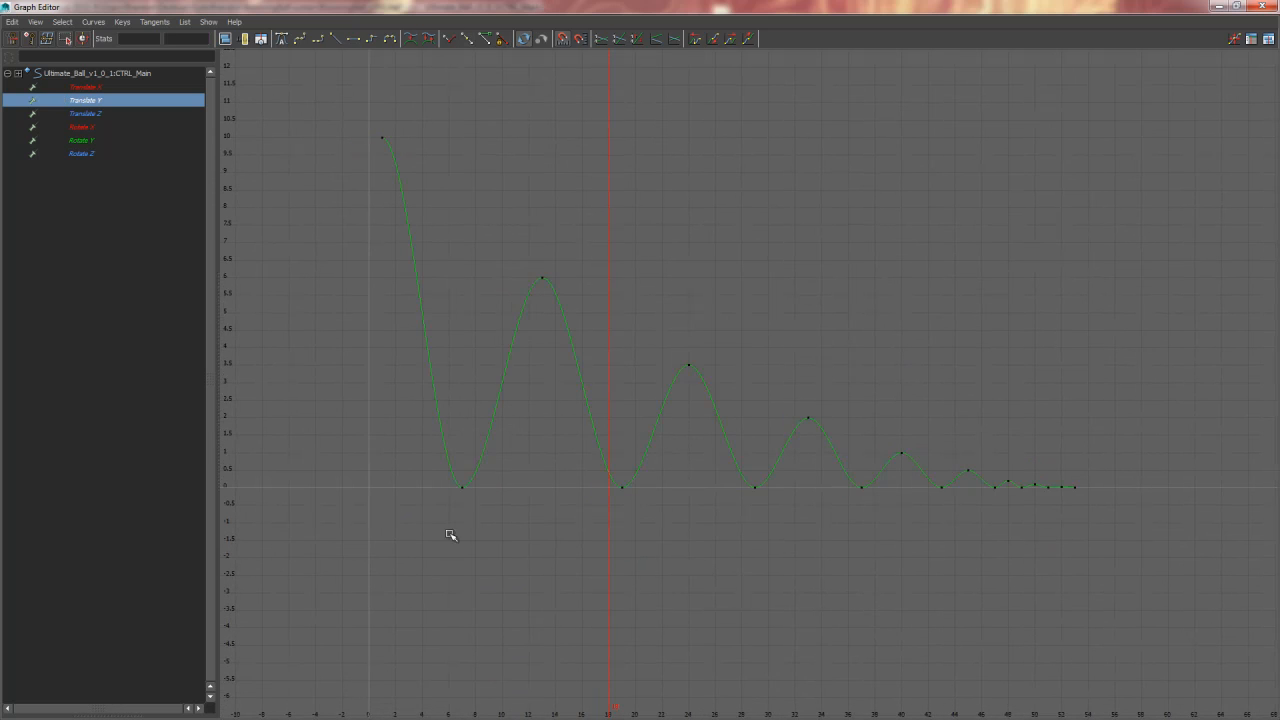
Set all of the Translate Y curve's floor-contact keys, from frame 7 through frame 53, to linear tangents
drag(428, 520, 1145, 497)
alt+right_drag(1115, 516, 838, 325)
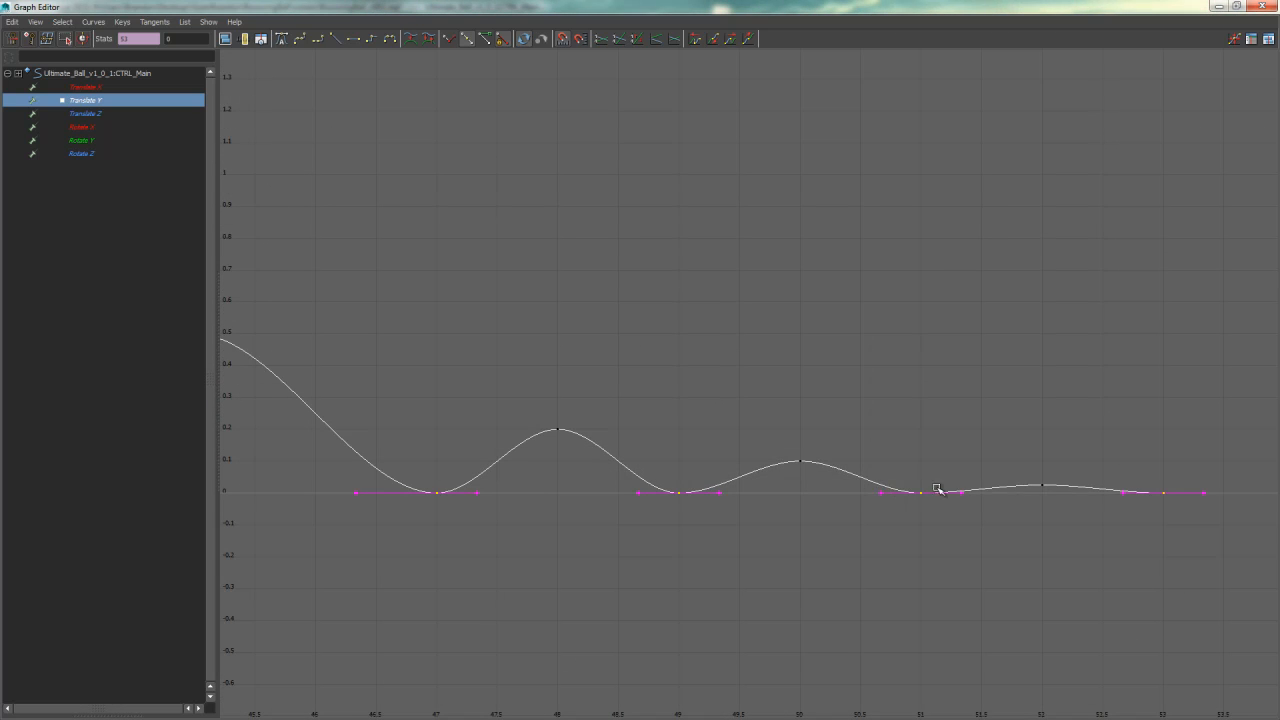
shift+drag(938, 488, 873, 527)
click(936, 486)
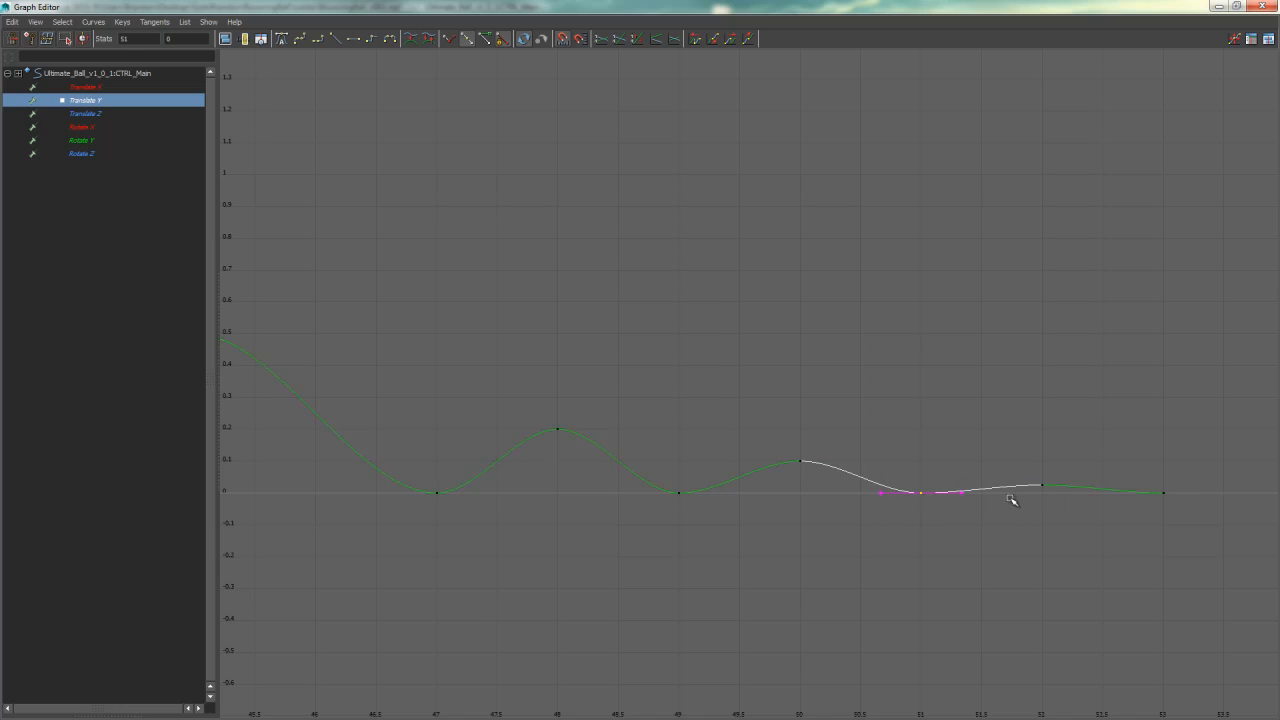
key(ctrl+z)
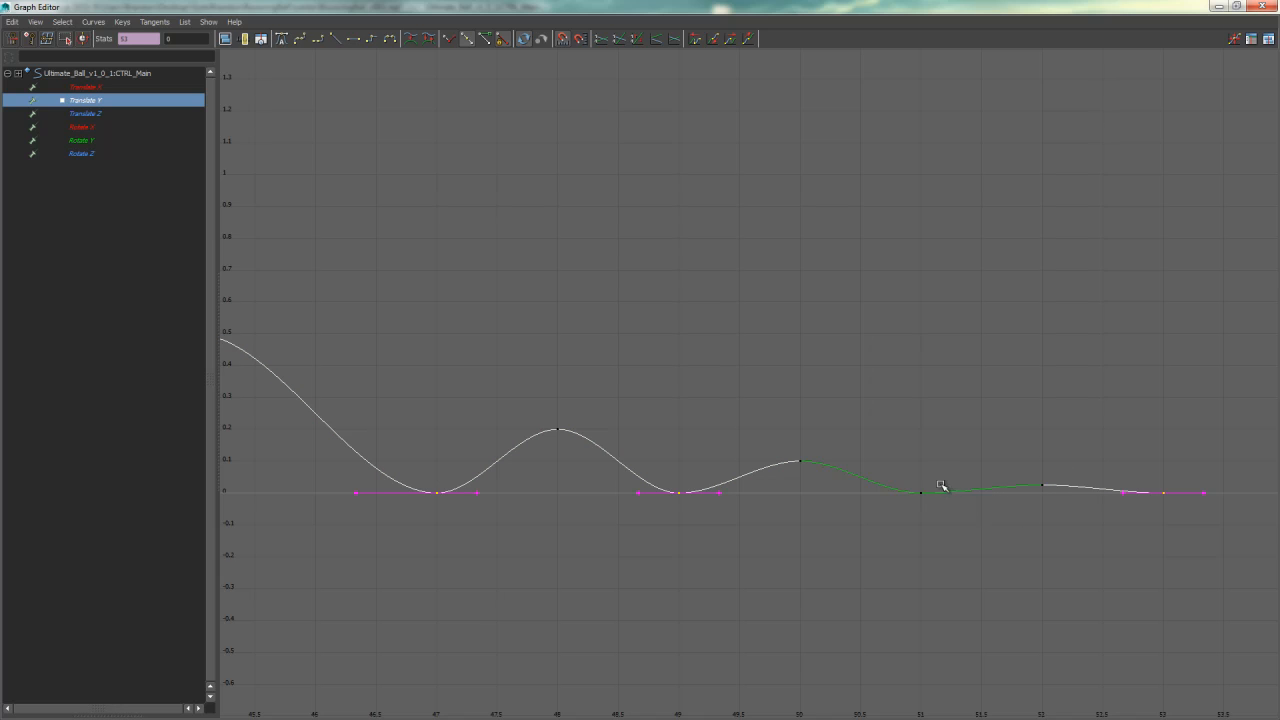
shift+drag(941, 480, 871, 543)
key(a)
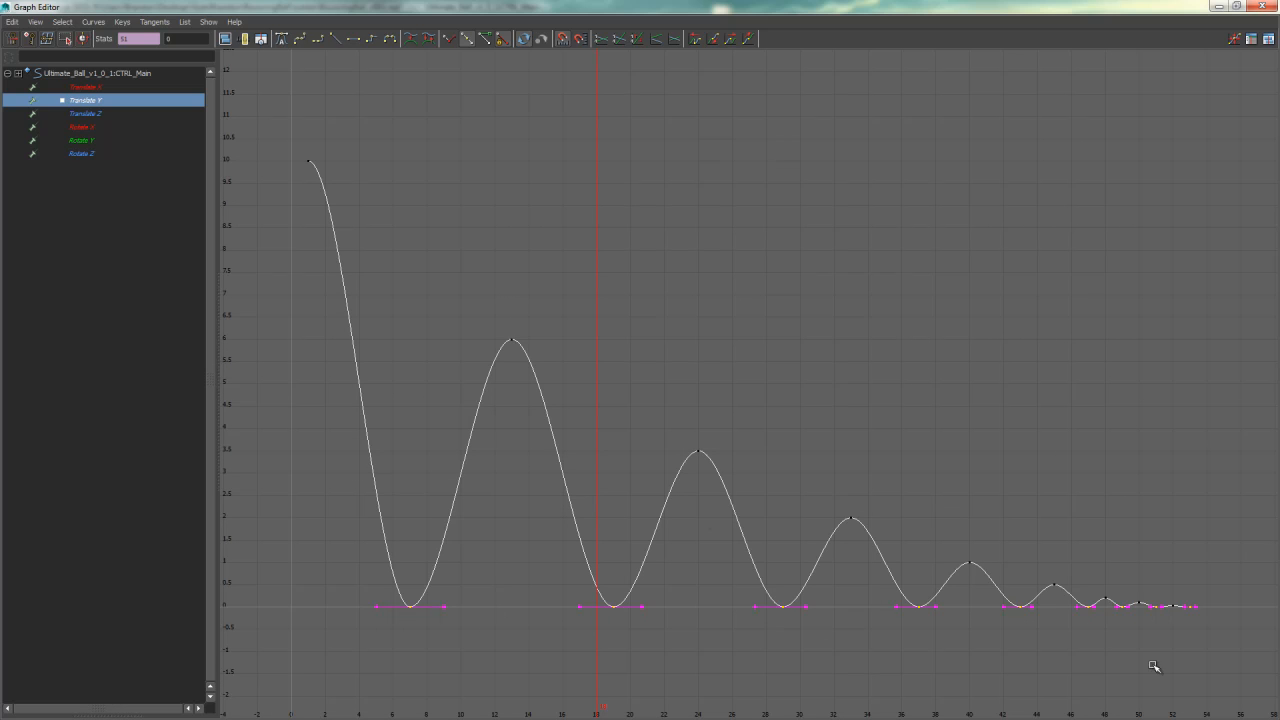
click(339, 42)
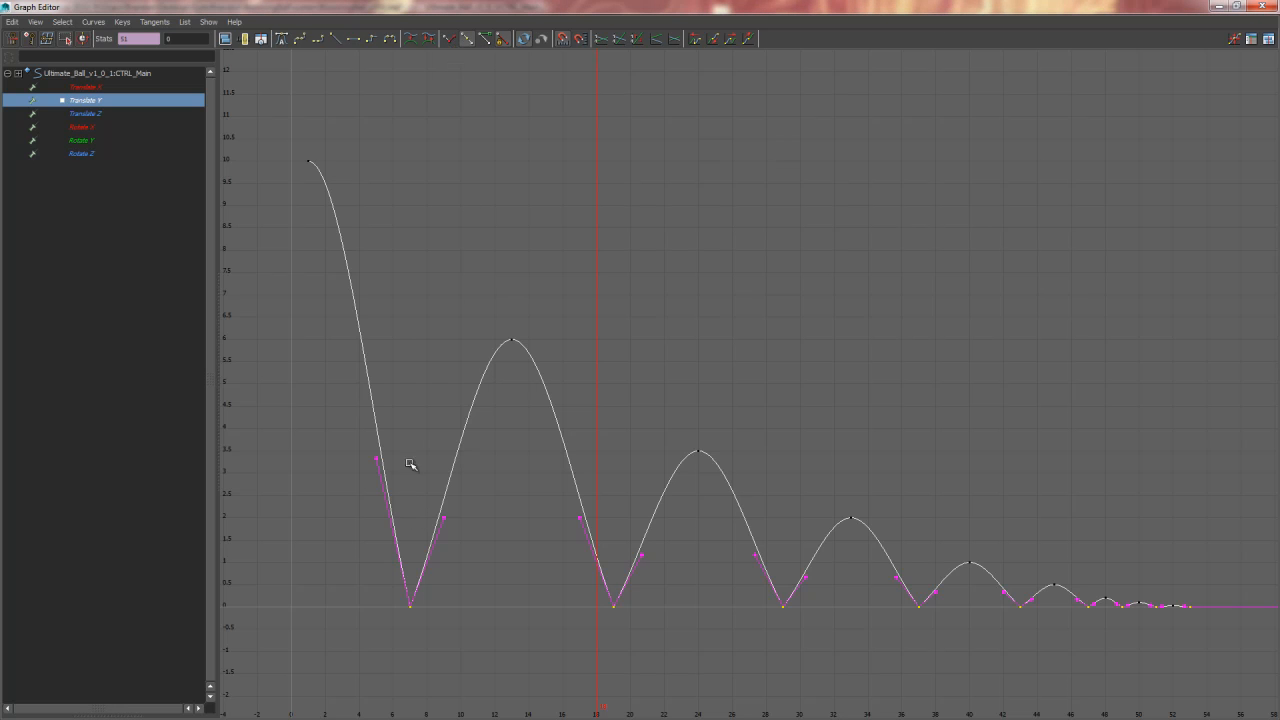
Try moving the frame 7 key's outgoing tangent handle, and undo the change
click(436, 528)
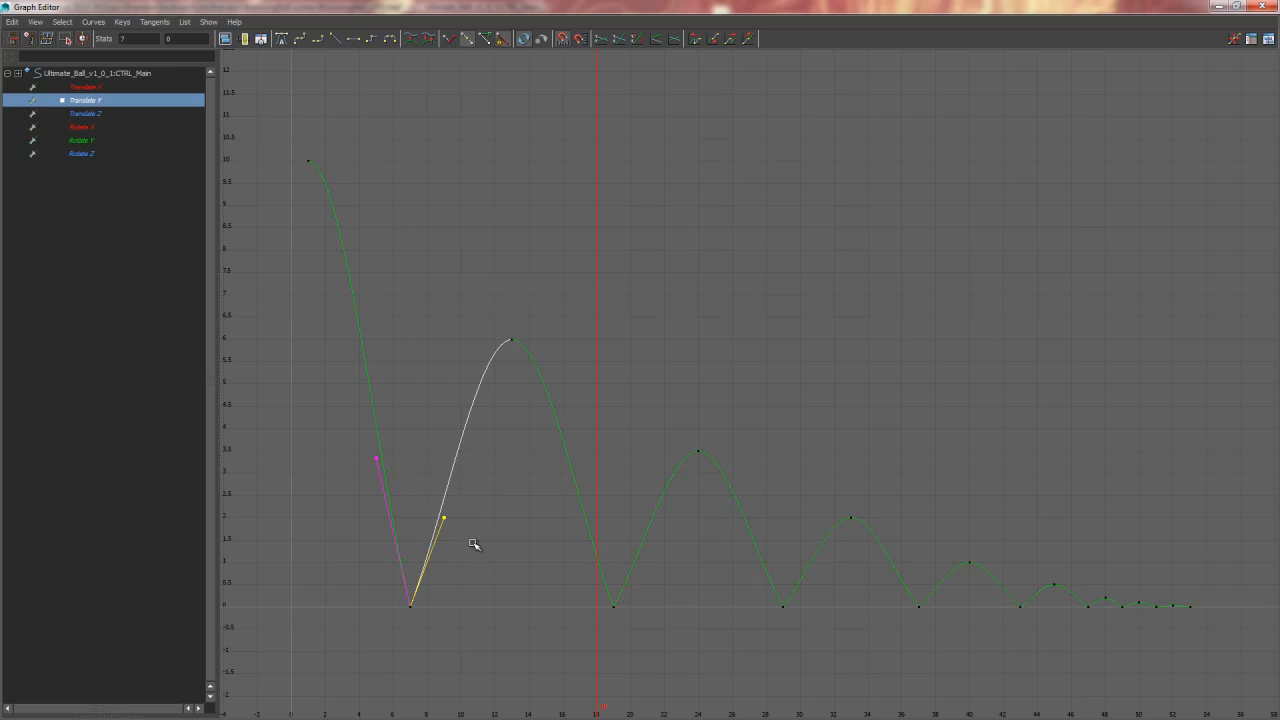
middle_drag(471, 543, 471, 503)
key(ctrl+z)
key(ctrl+z)
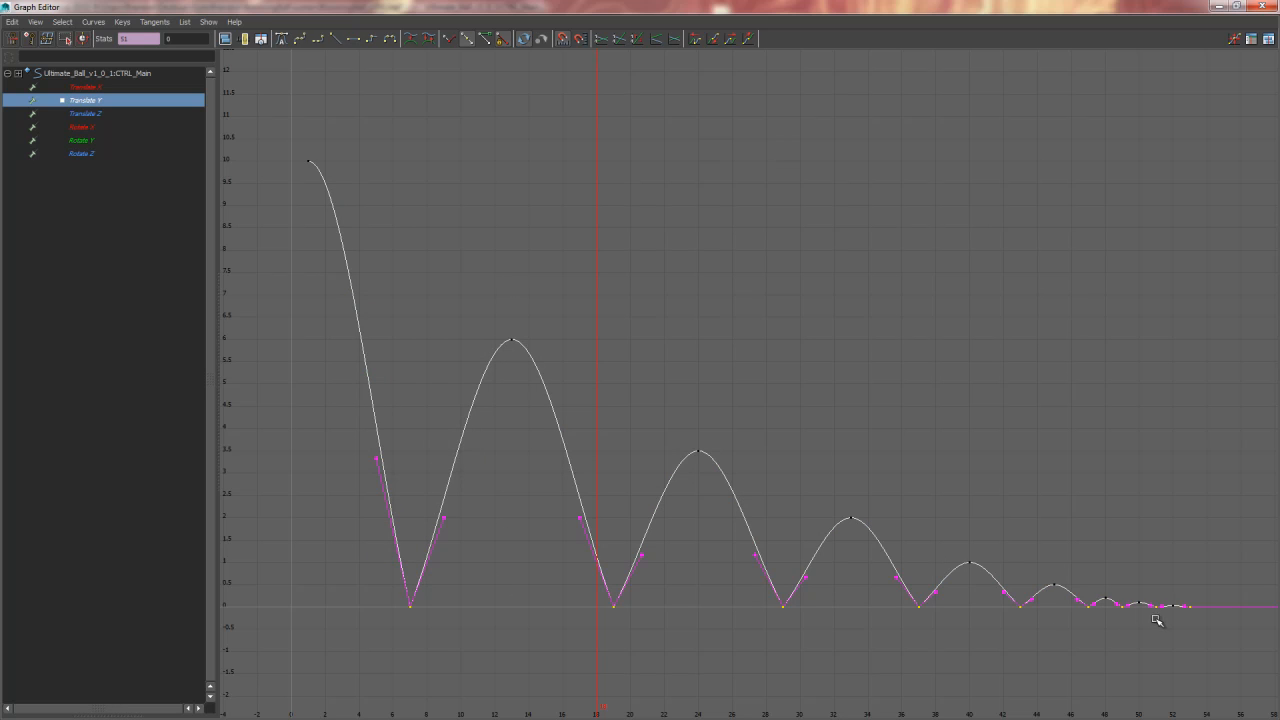
Break the floor-contact keys' tangents, test a separate move of the frame 7 incoming handle and undo it, and free the tangent weights
click(450, 40)
drag(390, 437, 337, 498)
middle_drag(402, 482, 608, 447)
key(ctrl+z)
key(ctrl+z)
click(486, 42)
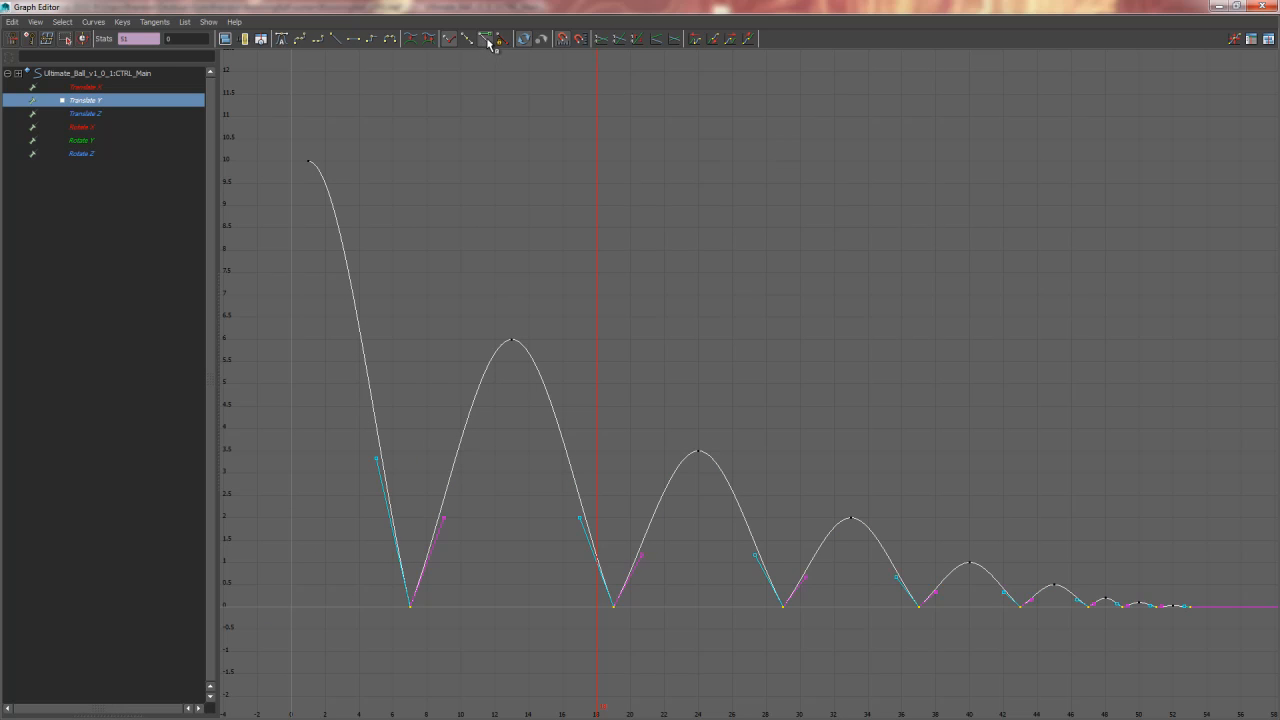
Try reshaping the frame 7 key's incoming tangent handle with its weight freed, and undo the change
click(378, 462)
drag(378, 462, 371, 121)
middle_drag(372, 121, 360, 194)
key(ctrl+z)
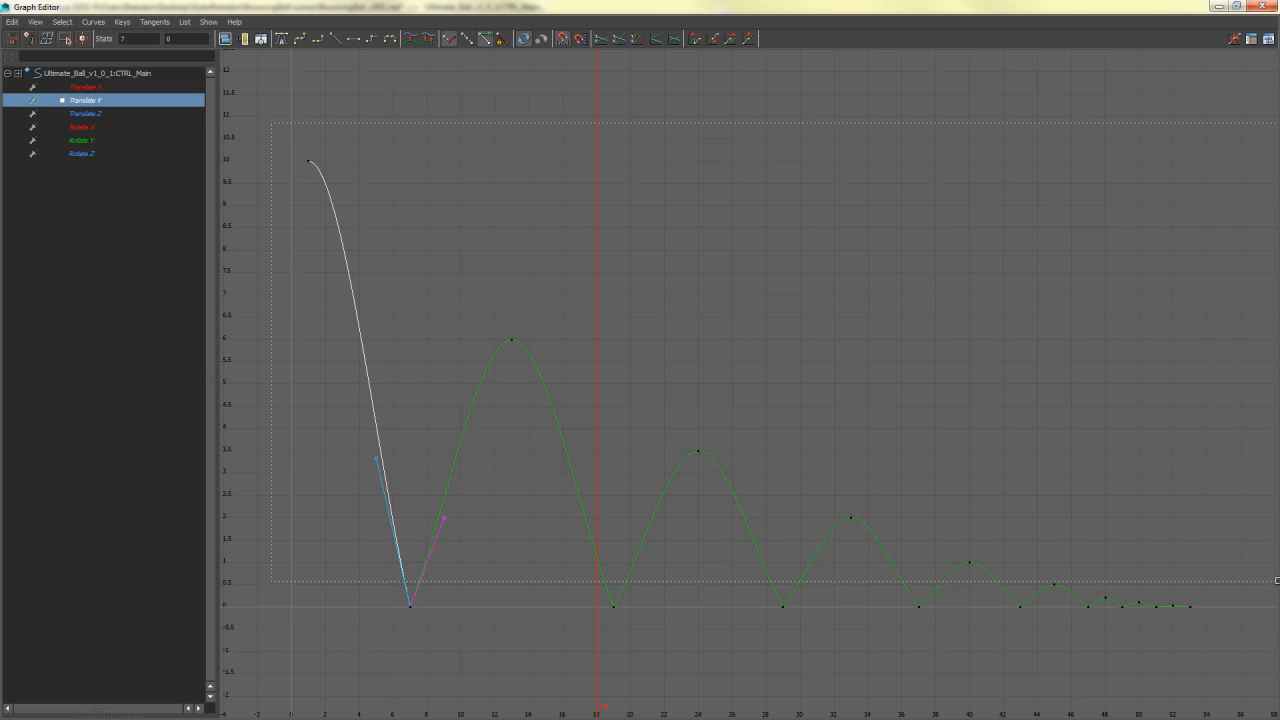
Examine the tangent handles of the bounce-peak keys and of the contact keys at frames 7, 19 and 29
drag(1265, 600, 1265, 600)
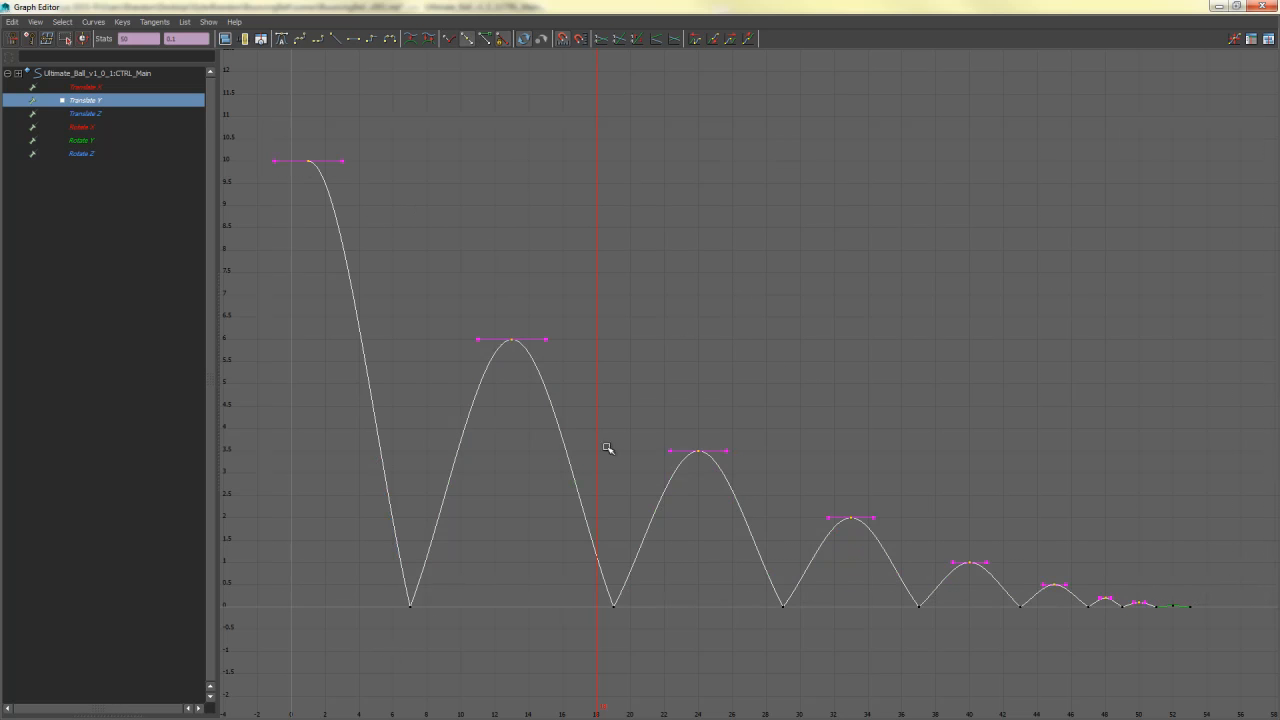
drag(449, 583, 337, 674)
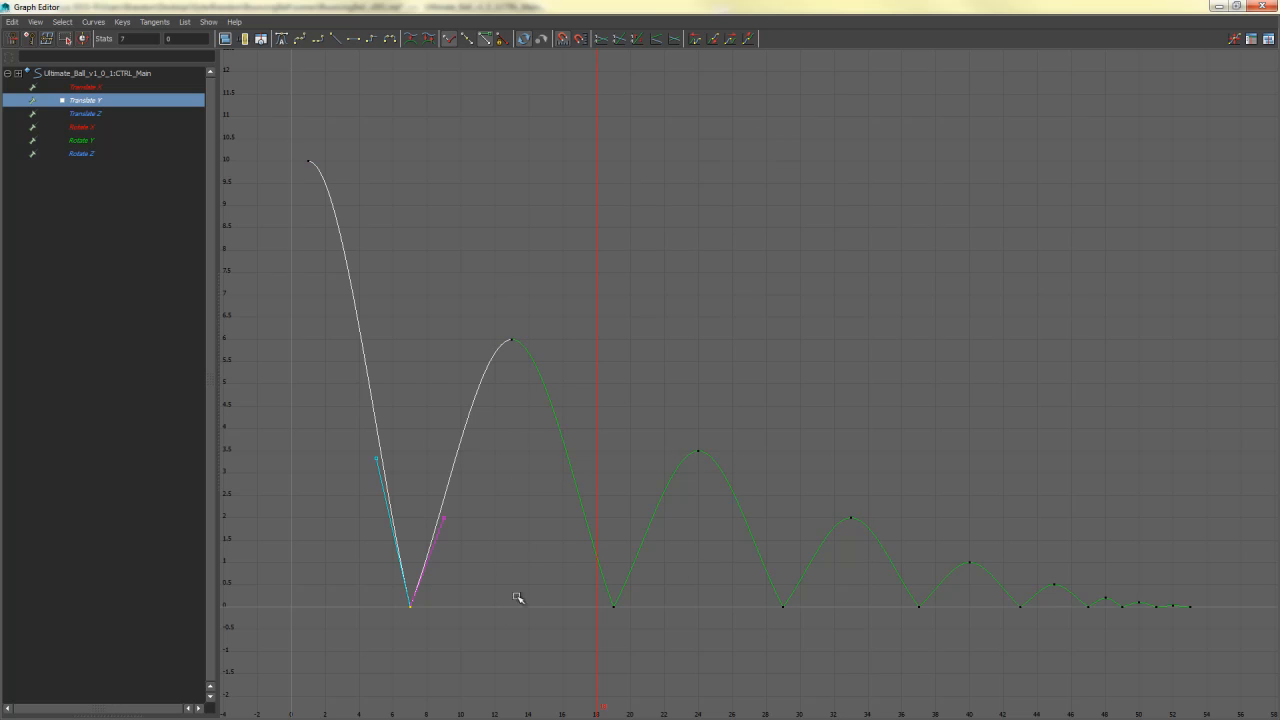
drag(584, 639, 680, 576)
drag(777, 622, 803, 590)
Raise the frame 7 key's incoming tangent handle to a value of about 7.5 so the ball accelerates into its first contact
drag(367, 635, 440, 550)
key(f)
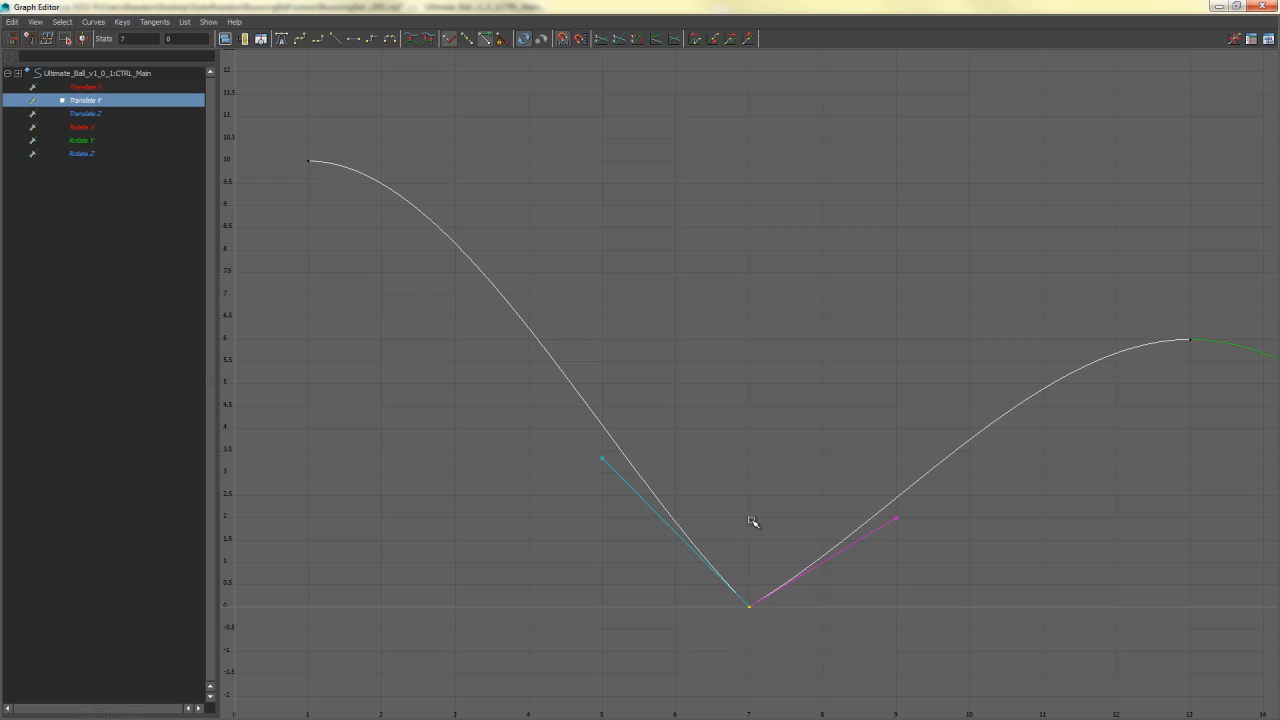
drag(611, 438, 592, 492)
middle_drag(626, 490, 619, 274)
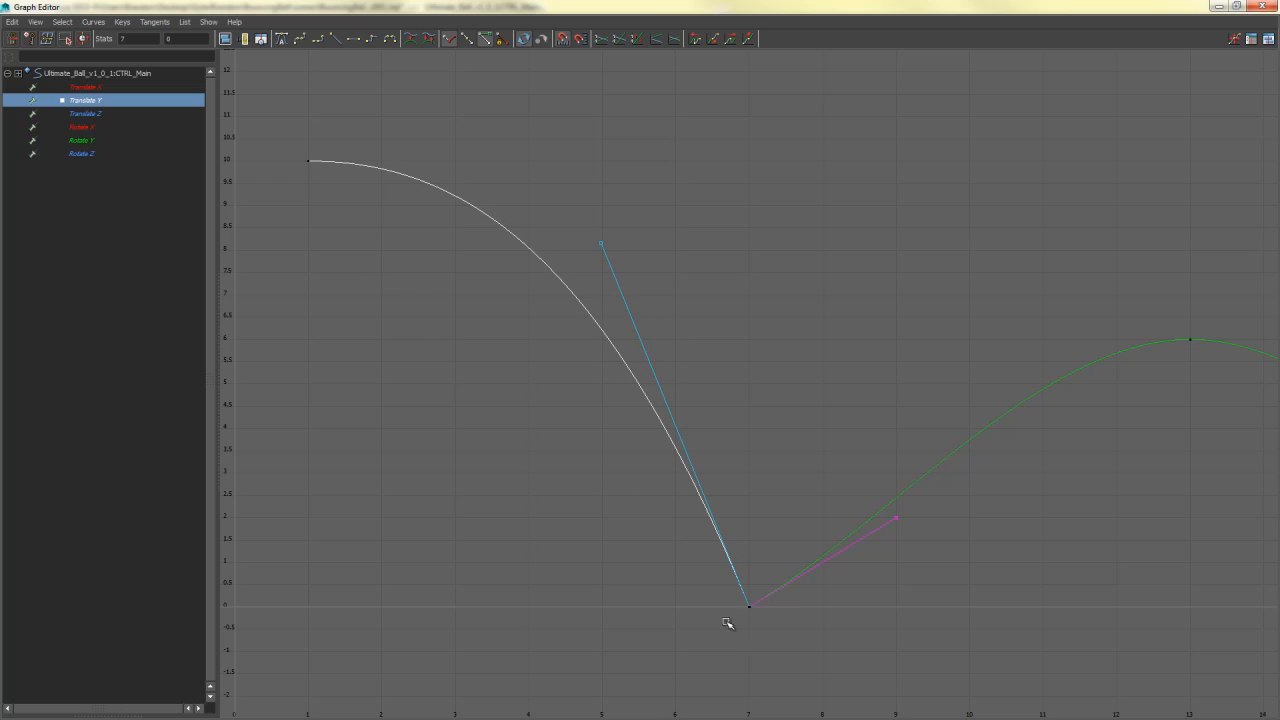
middle_drag(609, 226, 611, 261)
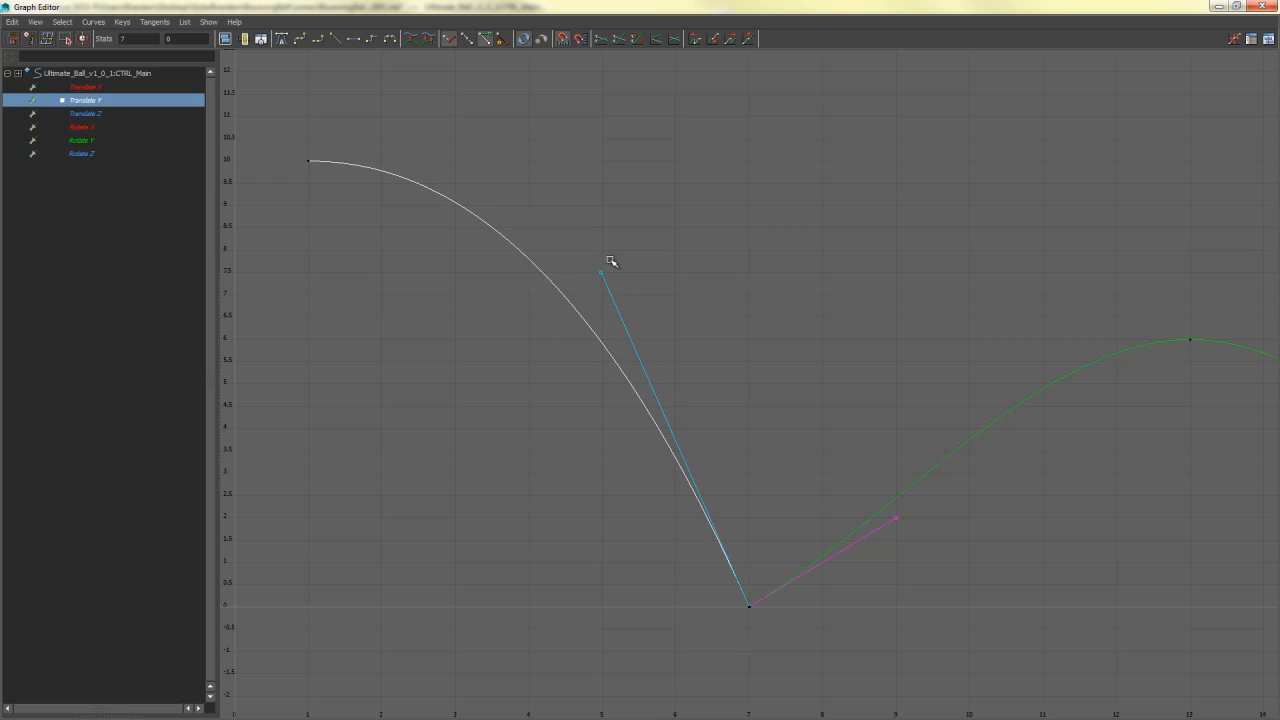
Frame the bounce arc between frames 7 and 19 around its peak key at frame 13
alt+middle_drag(943, 463, 540, 360)
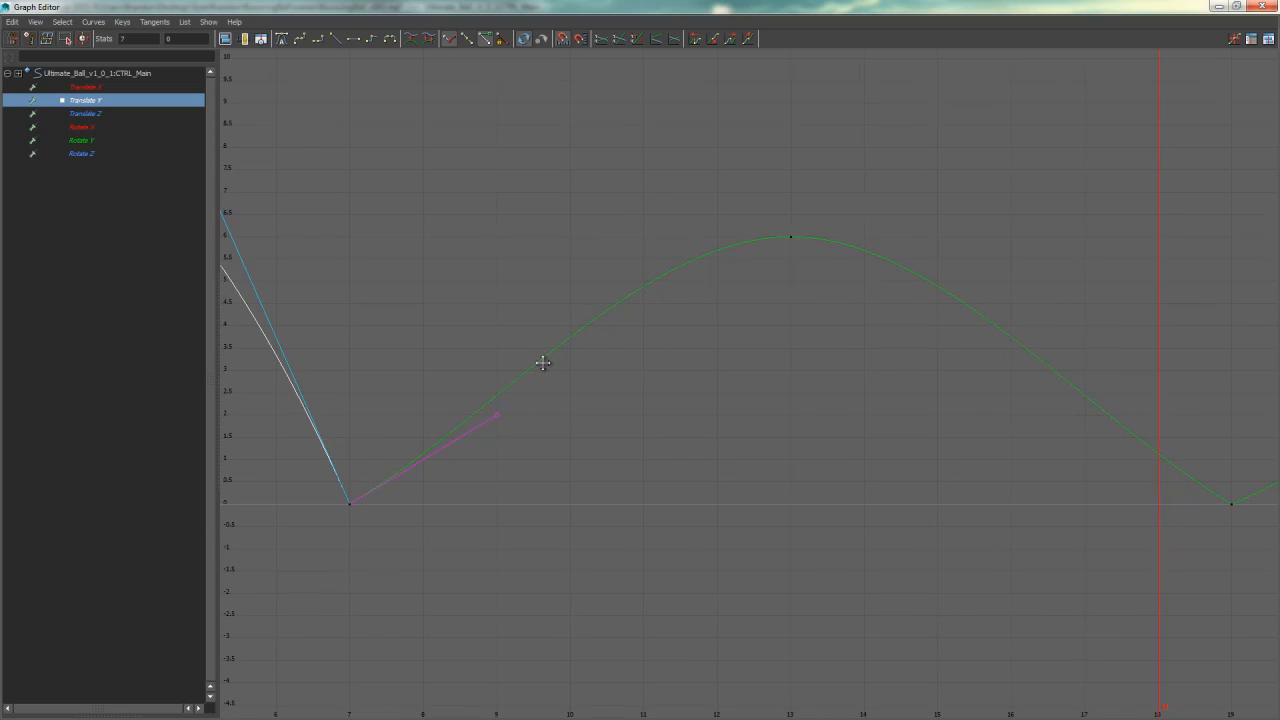
scroll(540, 360, down, 2)
scroll(537, 363, down, 5)
alt+middle_drag(648, 374, 563, 354)
scroll(570, 352, up, 5)
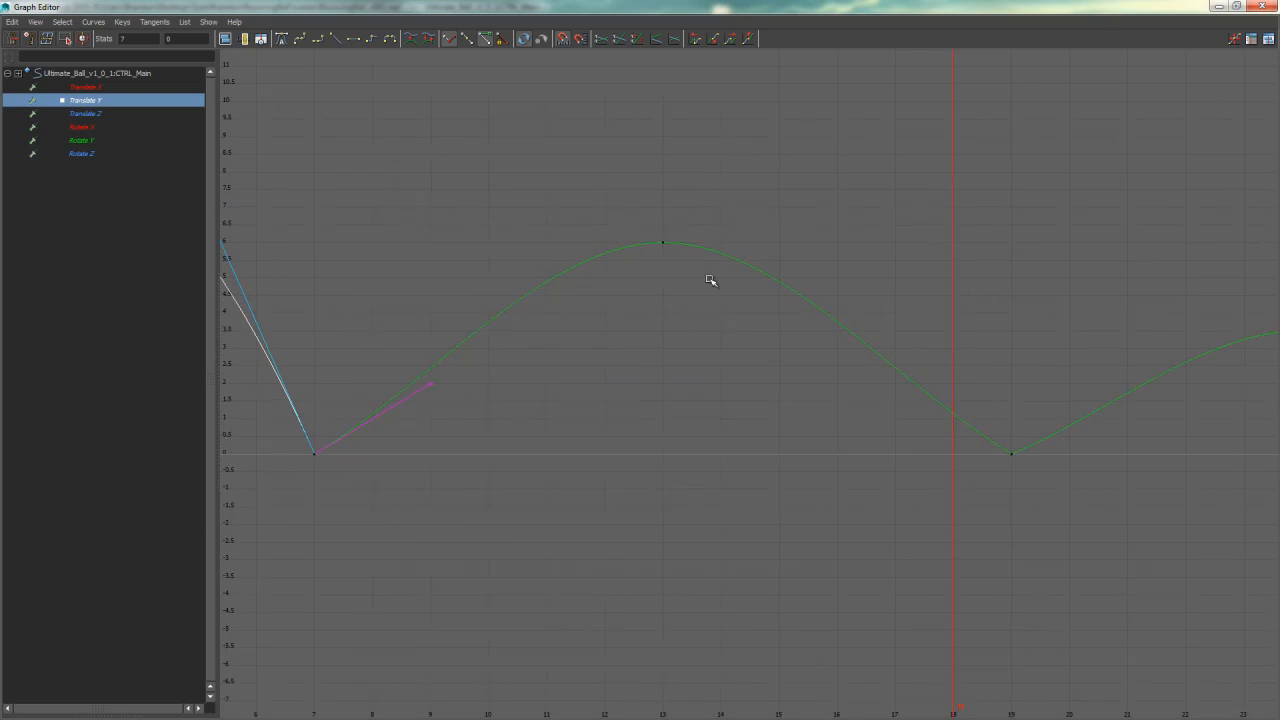
drag(1037, 208, 310, 585)
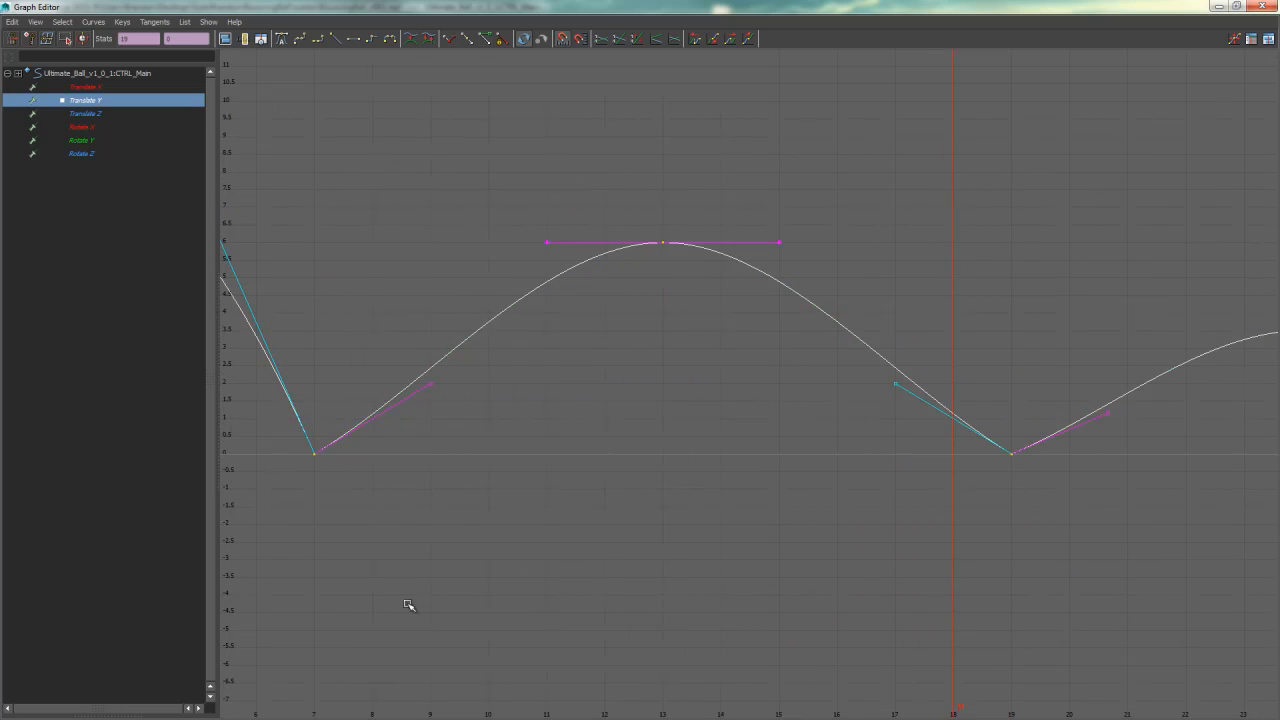
key(f)
alt+middle_drag(737, 520, 540, 423)
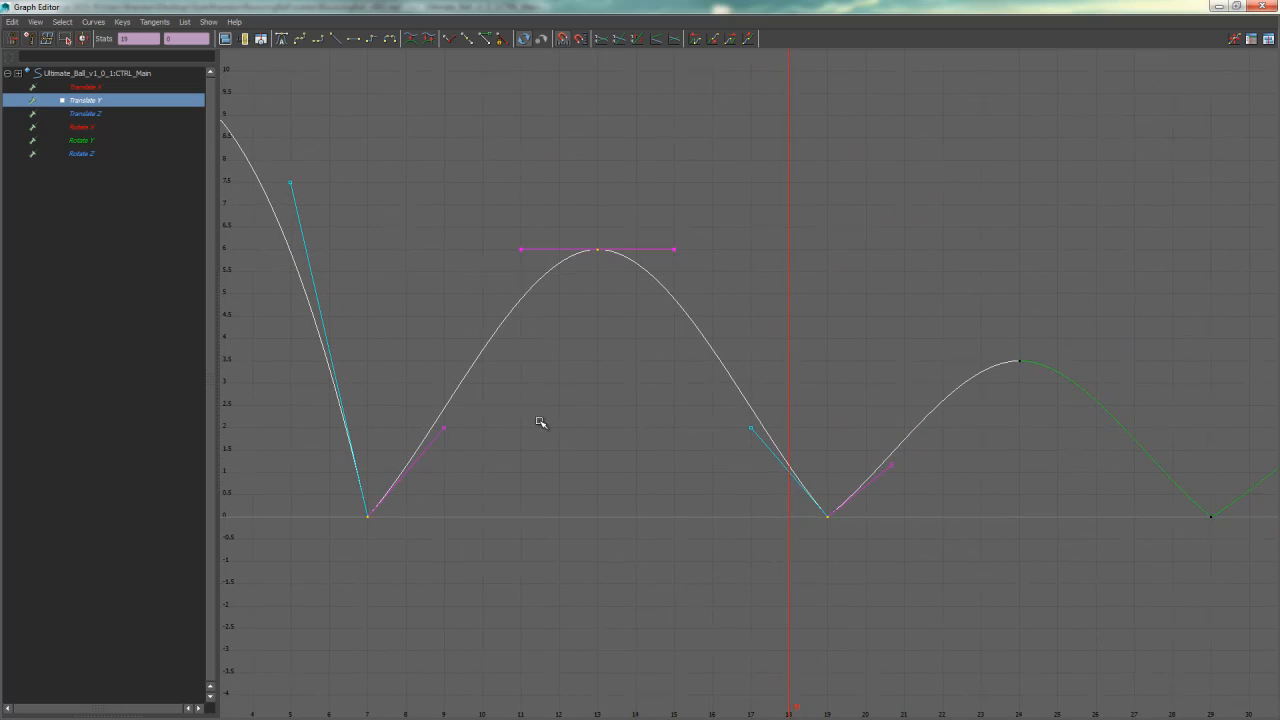
drag(640, 211, 549, 342)
key(f)
alt+middle_drag(775, 433, 754, 406)
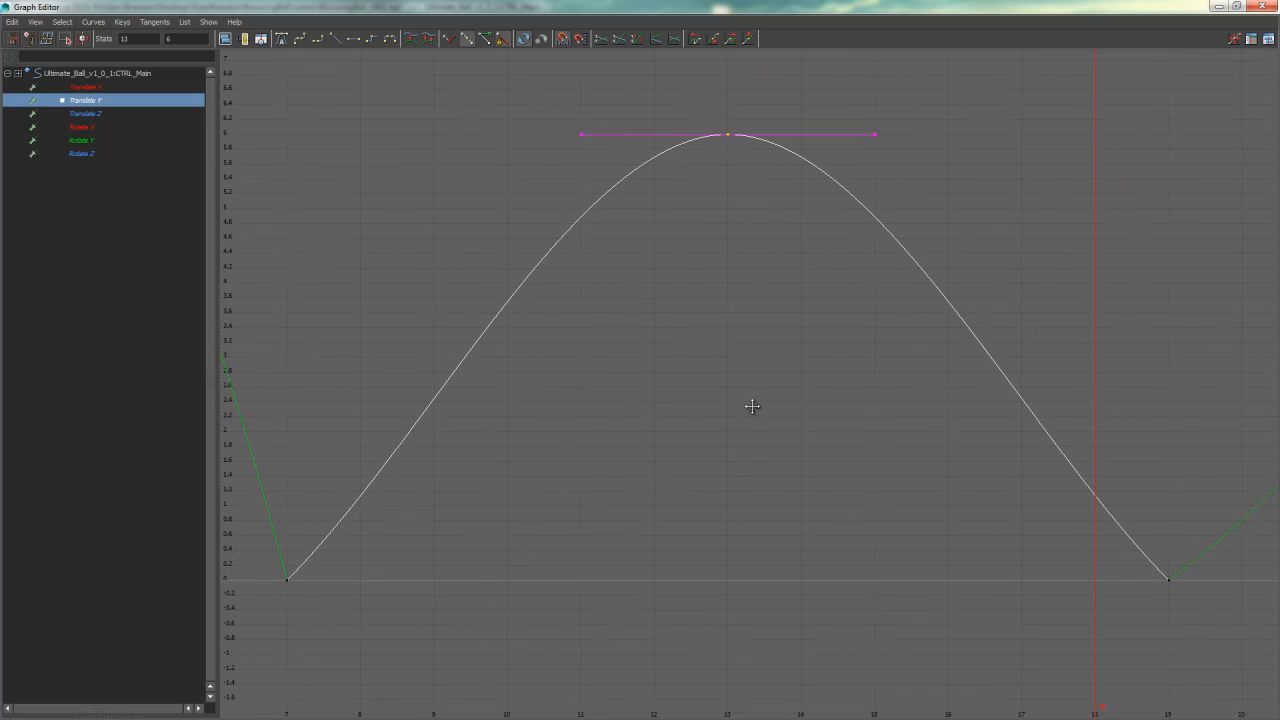
scroll(742, 428, down, 5)
scroll(740, 430, up, 2)
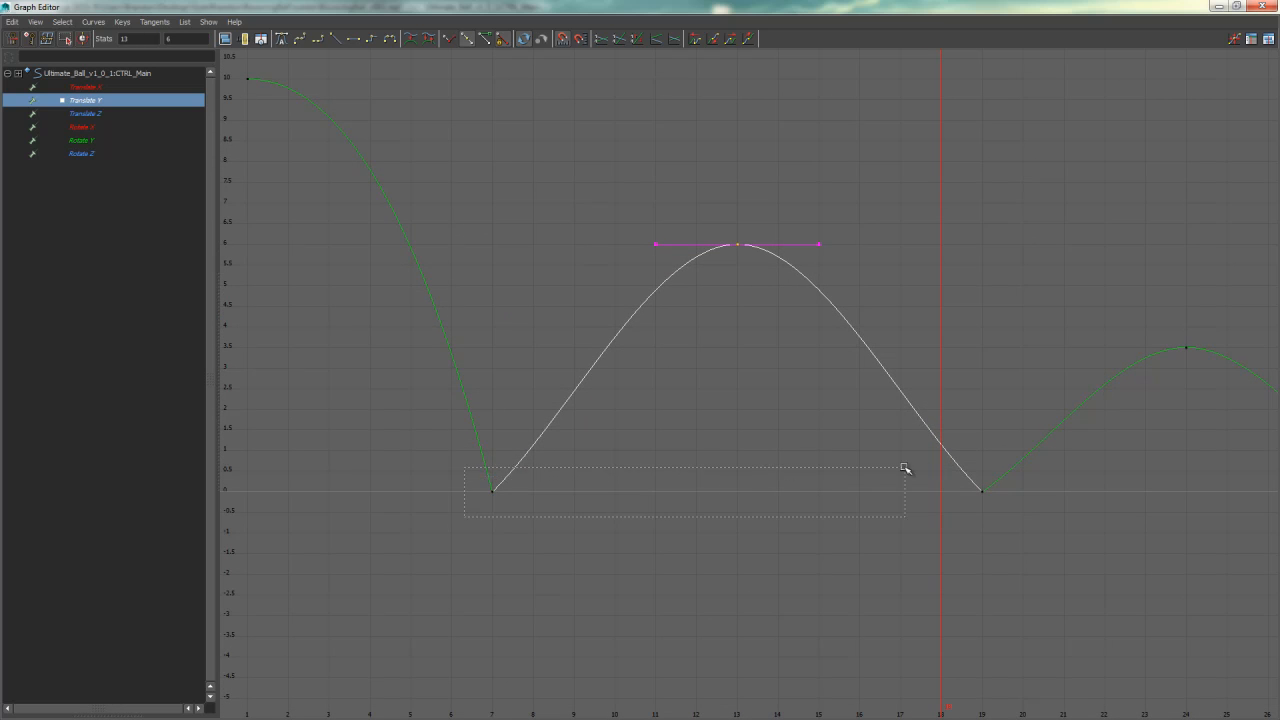
Try lengthening the frame 7 outgoing and frame 19 incoming tangent handles together, and undo the change
drag(905, 468, 1000, 470)
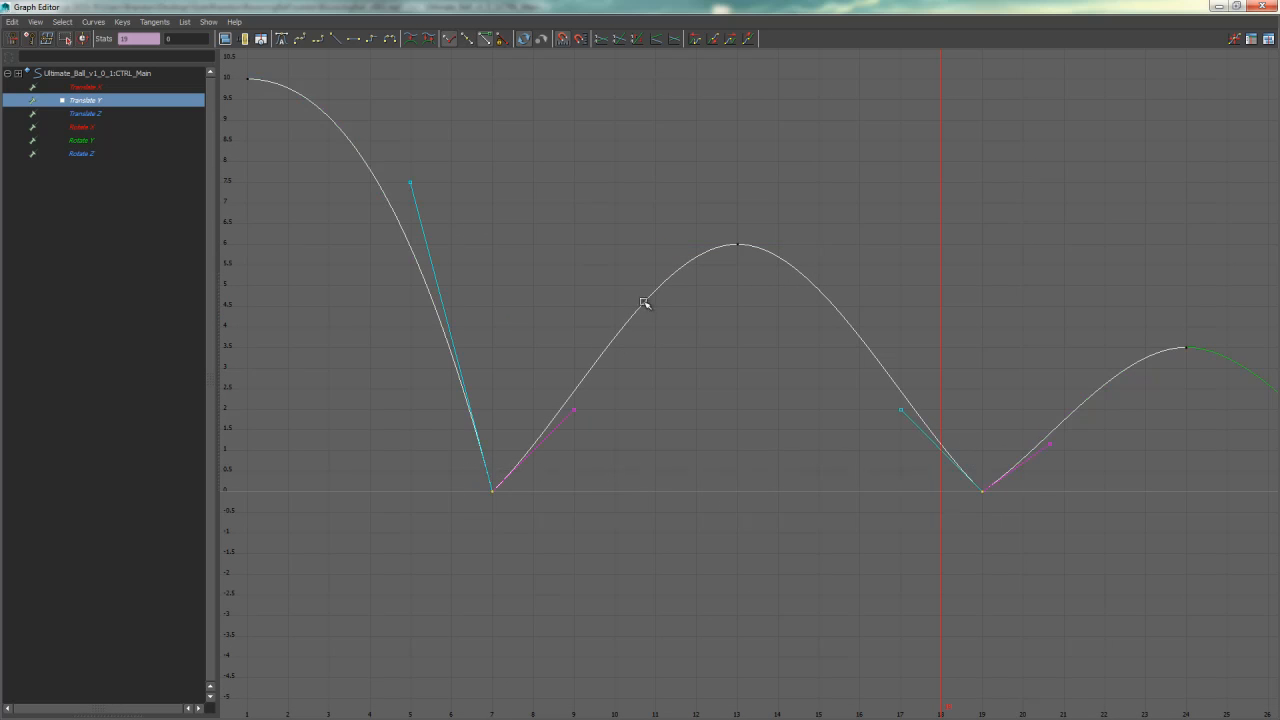
drag(938, 374, 538, 450)
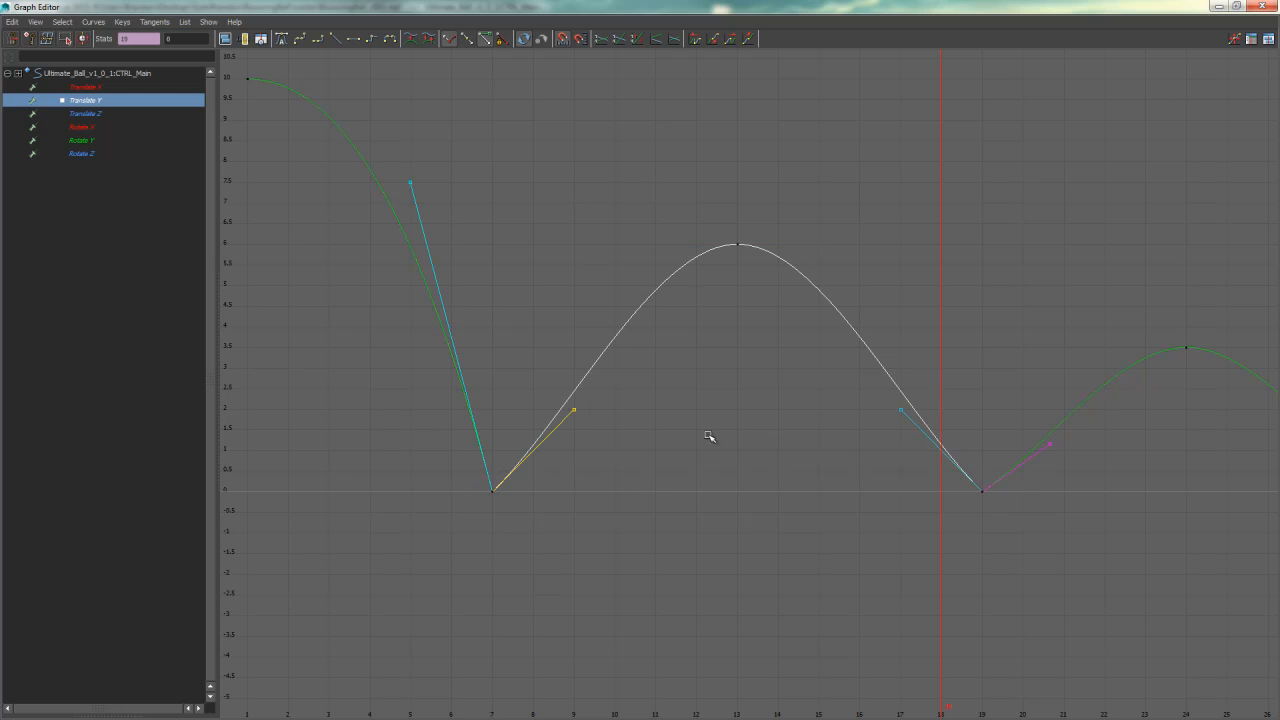
shift+middle_drag(731, 431, 711, 315)
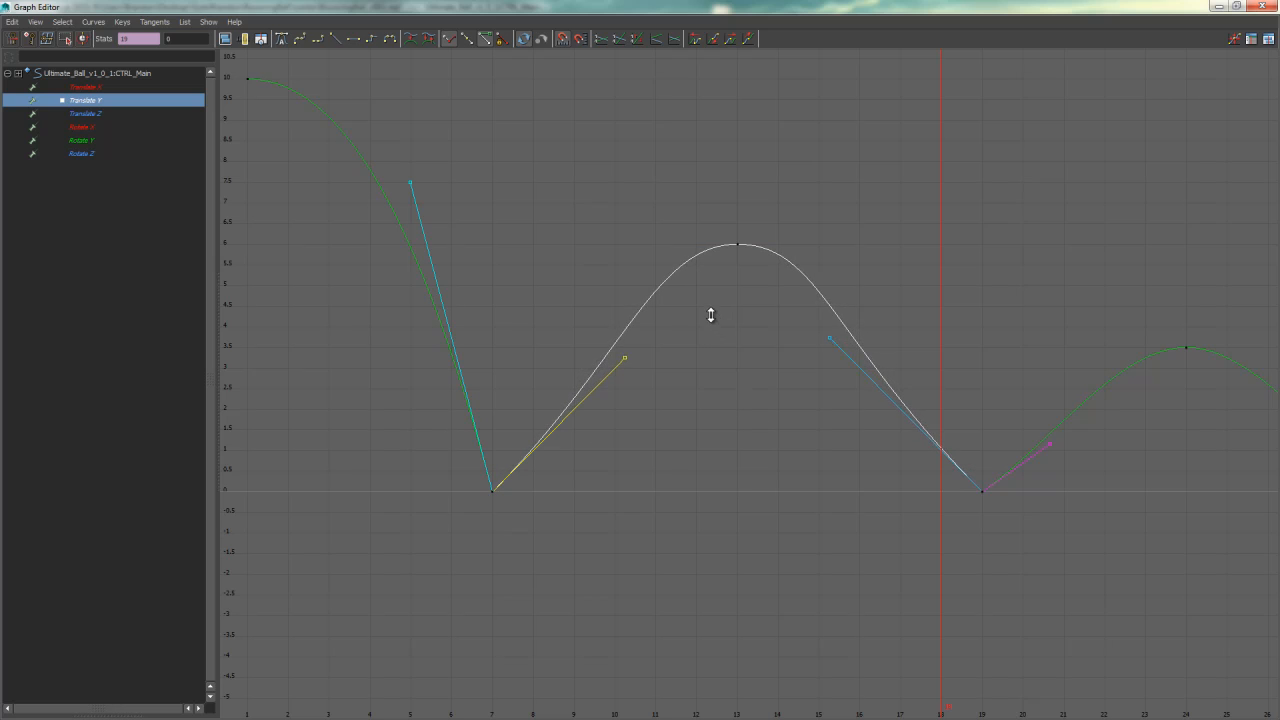
key(ctrl+z)
Raise the frame 7 key's outgoing handle and the frame 19 key's incoming handle to about 4.5, rounding the arc between them
click(572, 410)
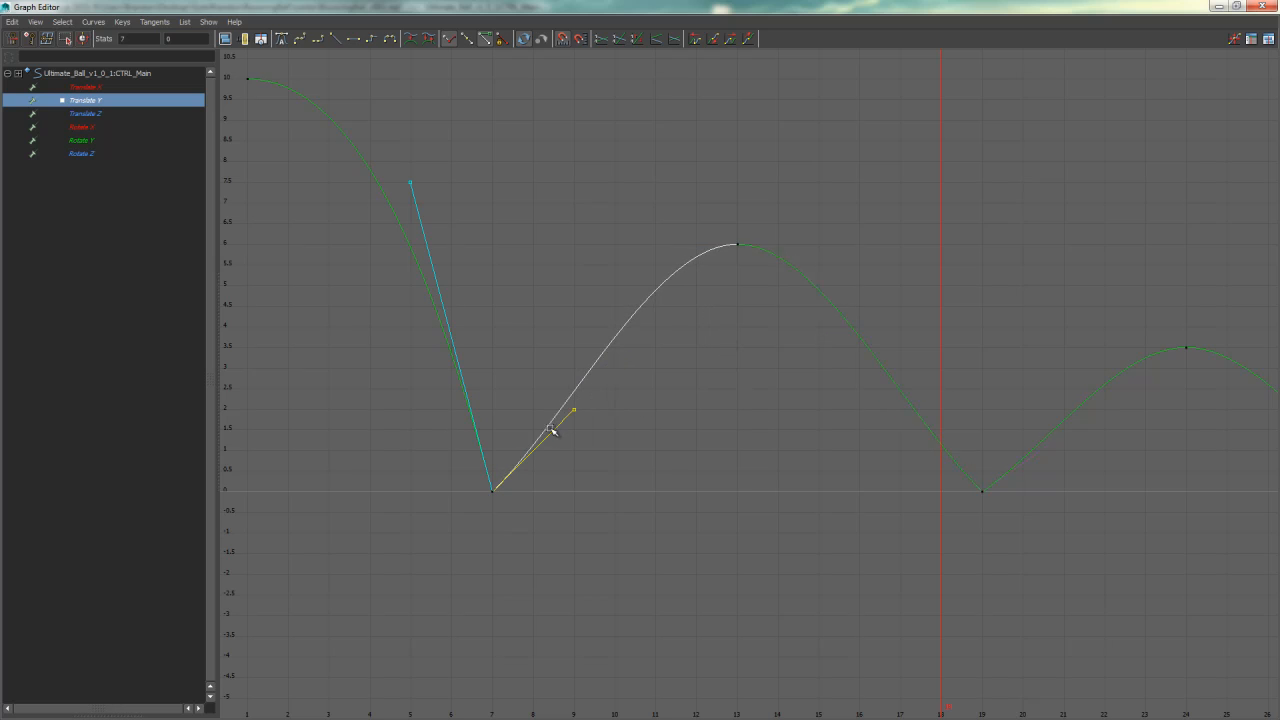
shift+middle_drag(594, 393, 594, 280)
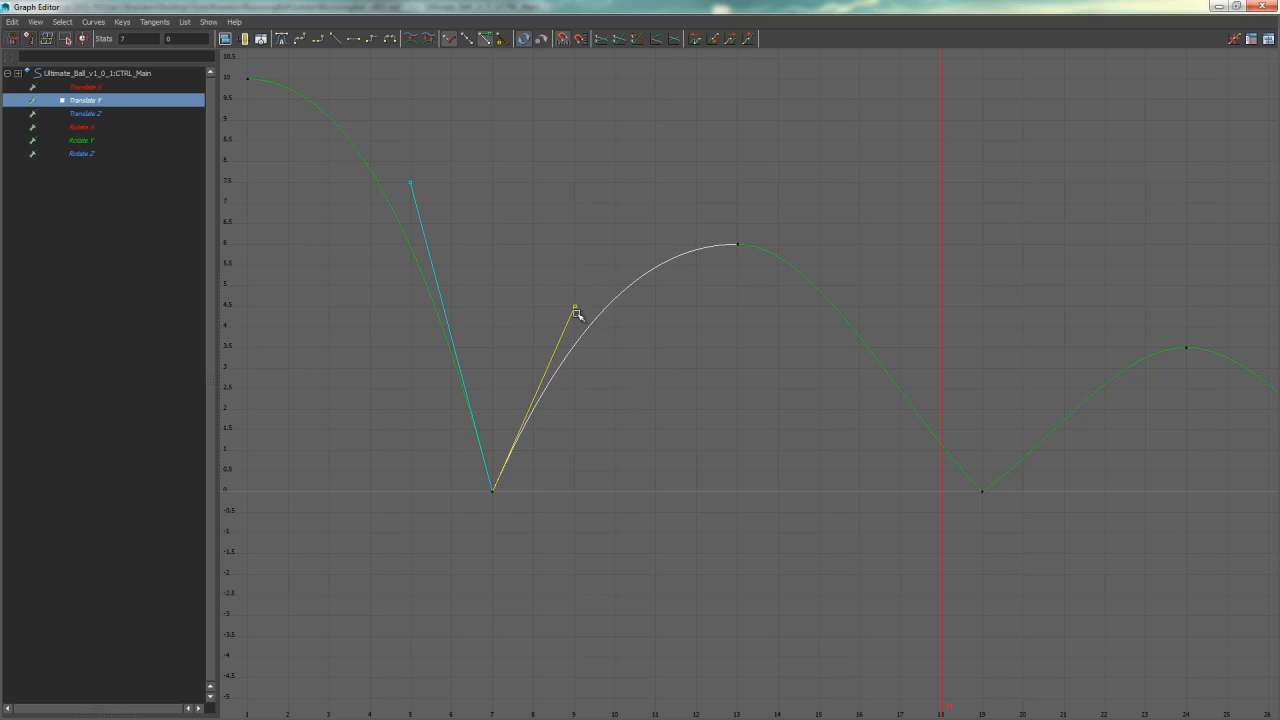
drag(995, 480, 956, 506)
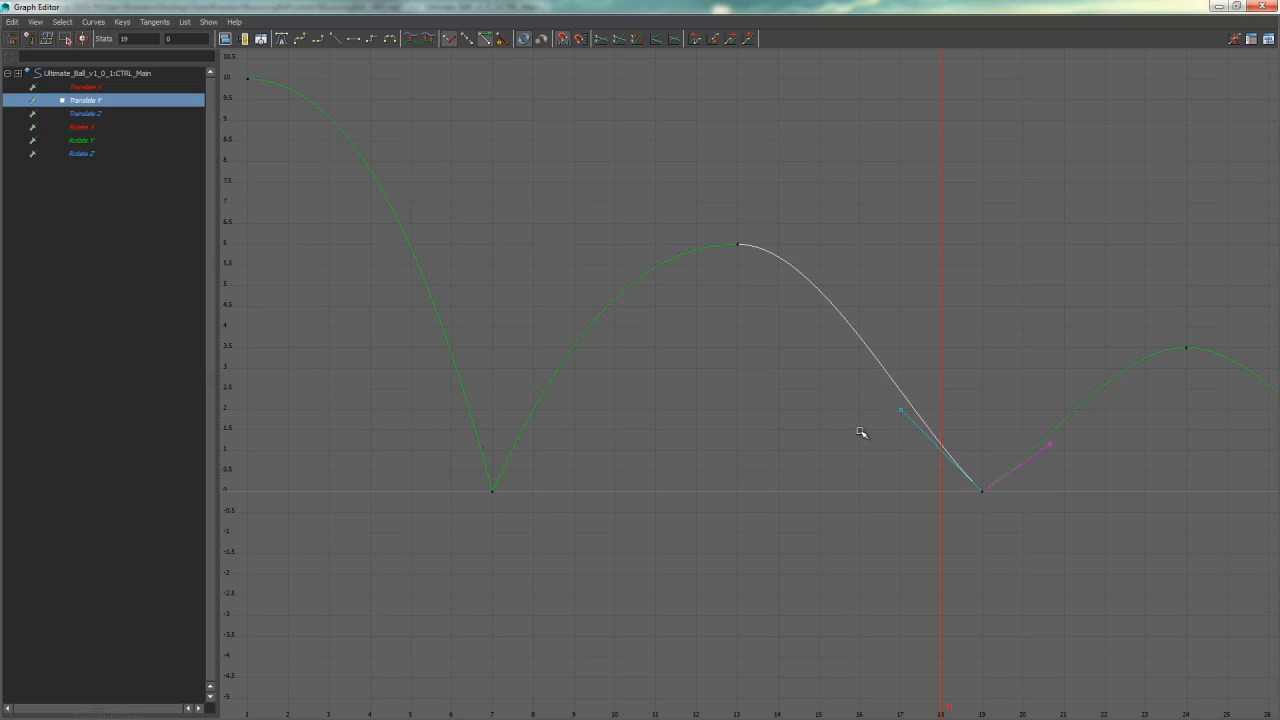
middle_drag(911, 339, 884, 321)
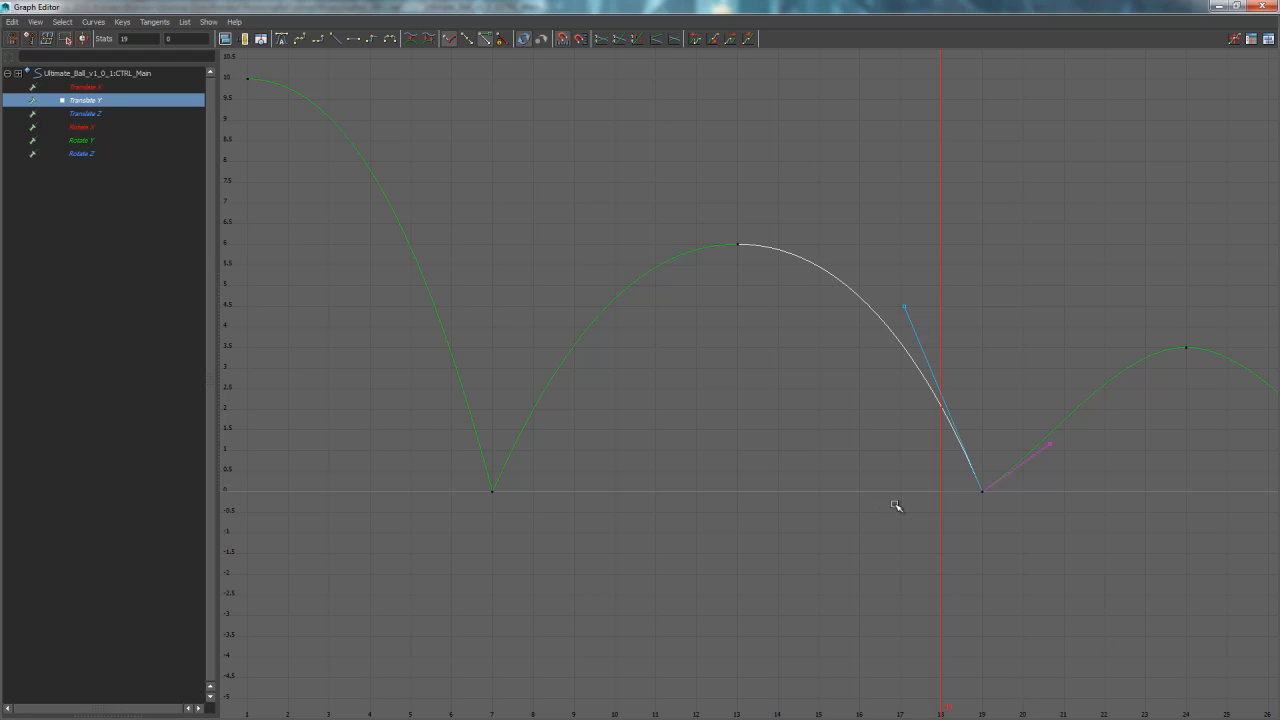
Raise the frame 19 key's outgoing tangent handle to about 2.5 at frame 20, rounding the rise to the frame 24 peak
alt+middle_drag(896, 505, 574, 443)
click(731, 395)
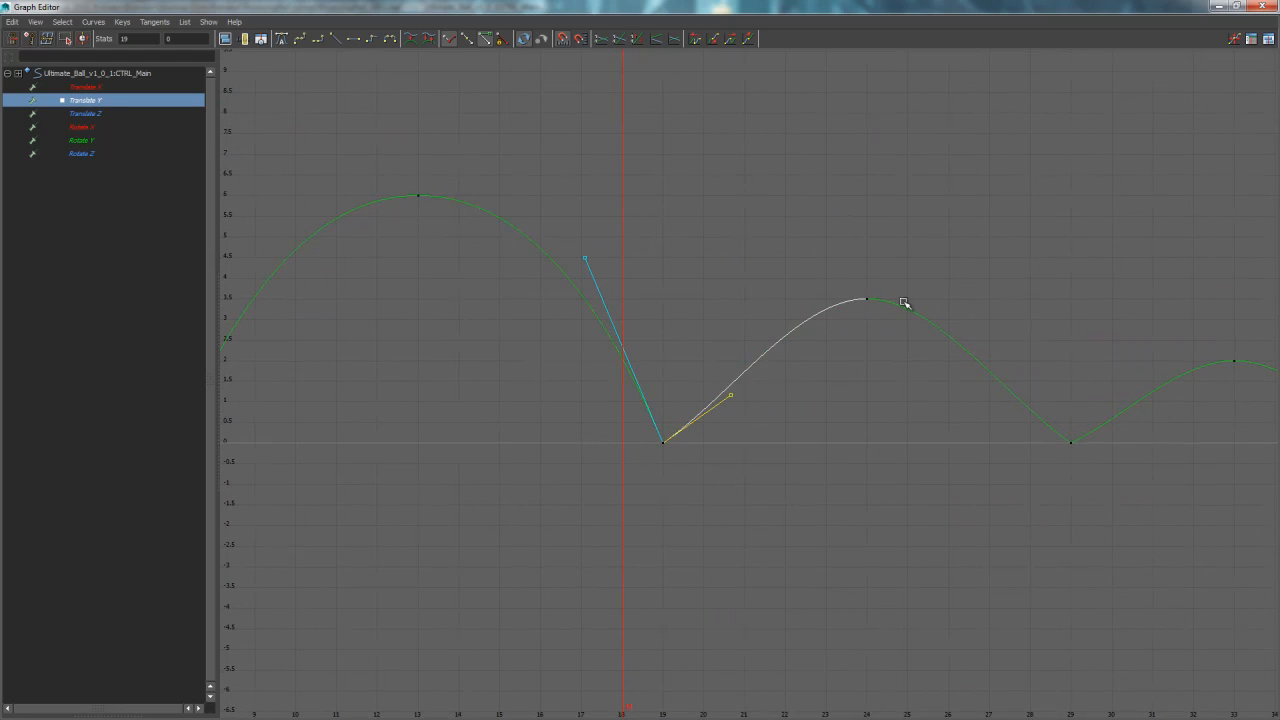
drag(903, 297, 838, 339)
key(f)
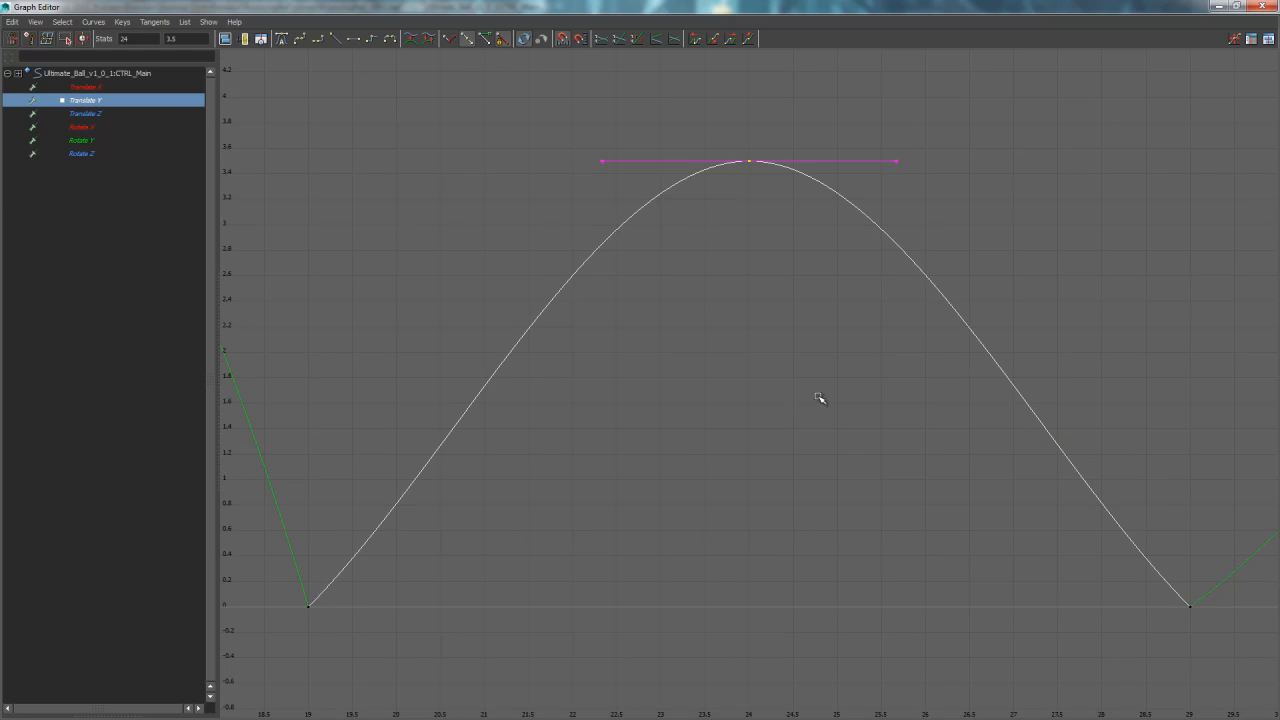
scroll(809, 397, down, 3)
drag(1005, 436, 513, 537)
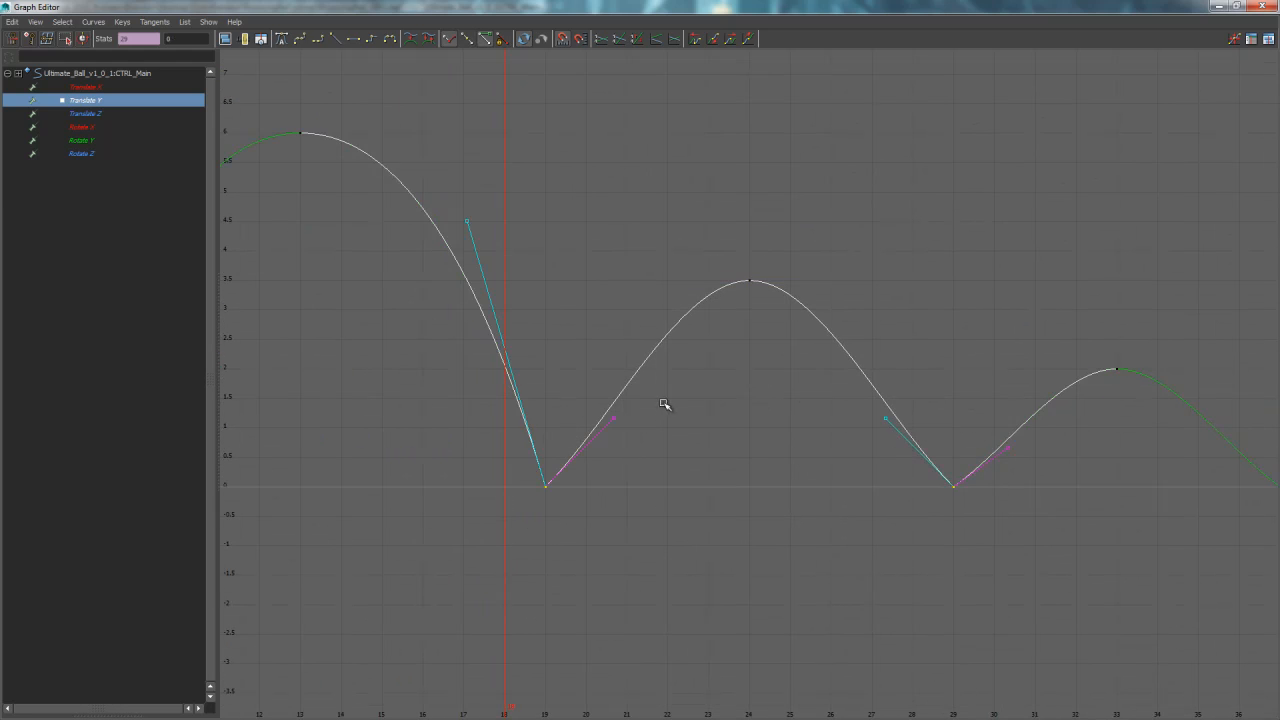
click(617, 431)
drag(617, 431, 599, 353)
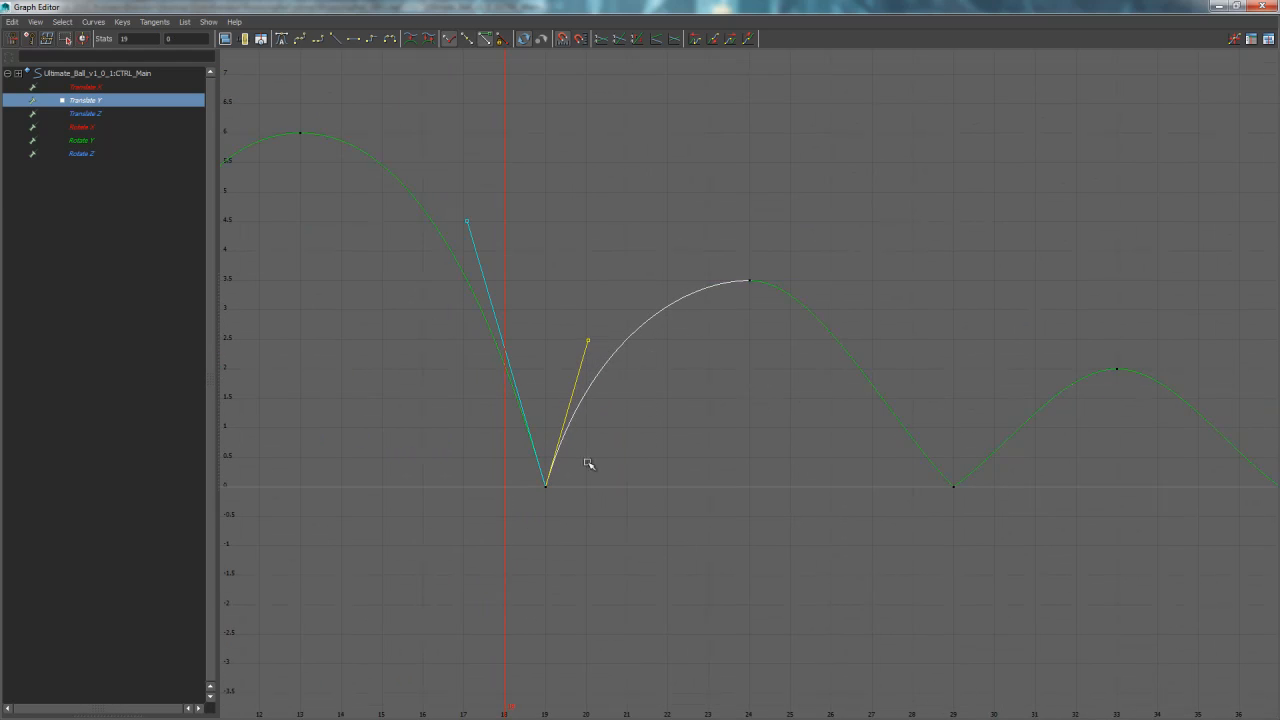
Raise the frame 29 key's incoming tangent handle to about 2.5 at frame 28, matching the arc's opposite side
click(958, 480)
drag(498, 530, 580, 440)
drag(607, 322, 583, 371)
drag(907, 507, 906, 508)
drag(902, 397, 855, 439)
middle_drag(867, 431, 892, 355)
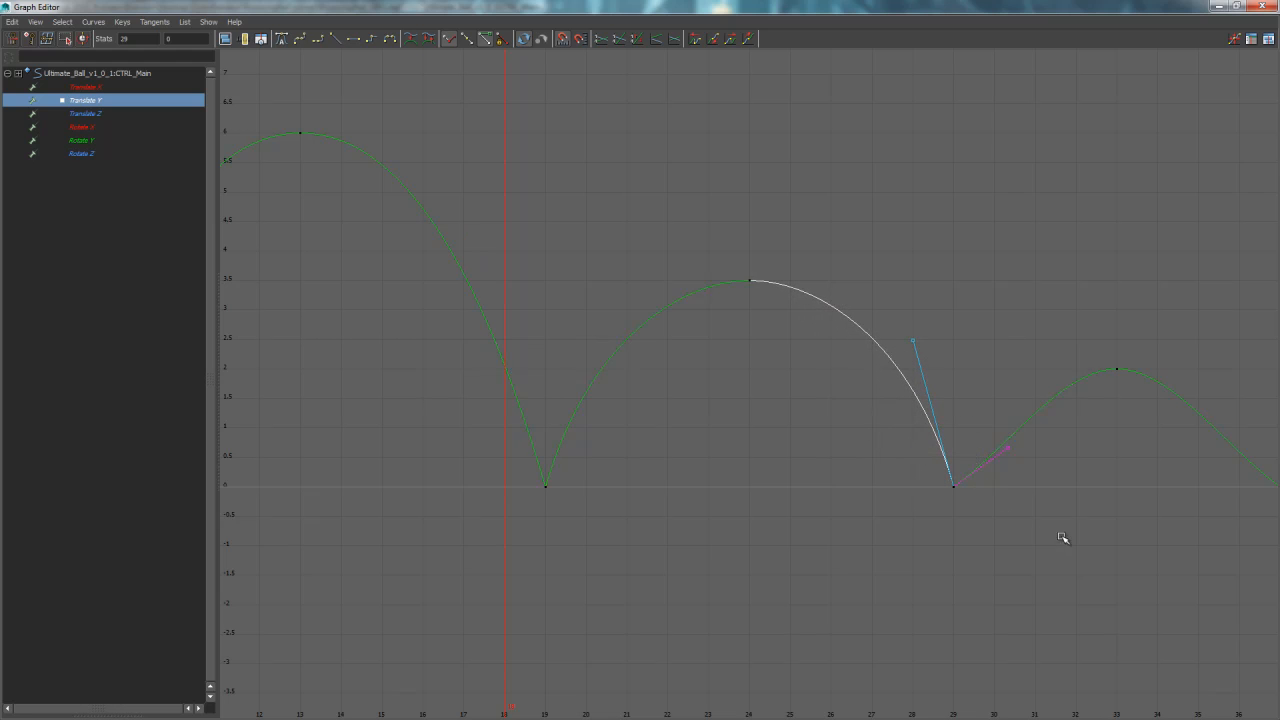
Raise the frame 29 key's outgoing tangent handle to about 1.4 near frame 30, rounding the rise to the frame 33 peak
alt+middle_drag(1063, 534, 730, 472)
drag(851, 310, 753, 397)
key(f)
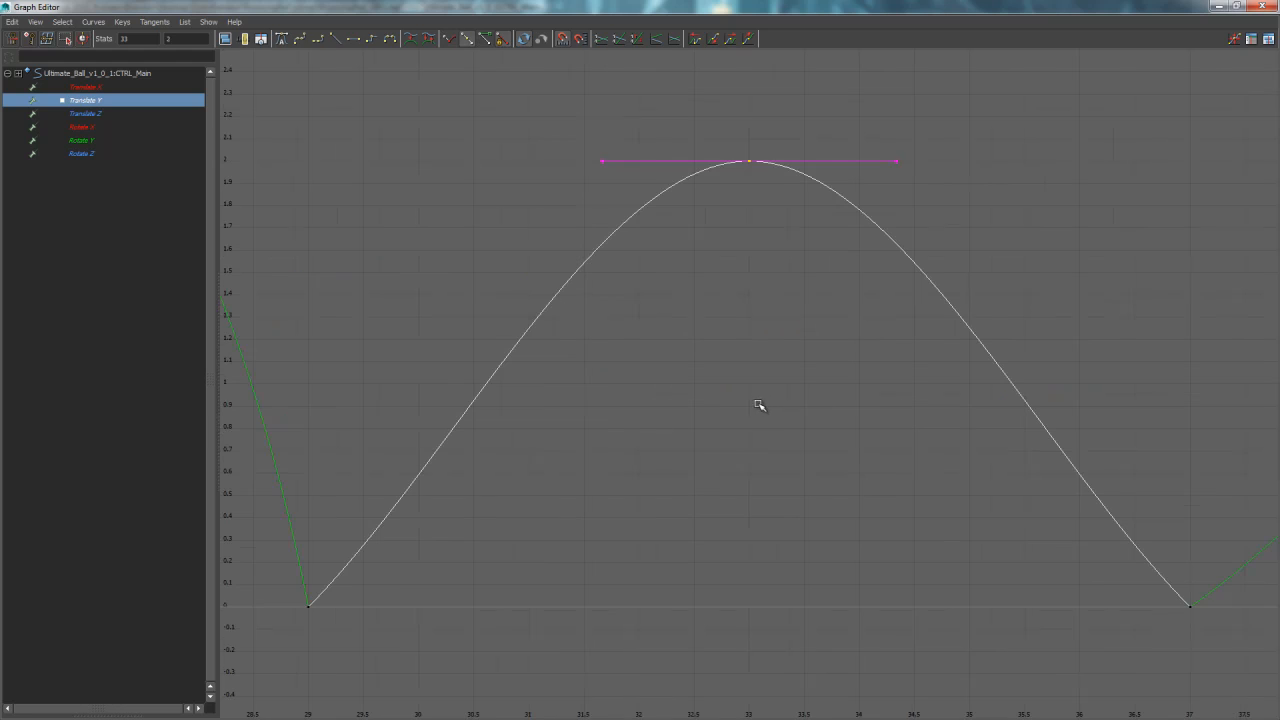
drag(389, 574, 264, 636)
drag(530, 444, 446, 491)
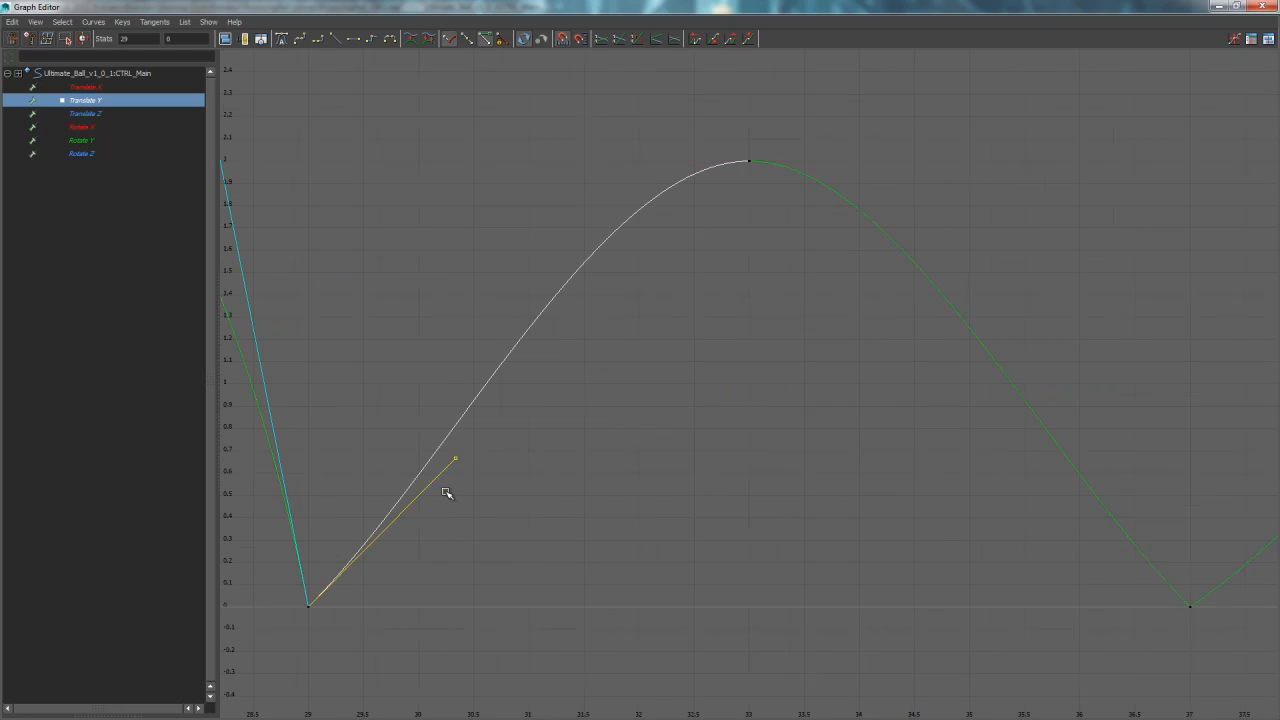
middle_drag(446, 491, 428, 308)
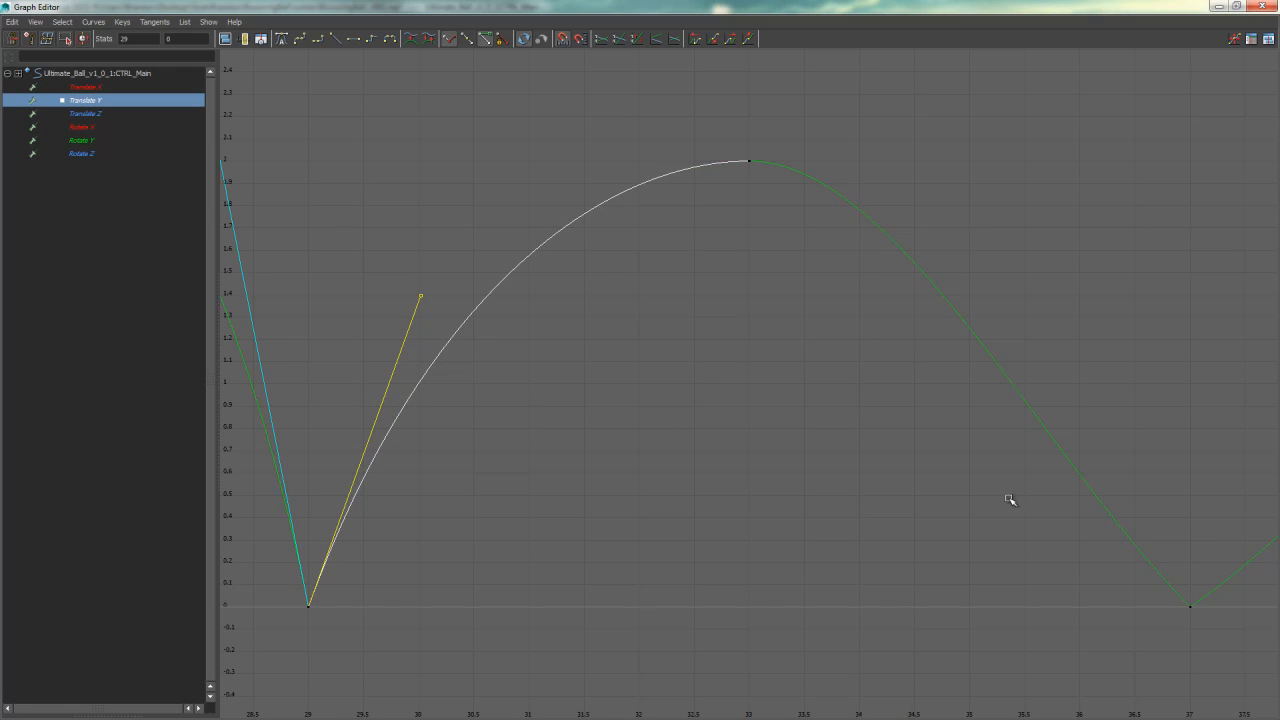
Raise the frame 37 key's incoming tangent handle to about 1.3 near frame 36, rounding the fall from the frame 33 peak
click(1188, 604)
drag(1008, 473, 1008, 473)
middle_drag(1008, 473, 1062, 361)
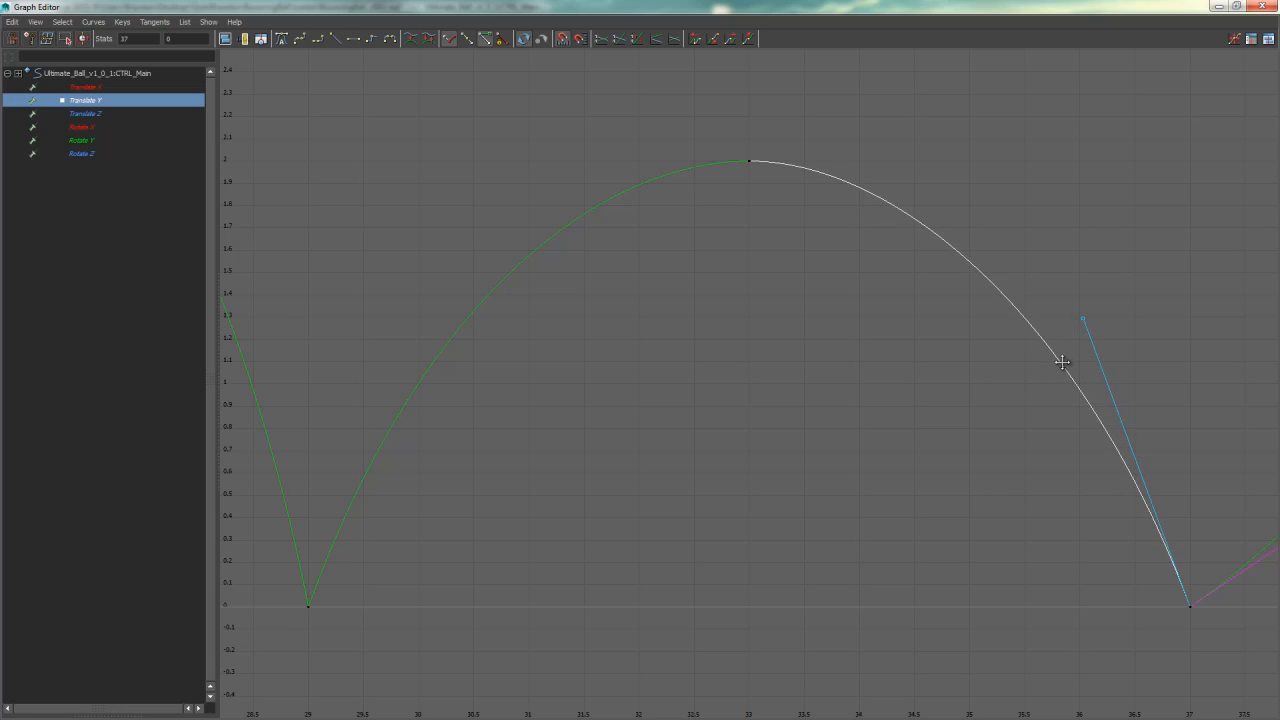
Raise the frame 37 key's outgoing tangent handle to about 0.65 near frame 37.5, rounding the rise to the frame 40 peak
alt+middle_drag(1014, 494, 553, 466)
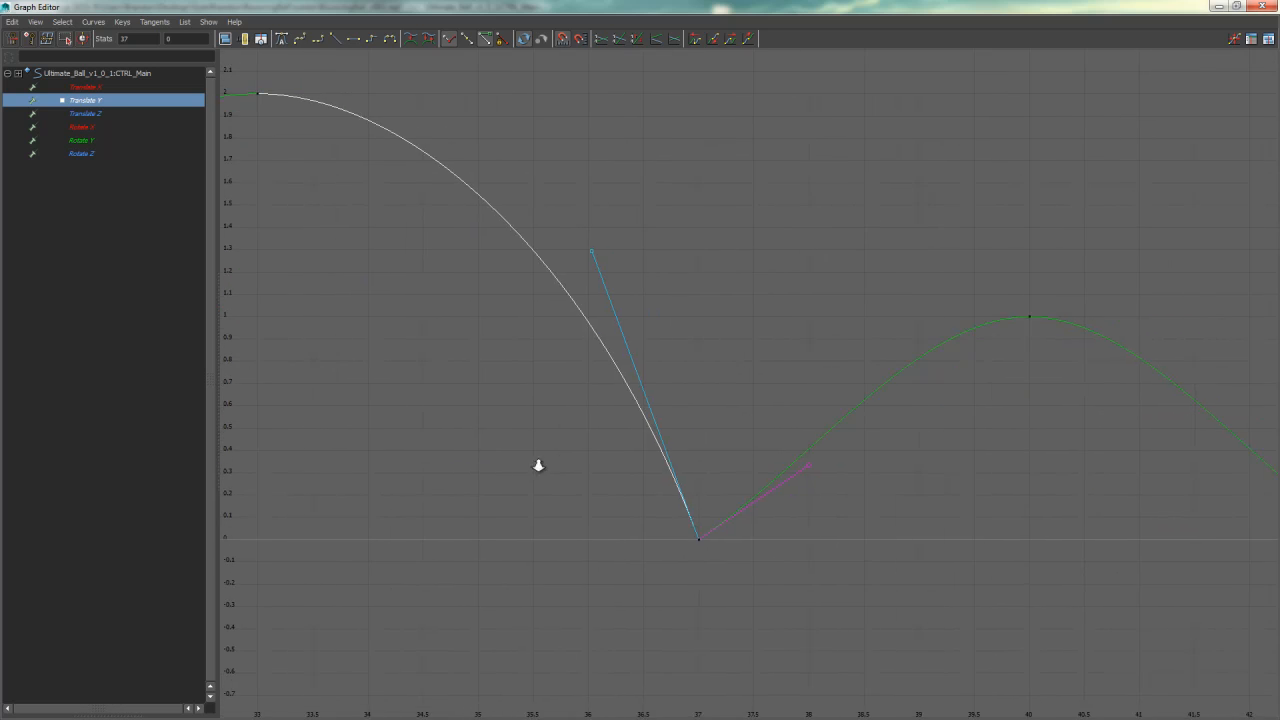
alt+right_drag(820, 425, 710, 418)
drag(877, 380, 889, 397)
key(f)
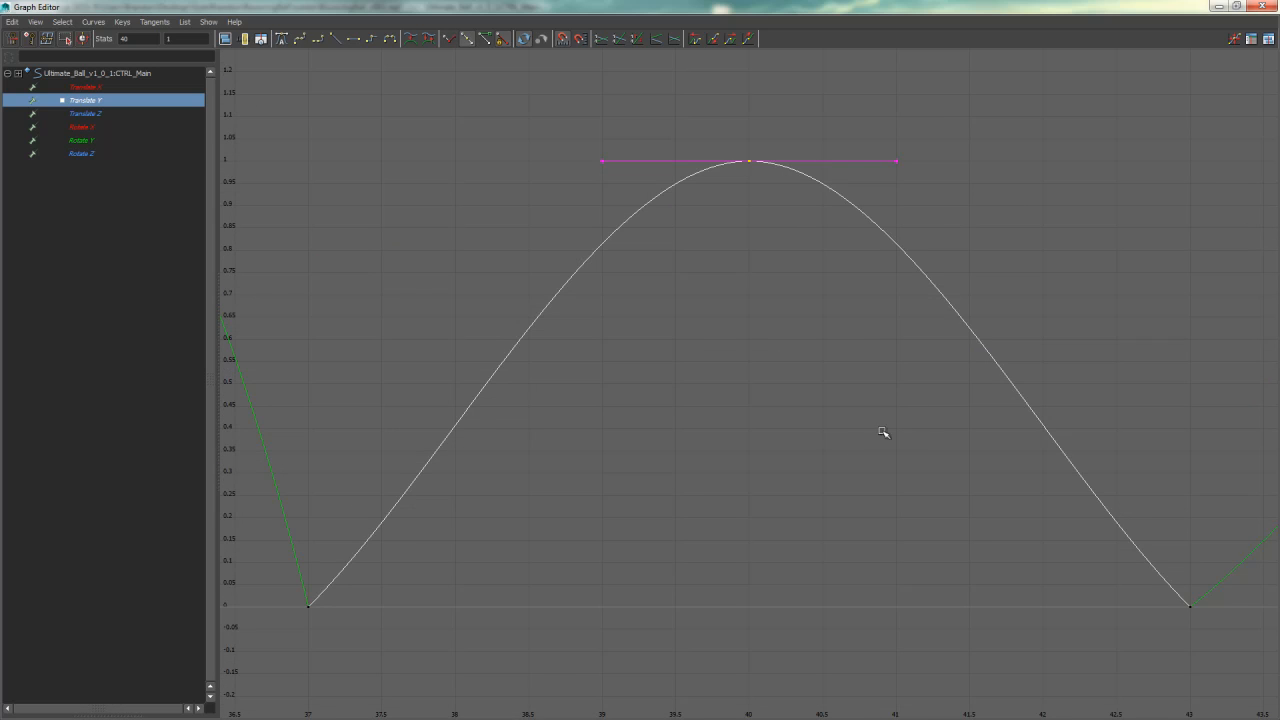
drag(324, 604, 279, 626)
drag(477, 443, 442, 474)
middle_drag(481, 470, 407, 330)
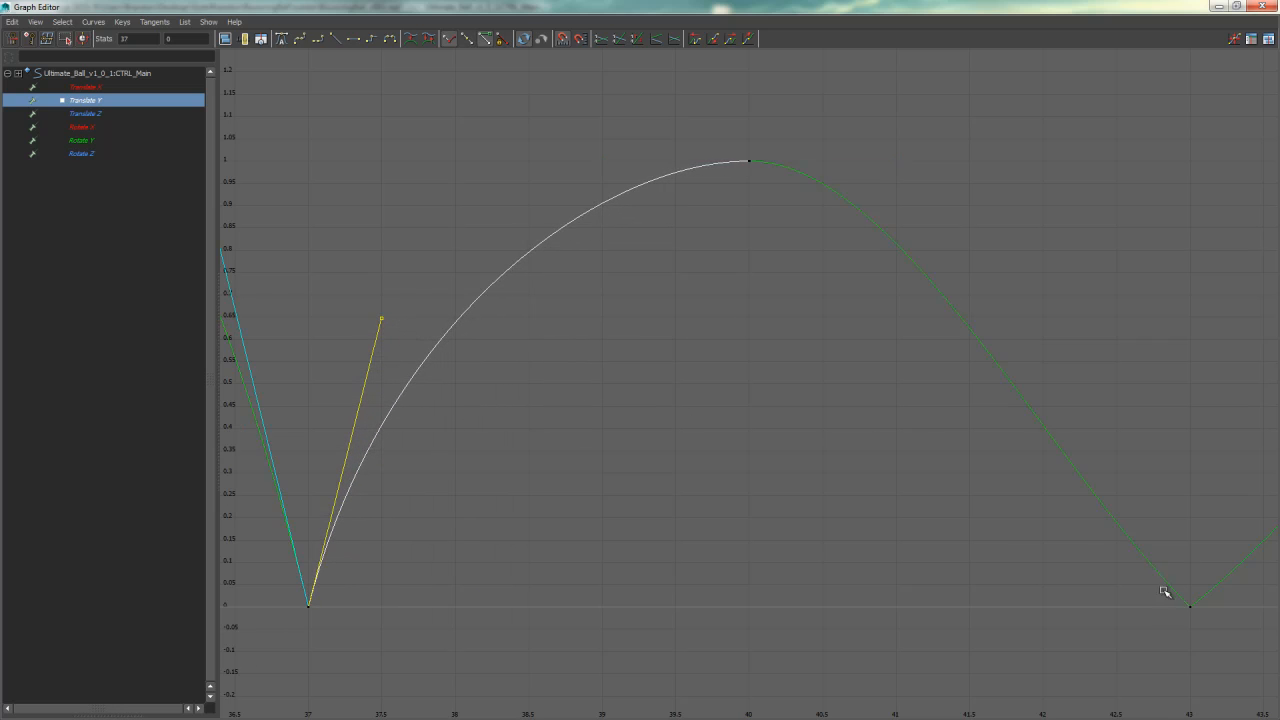
Raise the frame 43 key's incoming tangent handle to about 0.6 near frame 42.5, rounding the fall from the frame 40 peak
drag(1216, 593, 1138, 634)
drag(1066, 443, 994, 511)
middle_drag(1012, 469, 1089, 356)
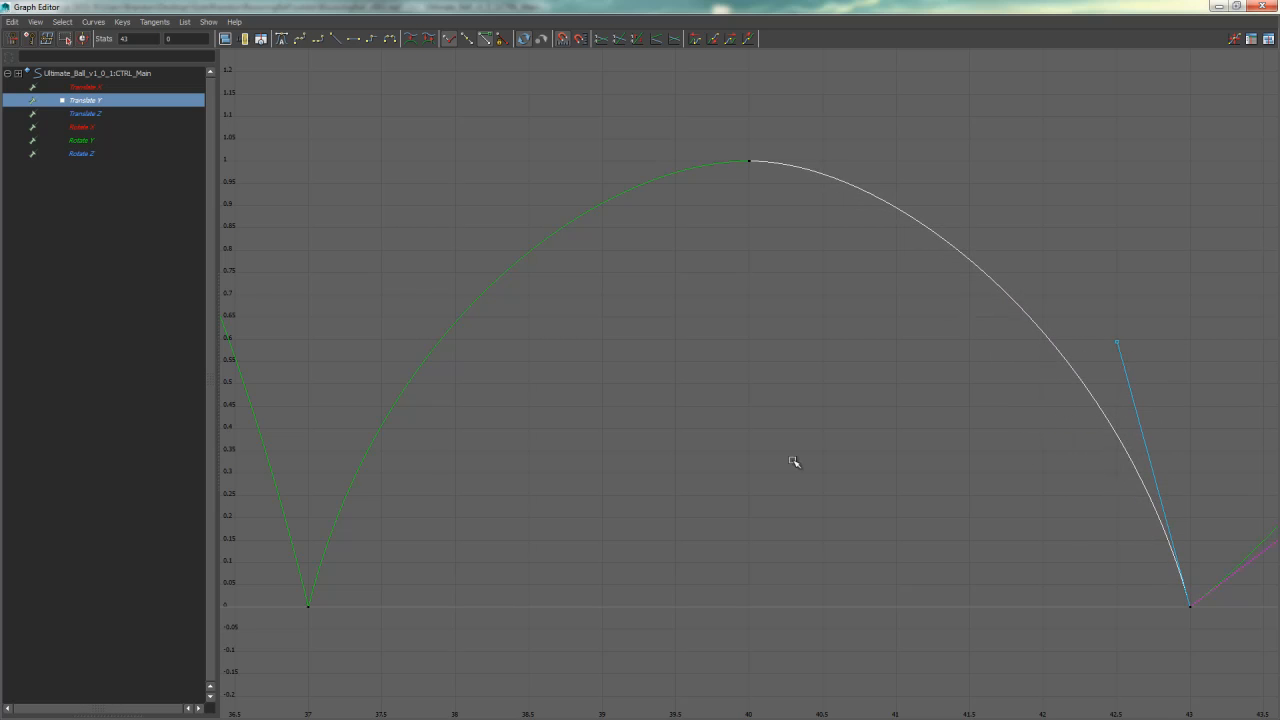
Select the peak key at frame 45 and frame the arc between the frame 43 and frame 47 contacts
alt+right_drag(1060, 505, 1040, 497)
alt+middle_drag(1040, 497, 495, 438)
click(549, 320)
key(f)
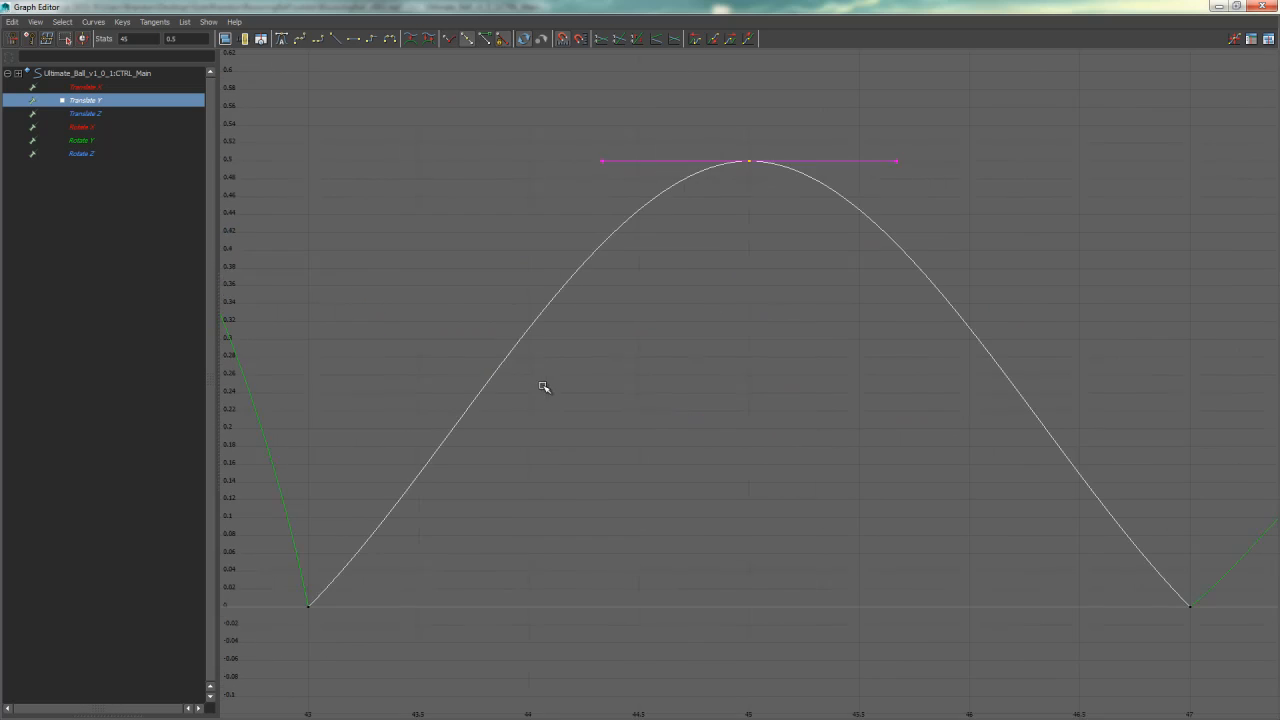
On the Translate Y curve, steepen the outgoing tangent at frame 43 and the incoming tangent at frame 47 to round the bounce arc
drag(345, 588, 297, 628)
click(459, 455)
middle_drag(459, 455, 392, 378)
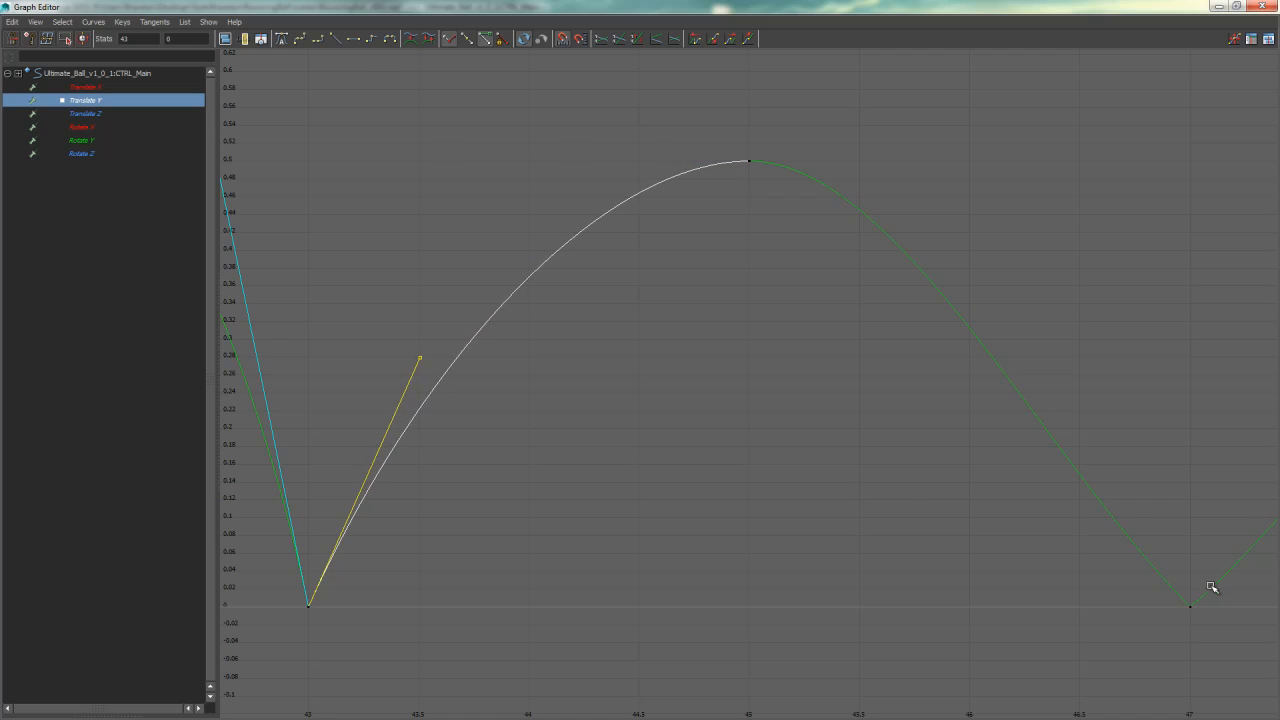
drag(1211, 587, 1150, 628)
drag(1071, 445, 994, 503)
middle_drag(998, 474, 1037, 397)
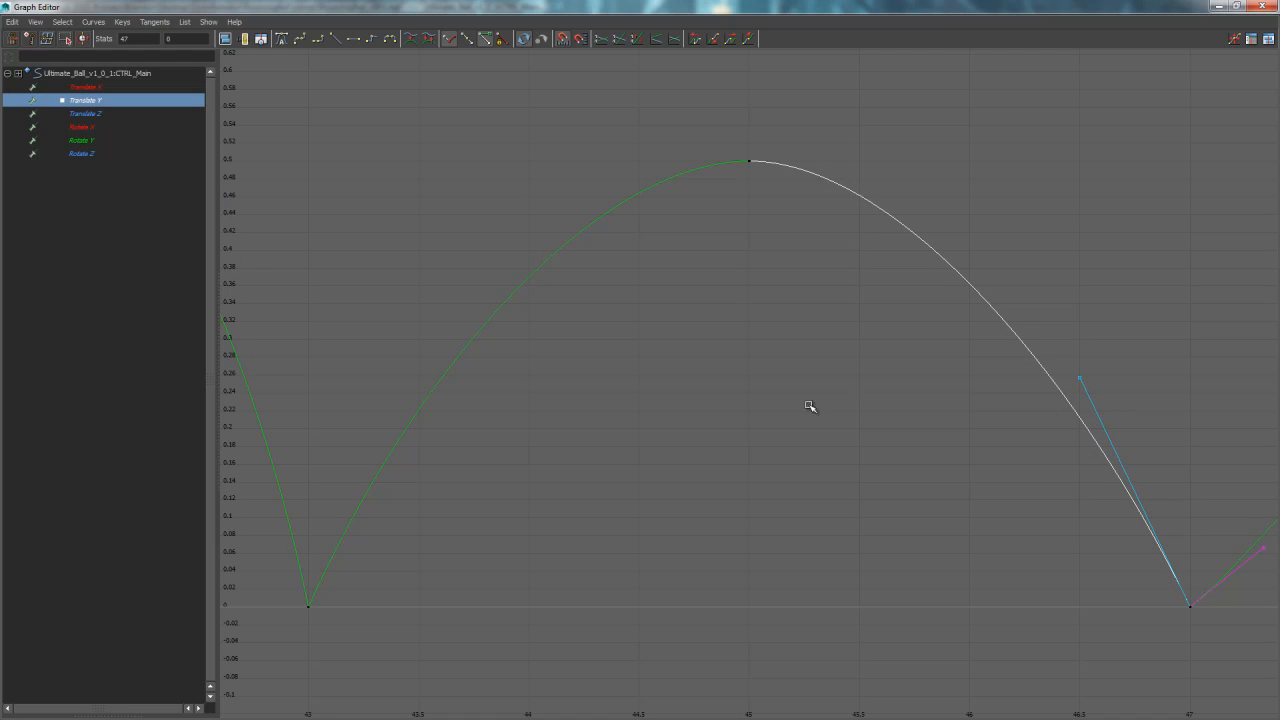
Raise the incoming tangent handle at frame 47 to about 0.28 to match the outgoing handle at frame 43
drag(296, 628, 1206, 562)
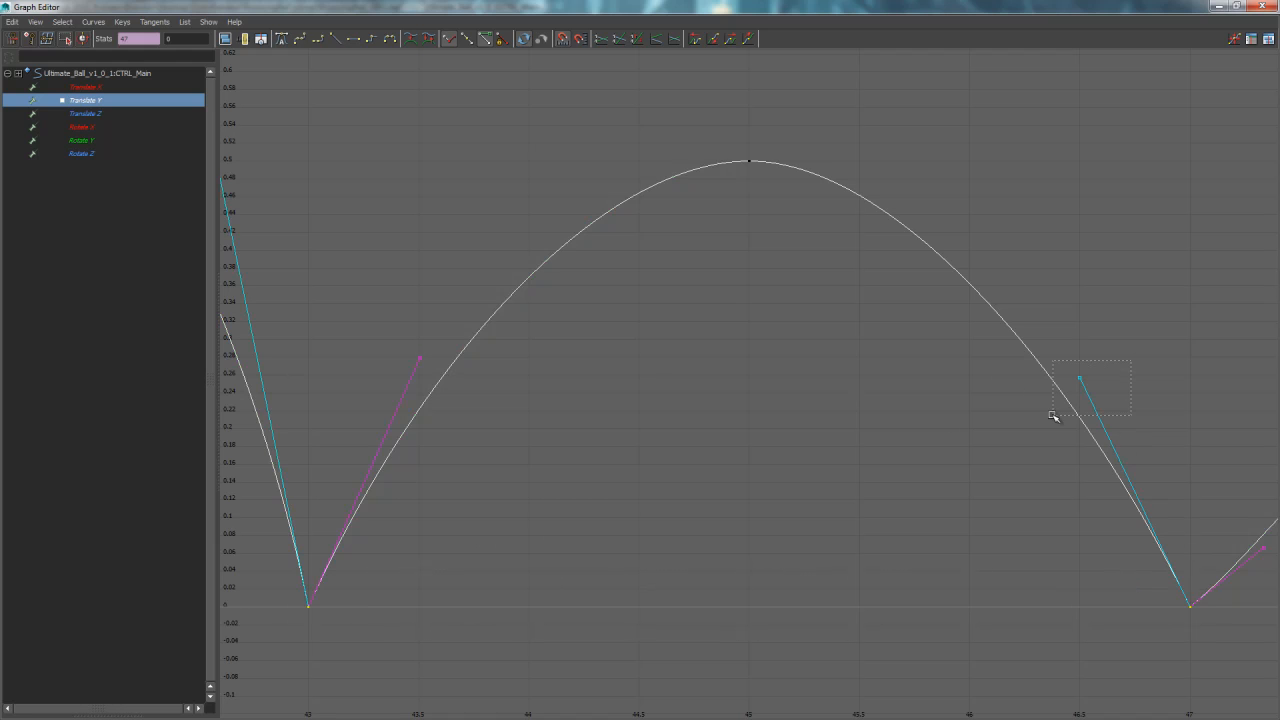
drag(1053, 416, 1054, 417)
middle_drag(1054, 417, 1094, 410)
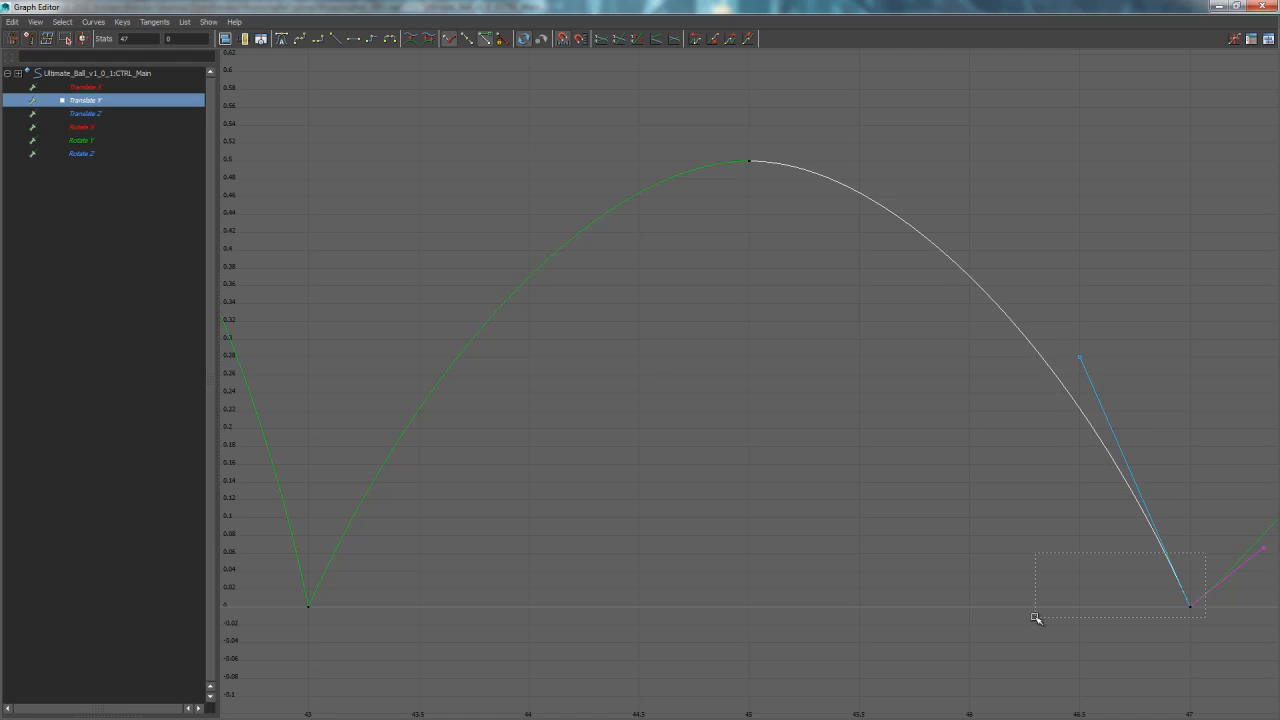
drag(1035, 617, 1034, 618)
Raise the outgoing tangent handle at frame 47 to about 0.12 to round the rise toward the frame 48 peak
alt+middle_drag(1043, 488, 390, 412)
drag(987, 471, 430, 570)
alt+middle_drag(624, 518, 549, 480)
alt+right_drag(549, 480, 609, 374)
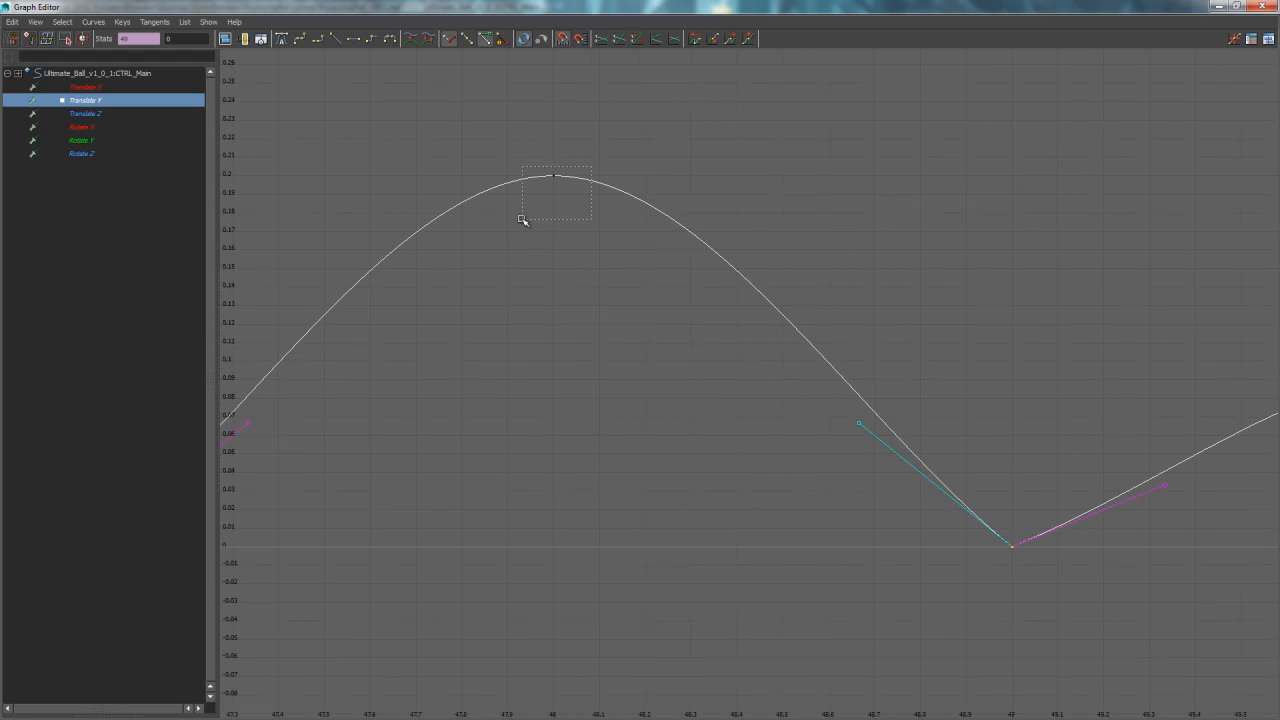
drag(521, 219, 522, 222)
key(f)
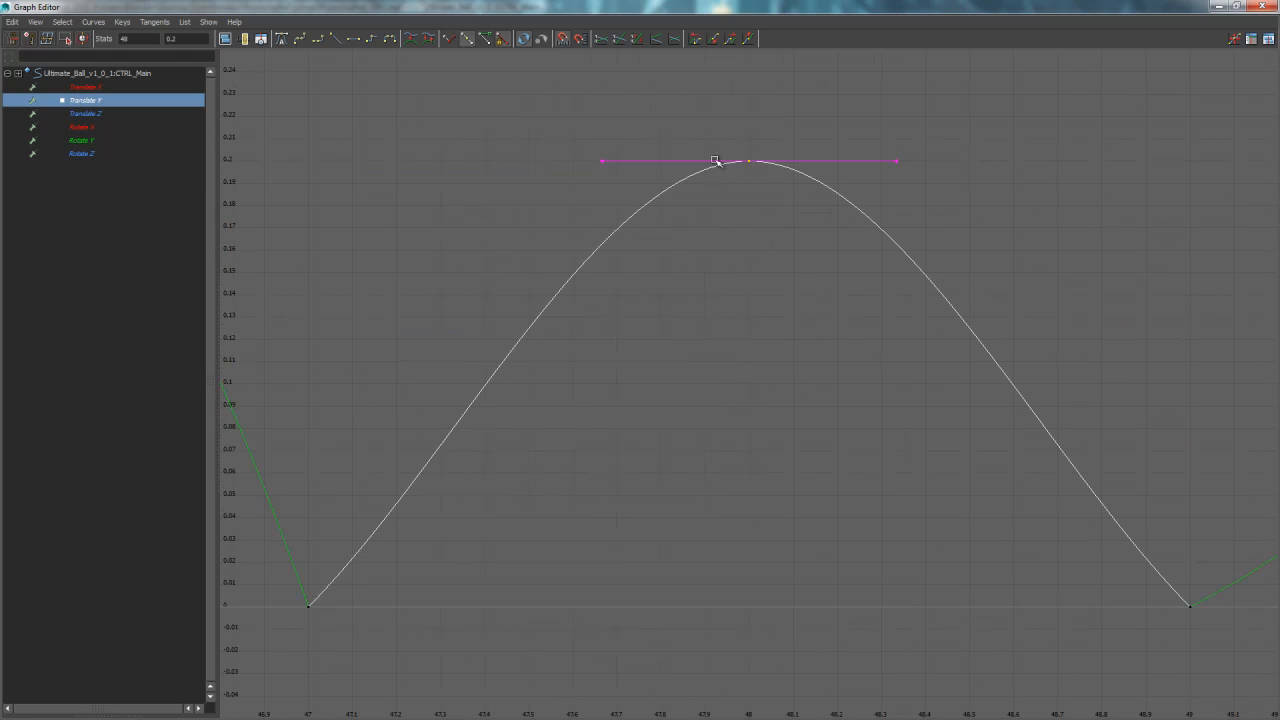
drag(361, 577, 276, 638)
click(456, 459)
middle_drag(456, 459, 400, 342)
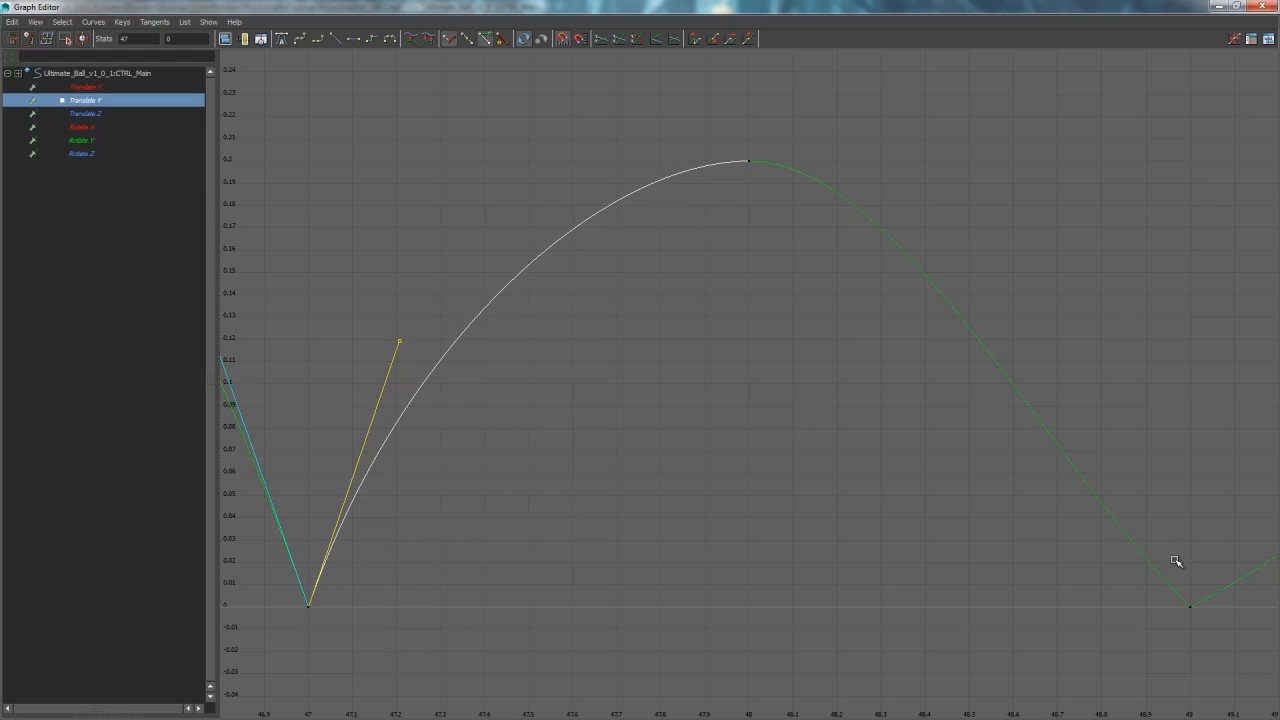
Raise the incoming tangent handle at frame 49 to about 0.11 so the fall from frame 48 mirrors the rise
click(1188, 598)
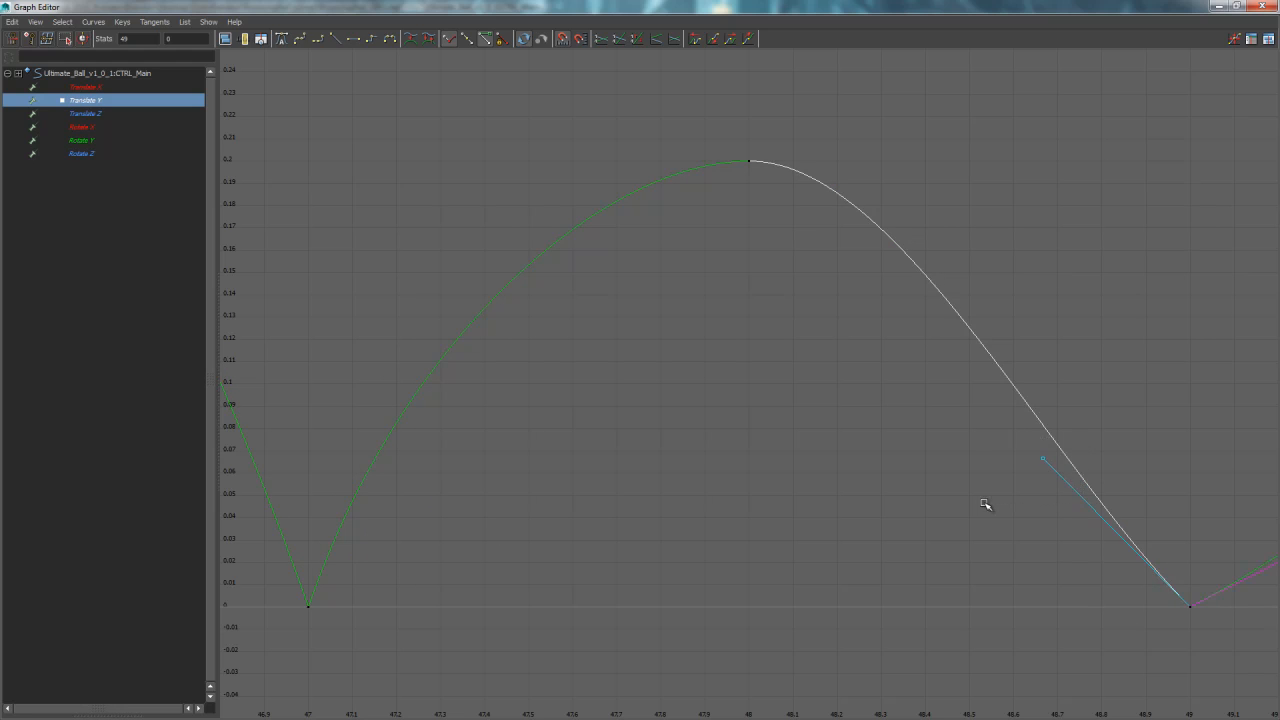
middle_drag(986, 506, 1054, 389)
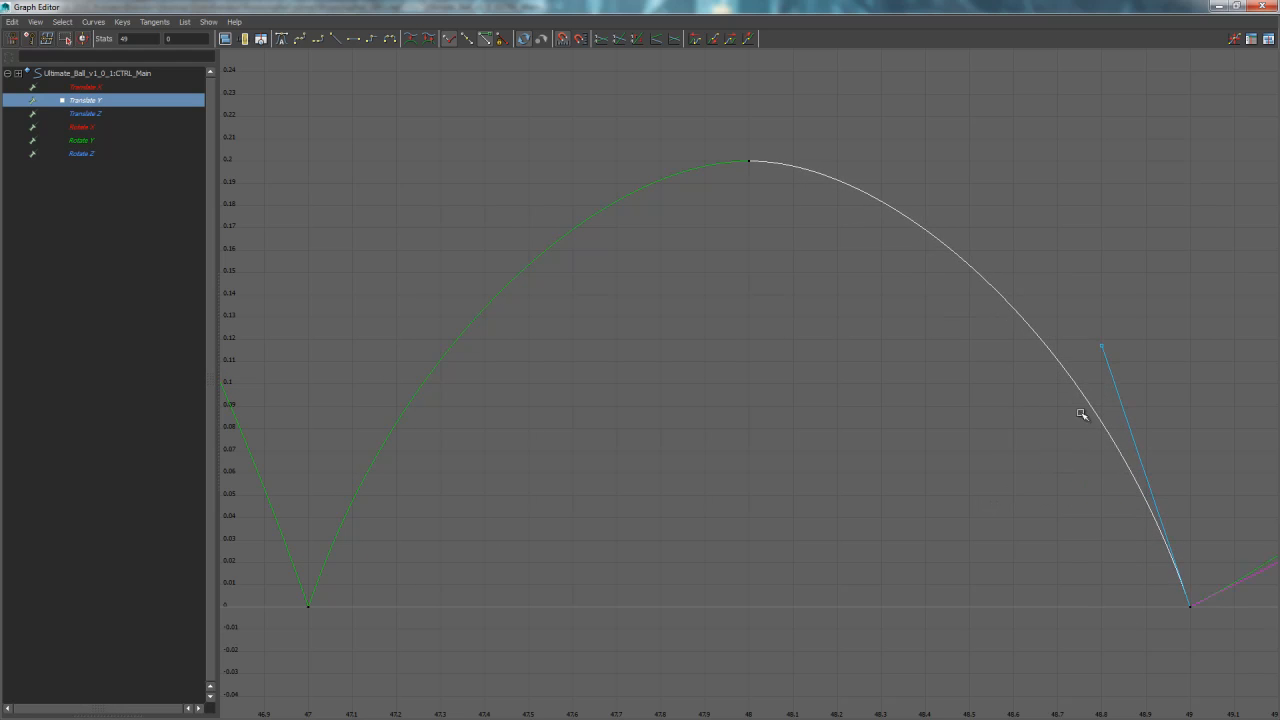
middle_drag(1104, 464, 1111, 486)
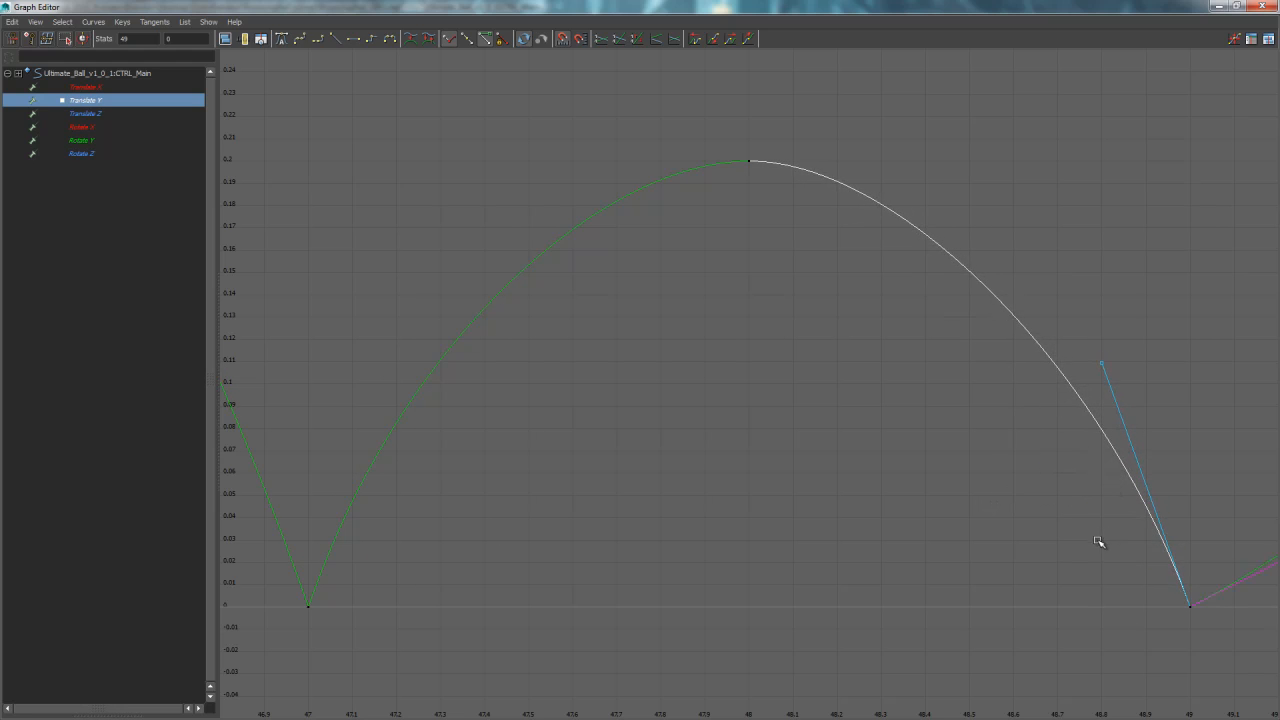
Raise the outgoing tangent handle at frame 49 to about 0.05 to round the rise toward the frame 50 peak
alt+middle_drag(1100, 540, 326, 423)
alt+right_drag(816, 440, 917, 407)
drag(952, 394, 606, 466)
alt+middle_drag(771, 464, 649, 449)
alt+right_drag(649, 449, 658, 449)
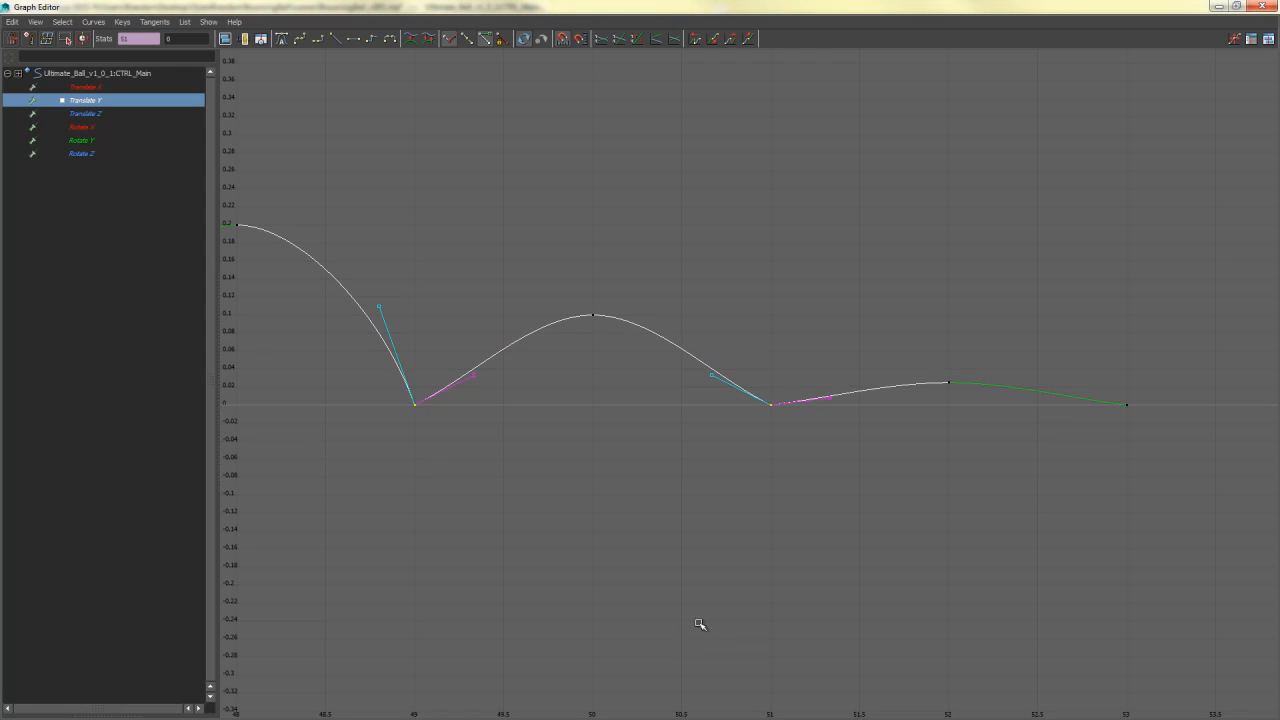
drag(466, 363, 487, 383)
middle_drag(491, 386, 480, 369)
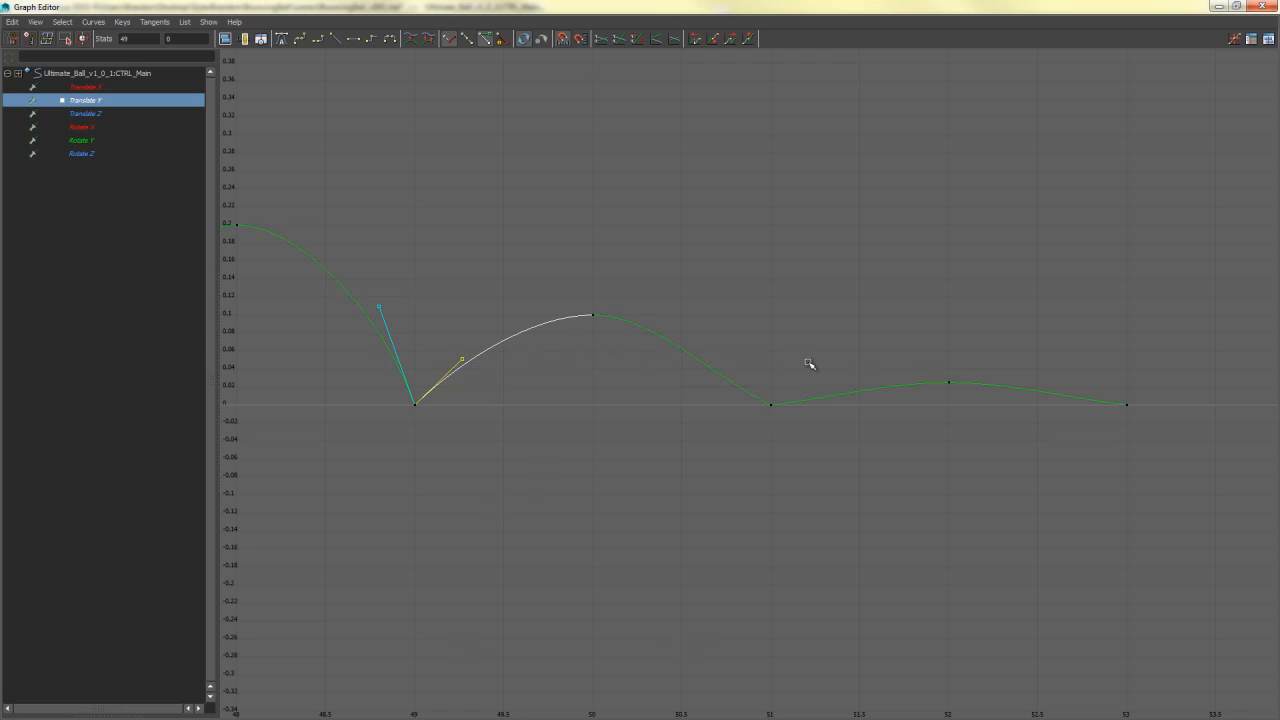
Raise the incoming tangent handle at frame 51 to round the fall from the frame 50 peak
drag(809, 364, 737, 449)
drag(725, 340, 690, 406)
middle_drag(695, 396, 710, 373)
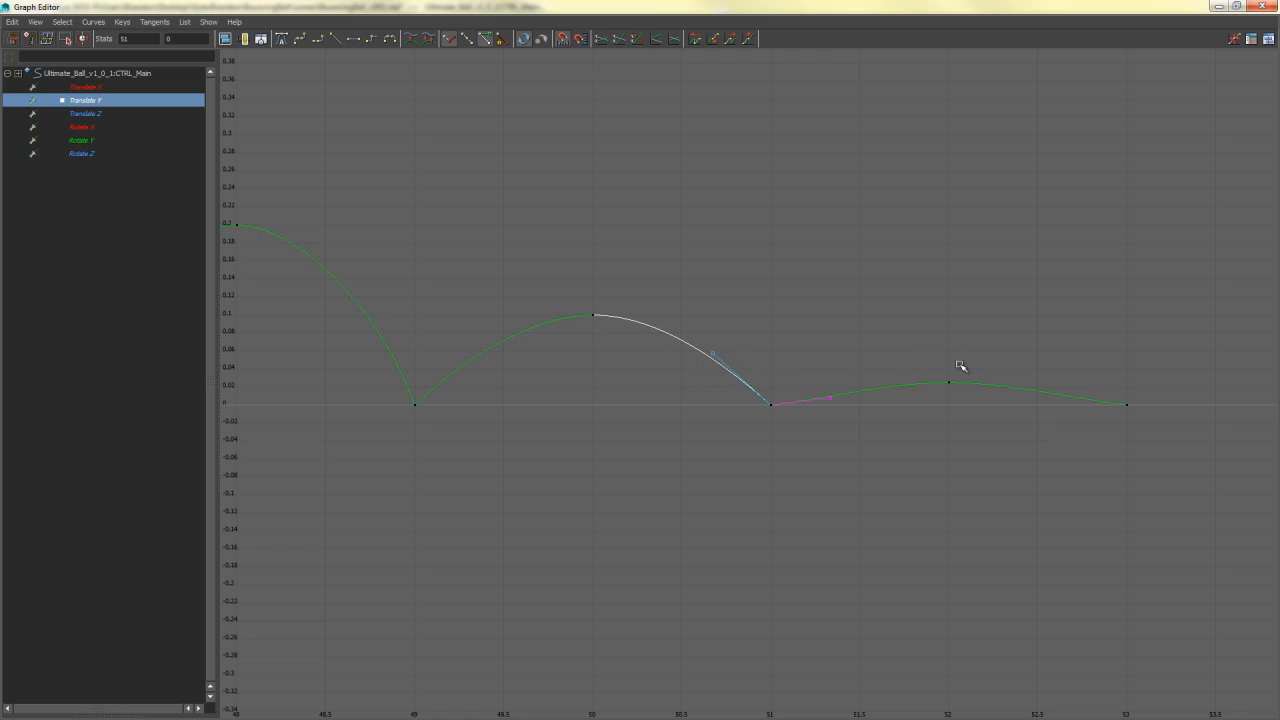
Restore the maximized Graph Editor window and move it aside to uncover the viewport
drag(960, 366, 898, 418)
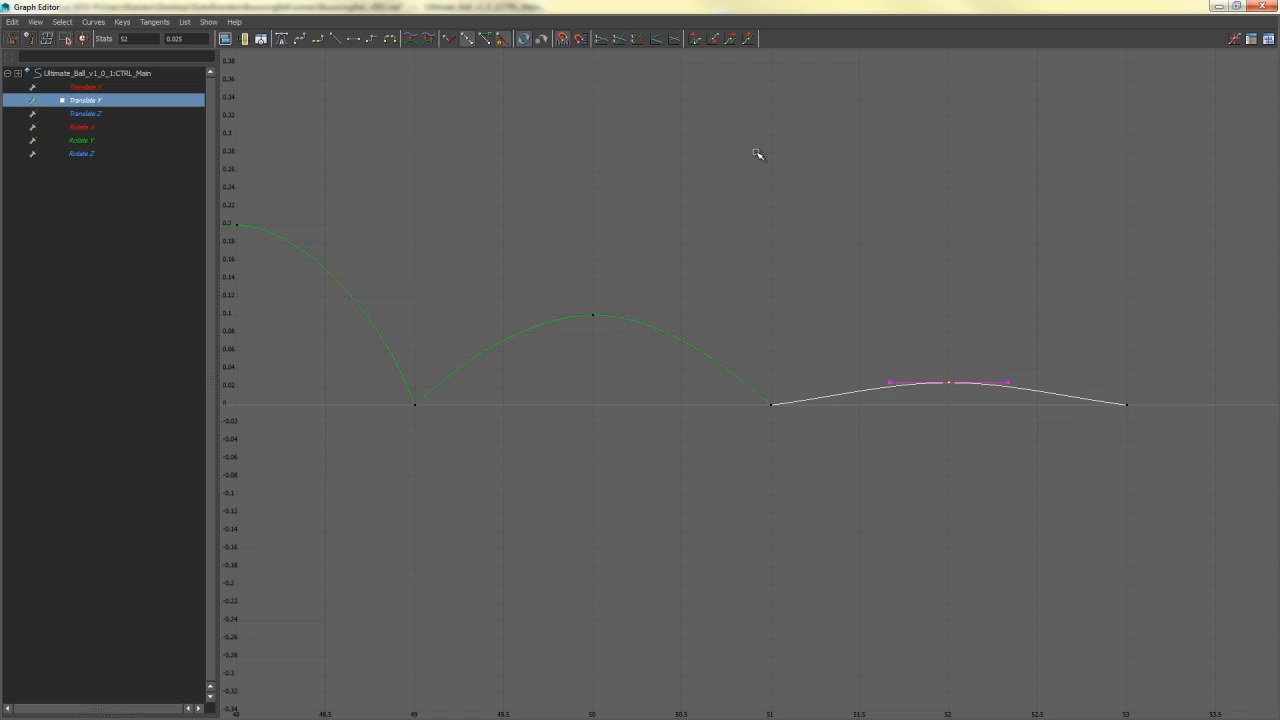
double_click(770, 12)
drag(748, 118, 0, 114)
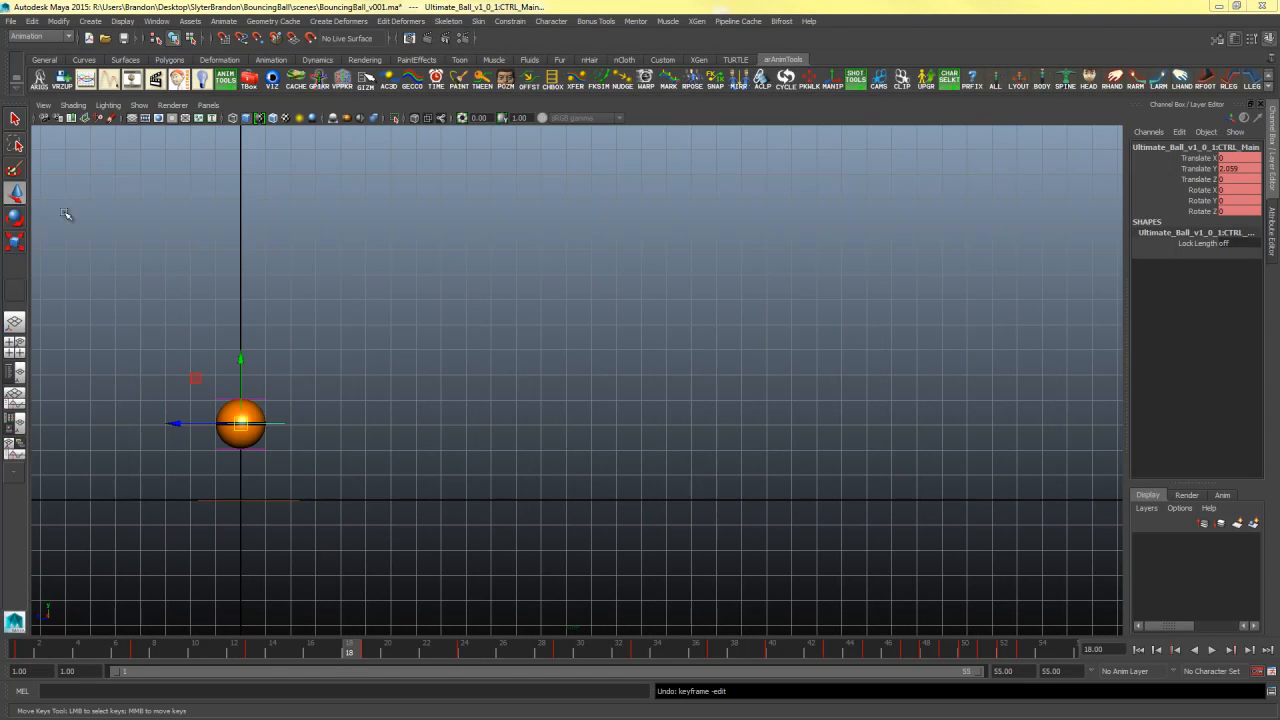
Deselect the ball control, play the bounce animation from the first frame to review it, and return to frame 1
click(374, 466)
alt+middle_drag(411, 492, 704, 475)
alt+right_drag(704, 475, 955, 490)
alt+click(775, 507)
alt+middle_drag(765, 508, 793, 581)
alt+right_drag(785, 582, 748, 583)
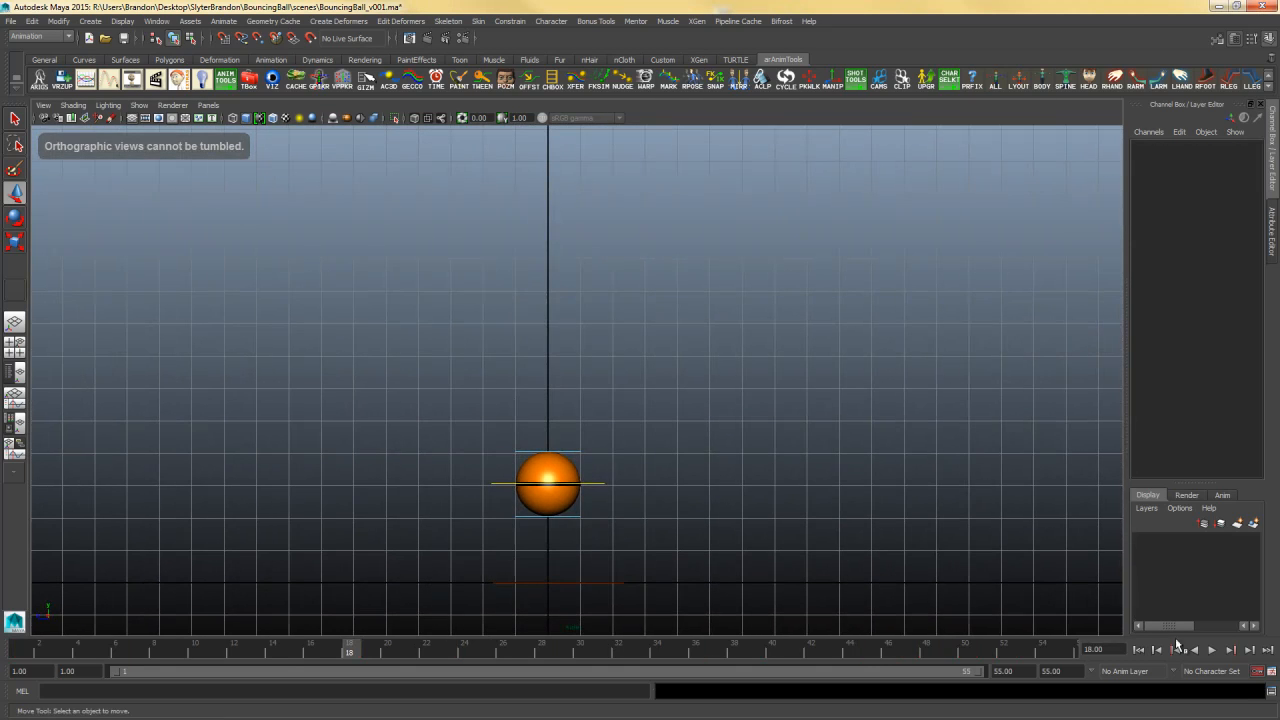
click(1139, 650)
key(alt+v)
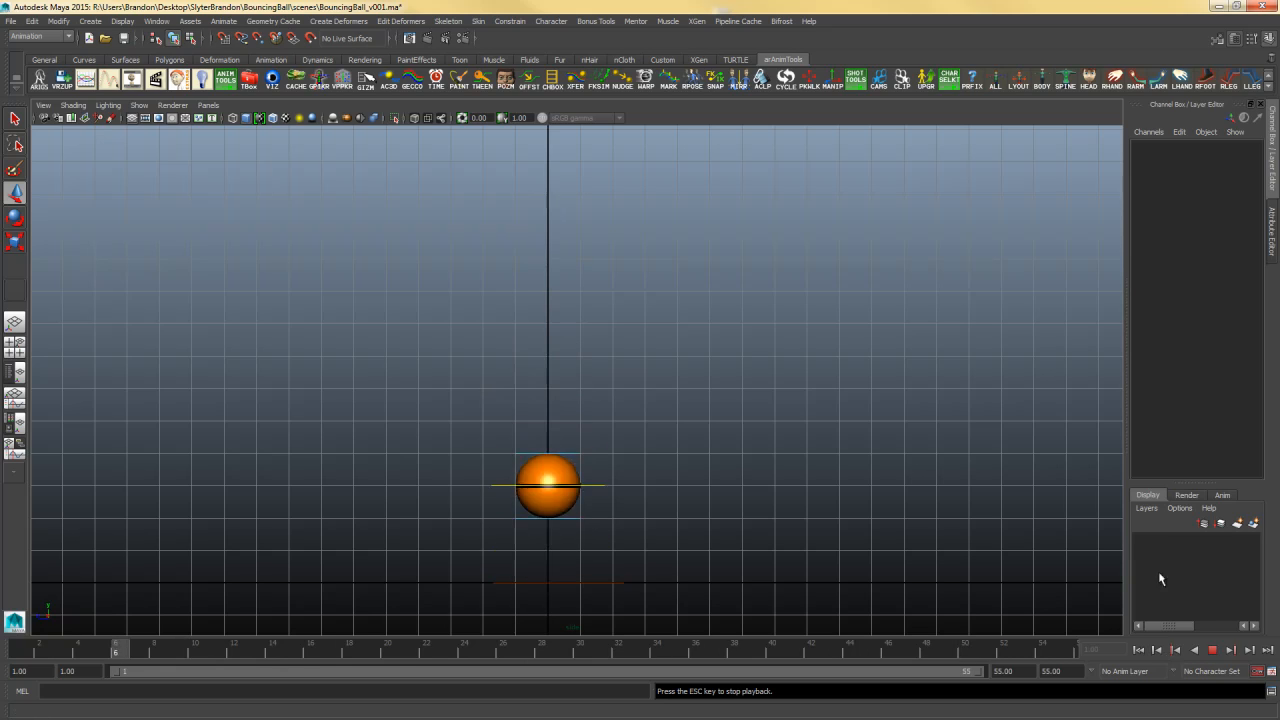
click(1212, 650)
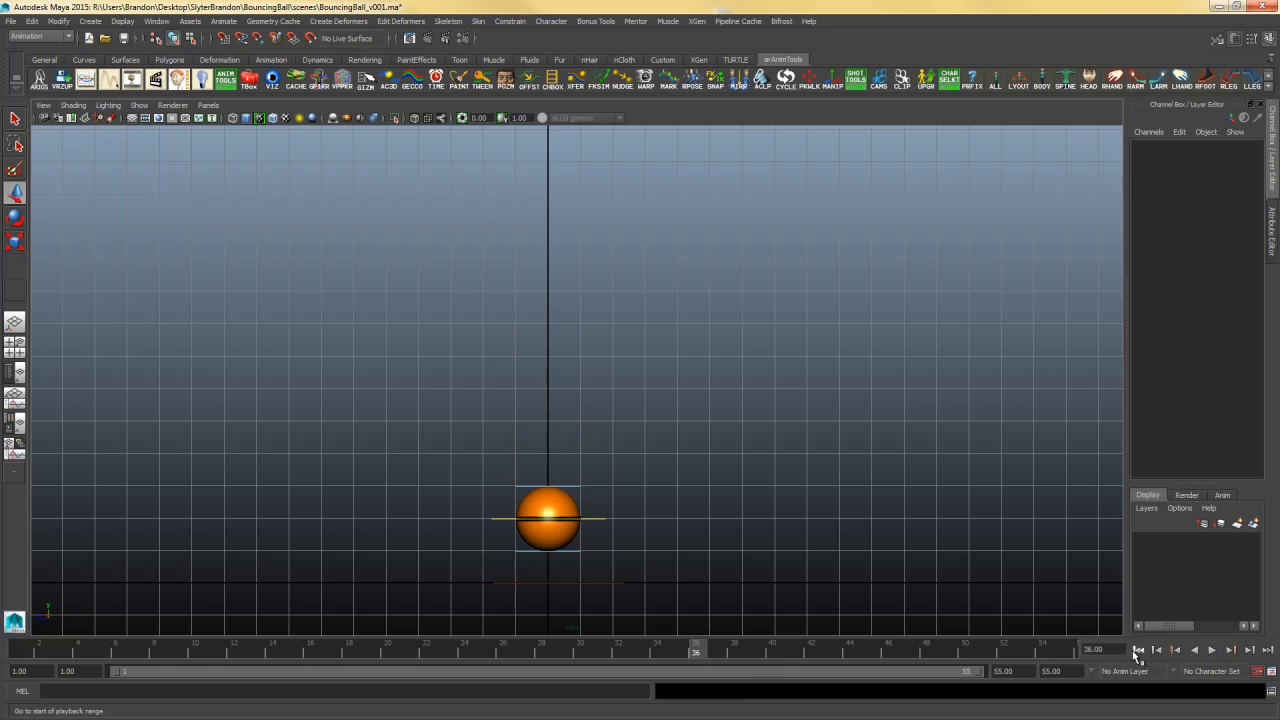
click(1138, 650)
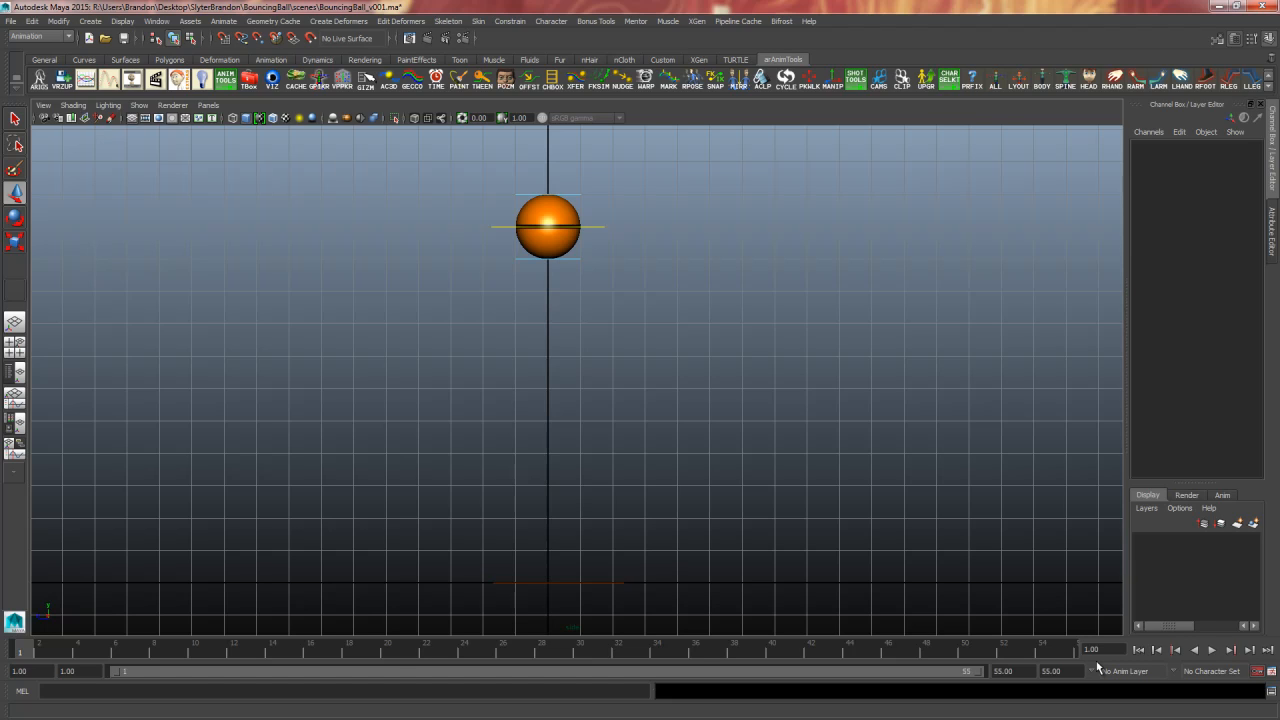
Open the Playblast options for the timeline and keep the View option enabled
right_click(683, 657)
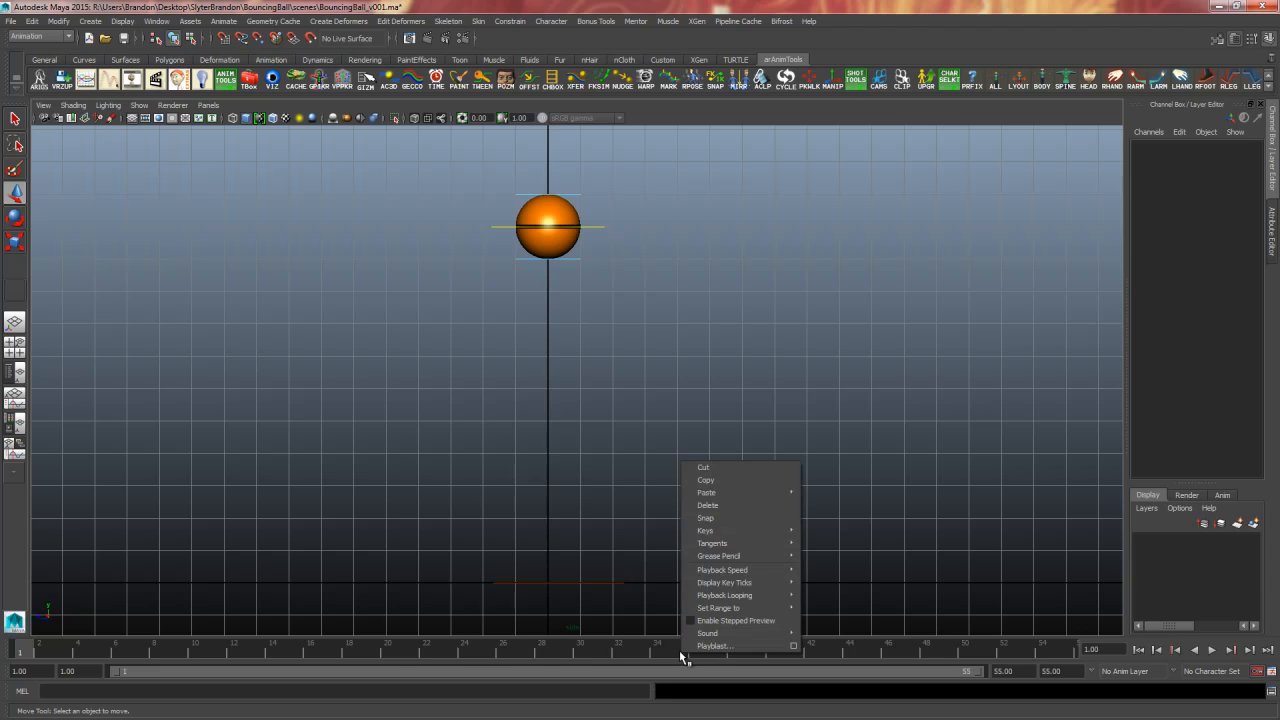
right_click(595, 650)
right_click(562, 651)
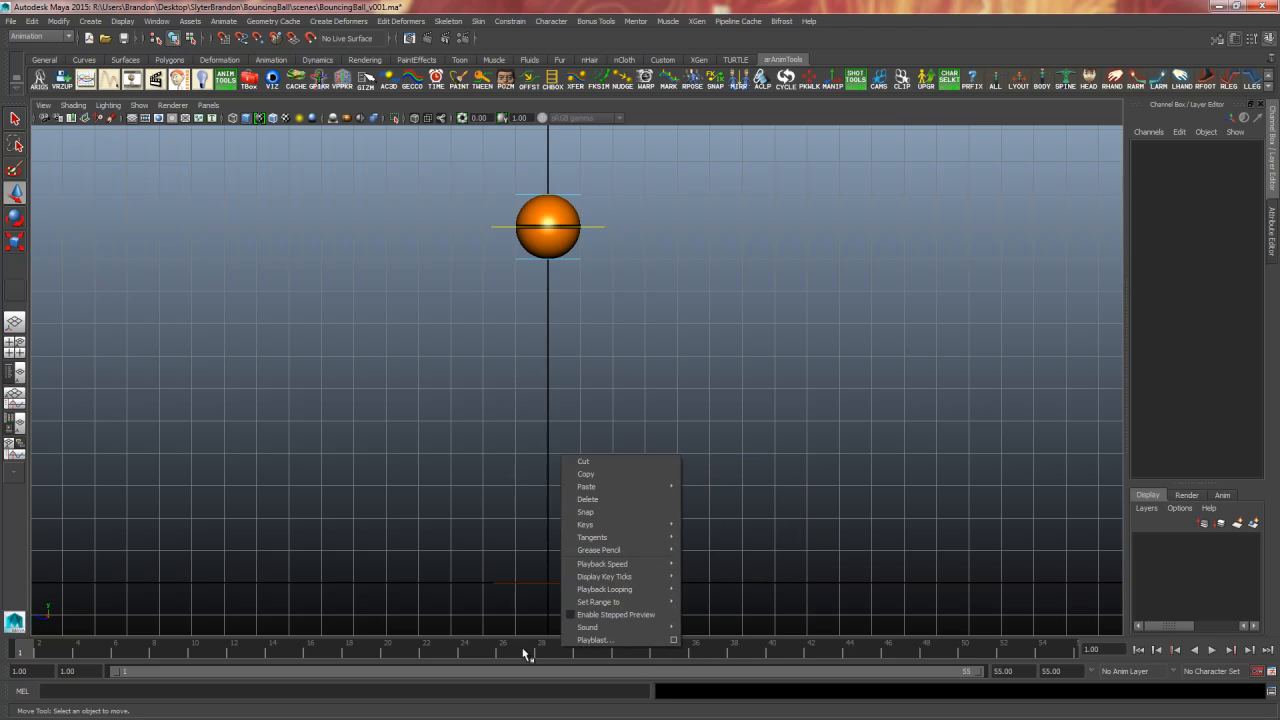
right_click(523, 652)
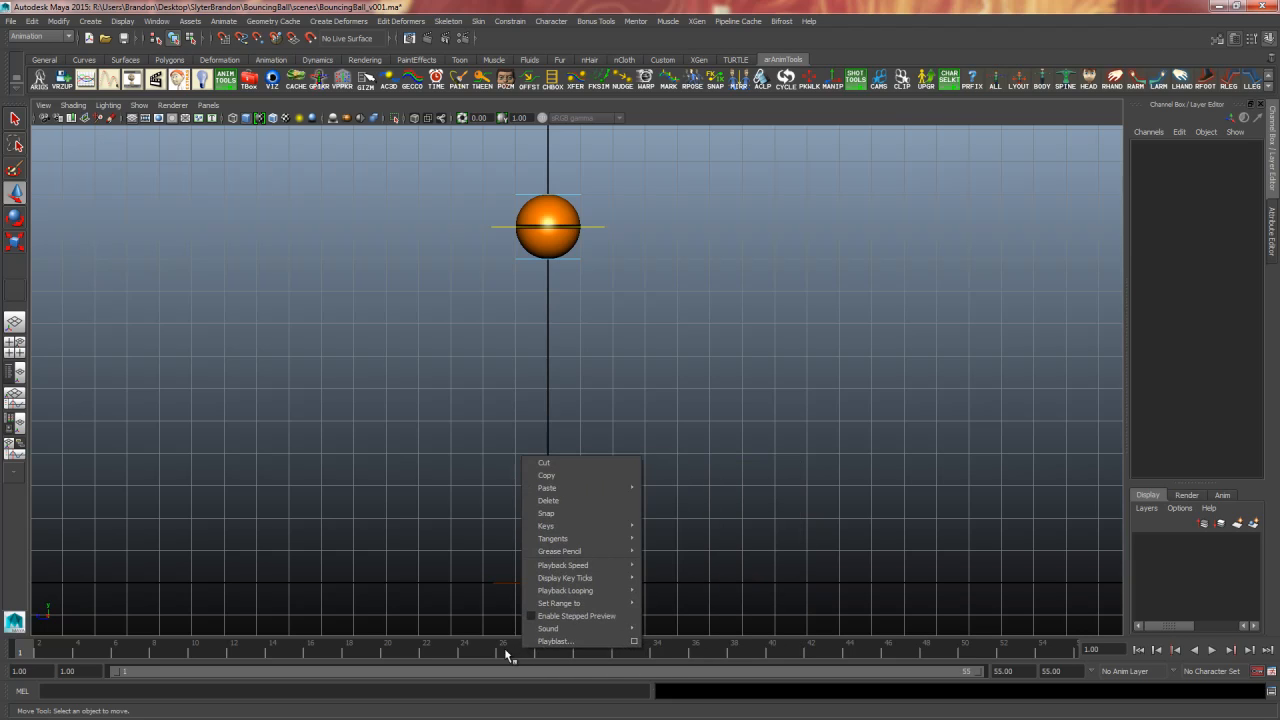
click(634, 641)
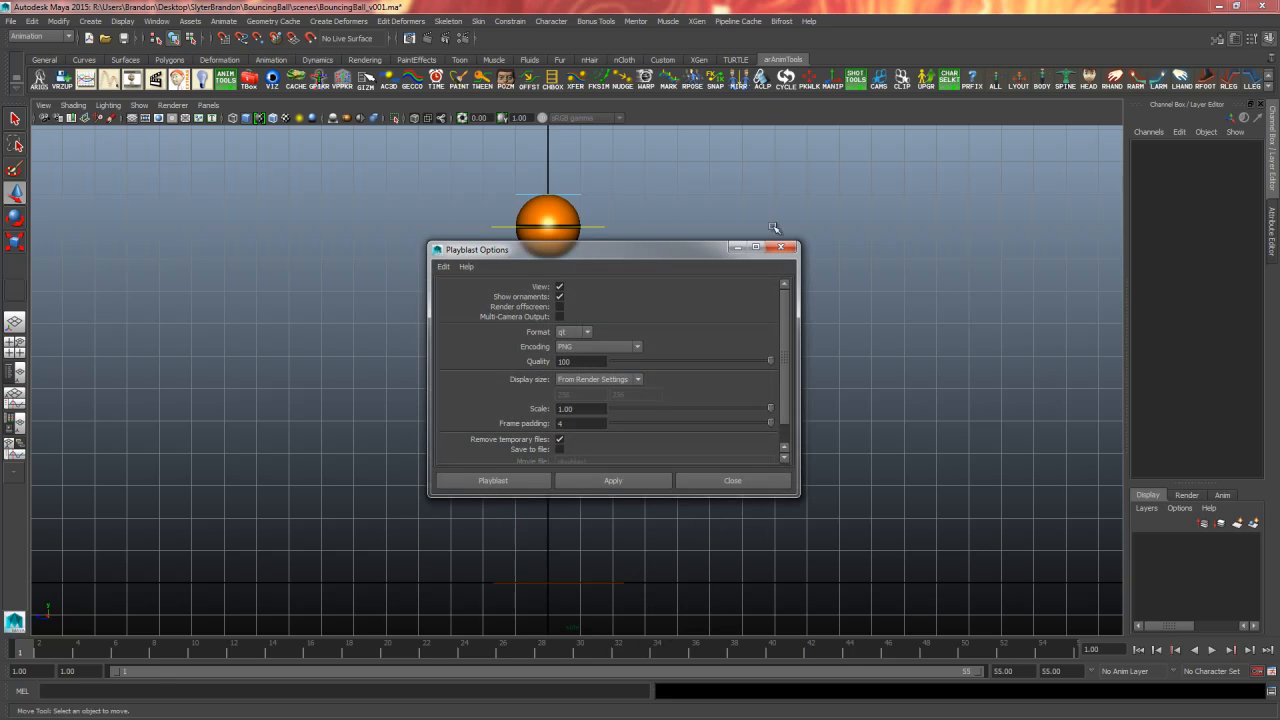
click(559, 287)
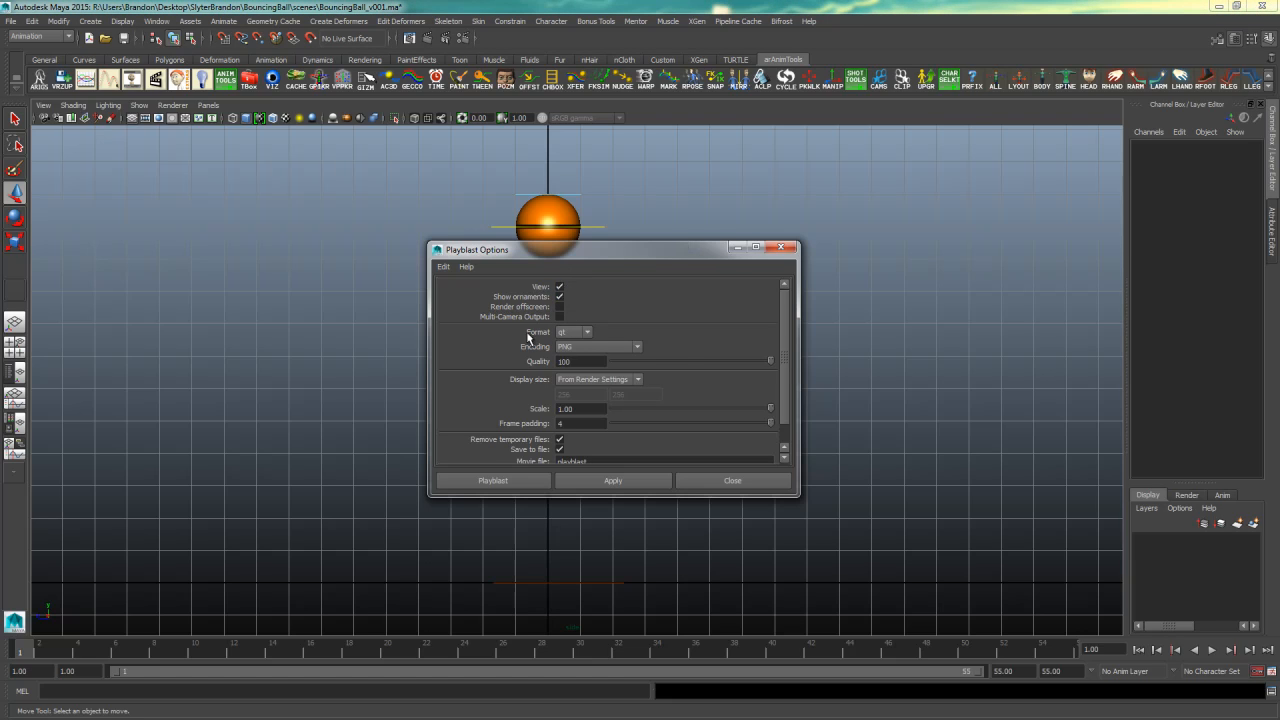
Examine the available playblast formats and encodings, keeping the qt format and PNG encoding
click(587, 333)
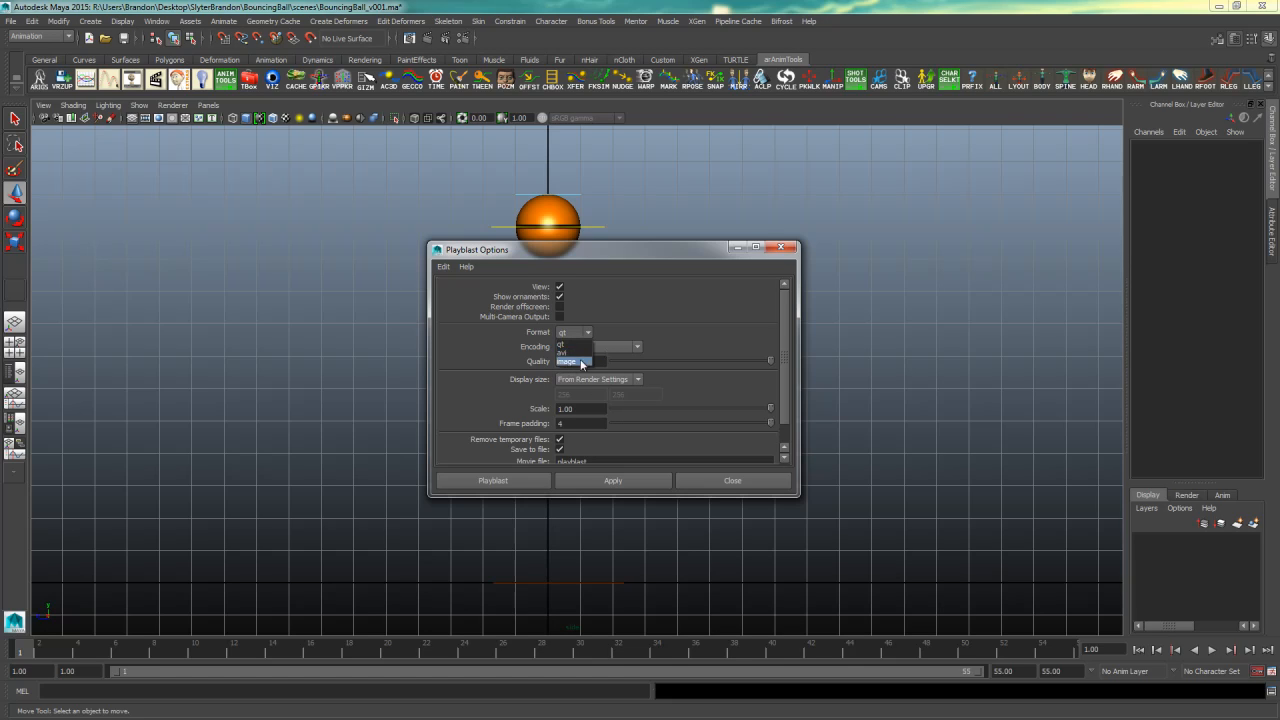
click(622, 332)
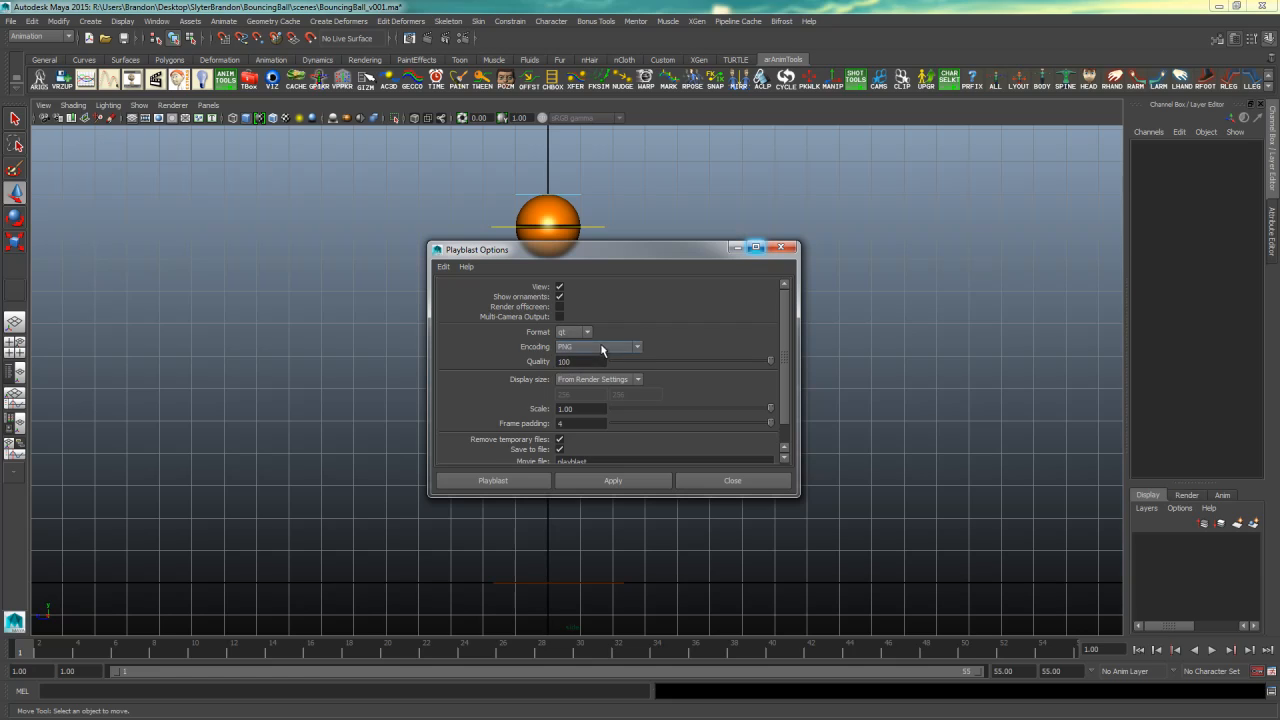
click(605, 346)
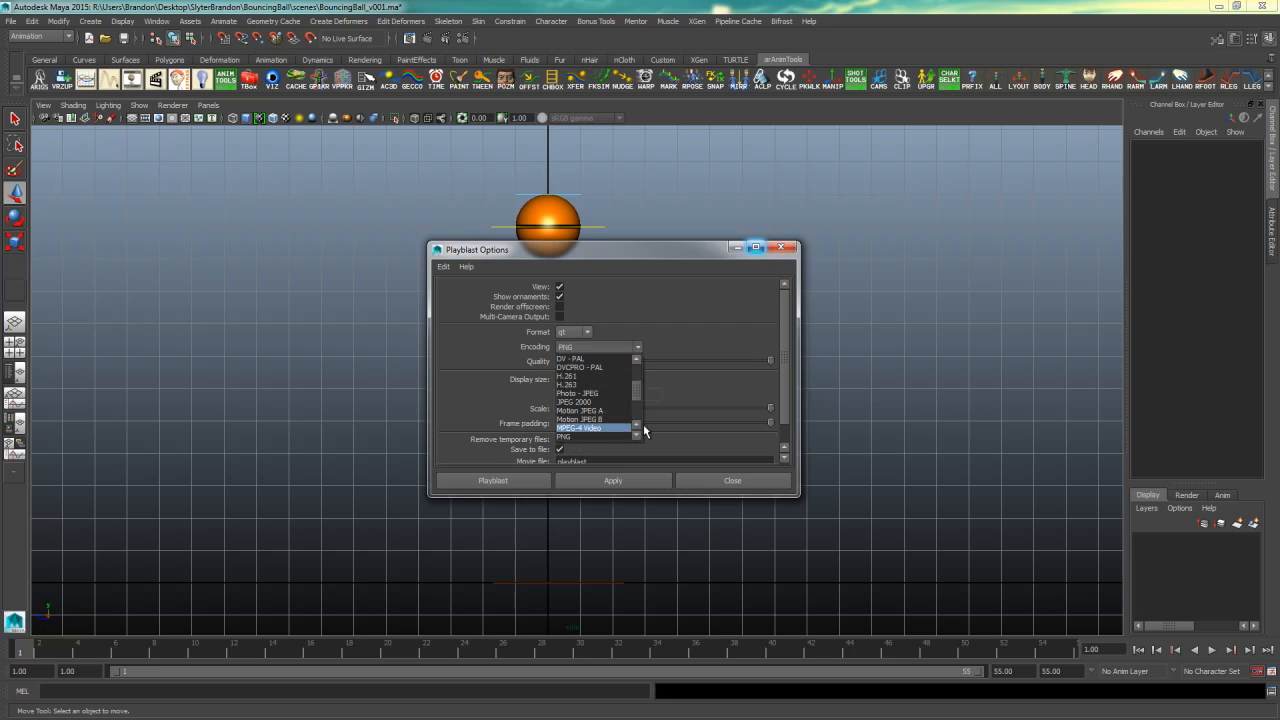
drag(638, 391, 640, 371)
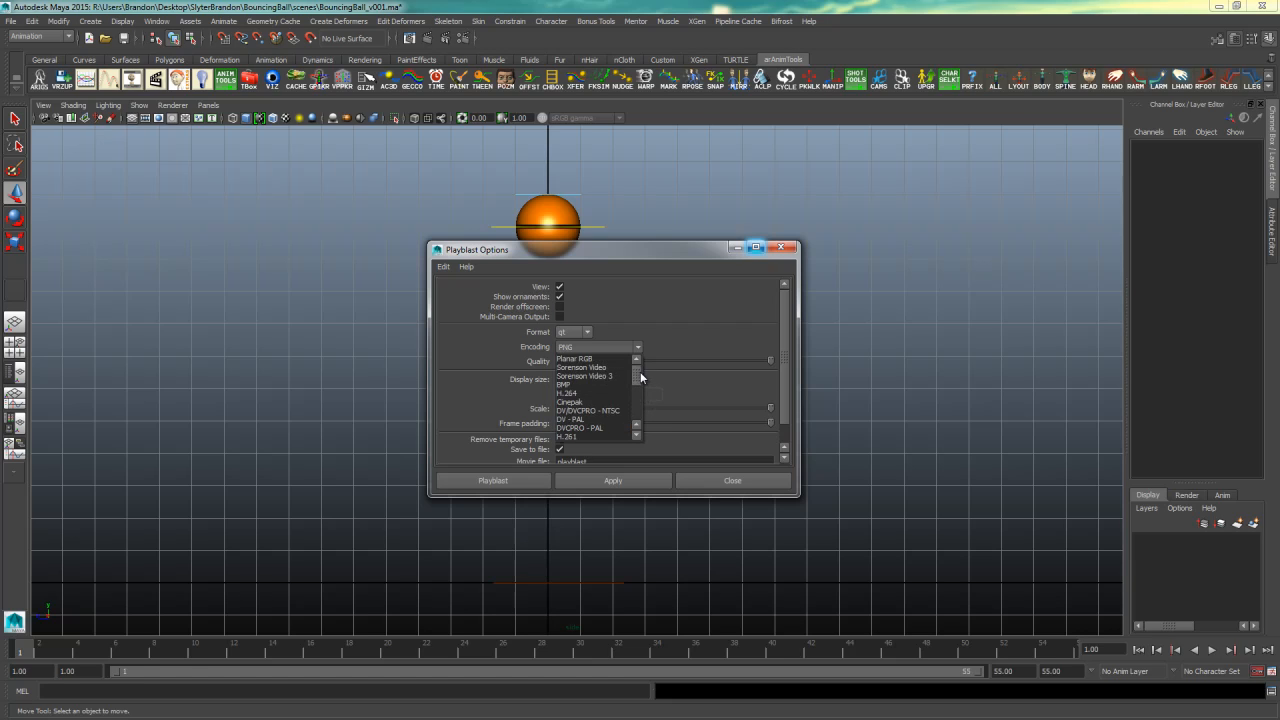
click(473, 360)
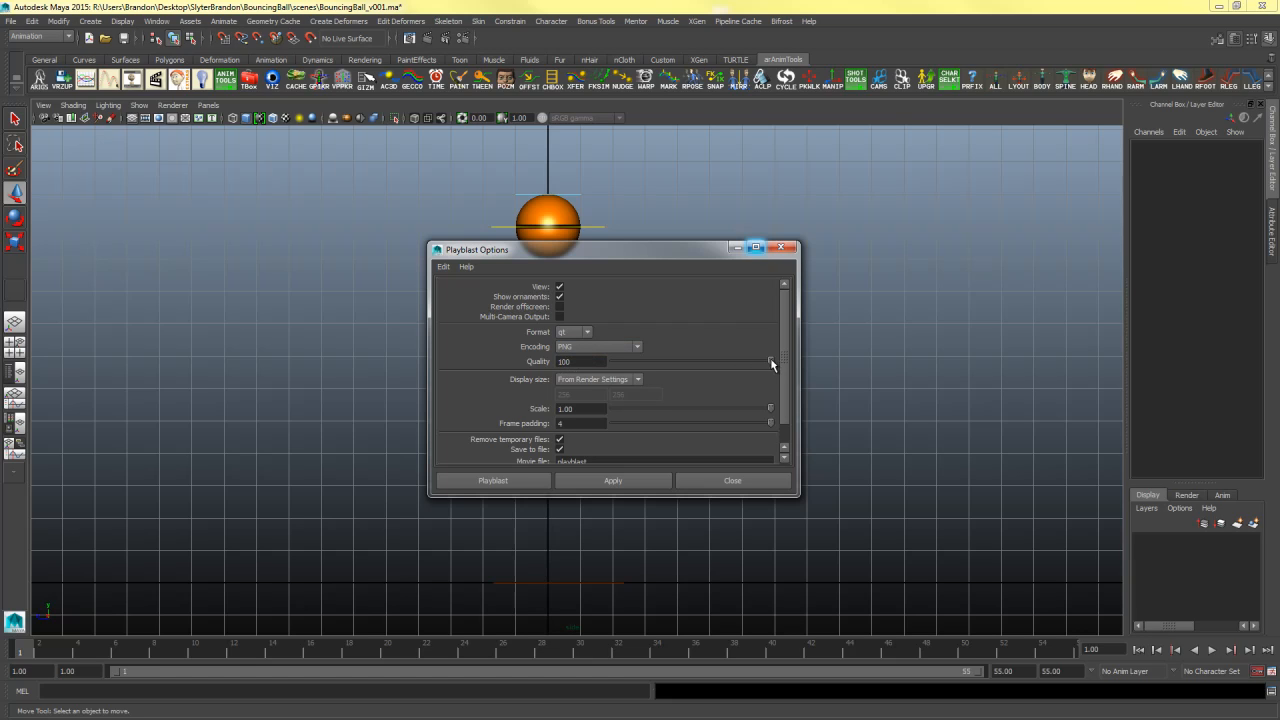
Set the playblast quality to 100, the display size to From Render Settings and the scale to 1.00
drag(646, 364, 765, 370)
click(625, 381)
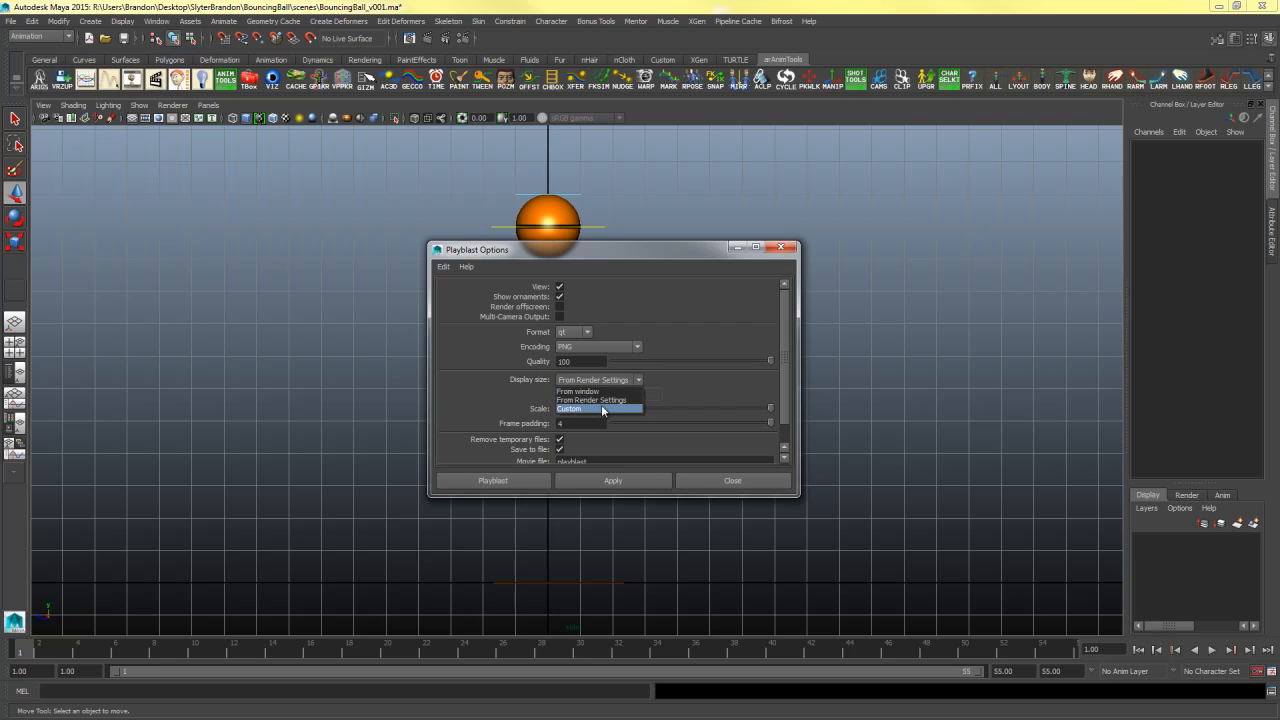
click(605, 400)
click(586, 412)
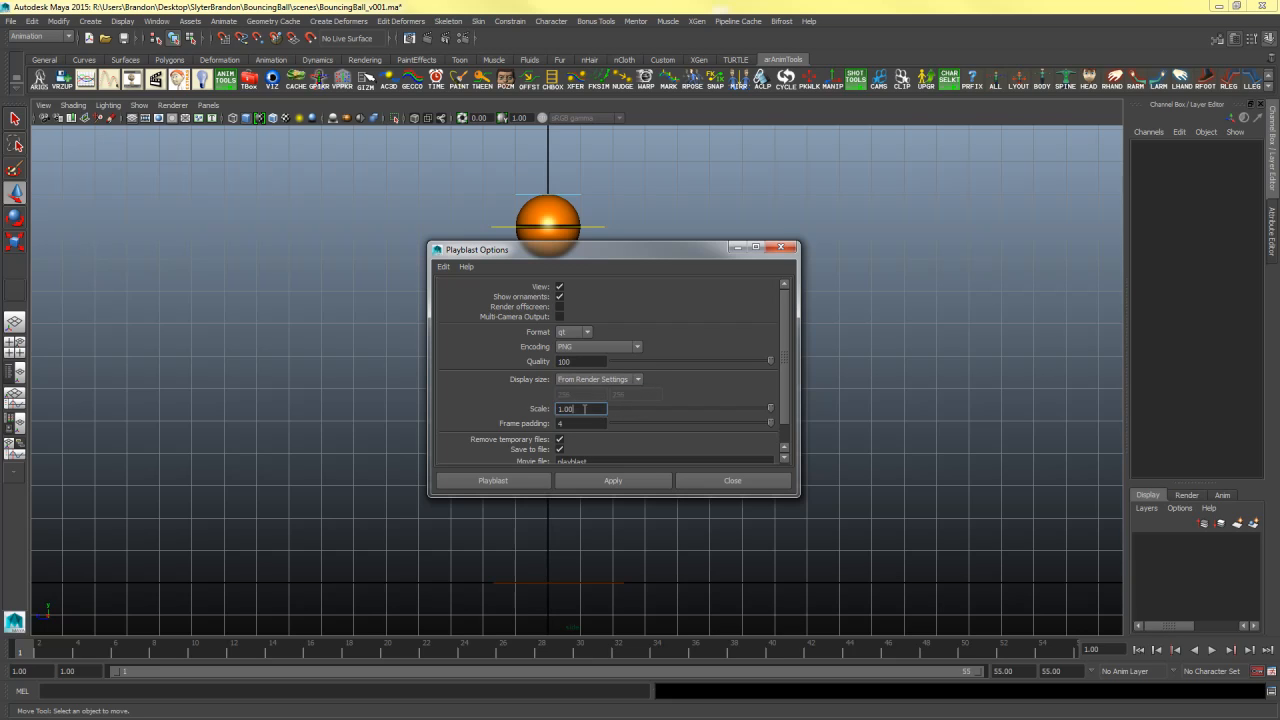
drag(774, 410, 751, 410)
drag(635, 416, 884, 421)
Enable saving the playblast to a file and keep the removal of temporary files turned on
scroll(785, 400, down, 1)
click(560, 426)
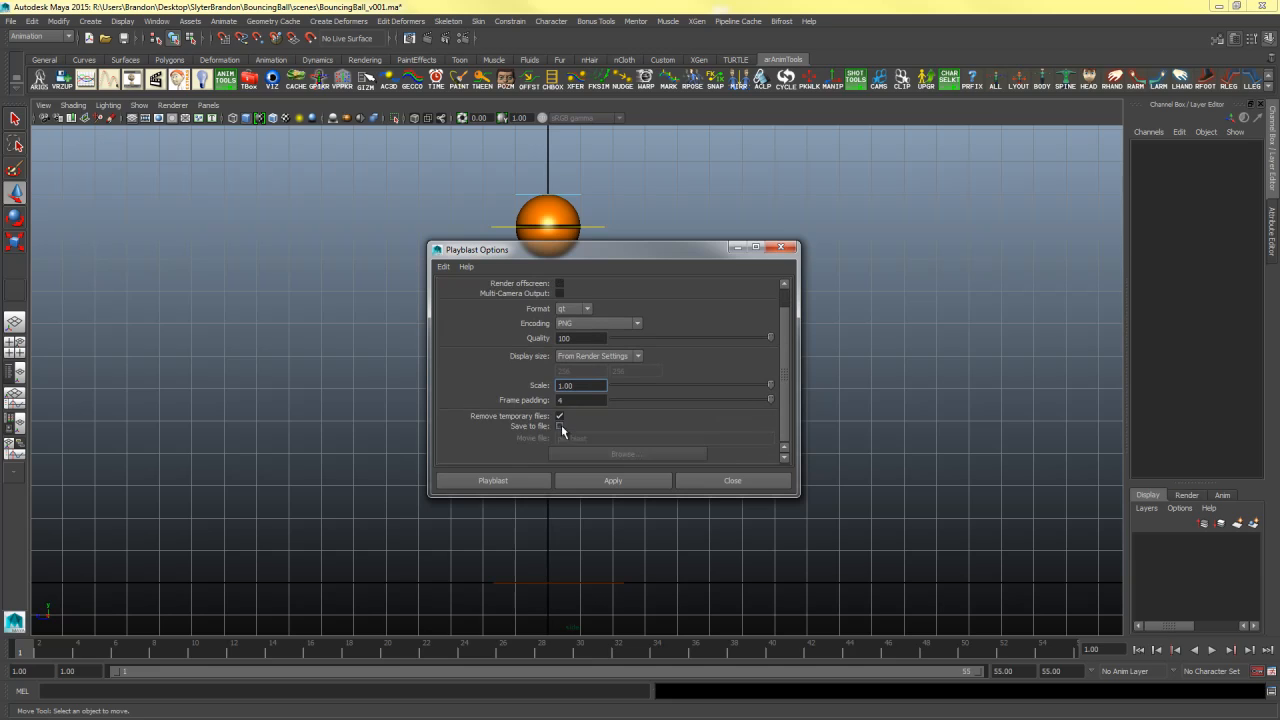
click(560, 426)
click(560, 415)
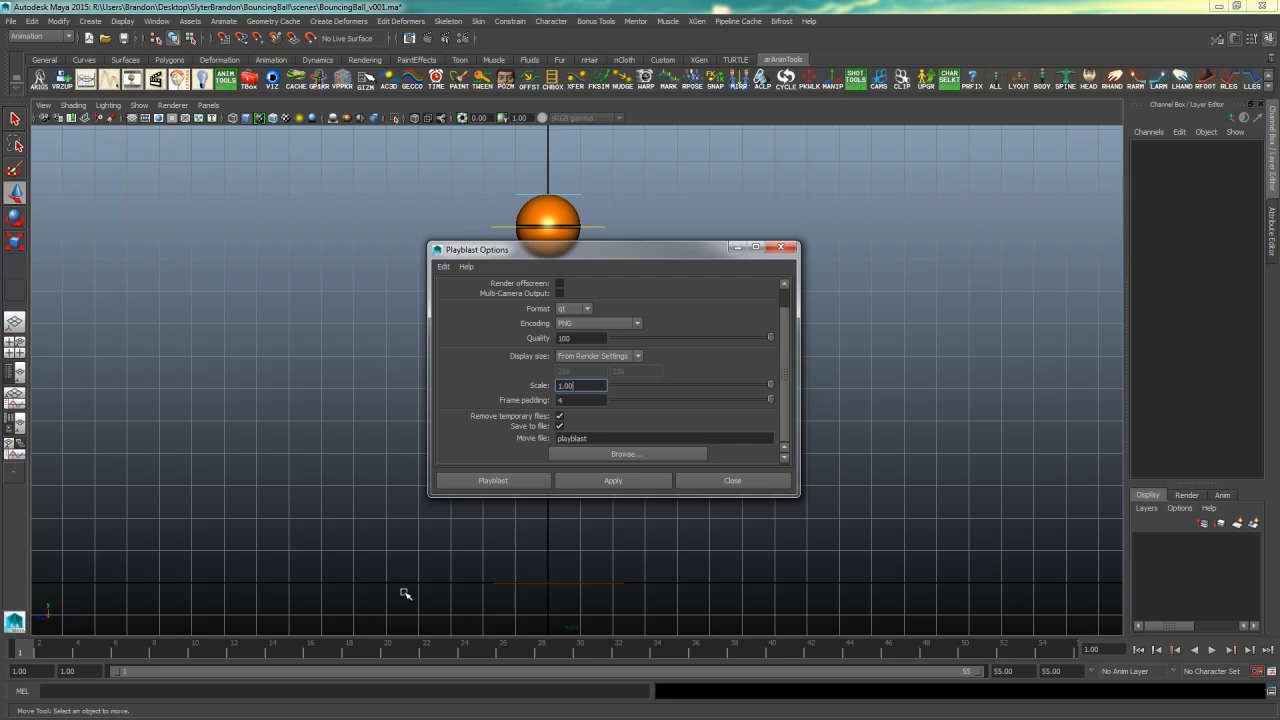
click(559, 426)
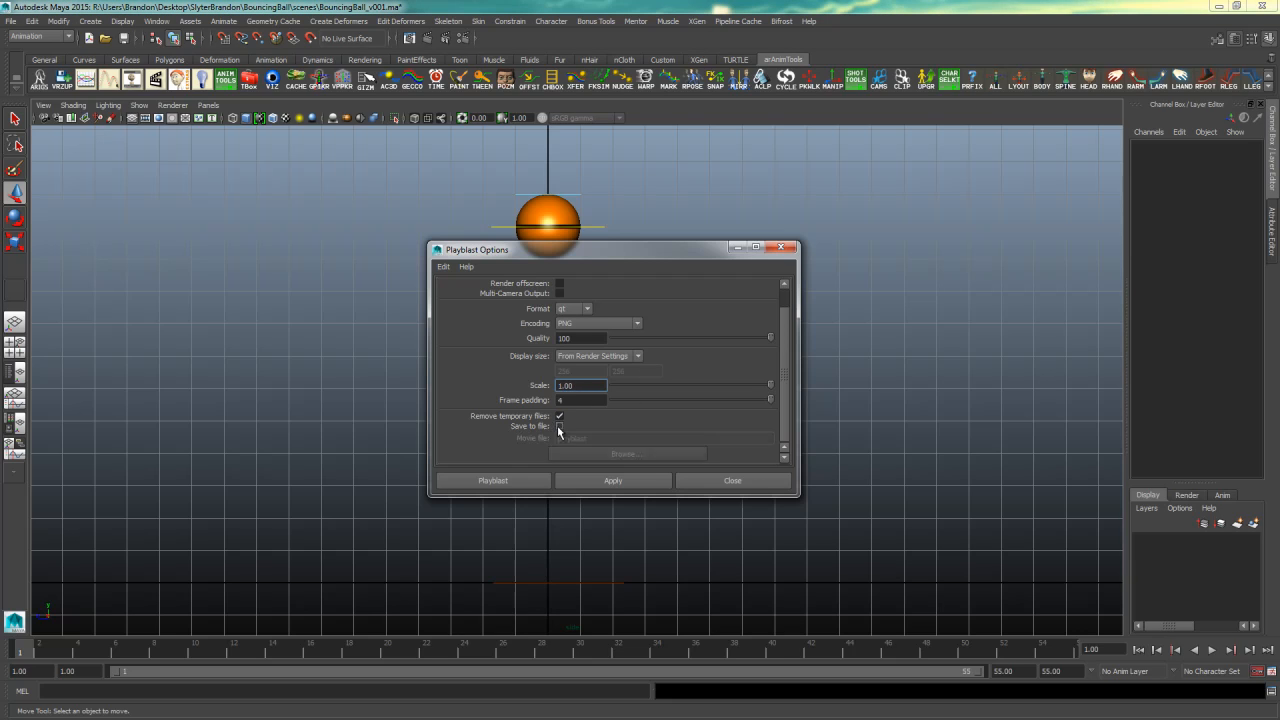
click(559, 426)
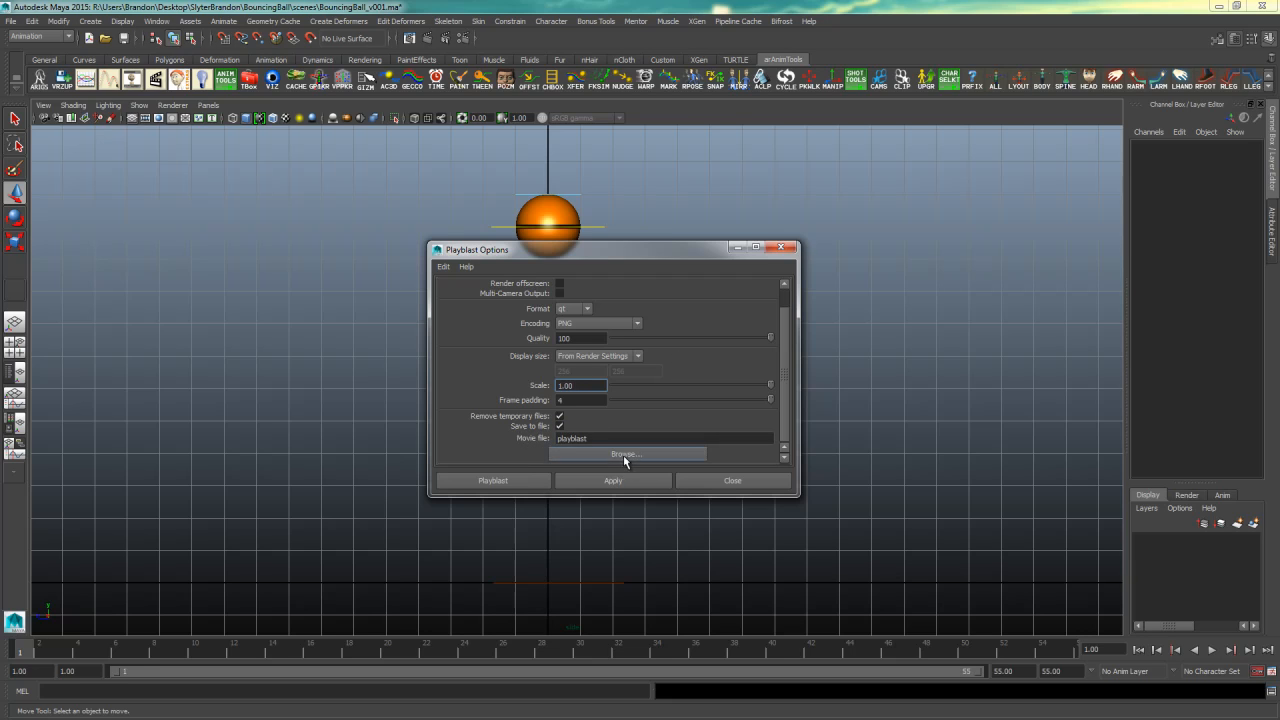
Check the folder offered for saving the playblast movie and leave the browser without choosing a file
click(623, 456)
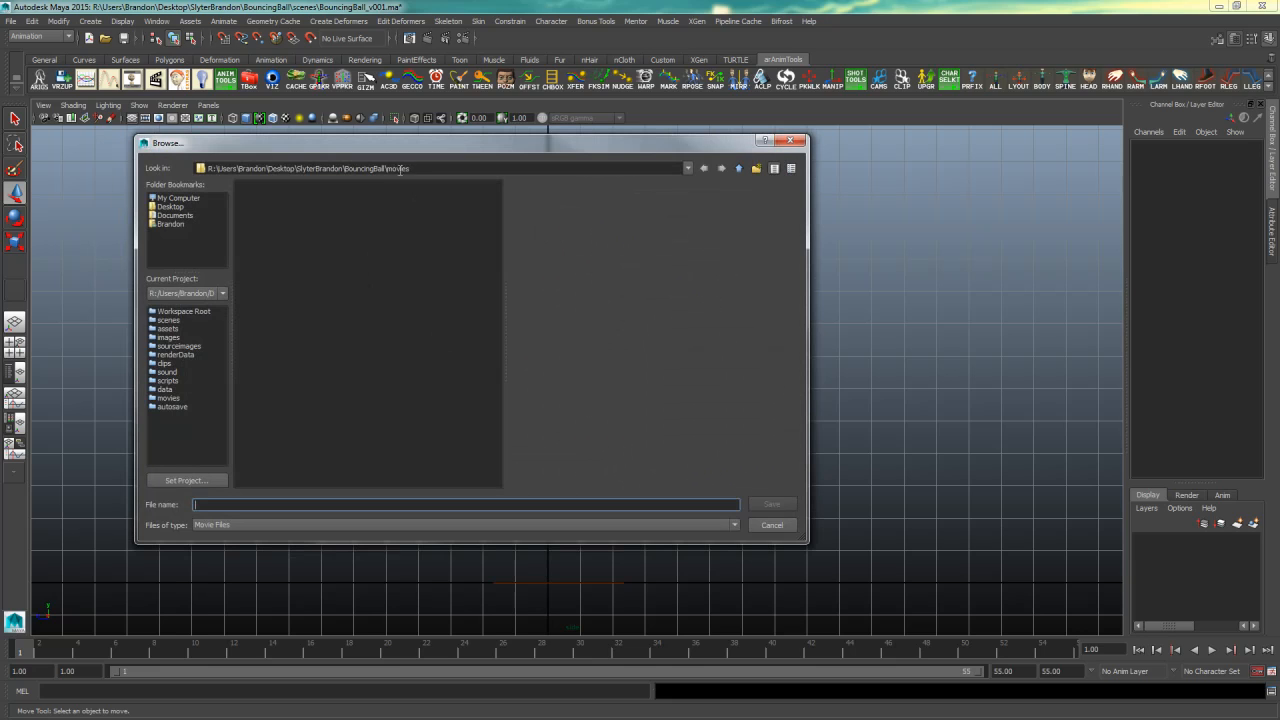
click(416, 169)
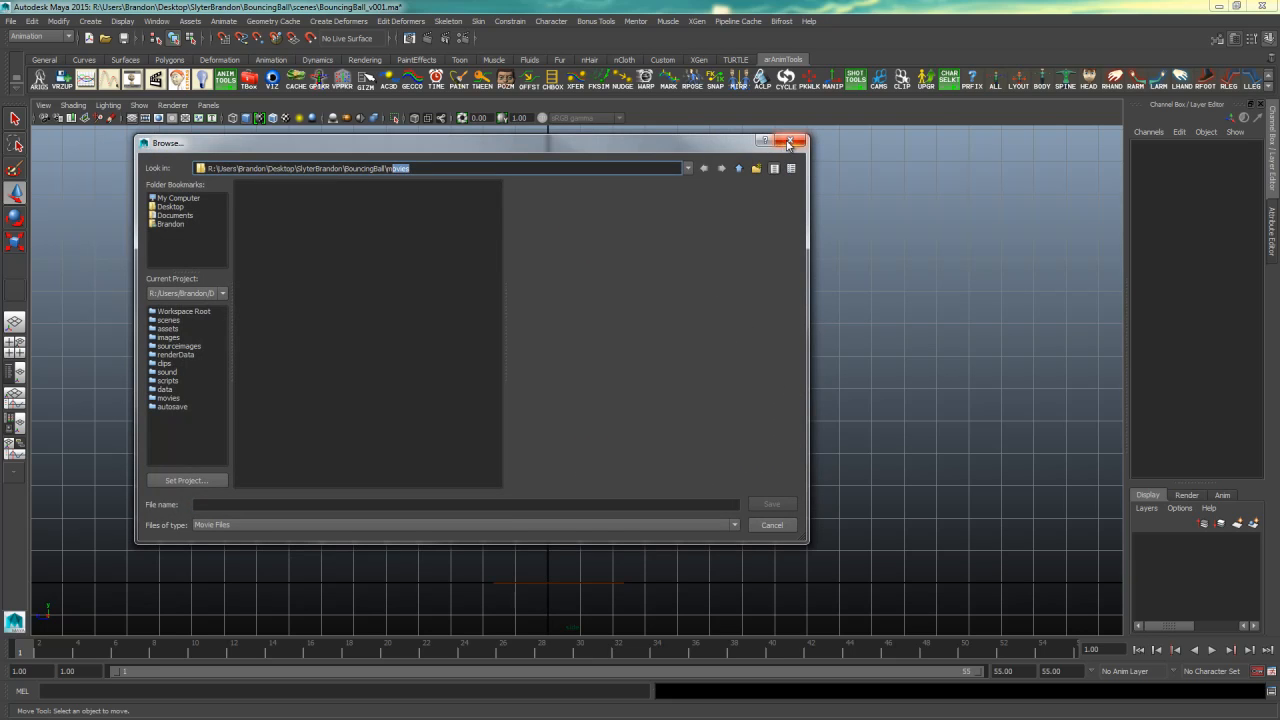
click(791, 140)
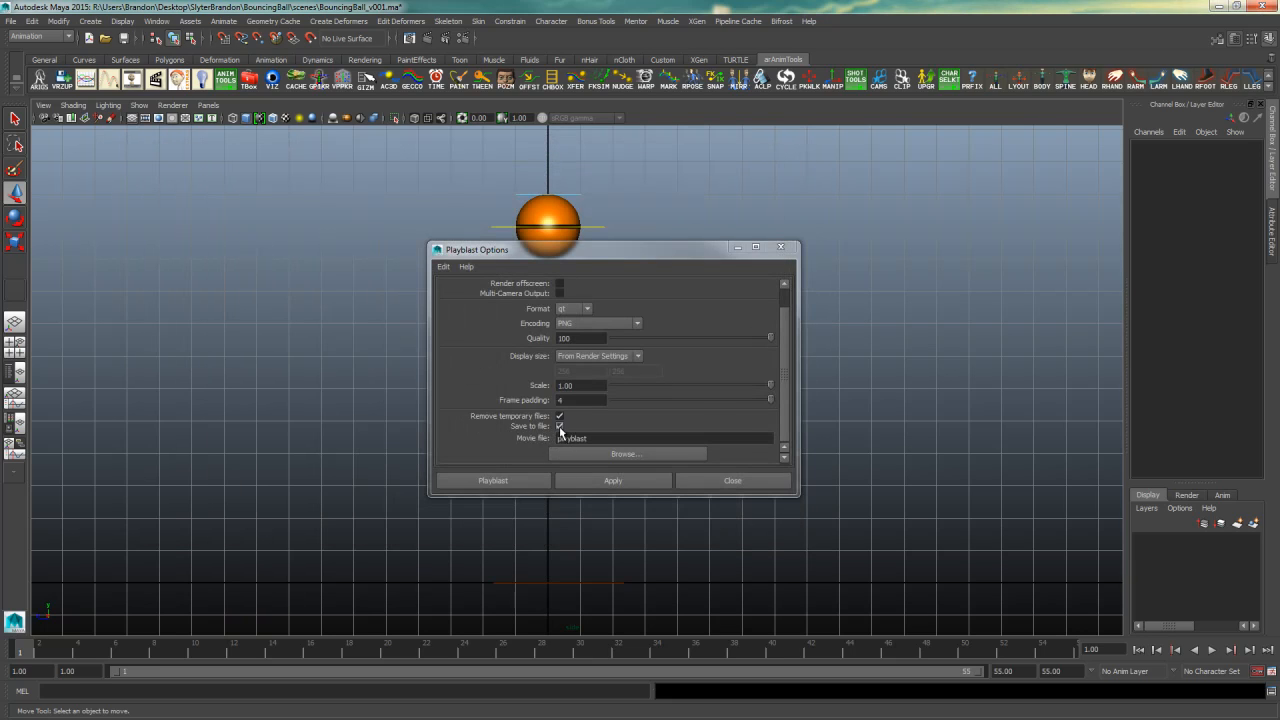
Turn off saving the playblast to a file and generate the playblast
click(558, 427)
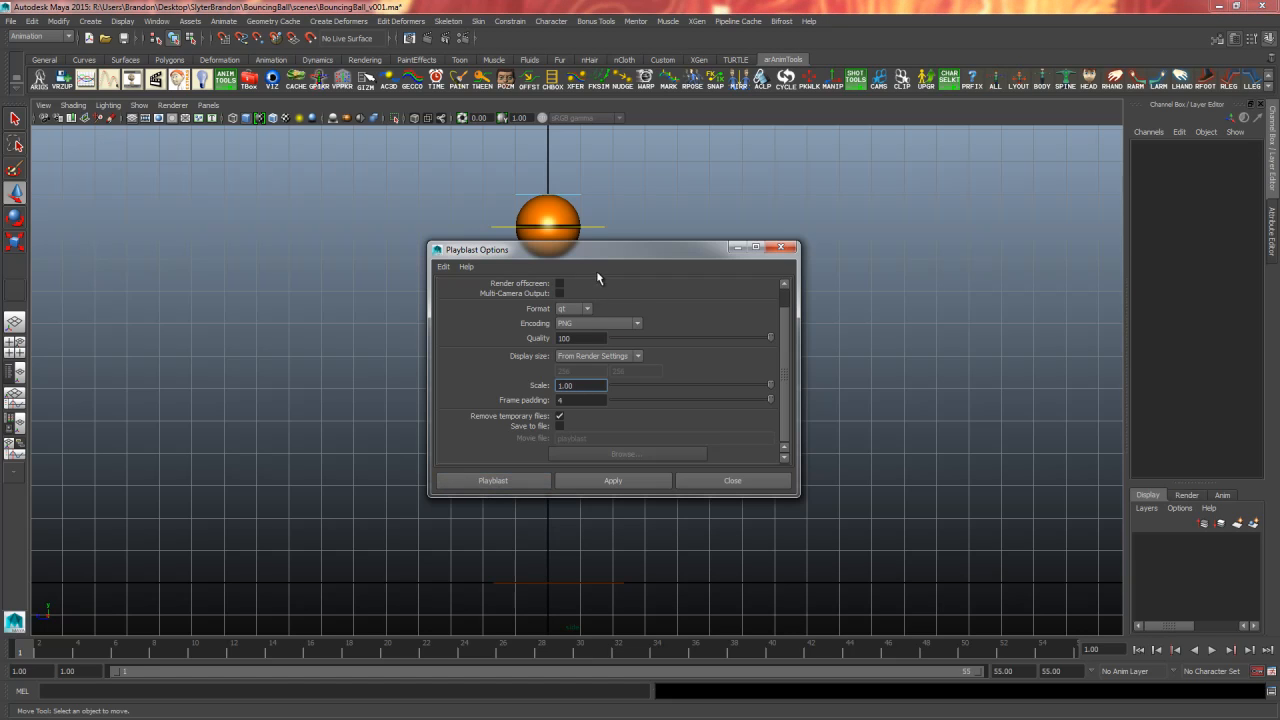
click(505, 481)
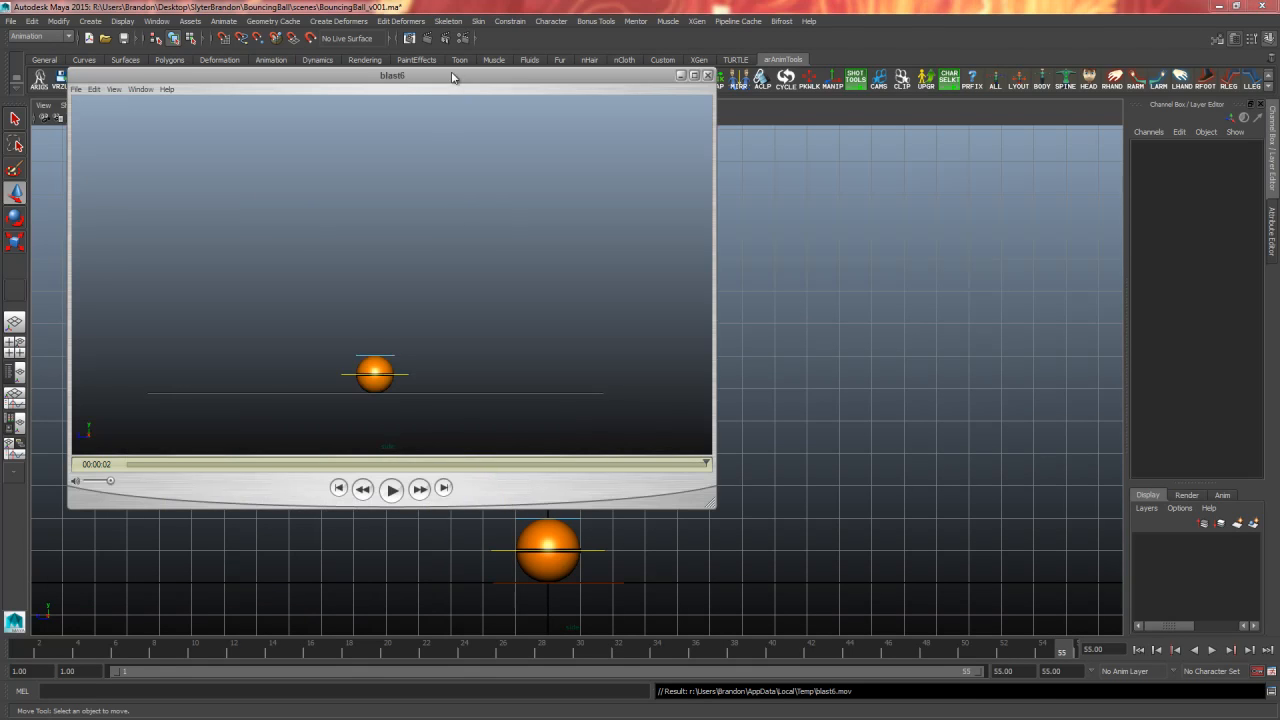
Set the playblast movie to loop, play it to review the bounce and close the player
drag(451, 77, 609, 81)
click(298, 93)
mouse_move(271, 93)
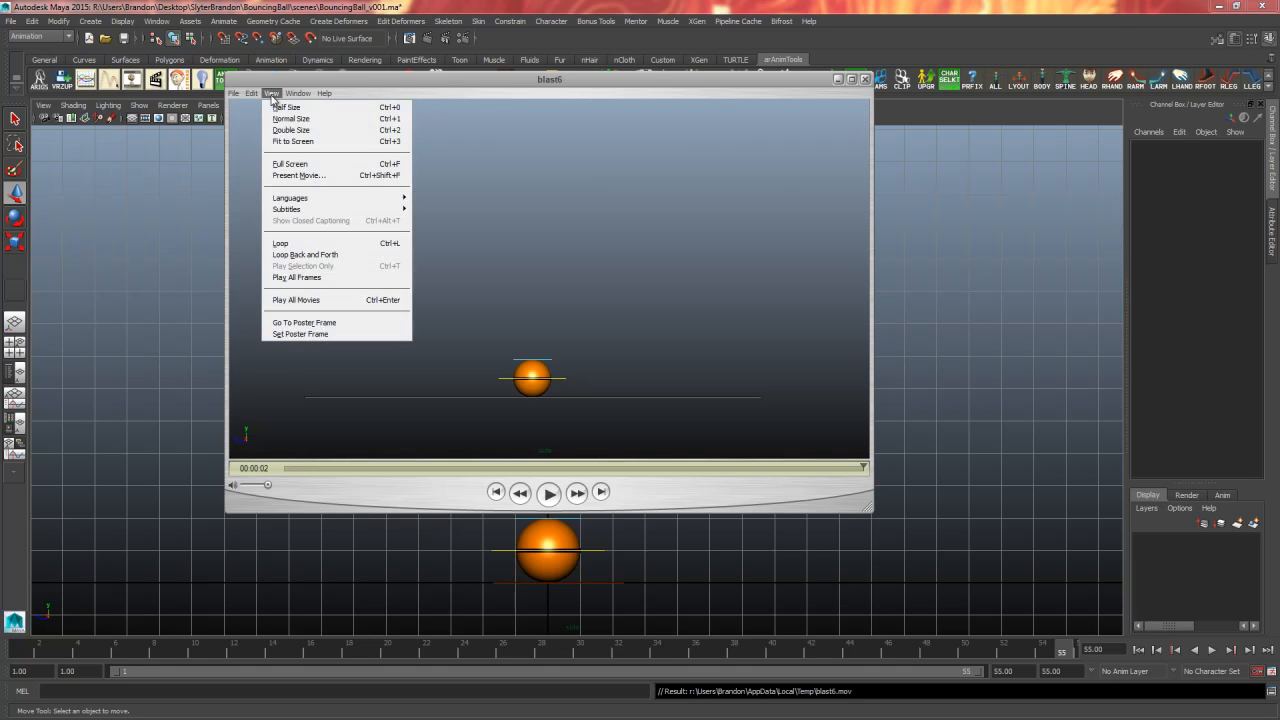
click(294, 246)
click(549, 492)
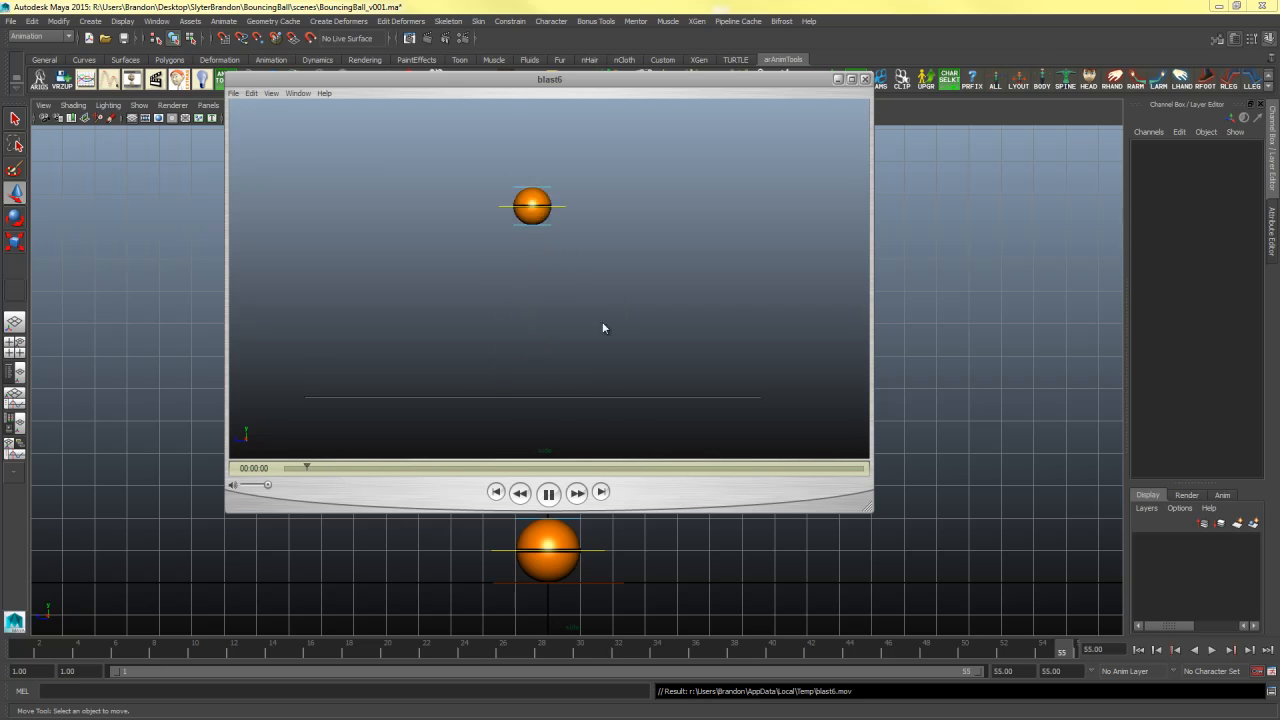
click(865, 79)
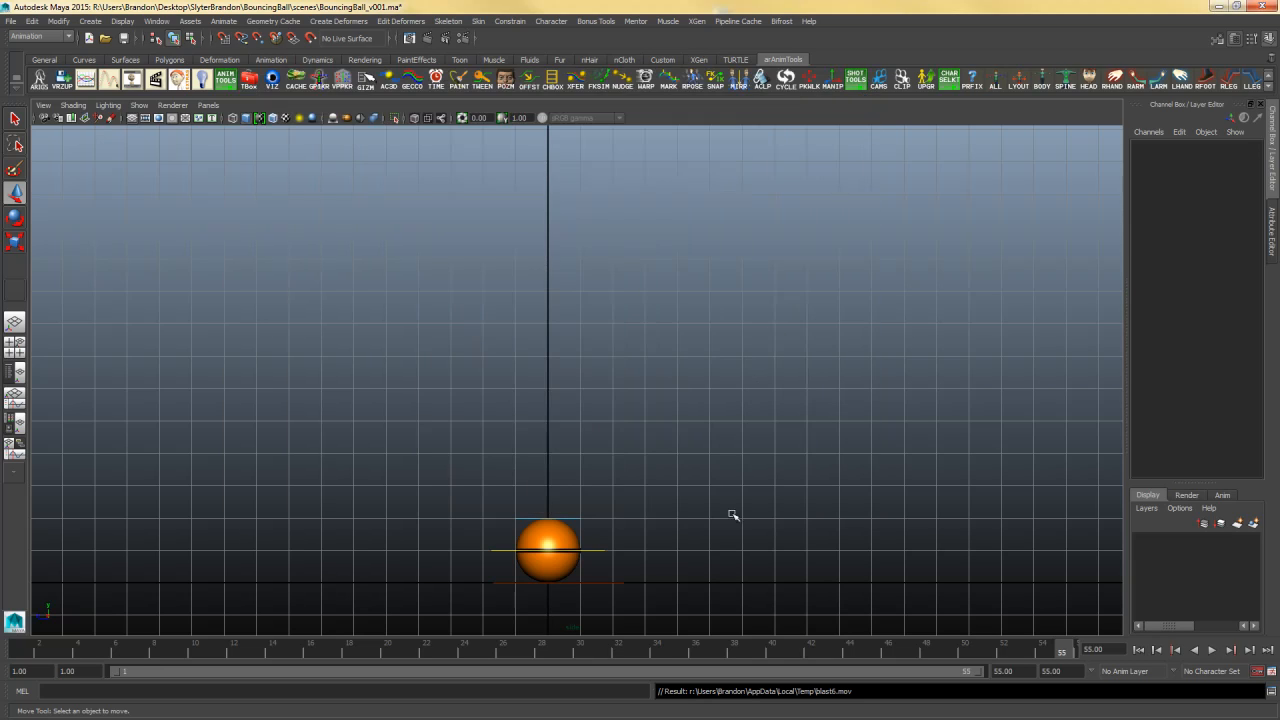
Play the ball animation in the viewport from the start, stop it and return to frame 1
drag(328, 649, 8, 645)
click(1215, 650)
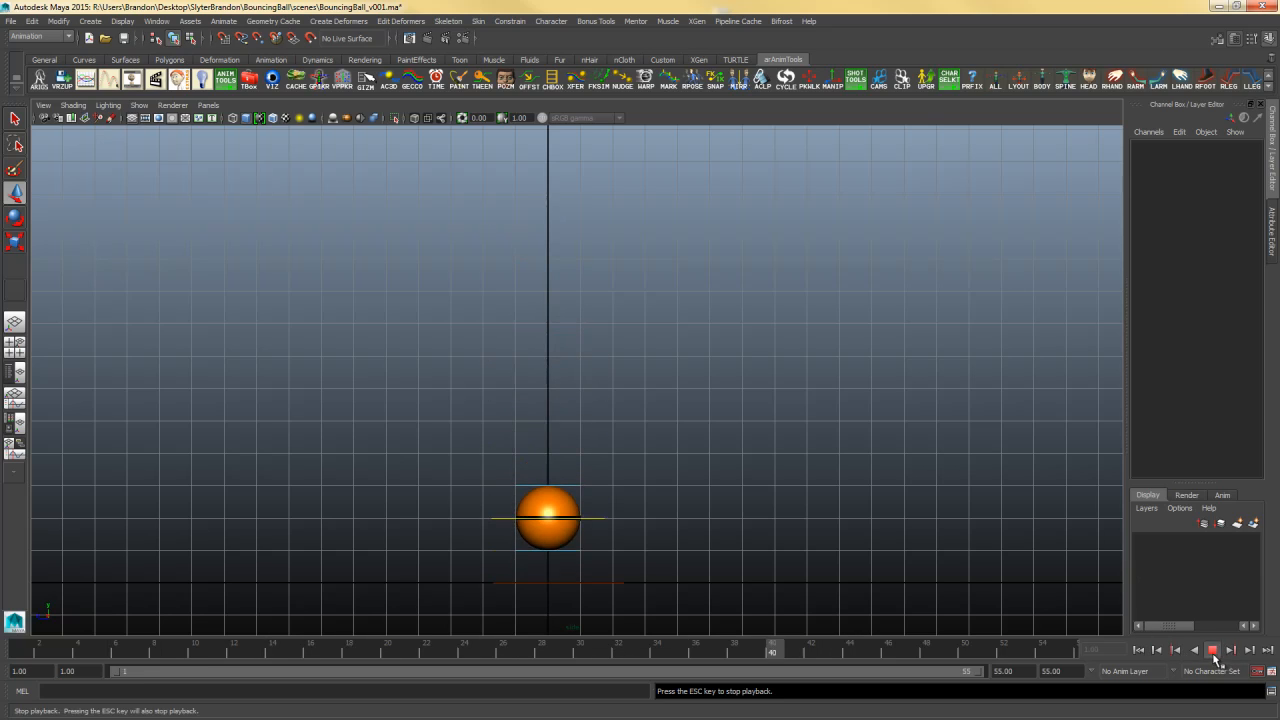
click(1214, 652)
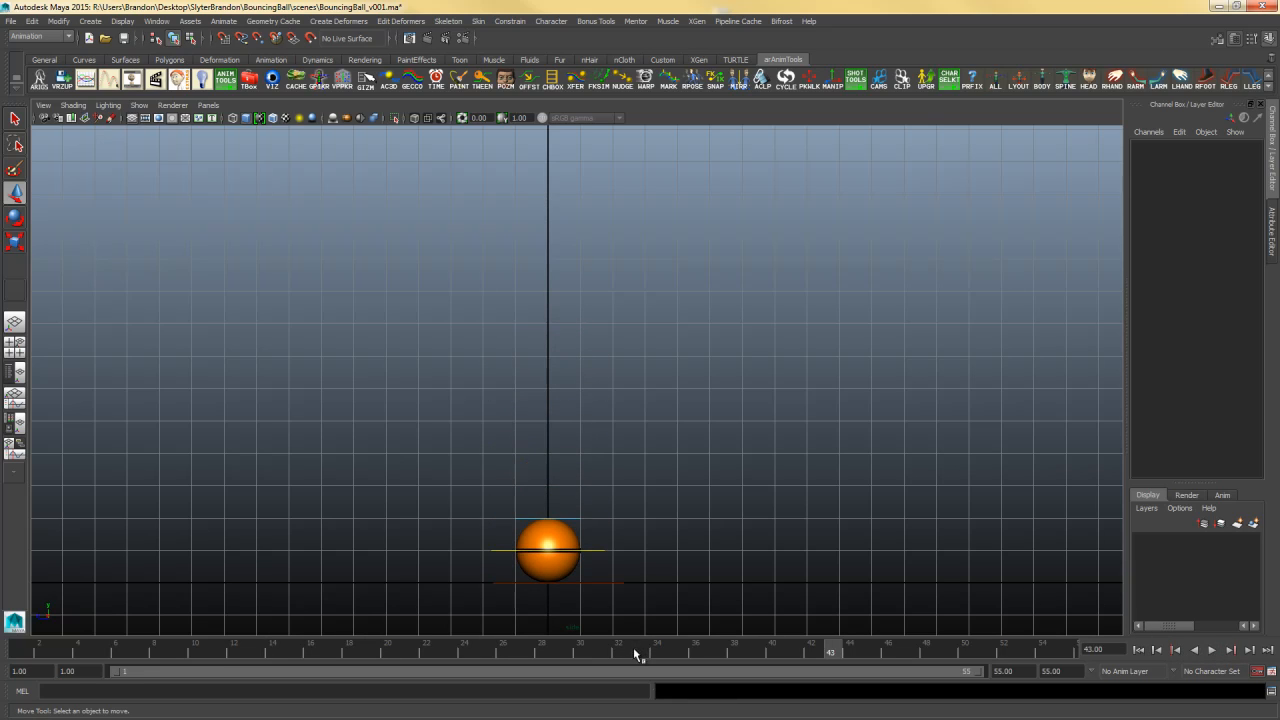
drag(634, 654, 4, 636)
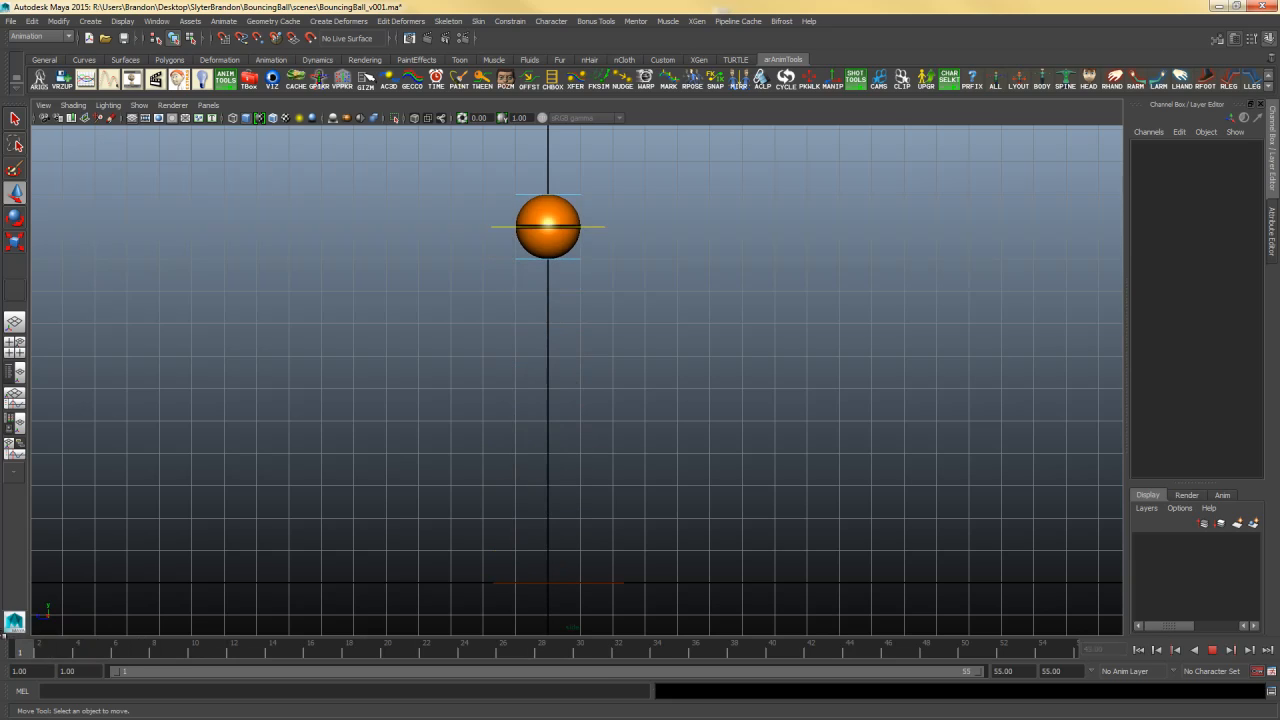
Select the ball's CTRL_Top control, try deforming the ball with it and undo the move
click(584, 204)
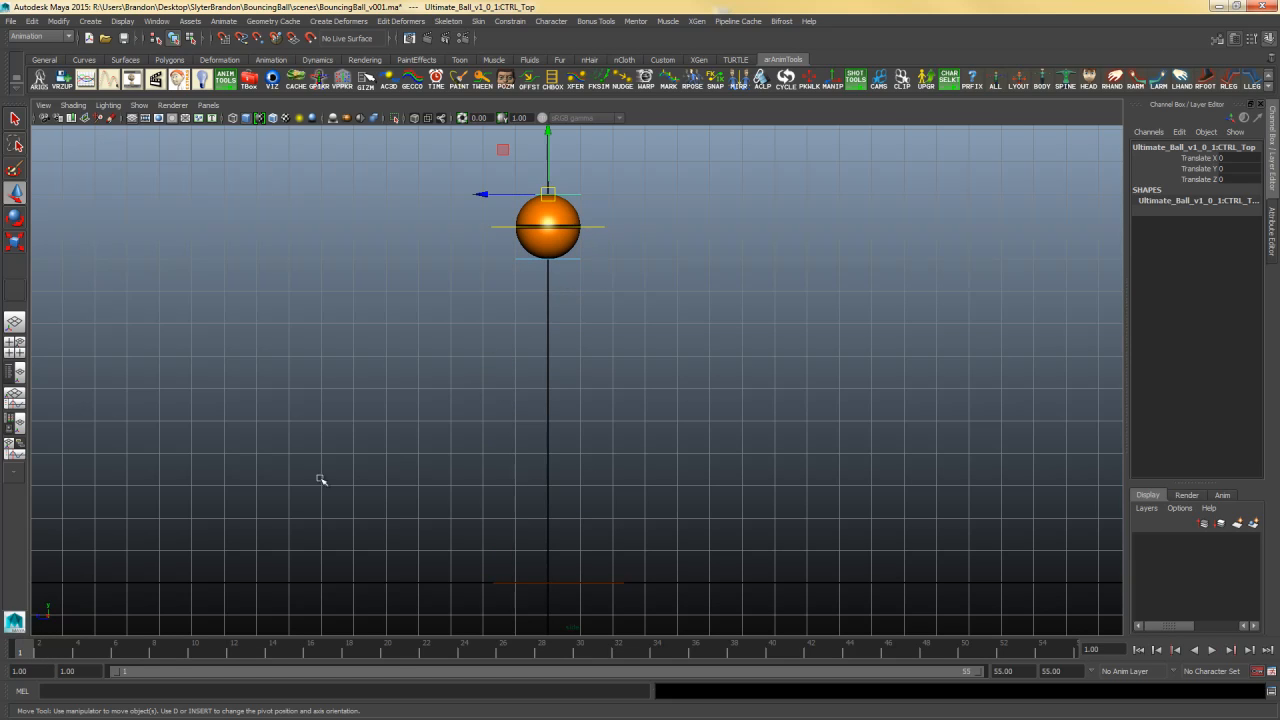
key(alt+v)
mouse_move(548, 193)
mouse_down()
mouse_move(582, 190)
mouse_move(528, 204)
mouse_up()
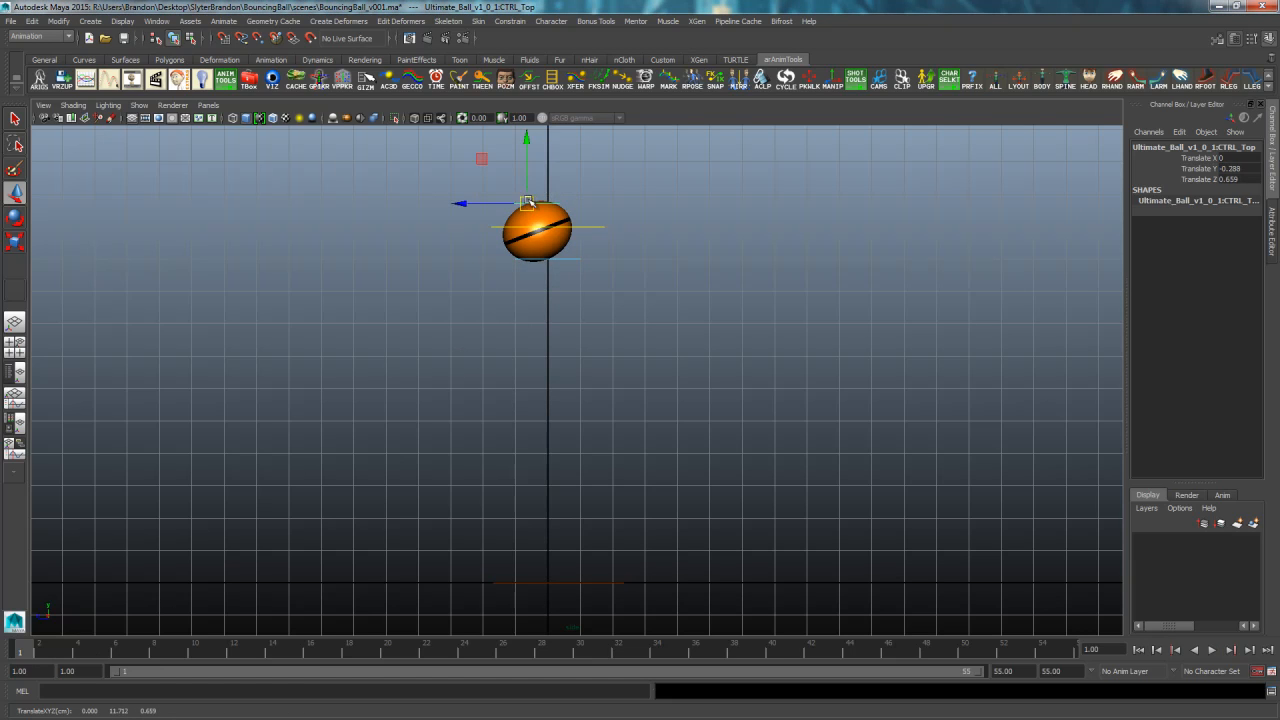
key(ctrl+z)
Key all translate channels of the CTRL_Top control at 0 on frame 1
key(3)
key(s)
scroll(643, 264, up, 1)
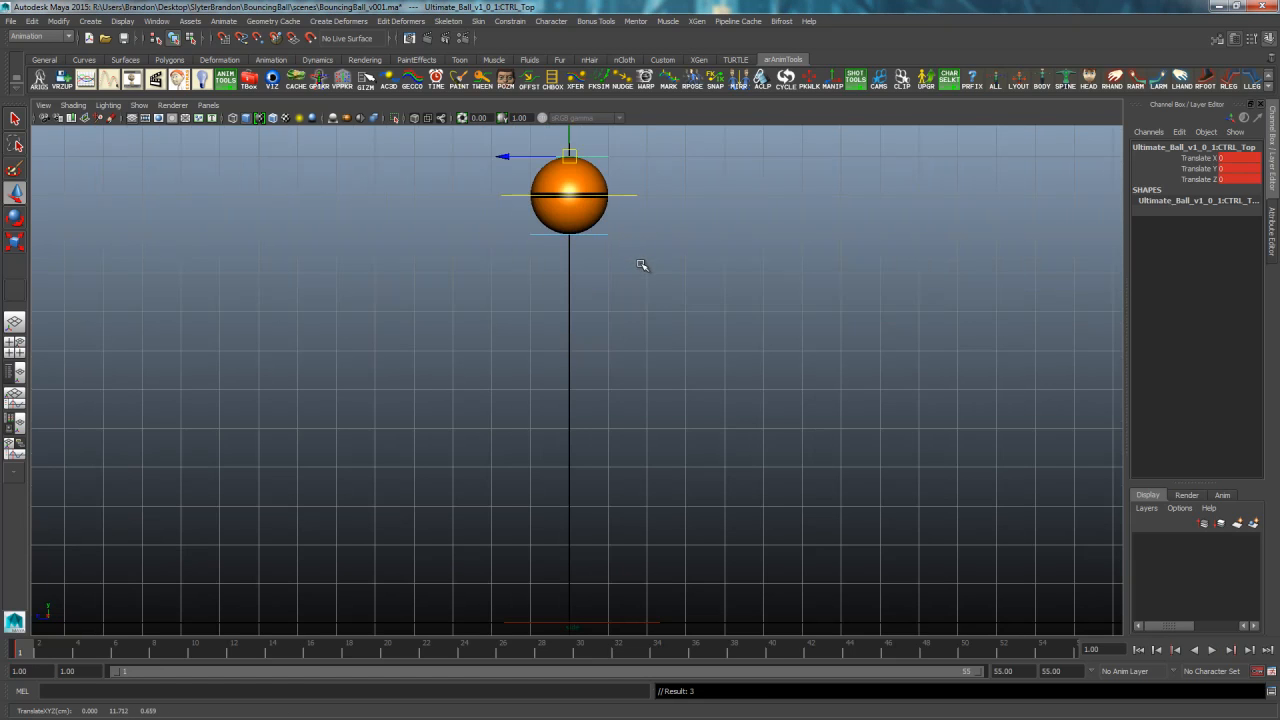
alt+middle_drag(710, 328, 646, 422)
alt+right_drag(646, 422, 503, 437)
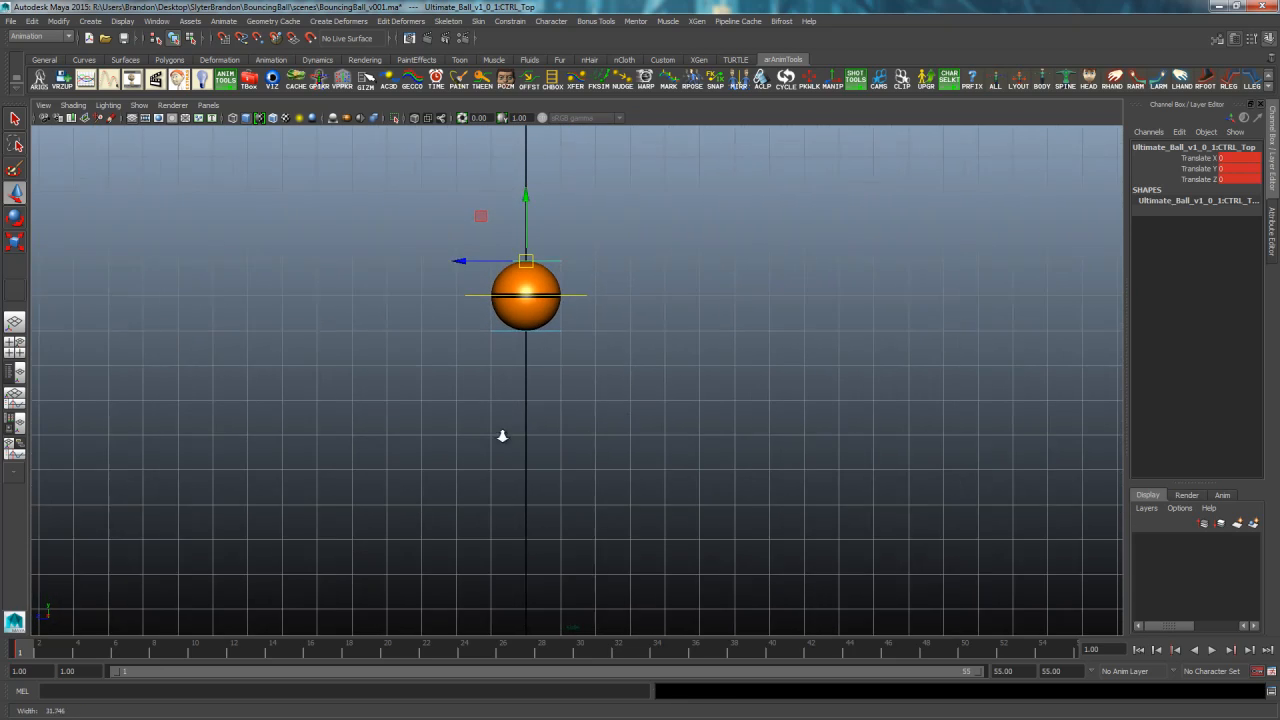
alt+middle_drag(530, 412, 649, 331)
alt+right_drag(649, 331, 523, 349)
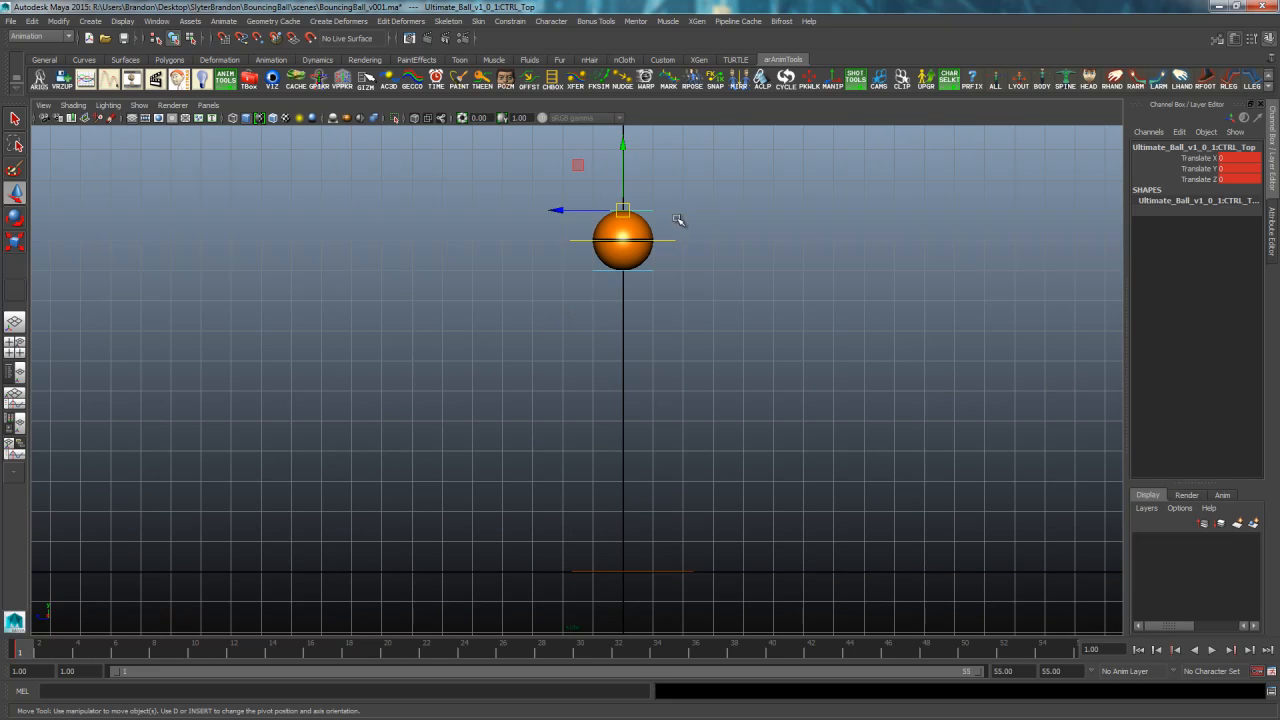
Stretch the ball at frame 6 by raising the top control about 3 units in Translate Y
drag(88, 652, 121, 656)
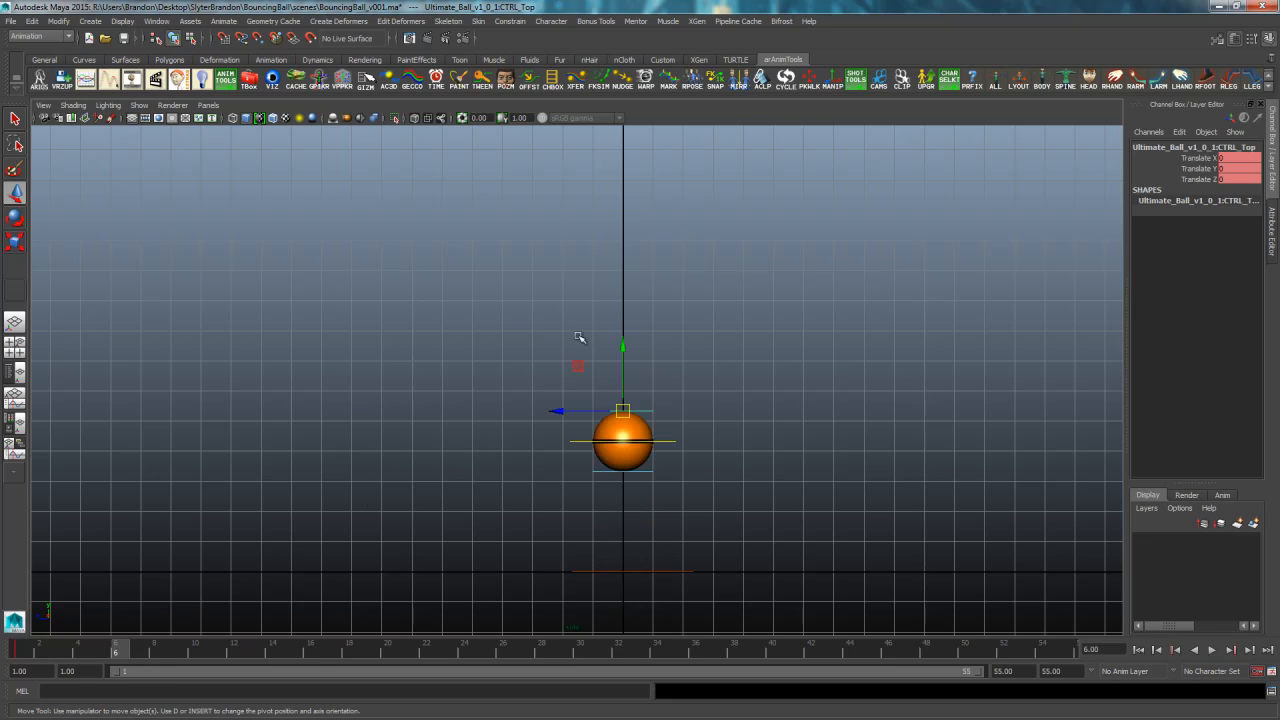
drag(626, 345, 628, 181)
click(711, 400)
click(621, 298)
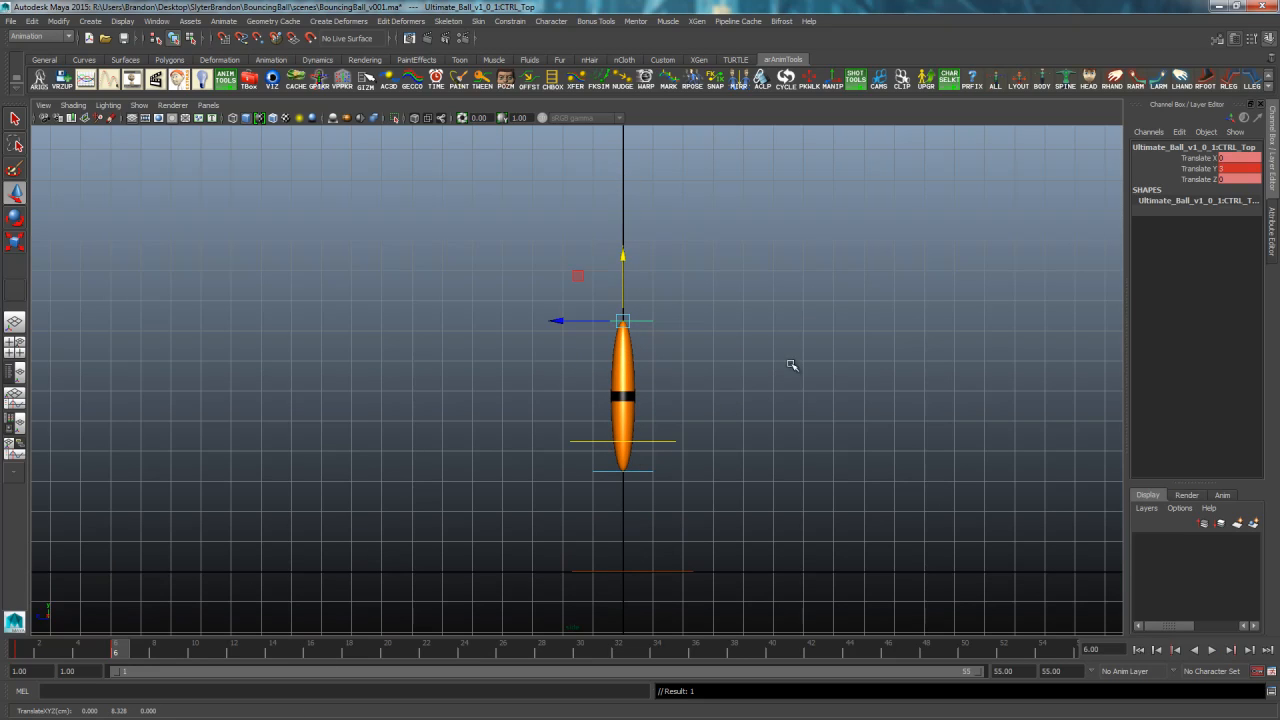
Squash the ball at frame 7 by lowering the top control to about -0.9 in Translate Y
click(134, 651)
drag(620, 355, 620, 466)
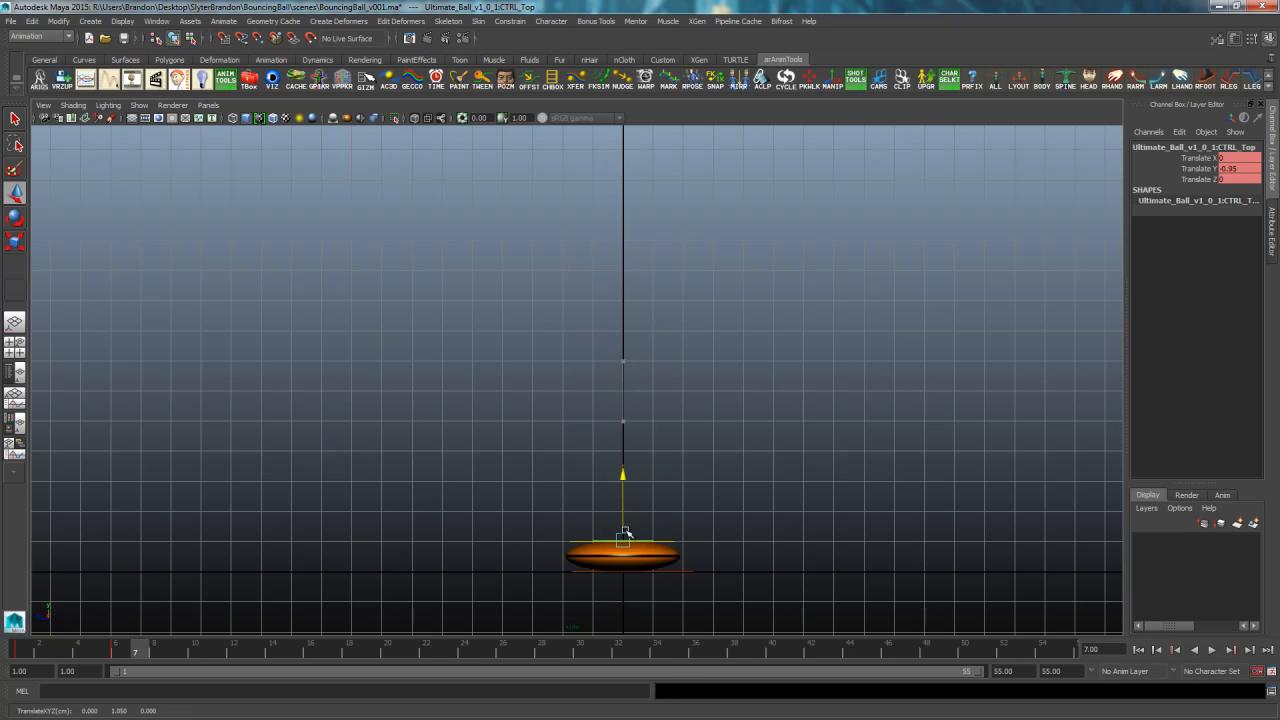
click(849, 466)
click(650, 545)
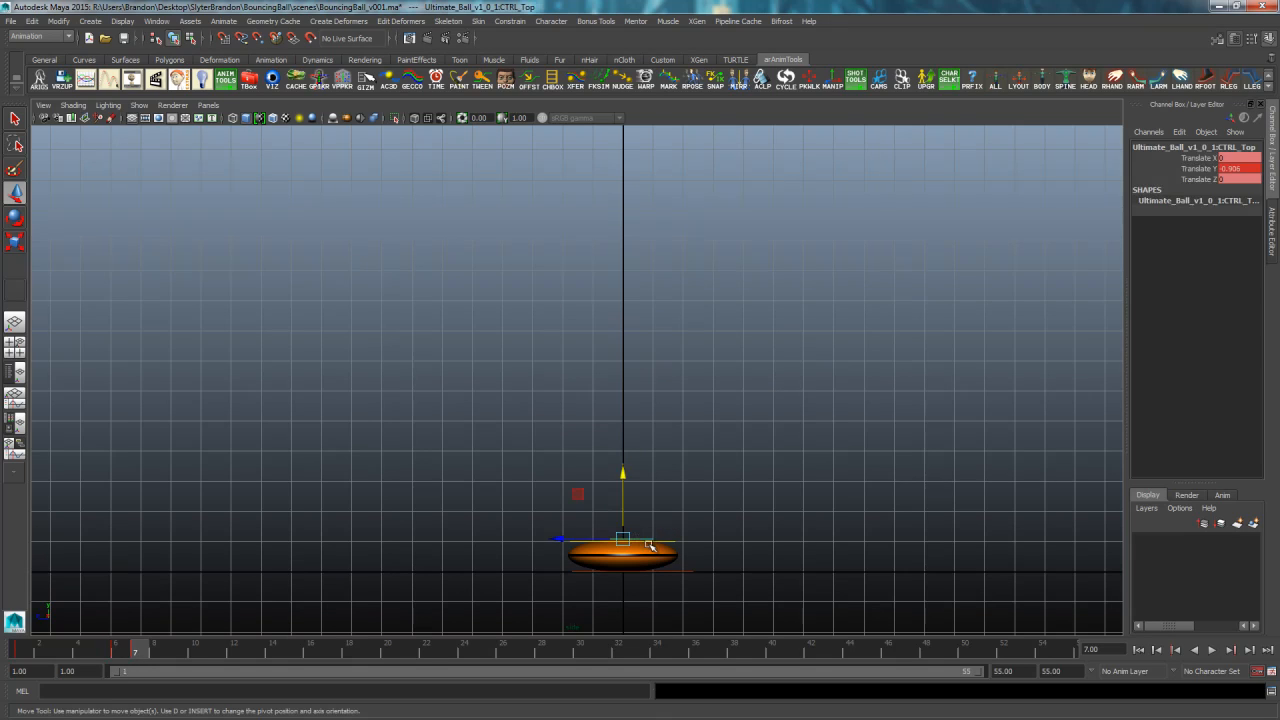
Return to frame 6 and set the top control's Translate Y to 0.5
mouse_move(121, 655)
mouse_down()
mouse_move(58, 651)
mouse_move(115, 651)
mouse_up()
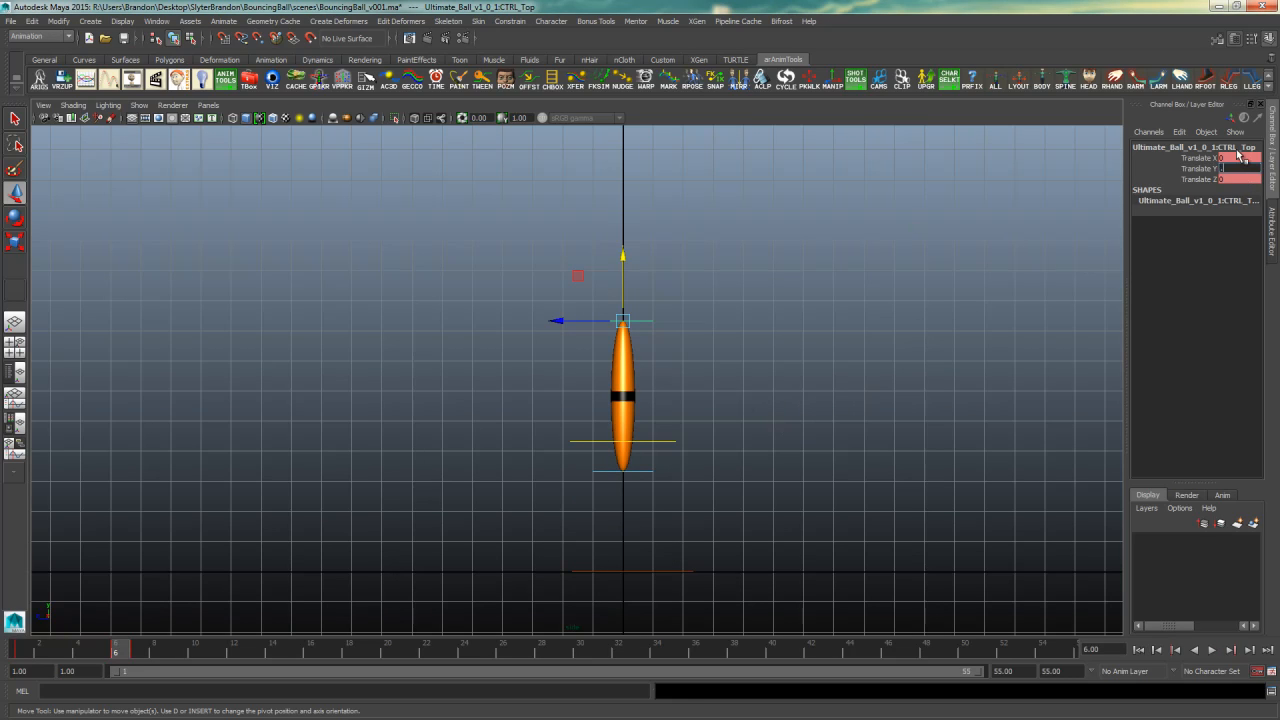
text(0.5)
key(Return)
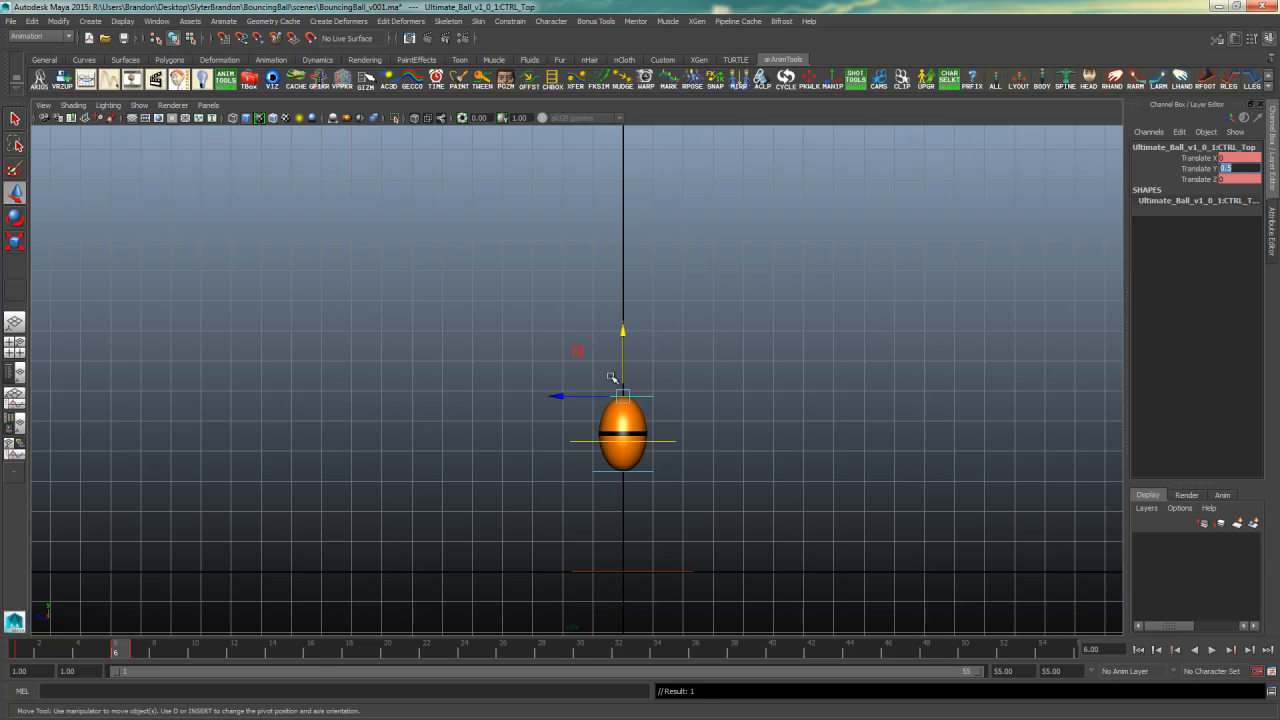
Try other stretch amounts with the top control at frame 6 and restore its Translate Y to 0.5
mouse_move(623, 322)
mouse_down()
mouse_move(623, 343)
mouse_move(623, 331)
mouse_up()
mouse_move(556, 397)
mouse_down()
mouse_move(534, 397)
mouse_move(547, 391)
mouse_up()
key(ctrl+z)
mouse_move(625, 333)
mouse_down()
mouse_move(627, 347)
mouse_move(623, 322)
mouse_up()
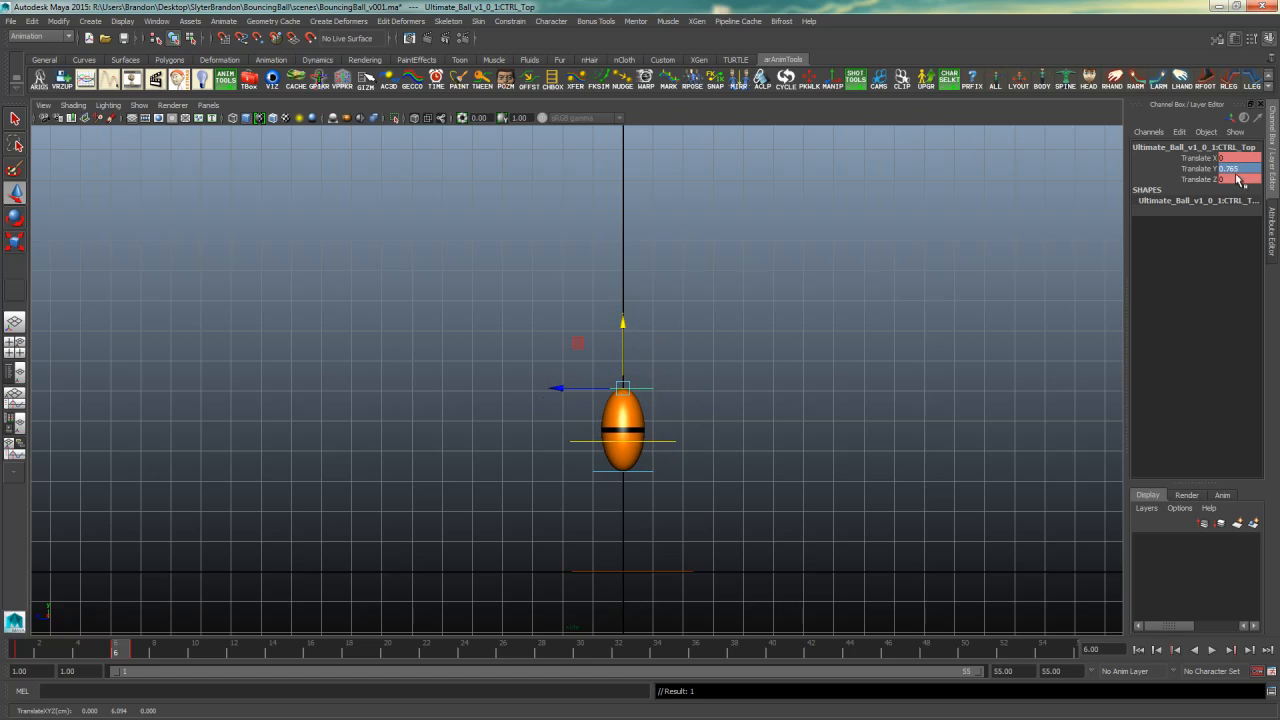
text(0.5)
key(Return)
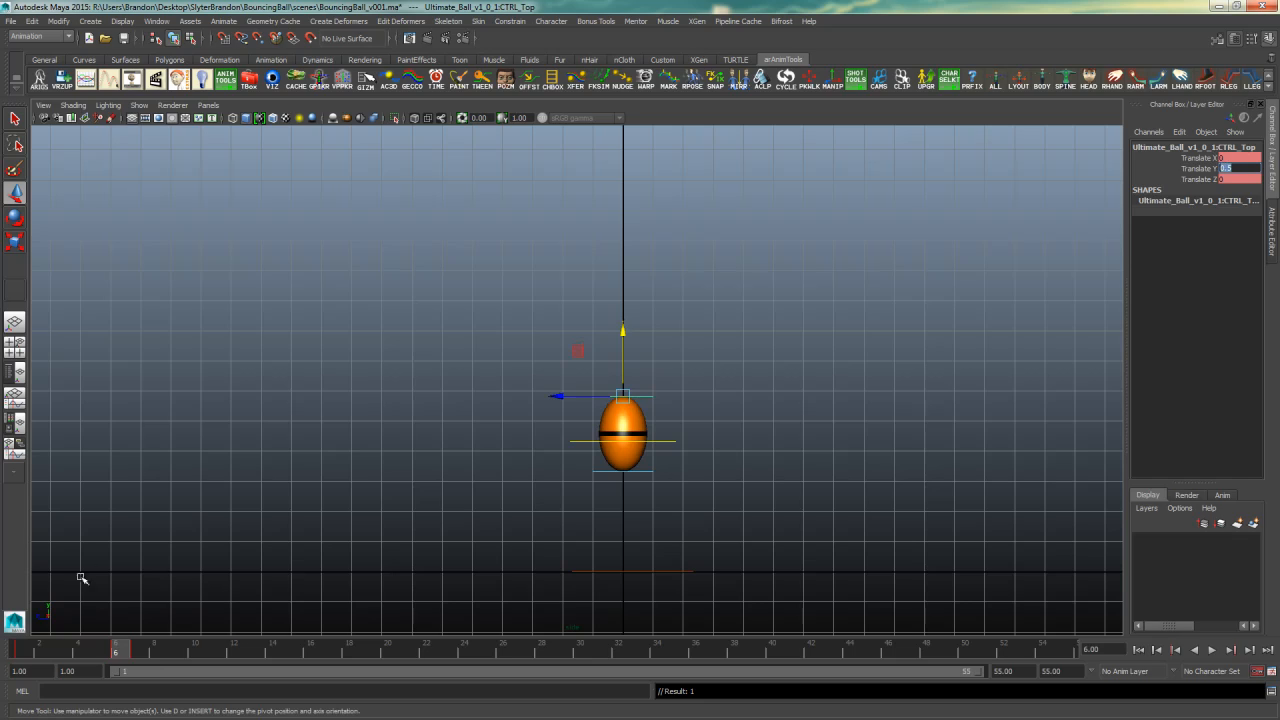
Set the top control's Translate Y to -0.5 at frame 7 to squash the ball on impact
click(137, 653)
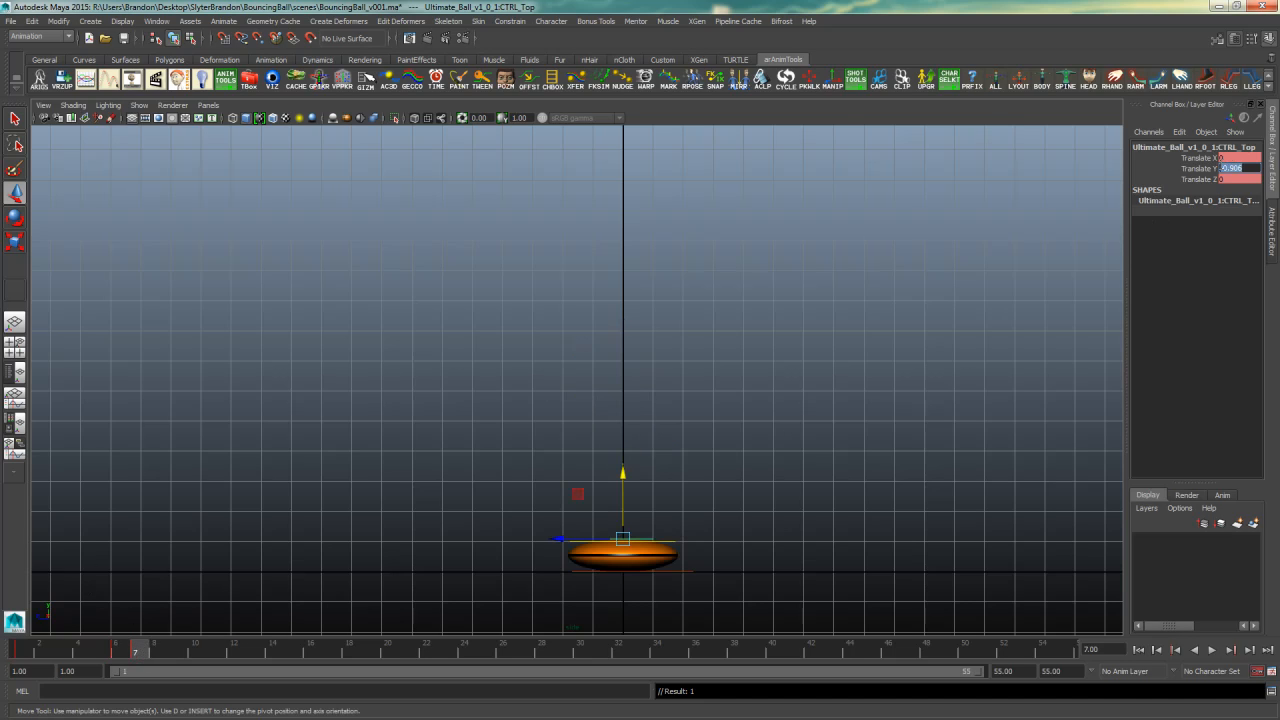
text(-0.5)
key(Return)
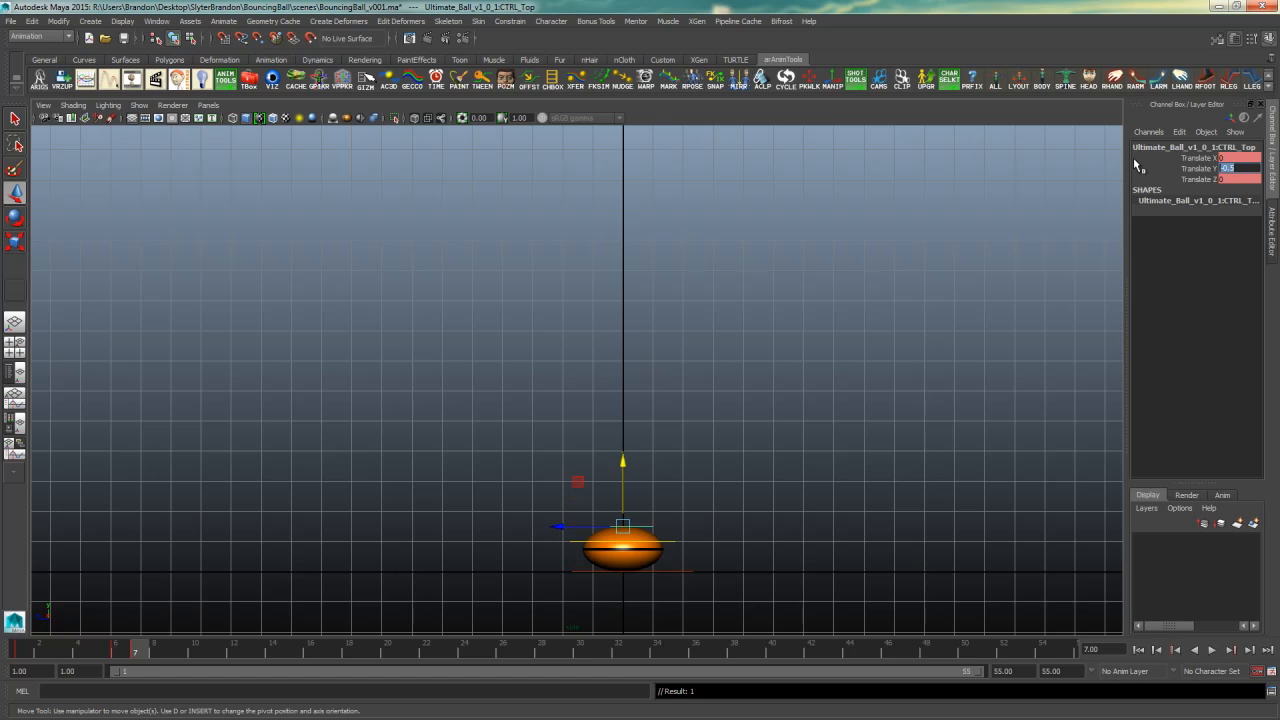
Stretch the ball at frame 8 as it leaves the ground, setting the top control's Translate Y to 0.3
click(155, 651)
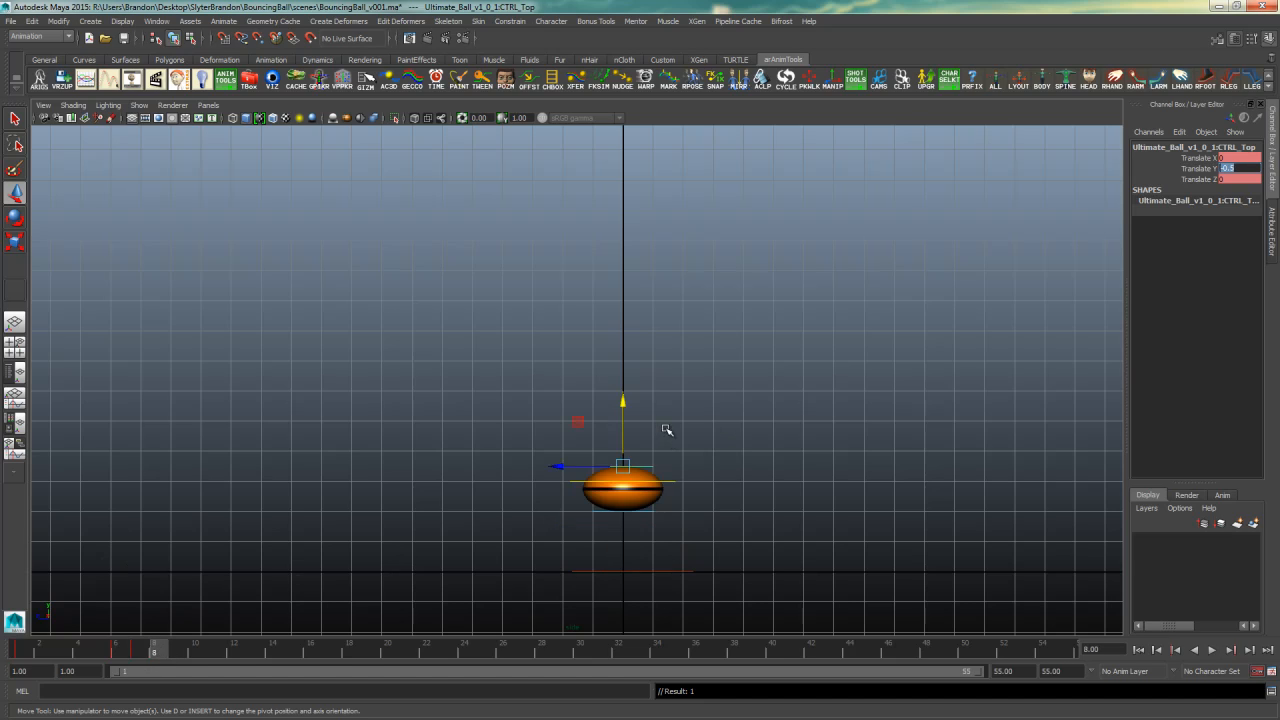
drag(624, 401, 620, 375)
key(s)
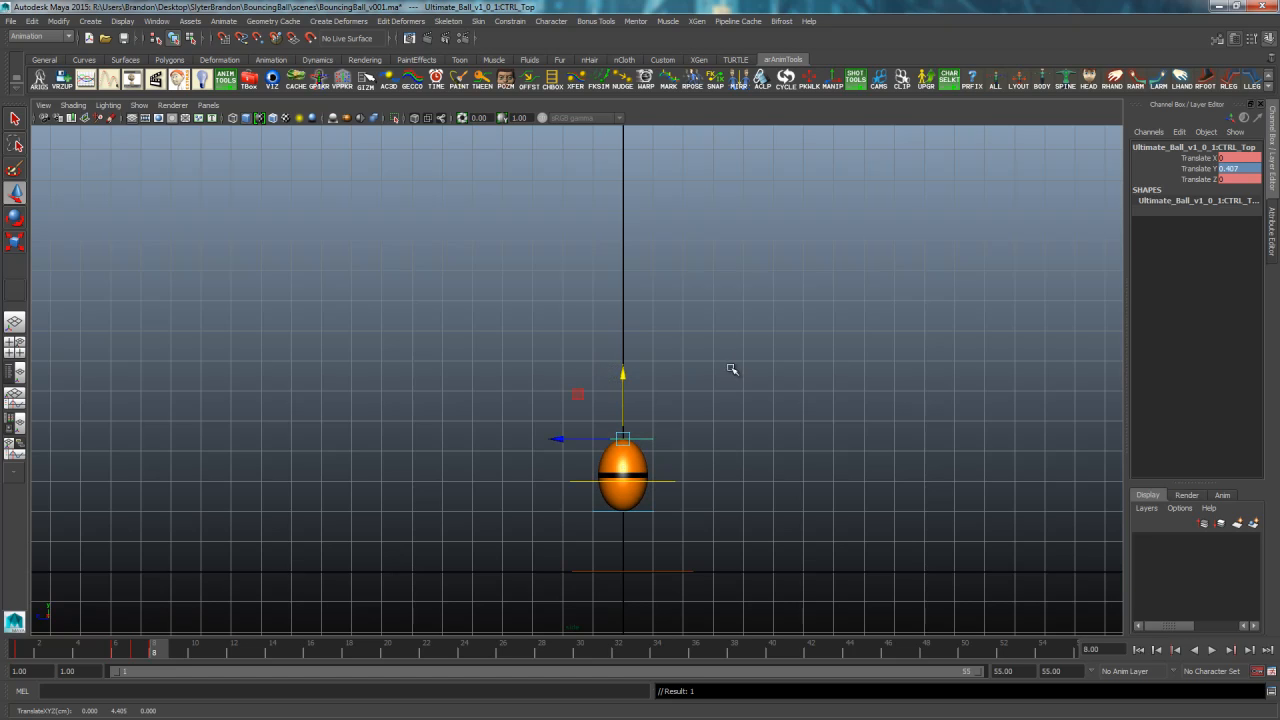
drag(623, 377, 623, 380)
double_click(1240, 167)
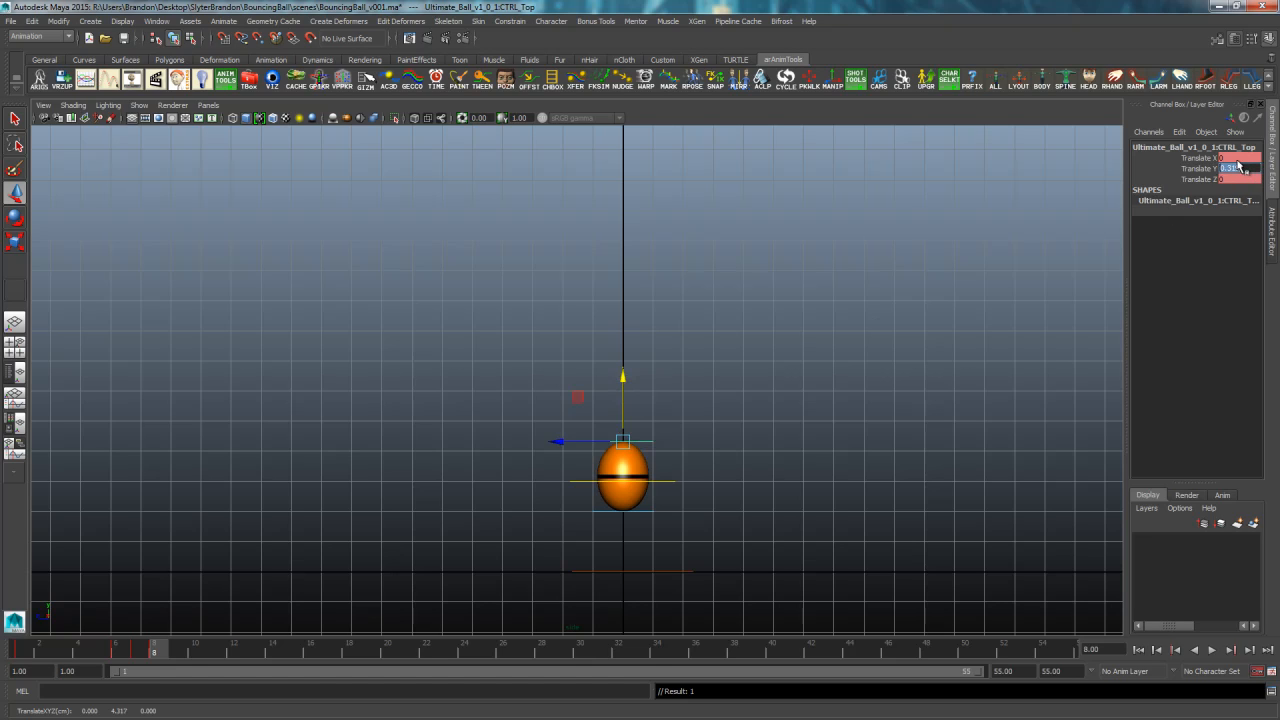
text(0.3)
key(Return)
Restore the ball's round shape at frame 13 by setting the top control's Translate Y to 0
mouse_move(193, 648)
mouse_down()
mouse_move(276, 647)
mouse_move(255, 647)
mouse_up()
key(w)
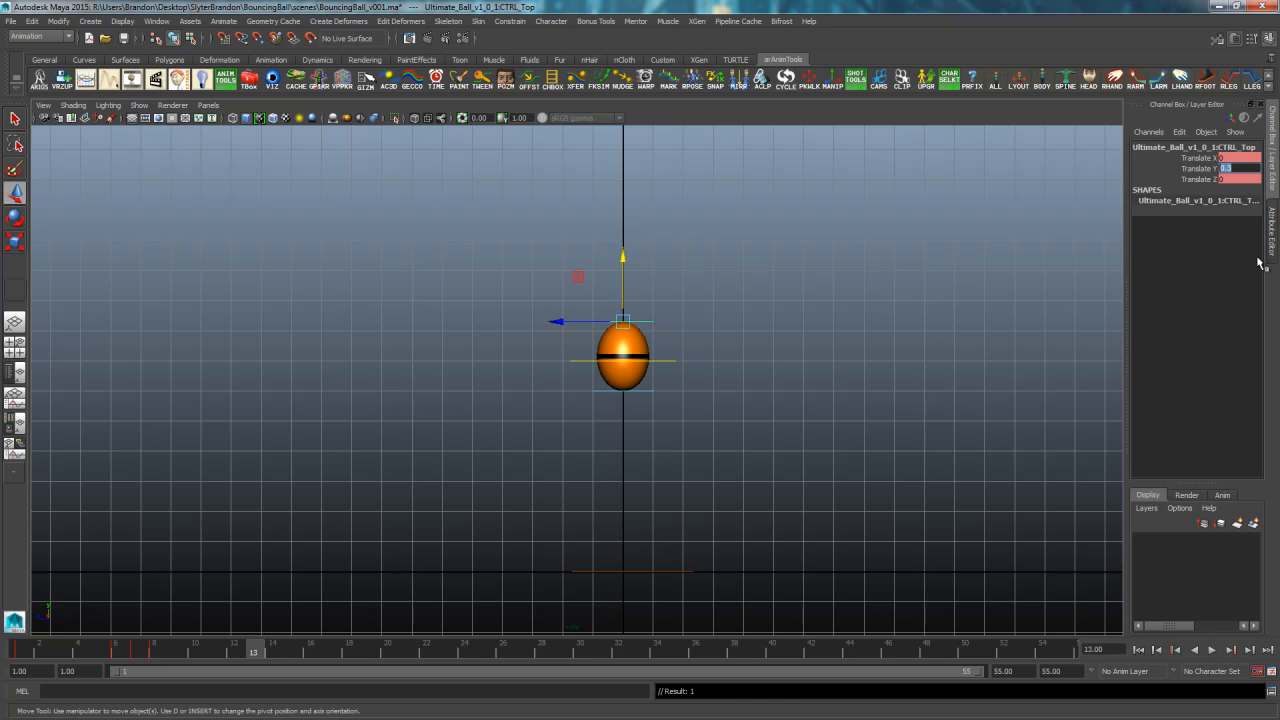
text(0)
key(Return)
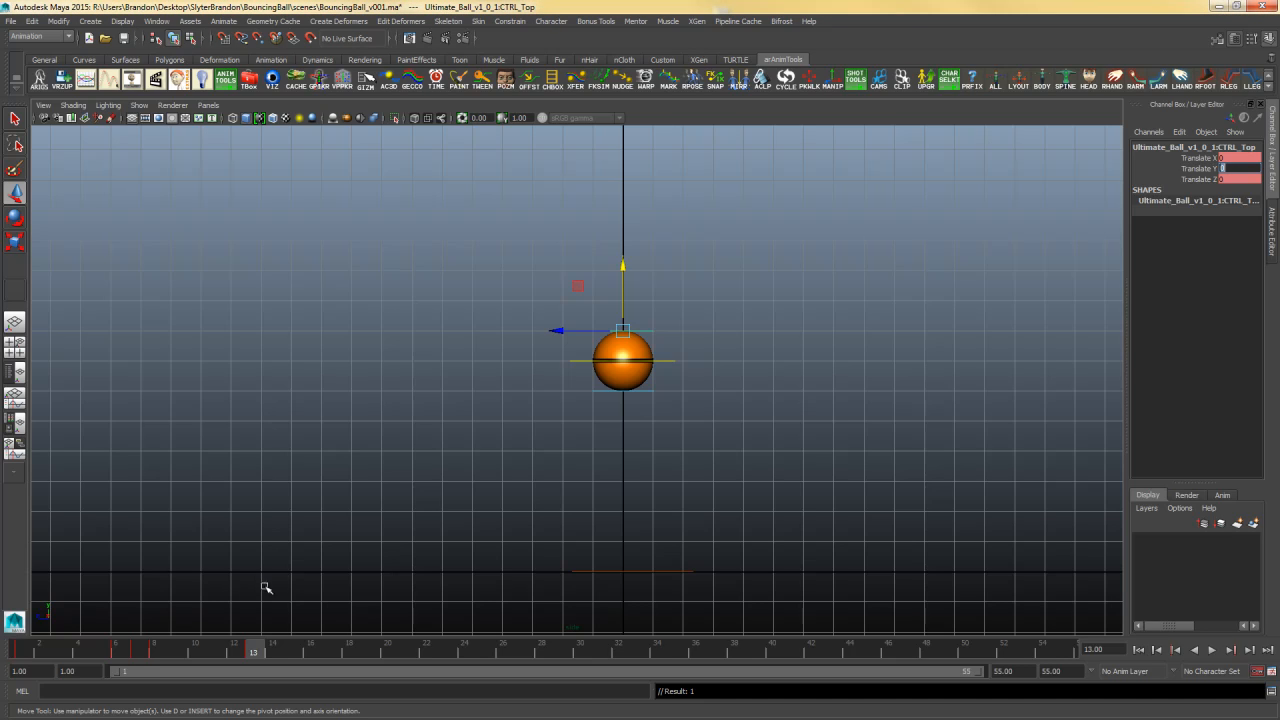
Stretch the ball at frame 18 before its second impact, setting the top control's Translate Y to 0.2
drag(257, 651, 349, 655)
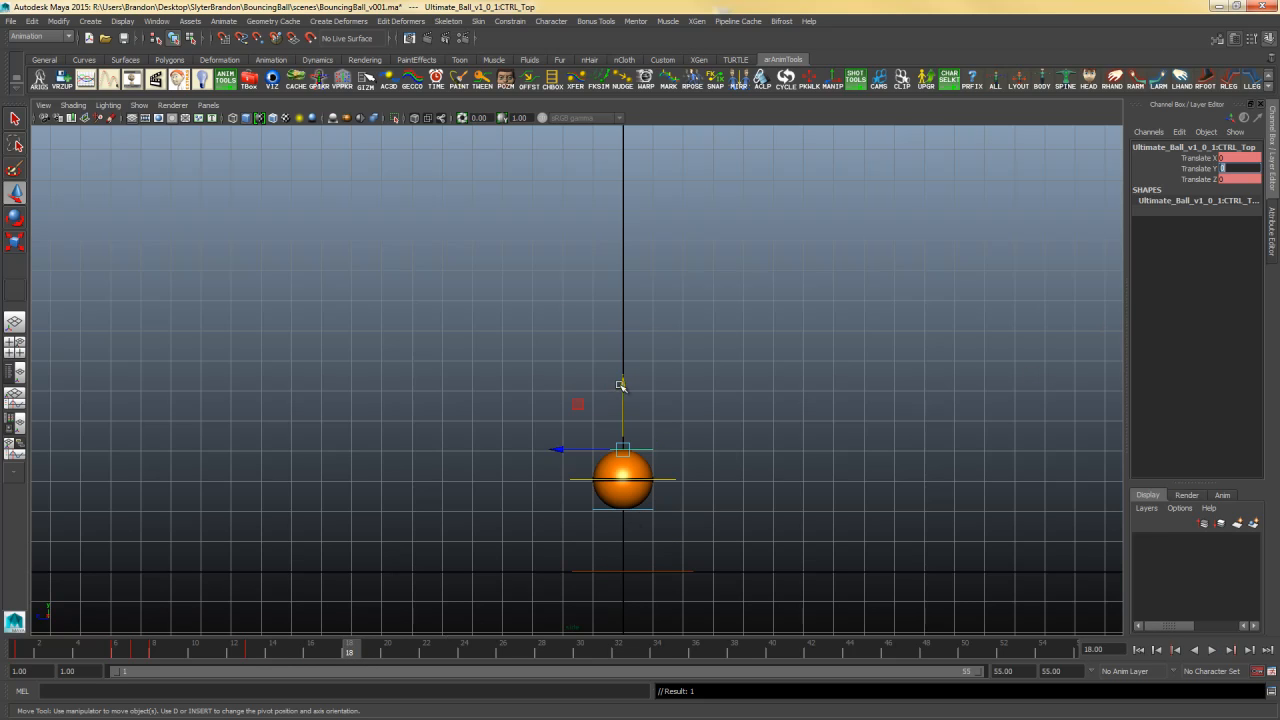
drag(620, 385, 626, 375)
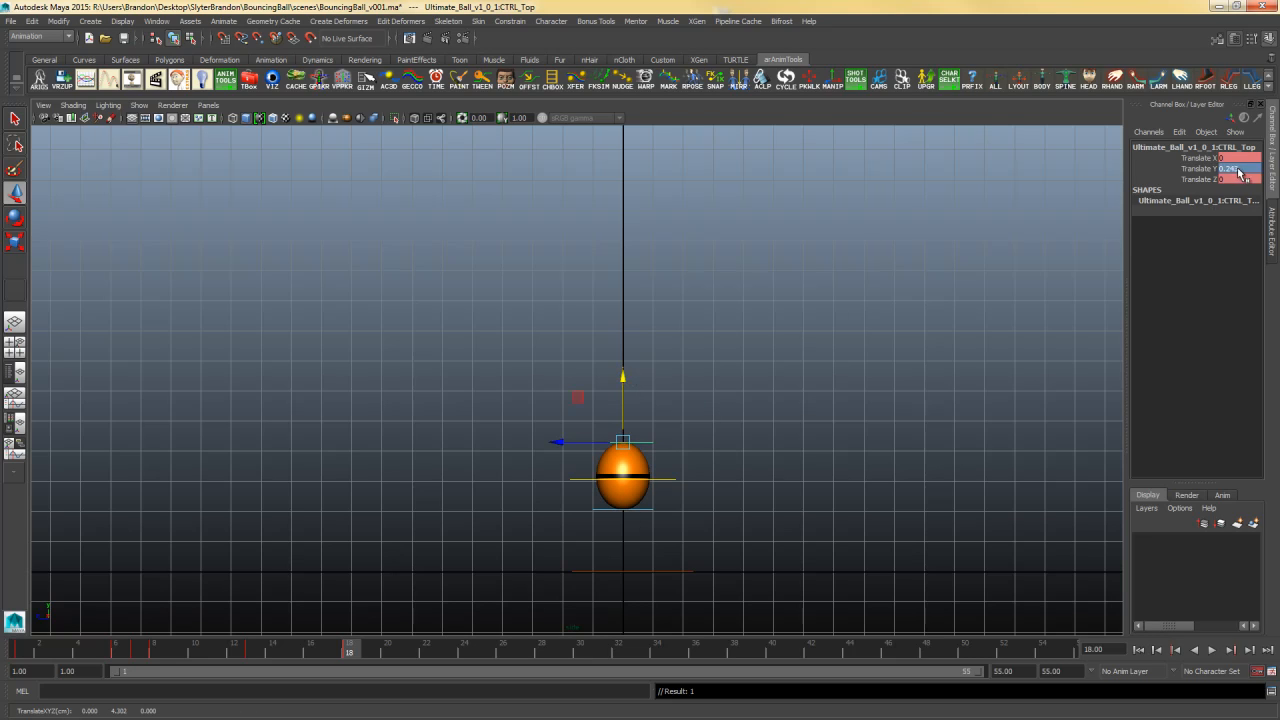
text(0.2)
key(Return)
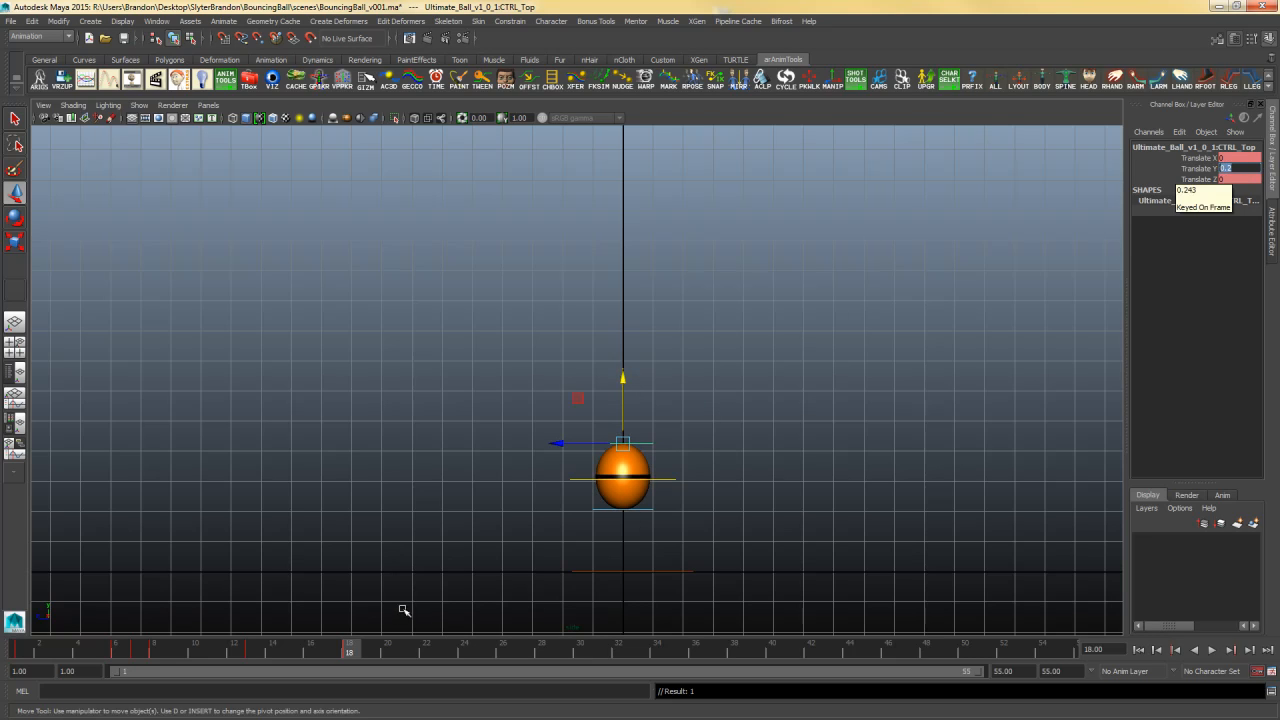
Squash the ball at frame 19 and stretch it at frame 20, setting the top control's Translate Y to -0.2 and 0.1
click(369, 652)
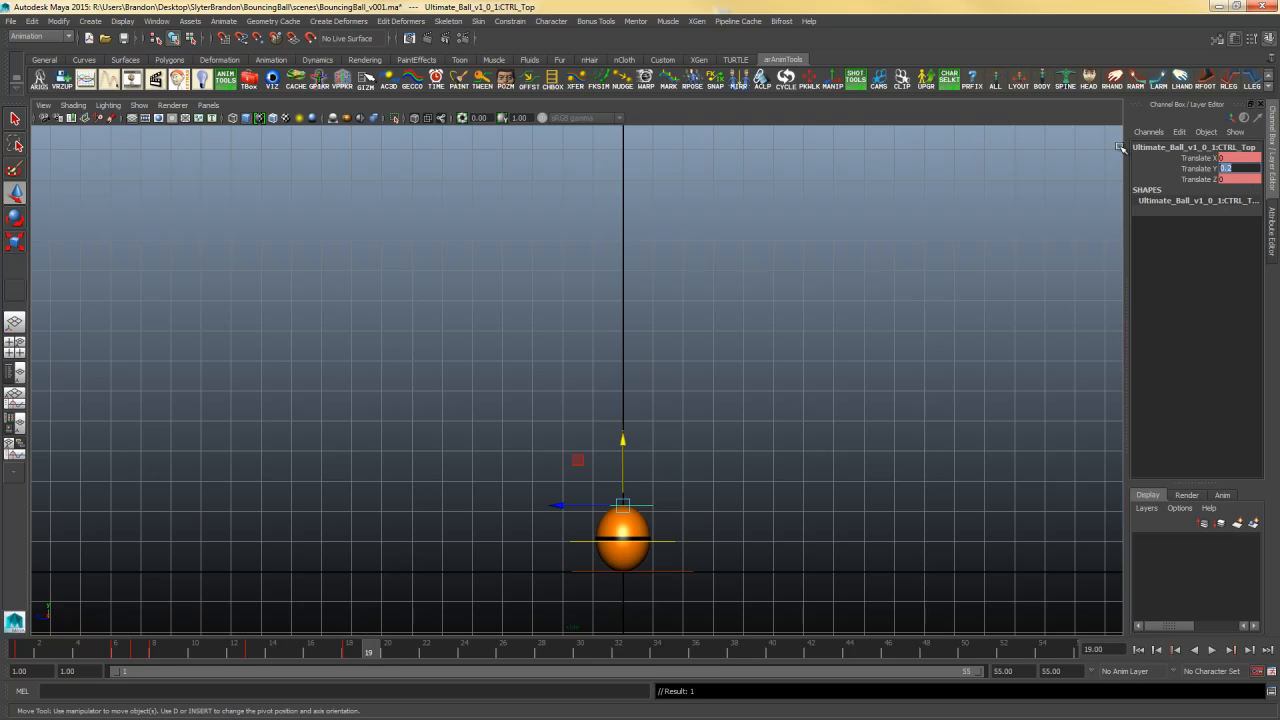
text(-0.2)
key(Return)
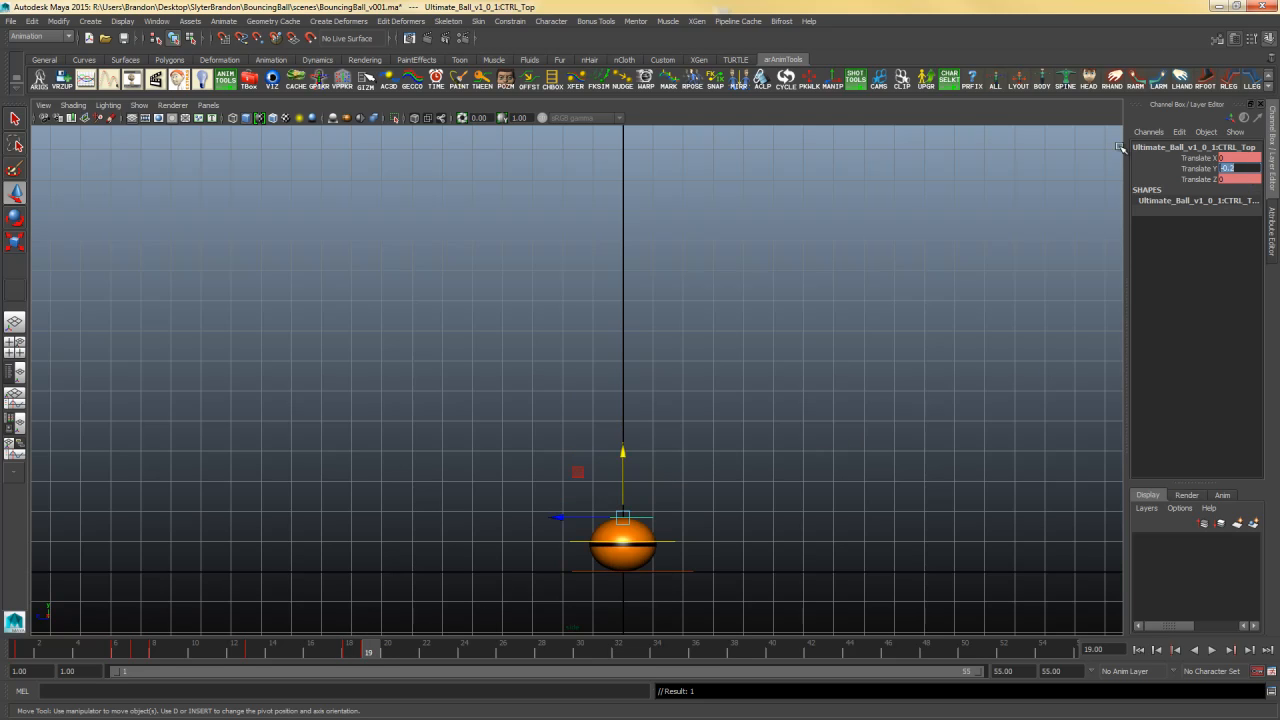
click(392, 652)
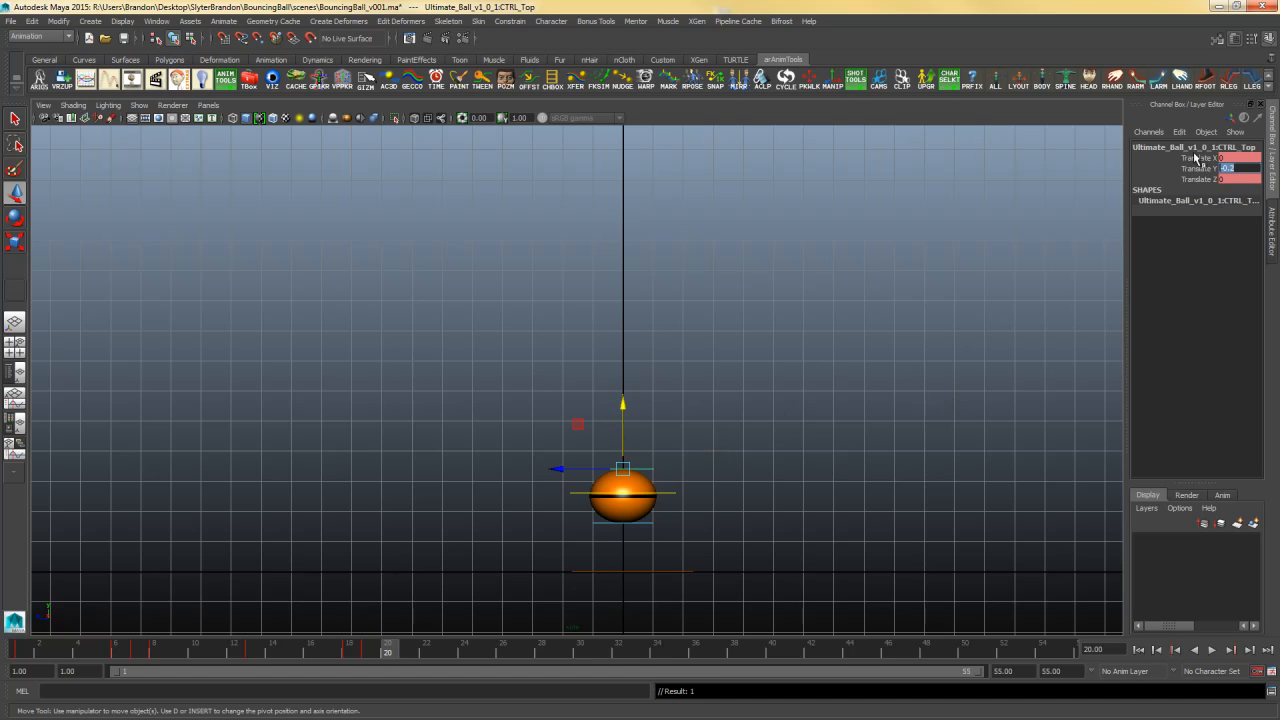
key(Return)
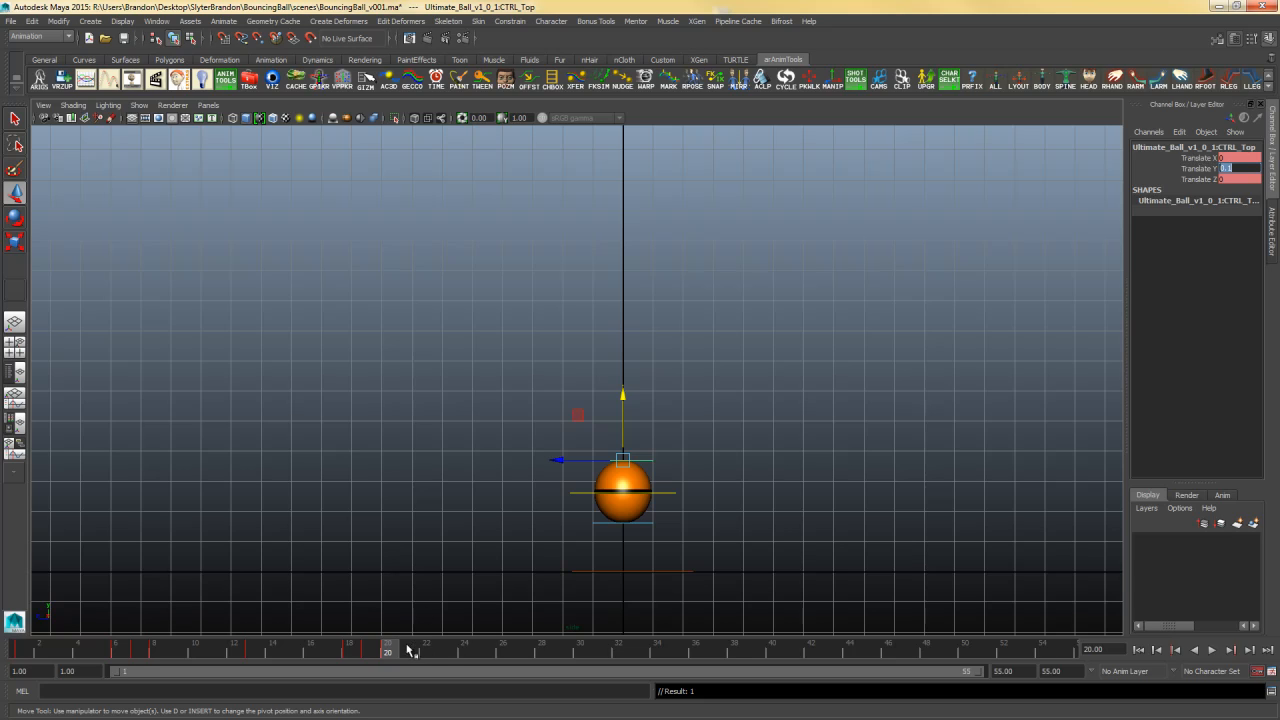
Restore the ball's round shape at frame 24 by setting the top control's Translate Y to 0
drag(408, 650, 471, 654)
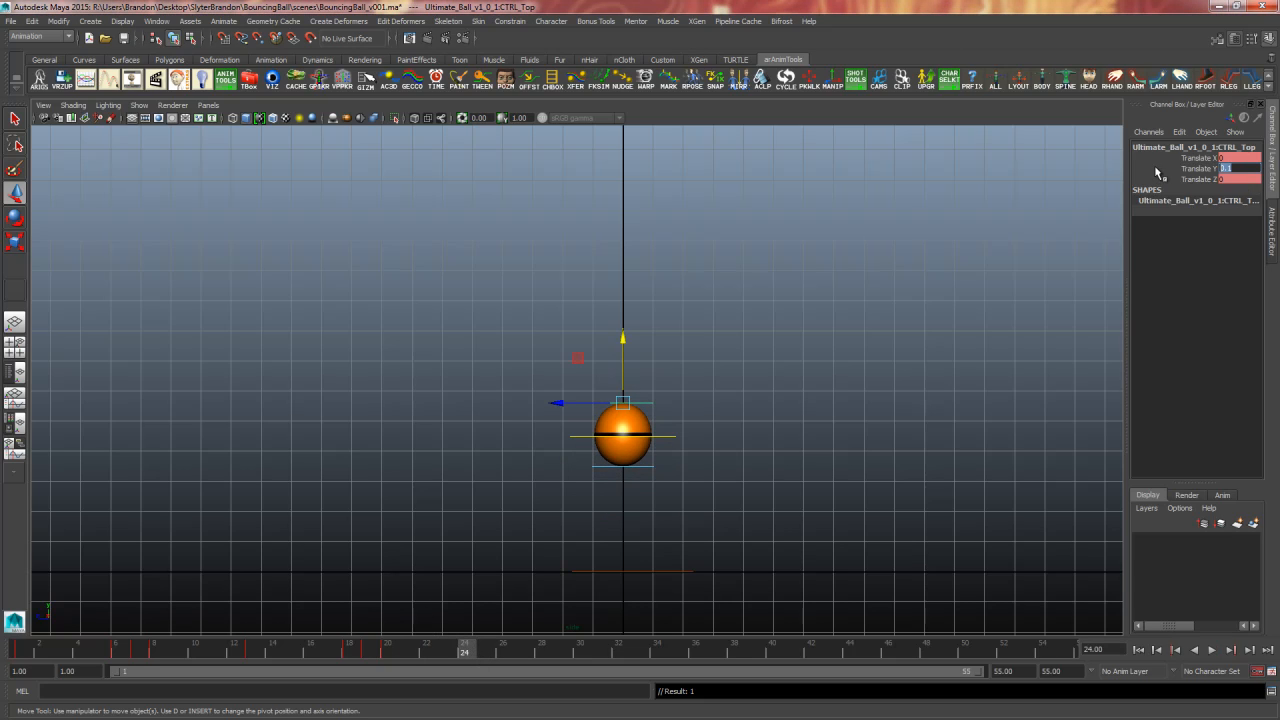
text(0)
key(Return)
Stretch the ball at frame 28 before its third impact, setting the top control's Translate Y to 0.1
drag(490, 651, 551, 651)
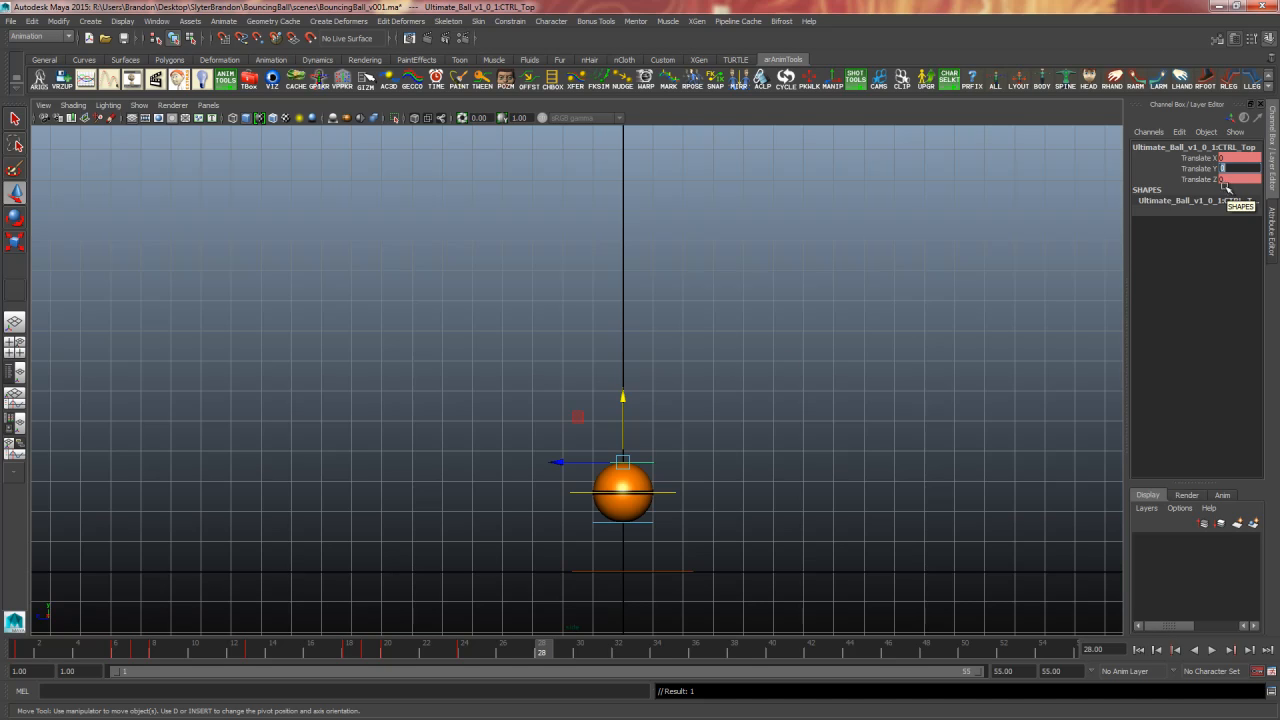
drag(474, 651, 348, 652)
key(alt+v)
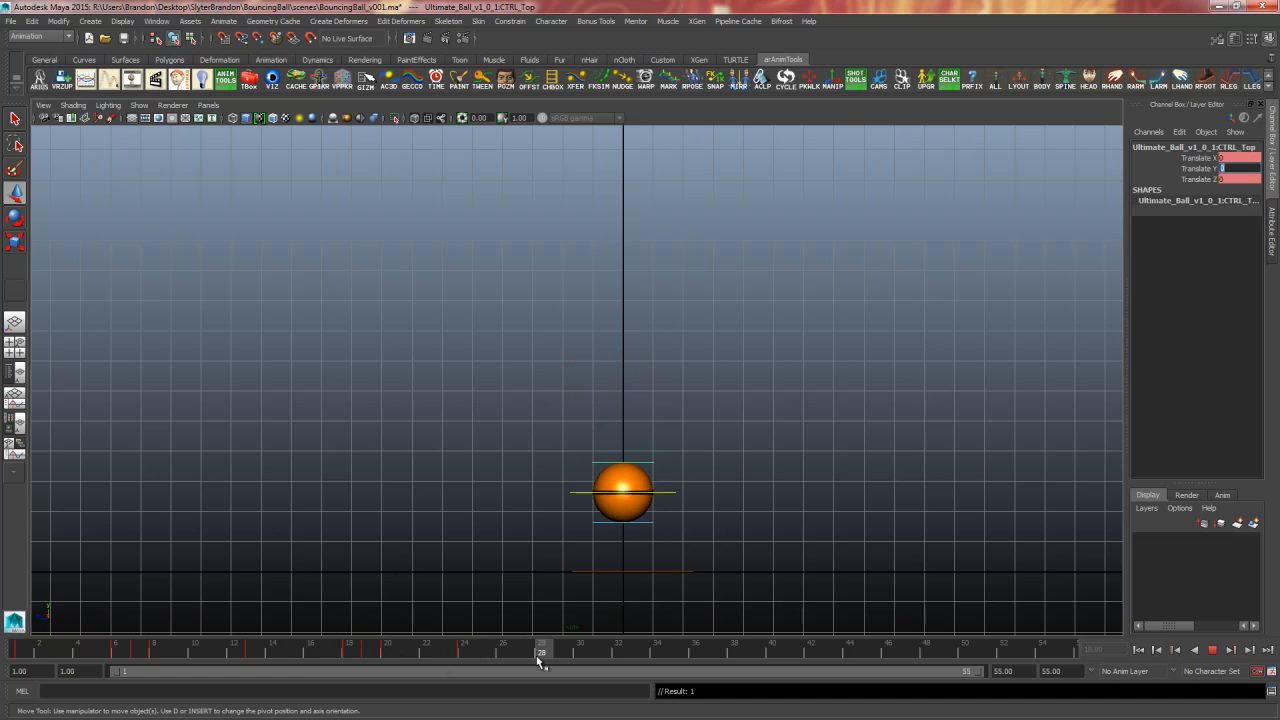
key(alt+v)
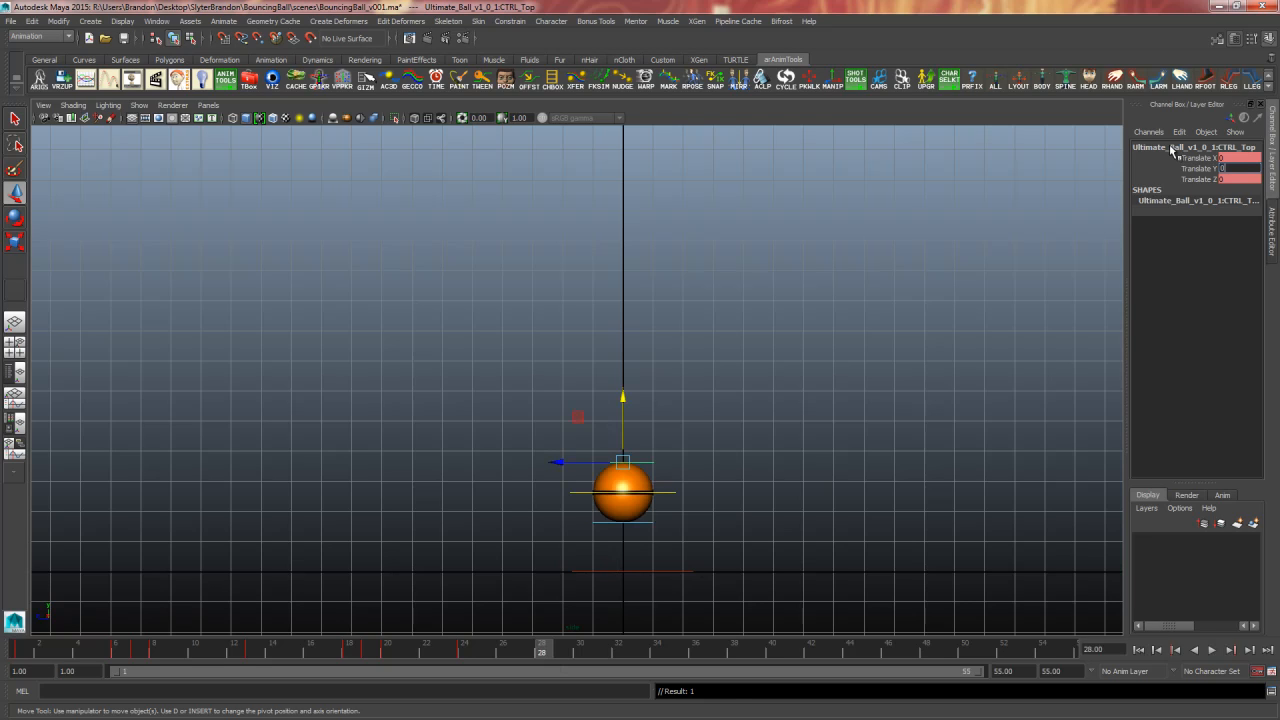
text(.1)
key(Return)
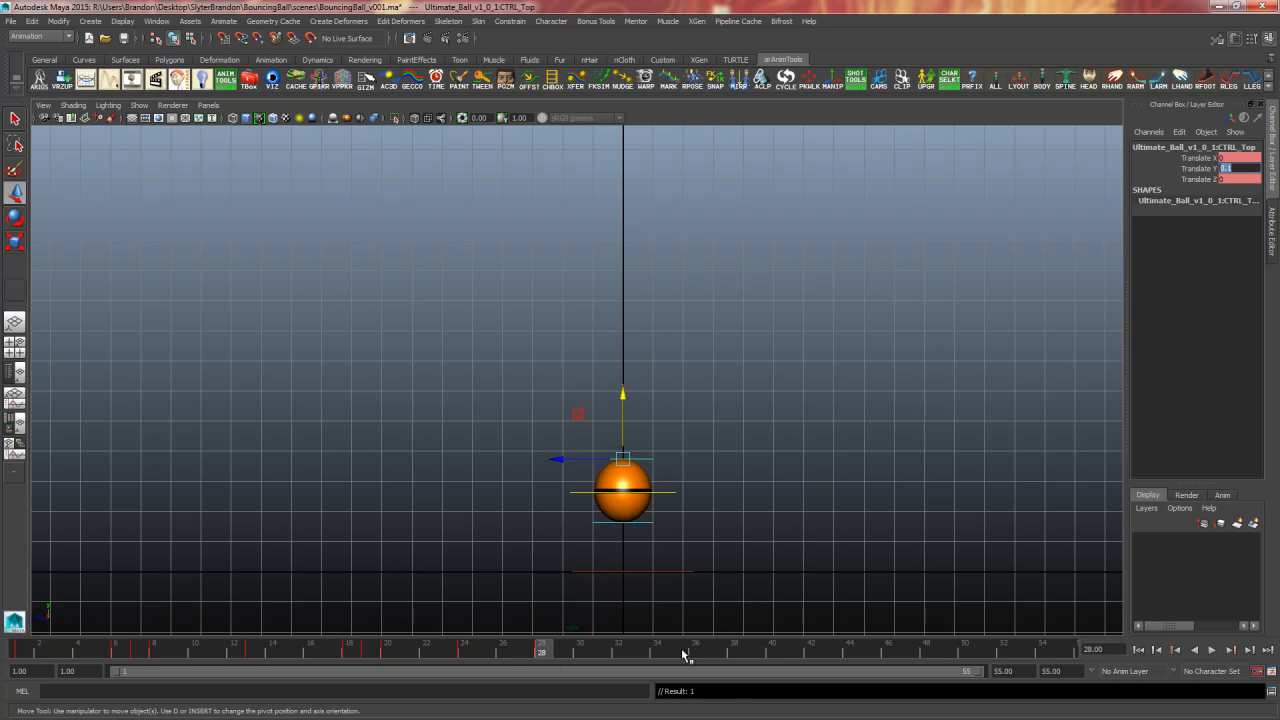
Squash the ball on its third impact at frame 29, setting the top control's Translate Y to -0.1
click(562, 652)
text(-0.1)
key(Return)
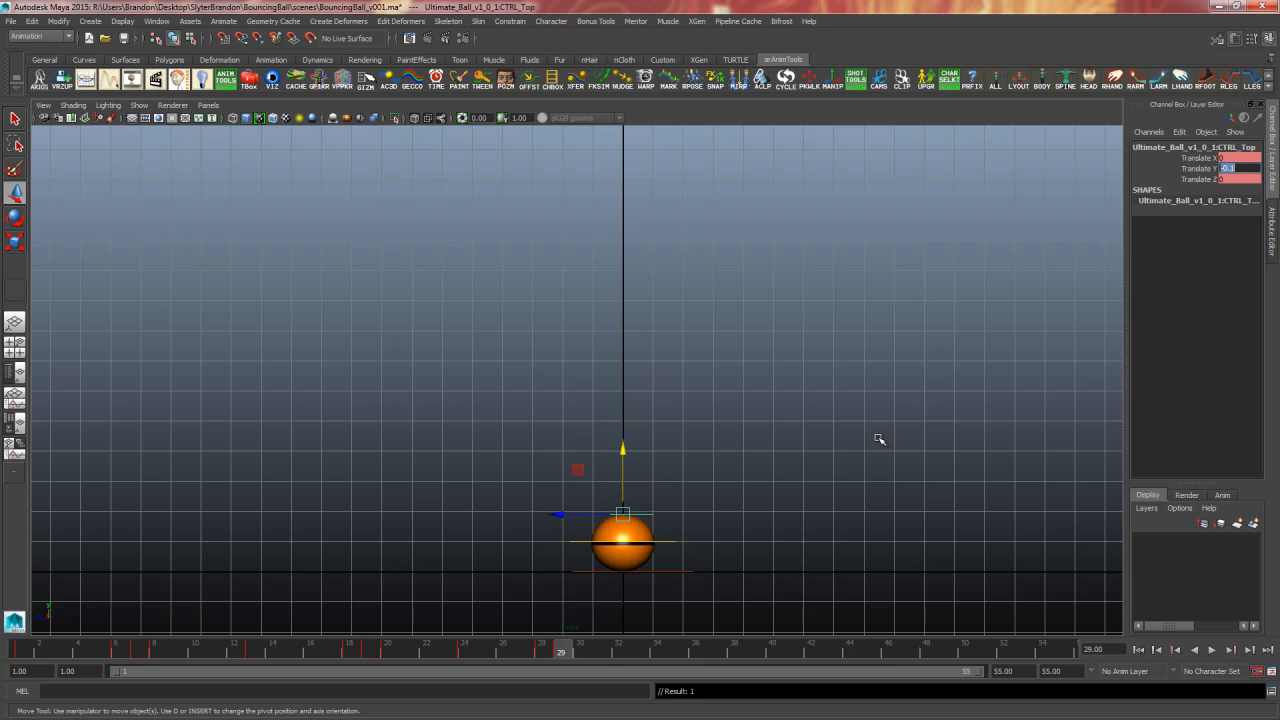
Stretch the ball at frame 30 as it leaves the ground, setting the top control's Translate Y to 0.075
click(581, 650)
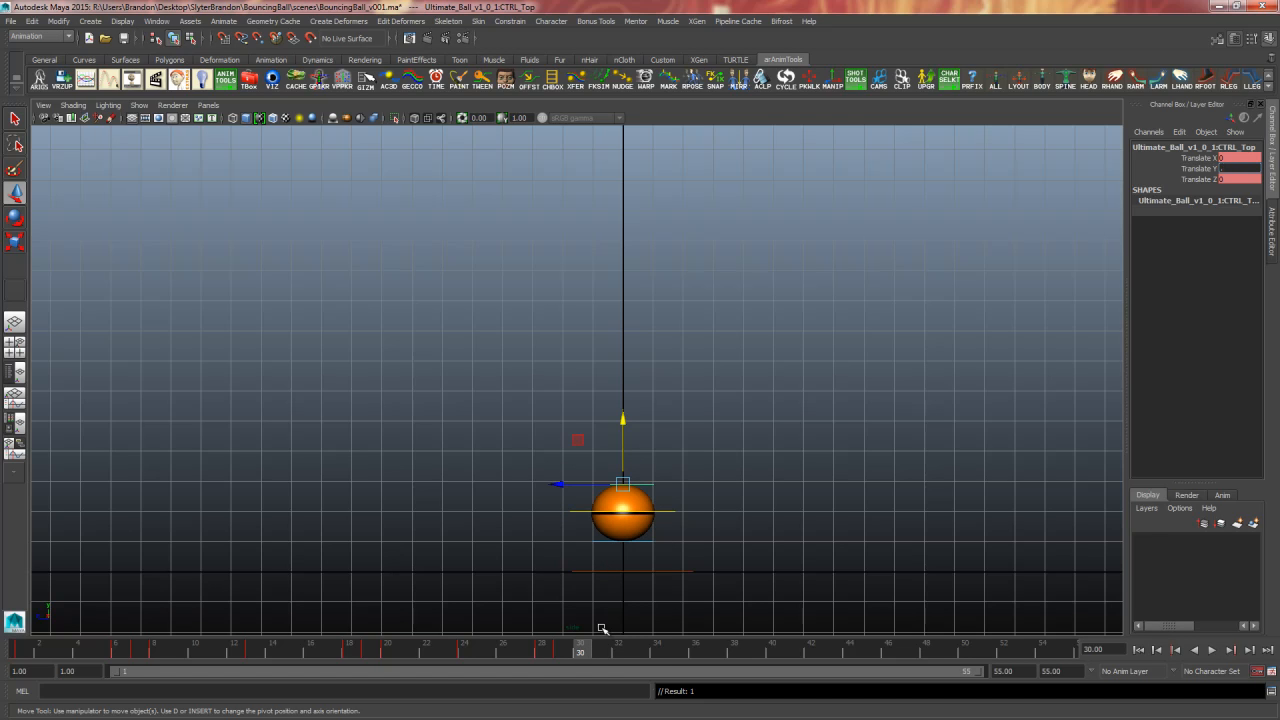
text(.75)
key(Return)
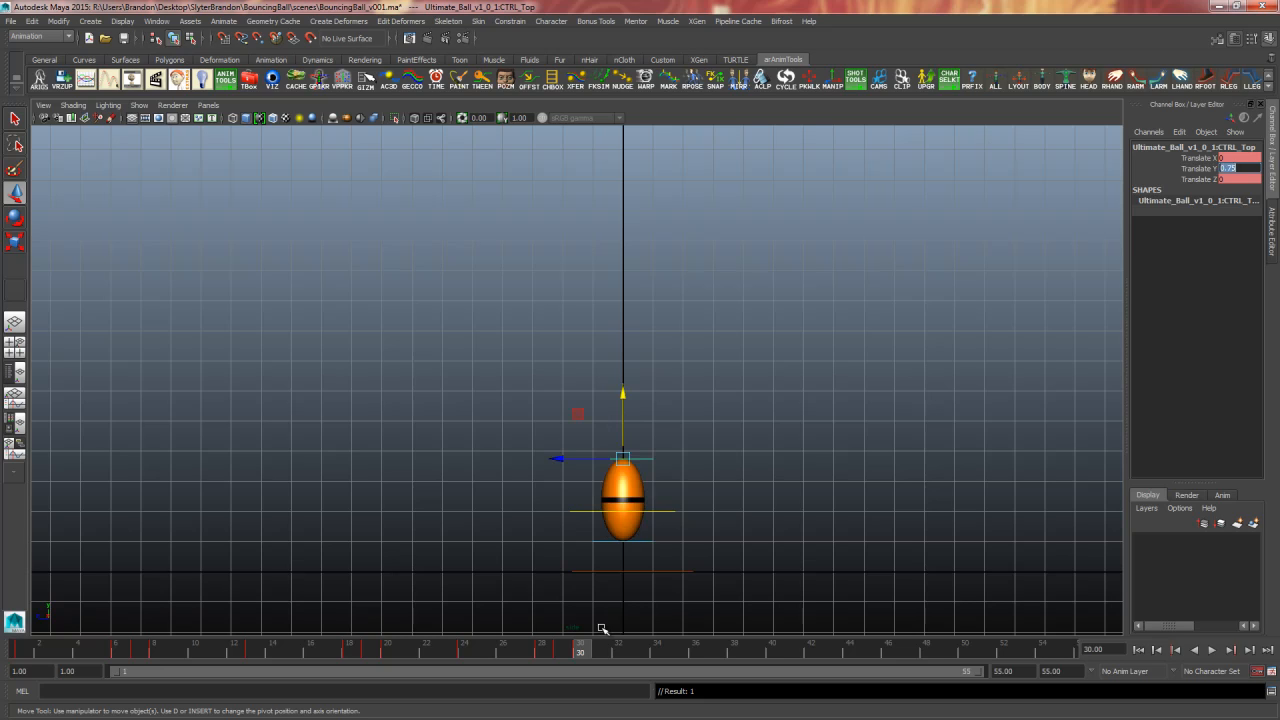
text(.075)
key(Return)
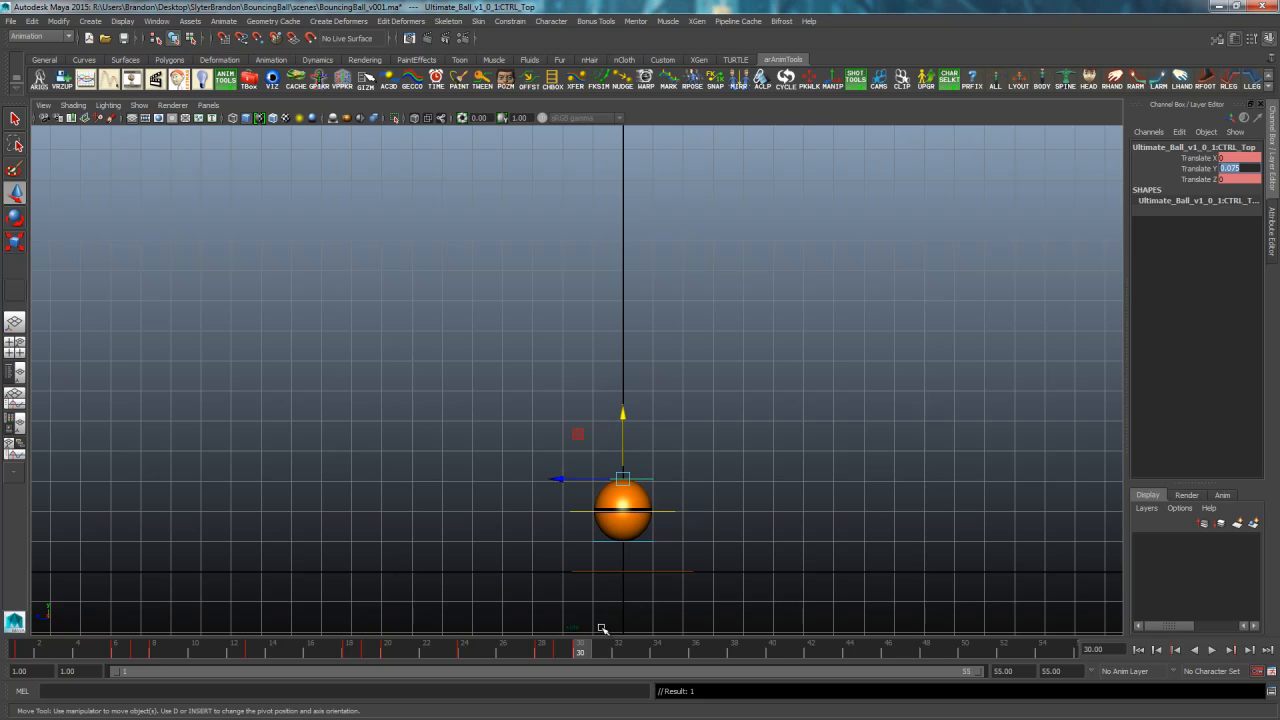
Restore the ball's round shape at frame 33 by setting the top control's Translate Y to 0
drag(649, 648, 643, 653)
text(0)
key(Return)
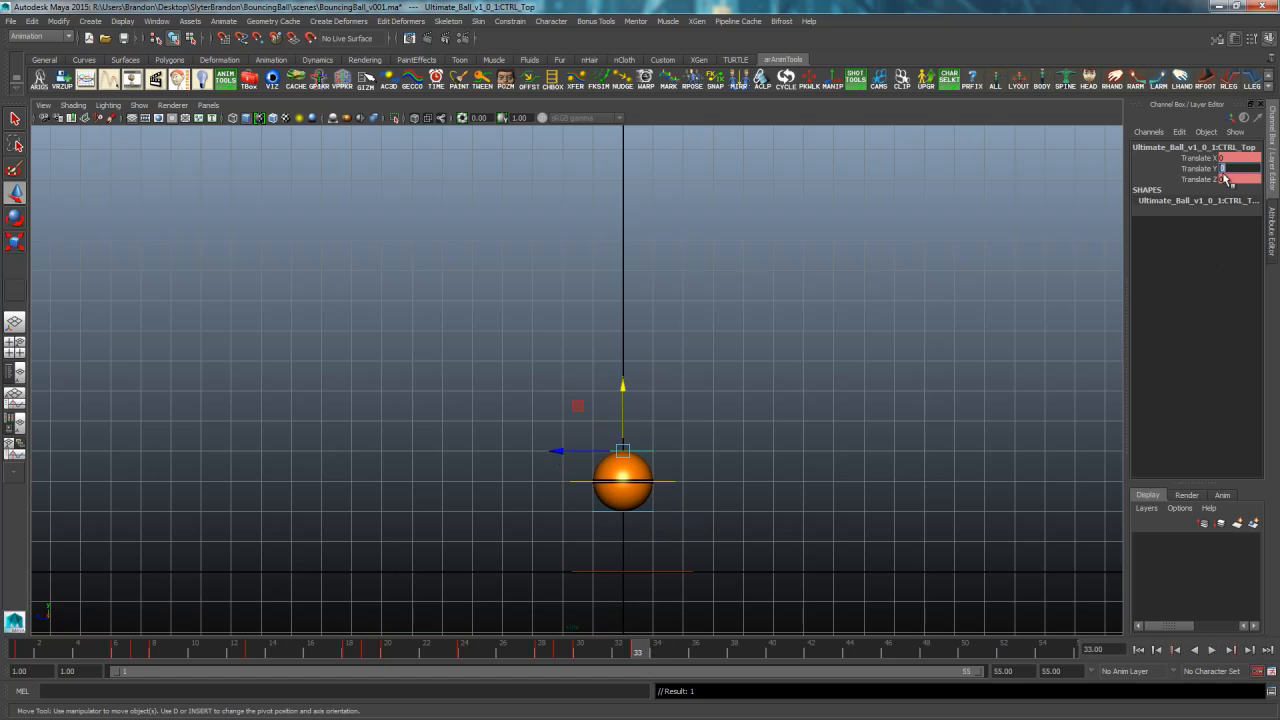
Stretch the ball at frame 36 and squash it at frame 37, setting the top control's Translate Y to 0.05 and -0.05
mouse_move(667, 643)
mouse_down()
mouse_move(714, 647)
mouse_move(700, 654)
mouse_up()
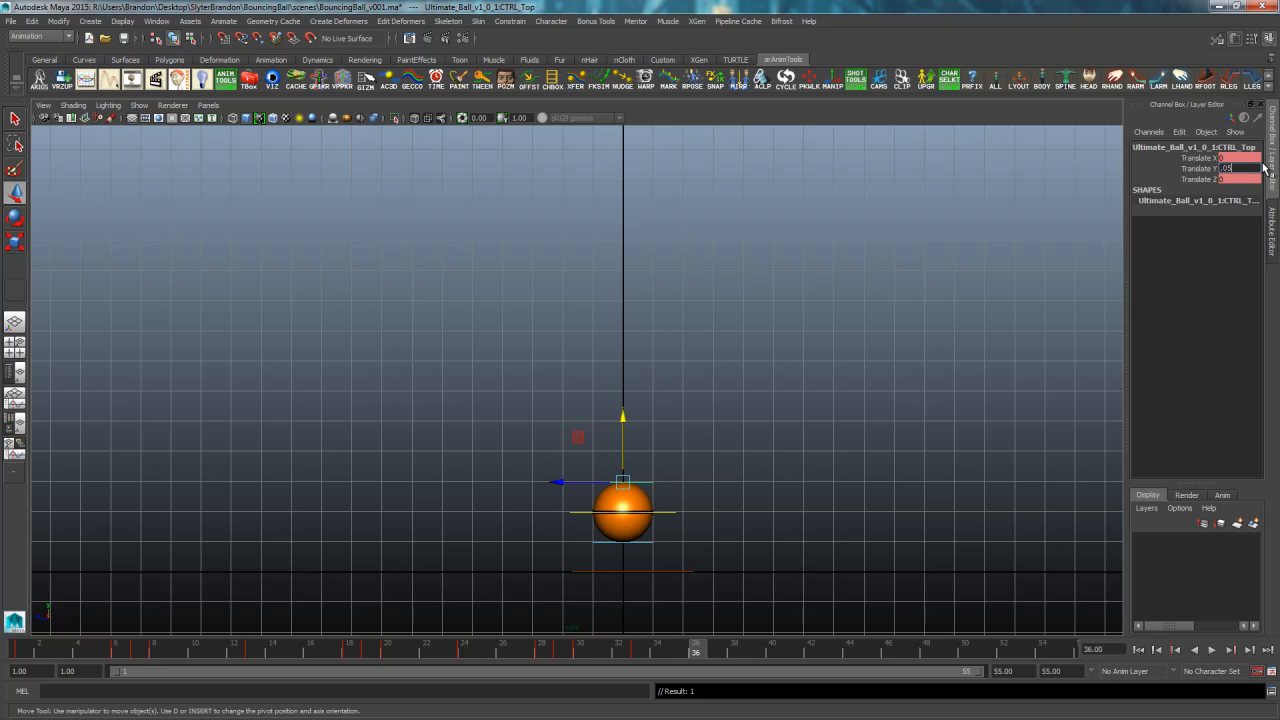
key(Return)
click(717, 649)
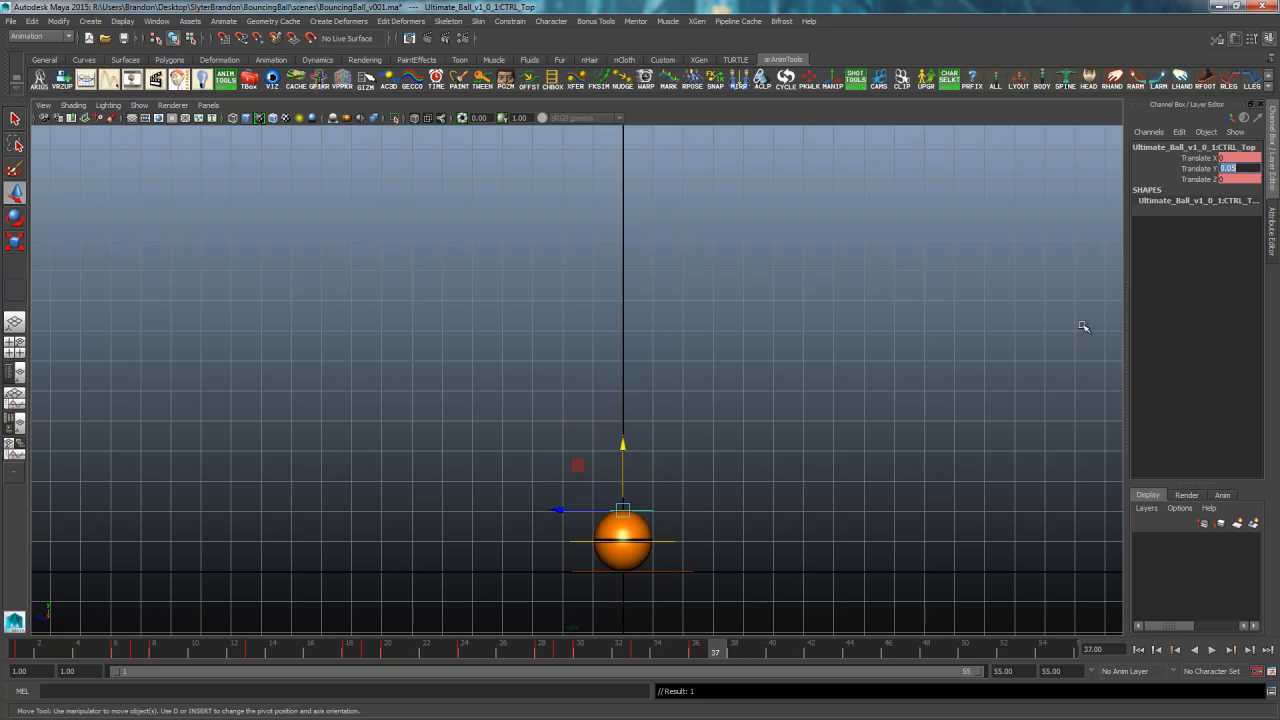
text(-0.05)
key(Return)
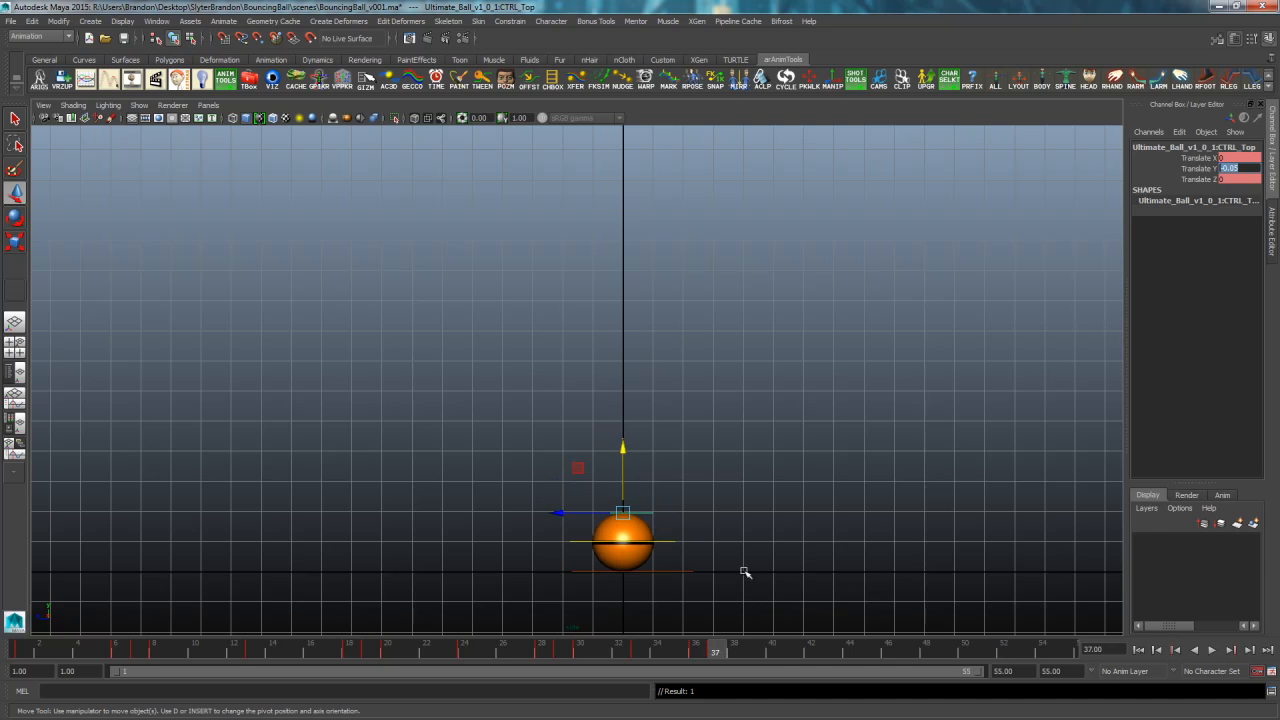
Set the top control's Translate Y to 0.02 at frame 38, and return it to 0 after the fourth bounce
click(737, 651)
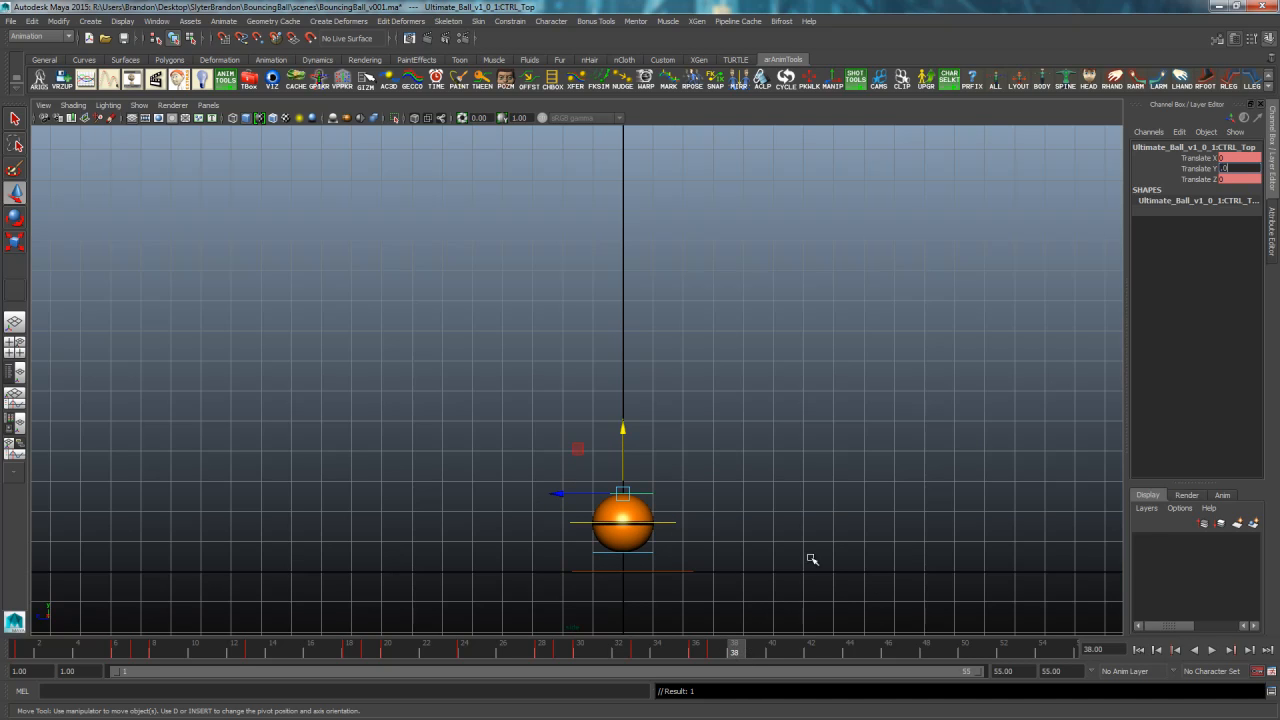
key(Return)
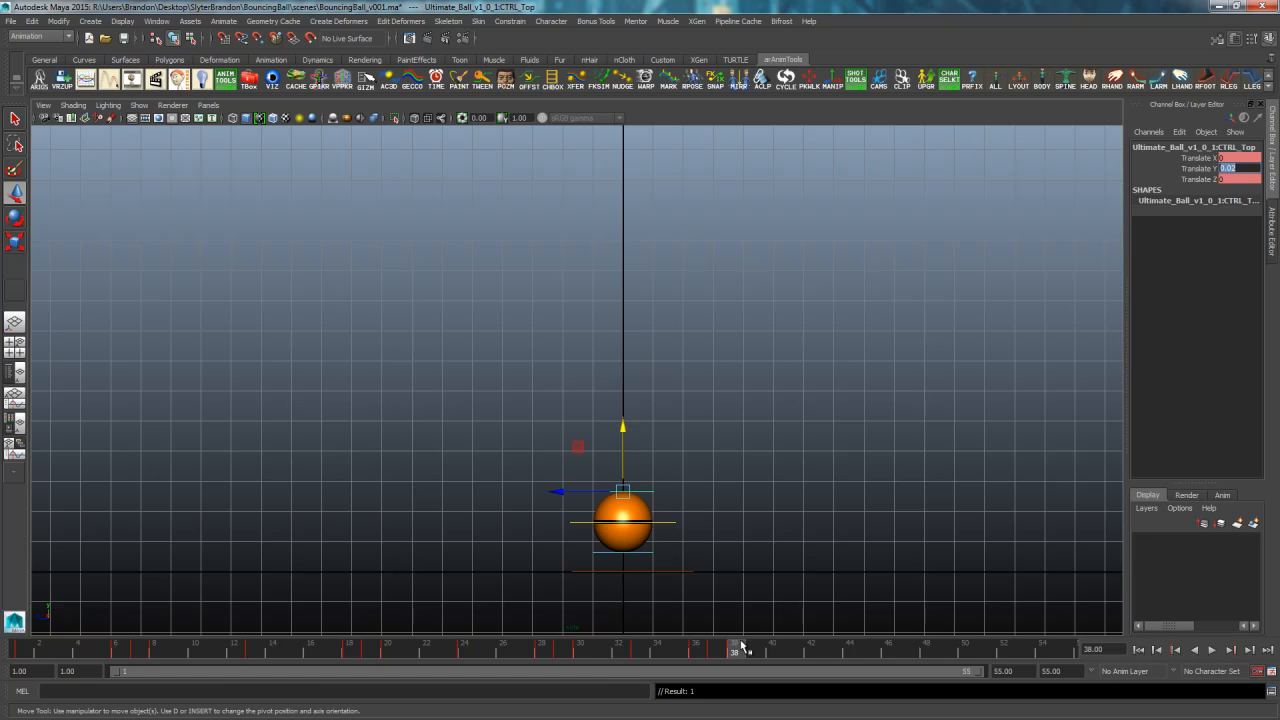
drag(742, 647, 850, 650)
text(0)
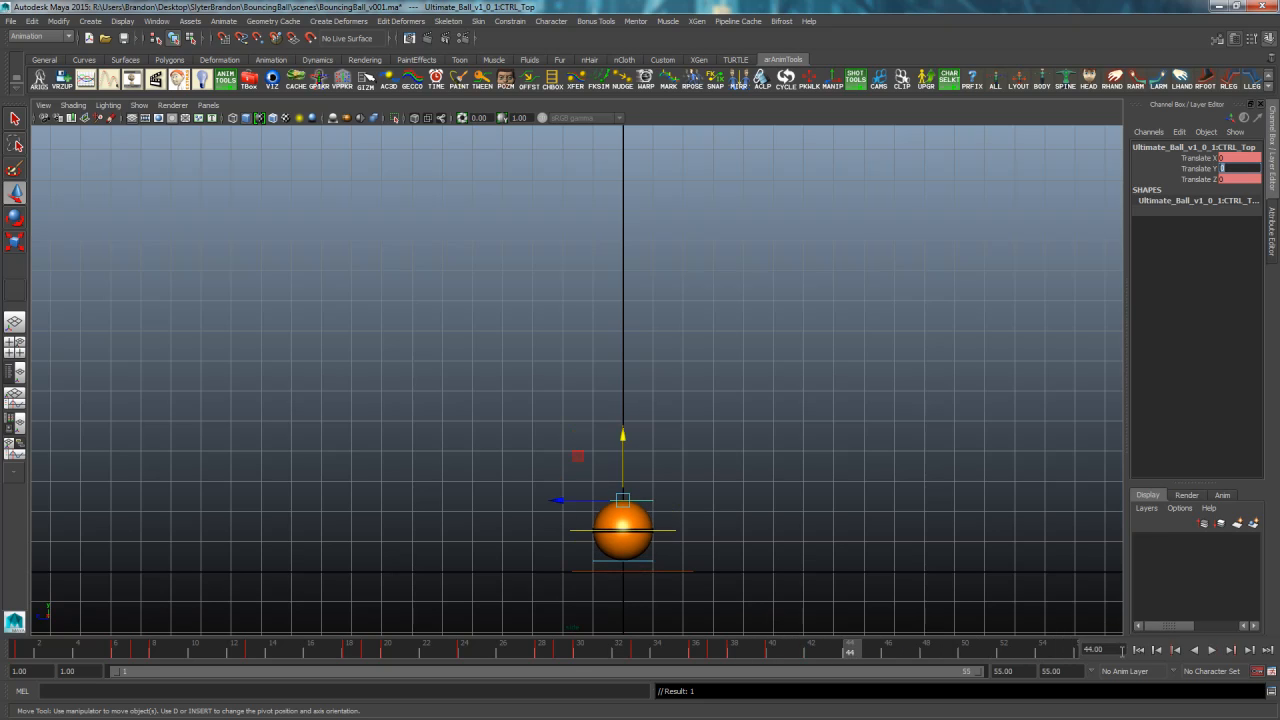
Return to frame 1, deselect the ball's control and make a playblast of the animation
key(alt+shift+v)
click(847, 521)
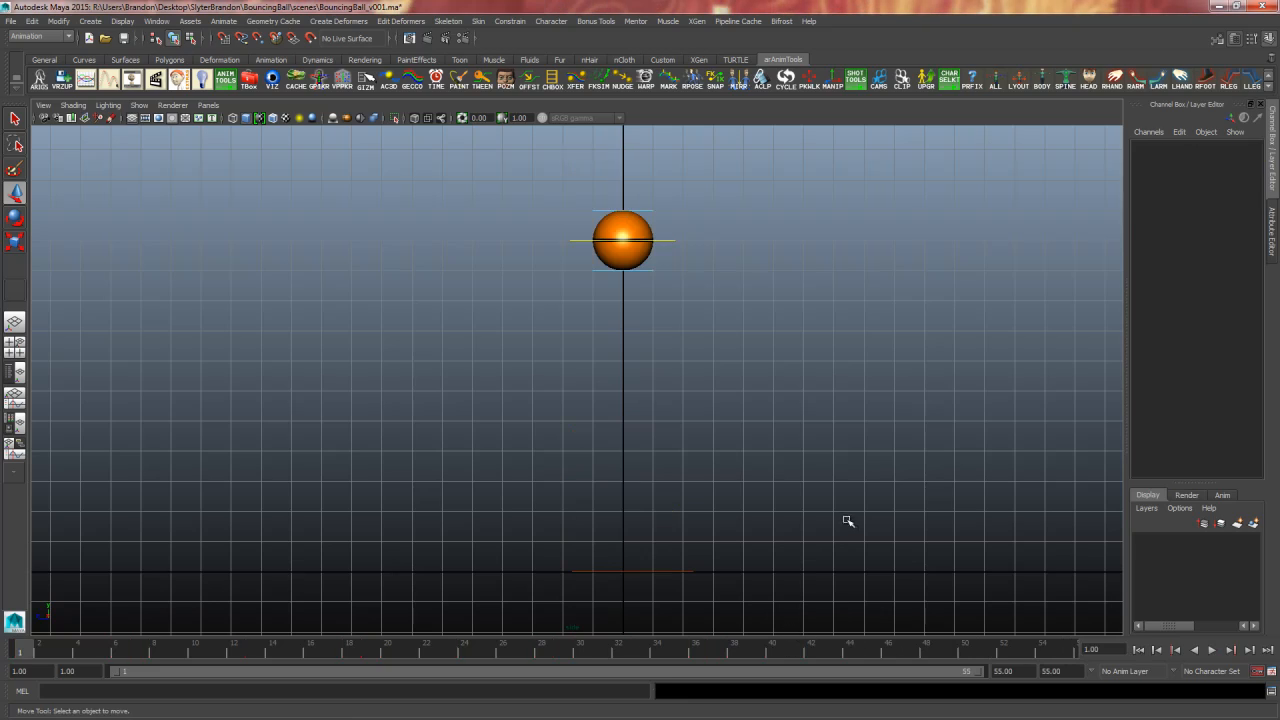
right_click(812, 651)
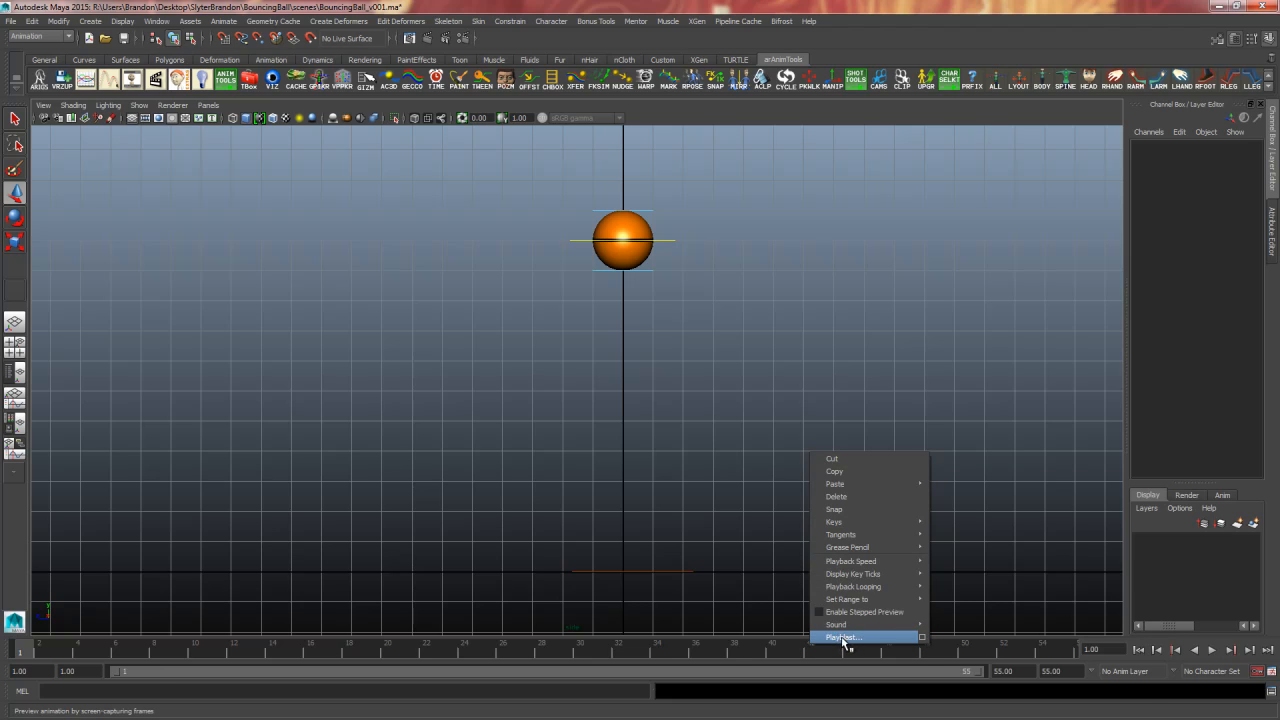
click(845, 638)
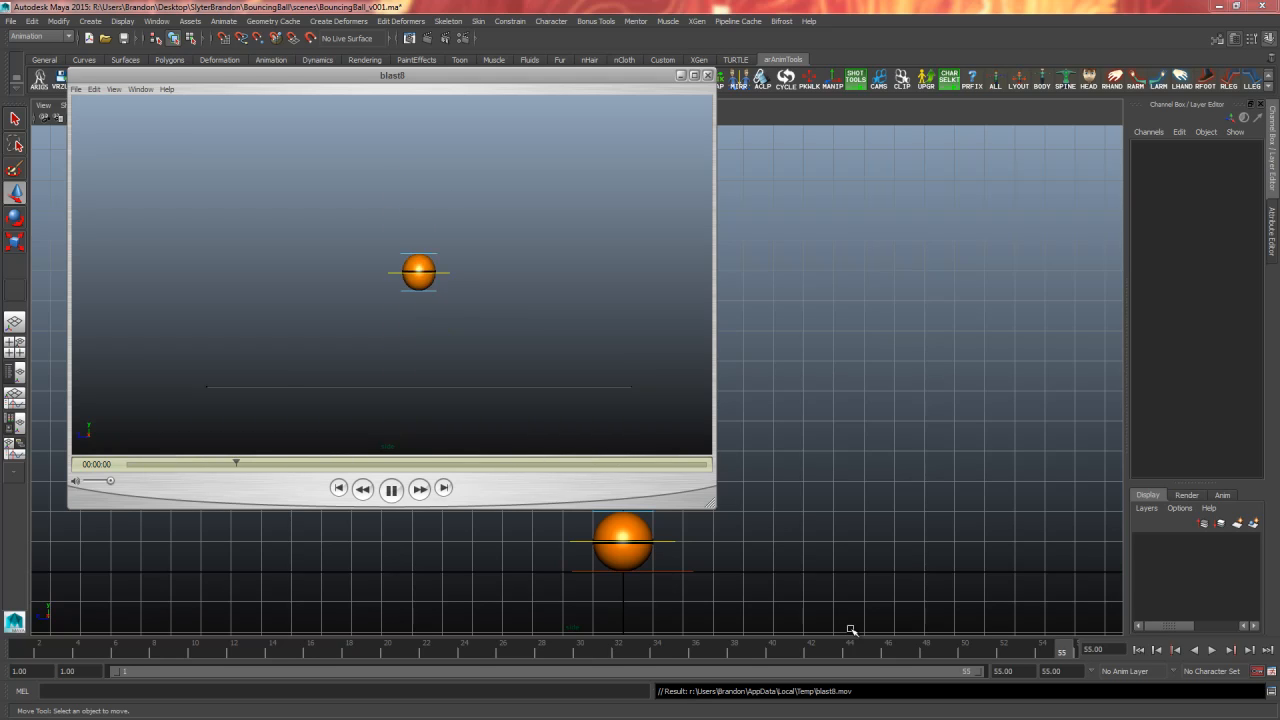
Review the squash and stretch of the first bounce in the playblast frame by frame, play it through and close it
key(space)
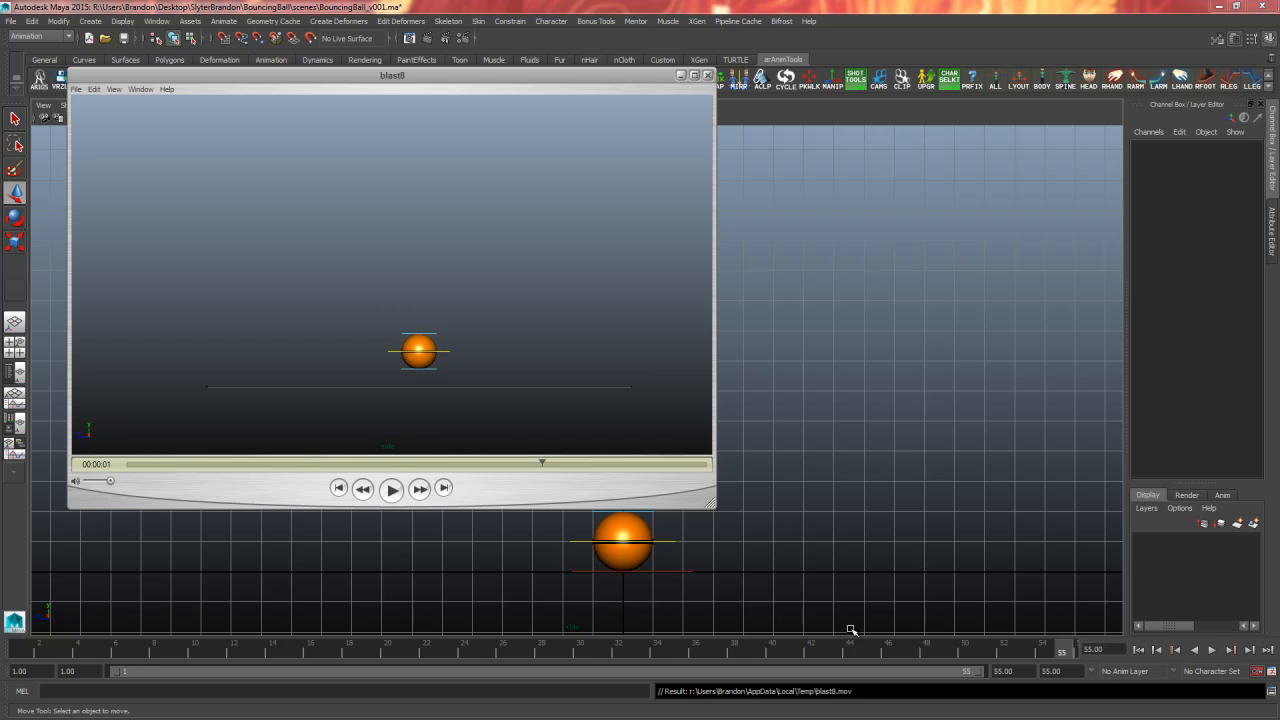
drag(150, 466, 187, 468)
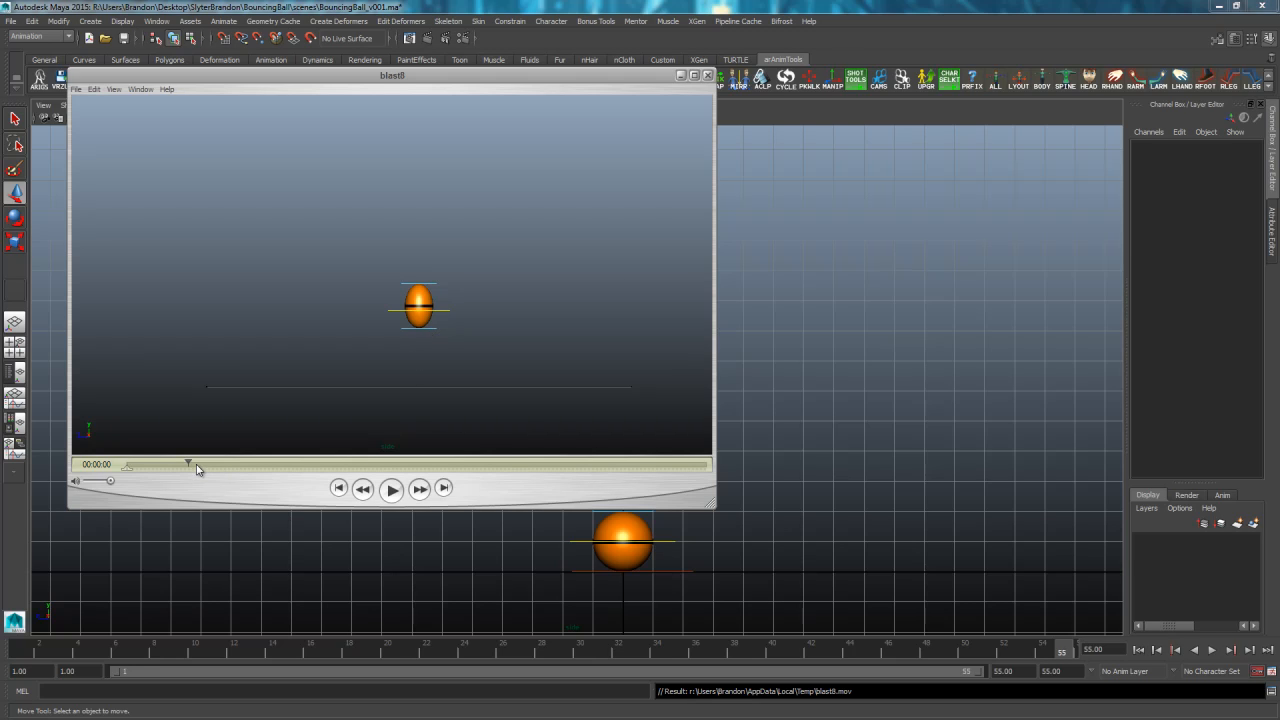
mouse_move(197, 469)
mouse_down()
mouse_move(218, 475)
mouse_move(174, 474)
mouse_up()
key(space)
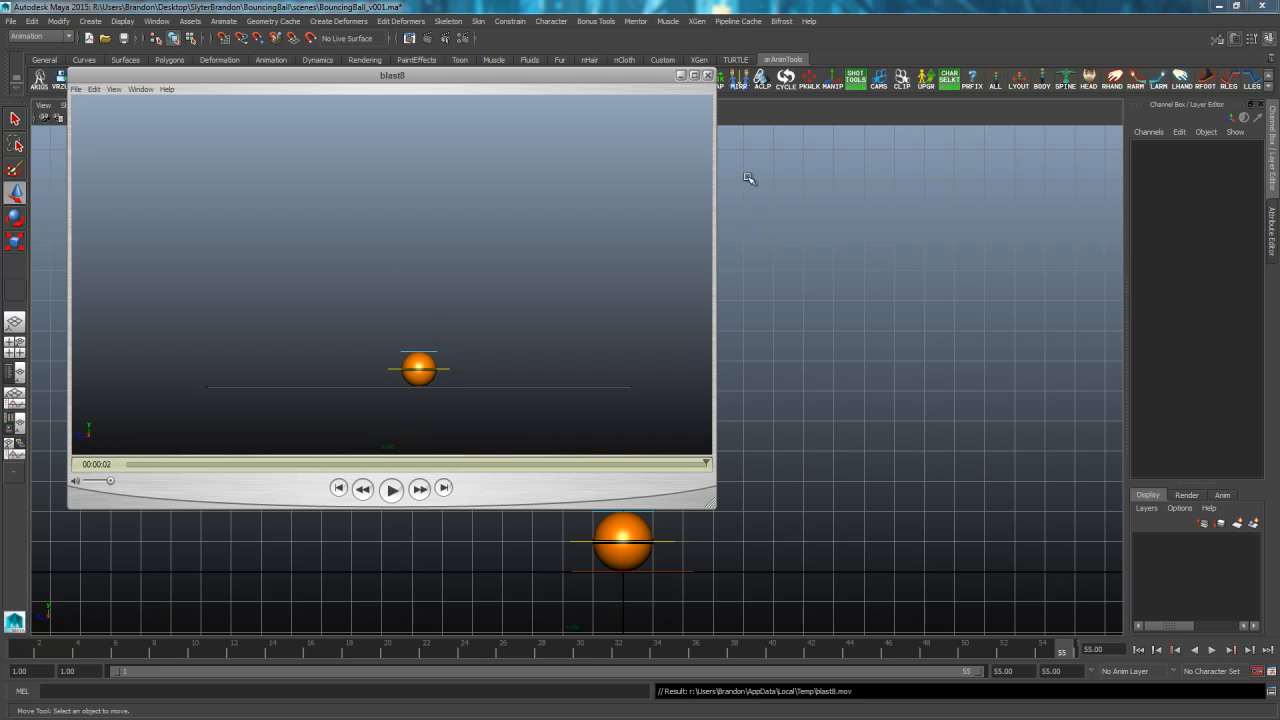
click(707, 75)
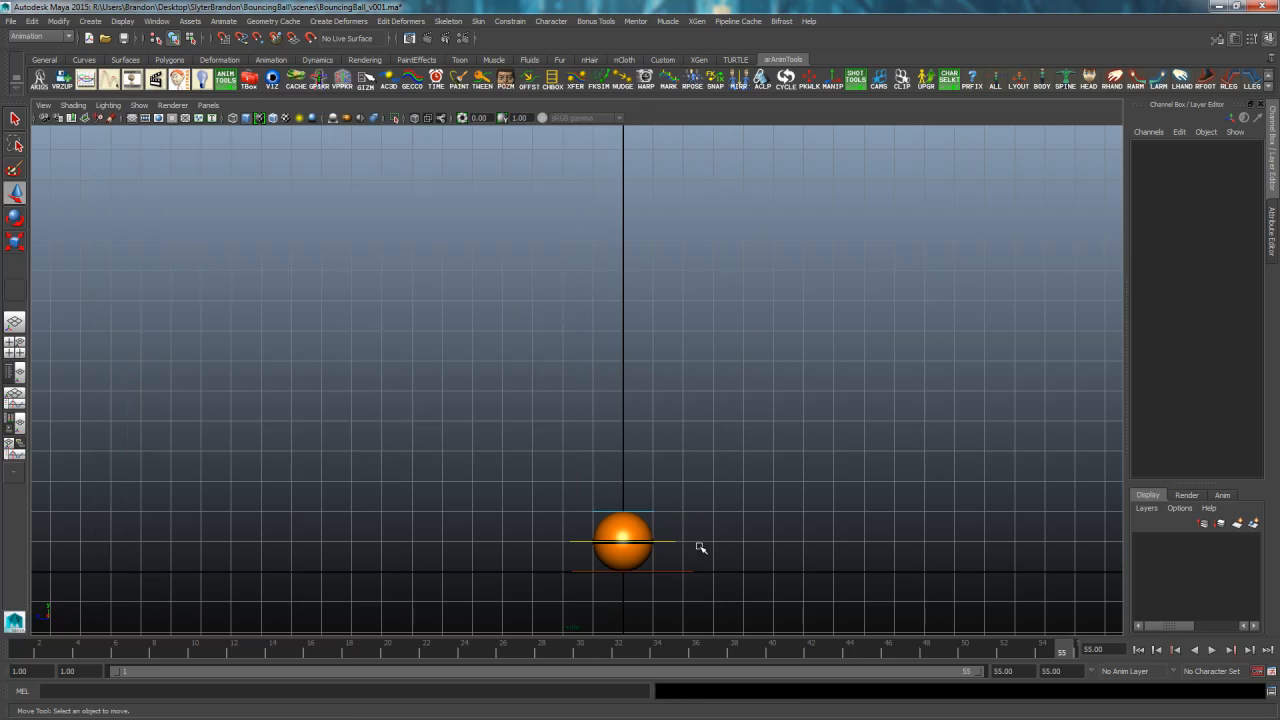
Play the bounce in the viewport with the main control selected, then return to frame 1 and clear the selection
click(675, 574)
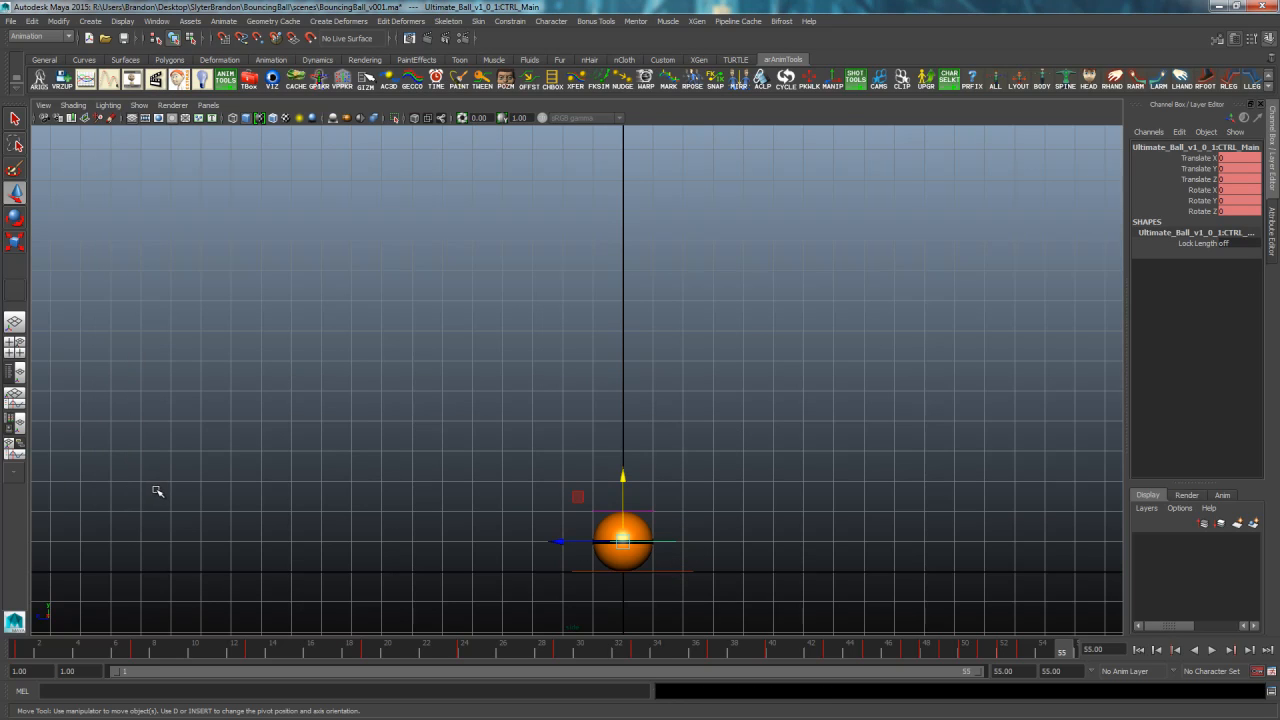
key(alt+v)
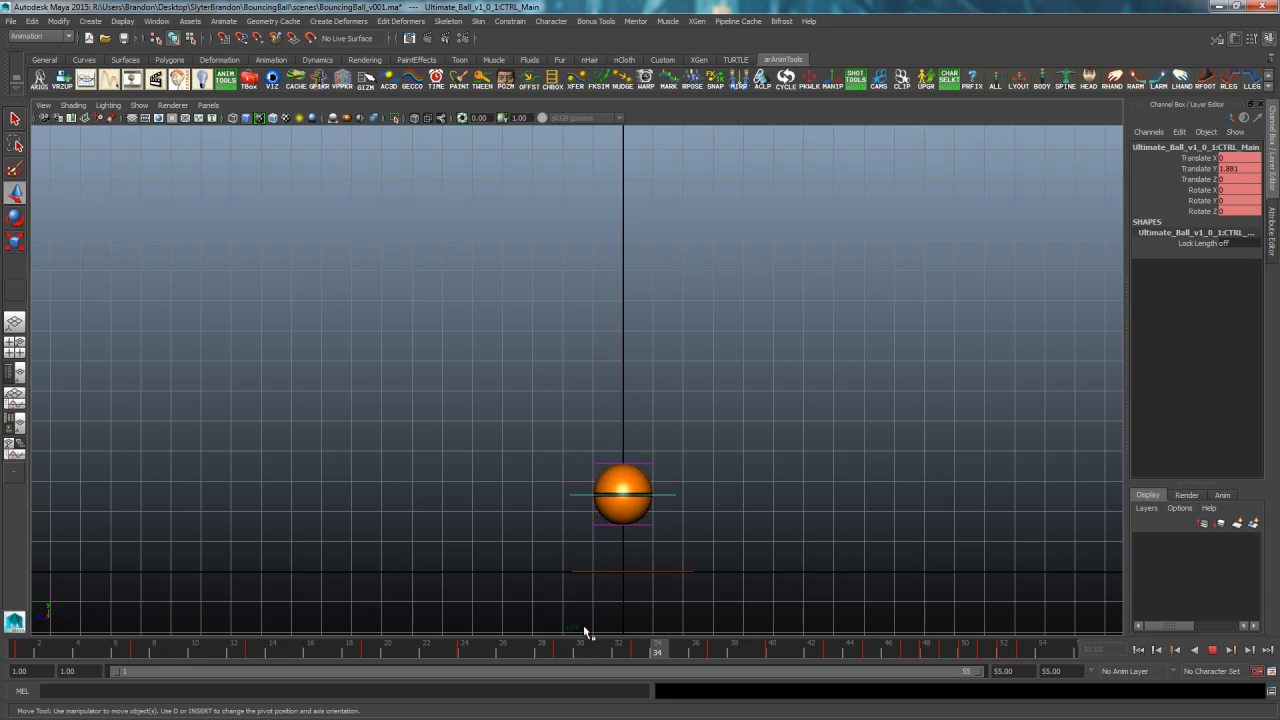
key(alt+v)
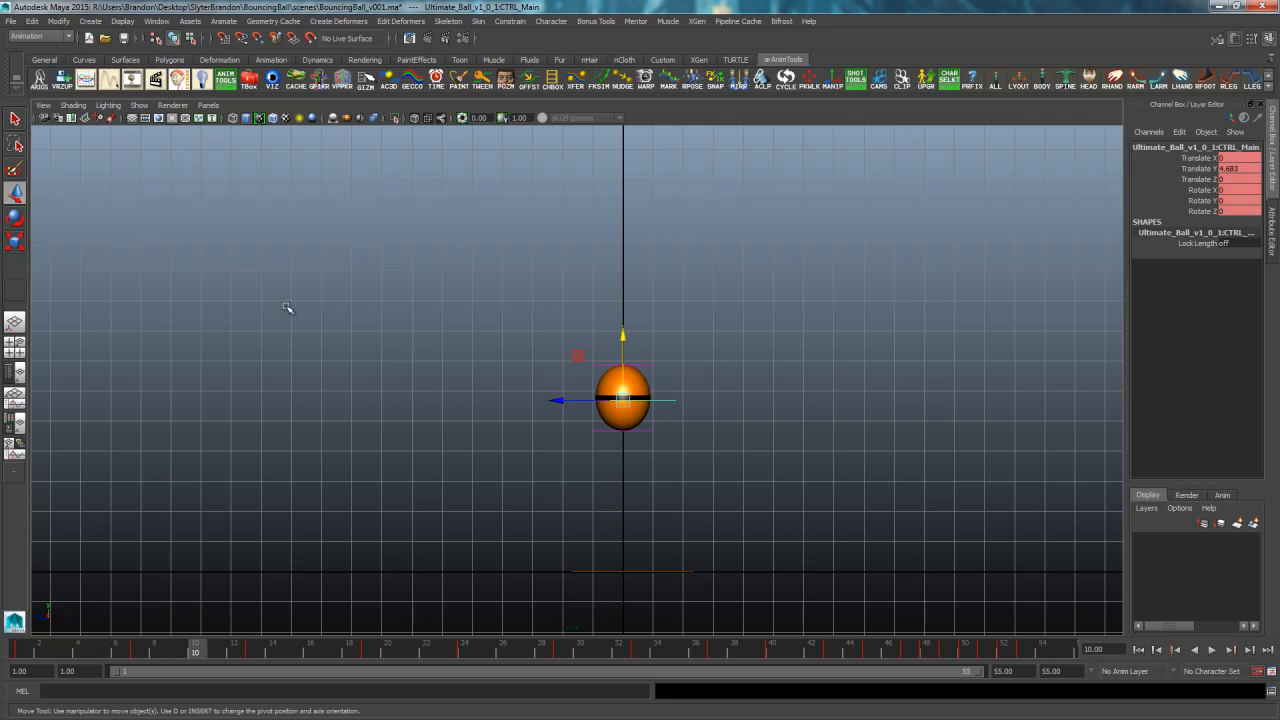
click(1138, 650)
click(686, 247)
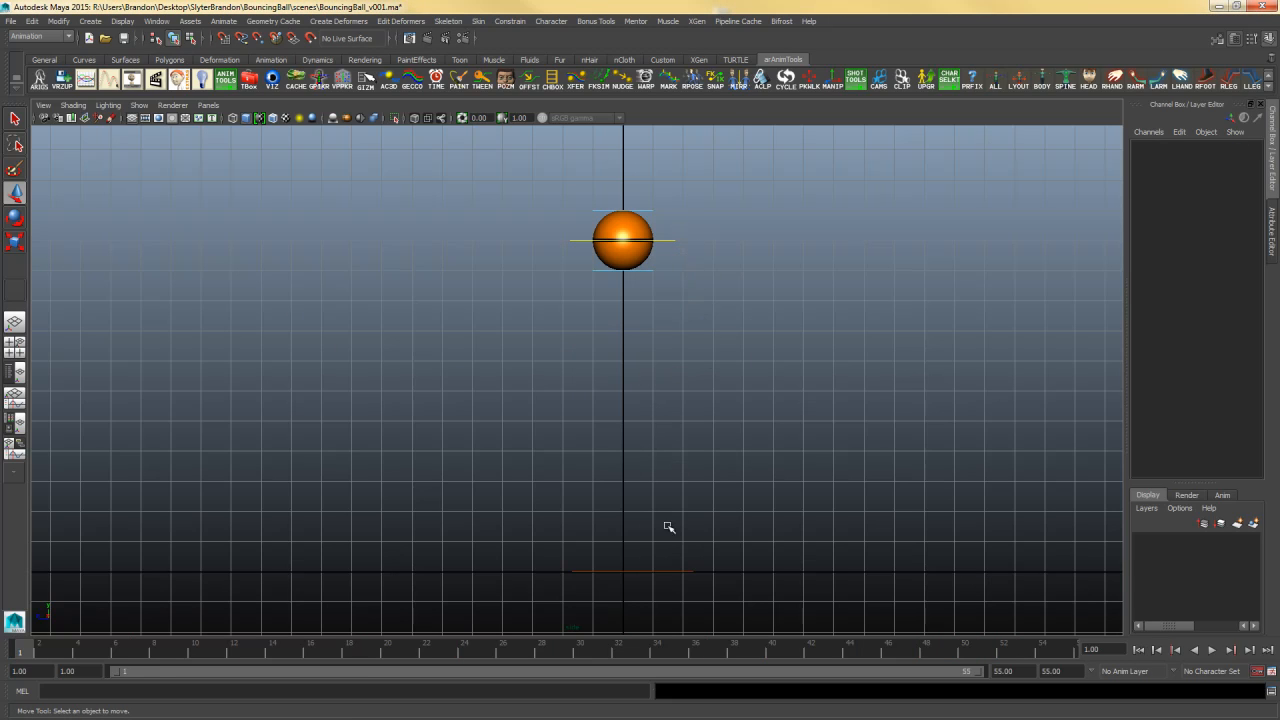
Select the ball rig's root control and move the whole ball along Z to about 18.4
drag(671, 580, 669, 610)
click(716, 556)
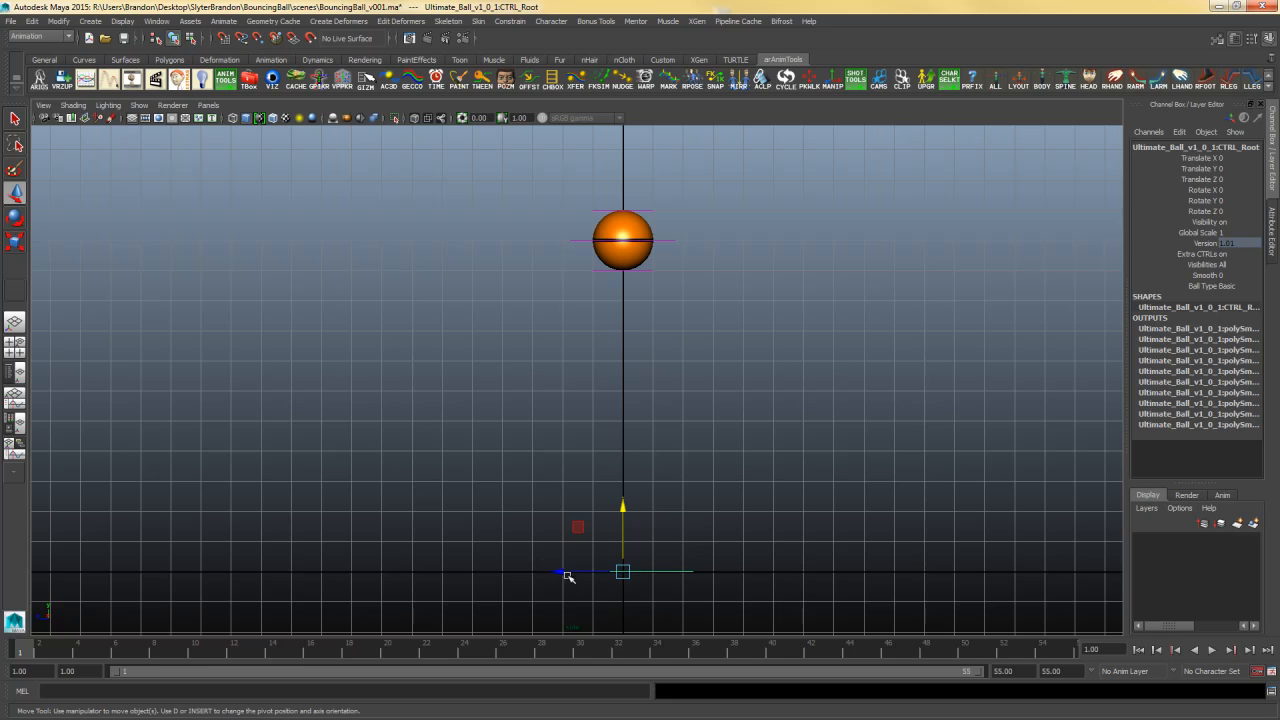
drag(566, 577, 44, 566)
Move the ball's root control to about 20 units along Z, keep its Translate Y at 0, and clear the selection
alt+right_drag(621, 503, 565, 494)
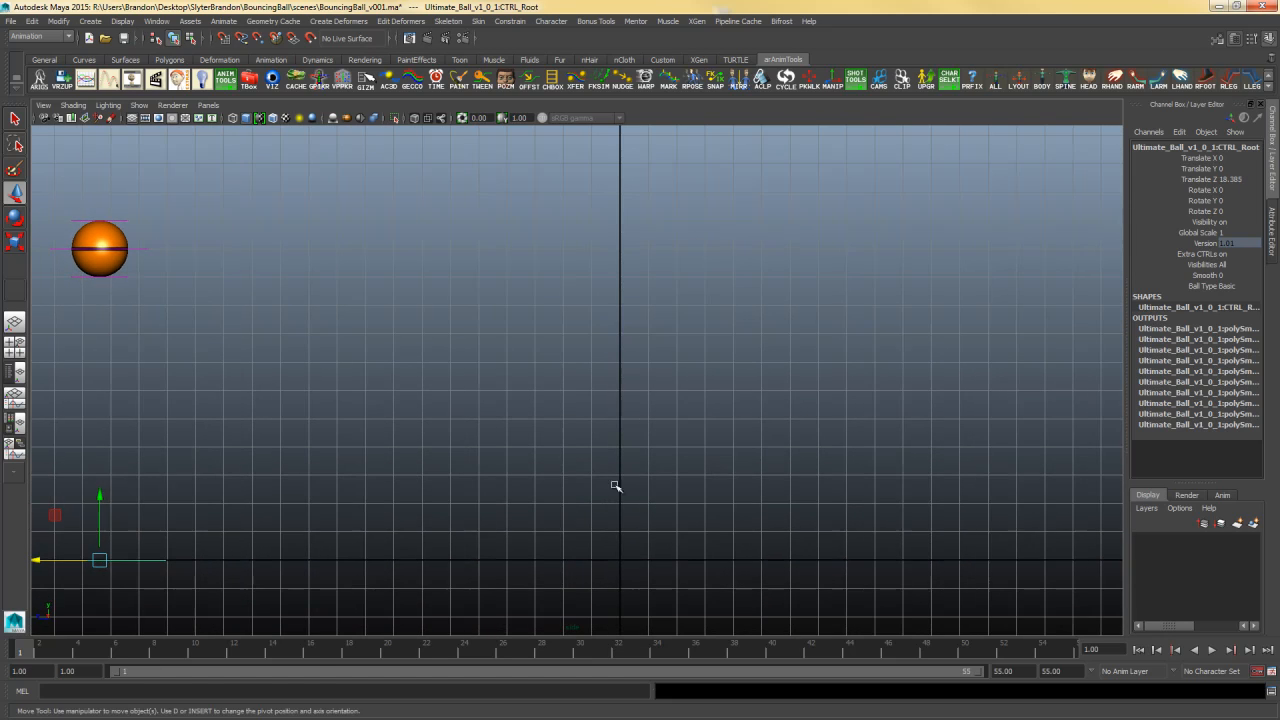
mouse_move(692, 439)
alt+middle_down()
mouse_move(709, 446)
mouse_move(701, 455)
alt+middle_up()
drag(1236, 169, 1237, 178)
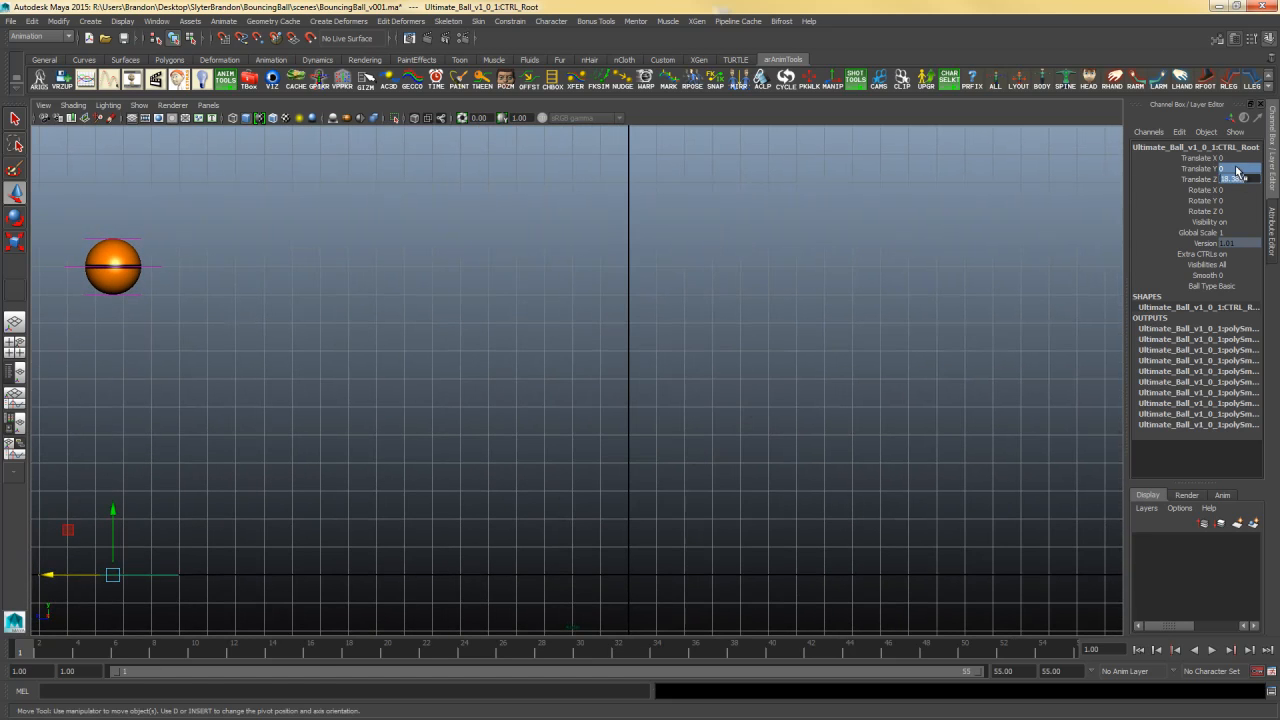
key(Return)
click(1236, 169)
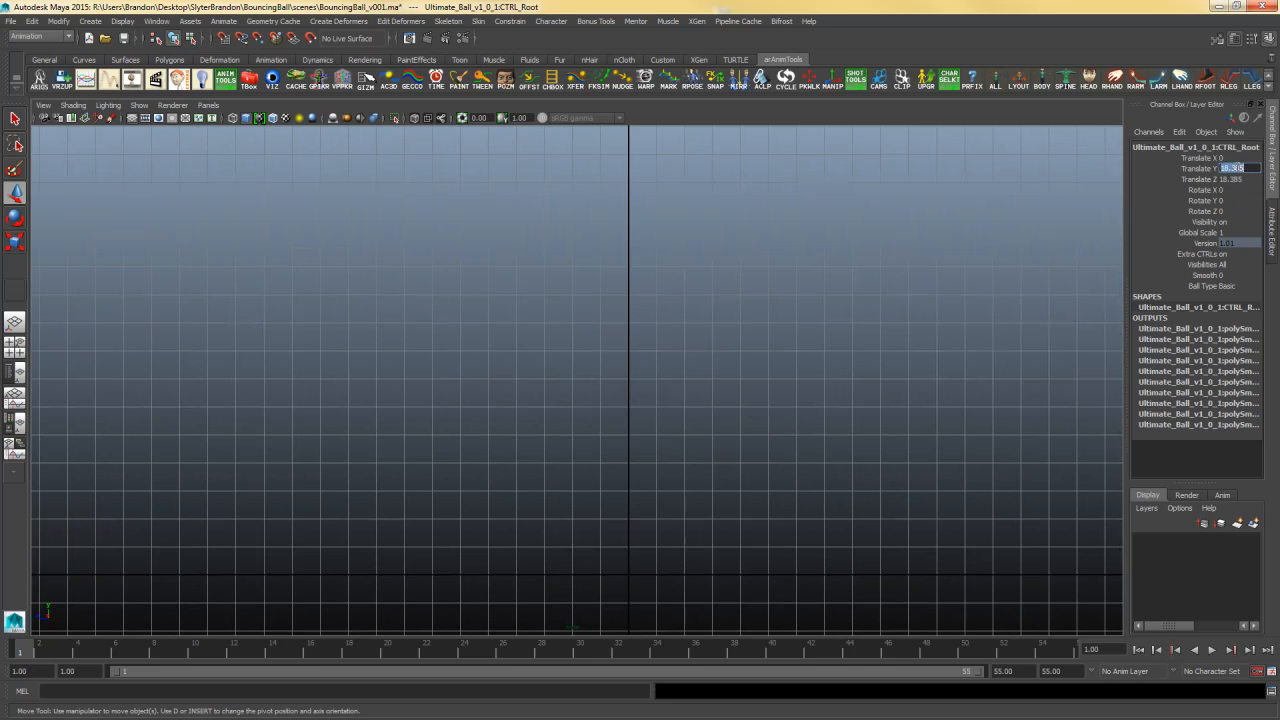
text(0)
key(Tab)
text(0)
key(Return)
click(180, 303)
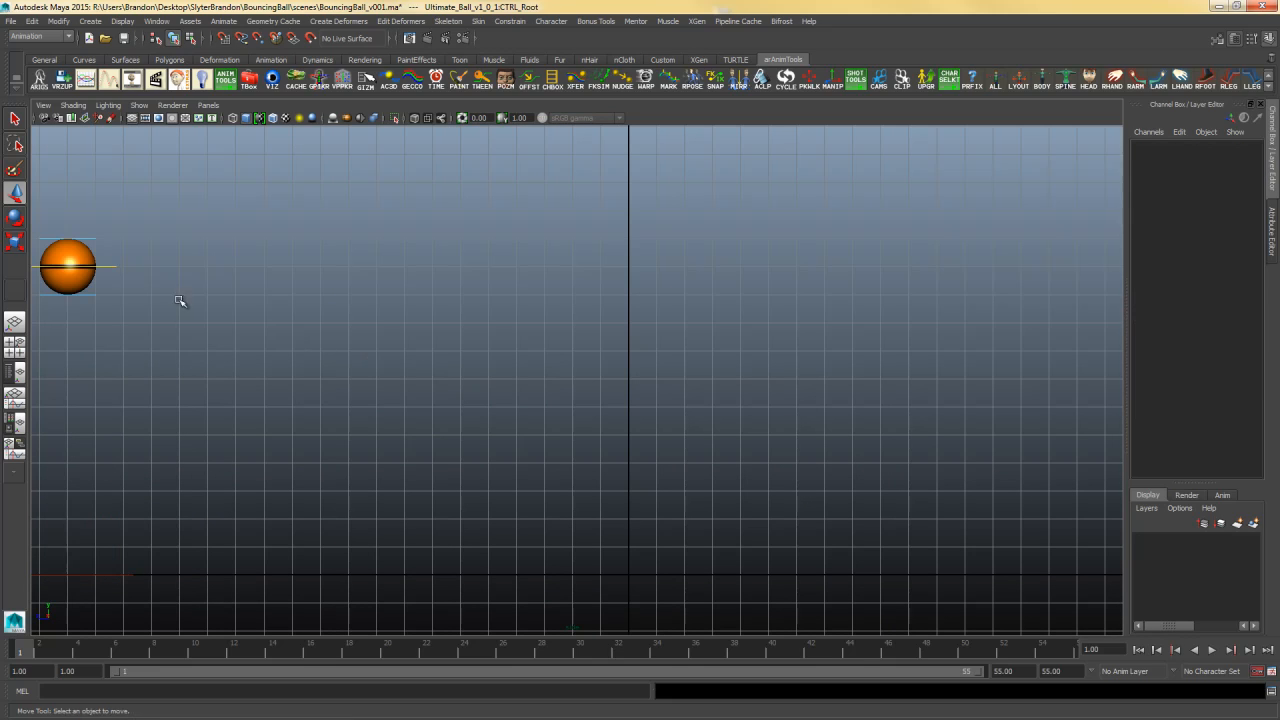
Select the ball's main control and, at frame 55, move it across the view along Z to about -36.2
click(125, 265)
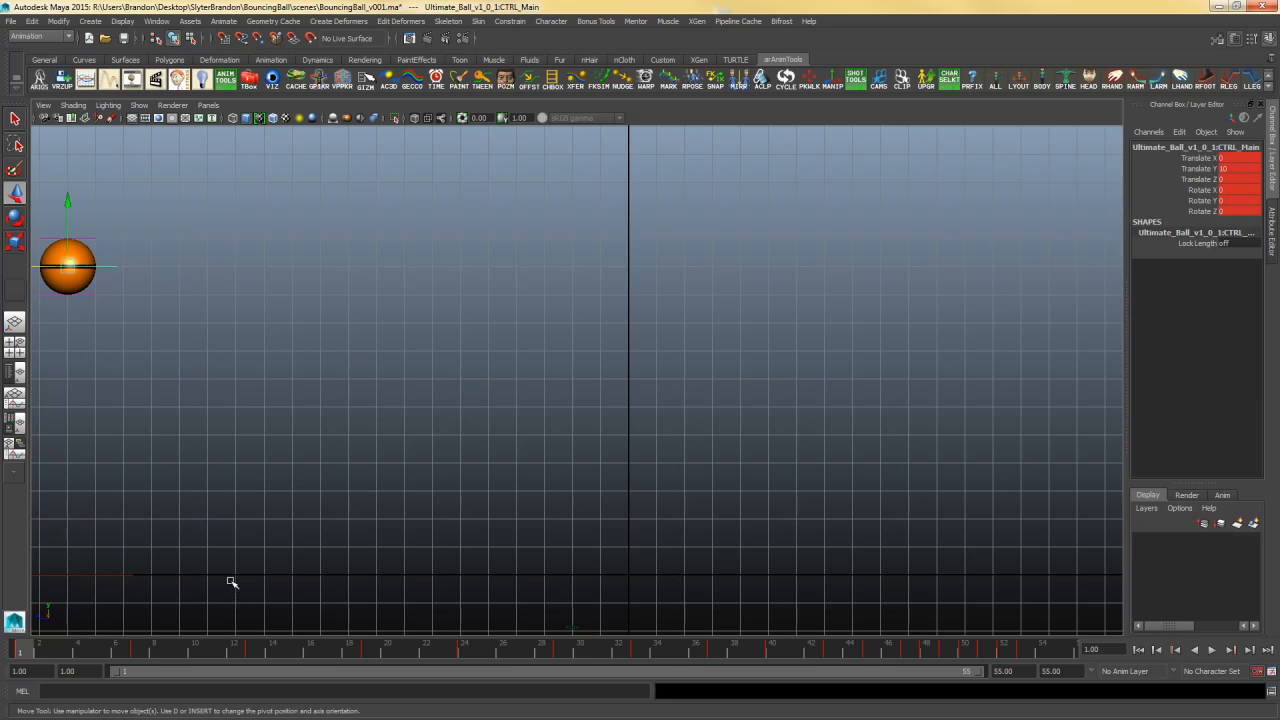
drag(153, 250, 98, 285)
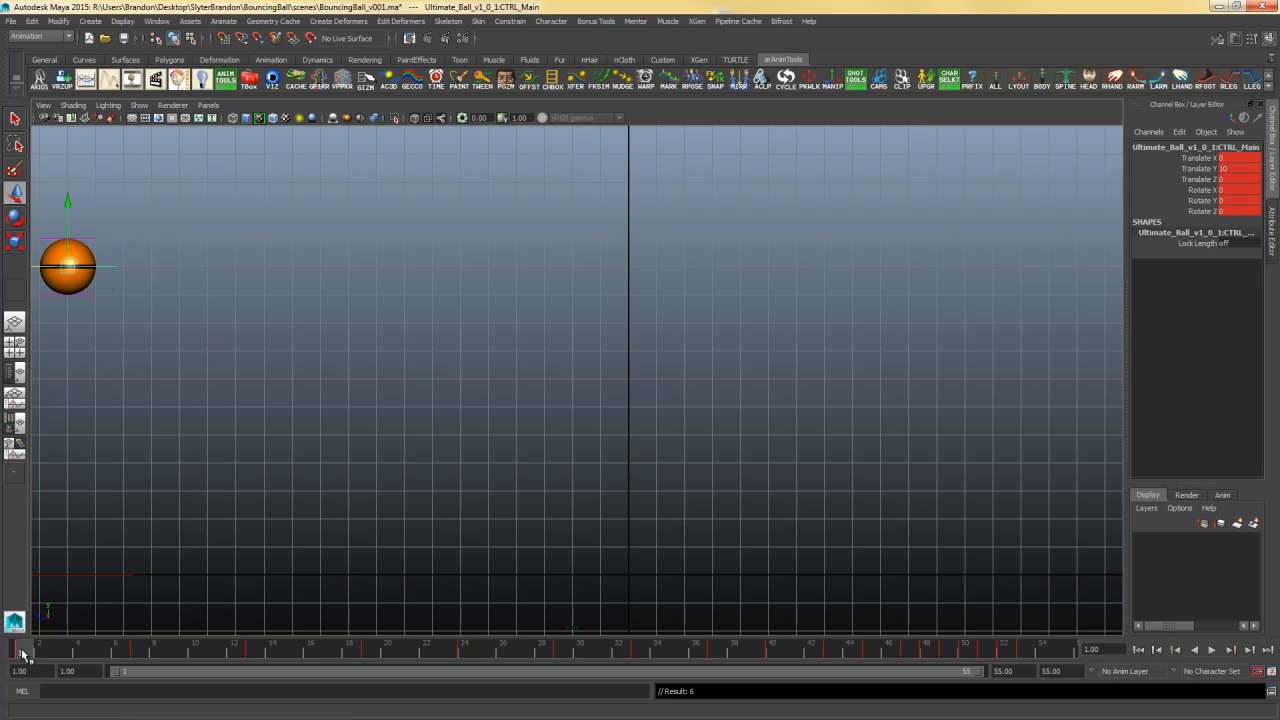
key(alt+v)
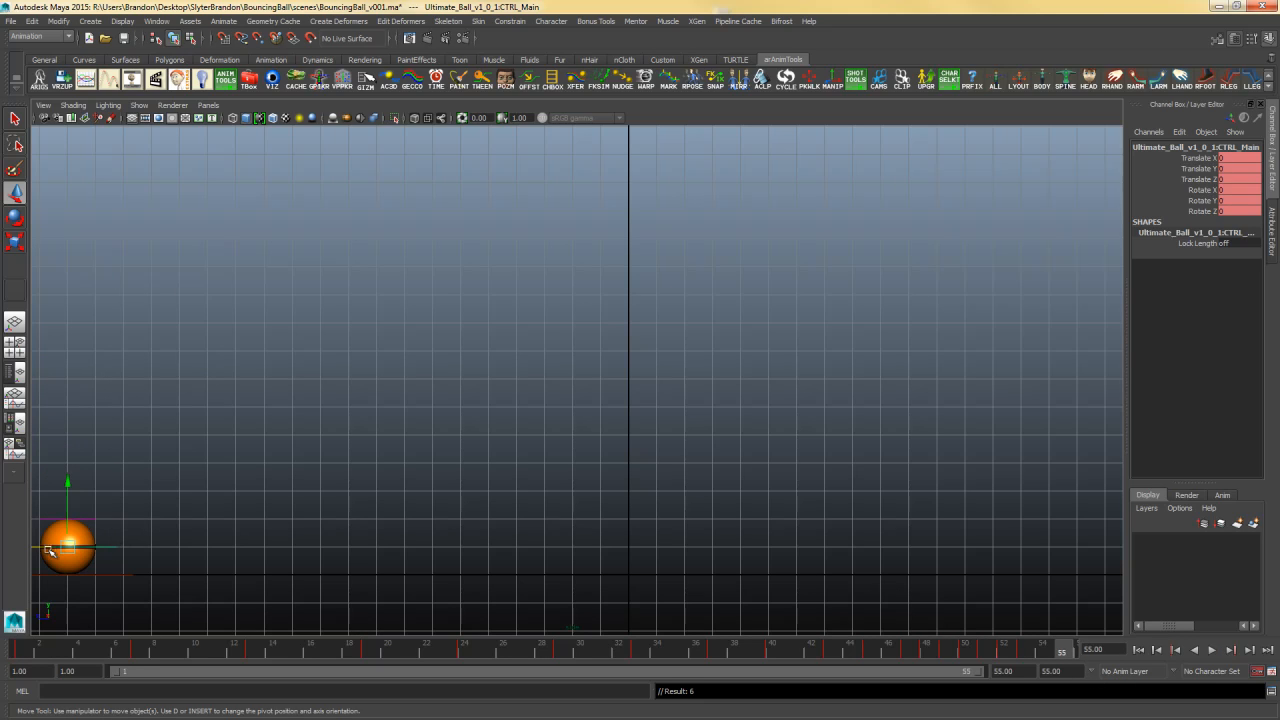
drag(49, 551, 1020, 547)
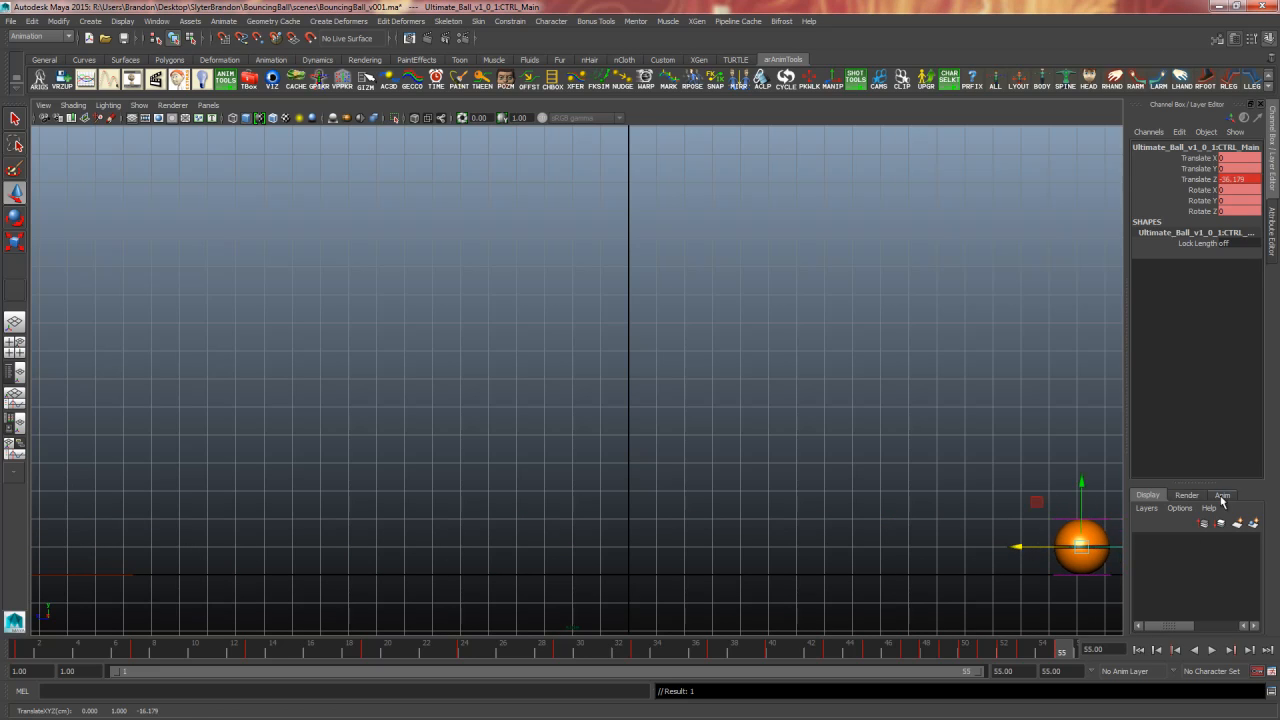
Play the bounce with its sideways travel from frame 1 in the viewport and stop the playback
click(1139, 651)
click(1211, 650)
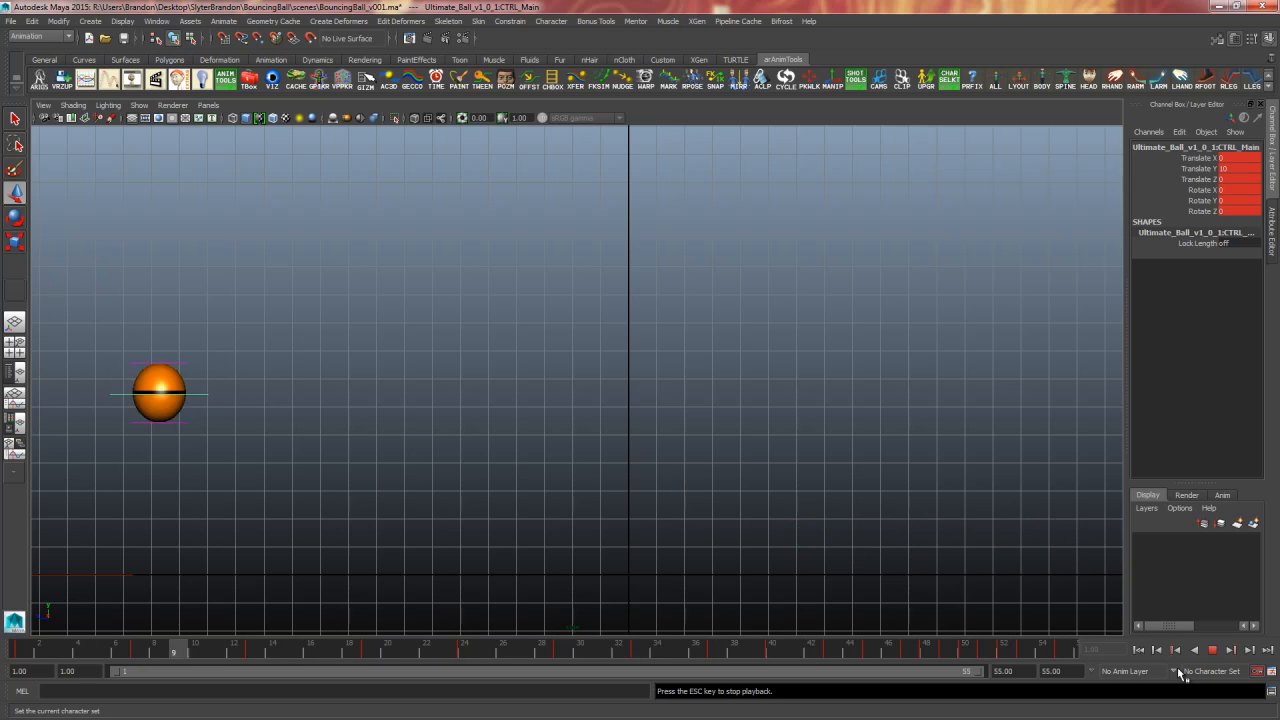
click(1212, 650)
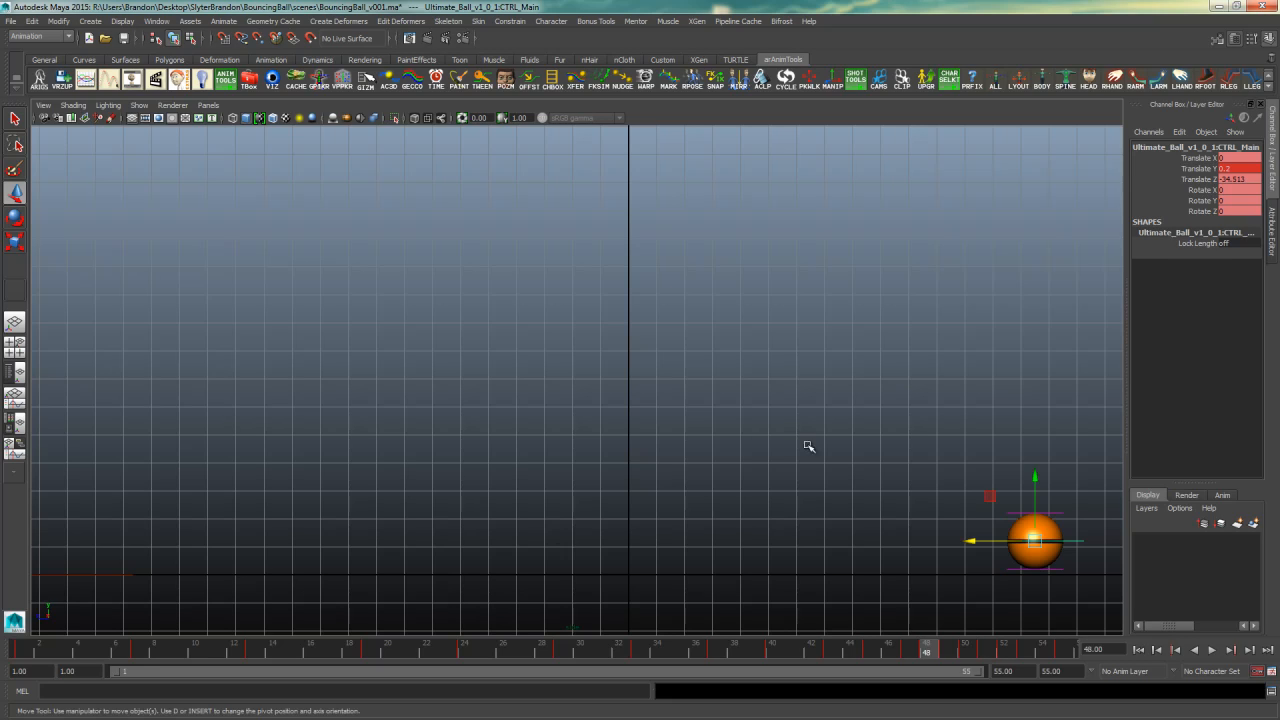
Bring up the Graph Editor for the ball's main control and frame its Translate Z curve to examine the easing
click(910, 497)
drag(995, 551, 998, 541)
drag(0, 99, 395, 2)
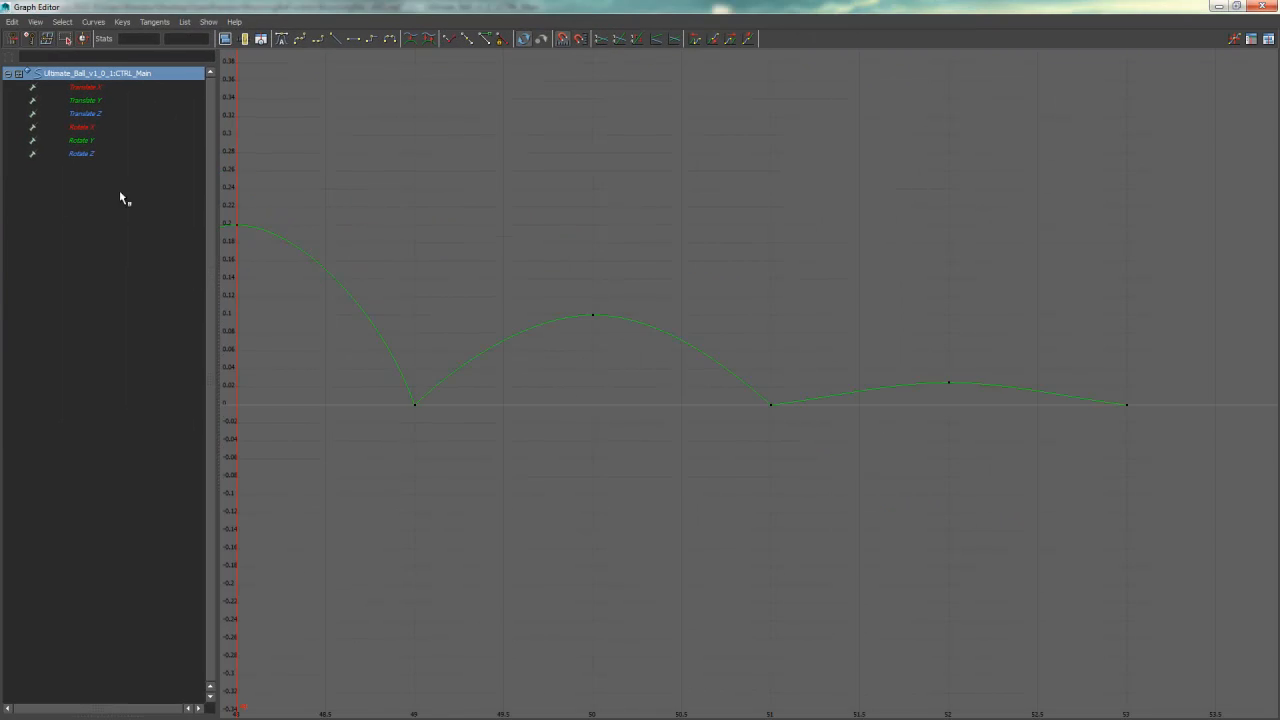
click(92, 114)
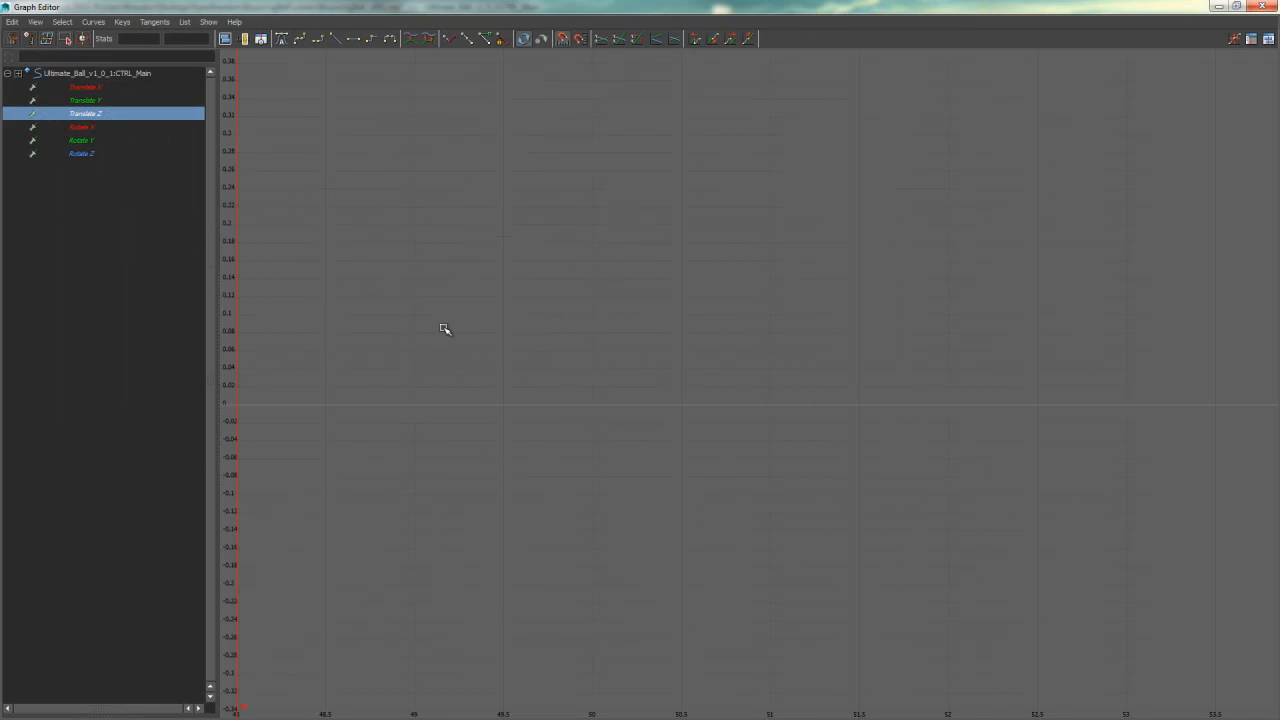
key(f)
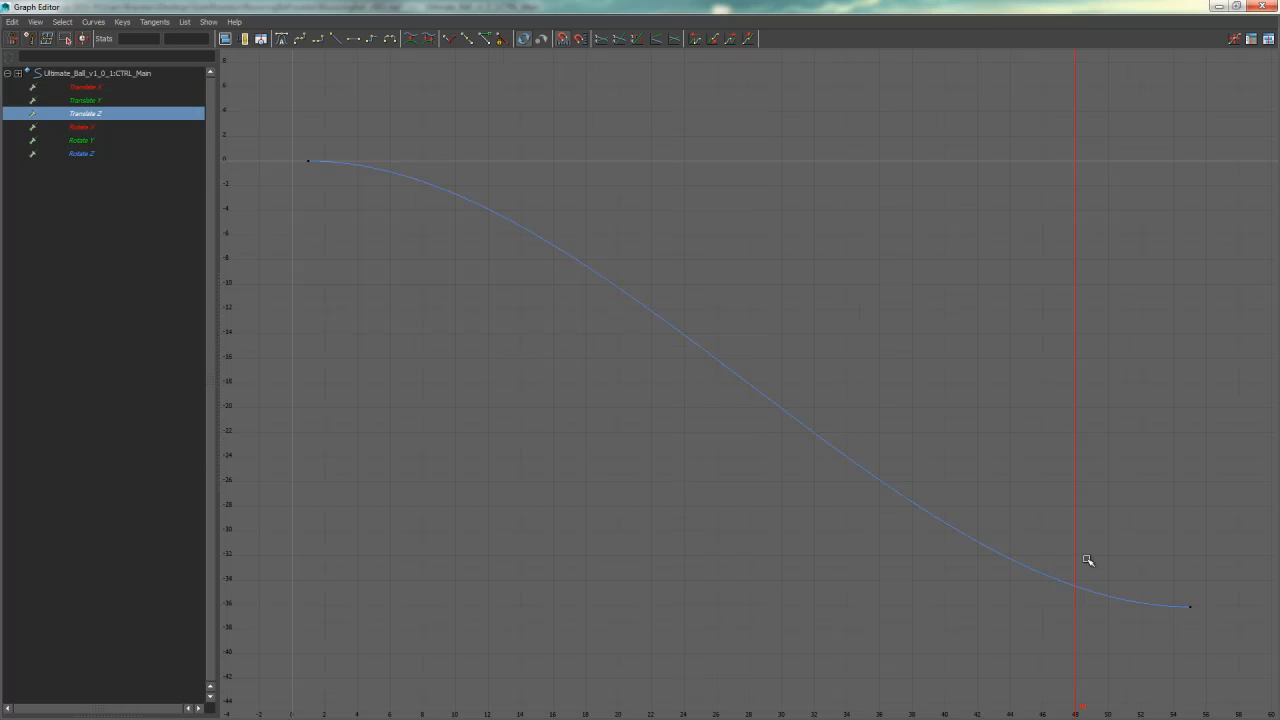
click(90, 127)
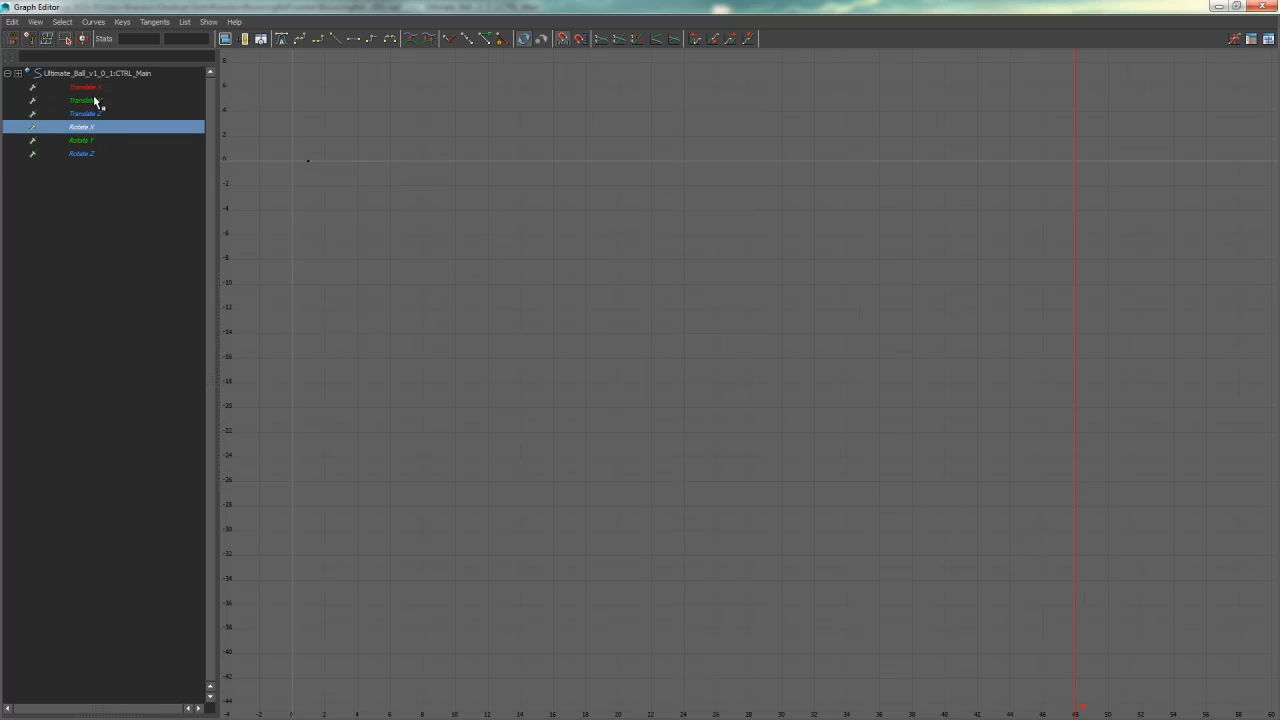
click(100, 88)
key(f)
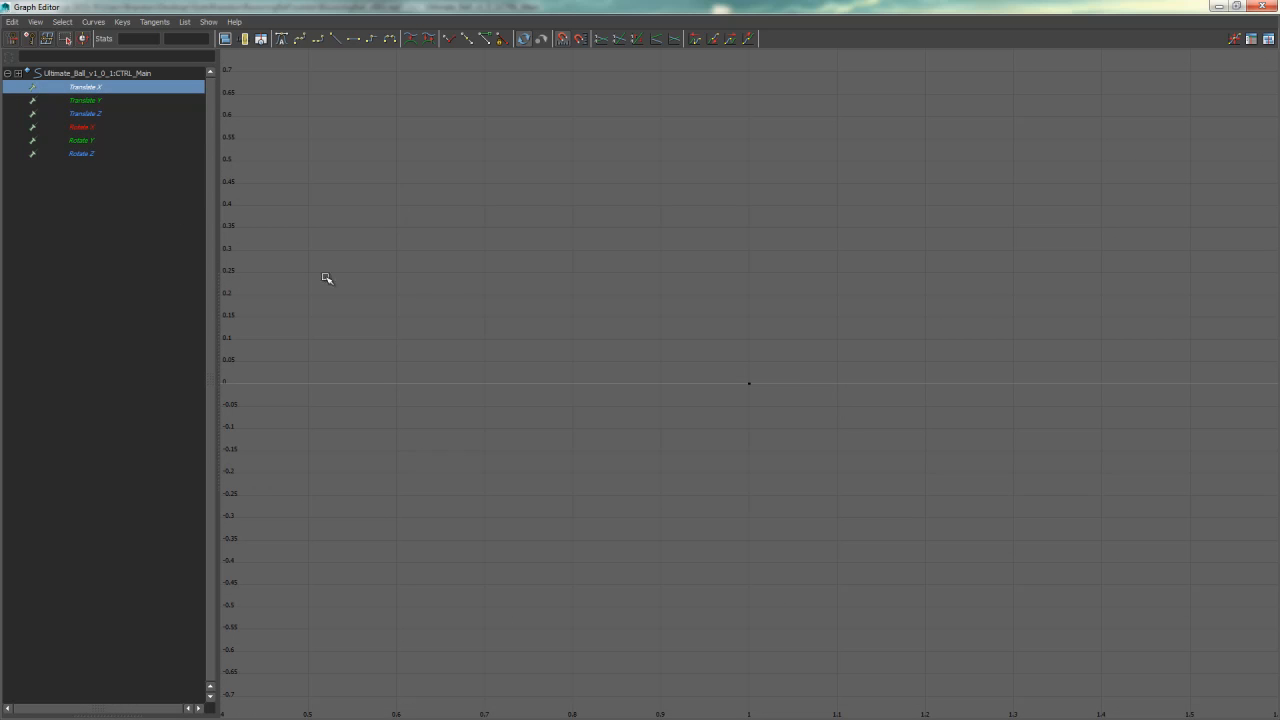
click(80, 117)
key(f)
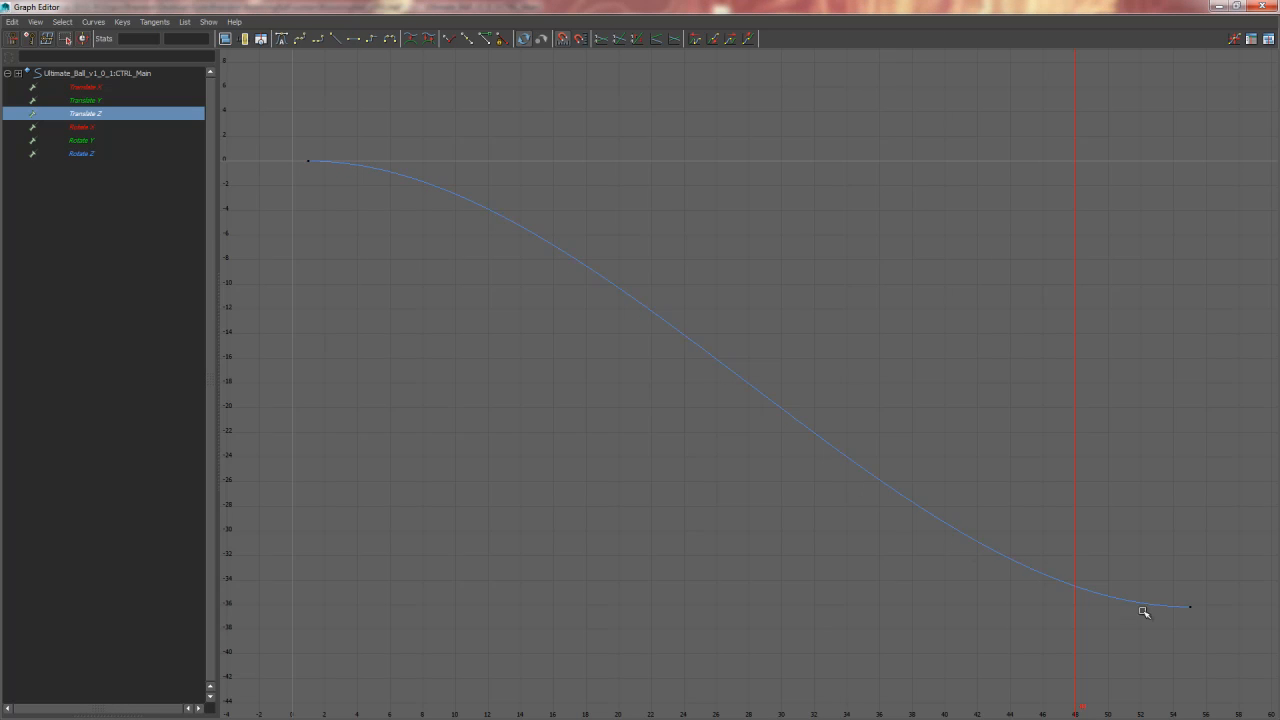
Set the first Translate Z key's tangent to linear and the last key's to flat, then move the Graph Editor away
drag(329, 142, 313, 206)
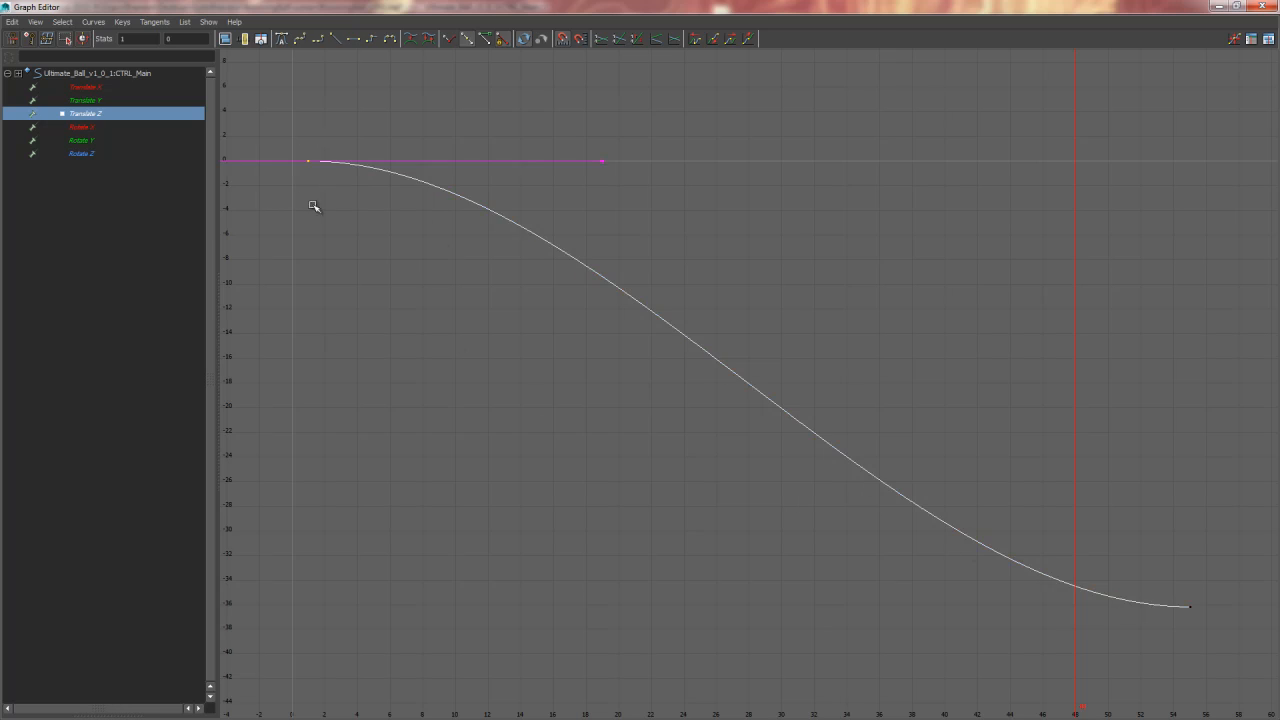
click(337, 42)
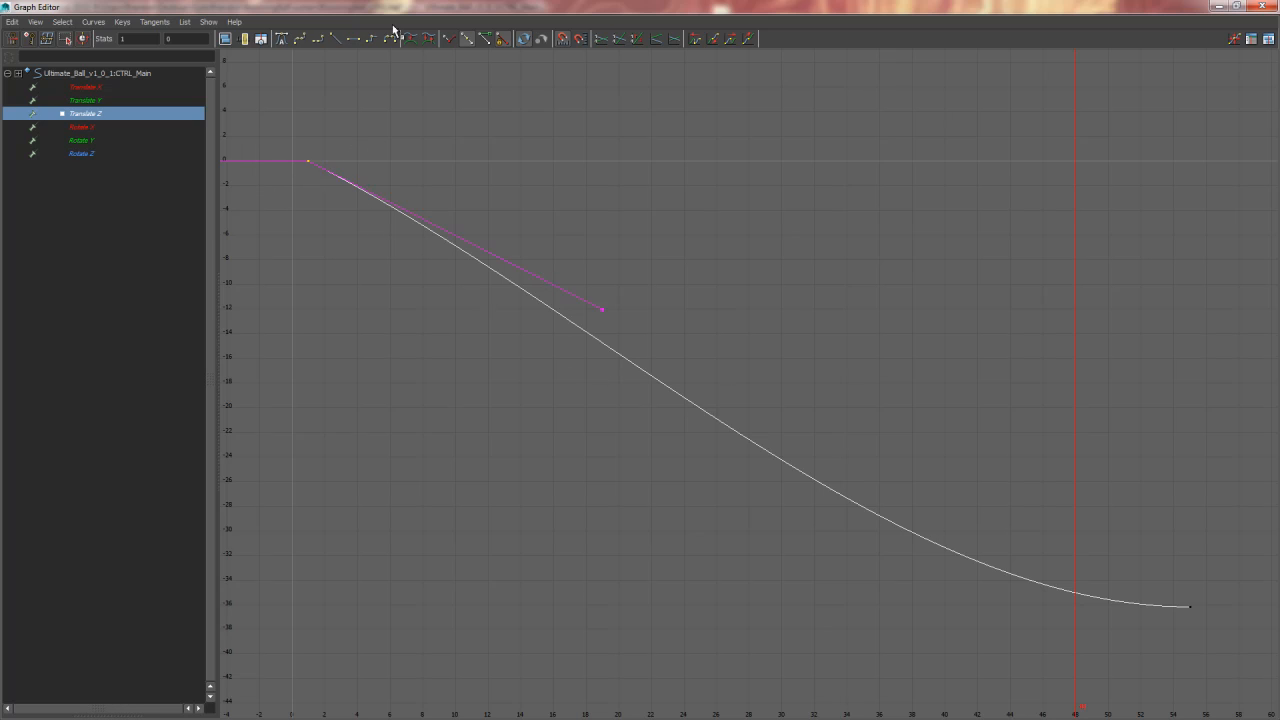
drag(1198, 589, 1098, 629)
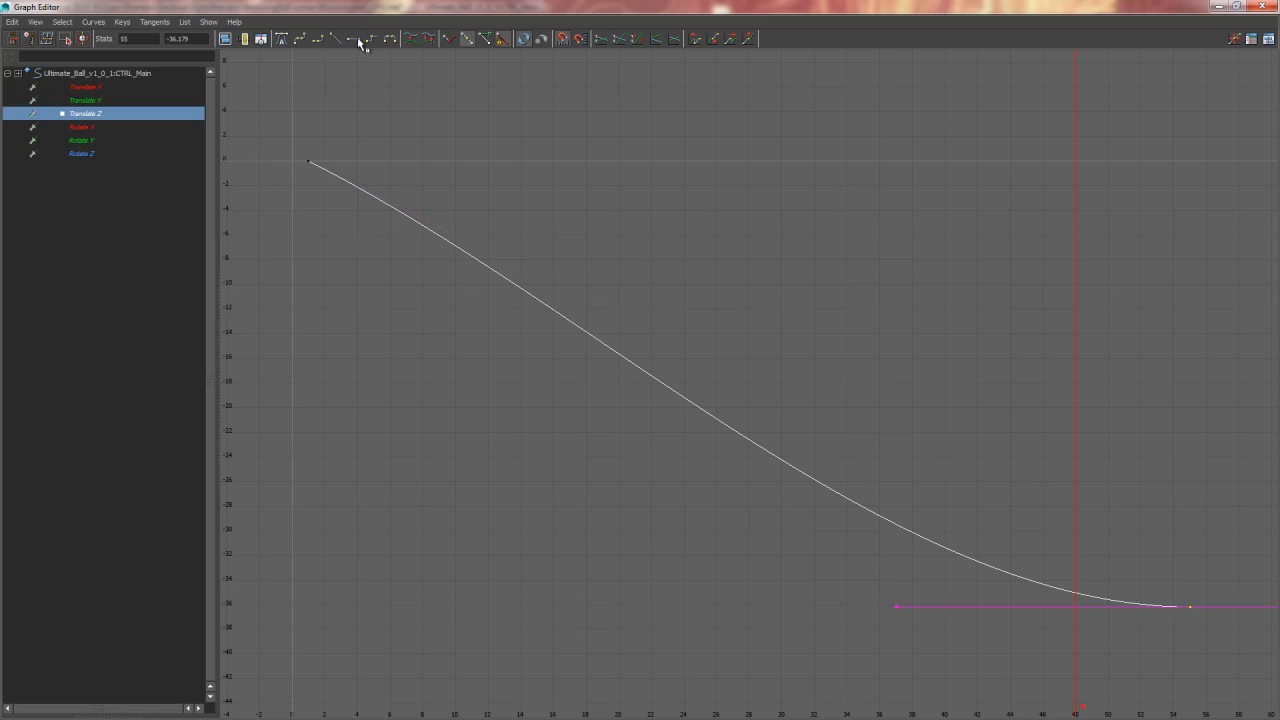
drag(1008, 9, 0, 130)
Clear the selection, play the travelling bounce in the viewport and return to frame 1
click(769, 390)
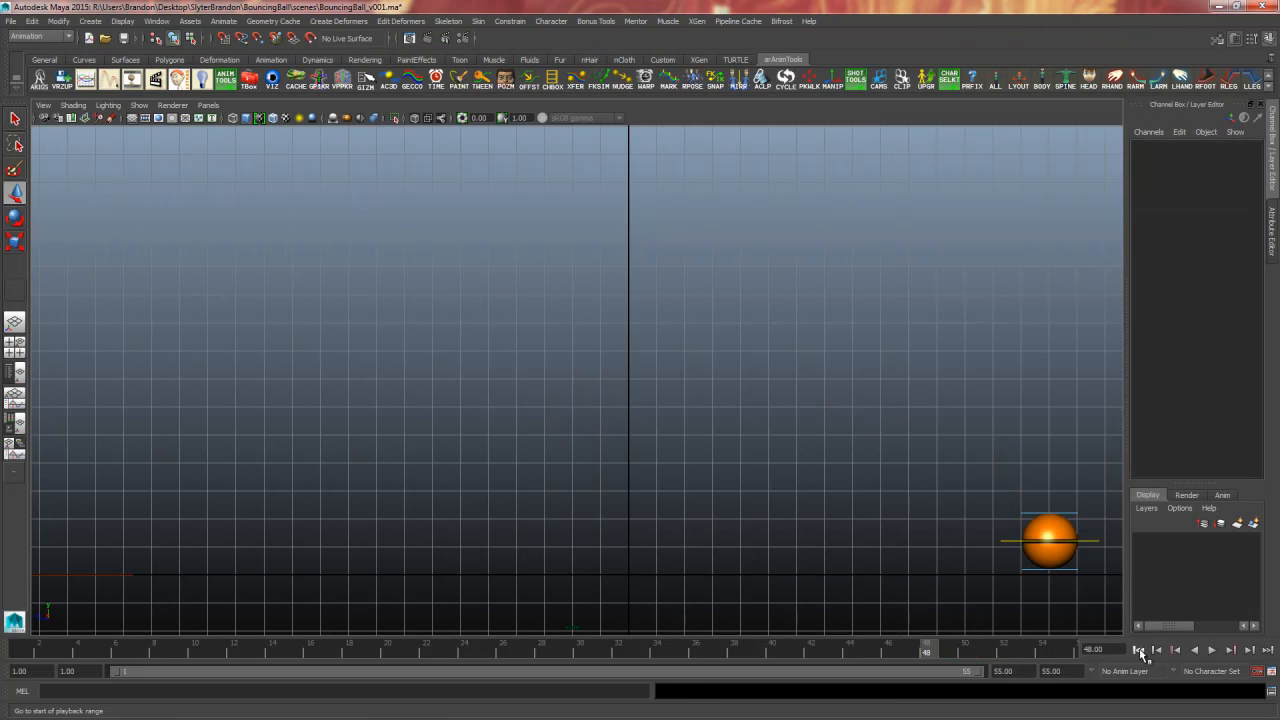
click(1211, 650)
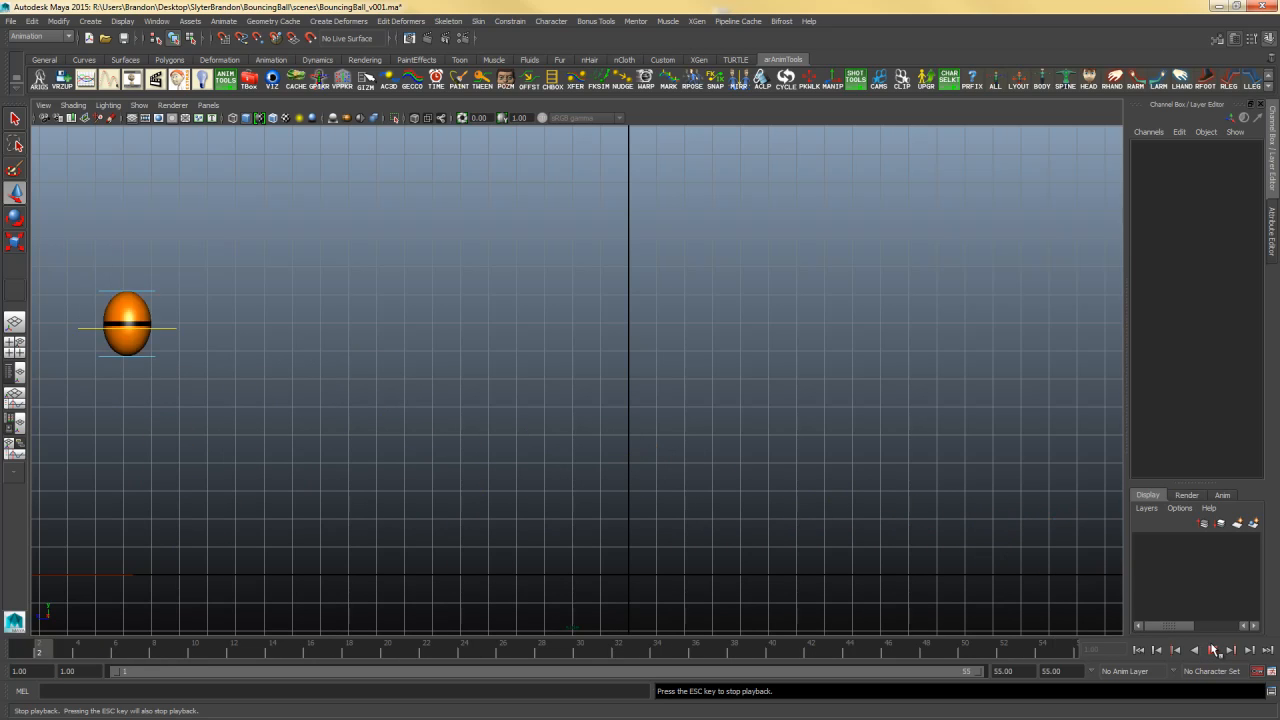
click(1213, 650)
click(1138, 650)
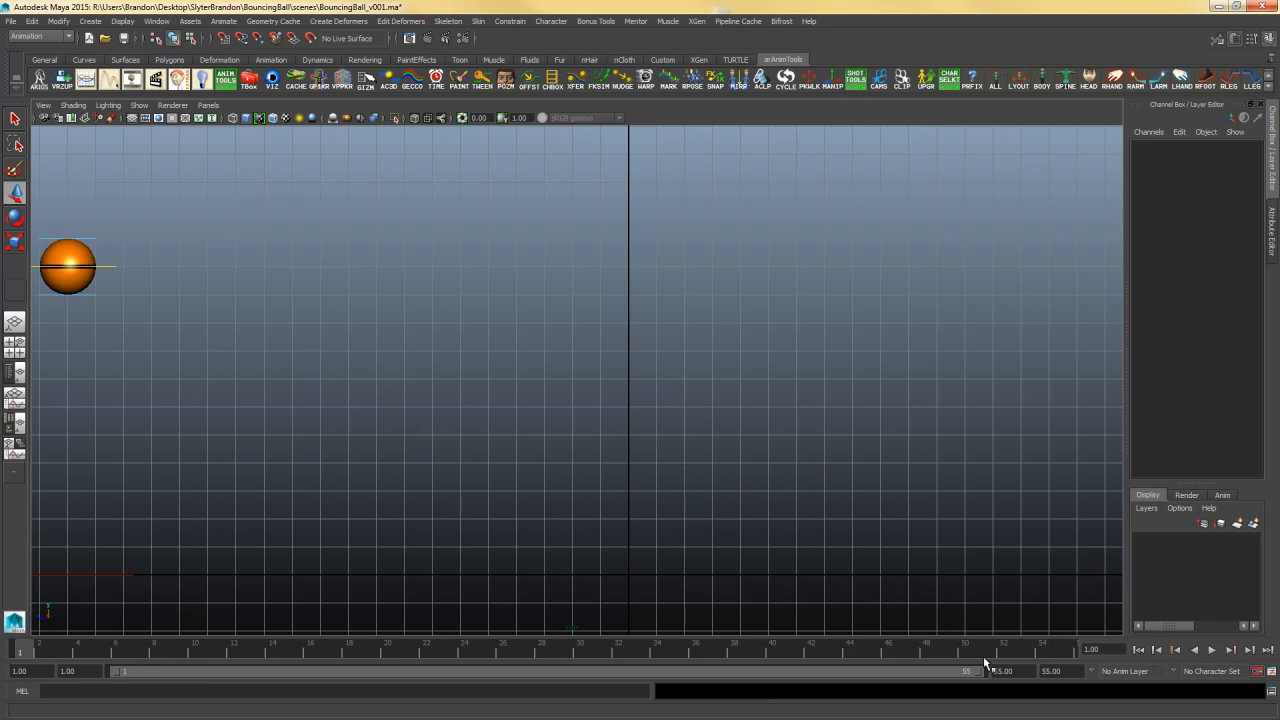
Make a playblast of the travelling bounce, play it through and close the player
right_click(698, 651)
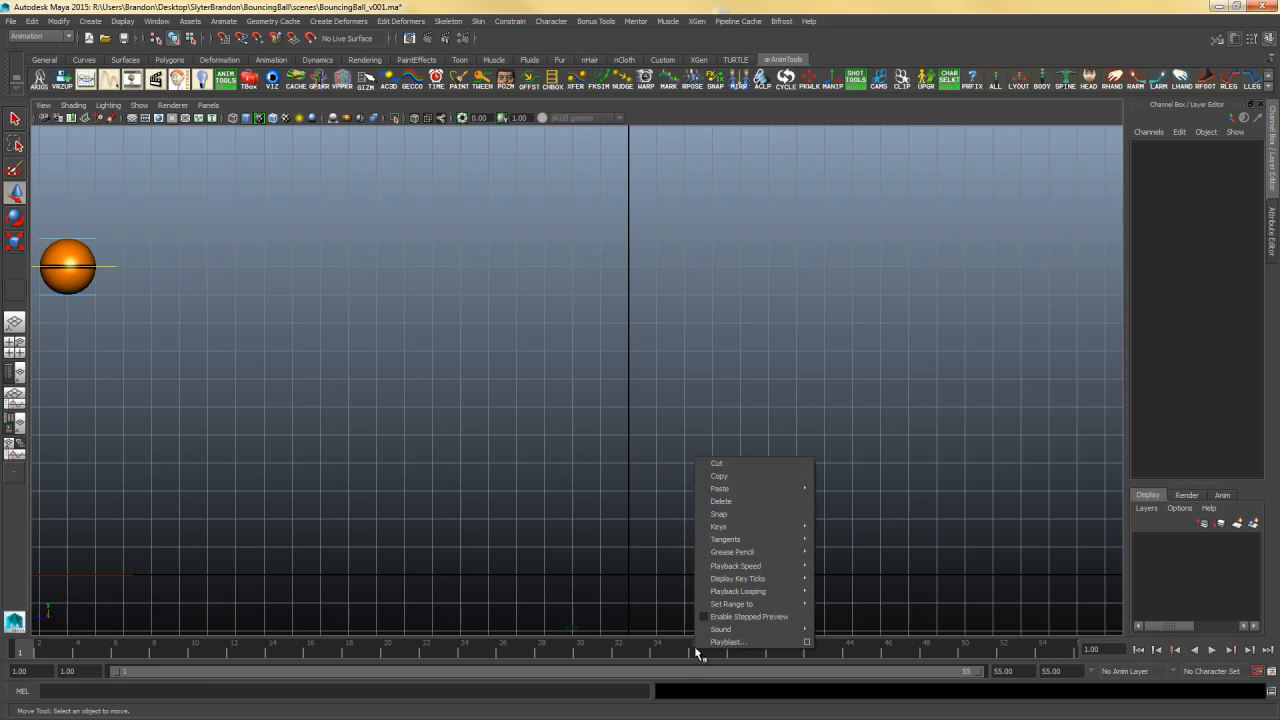
right_click(726, 651)
click(731, 646)
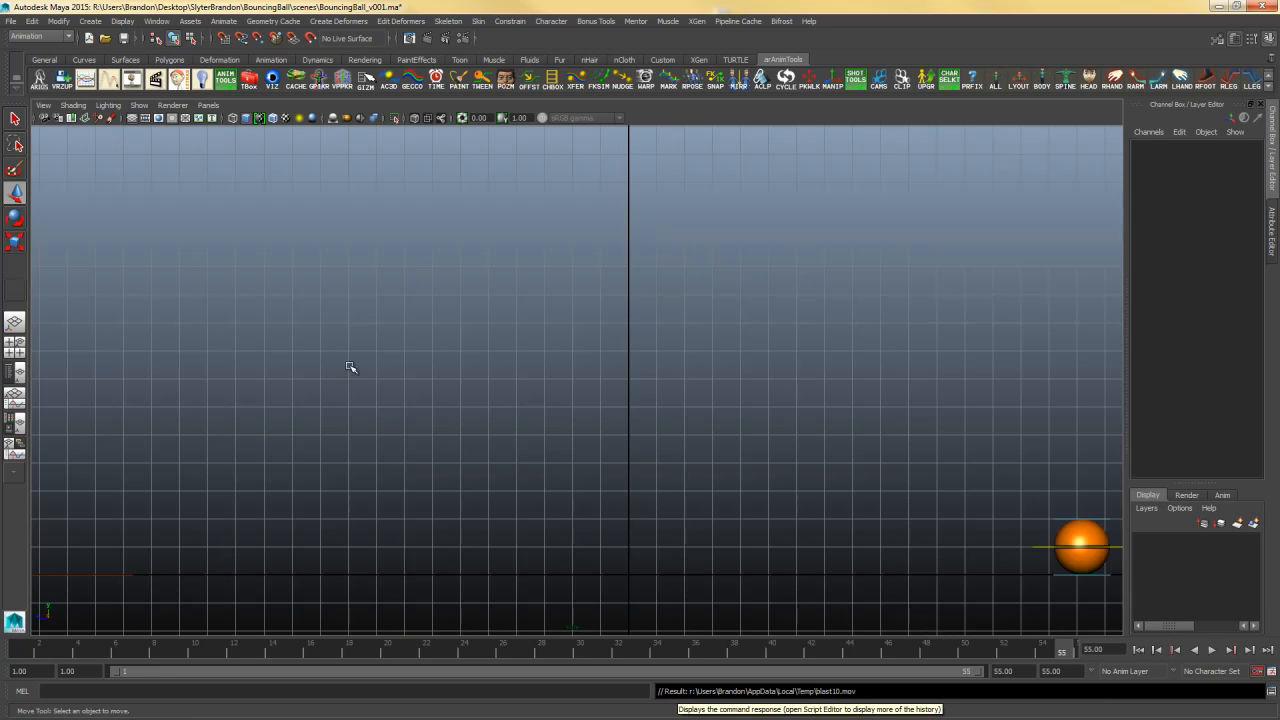
click(390, 488)
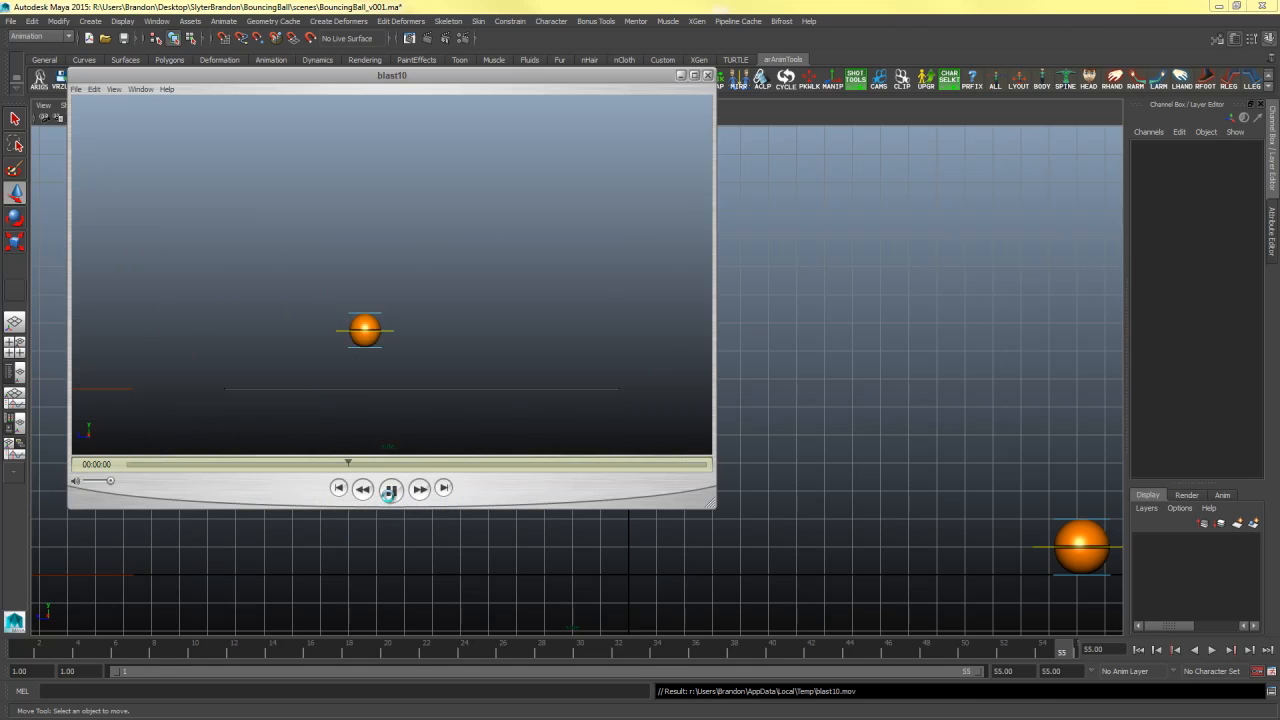
click(390, 489)
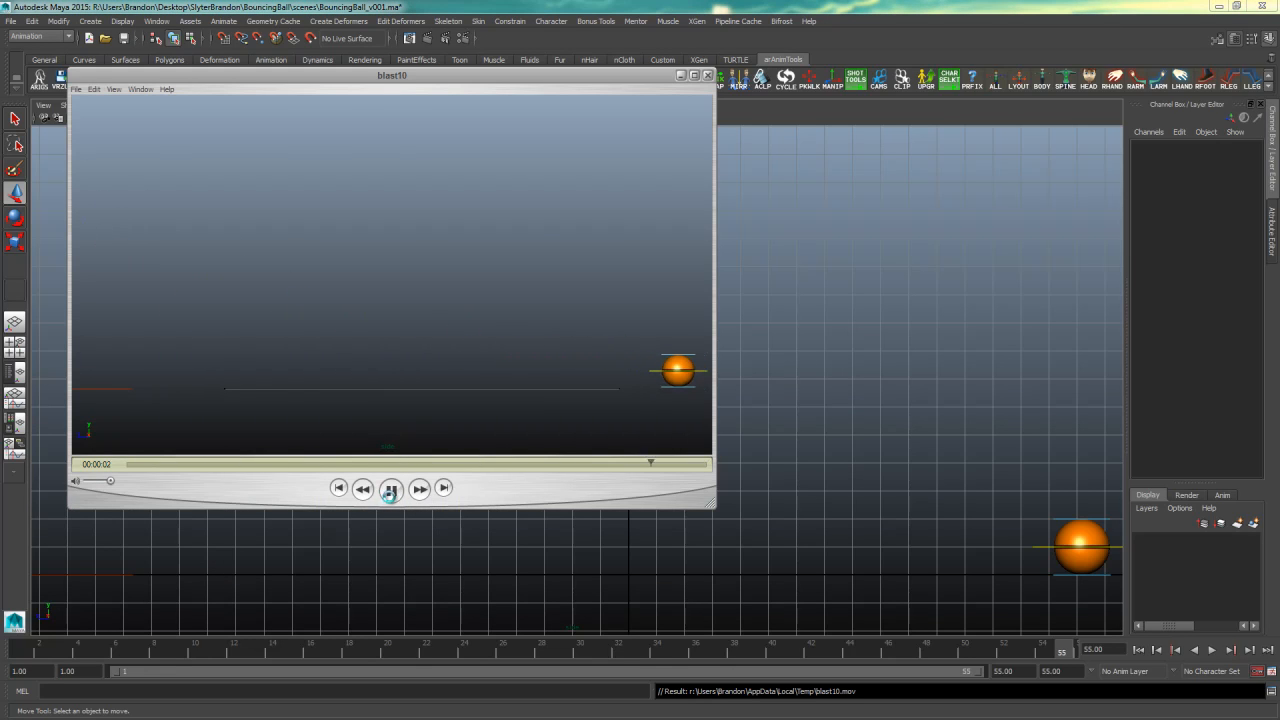
click(708, 76)
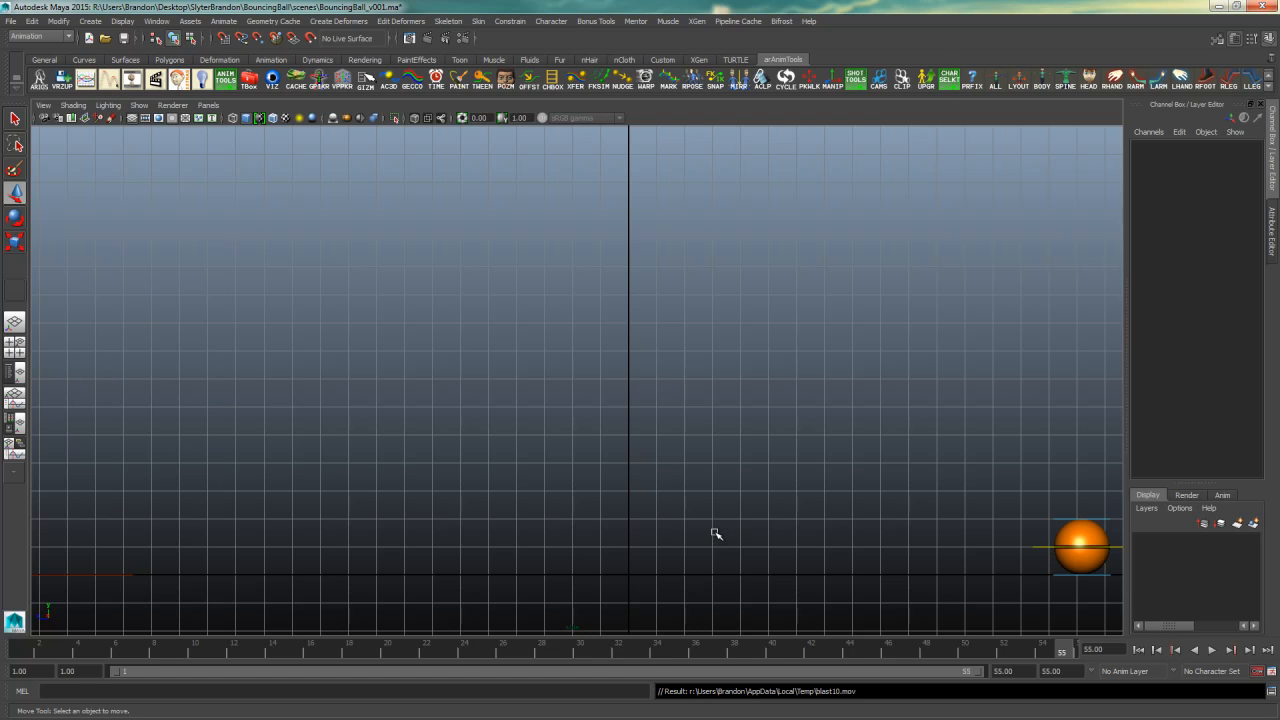
Return to frame 1 and move the ball's root control along Z to about 16.4
drag(997, 521, 1033, 552)
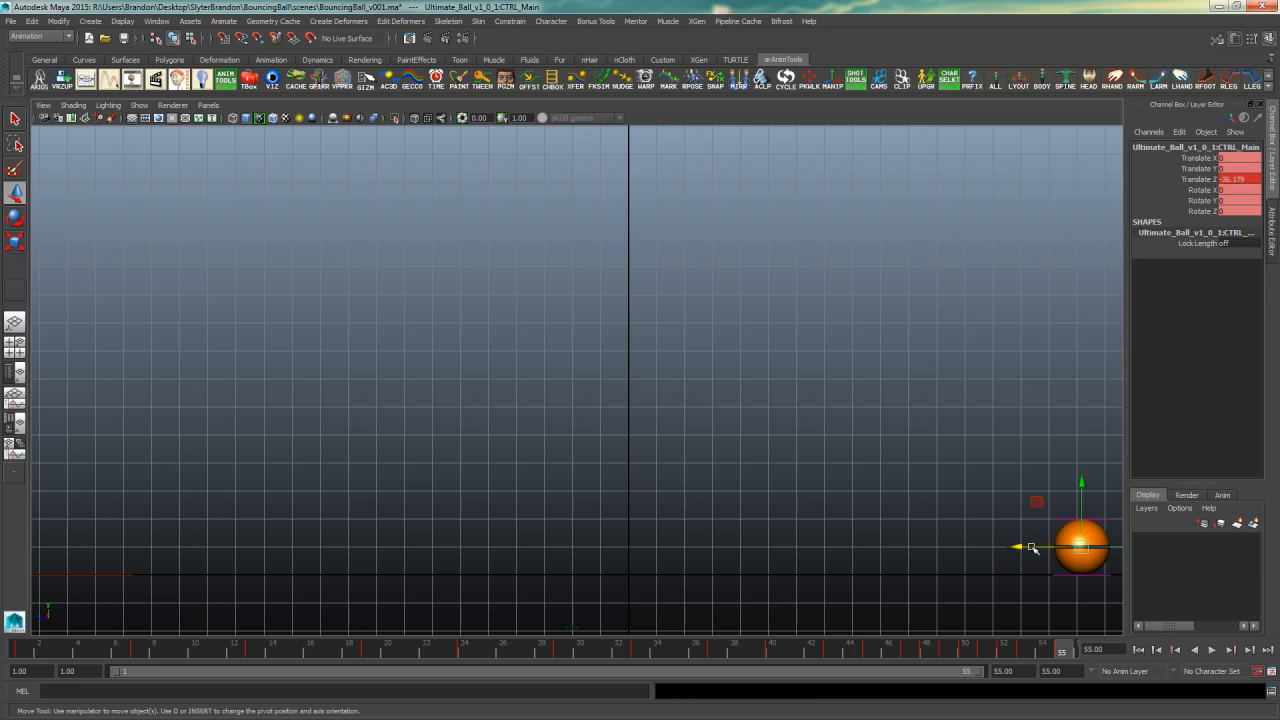
drag(26, 646, 2, 660)
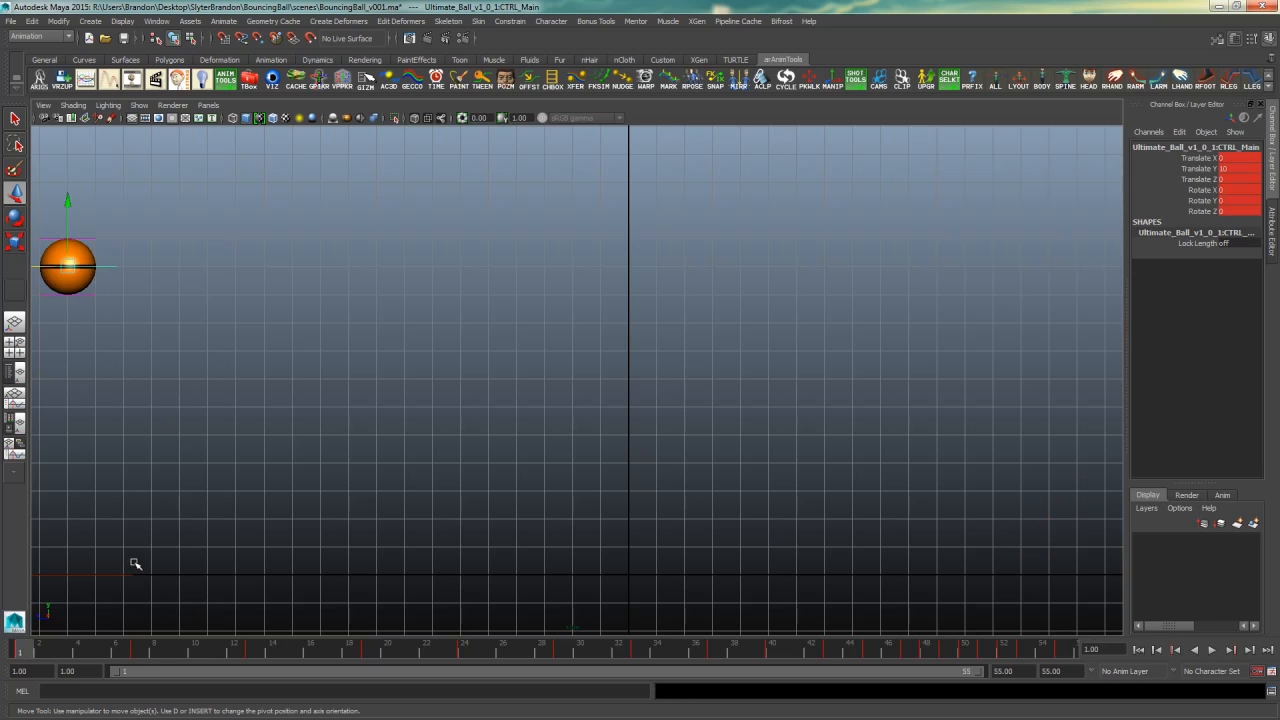
drag(110, 598, 137, 575)
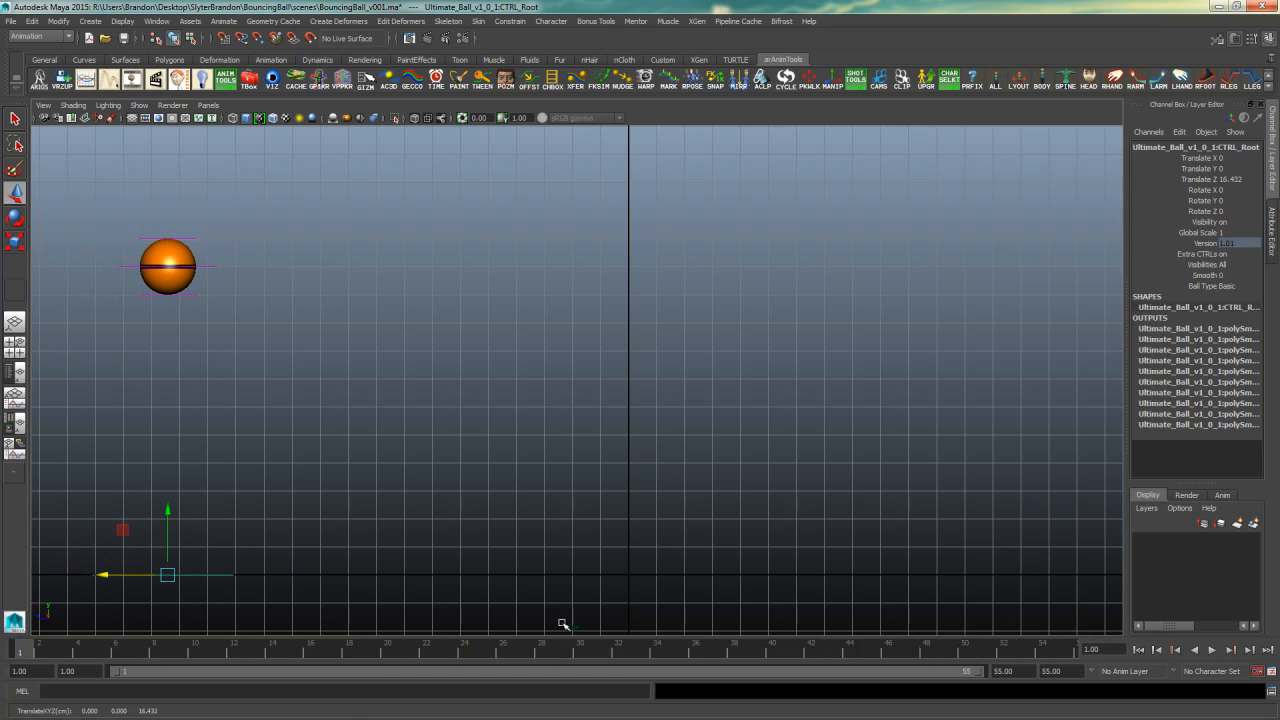
At frame 55, shorten the ball's travel by moving its main control along Z to about -30.1
drag(1040, 656, 1066, 651)
alt+right_drag(1018, 572, 686, 580)
drag(988, 490, 845, 509)
alt+right_drag(822, 523, 945, 535)
alt+middle_drag(949, 537, 869, 514)
alt+right_drag(869, 514, 885, 514)
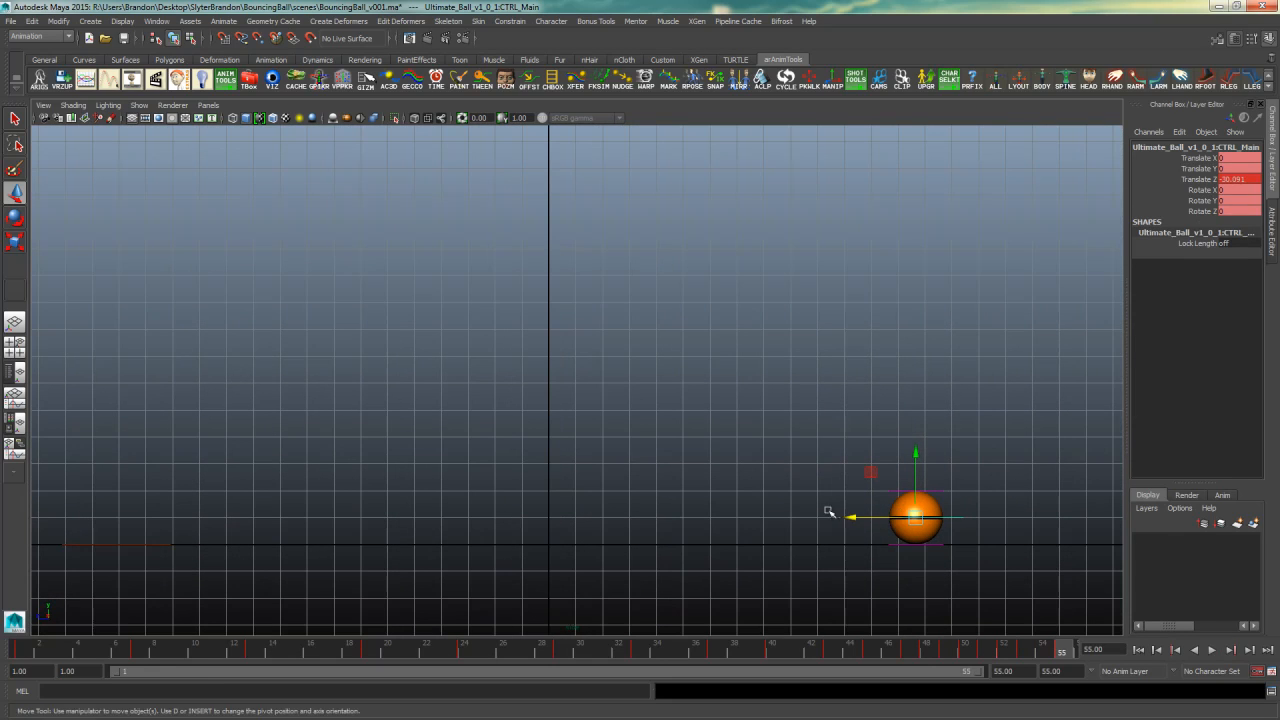
At frame 1, set the root control's Translate Z to 15
click(22, 650)
drag(210, 527, 140, 577)
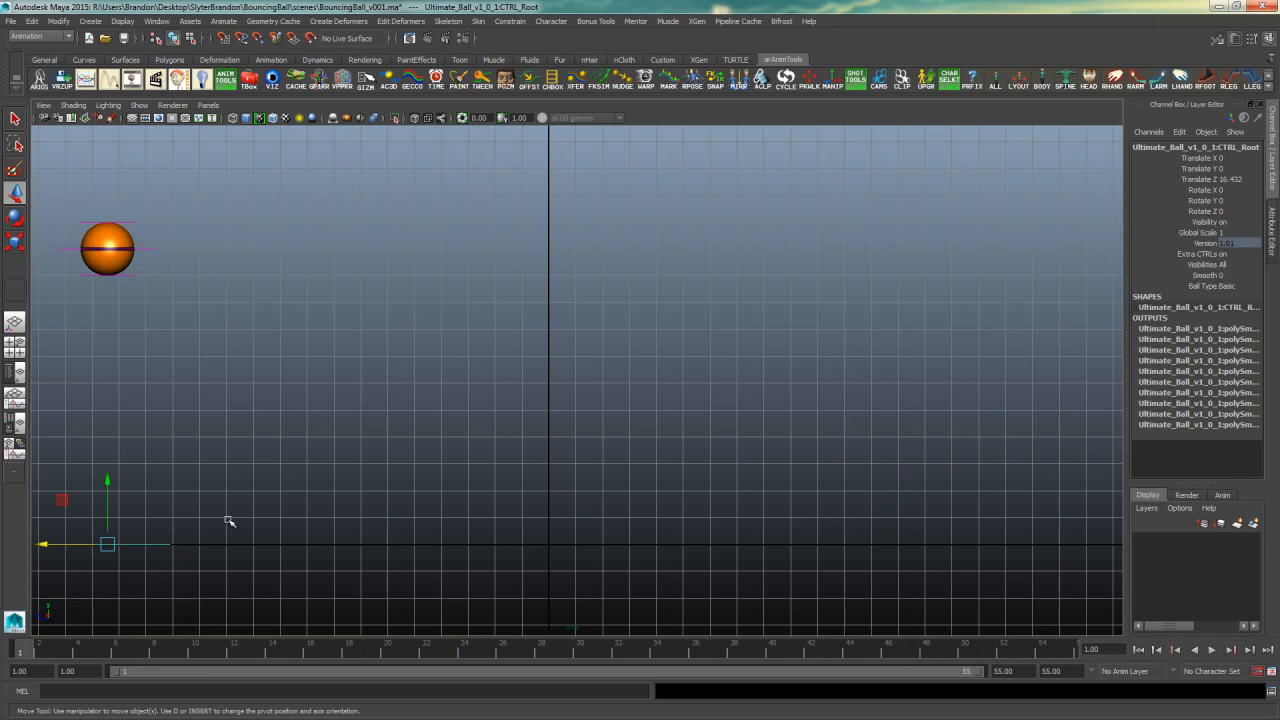
double_click(1237, 177)
text(15)
key(Return)
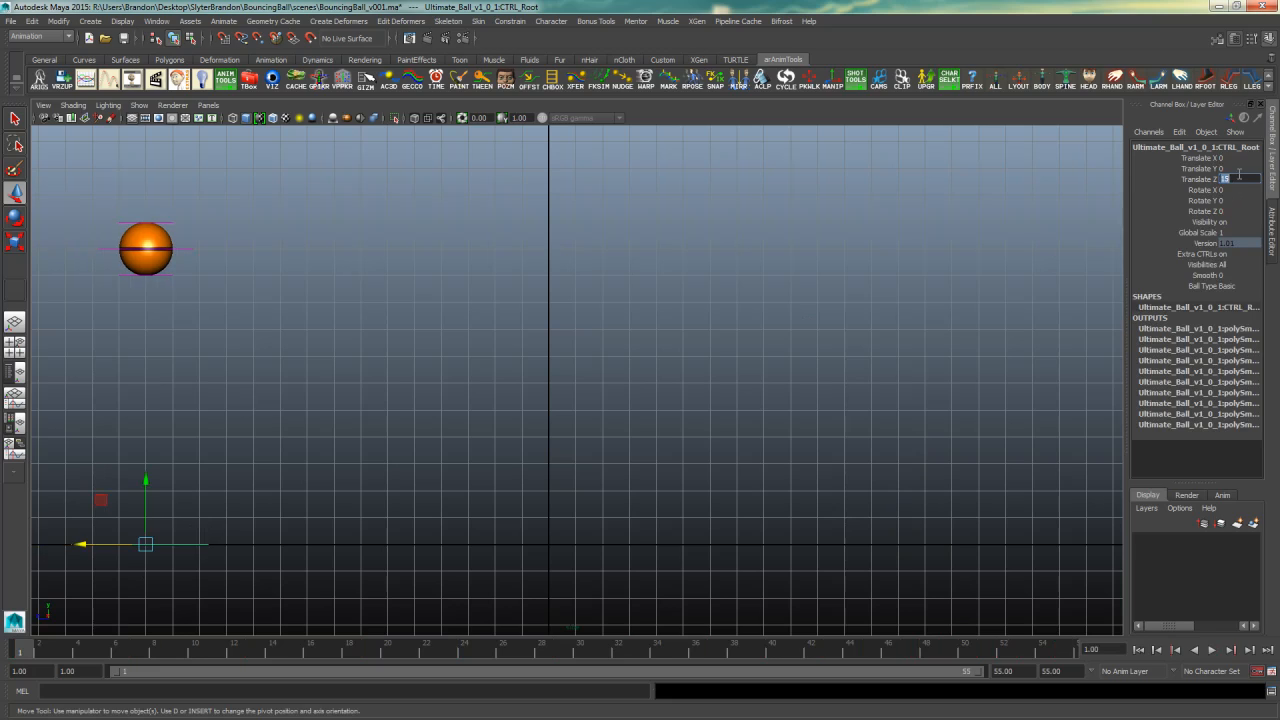
At frame 55, set the ball's main control's Translate Z to -30 and play the animation through
click(186, 251)
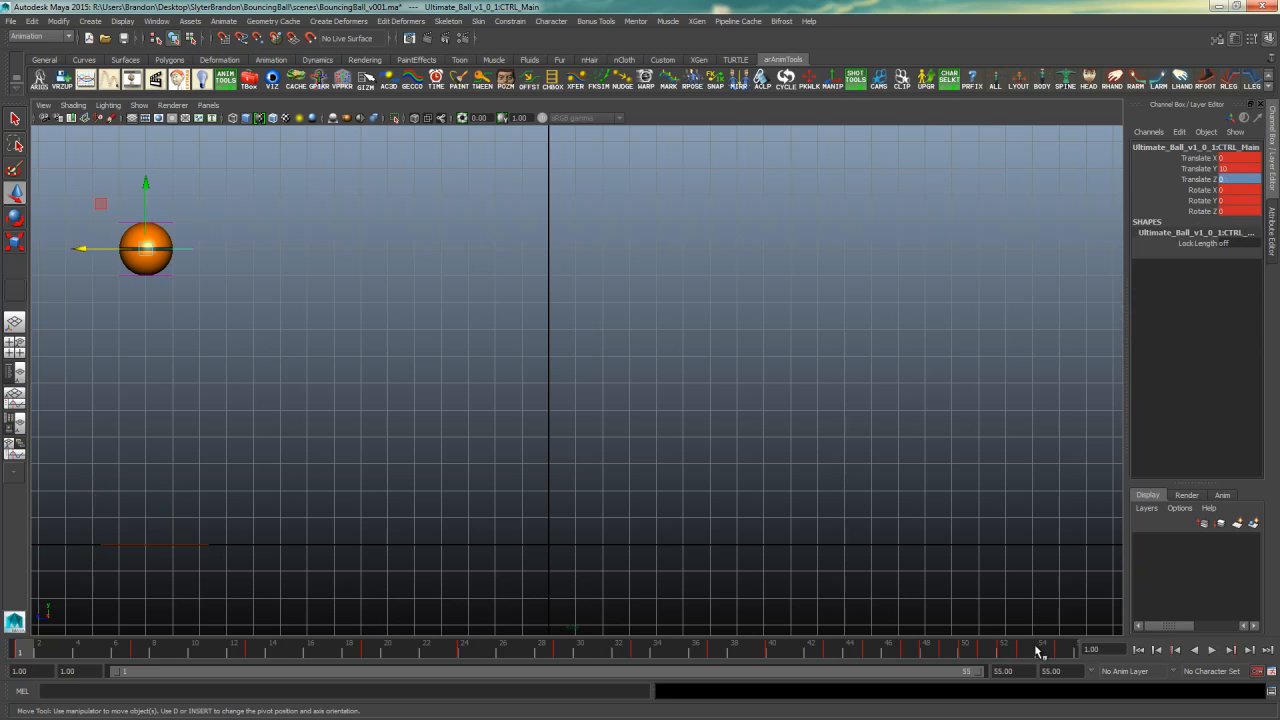
drag(1037, 651, 1086, 651)
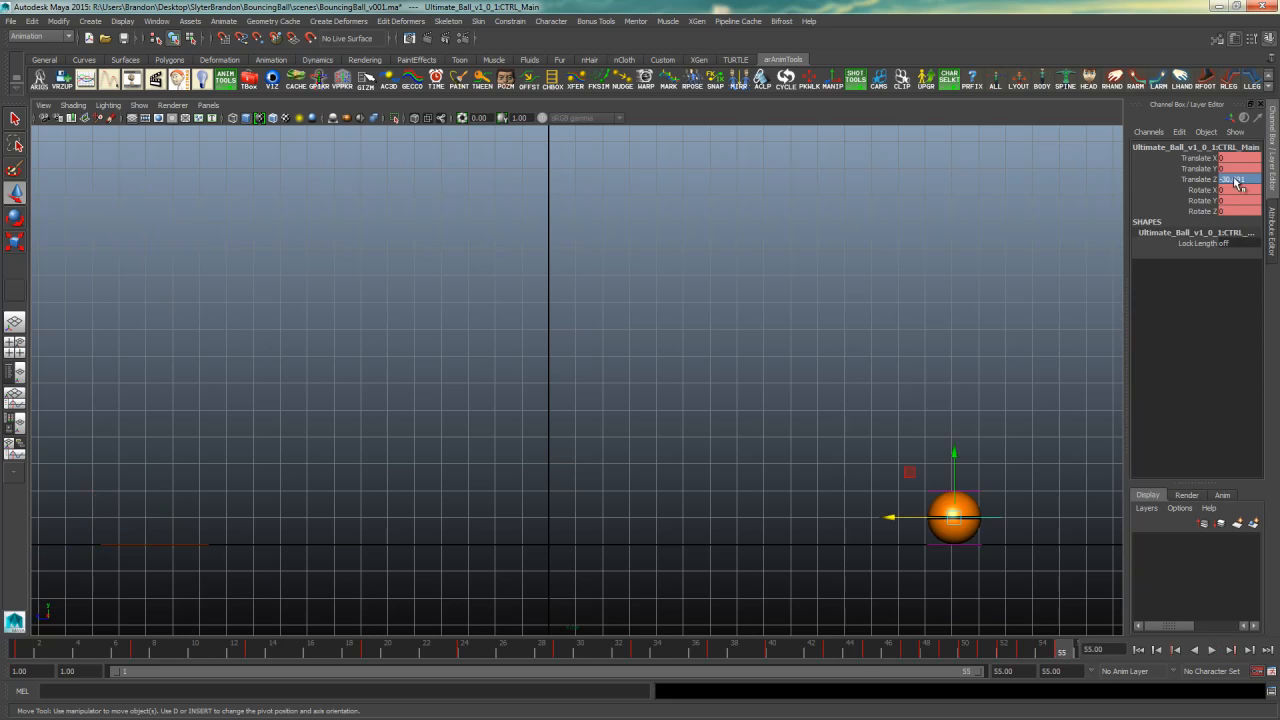
text(-30.09)
key(Return)
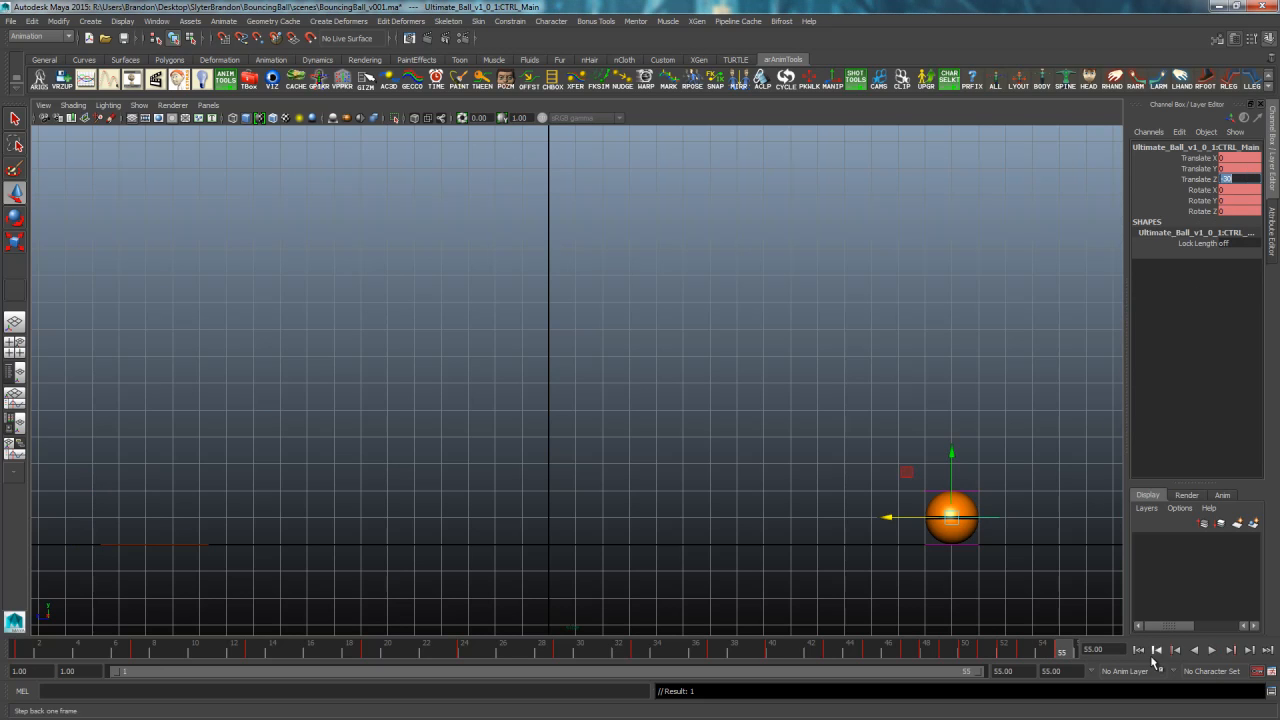
click(1212, 650)
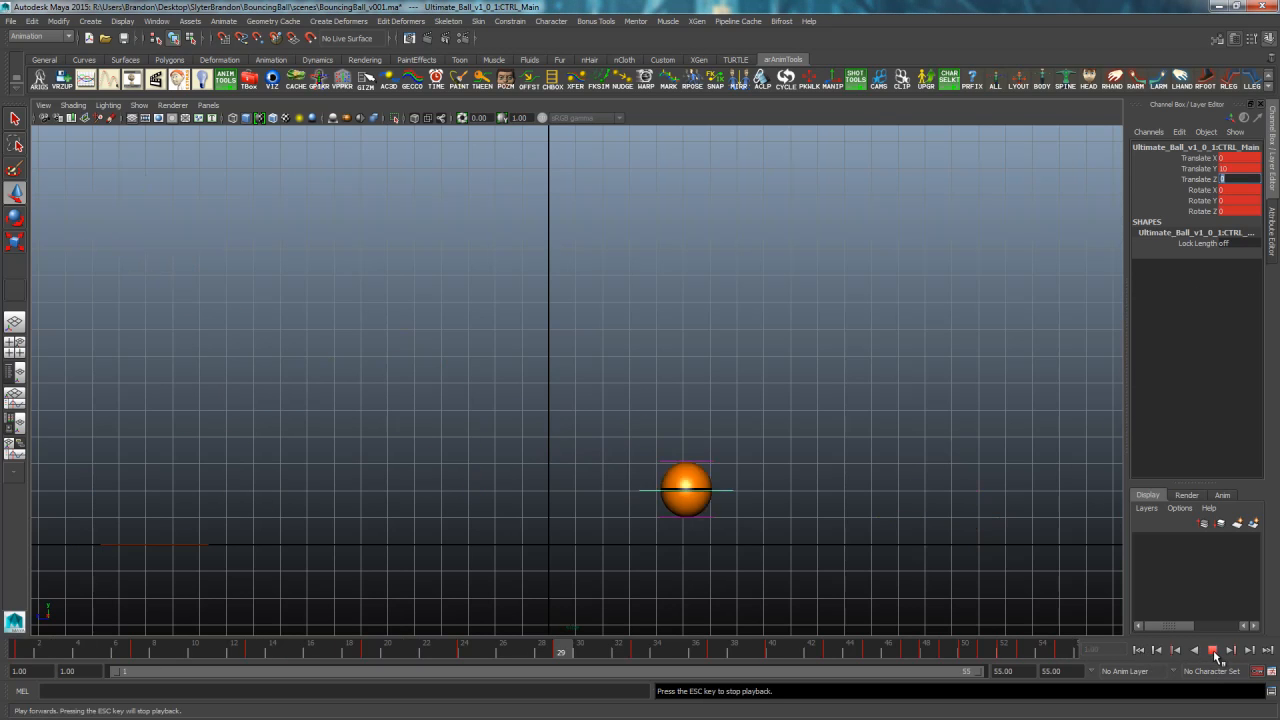
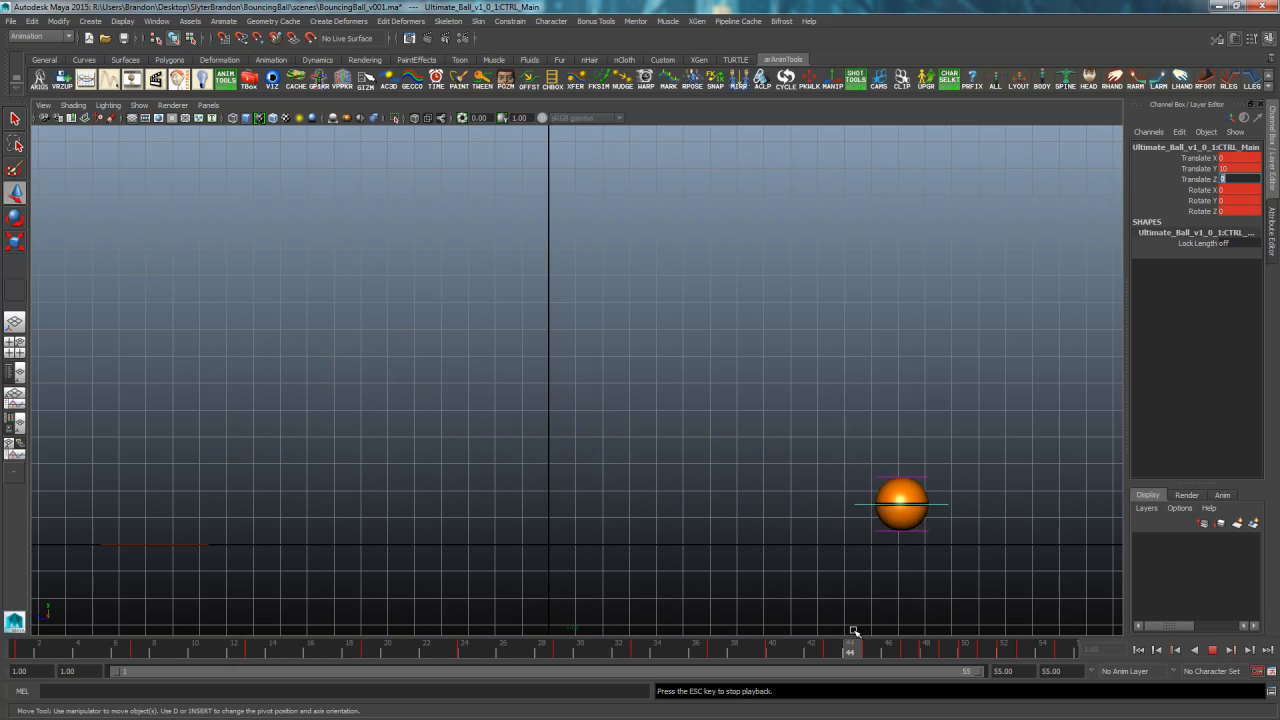
click(1212, 650)
Select the ball's top squash control and key it at frame 1
drag(57, 635, 116, 651)
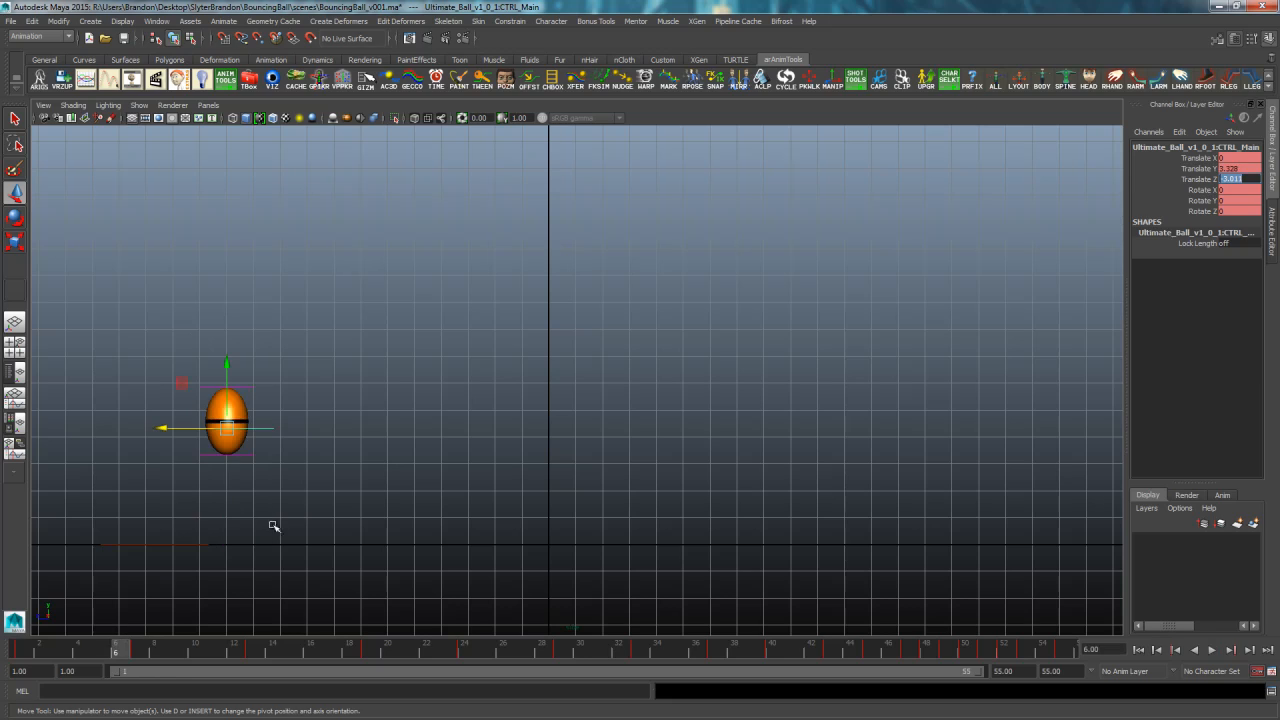
drag(267, 381, 252, 393)
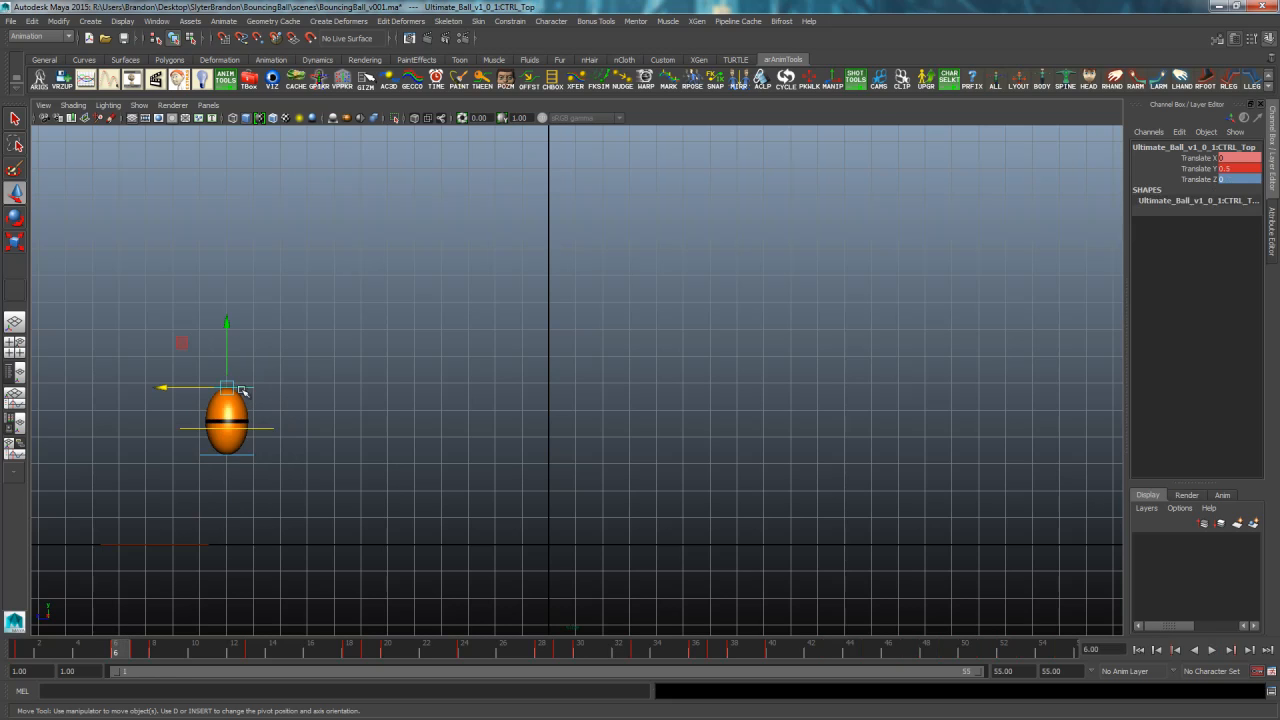
drag(48, 650, 19, 651)
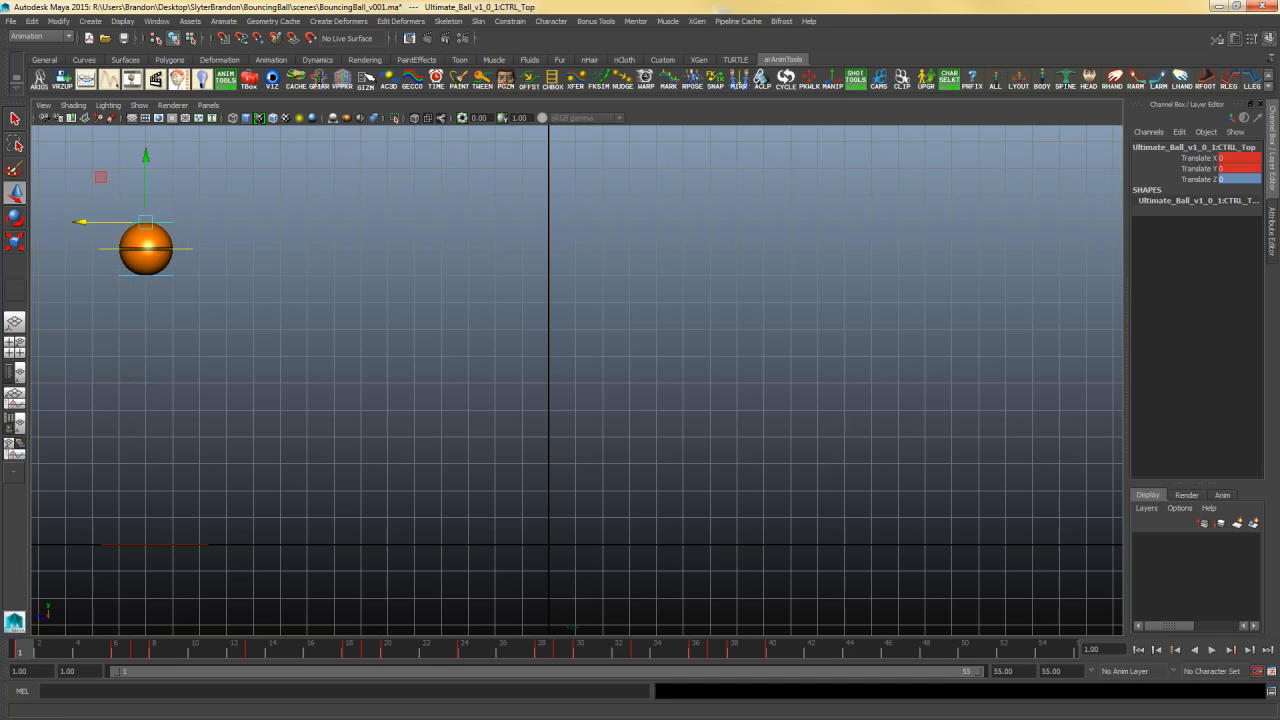
key(s)
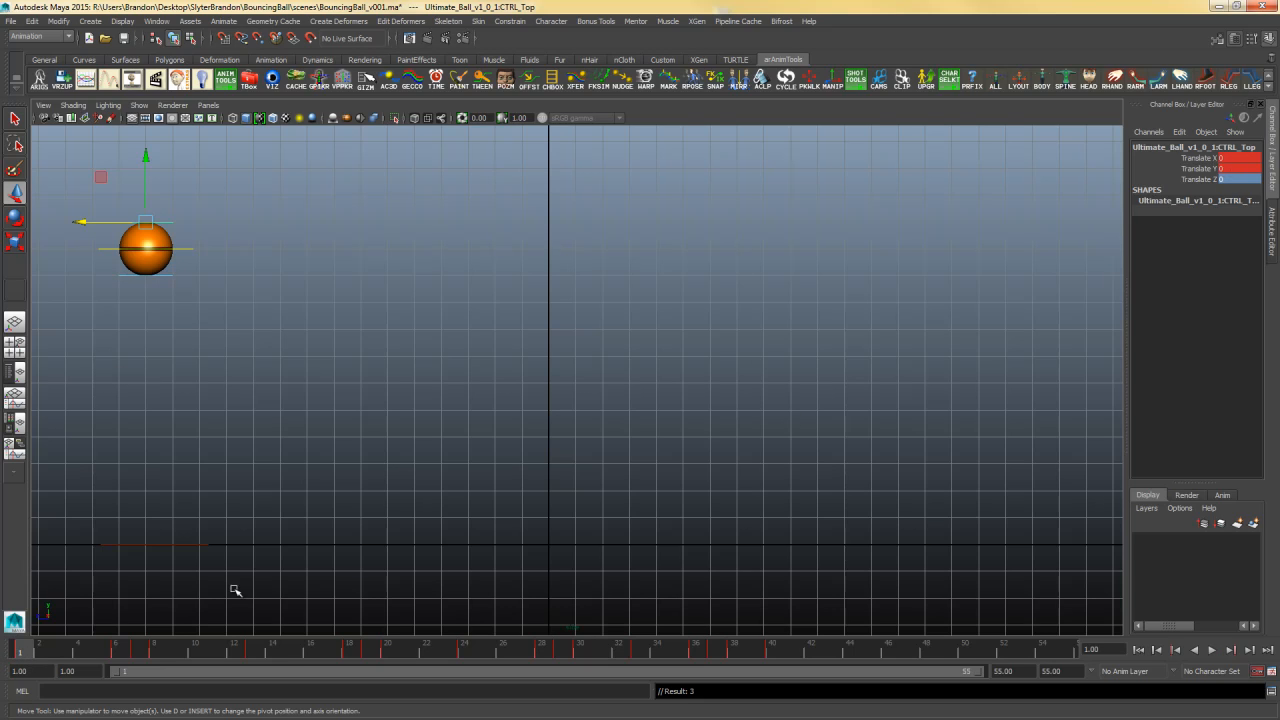
Move the top control along Z to about 0.918 at frame 6, and reset its Translate Z to 0 at frame 7
click(117, 655)
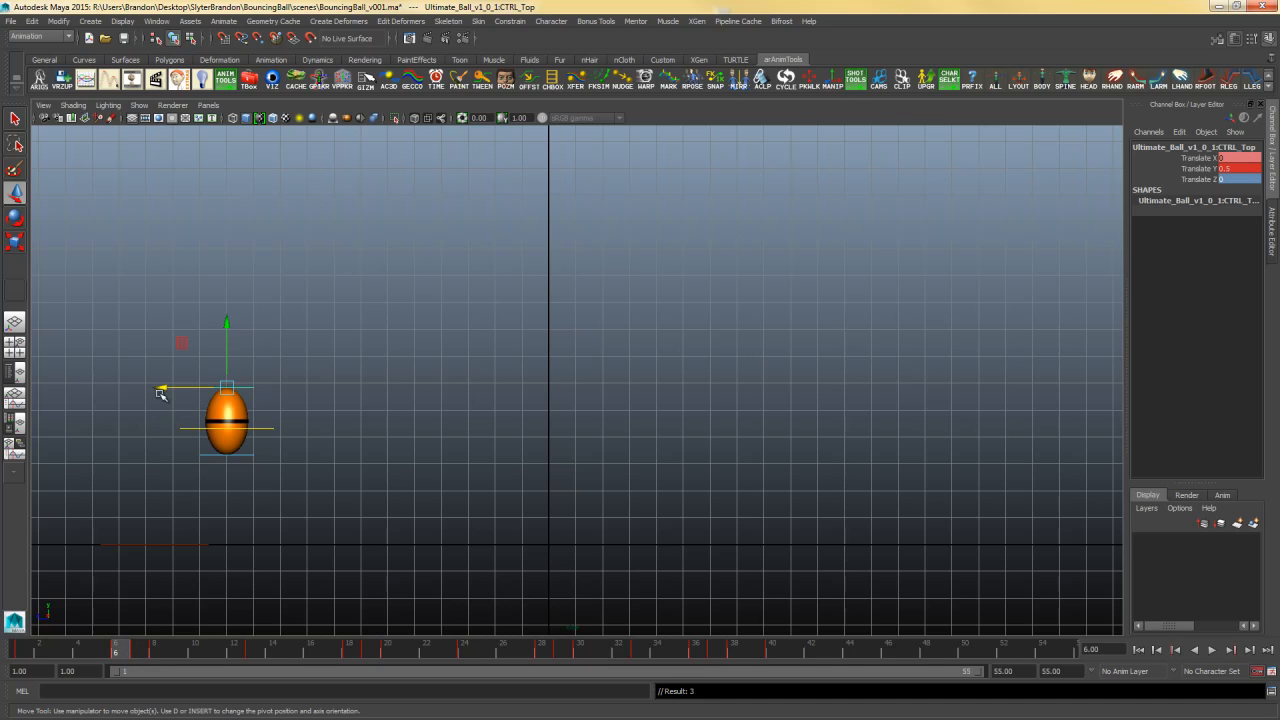
drag(158, 390, 146, 389)
mouse_move(102, 641)
mouse_down()
mouse_move(26, 652)
mouse_move(145, 672)
mouse_up()
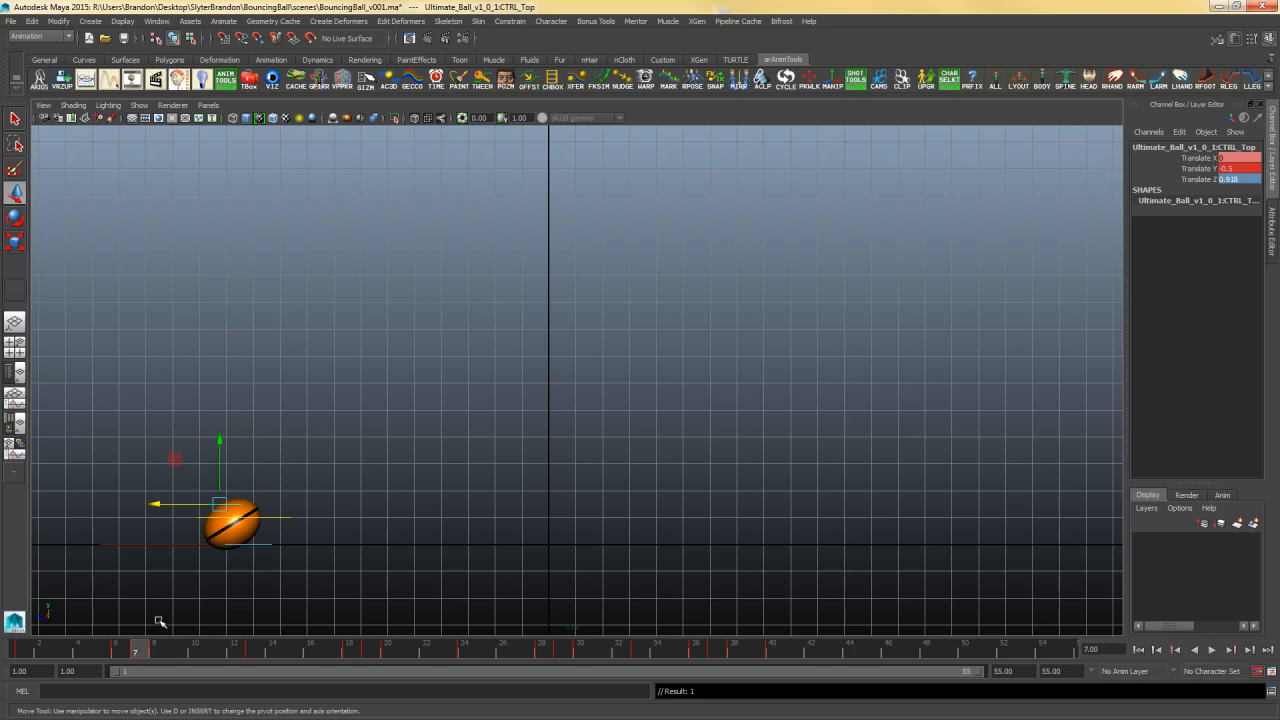
double_click(1240, 179)
text(0)
key(Return)
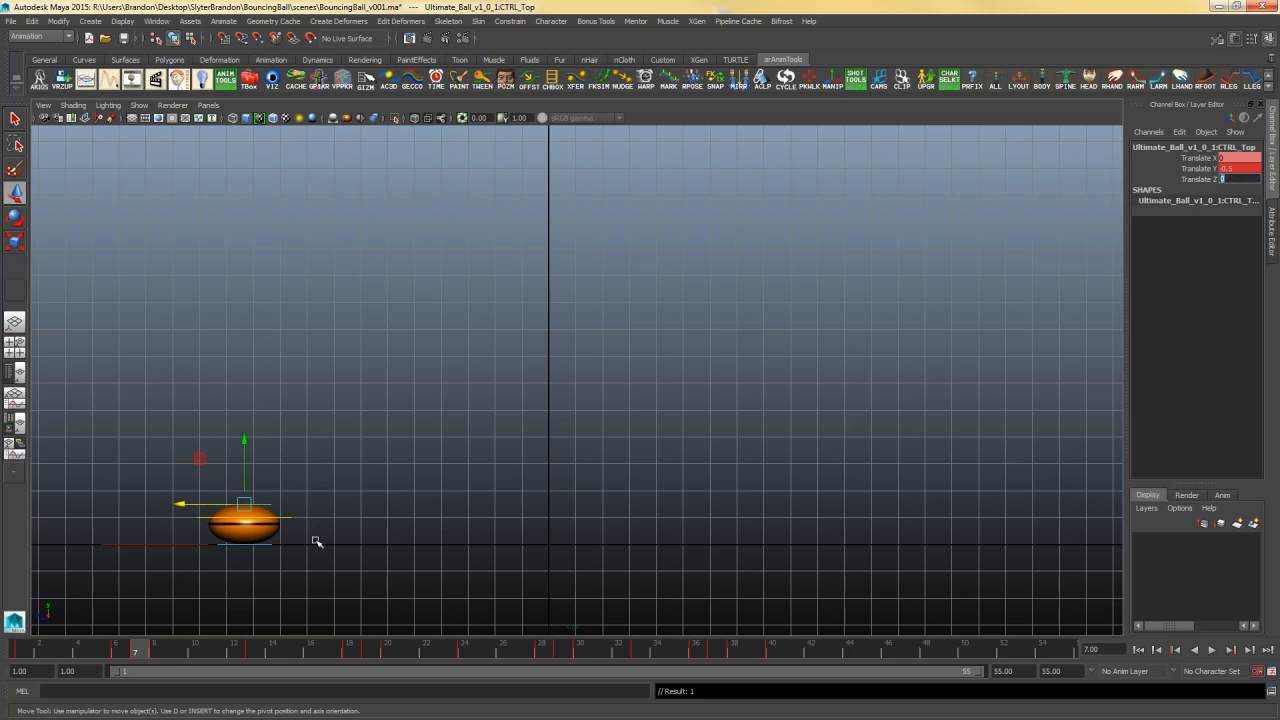
Lean the ball forward at frame 8 with the top control's Translate Z at about -0.893, and reset it to 0 at frame 13
click(169, 652)
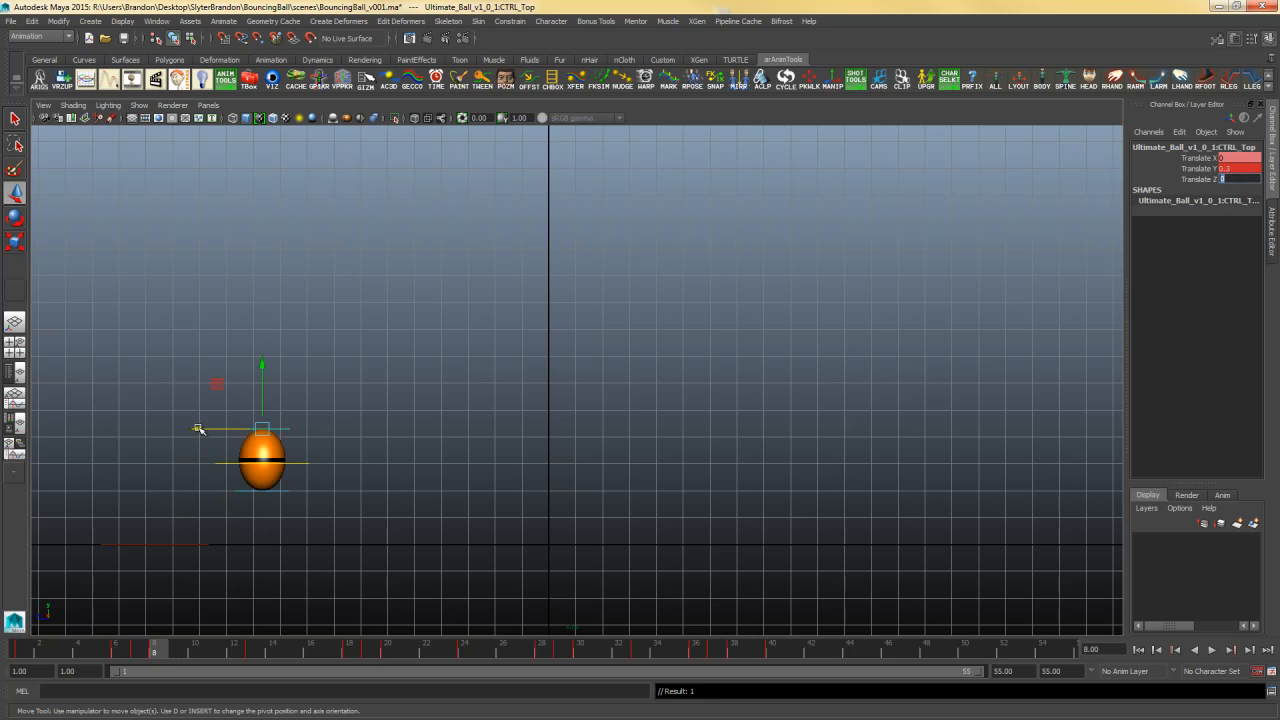
drag(199, 429, 223, 426)
click(252, 651)
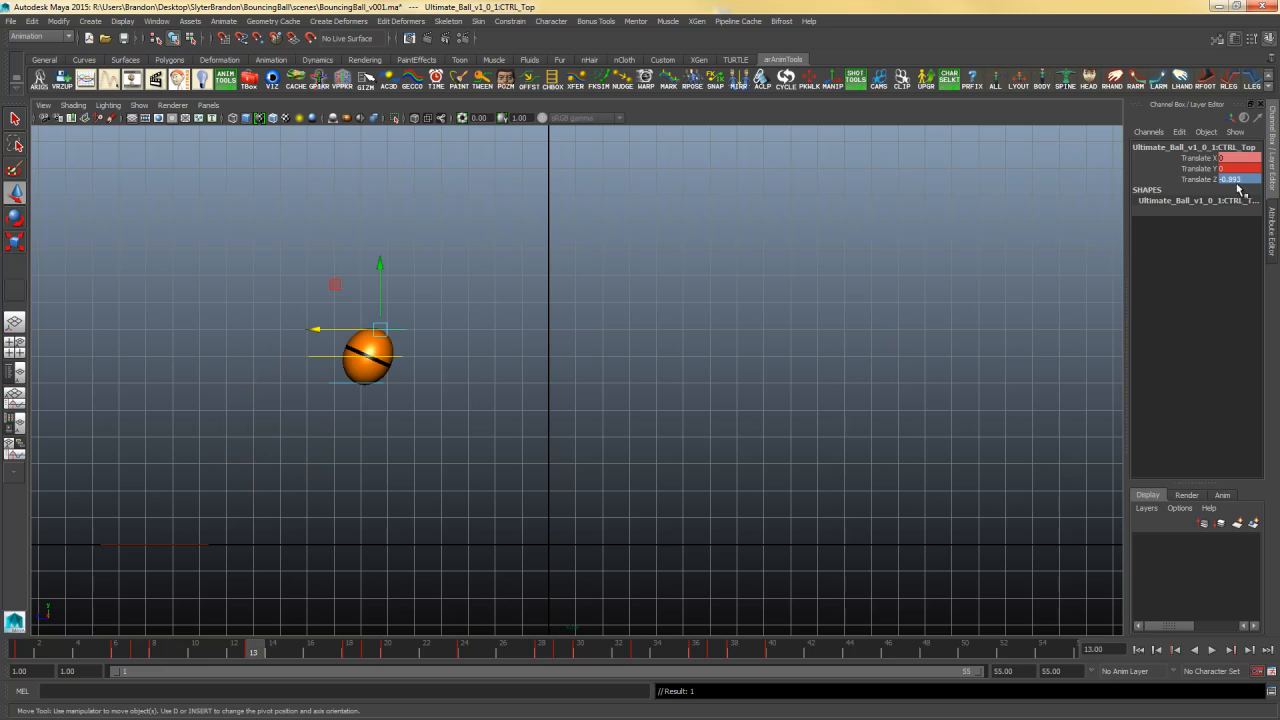
text(0)
key(Return)
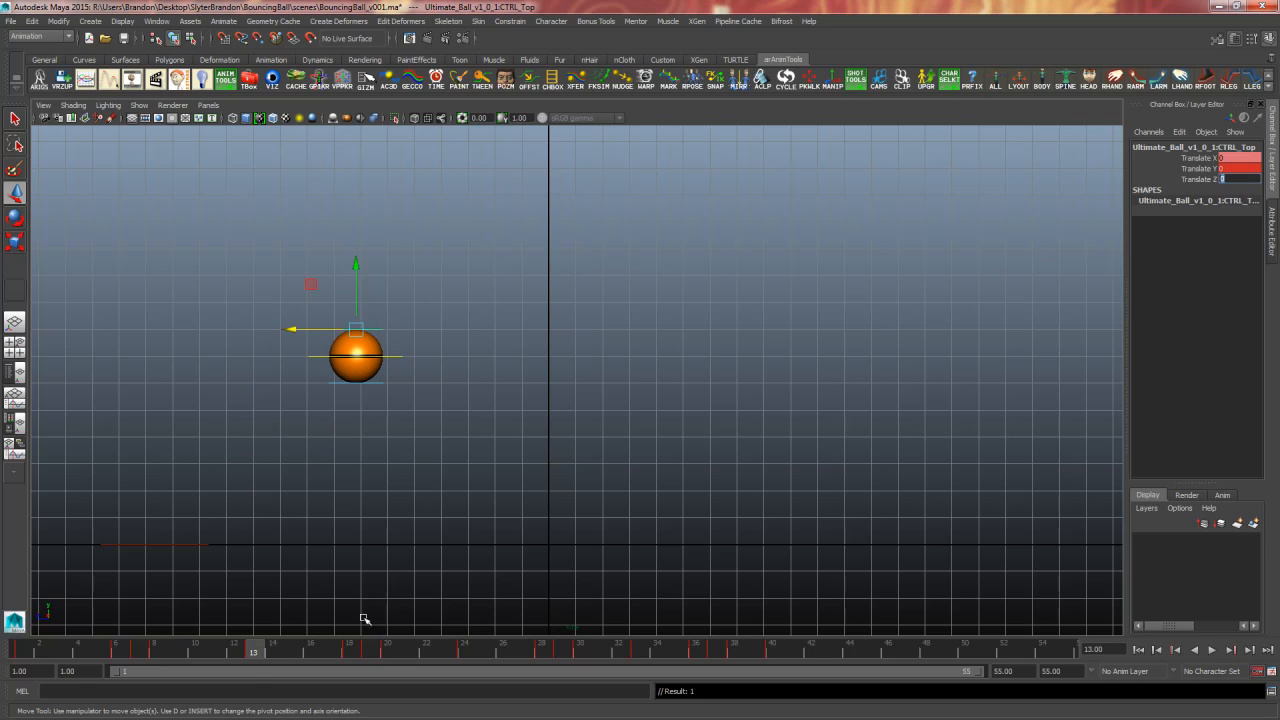
Lean the ball back at frame 18 with the top control's Translate Z at about 0.744, and reset it to 0 at frame 19
click(352, 651)
mouse_move(391, 427)
mouse_down()
mouse_move(371, 434)
mouse_move(383, 440)
mouse_up()
click(367, 651)
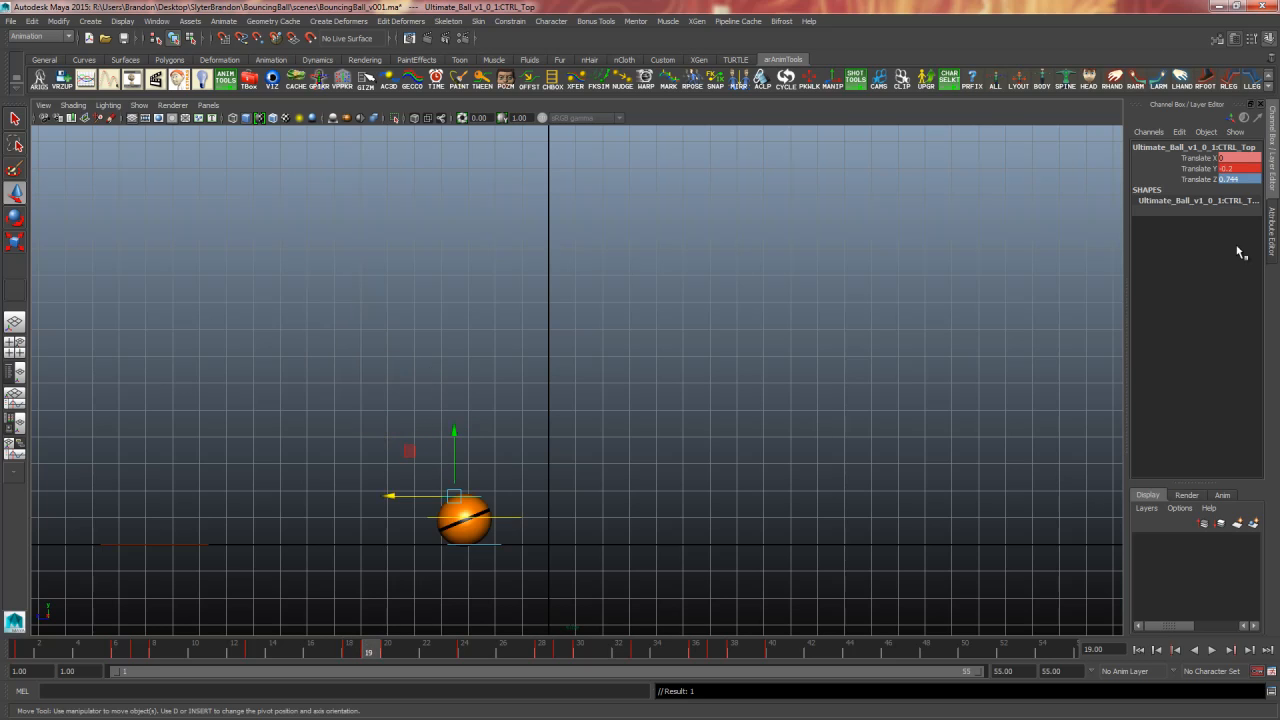
text(0)
key(Return)
Lean the ball forward at frame 20 with the top control's Translate Z at about -0.67, and reset it to 0 at frame 24
click(396, 648)
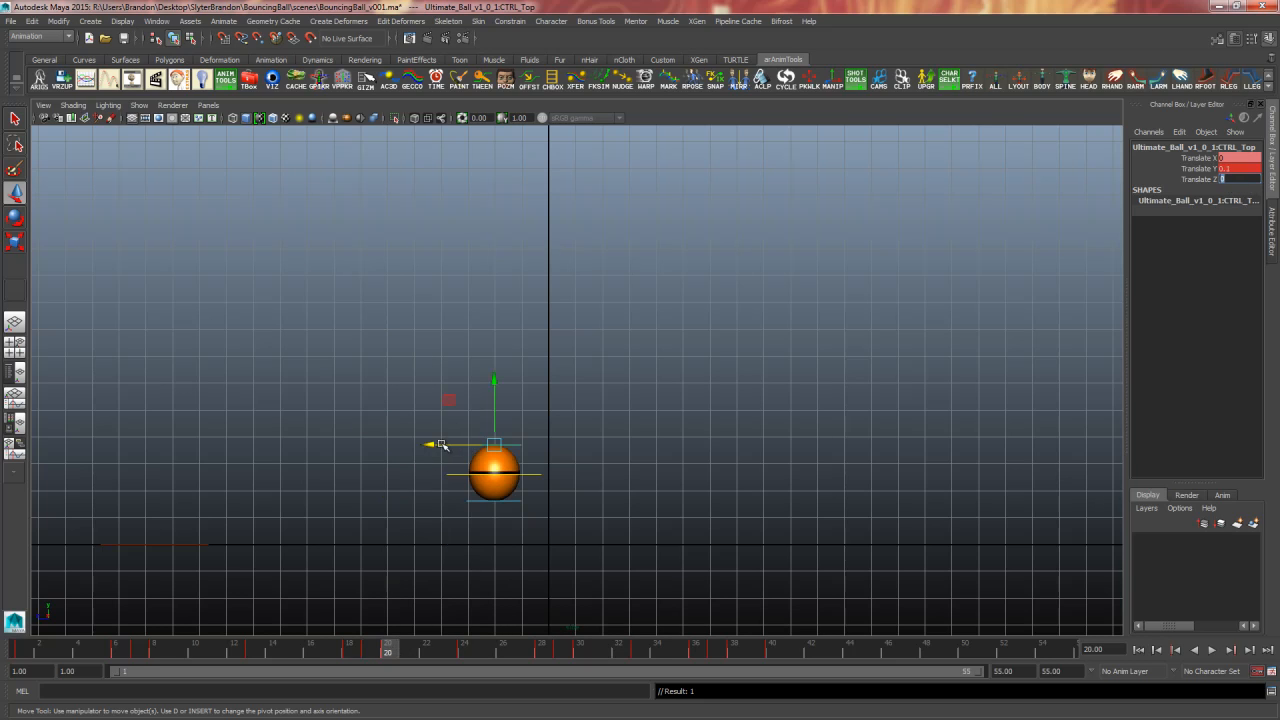
mouse_move(441, 444)
mouse_down()
mouse_move(429, 448)
mouse_move(447, 449)
mouse_up()
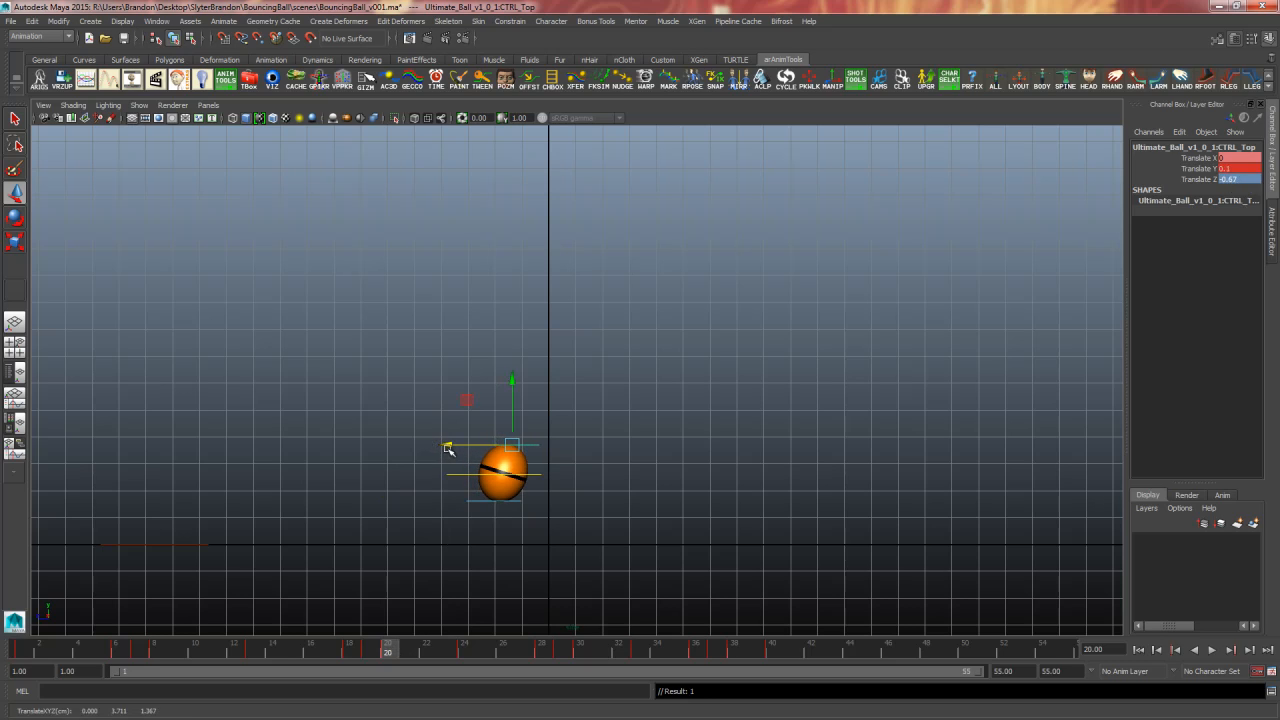
click(471, 656)
text(0)
key(Return)
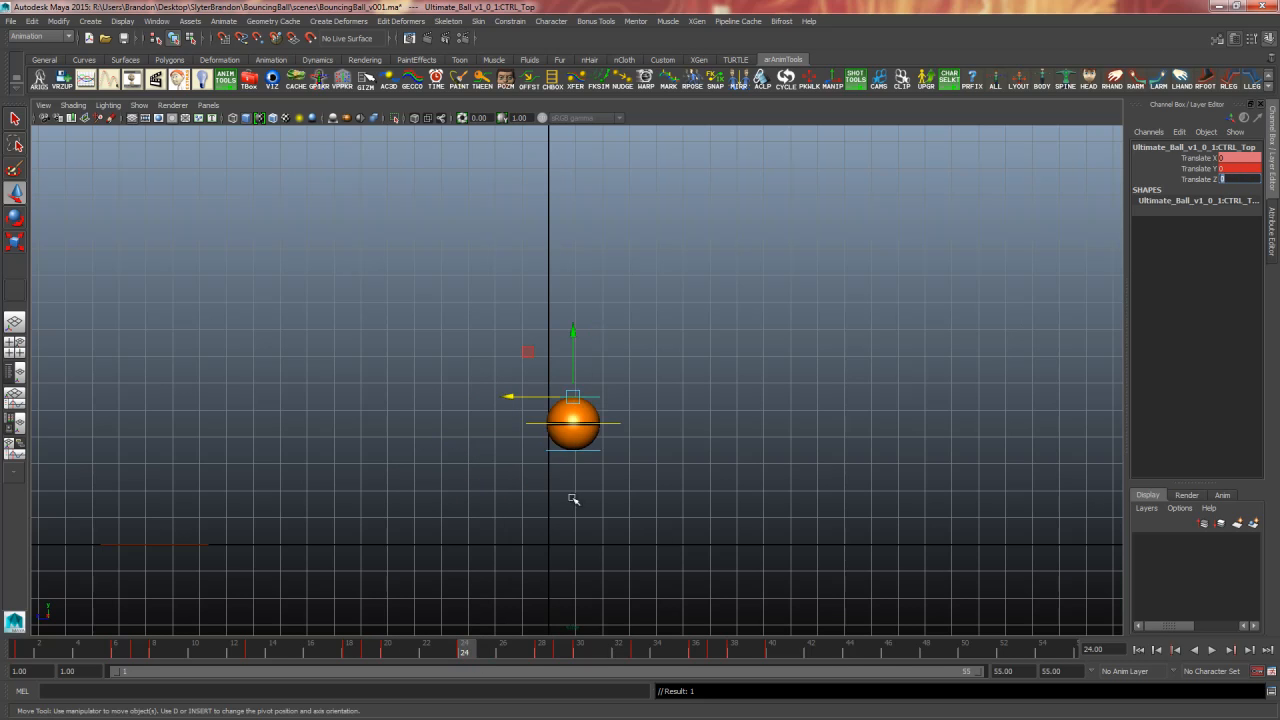
Lean the ball back at frame 28 with the top control's Translate Z at about 0.546, and reset it to 0 at frame 29
click(545, 650)
drag(608, 445, 593, 445)
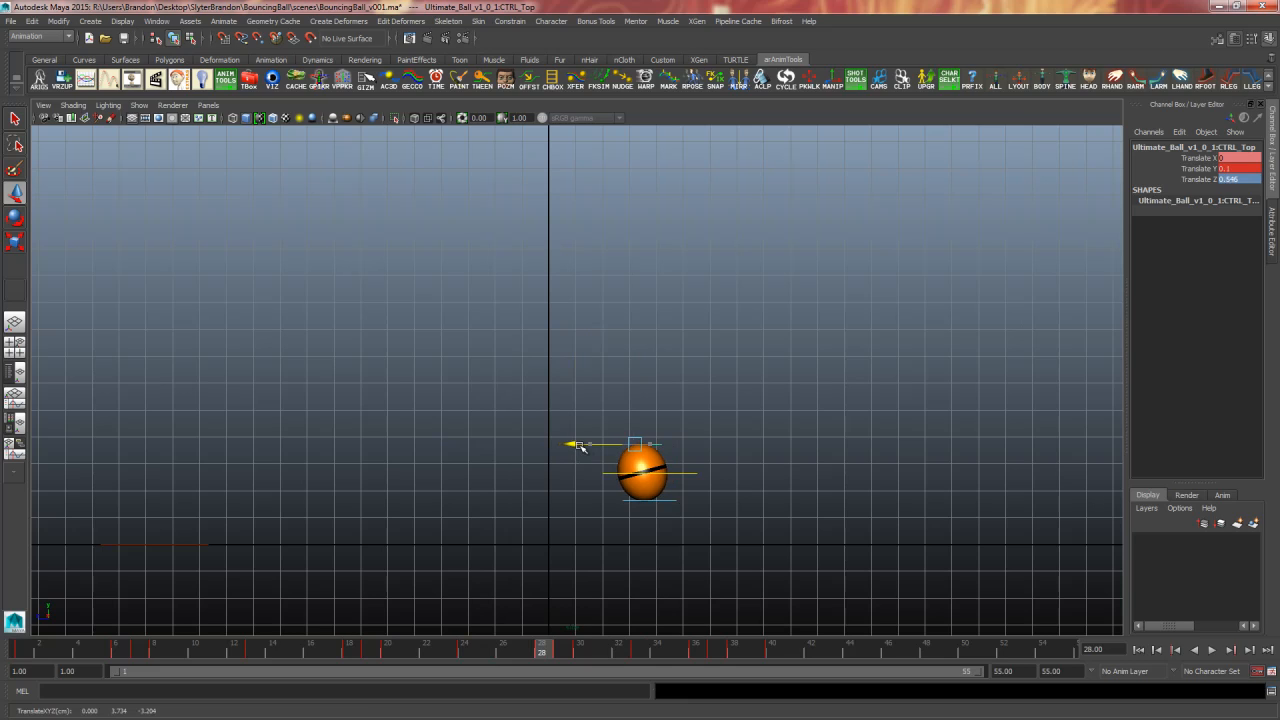
click(561, 650)
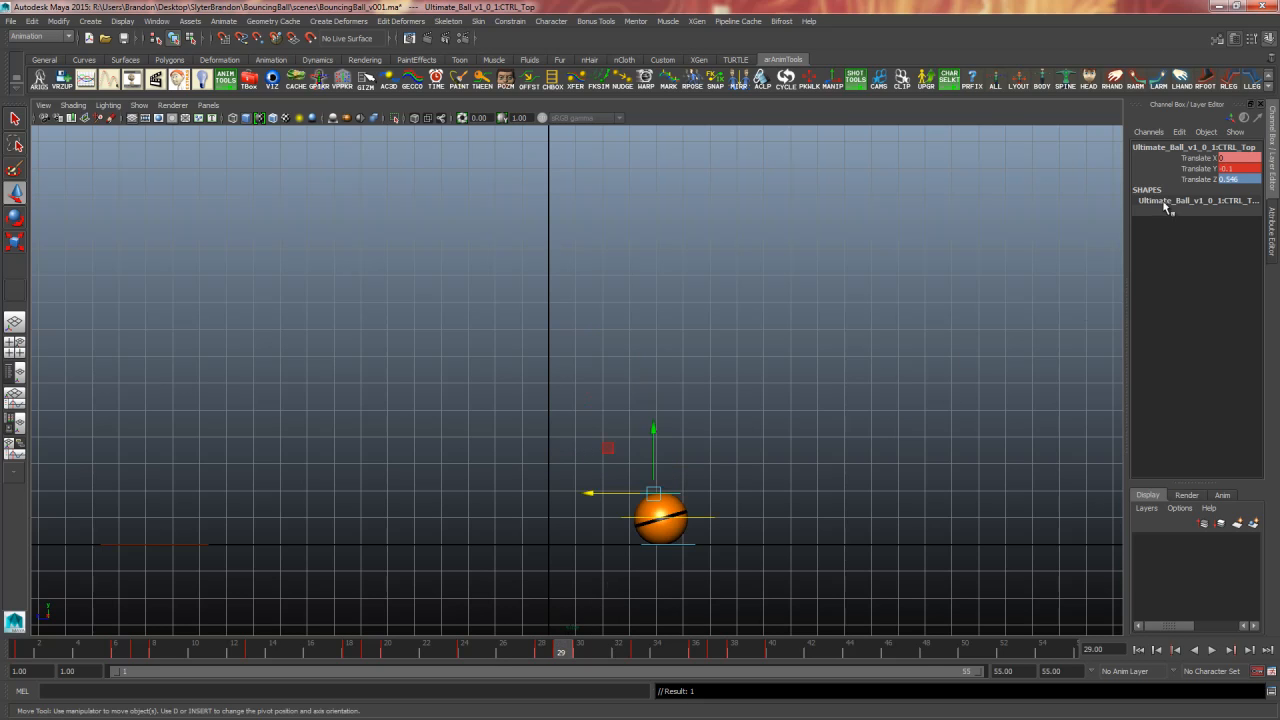
text(0)
key(Return)
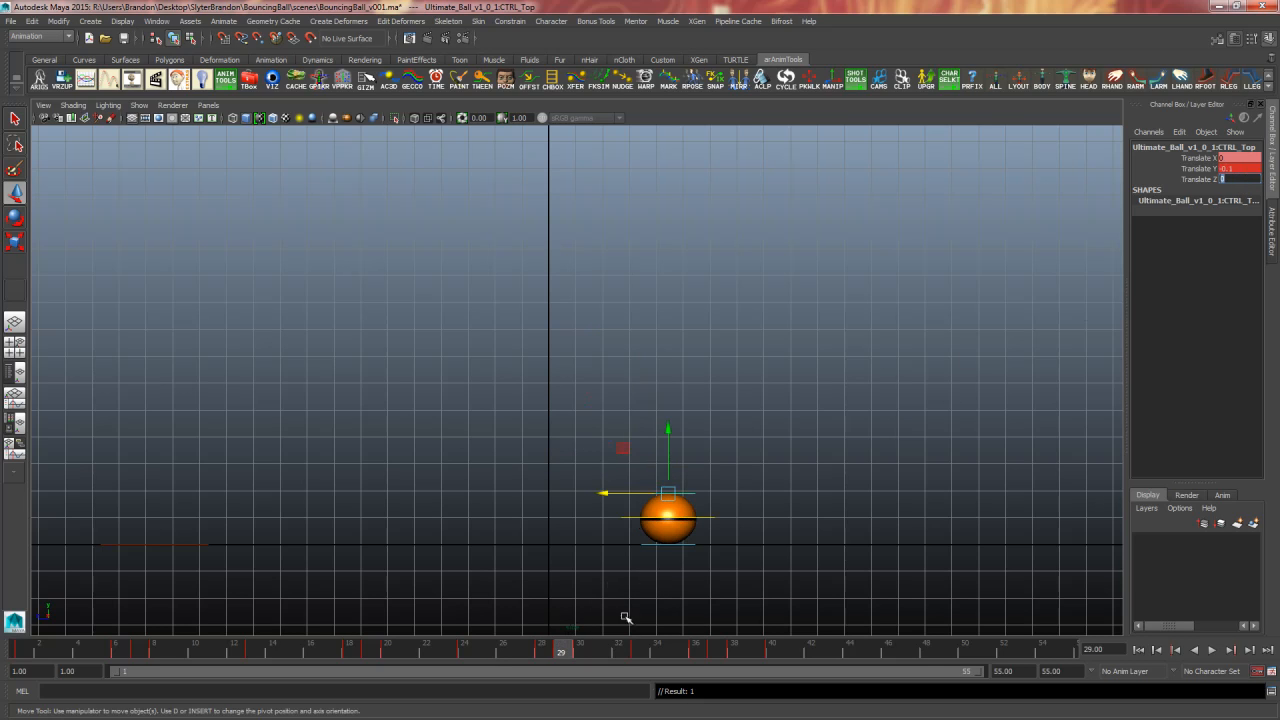
Lean the ball forward at frame 30 with the top control's Translate Z at about -0.323, and reset it to 0 at frame 33
click(581, 650)
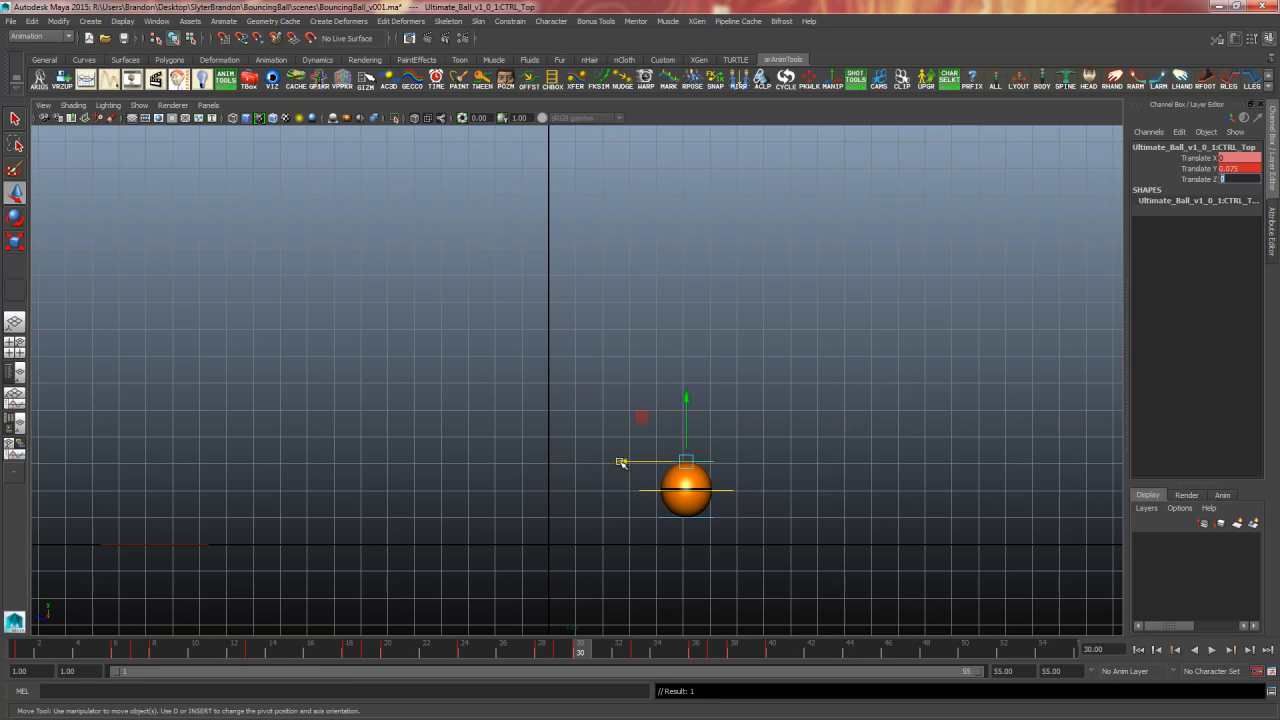
click(639, 651)
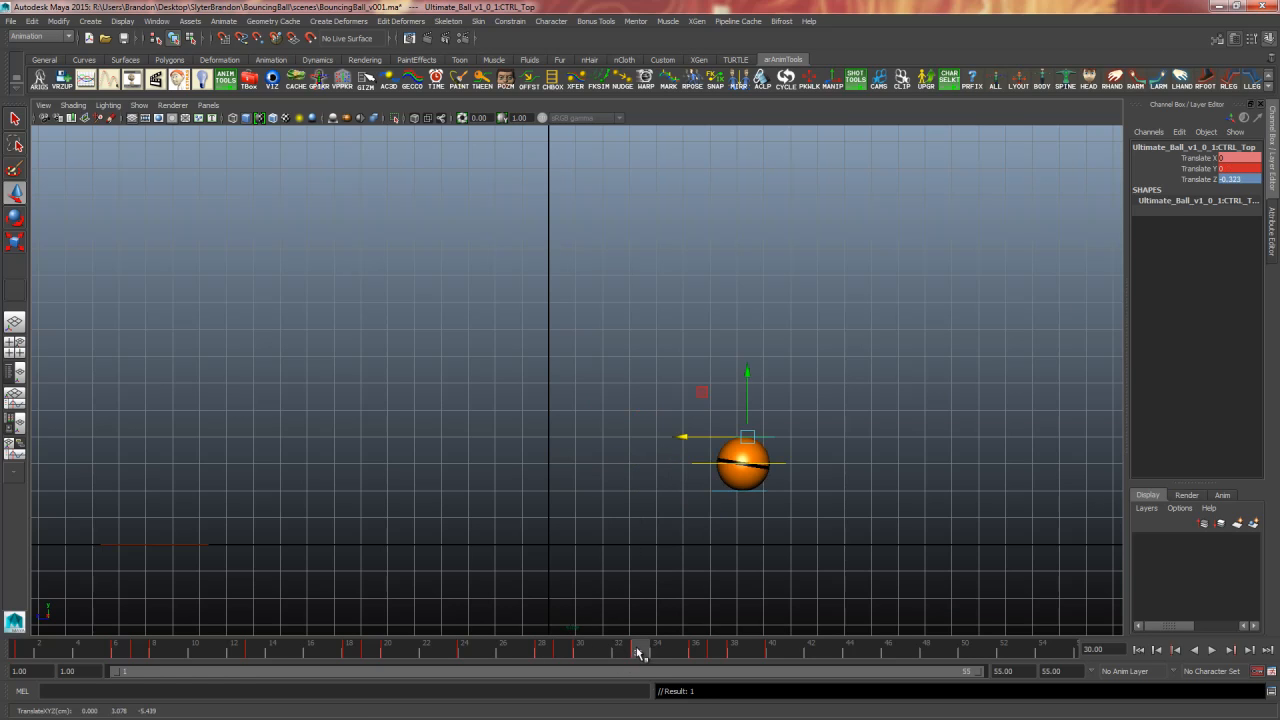
text(0)
key(Return)
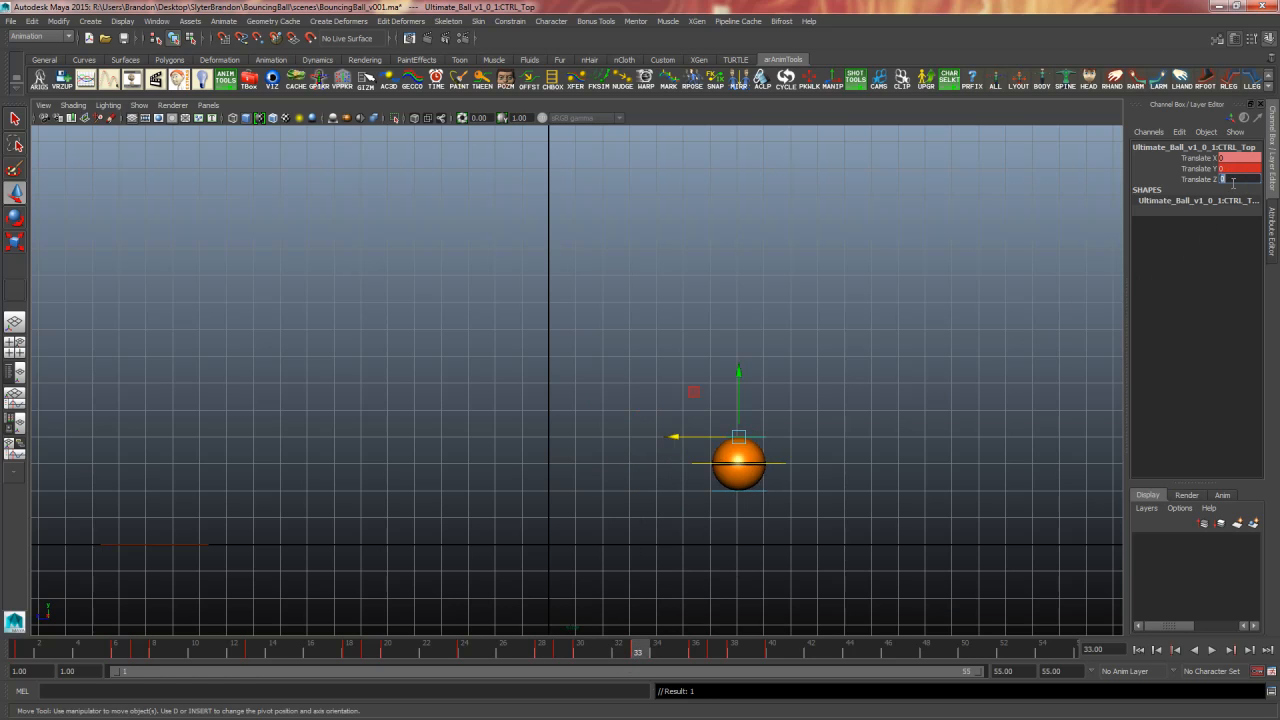
Lean the ball back at frame 36 with the top control's Translate Z at about 0.397, and reset it to 0 at frame 37
click(701, 650)
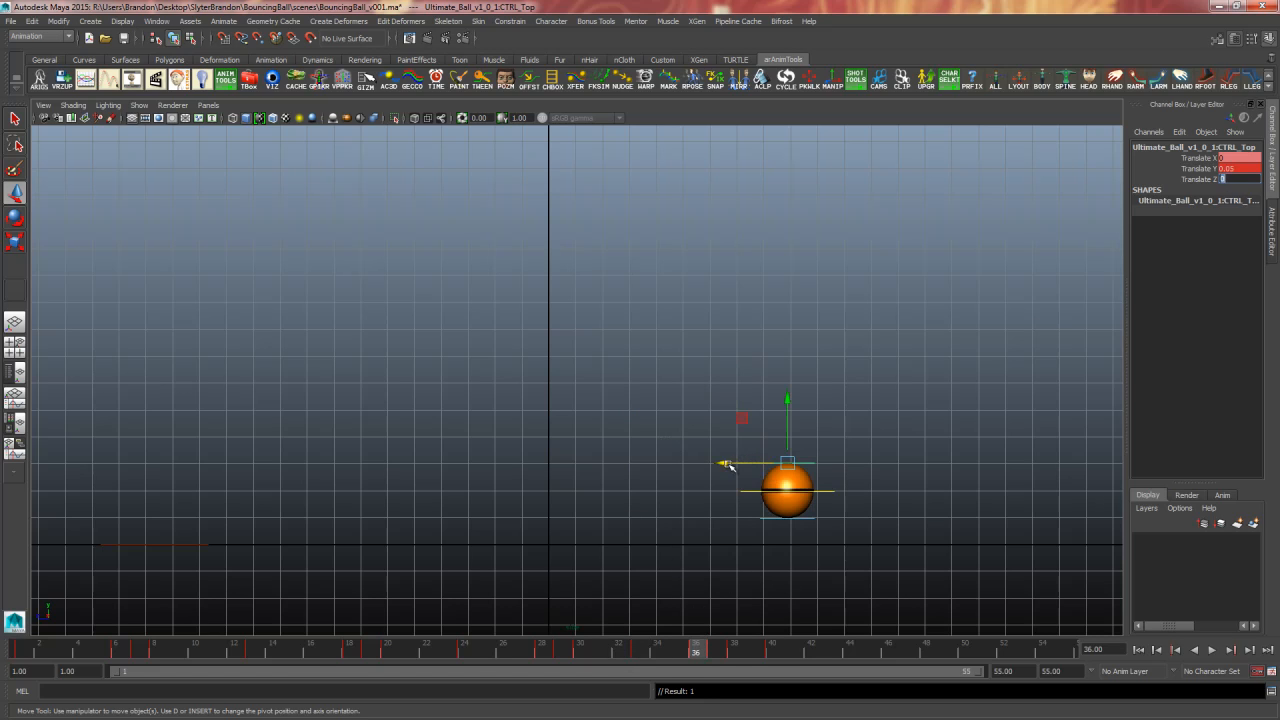
drag(729, 465, 715, 469)
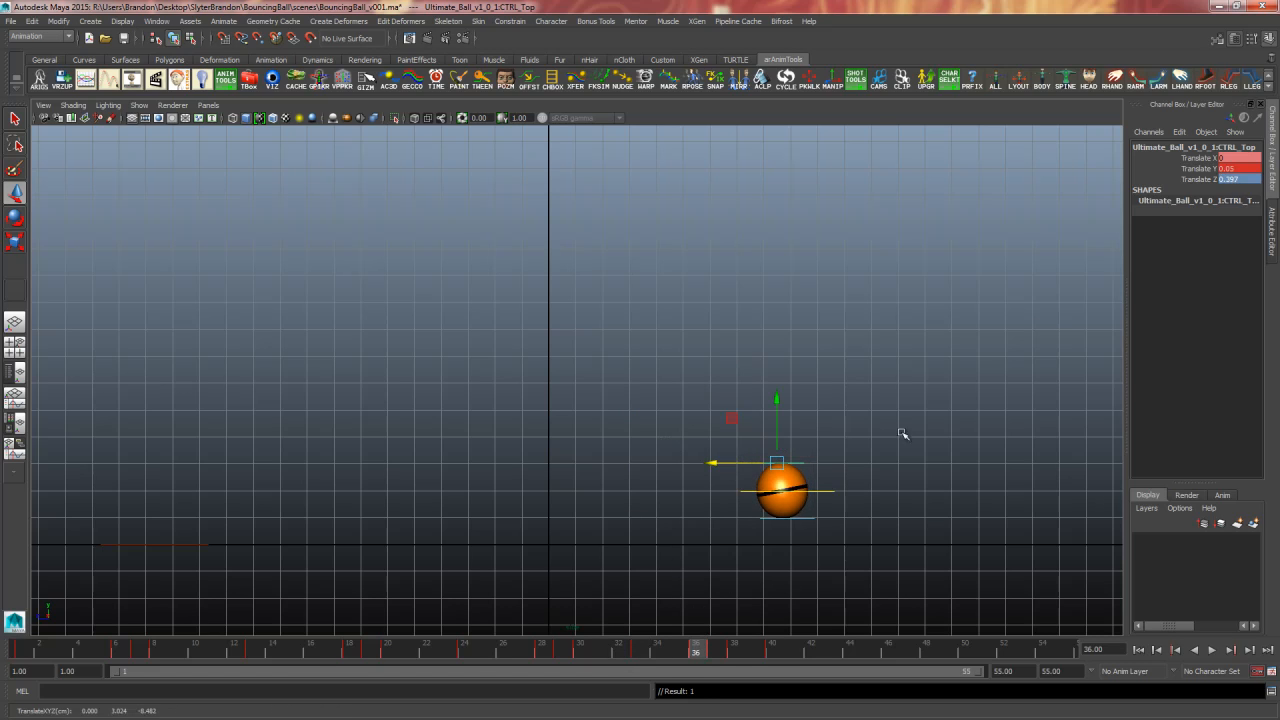
click(721, 645)
click(1250, 181)
text(0)
key(Return)
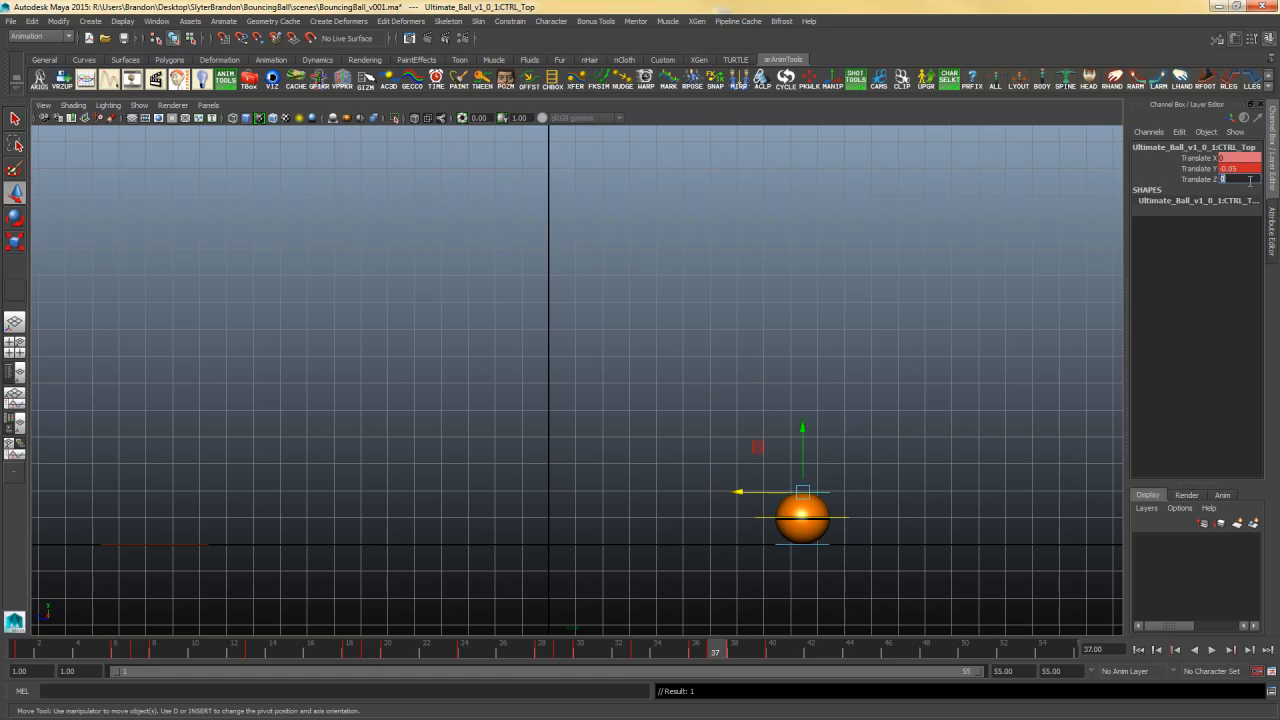
Lean the ball forward at frame 38 with the top control's Translate Z at about -0.323, and reset it to 0 at frame 40
click(735, 652)
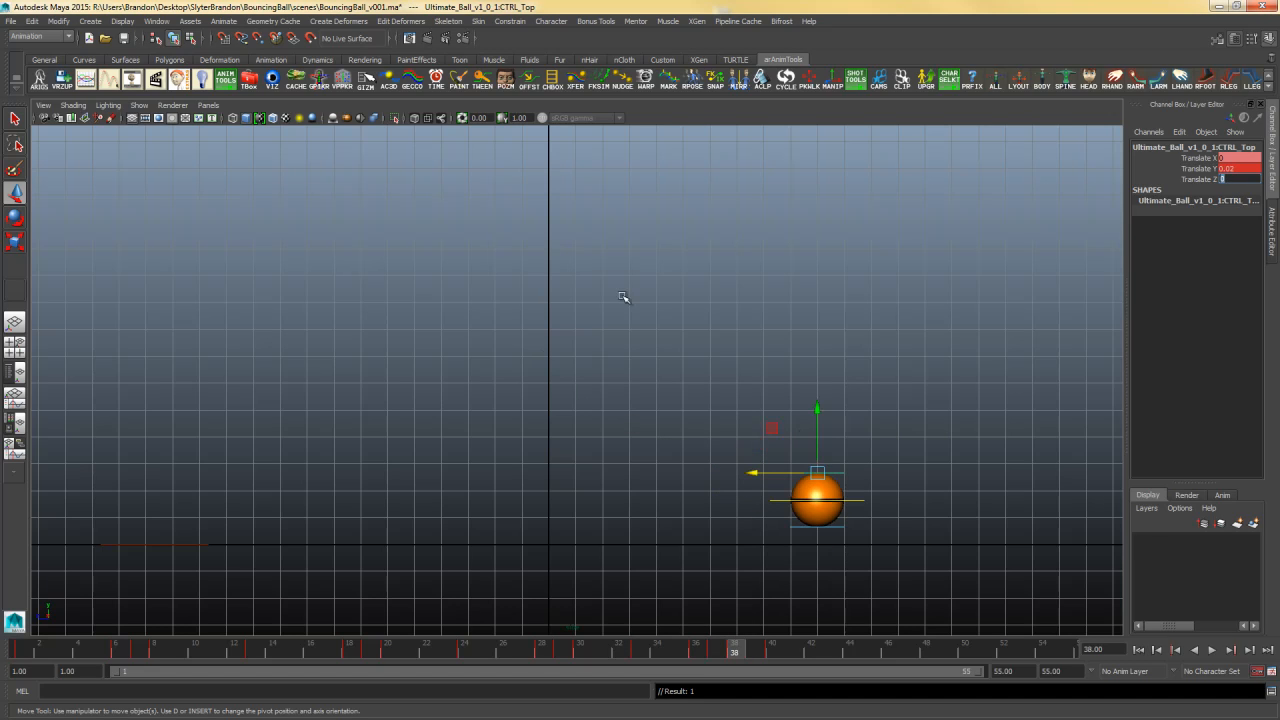
drag(757, 474, 768, 474)
click(771, 650)
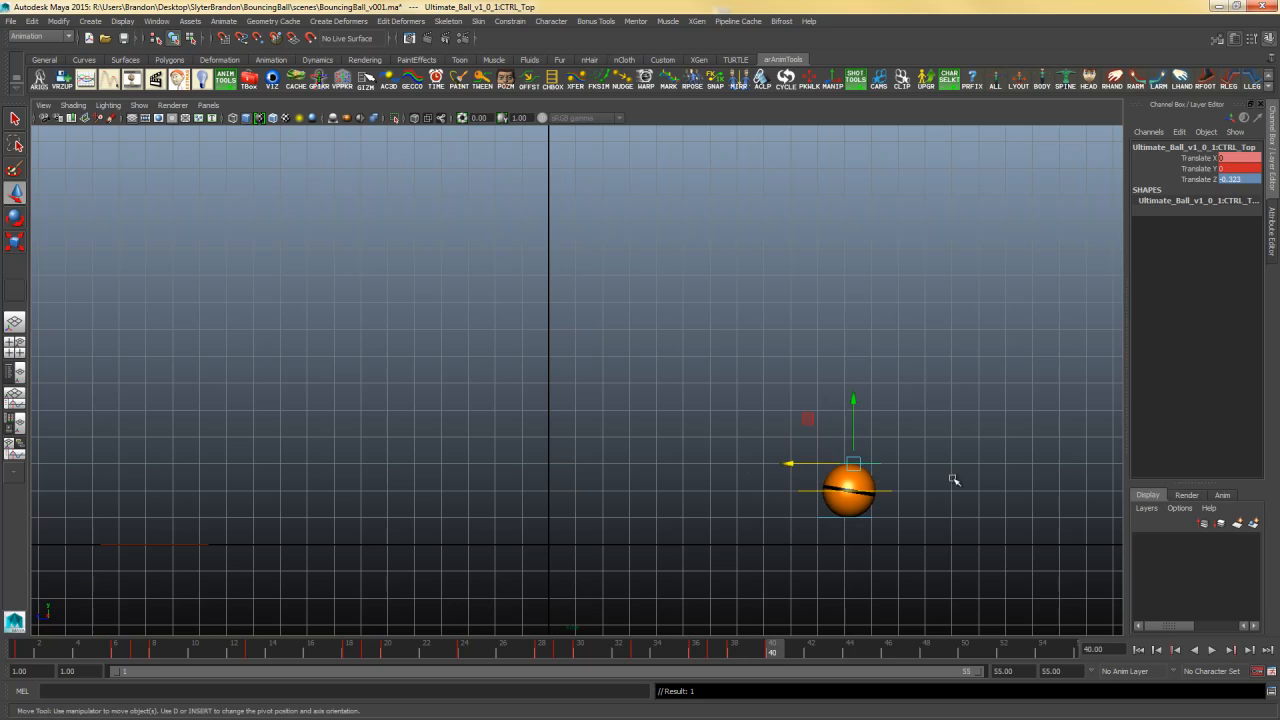
text(0)
key(Return)
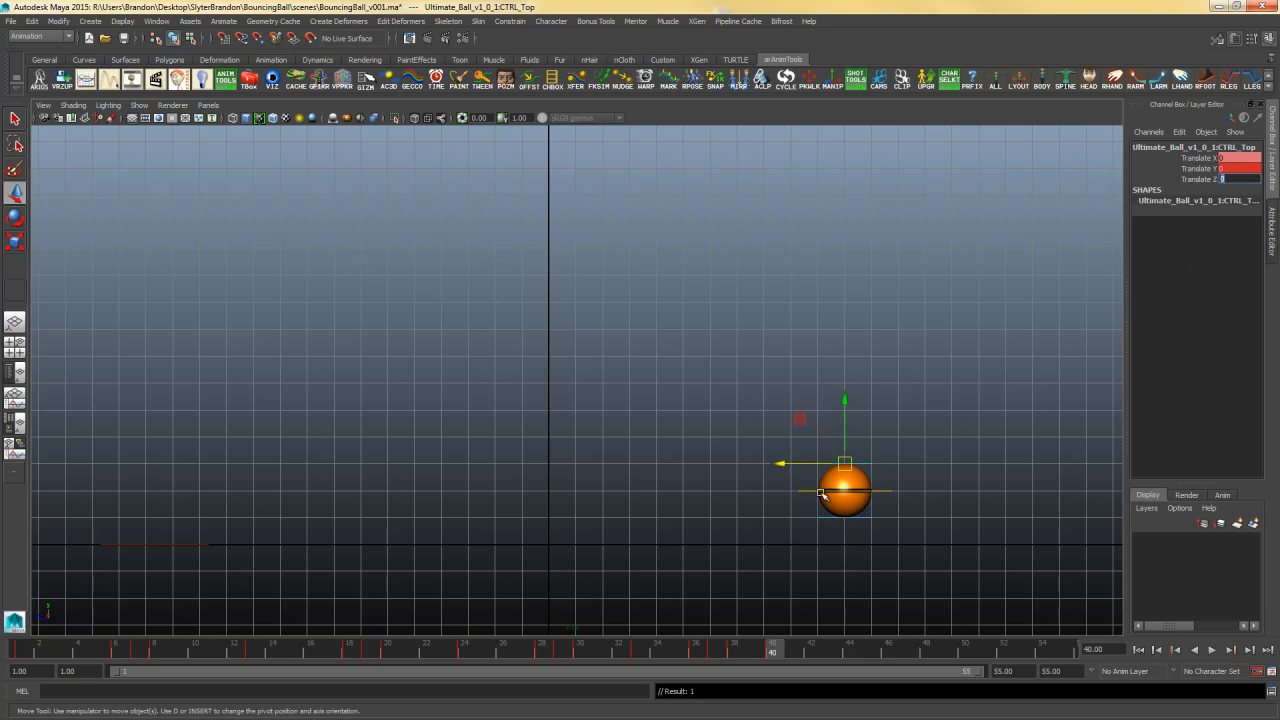
Play back and scrub through the bounce to frame 55 to check the ball's lean on each bounce
drag(754, 651, 1075, 651)
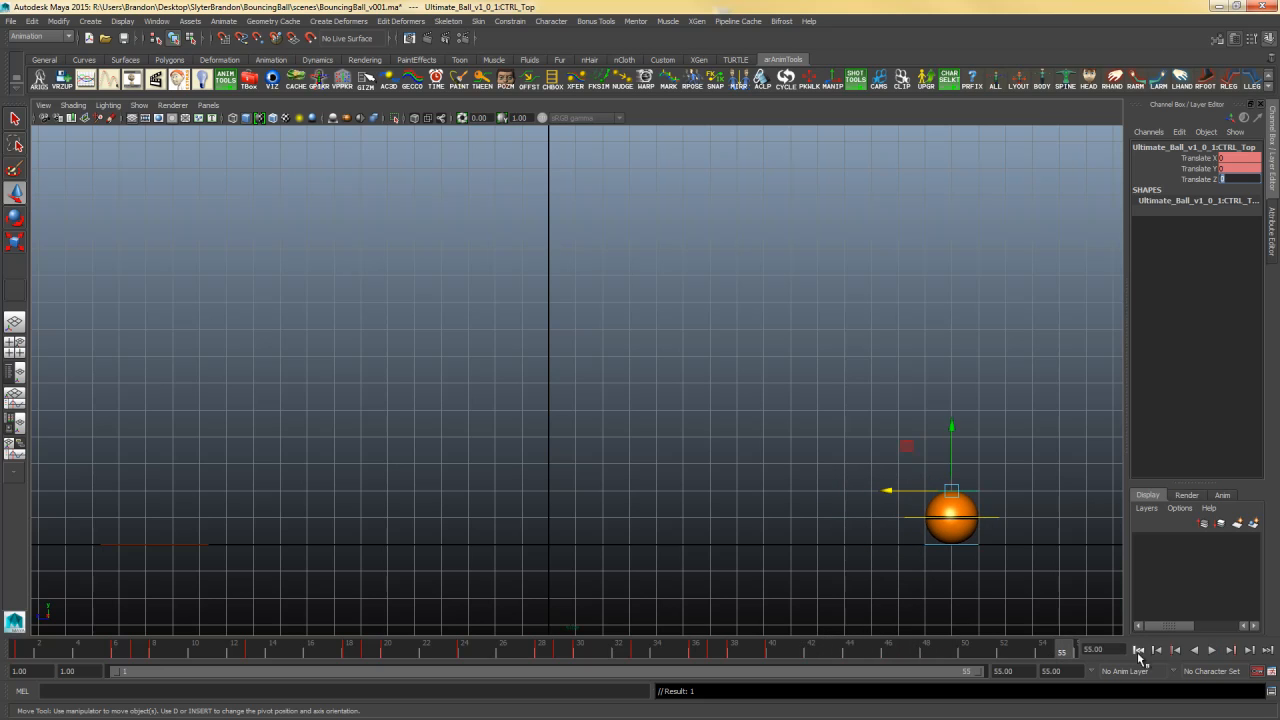
click(1210, 650)
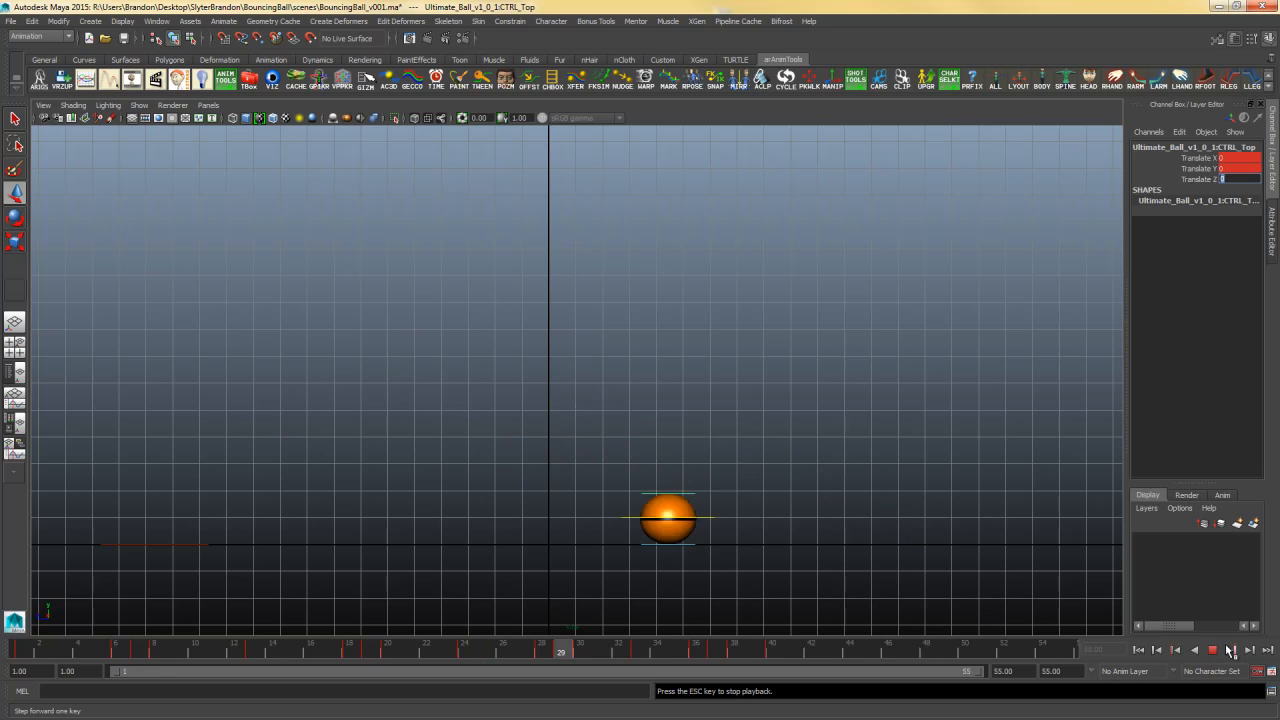
click(1212, 650)
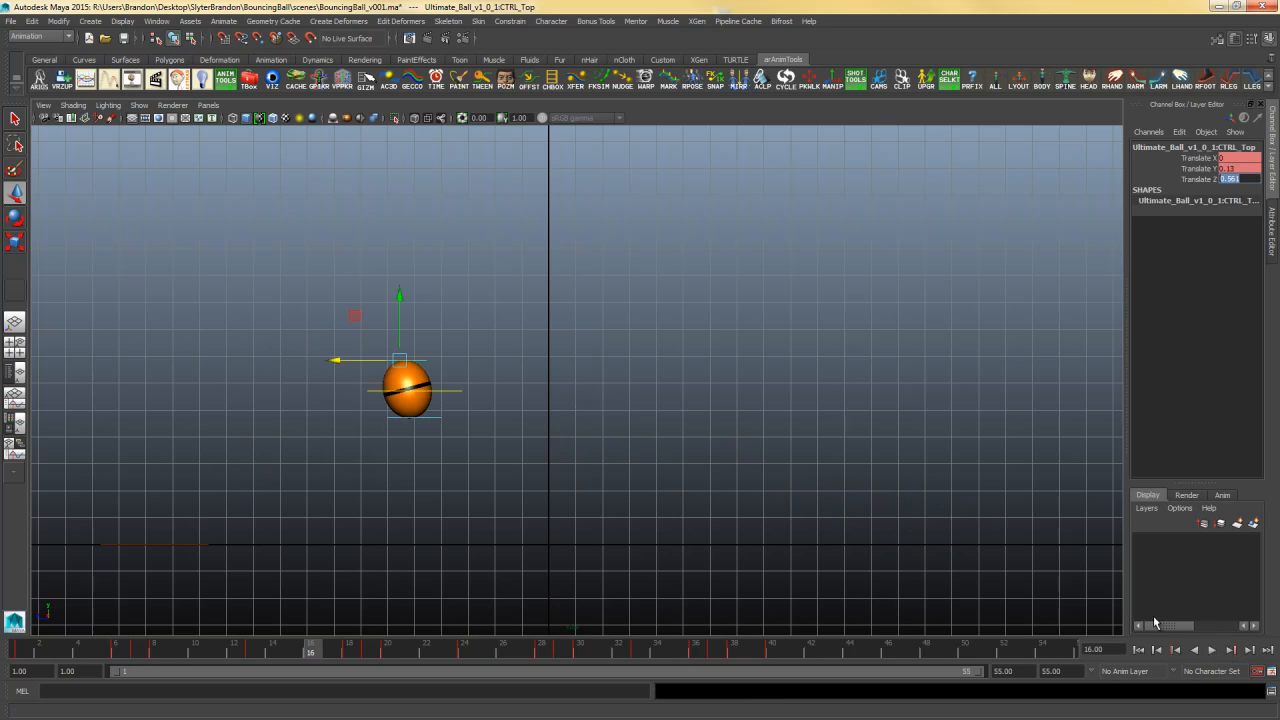
mouse_move(374, 655)
mouse_down()
mouse_move(1066, 677)
mouse_move(880, 660)
mouse_up()
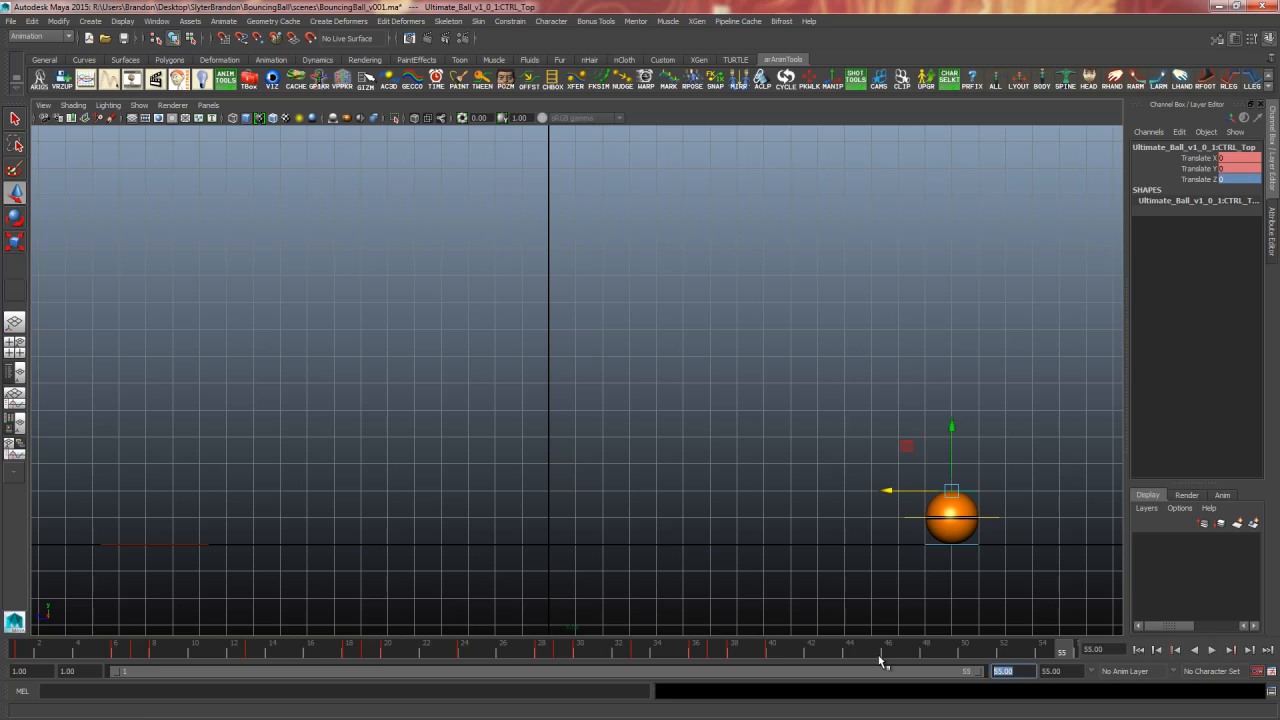
Extend the playback range to end at frame 60 and select the ball's main control
key(Return)
click(1011, 514)
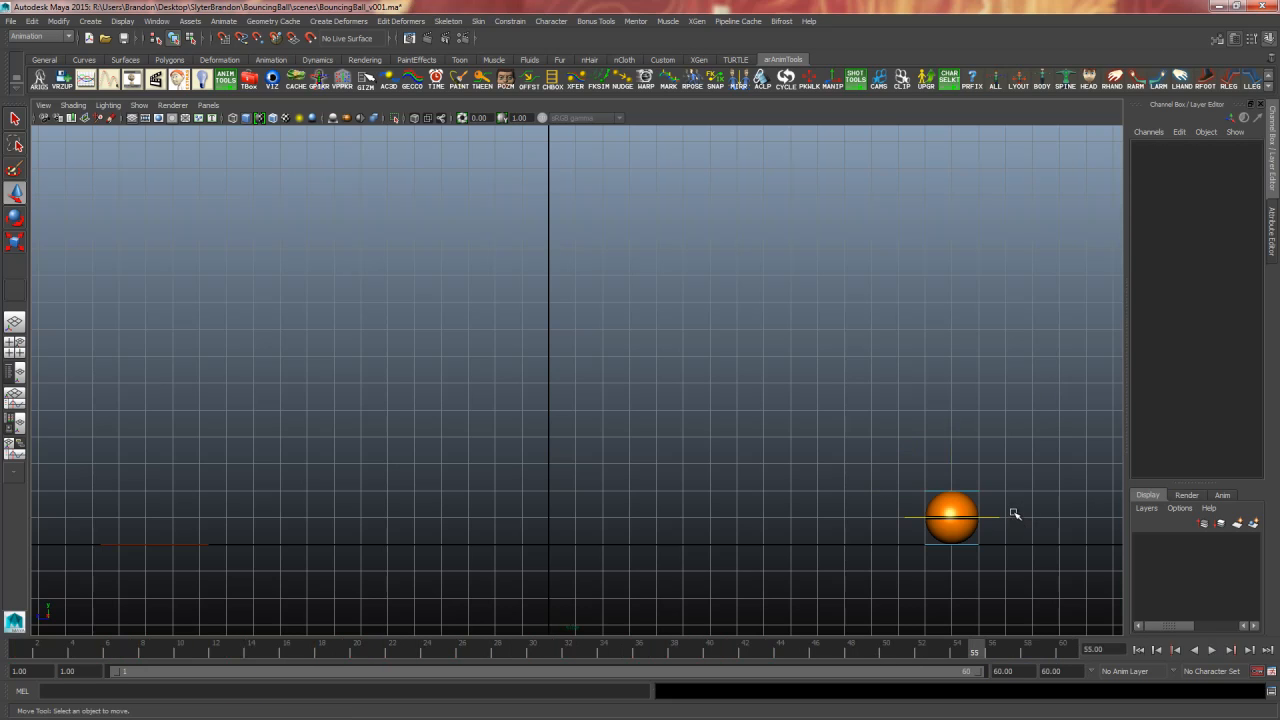
click(990, 525)
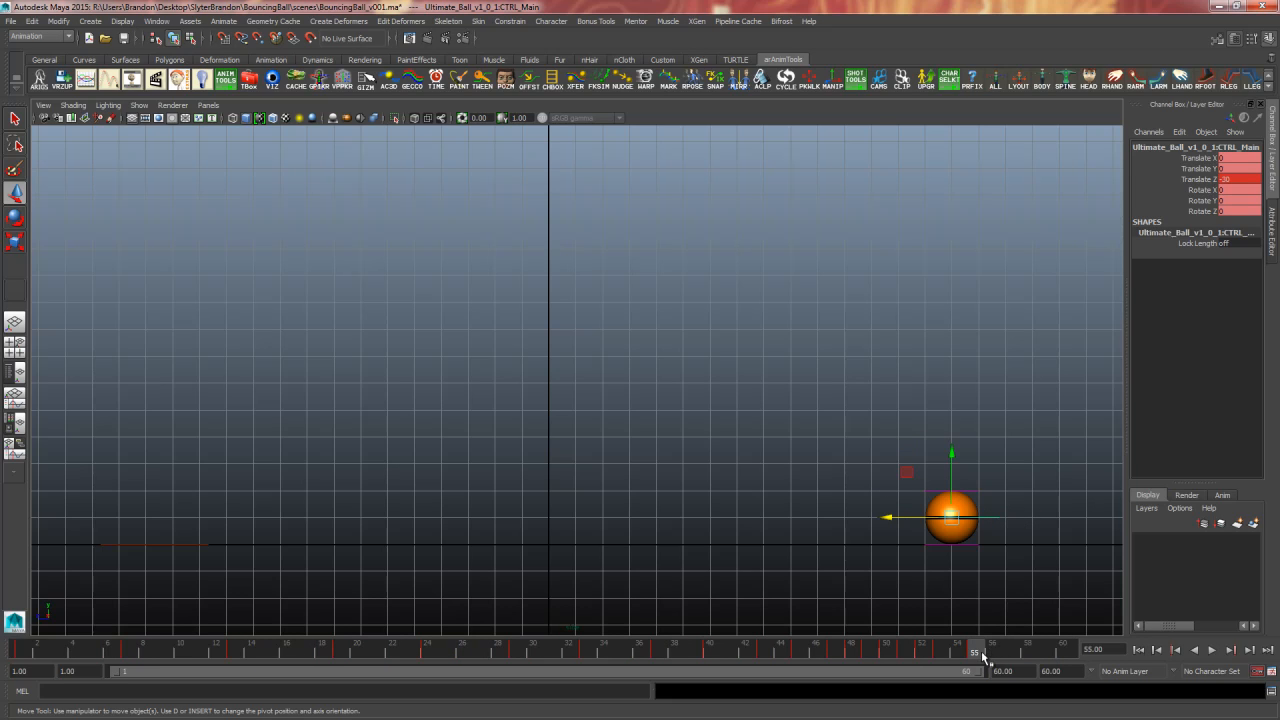
Scrub between frames 55 and 58 with the main control selected to check how the ball comes to rest
click(1008, 517)
click(991, 529)
click(1019, 541)
key(alt+v)
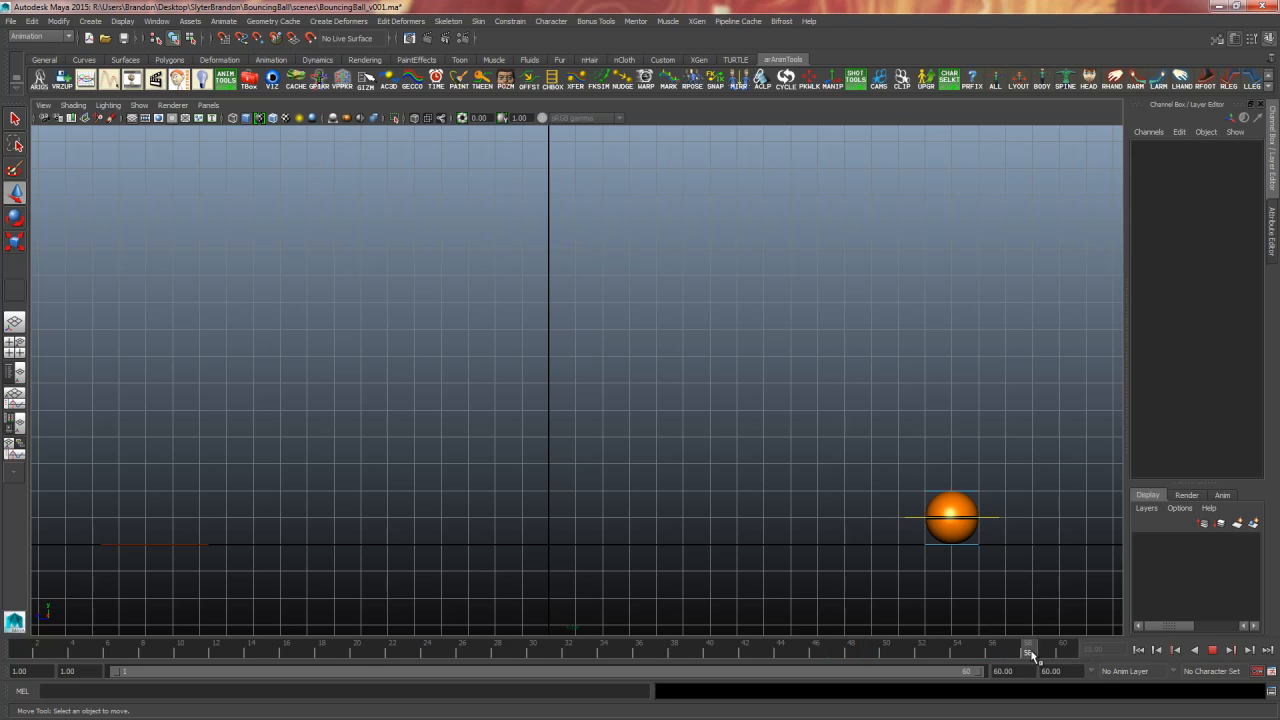
click(1025, 651)
click(991, 534)
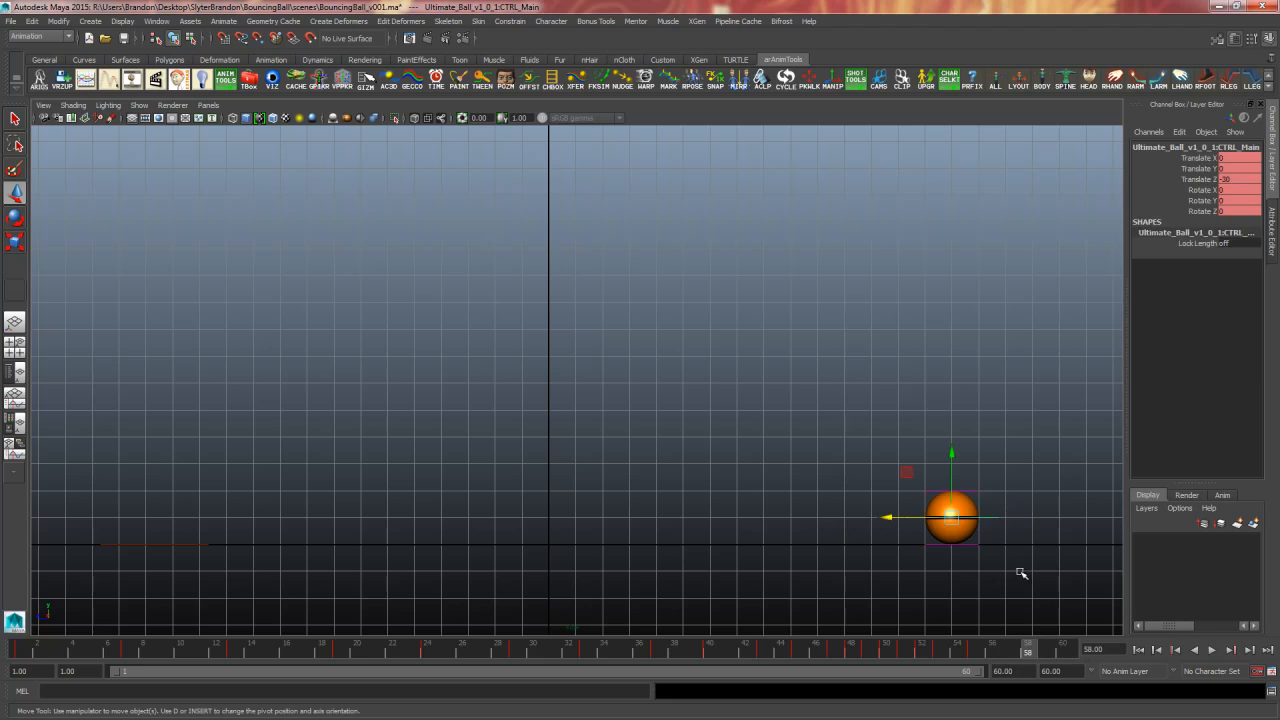
click(979, 653)
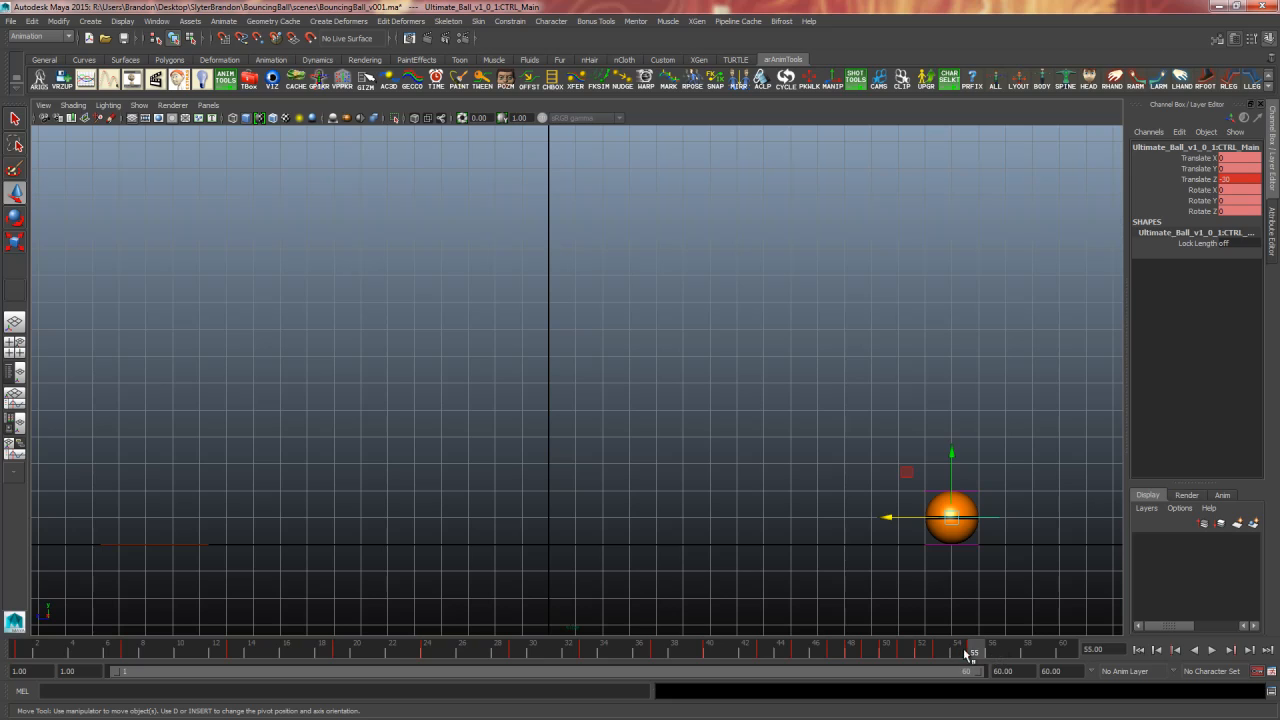
key(alt+v)
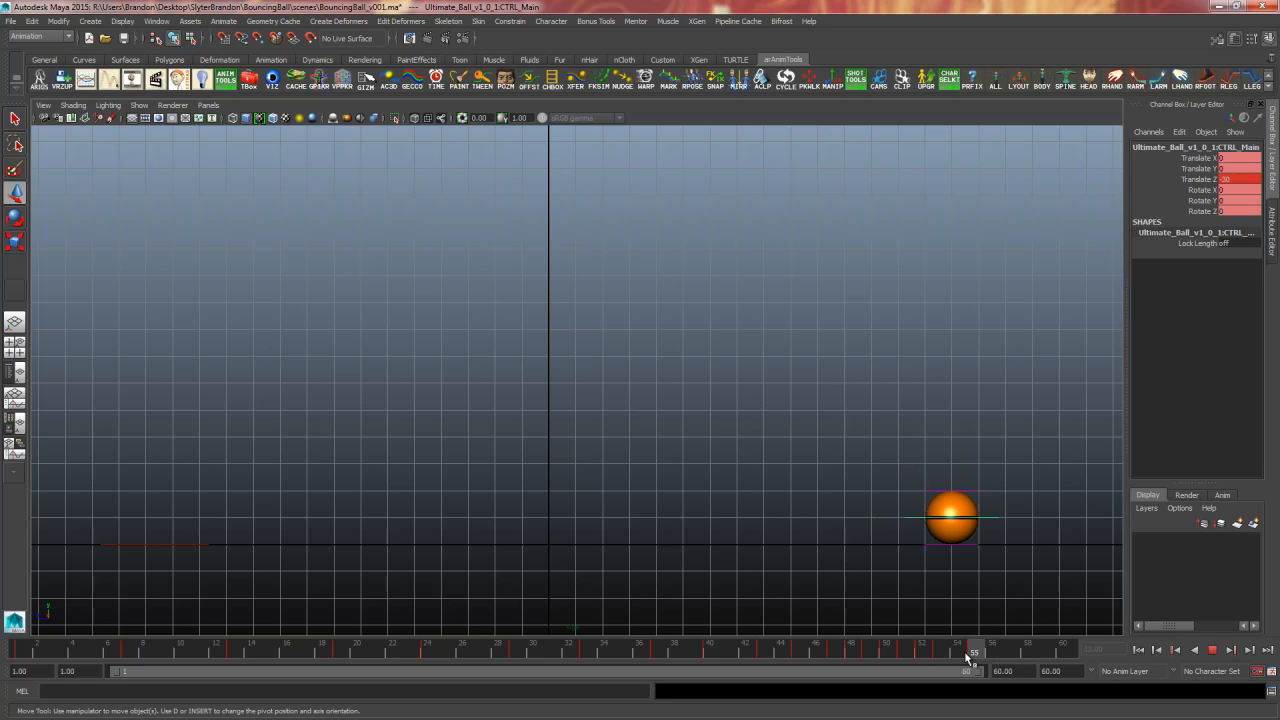
click(975, 653)
key(alt+v)
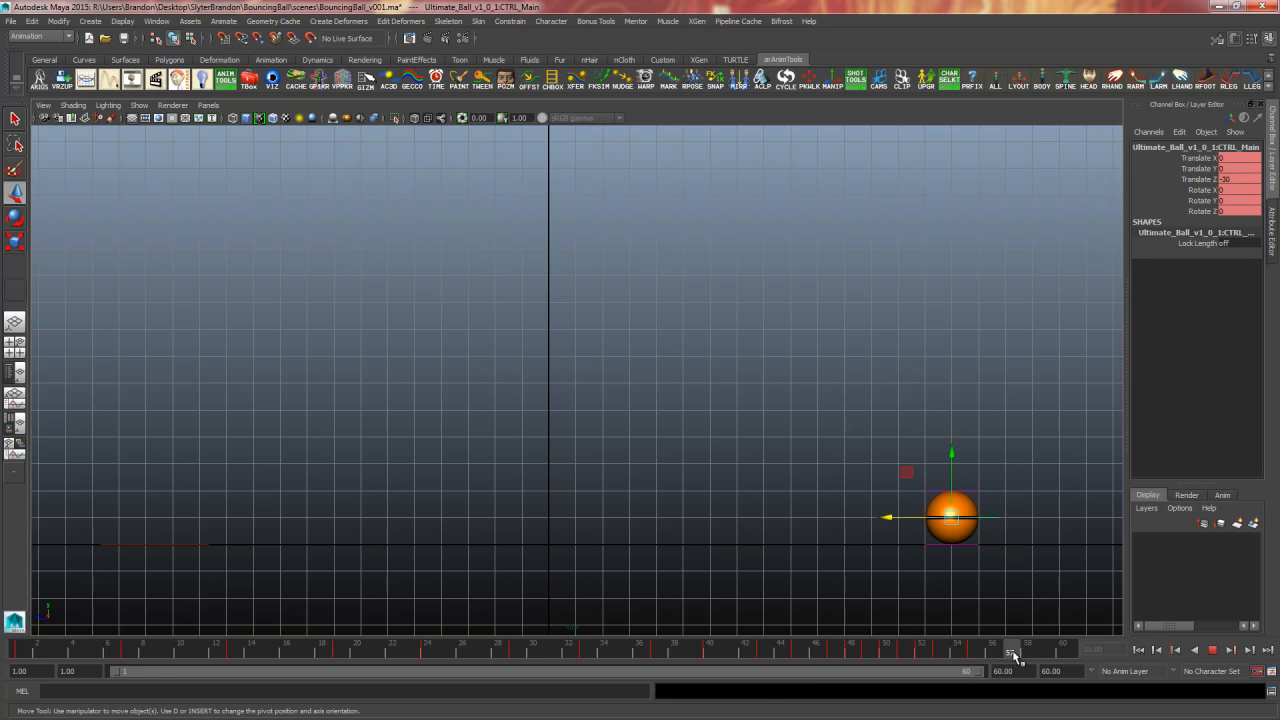
click(1025, 652)
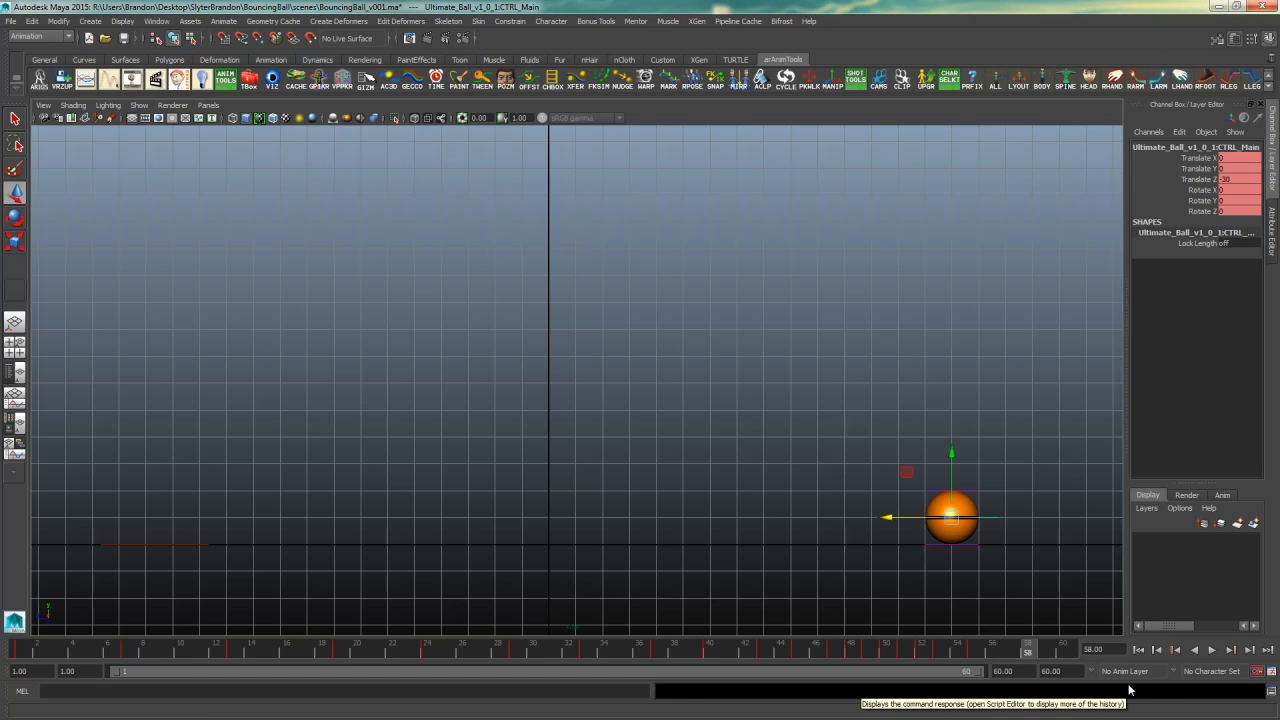
Key the main control at frame 58 and delete its key at frame 55
key(s)
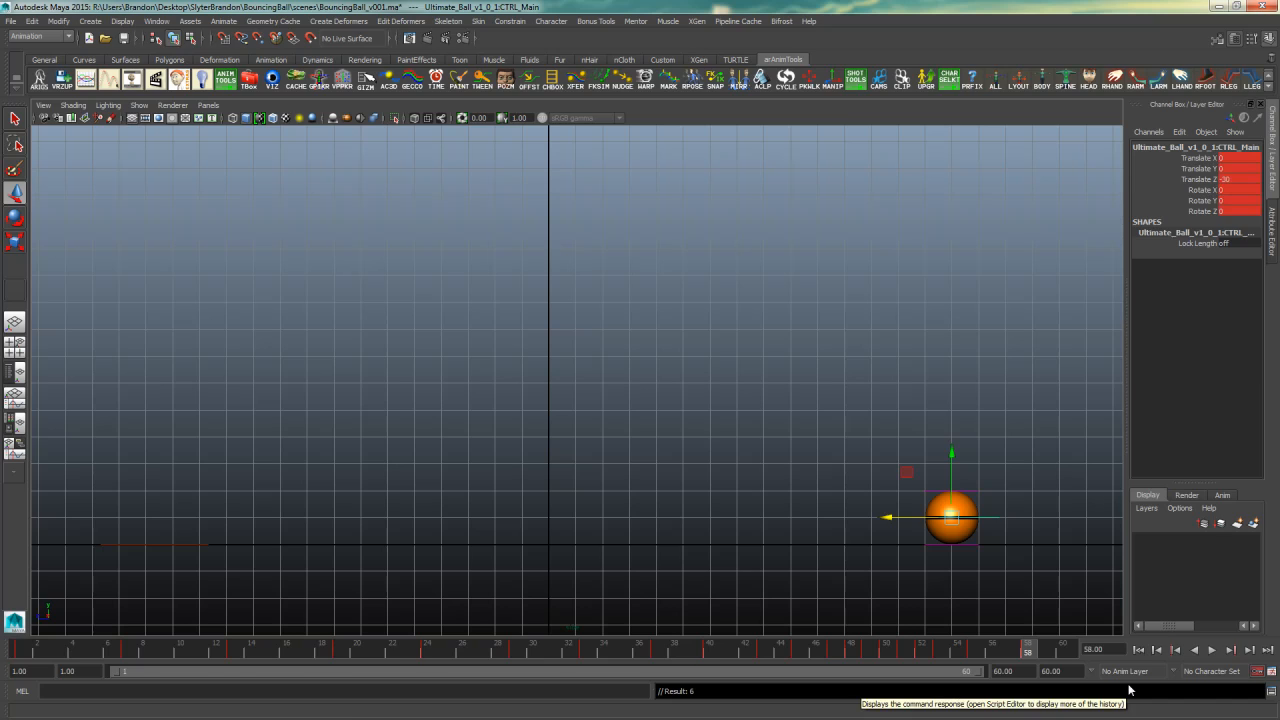
click(975, 654)
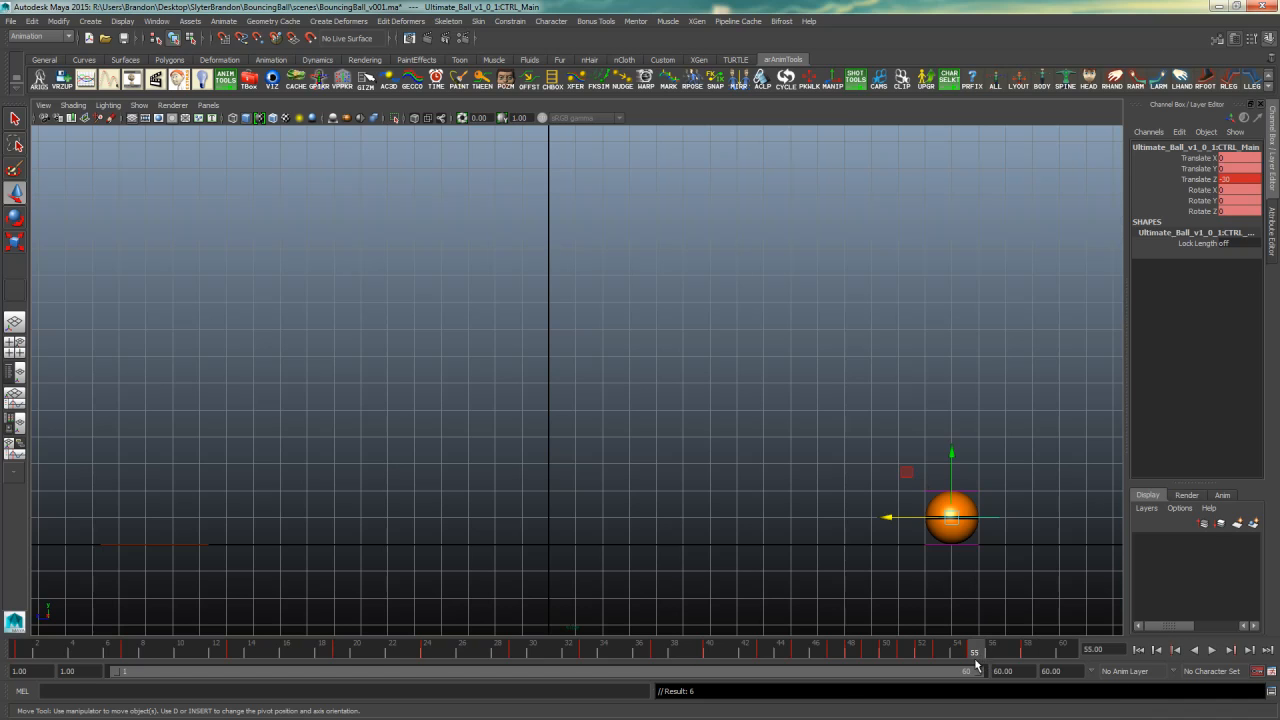
right_click(980, 654)
click(1008, 503)
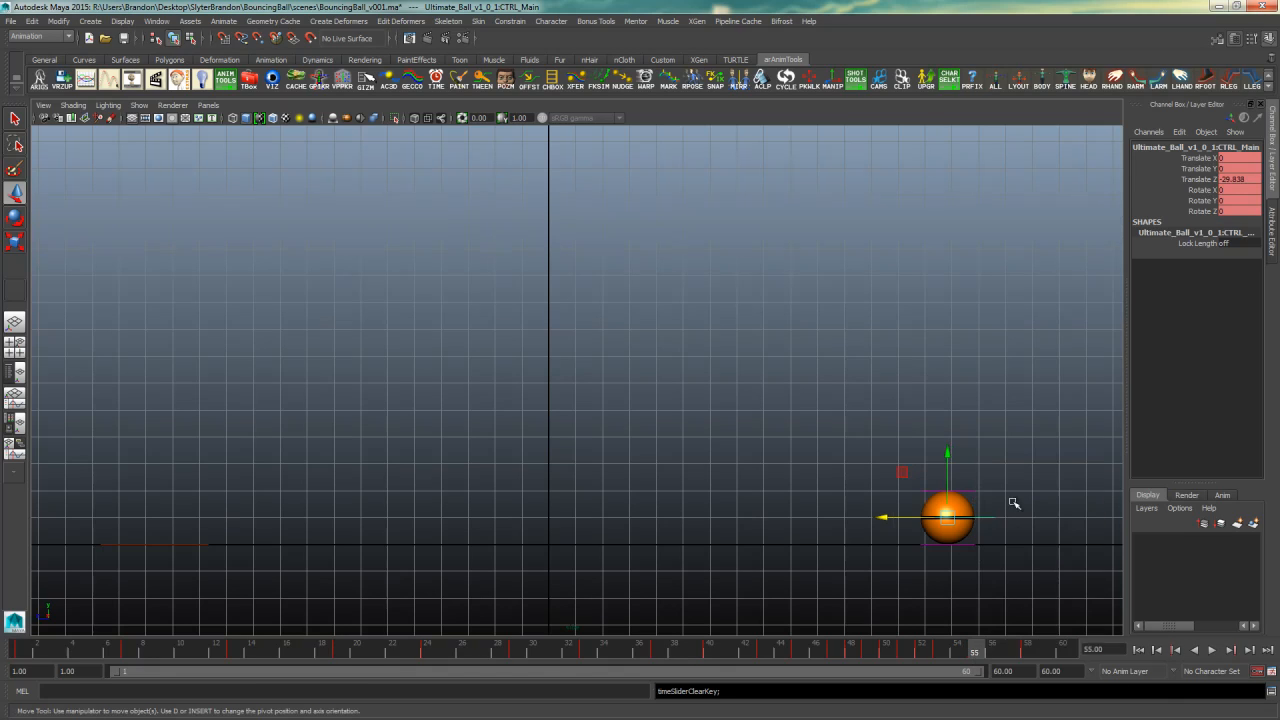
drag(972, 655, 1028, 653)
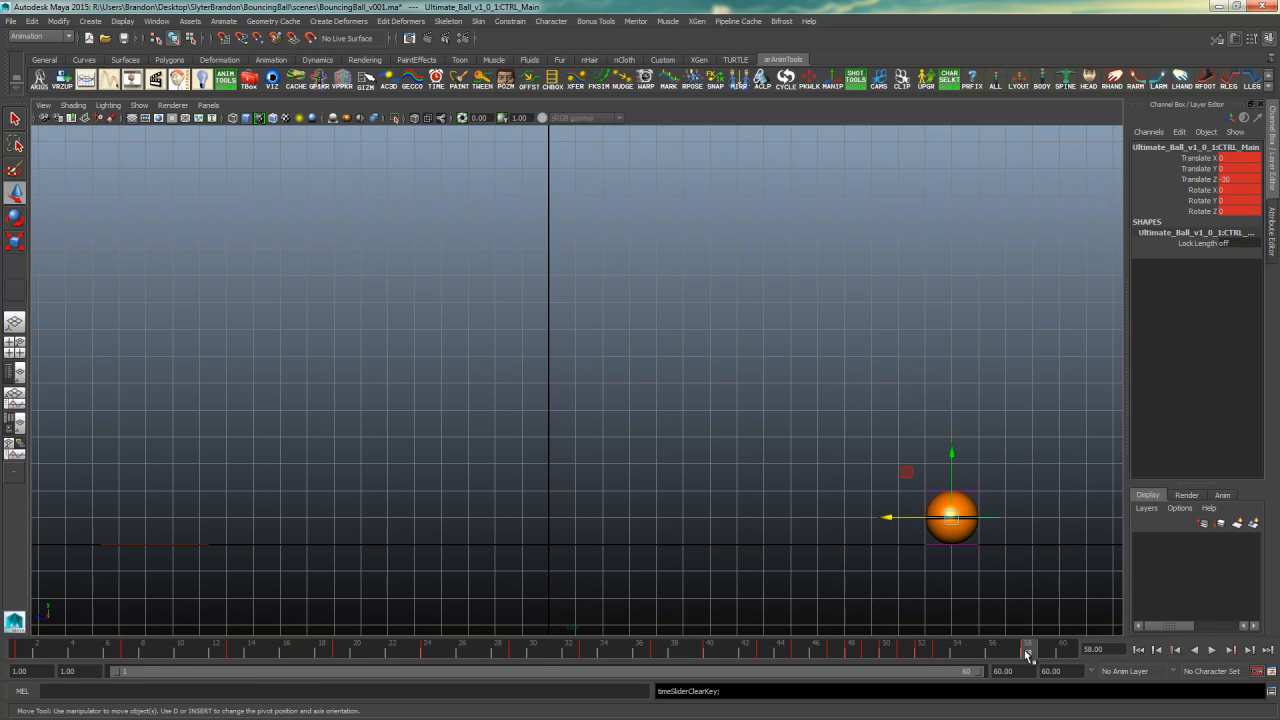
Undo the deletion of the frame 55 key and the main control's new key at frame 58
key(ctrl+z)
key(ctrl+z)
key(ctrl+z)
key(ctrl+z)
key(ctrl+z)
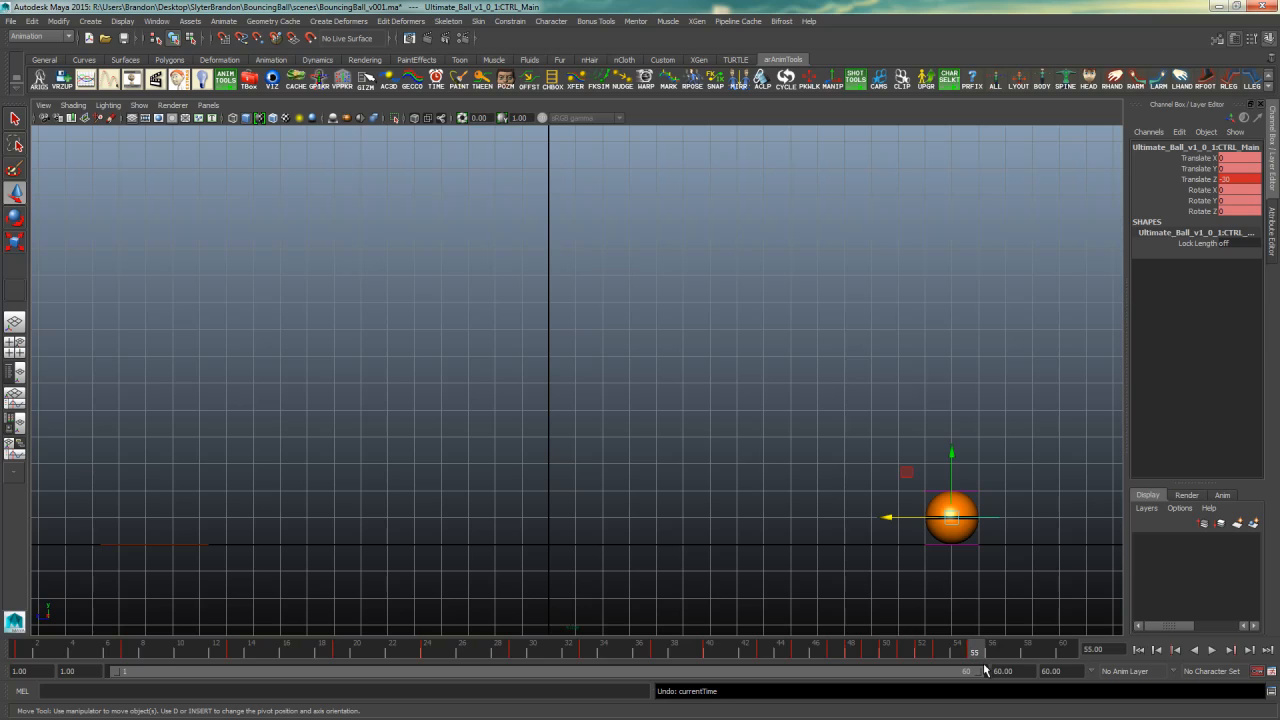
Move the main control's last Translate Z key from frame 55 to frame 60
key(s)
double_click(983, 660)
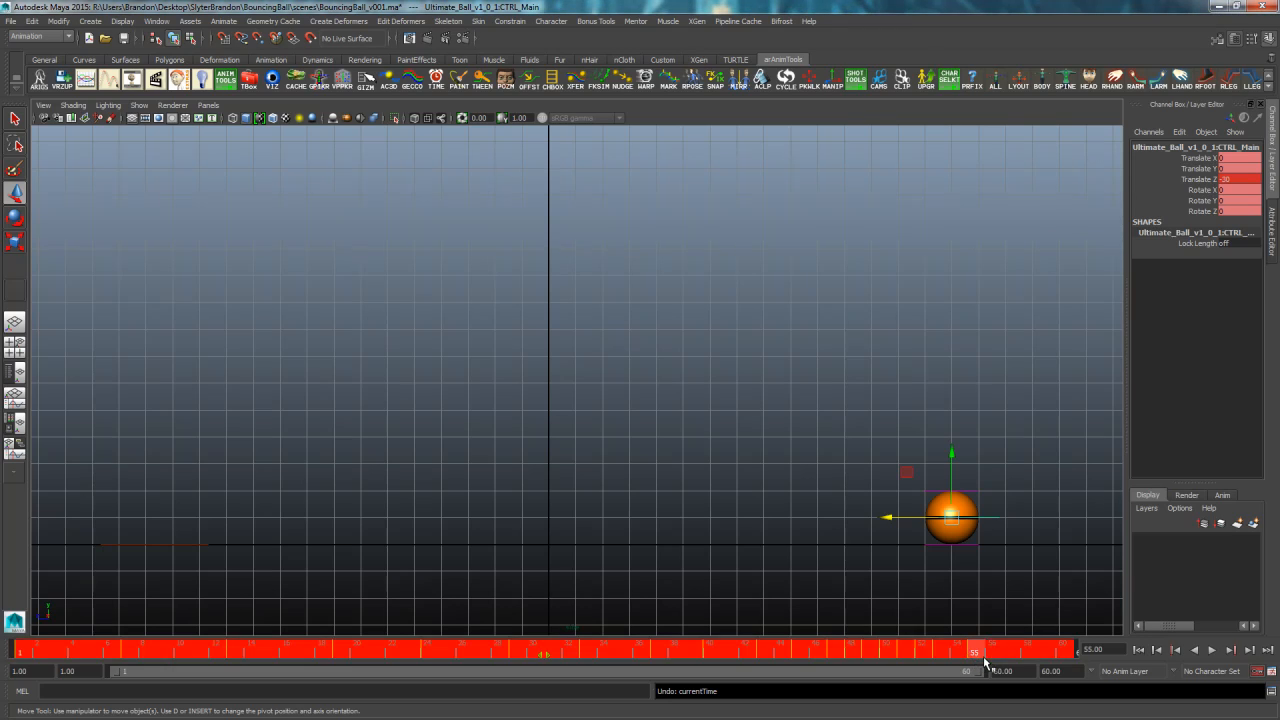
click(1011, 659)
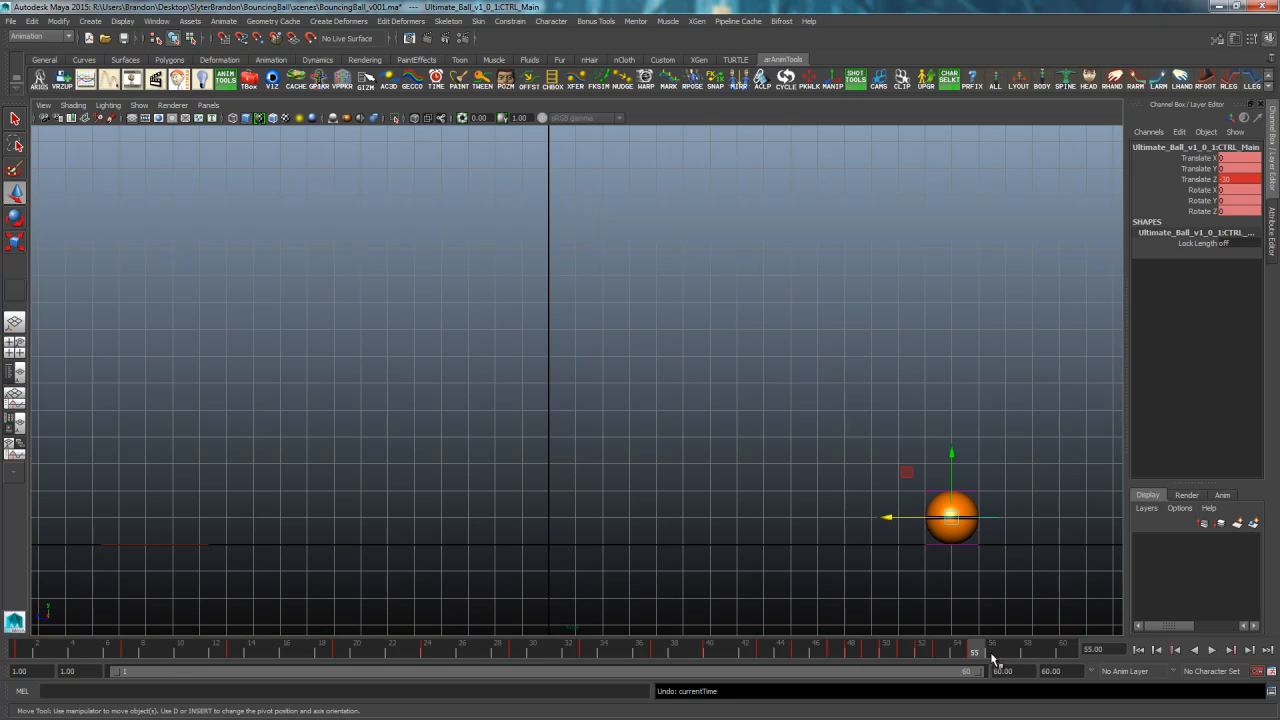
shift+click(977, 656)
drag(985, 658, 1068, 683)
Scrub the end of the animation and play it back to check the ball's slower stop
click(1011, 654)
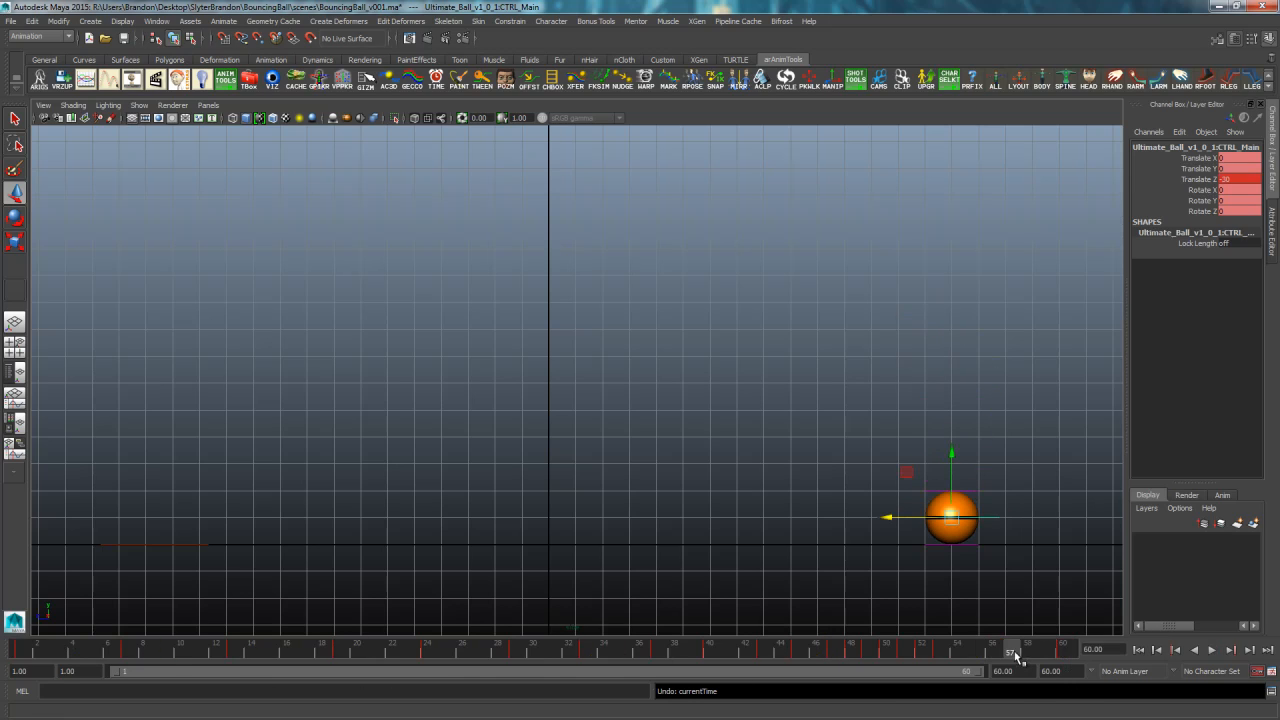
key(alt+v)
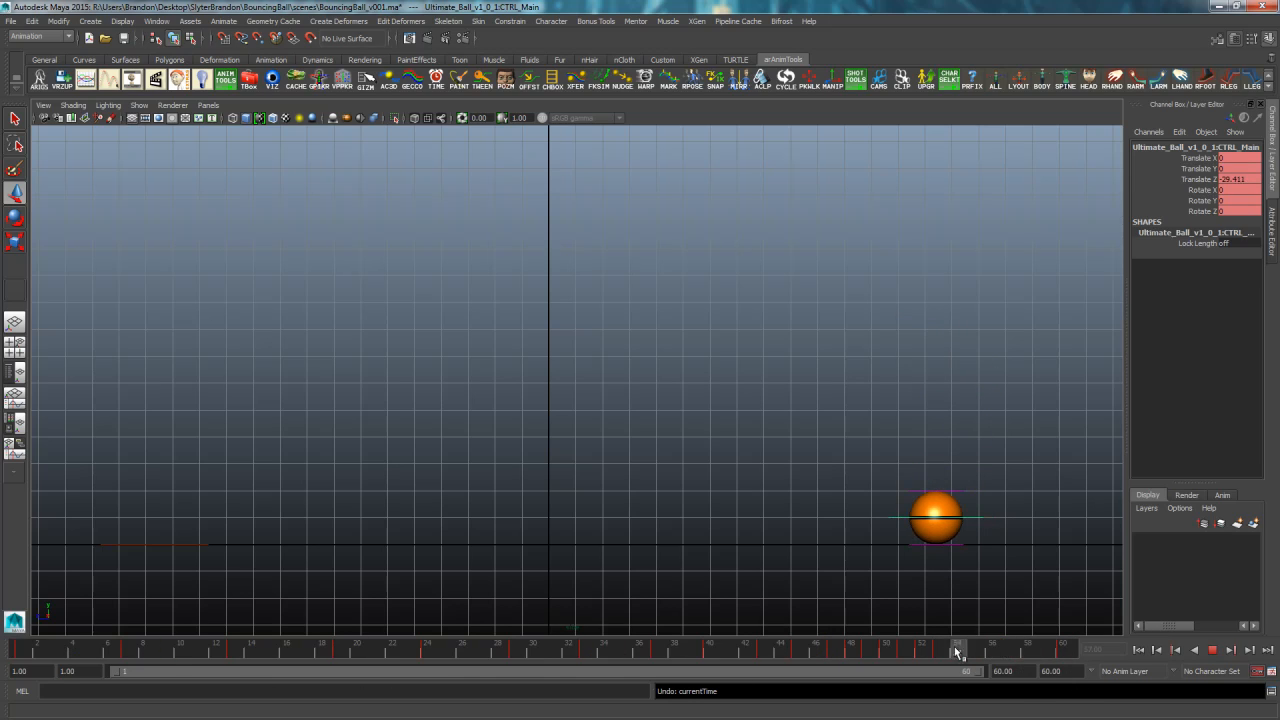
drag(815, 657, 1069, 660)
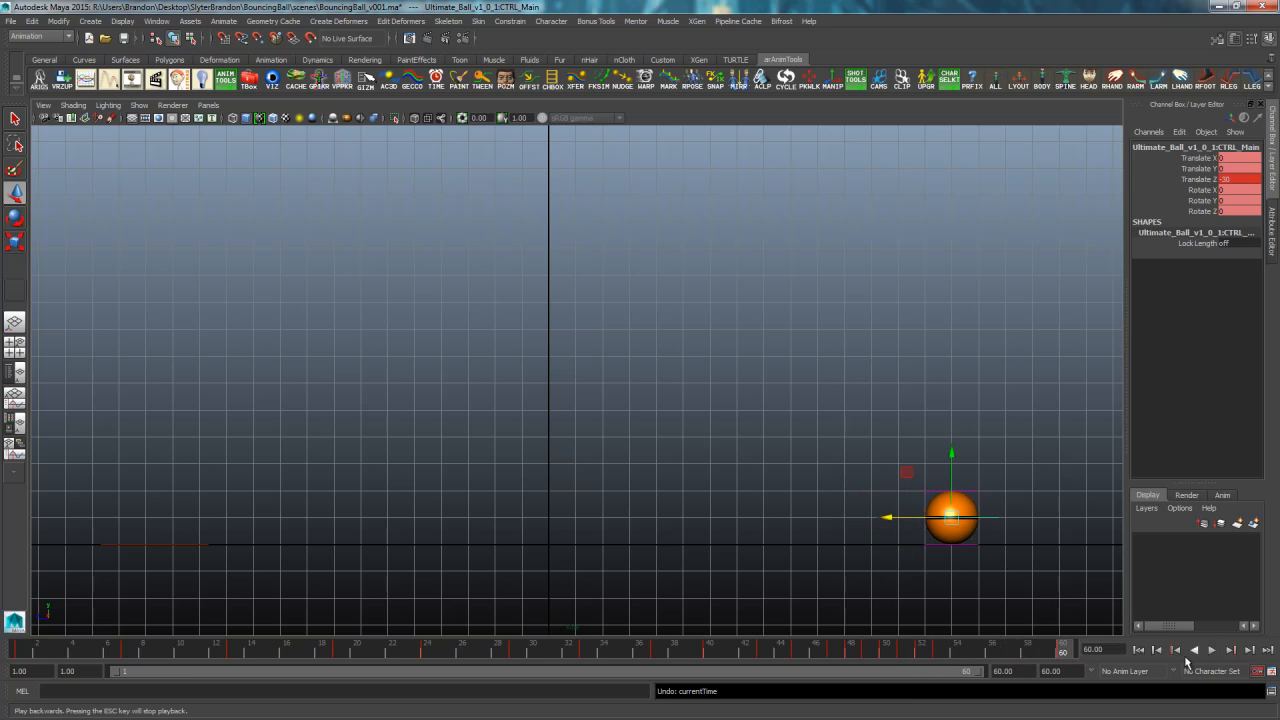
click(1214, 651)
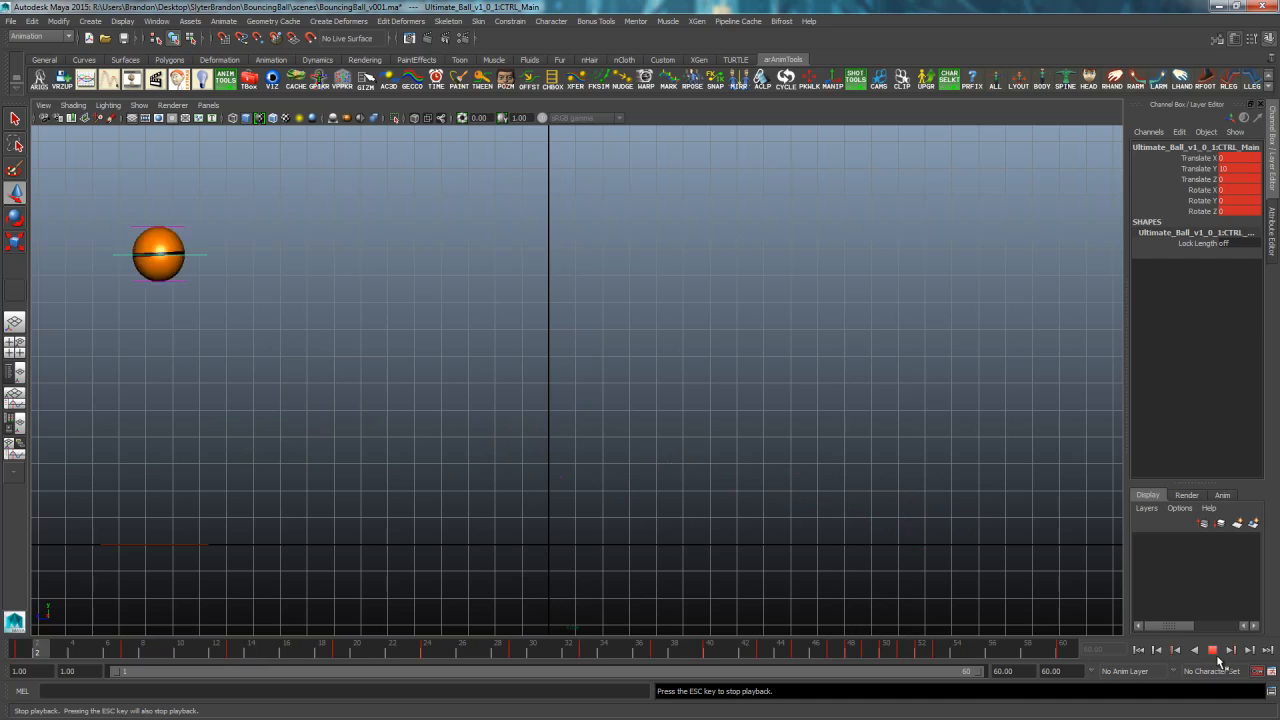
click(1212, 651)
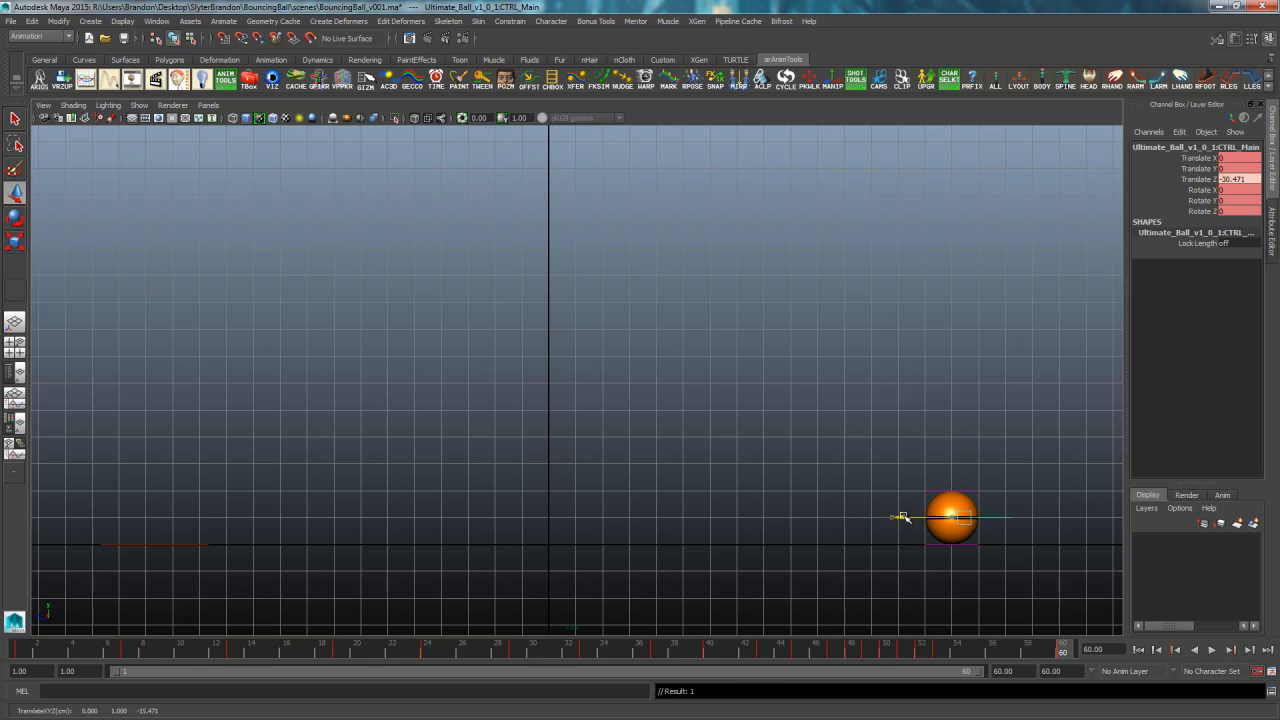
Move the ball farther along at frame 60, to a Translate Z of about -33.772 on the main control, and play back the result
click(1099, 506)
drag(1001, 525, 1000, 525)
drag(899, 517, 990, 517)
key(s)
click(1211, 651)
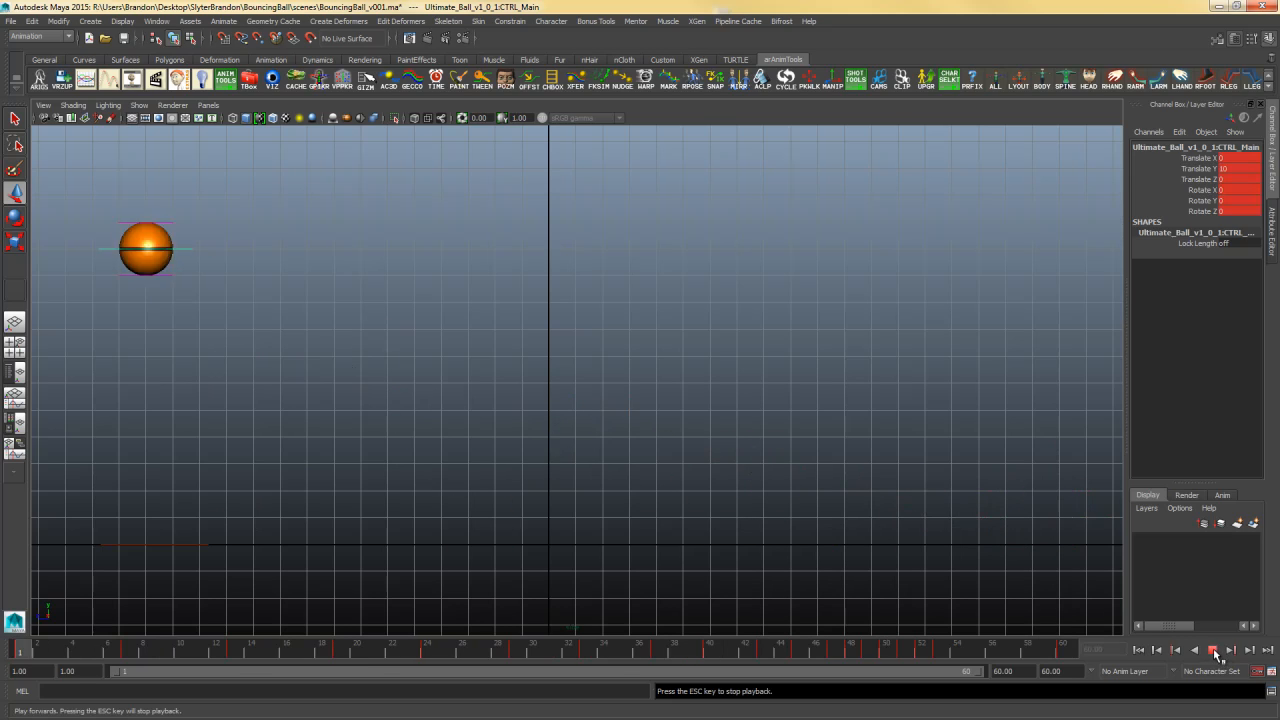
click(1212, 651)
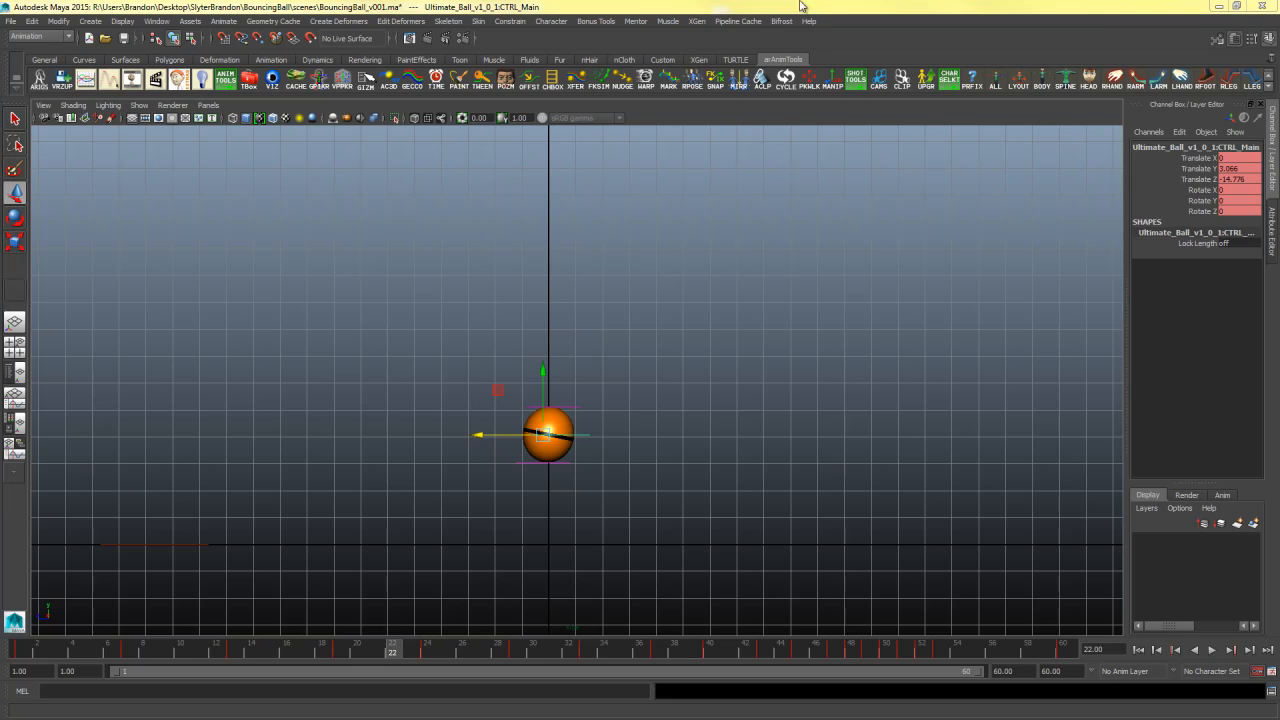
Key all channels of the ball's main control at frame 53, where the ball starts rolling on the ground
click(735, 428)
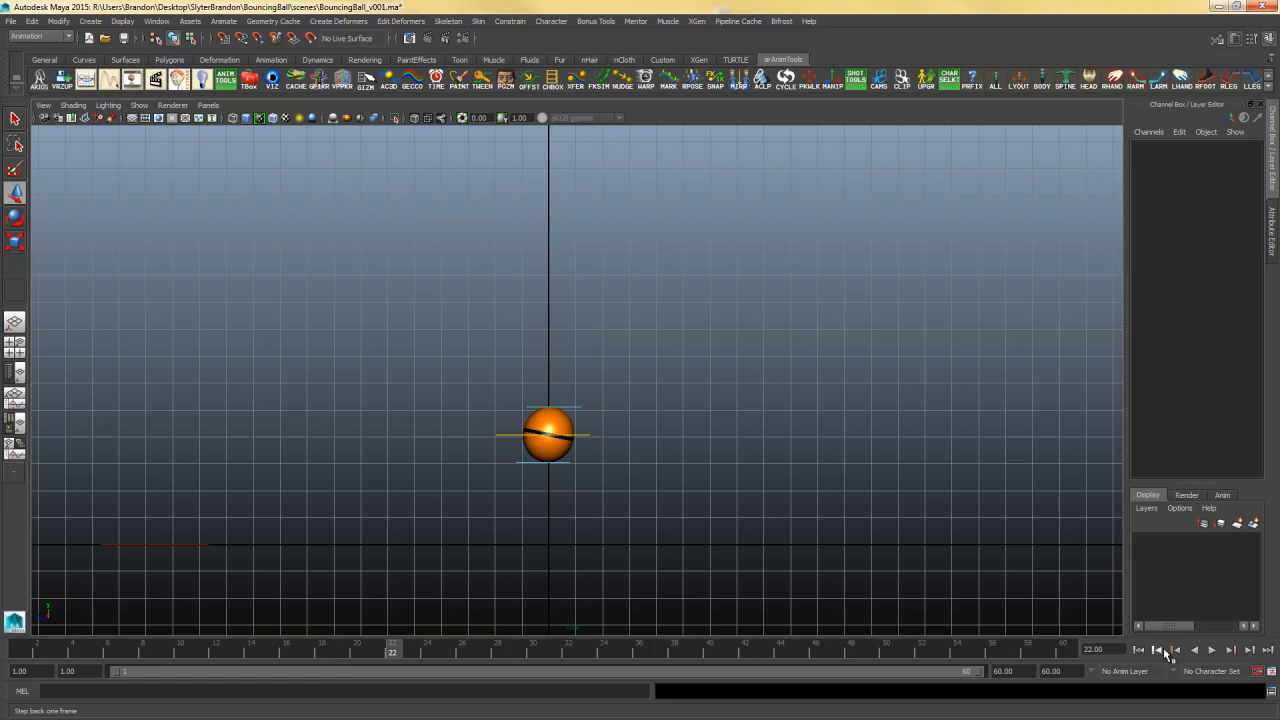
drag(587, 440, 565, 442)
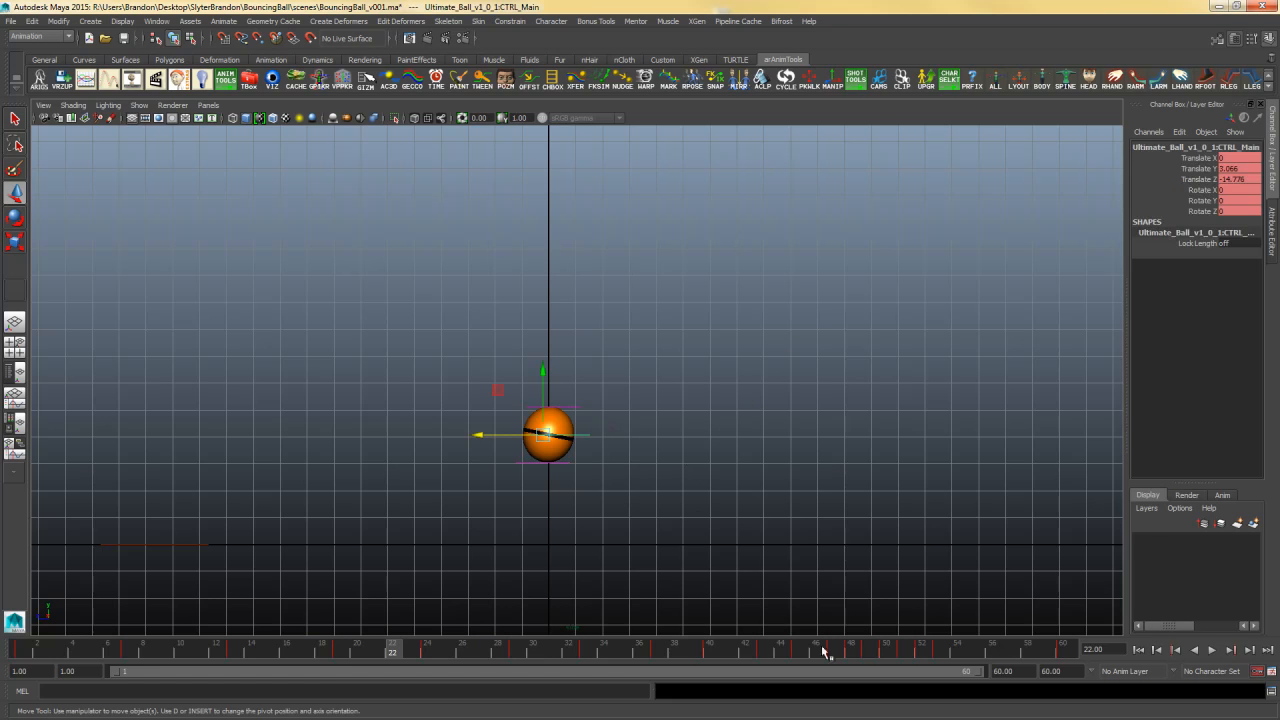
drag(821, 645, 940, 651)
click(760, 510)
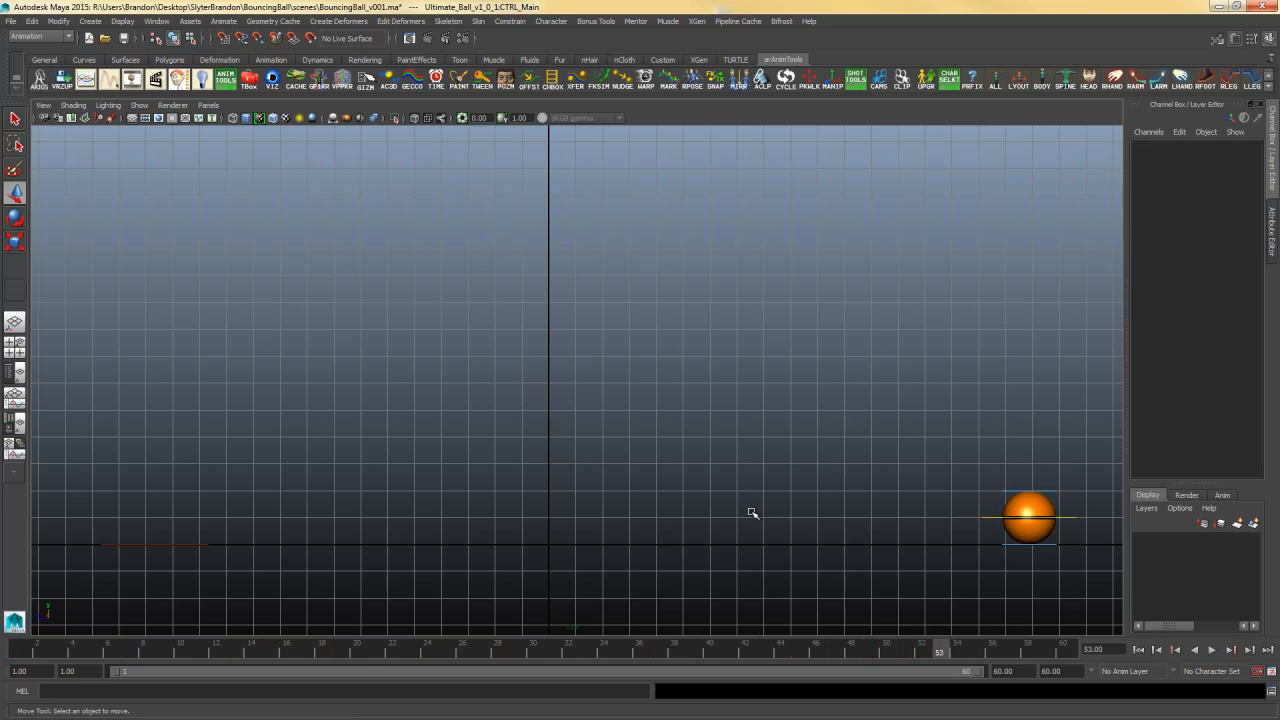
drag(1073, 524, 1100, 564)
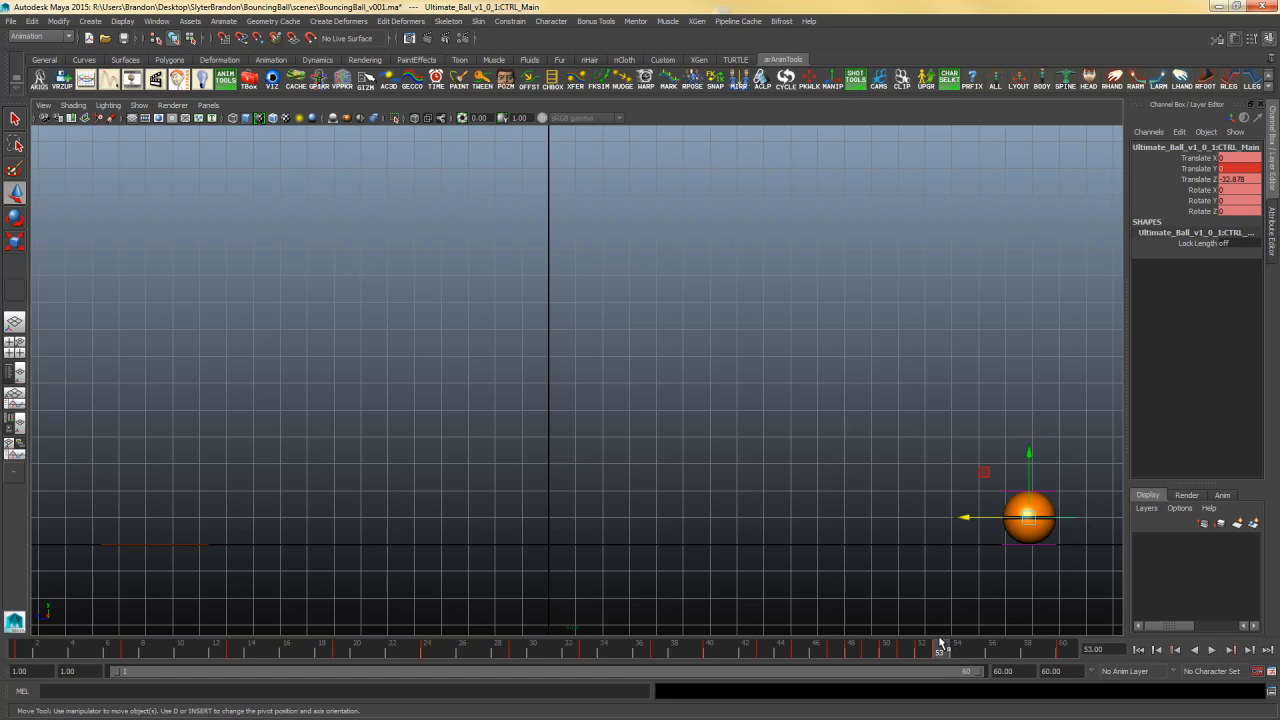
mouse_move(941, 648)
mouse_down()
mouse_move(1045, 651)
mouse_move(939, 653)
mouse_up()
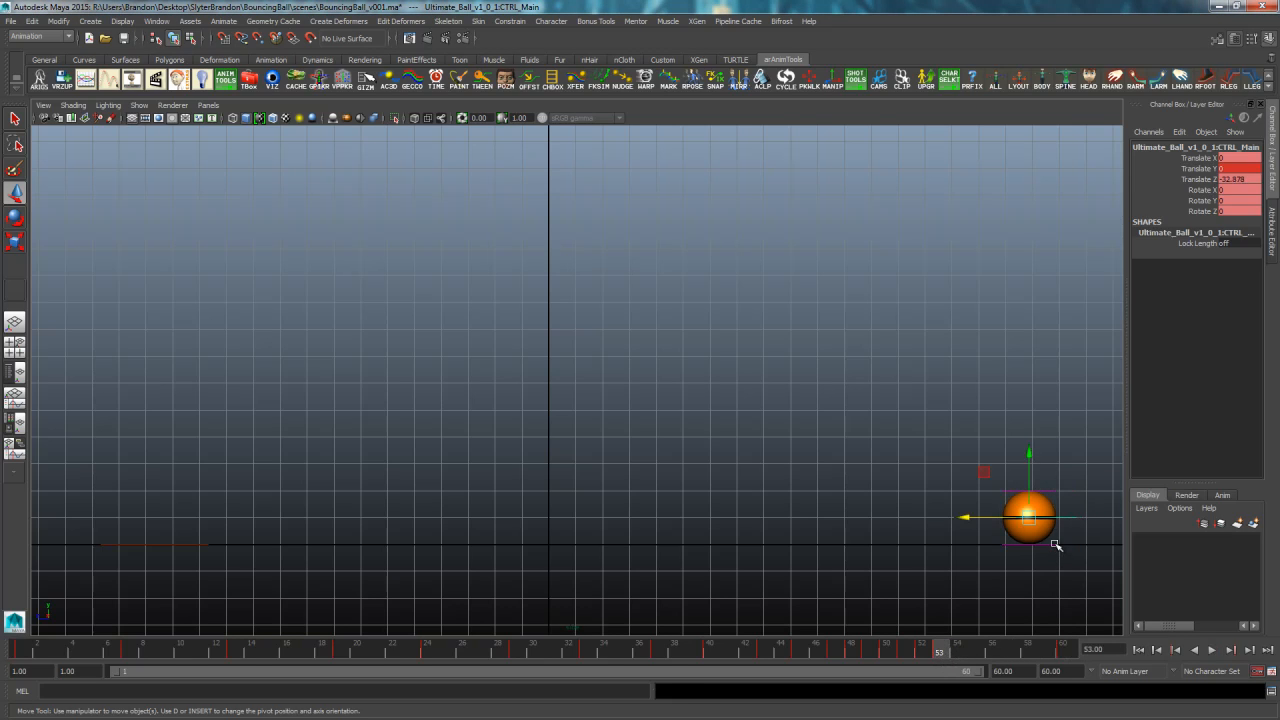
key(s)
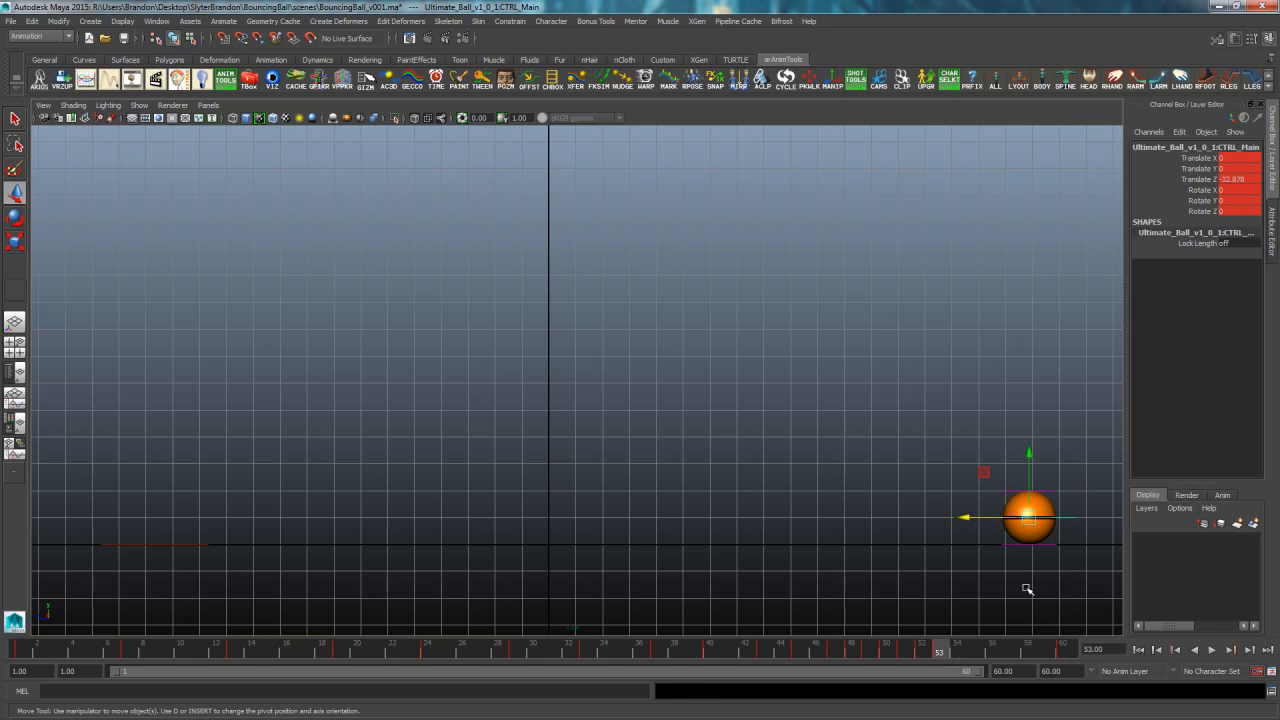
Rotate the main control at frame 60 to a Rotate X of about -47.295 and scrub through the roll
drag(951, 655, 1074, 653)
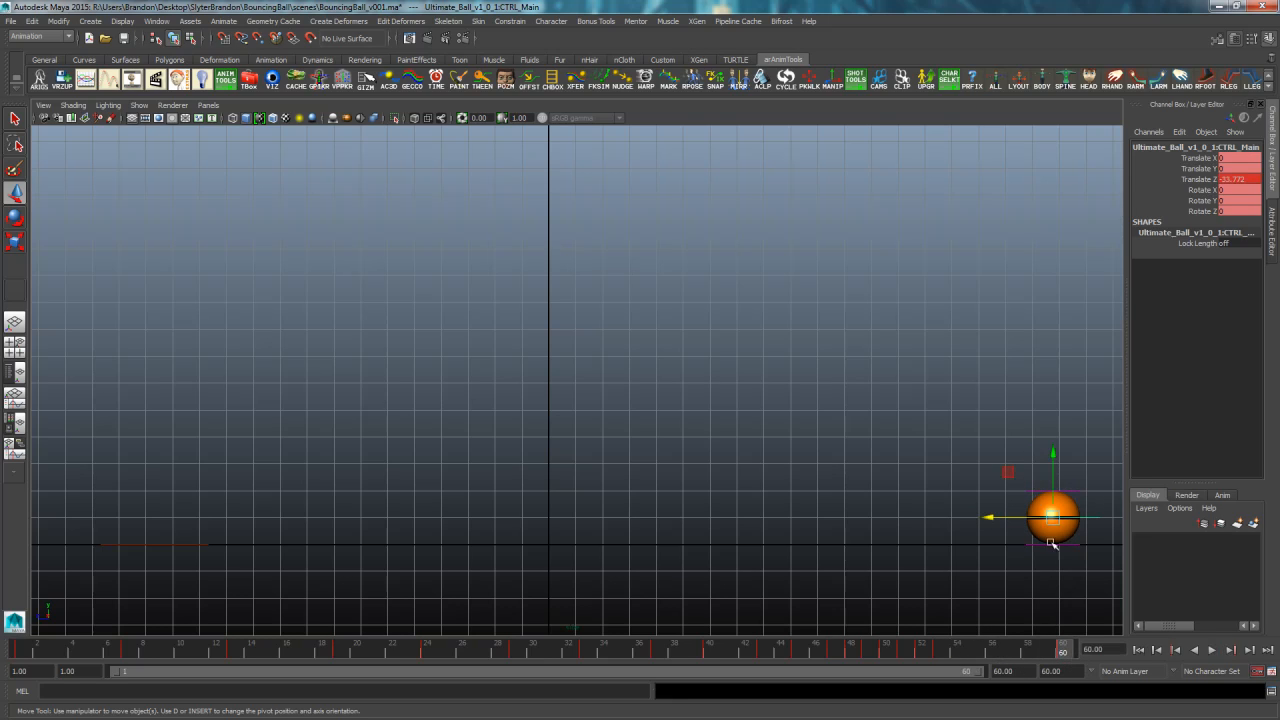
key(e)
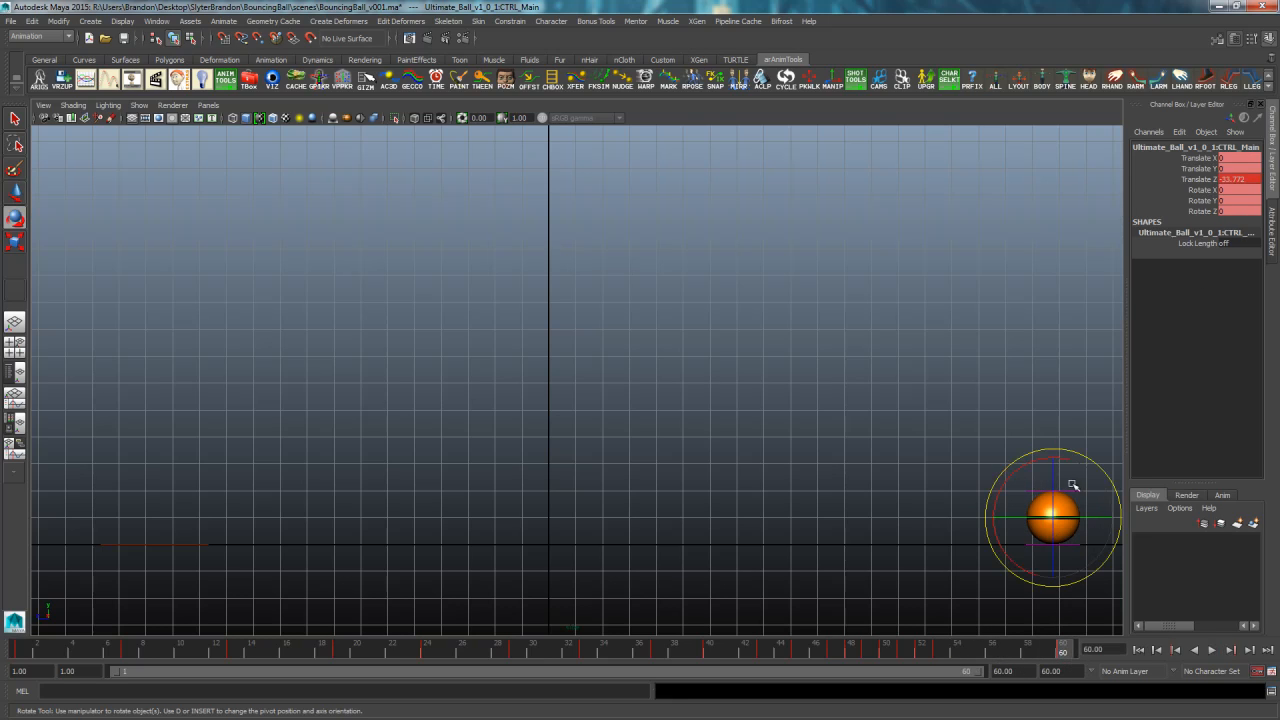
drag(1020, 464, 1067, 463)
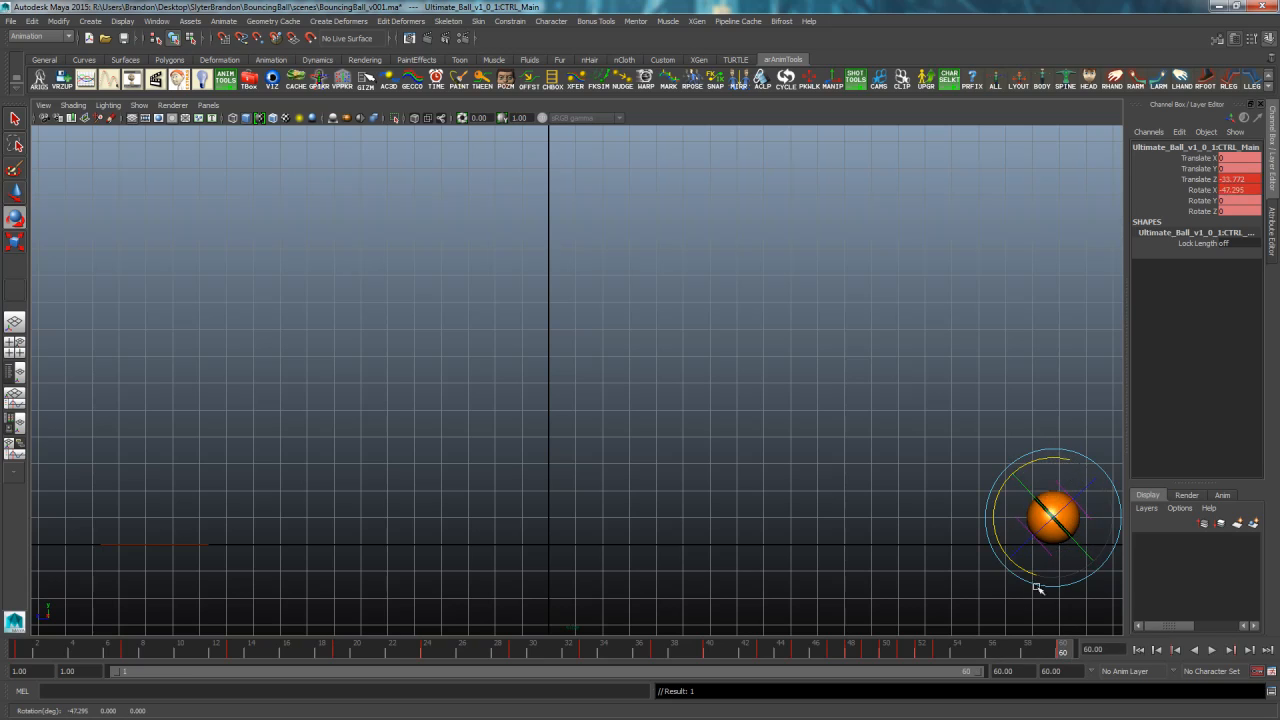
drag(964, 653, 1073, 651)
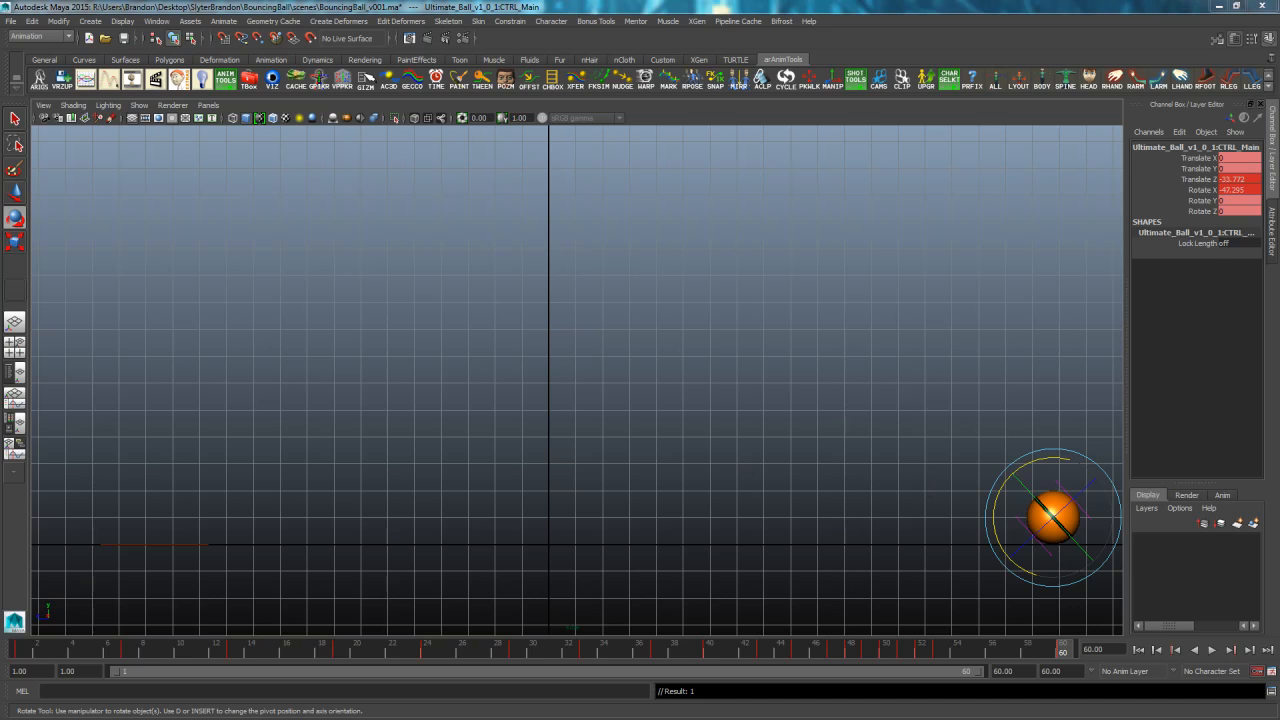
Give the main control's Rotate X key at frame 53 a linear tangent in the Graph Editor
drag(0, 20, 641, 77)
click(162, 201)
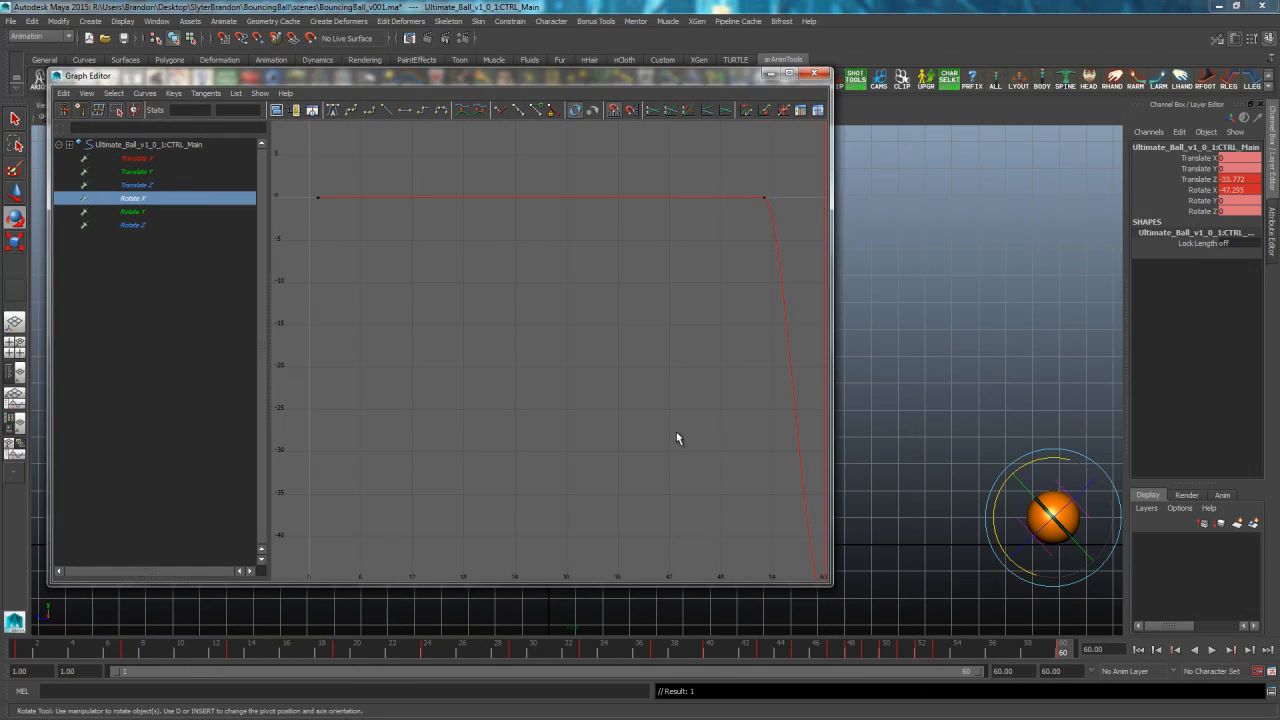
alt+middle_drag(677, 438, 606, 460)
alt+right_drag(606, 460, 671, 332)
drag(574, 492, 575, 490)
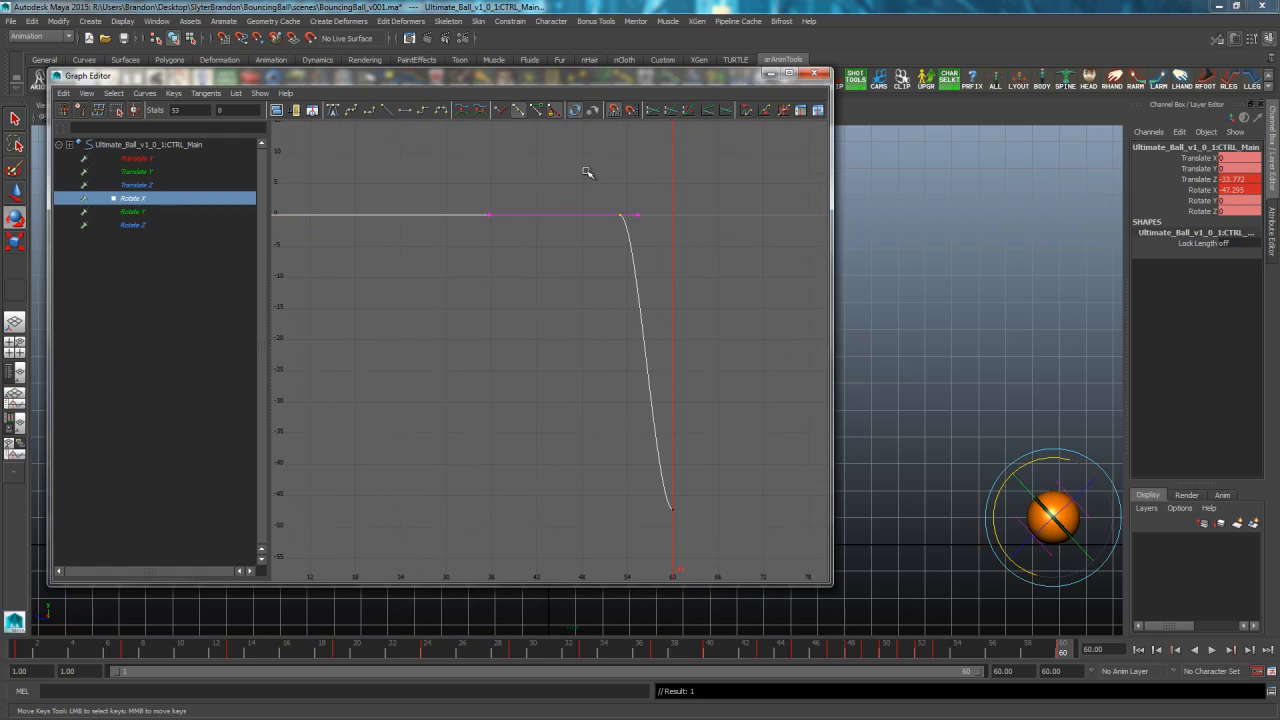
drag(714, 568, 720, 557)
key(f)
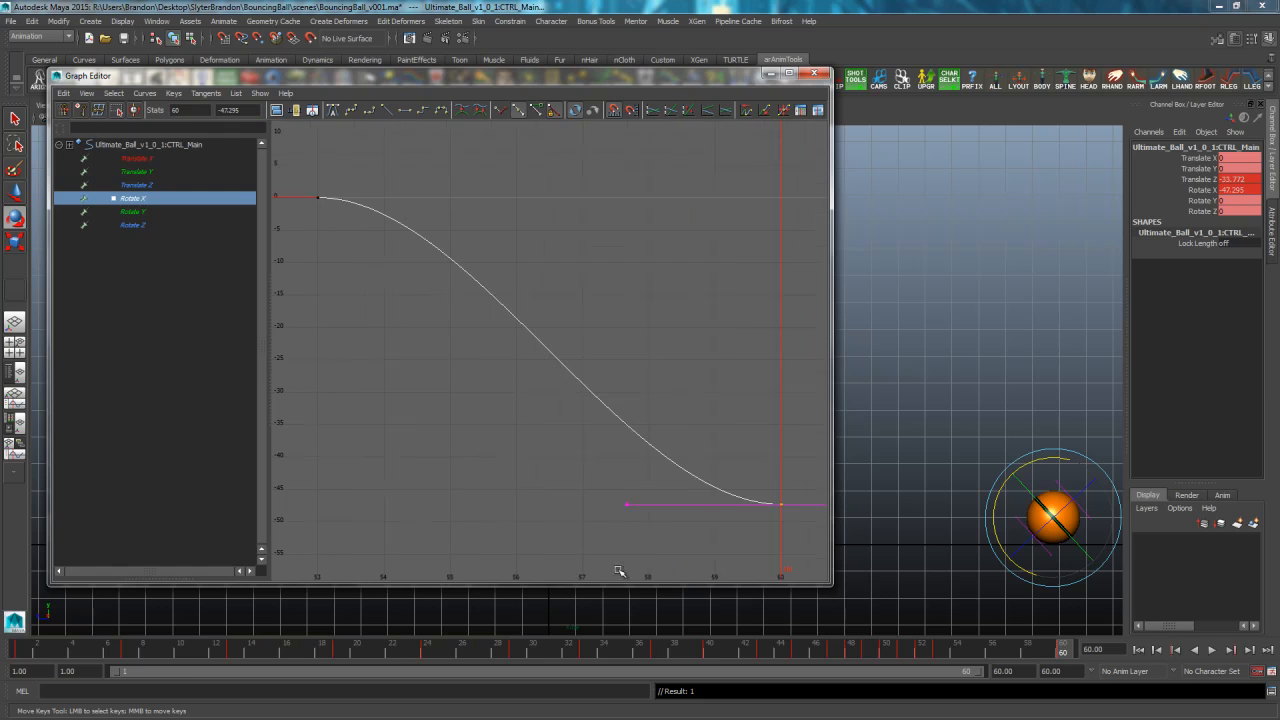
alt+right_drag(671, 508, 648, 508)
click(420, 263)
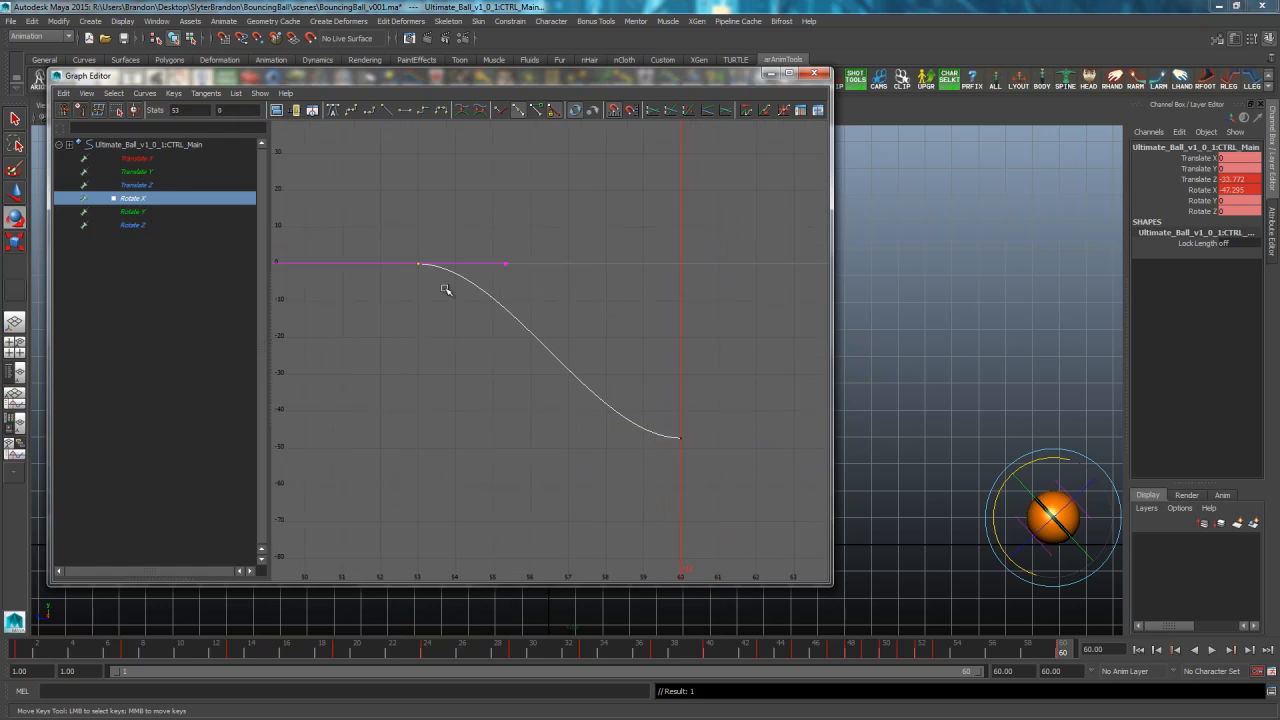
click(387, 113)
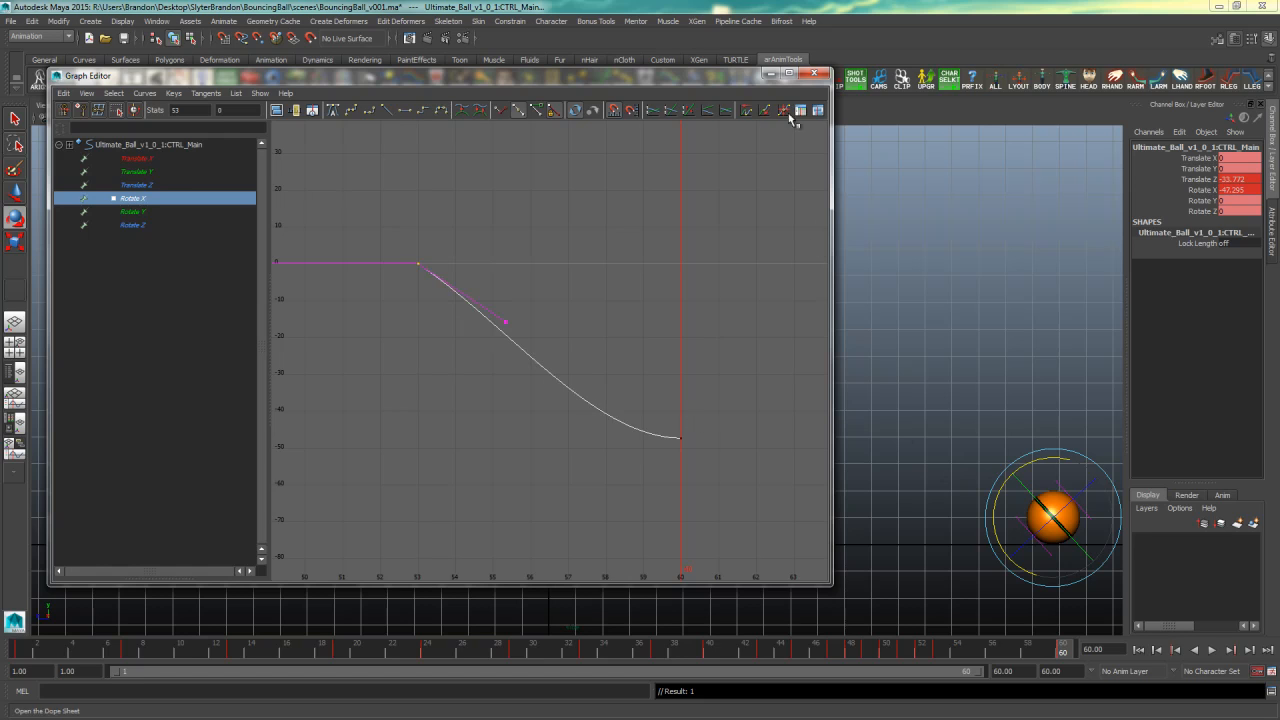
Steepen the outgoing tangent of the Rotate X key at frame 53 so the roll starts fast and eases out
drag(719, 80, 703, 84)
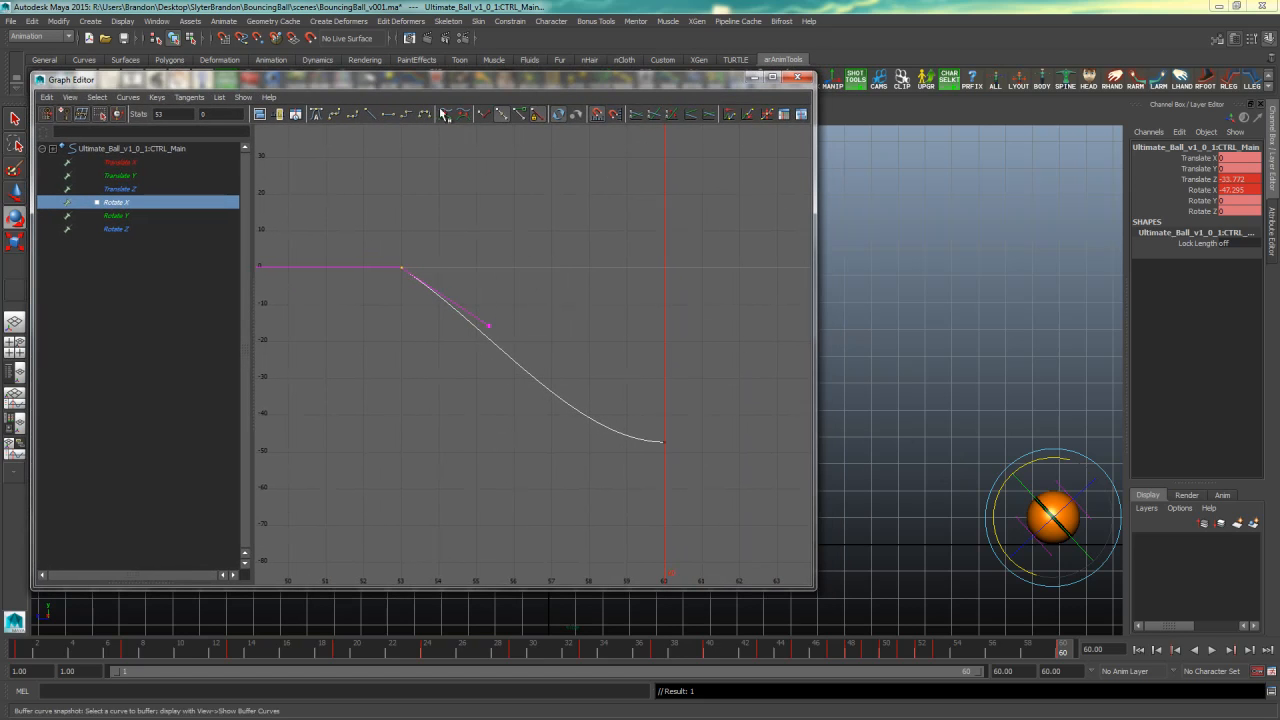
click(488, 326)
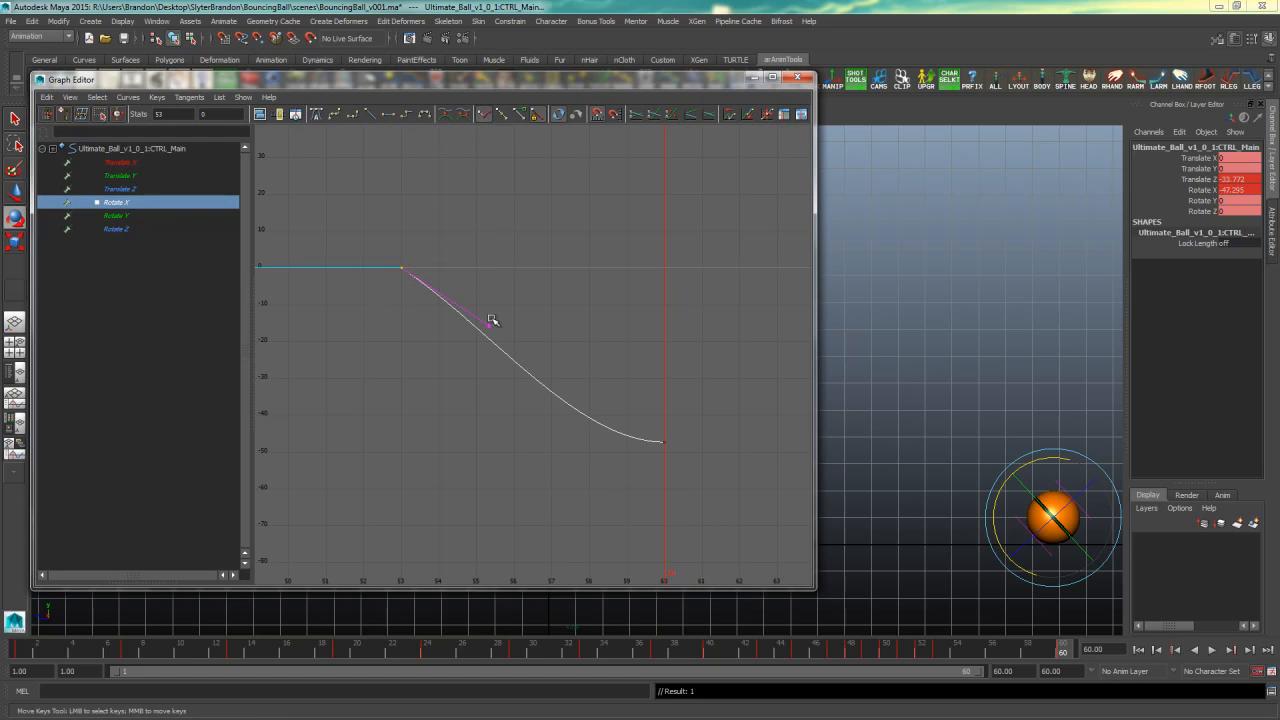
middle_drag(491, 322, 500, 380)
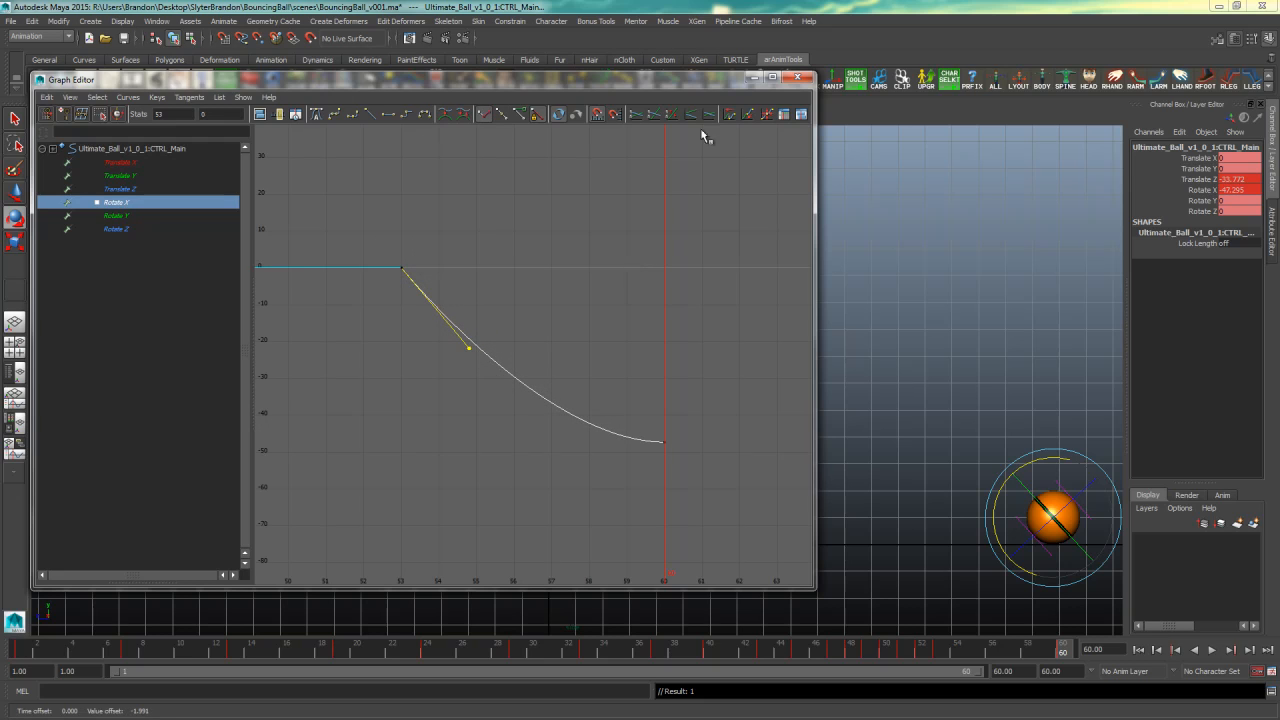
mouse_move(691, 82)
mouse_down()
mouse_move(81, 106)
mouse_move(509, 65)
mouse_move(668, 73)
mouse_up()
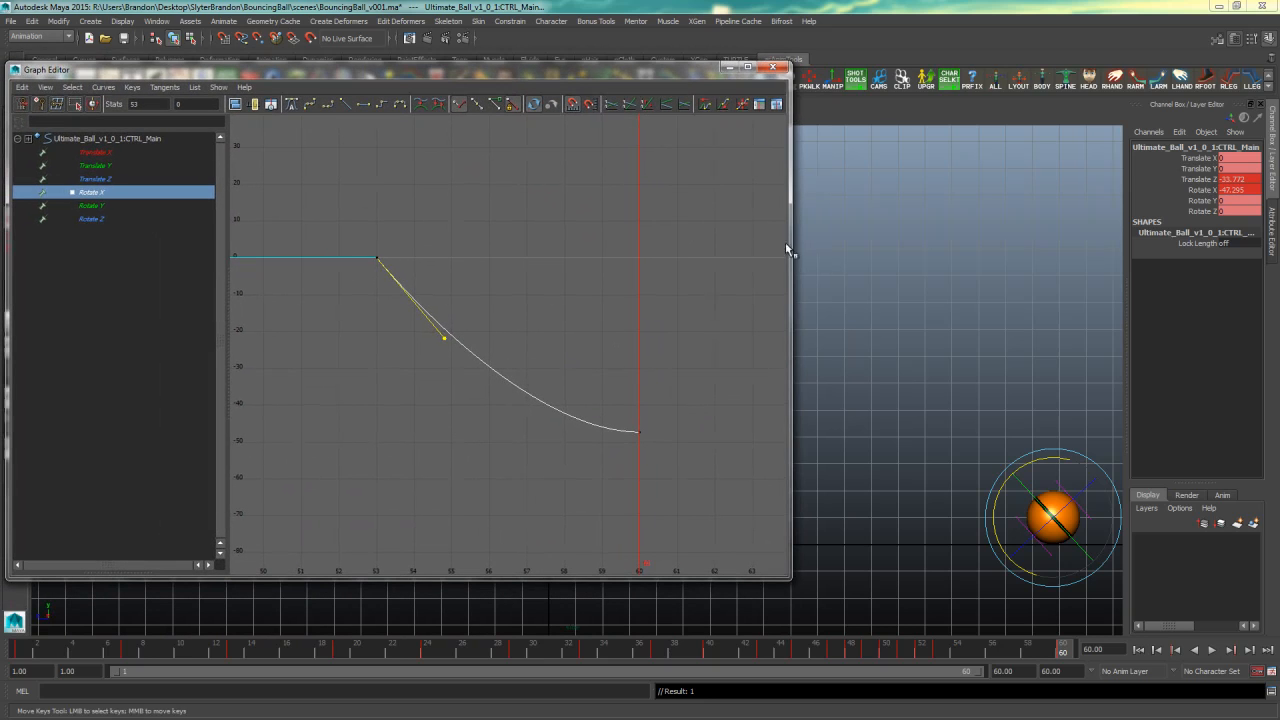
drag(788, 250, 611, 250)
Reduce the main control's Rotate X at frame 60 to about -28.953 and check the roll from frame 52
click(945, 652)
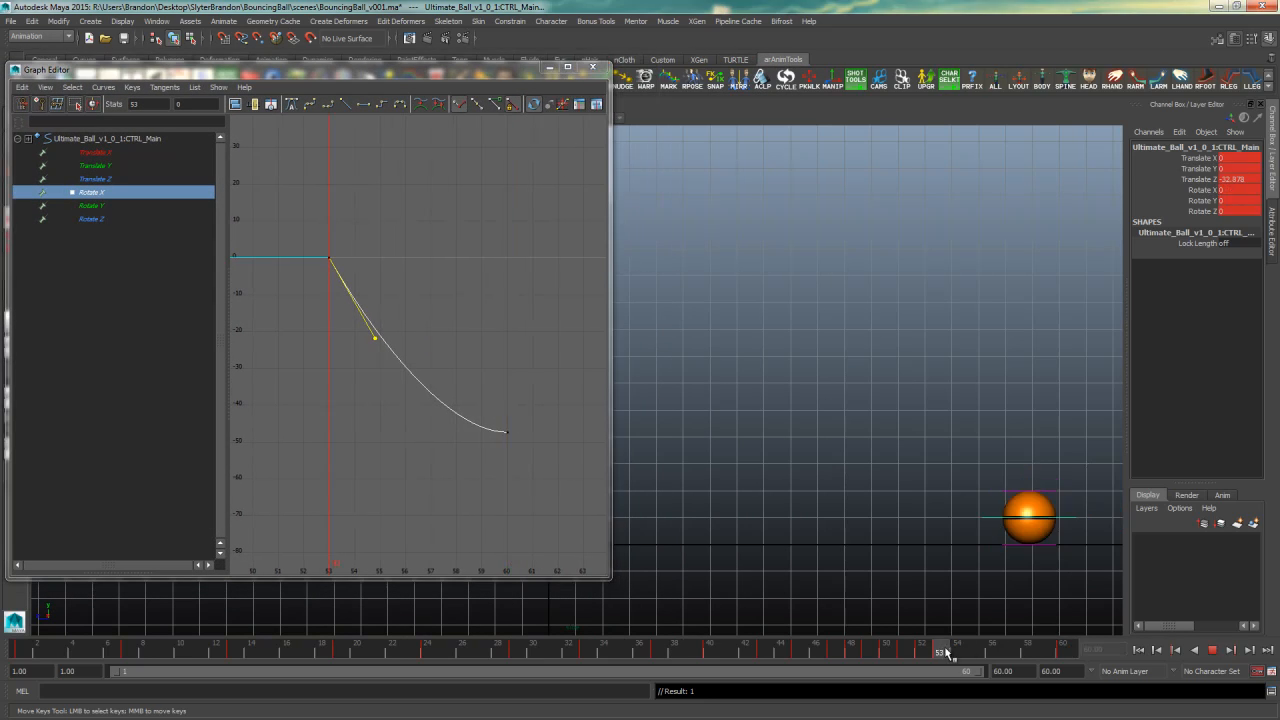
drag(945, 652, 1063, 653)
drag(1034, 461, 1012, 470)
key(alt+v)
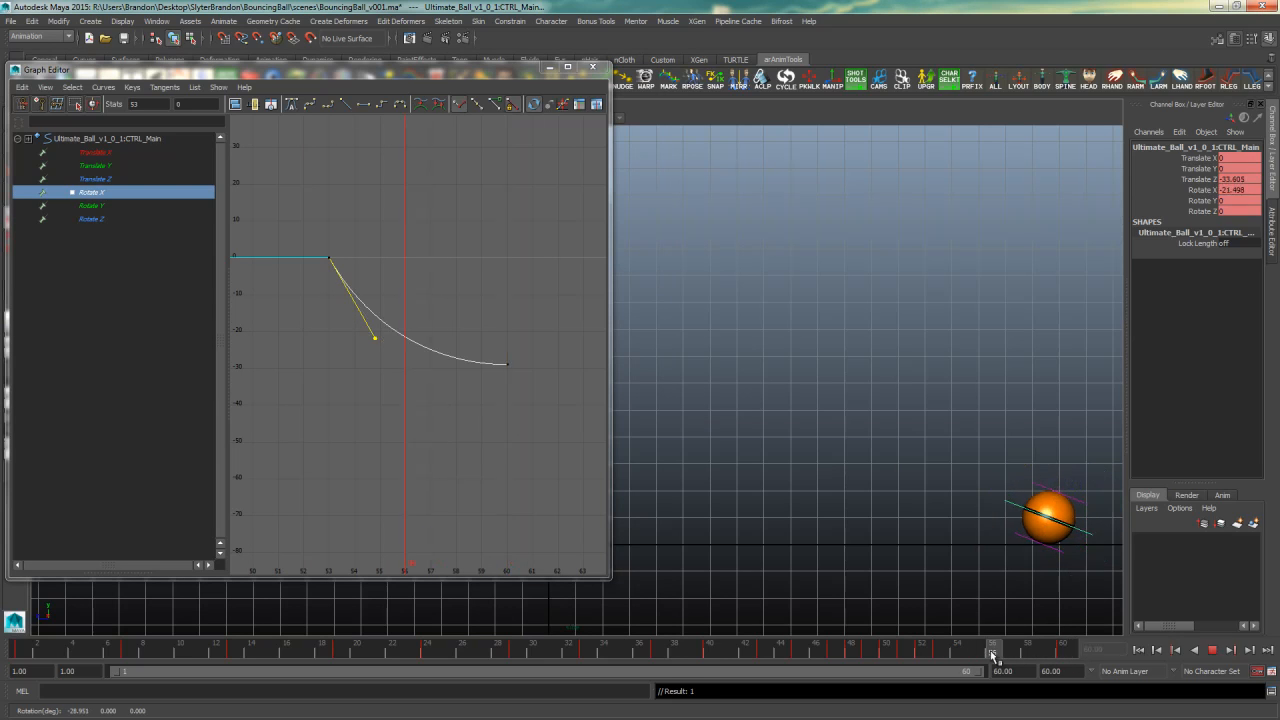
mouse_move(1003, 659)
mouse_down()
mouse_move(940, 655)
mouse_move(1066, 654)
mouse_move(924, 652)
mouse_up()
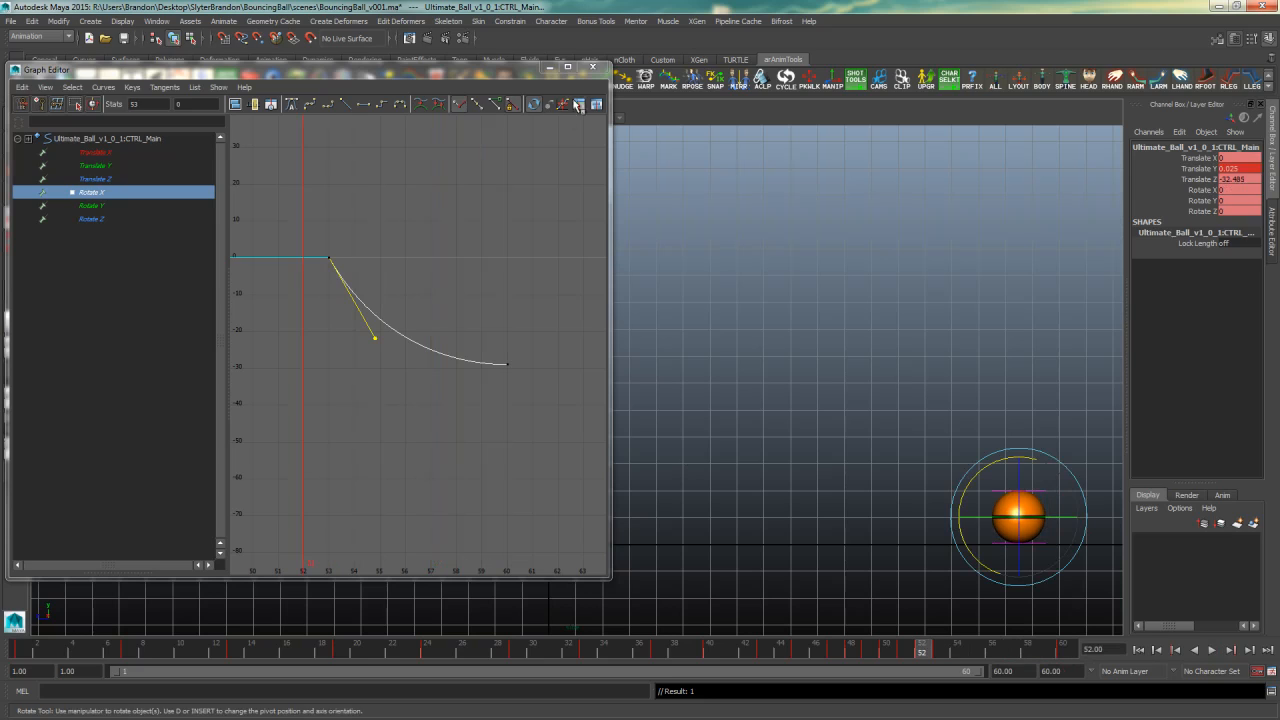
Deselect the ball control, play the whole animation from frame 1 and save the scene
click(550, 67)
click(655, 194)
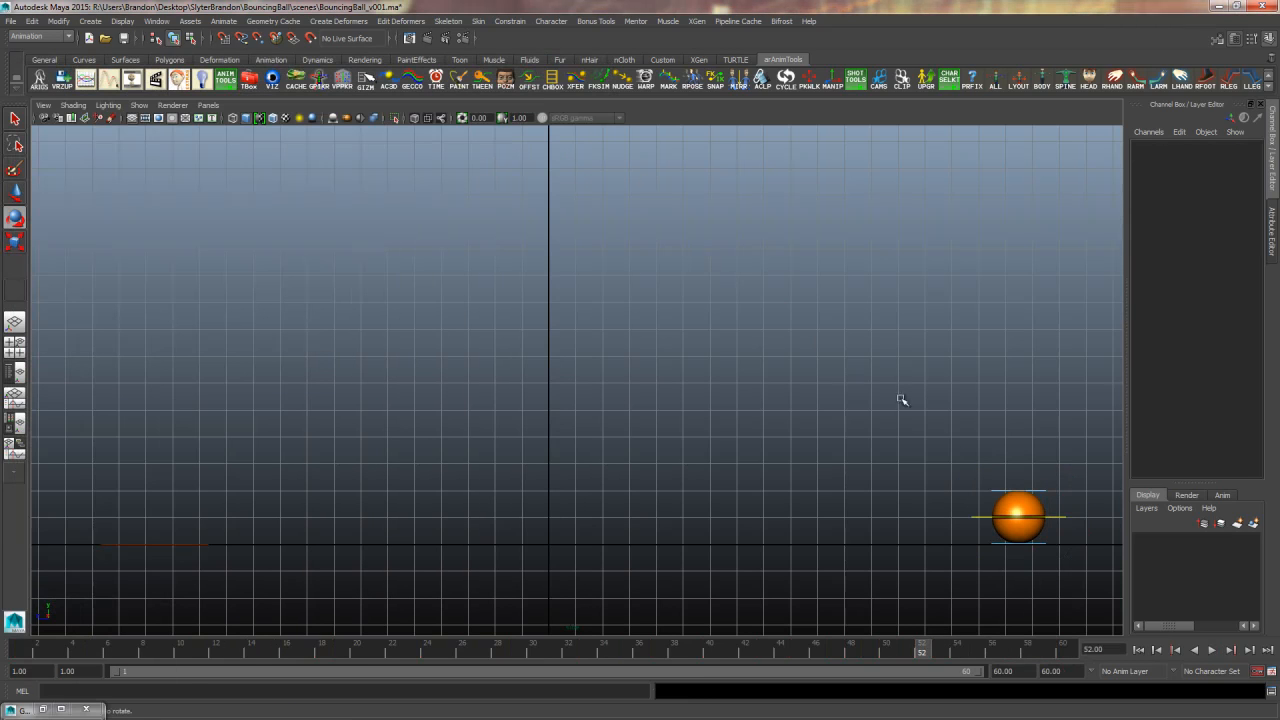
click(1138, 650)
click(1212, 650)
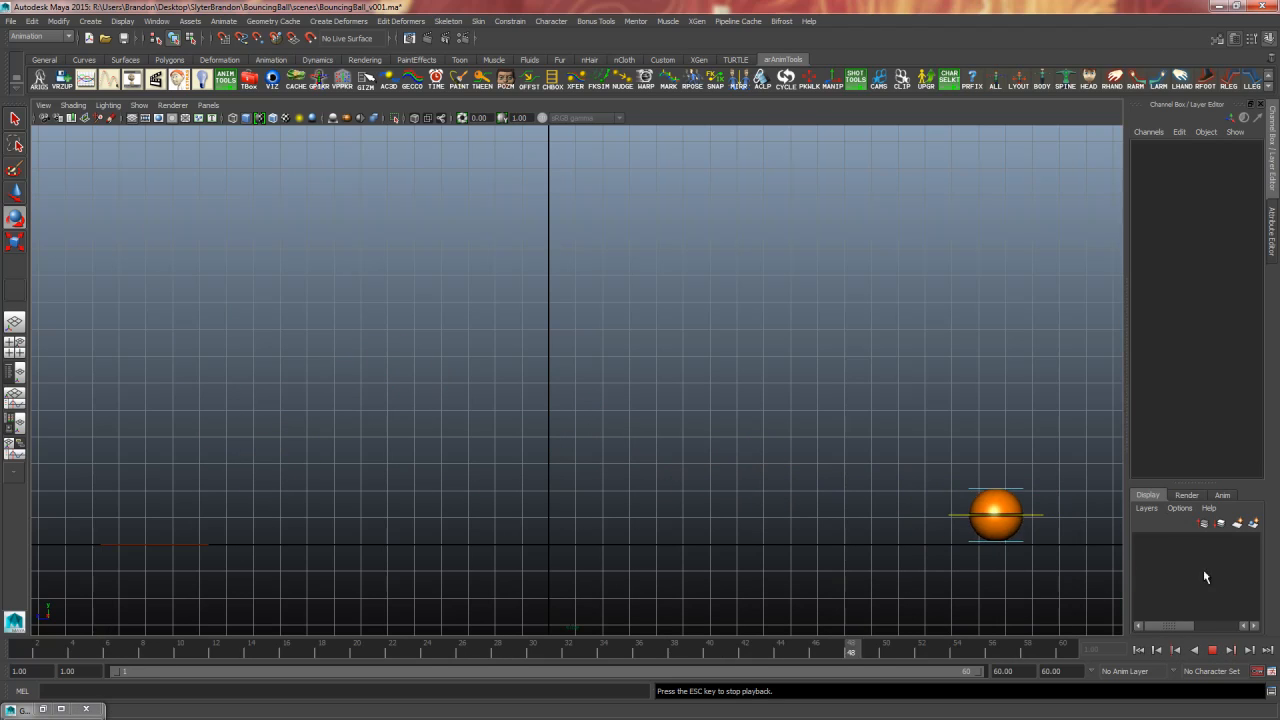
key(Escape)
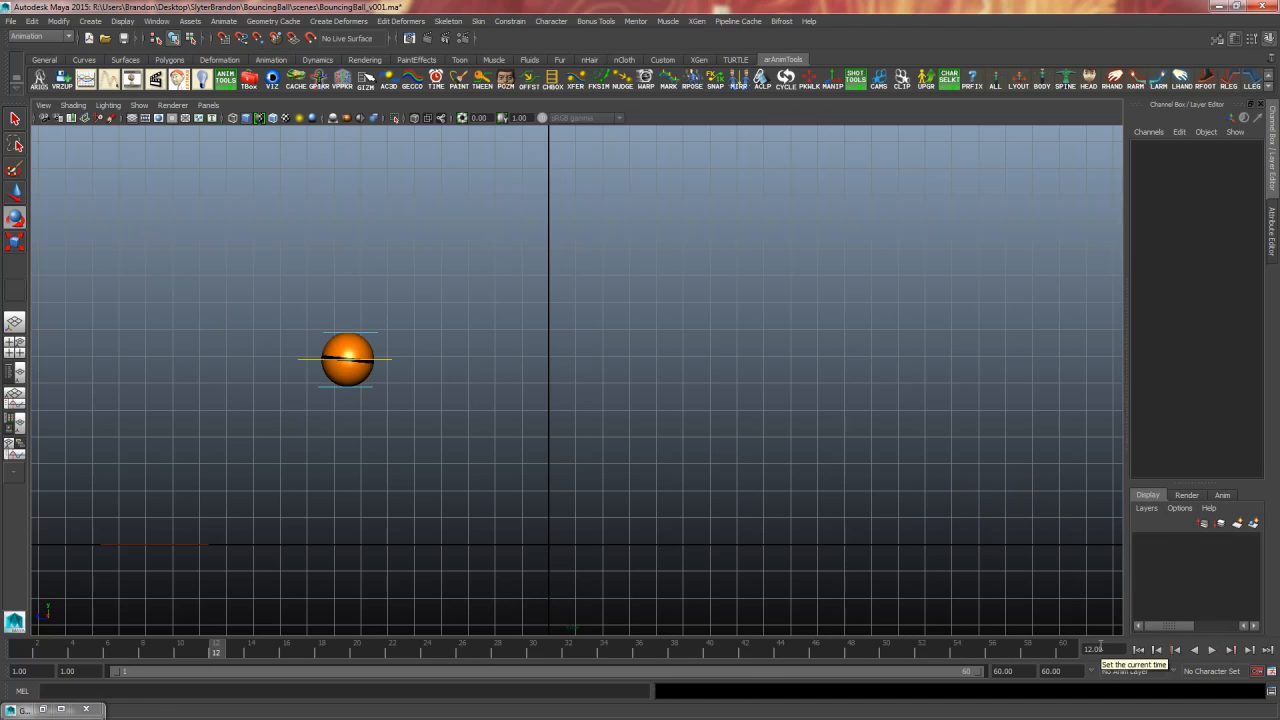
click(1138, 650)
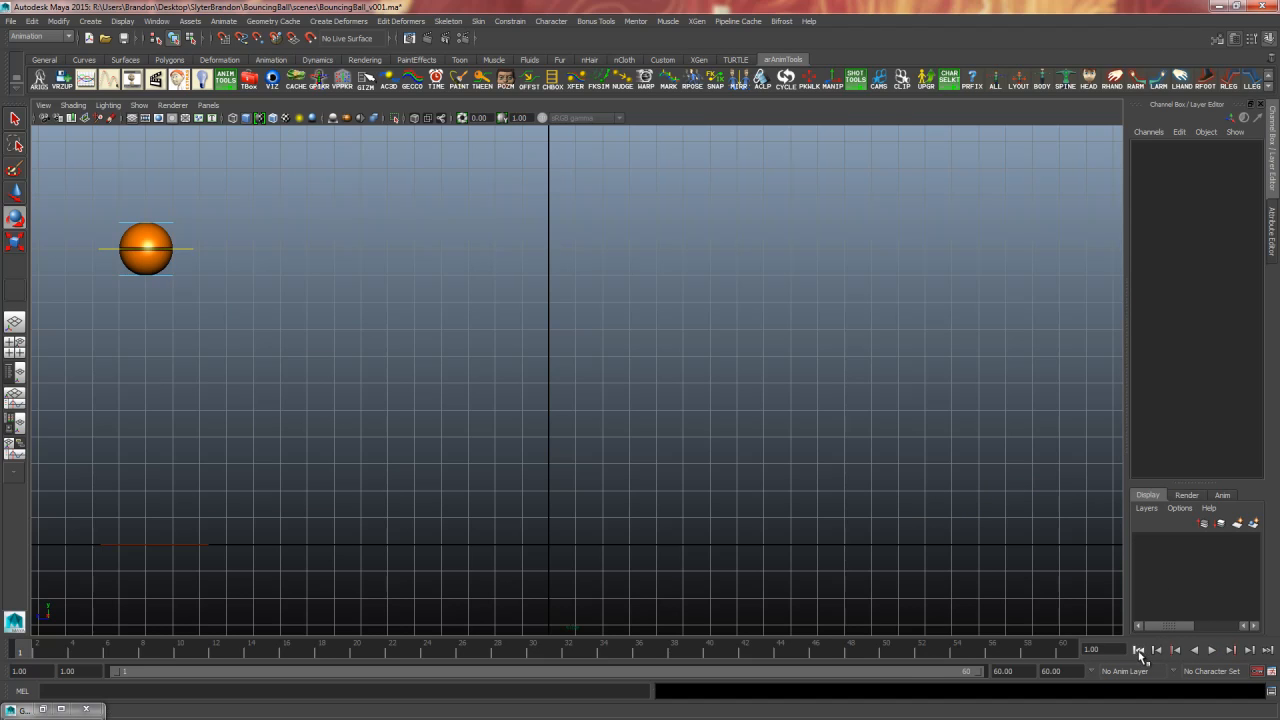
click(1212, 650)
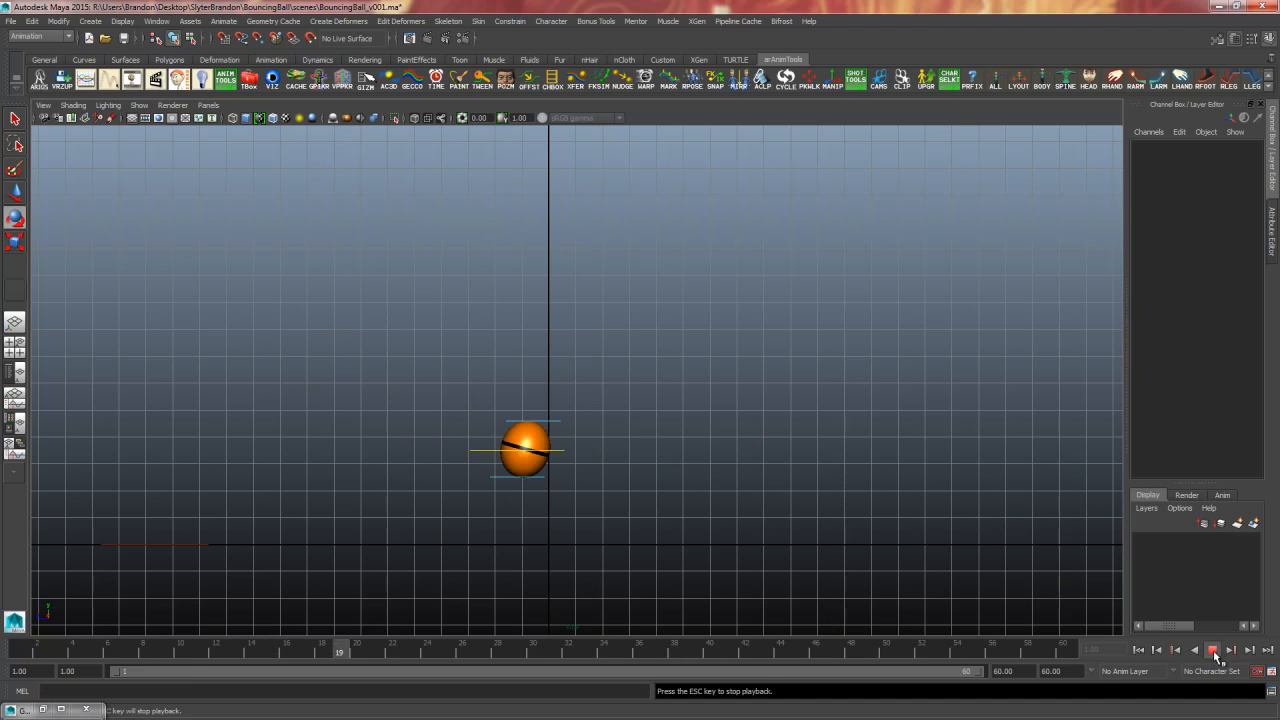
click(1213, 650)
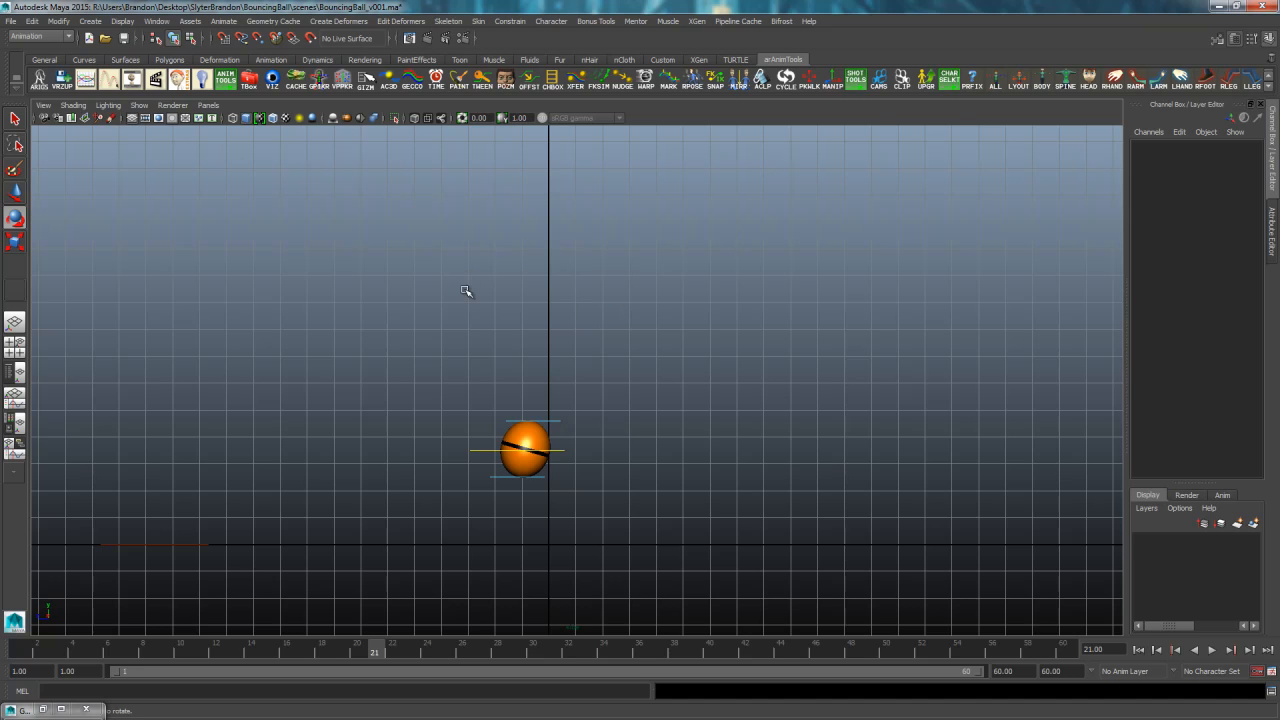
key(ctrl+s)
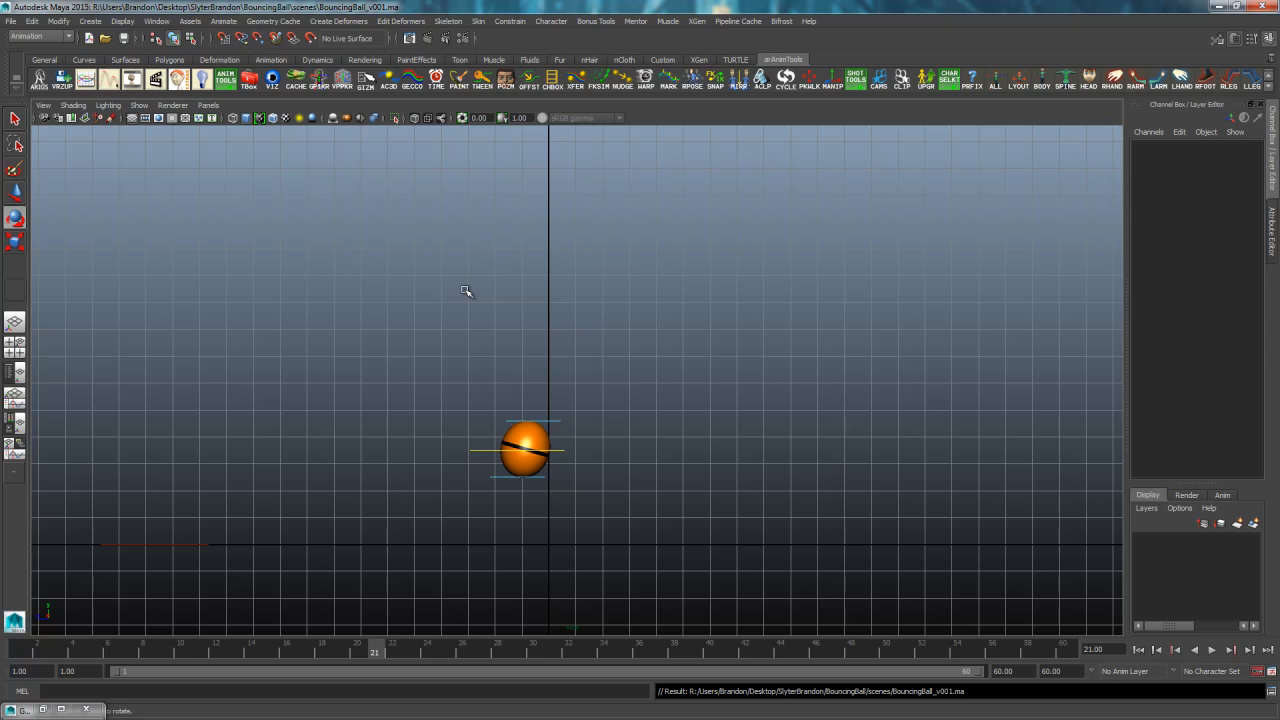
Create a polygon cube at the origin to serve as the ground and select it
click(93, 24)
mouse_move(128, 53)
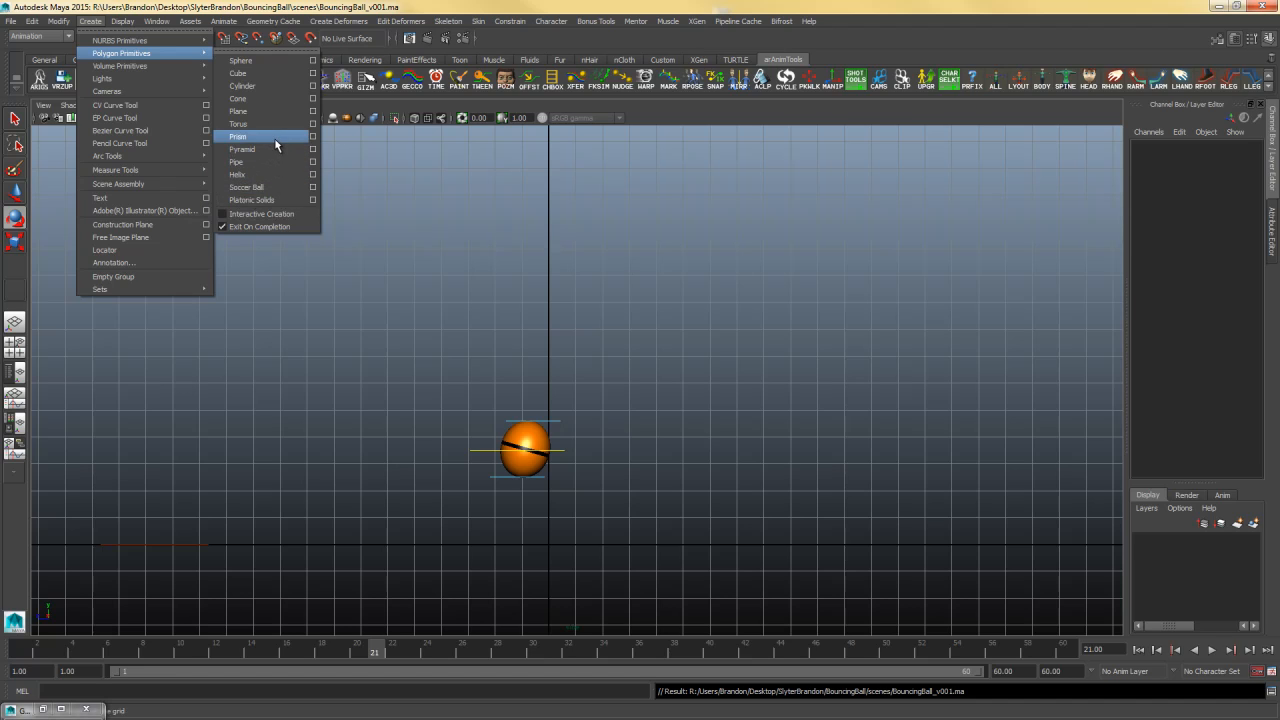
click(258, 76)
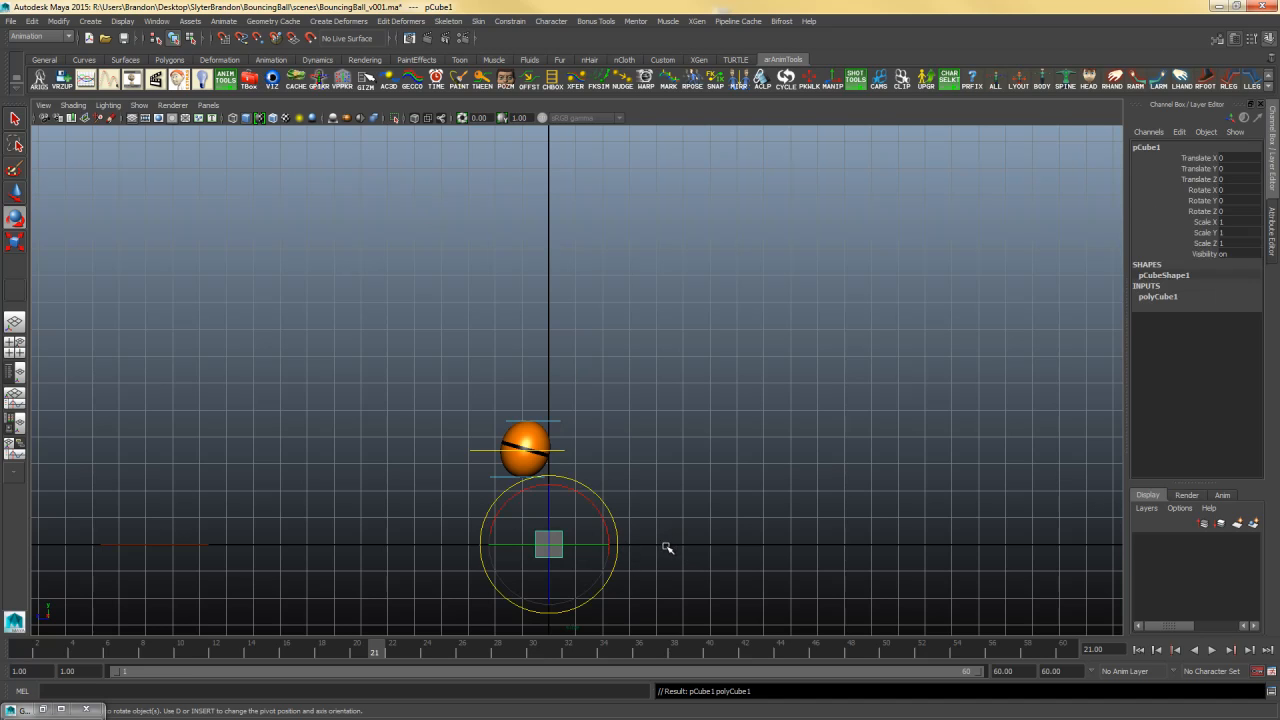
click(720, 521)
click(556, 554)
key(w)
drag(548, 479, 548, 493)
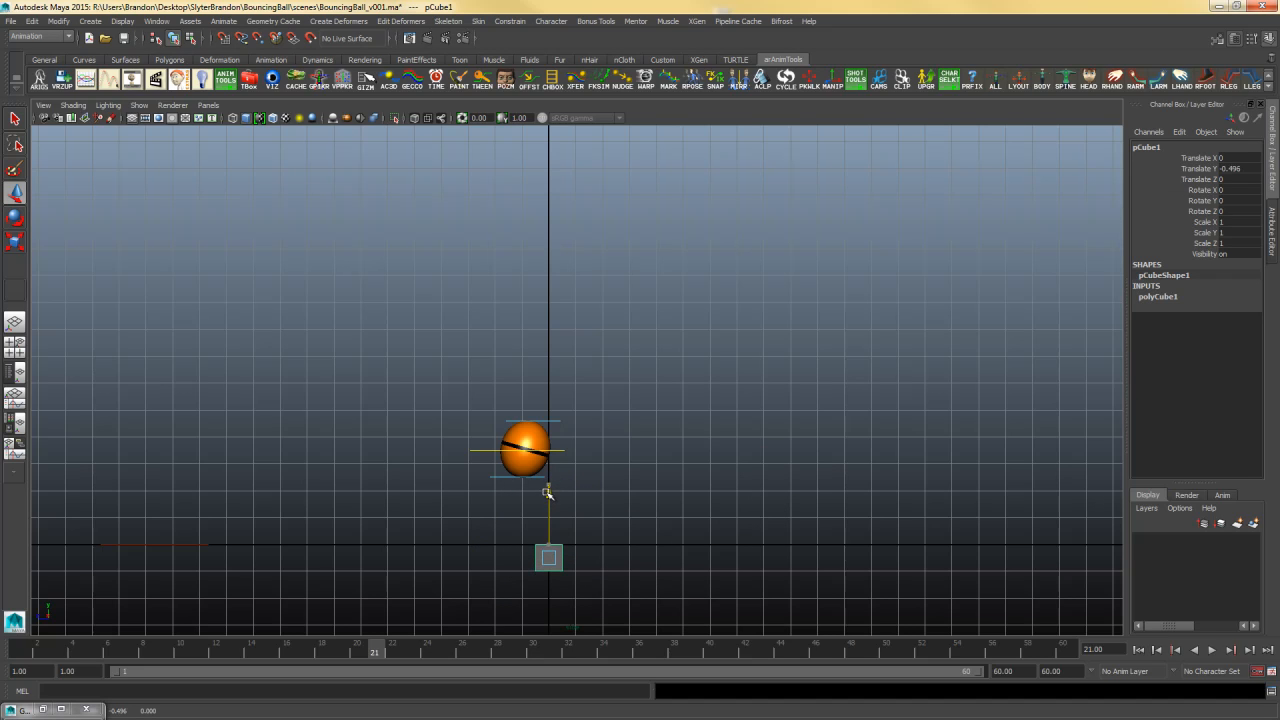
key(ctrl+z)
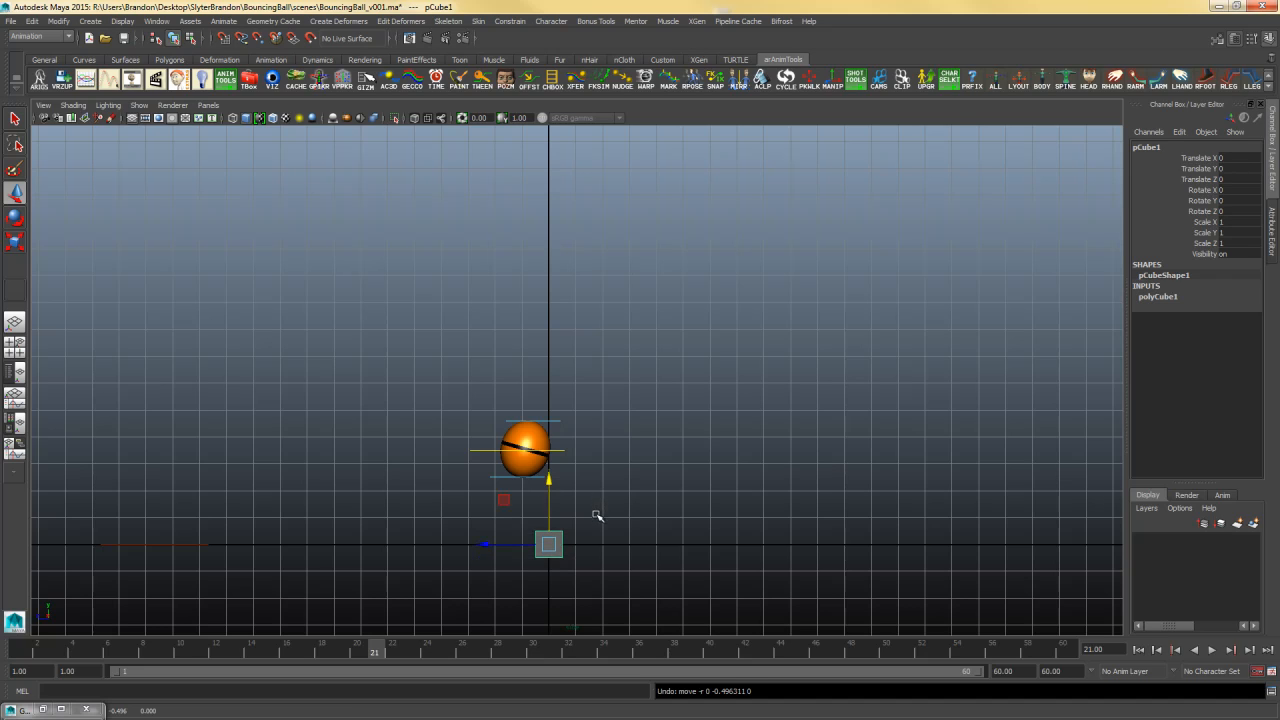
click(606, 548)
click(561, 544)
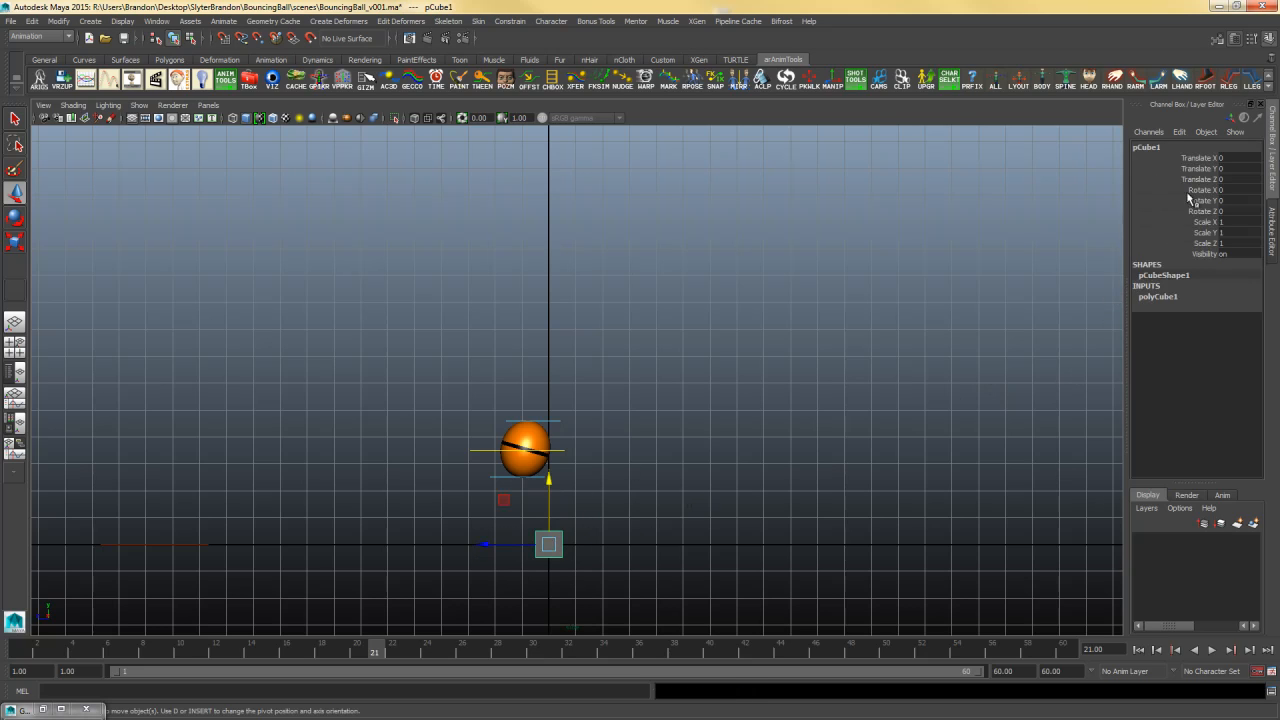
key(ctrl+a)
key(ctrl+a)
key(ctrl+a)
key(ctrl+a)
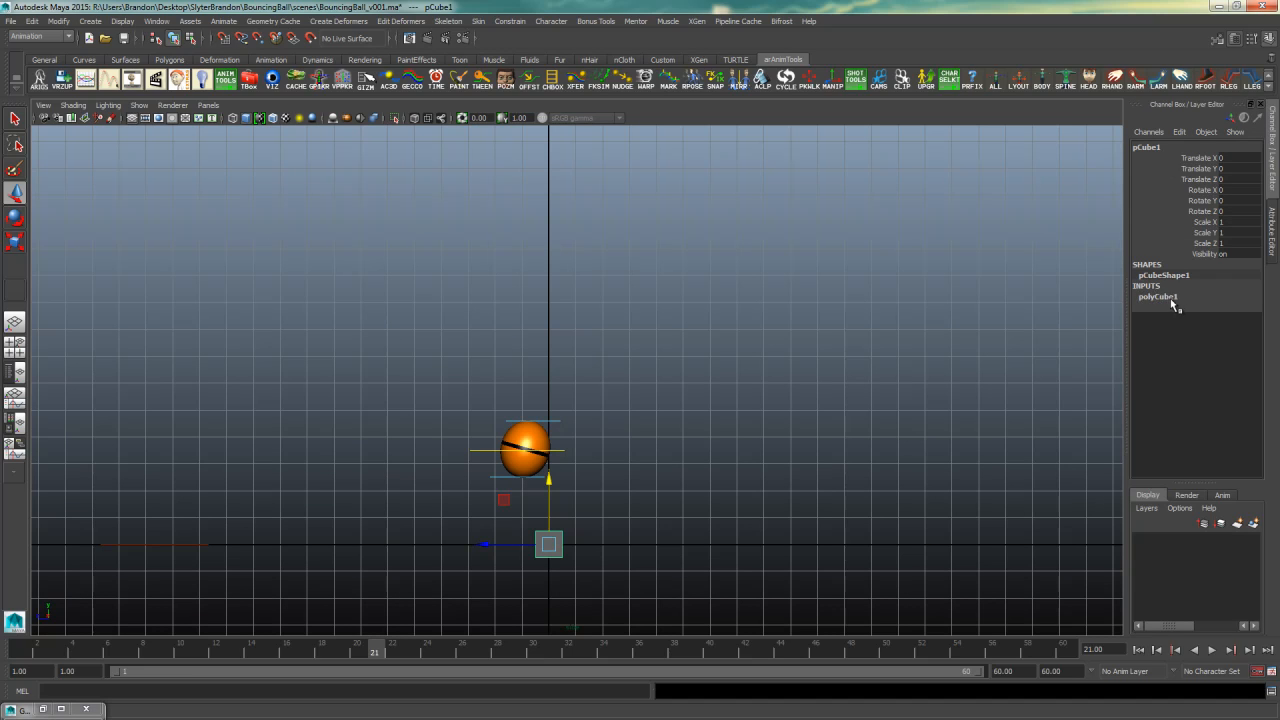
Set the height of the cube to 10 in its polyCube1 construction inputs
click(1160, 297)
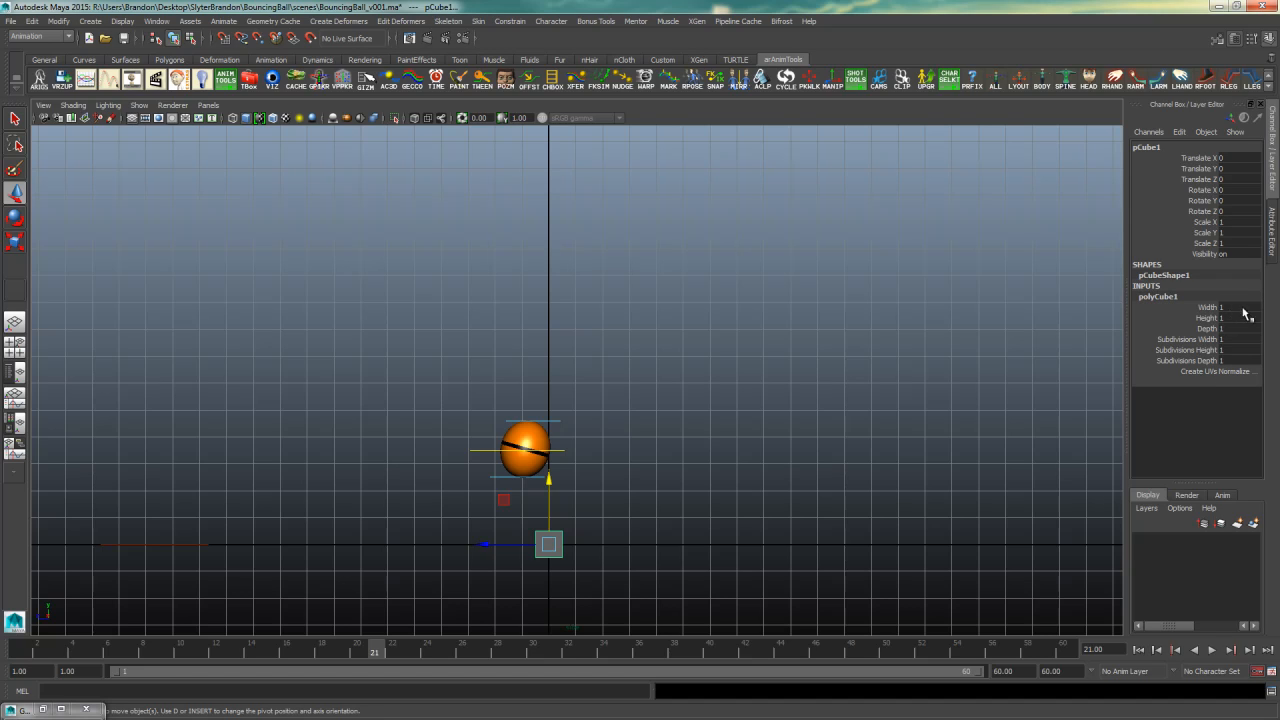
click(1207, 308)
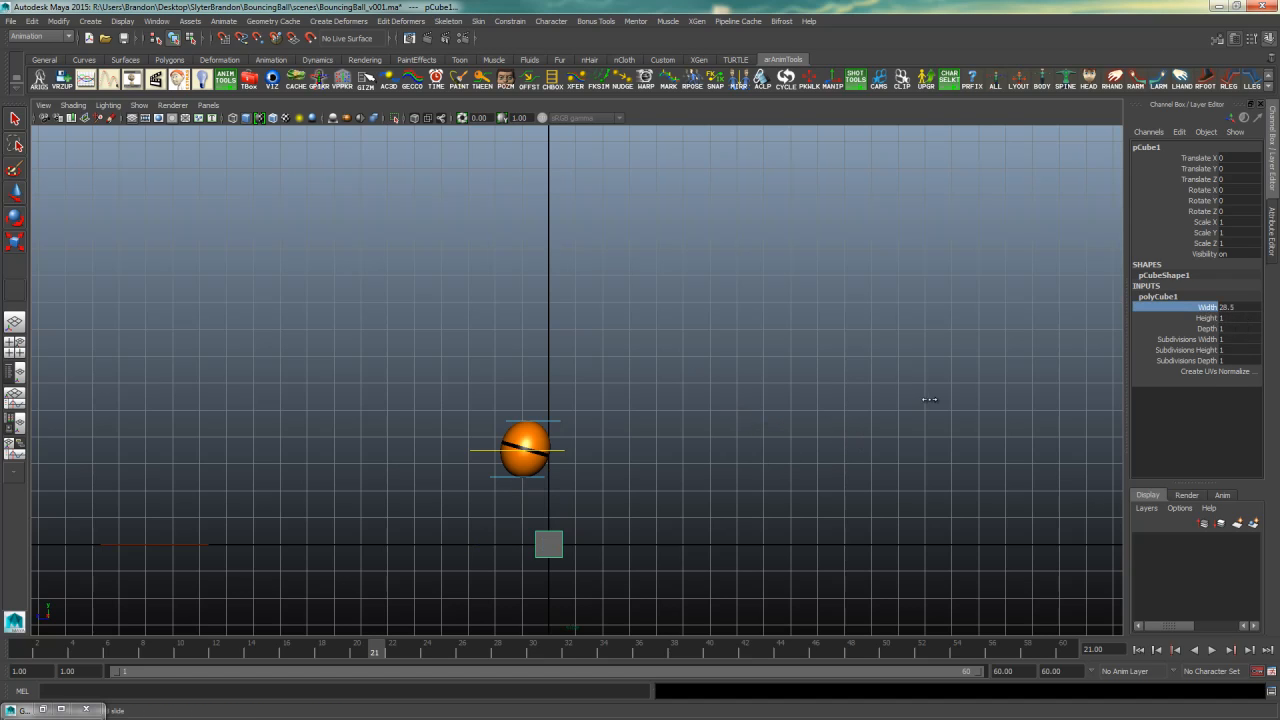
key(ctrl+z)
click(1208, 318)
middle_drag(1006, 376, 953, 380)
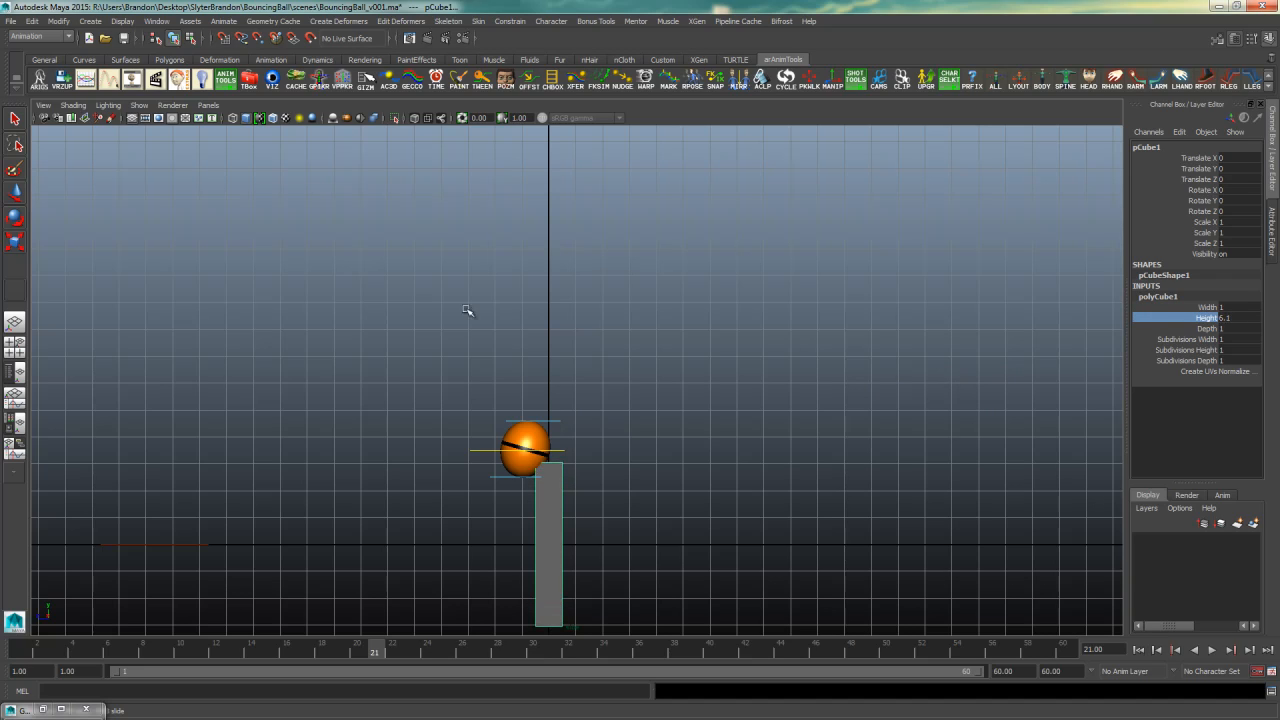
middle_drag(857, 411, 927, 400)
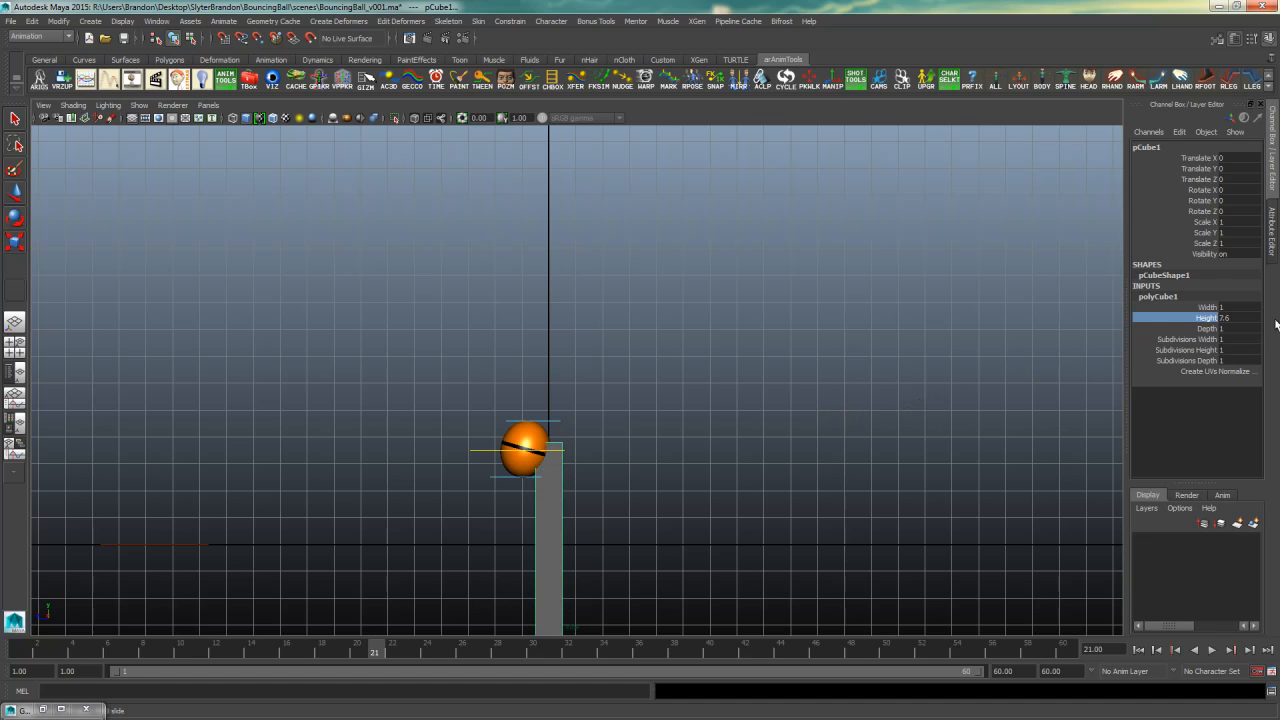
click(1224, 317)
text(10)
key(Return)
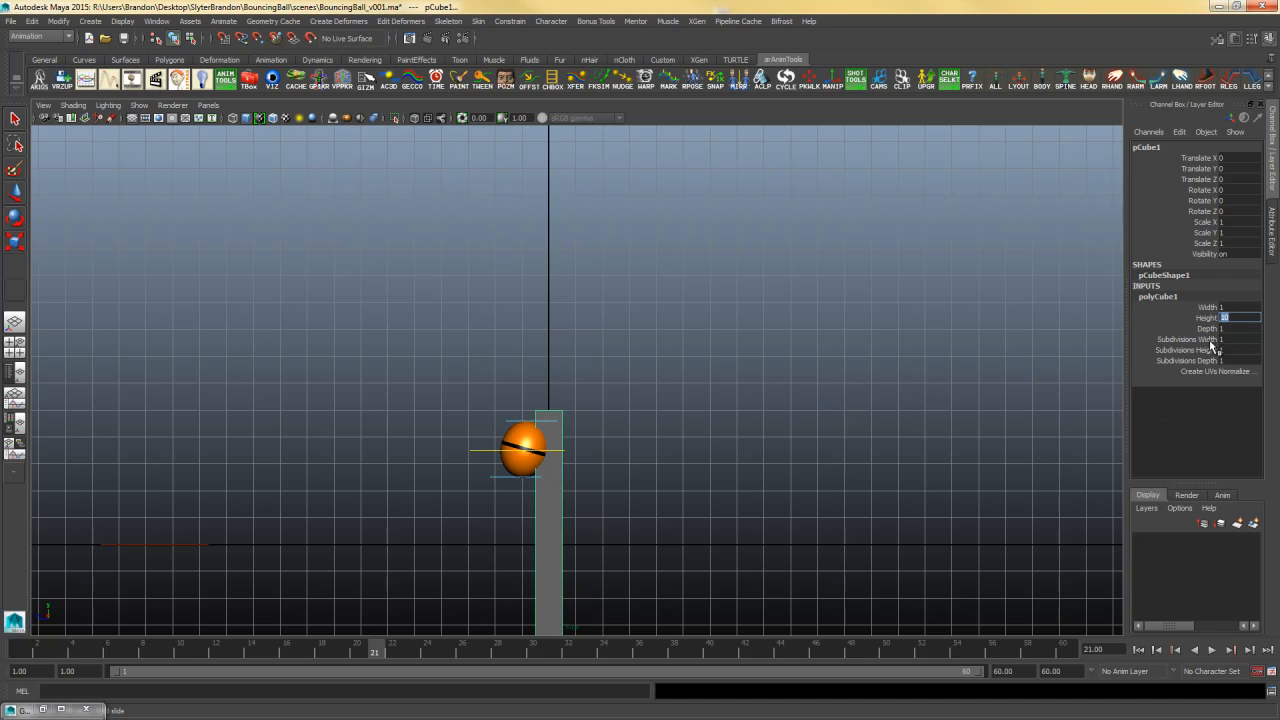
Set the depth of the cube to 50 so it spans the ball's whole path
click(1207, 328)
middle_drag(814, 437, 1096, 436)
click(1224, 330)
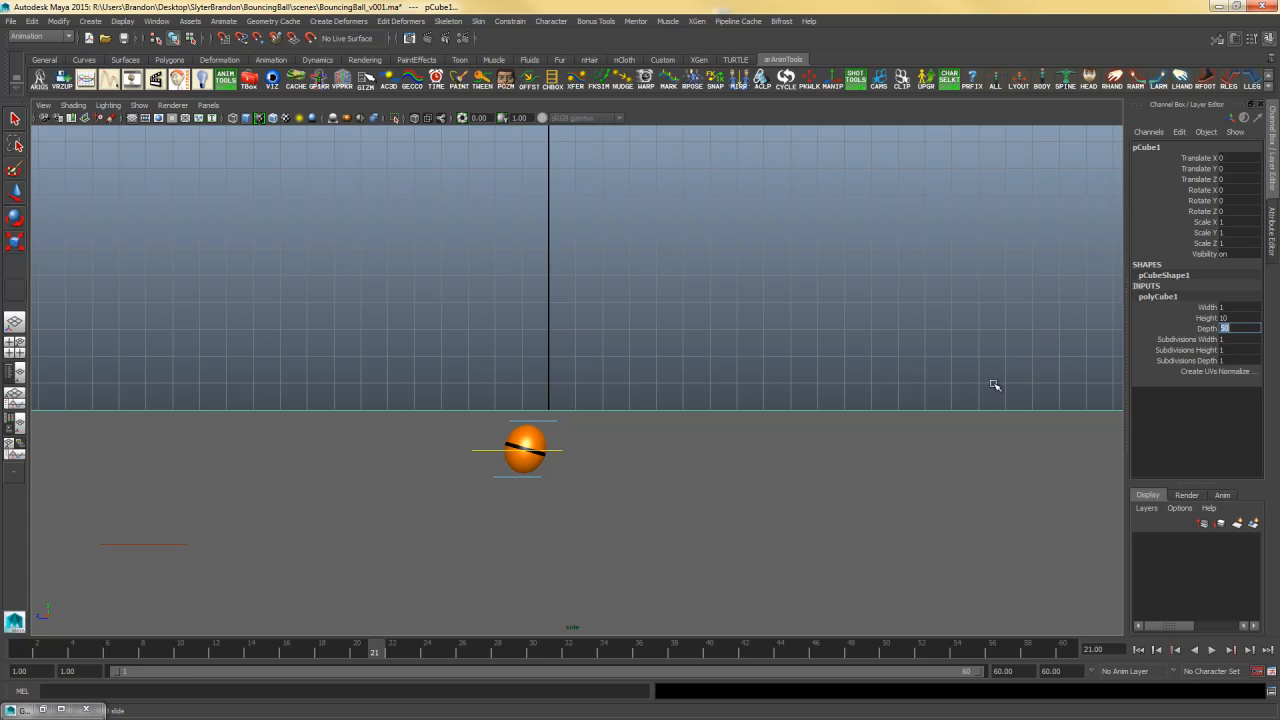
key(Return)
Lower the ground cube to a Translate Y of -5 and scrub the ball's bounce above it
key(w)
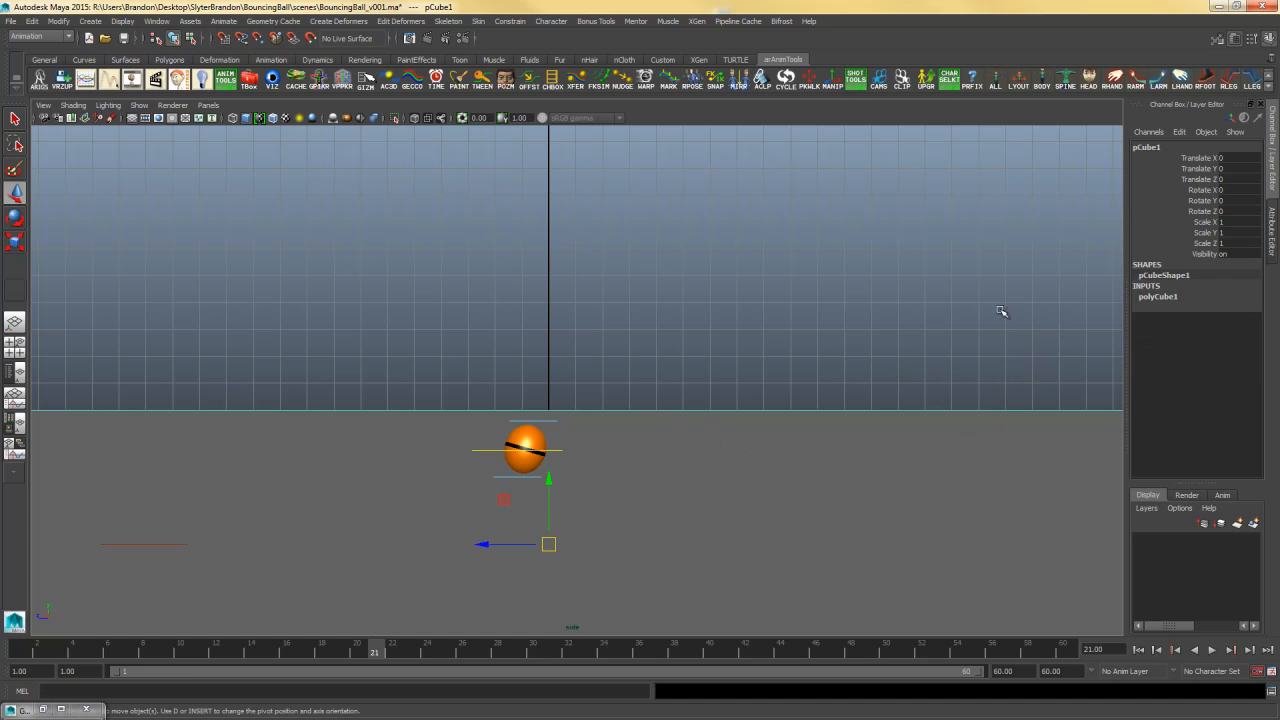
drag(549, 484, 549, 578)
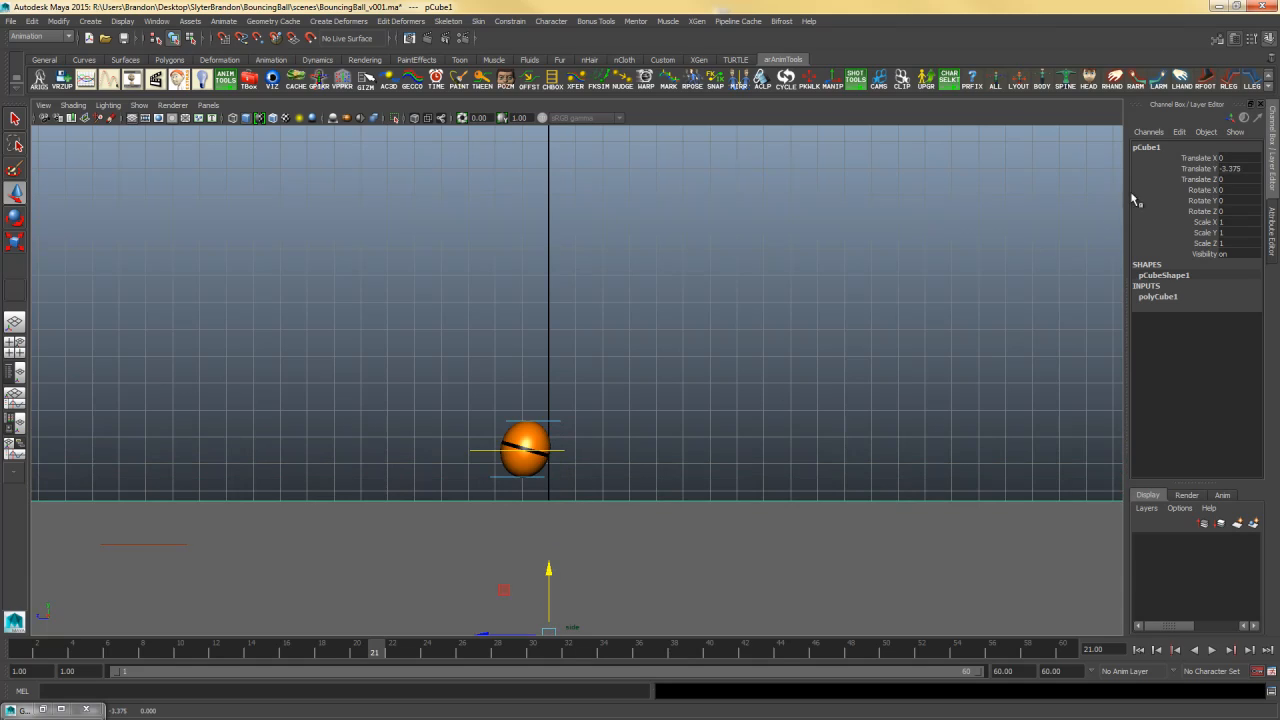
double_click(1238, 168)
text(-5)
key(Return)
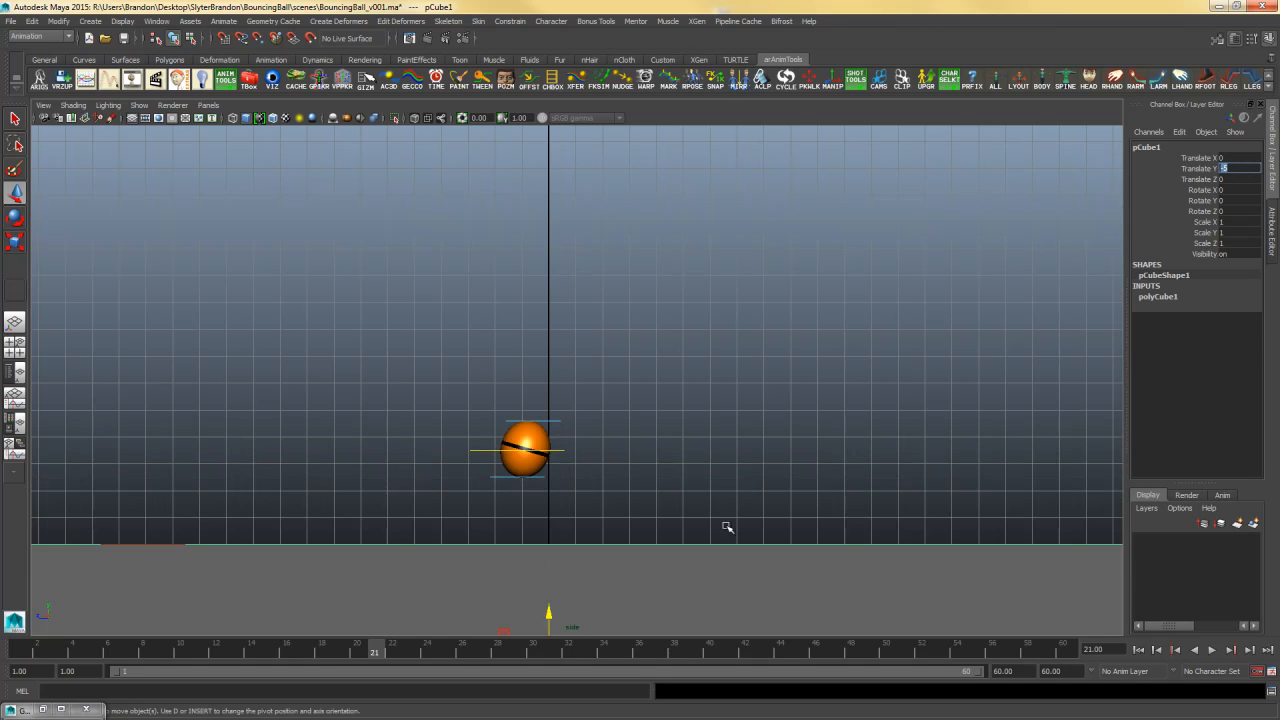
mouse_move(362, 655)
mouse_down()
mouse_move(253, 657)
mouse_move(688, 667)
mouse_move(100, 650)
mouse_move(455, 638)
mouse_up()
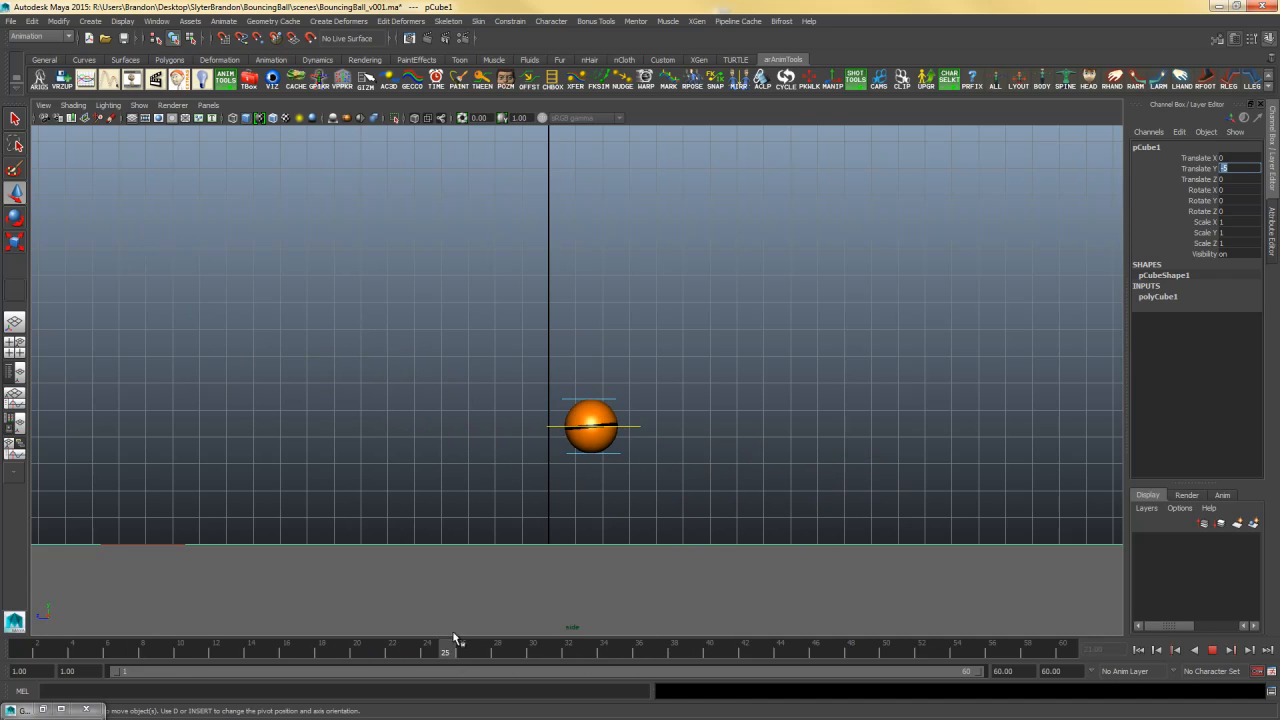
Rename the selected ground cube to Ground
click(765, 473)
click(695, 579)
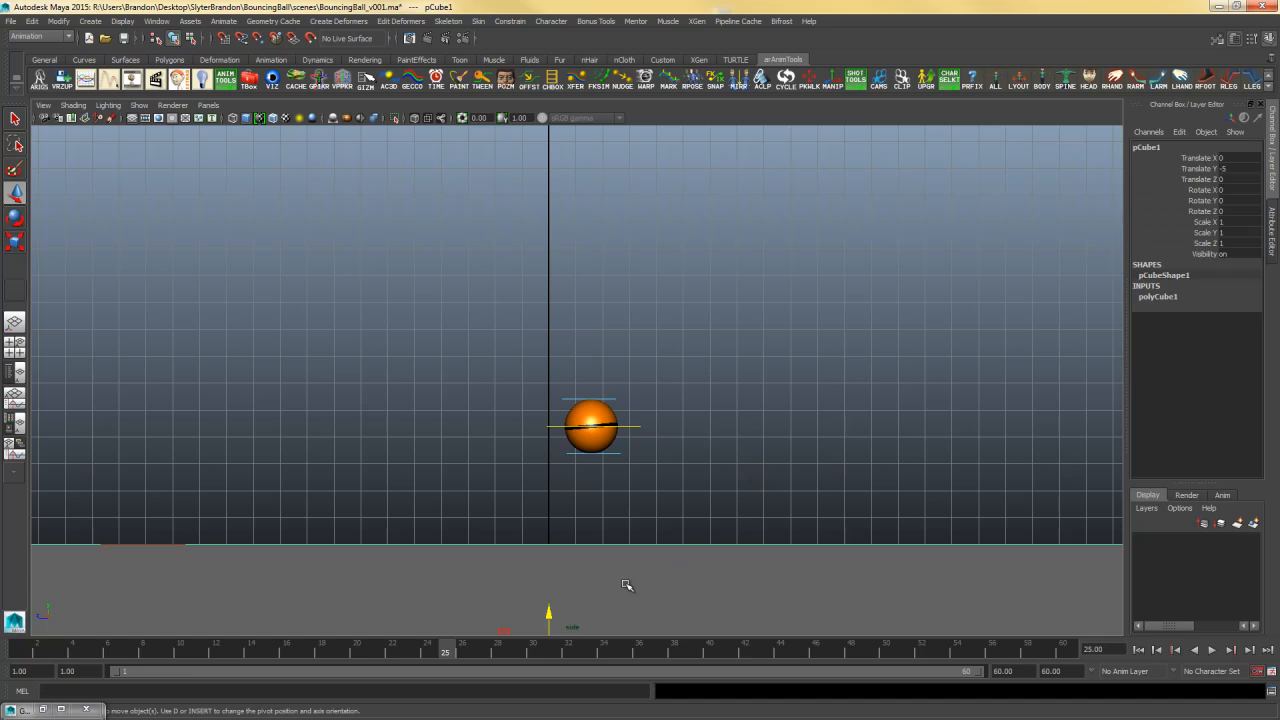
click(331, 497)
click(292, 590)
double_click(1146, 147)
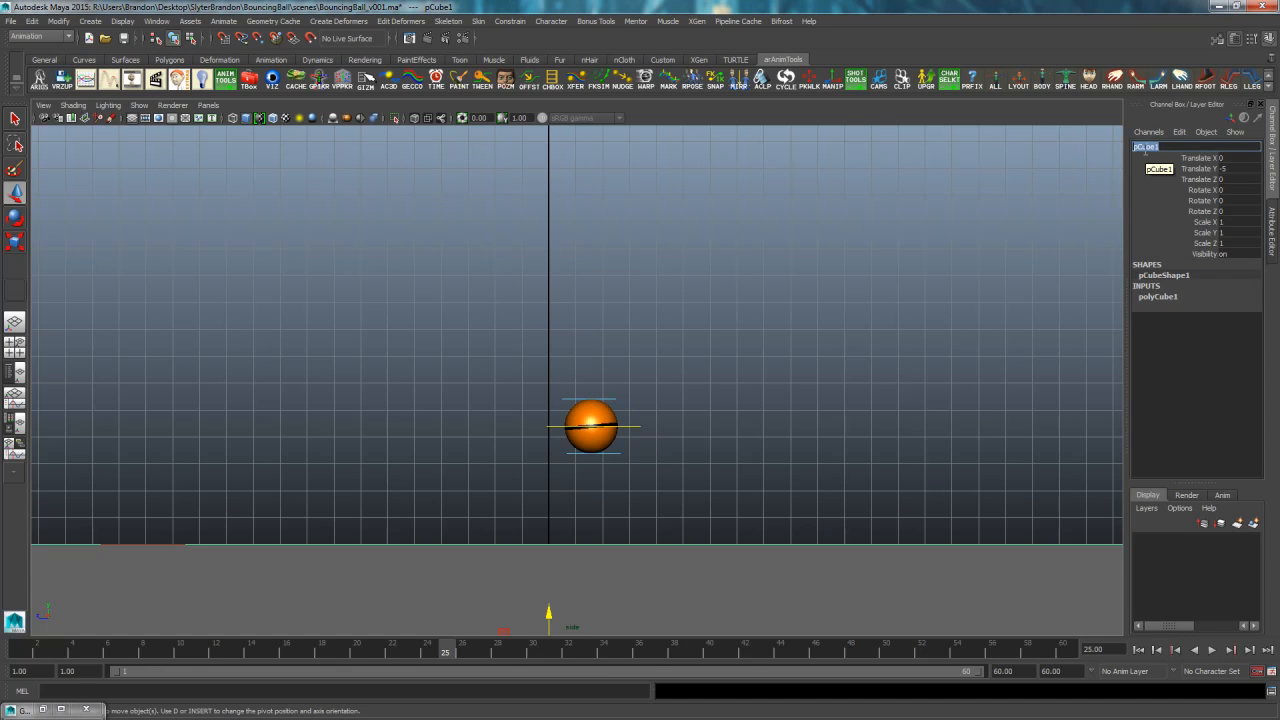
drag(986, 450, 853, 605)
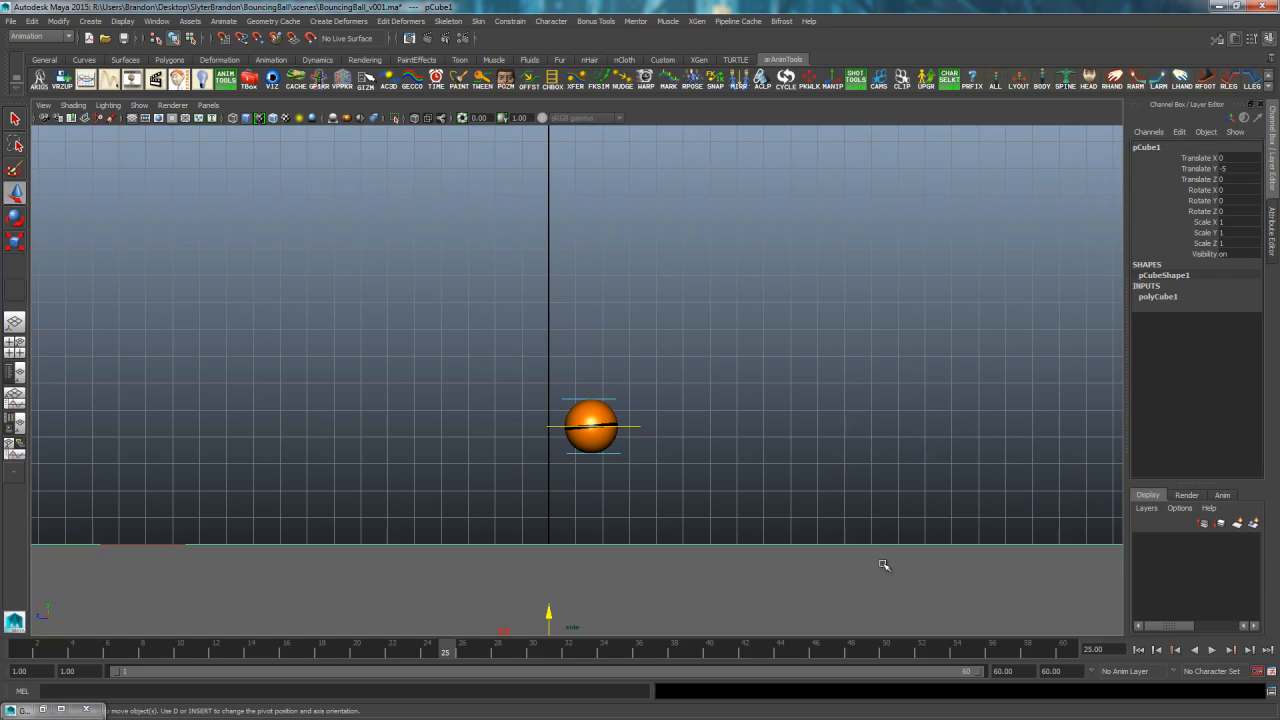
double_click(1152, 148)
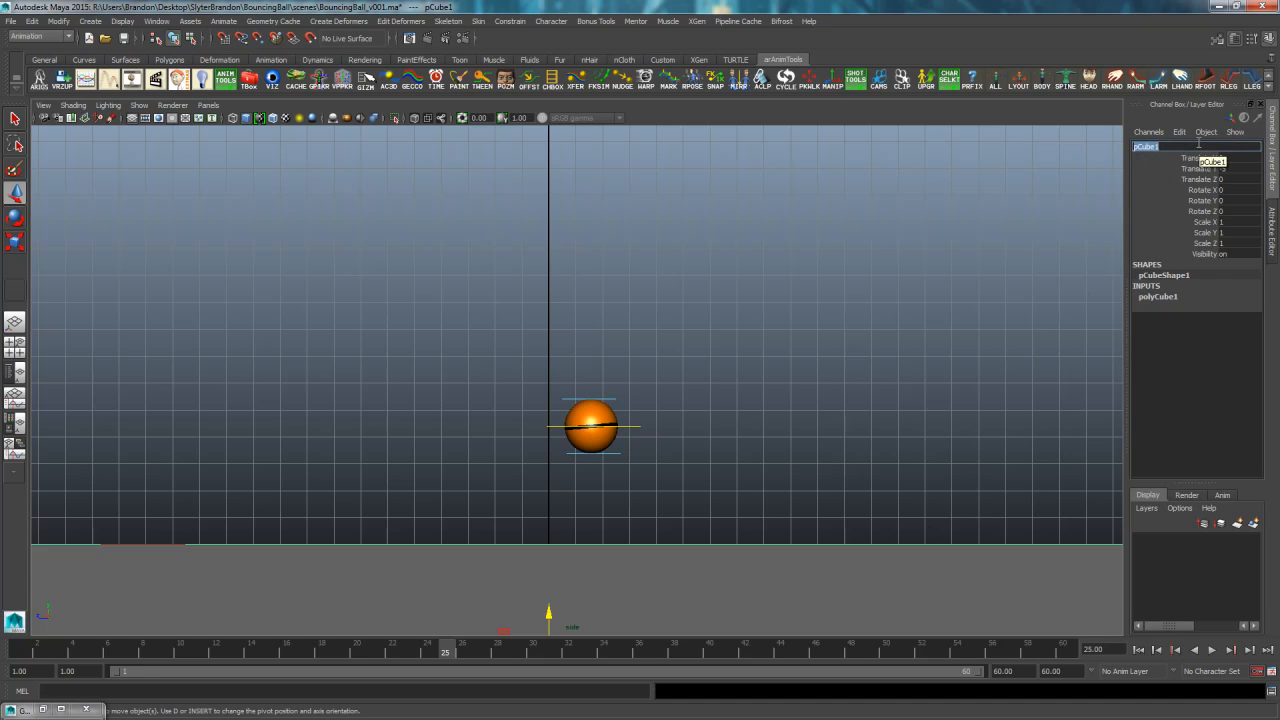
text(Ground)
key(Return)
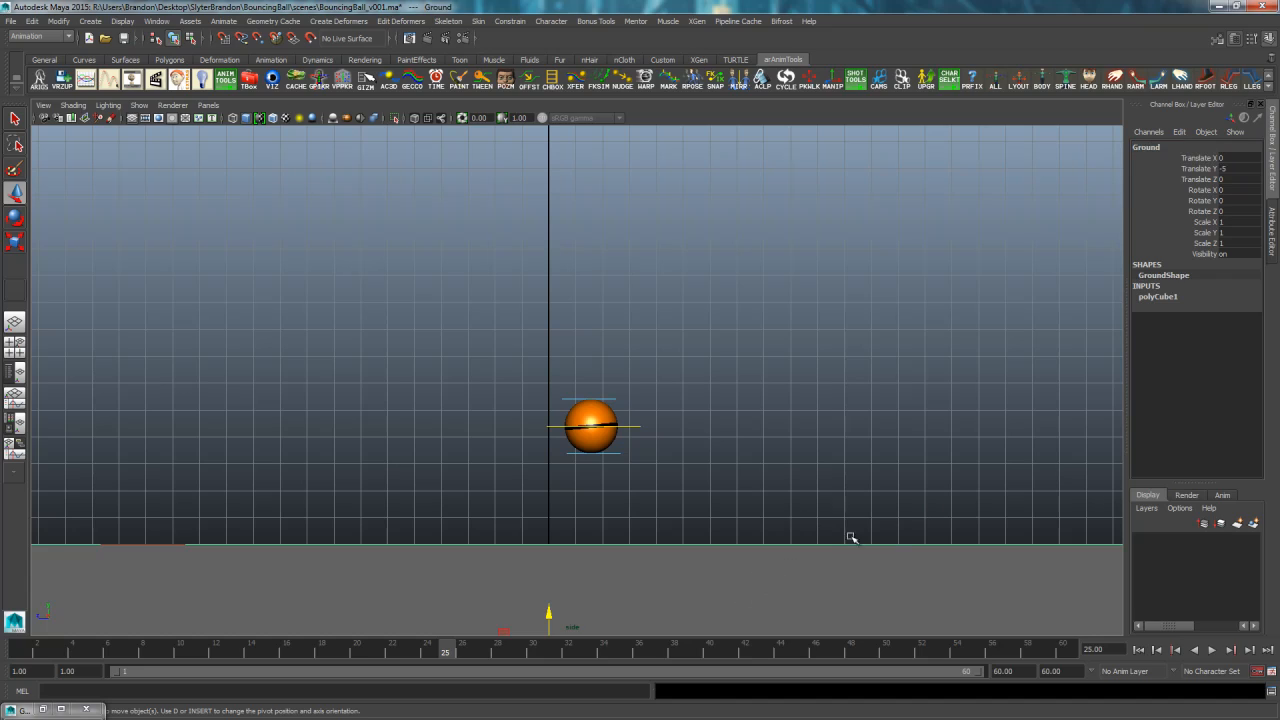
Create a display layer from the selected Ground block and reselect the block in the side view
click(1186, 495)
click(1222, 495)
click(1148, 496)
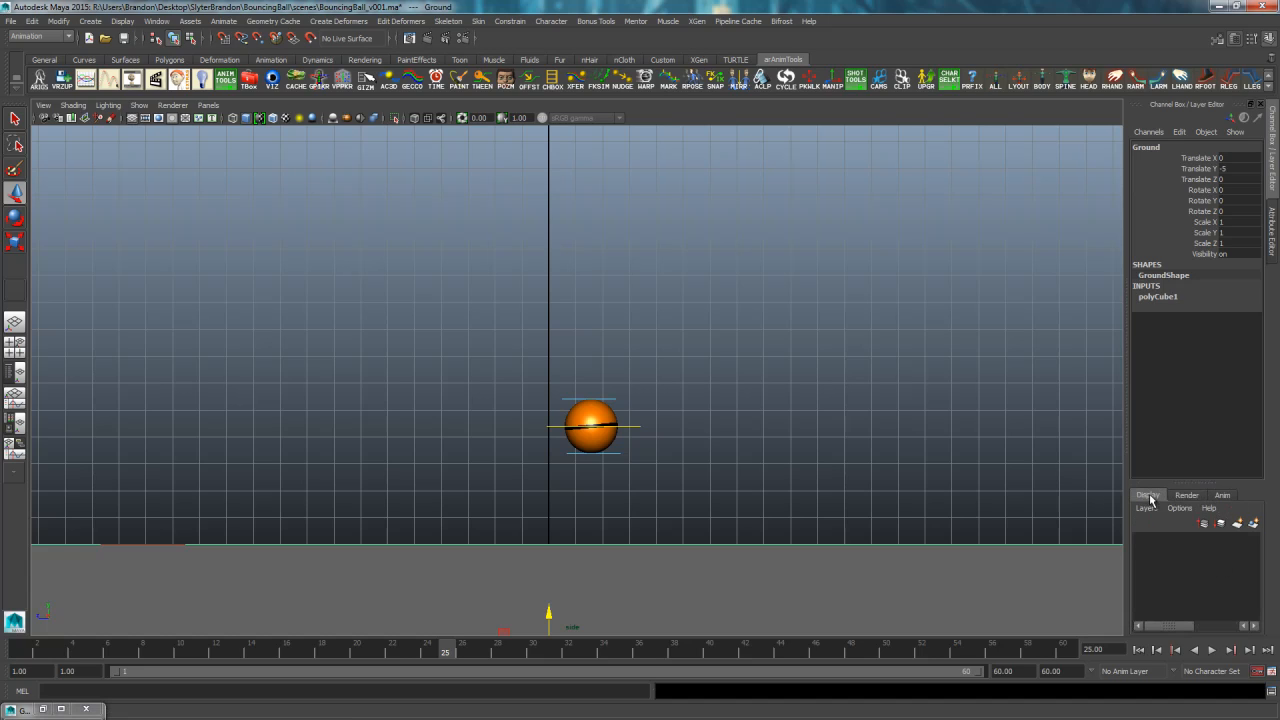
click(1147, 509)
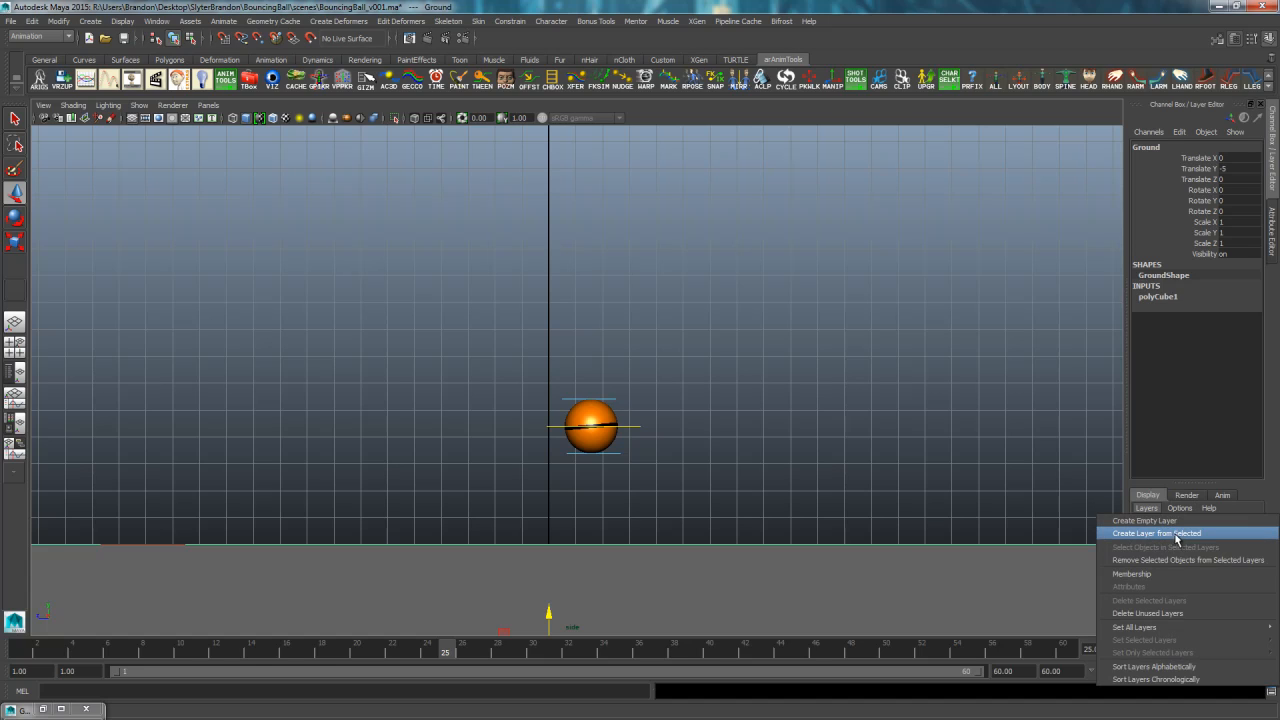
click(1157, 536)
drag(790, 492, 688, 612)
click(868, 505)
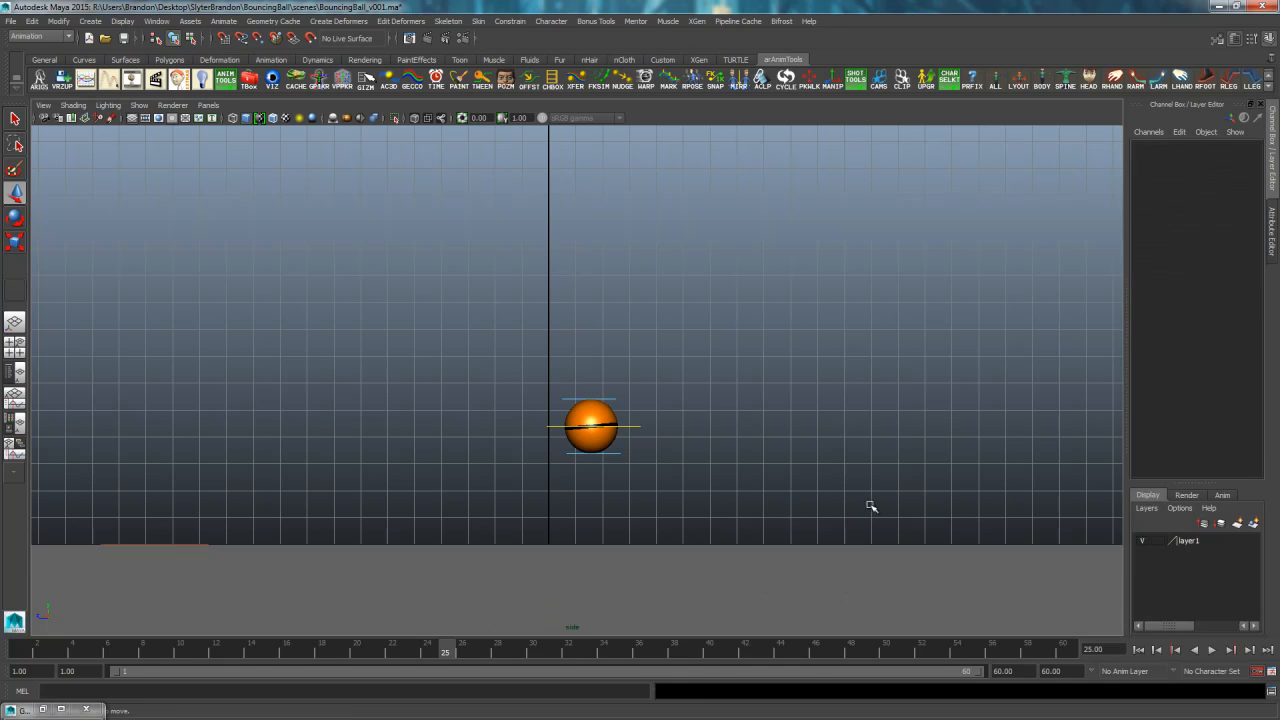
drag(884, 526, 847, 574)
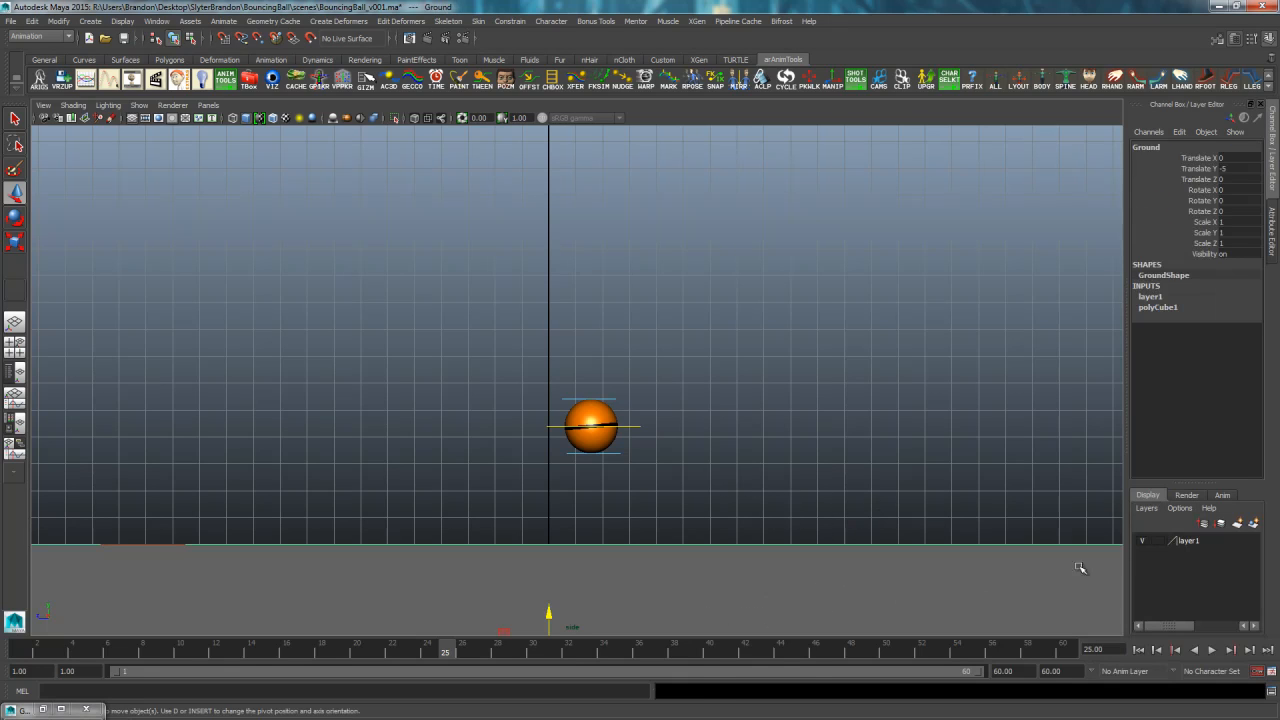
Toggle the ground layer's visibility, set the layer to Reference mode, and test that the block cannot be selected
click(1143, 543)
click(1143, 543)
click(1143, 542)
click(1143, 541)
click(1158, 541)
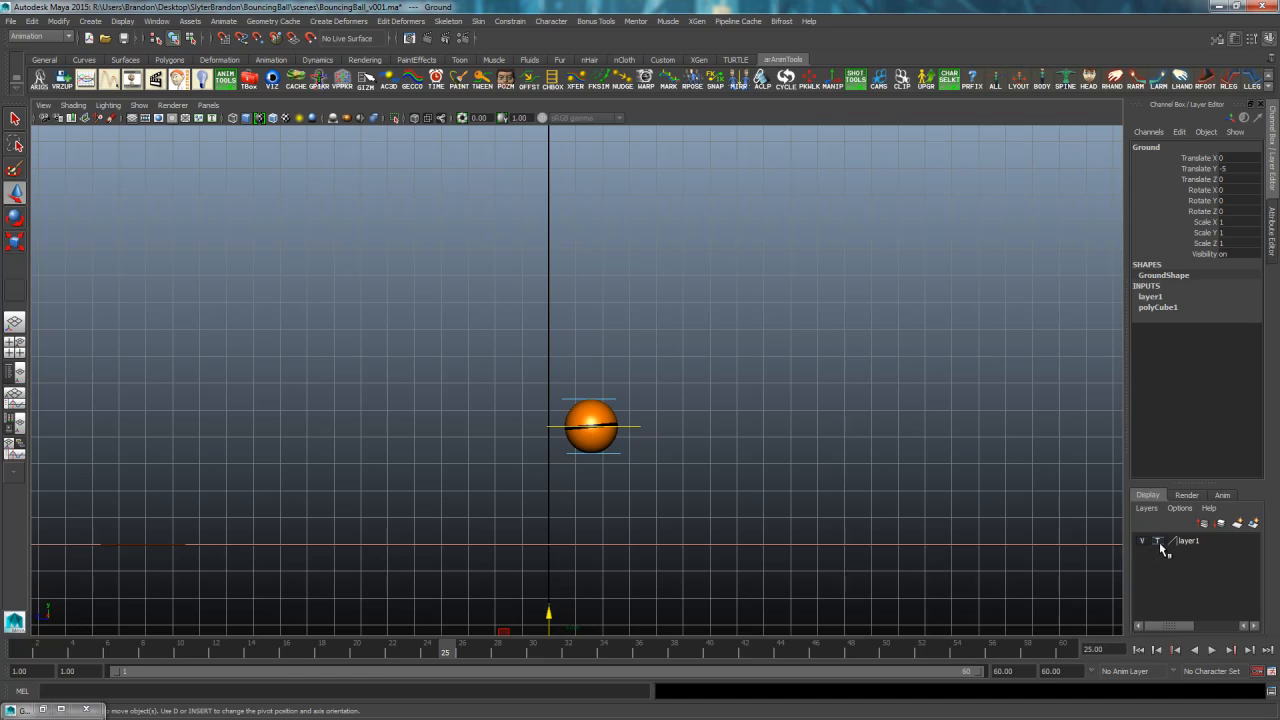
click(1157, 542)
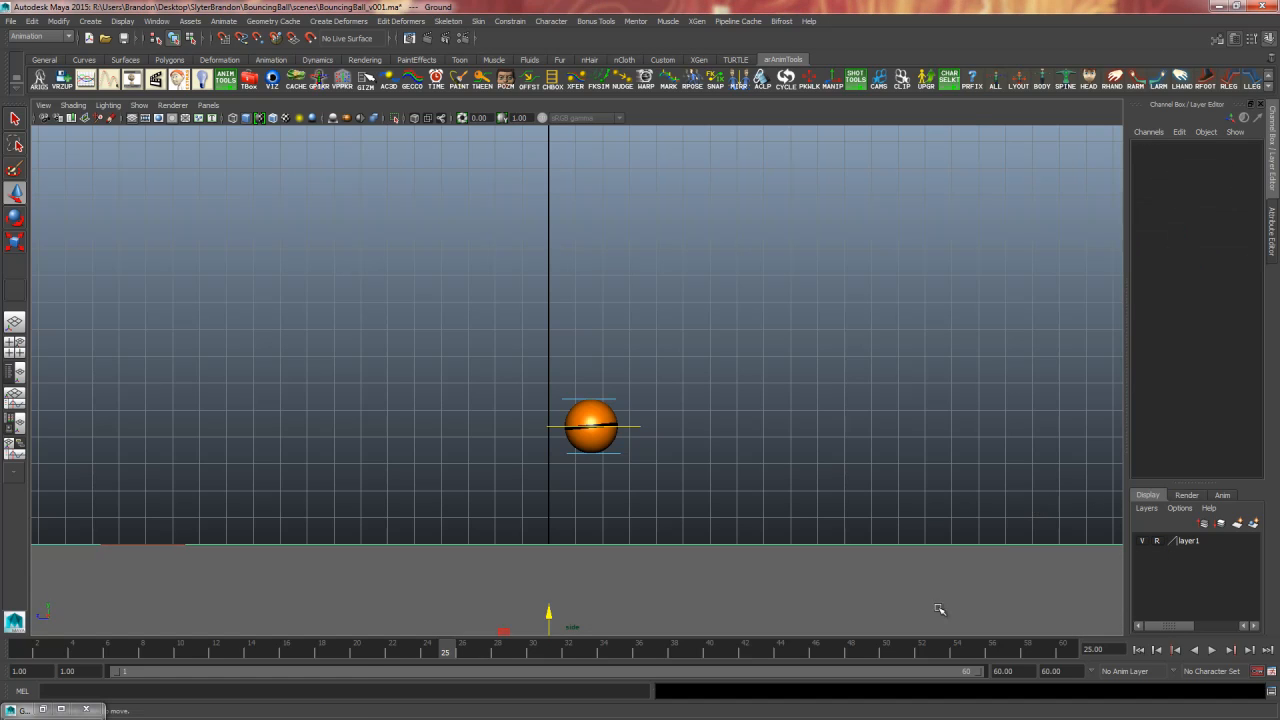
drag(971, 525, 902, 592)
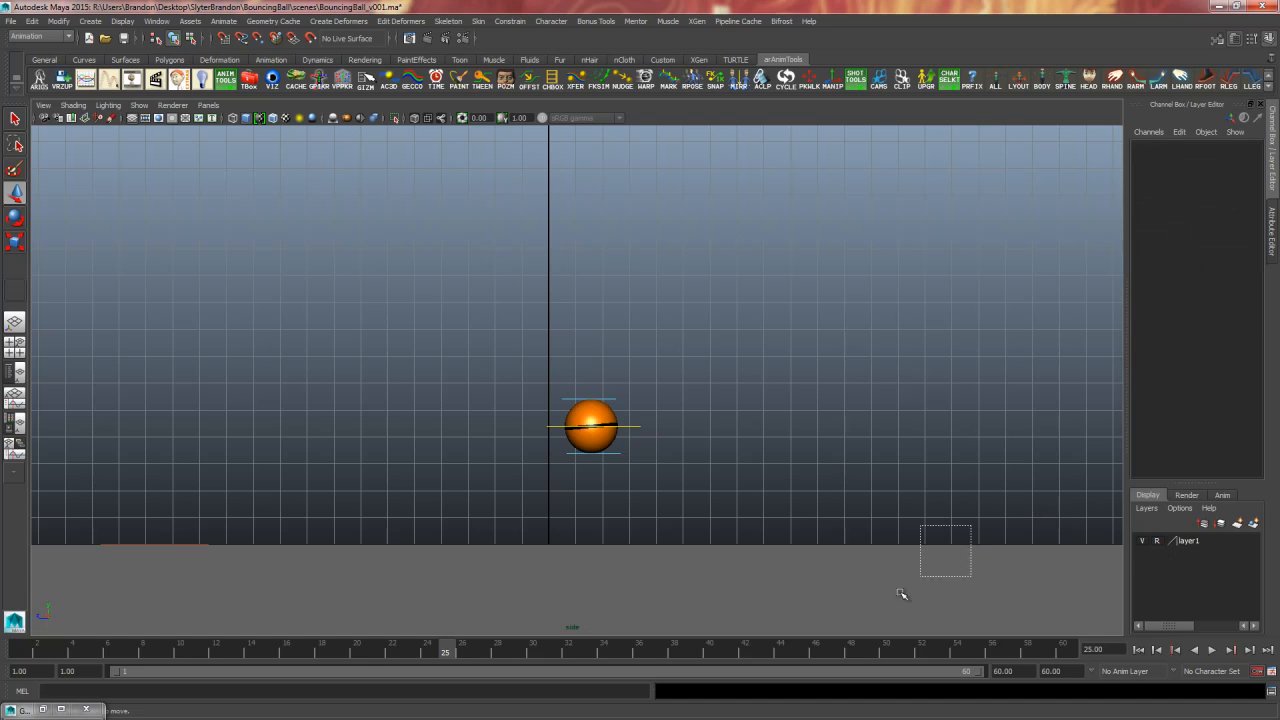
drag(845, 525, 668, 597)
drag(781, 543, 692, 571)
drag(742, 527, 522, 590)
drag(855, 512, 677, 606)
Hide the grid in the side view
click(139, 105)
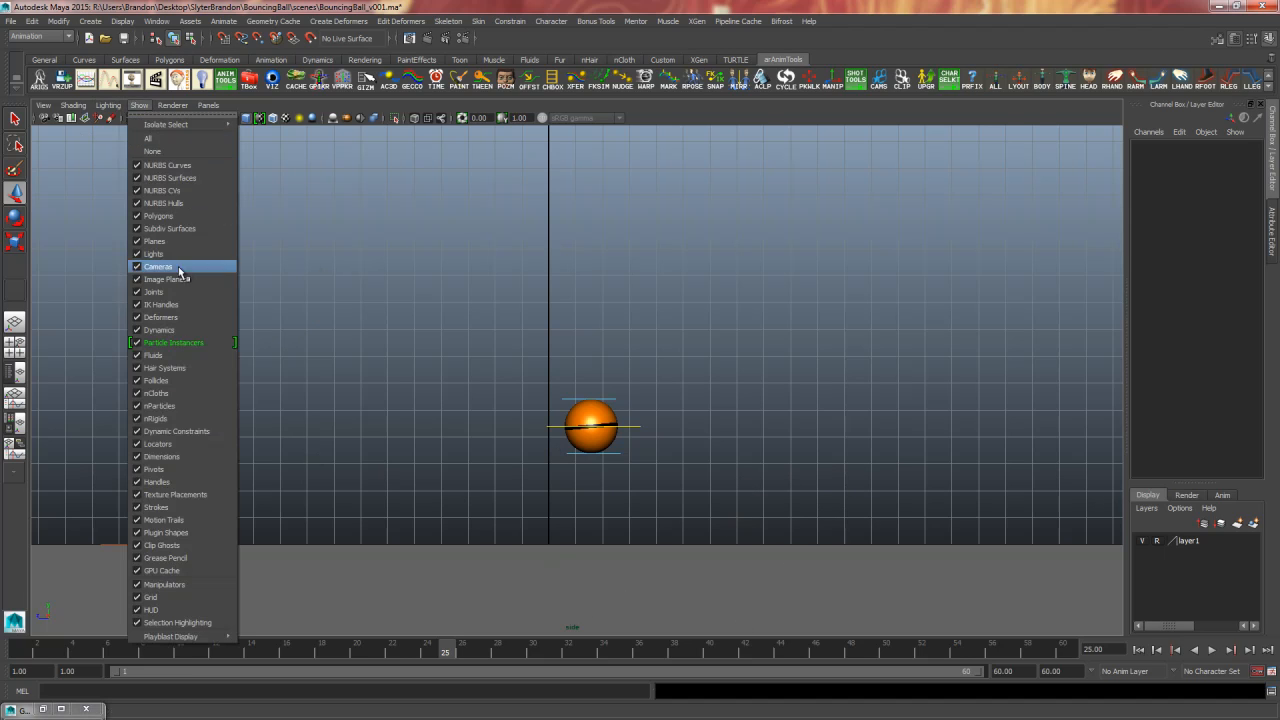
click(158, 598)
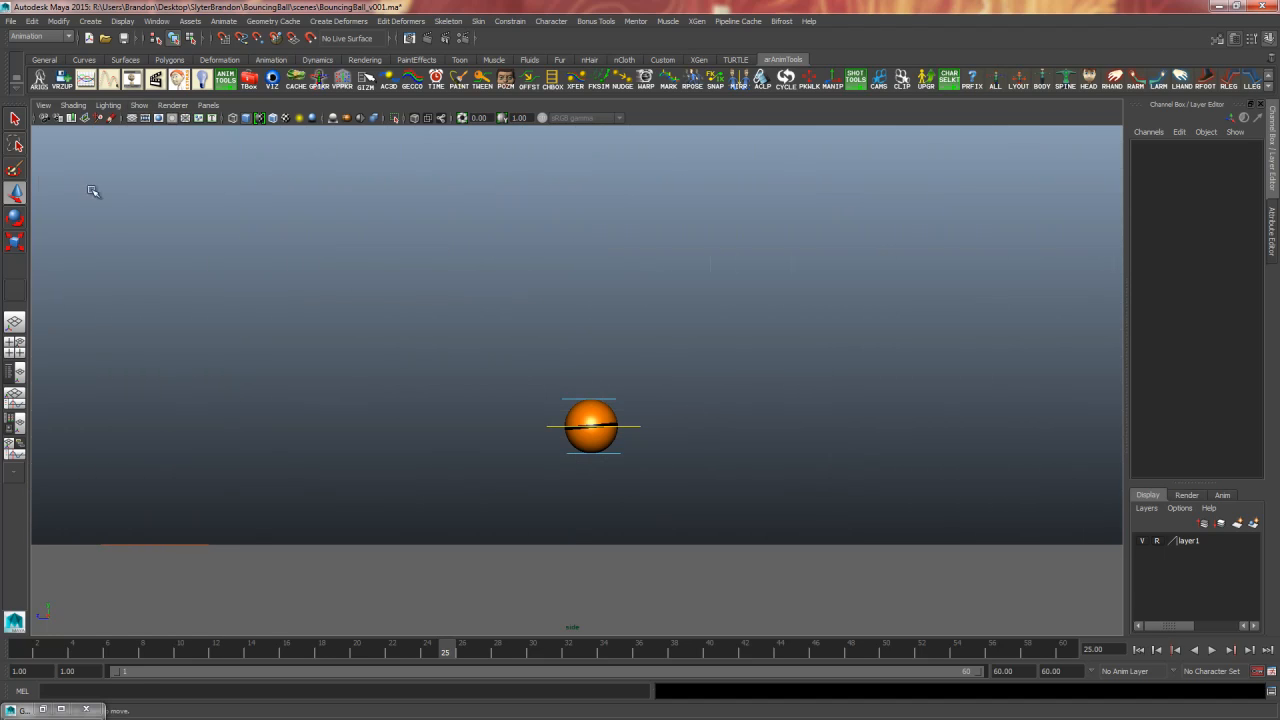
click(132, 118)
click(132, 118)
click(132, 118)
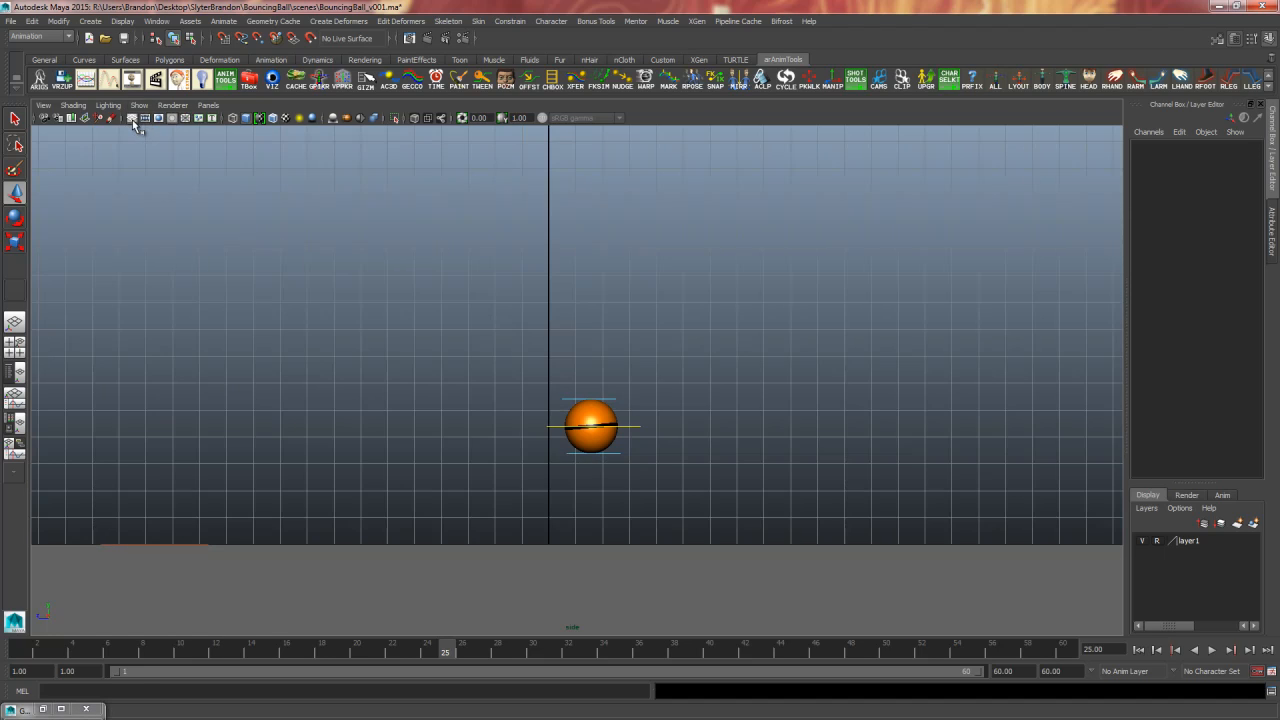
click(132, 118)
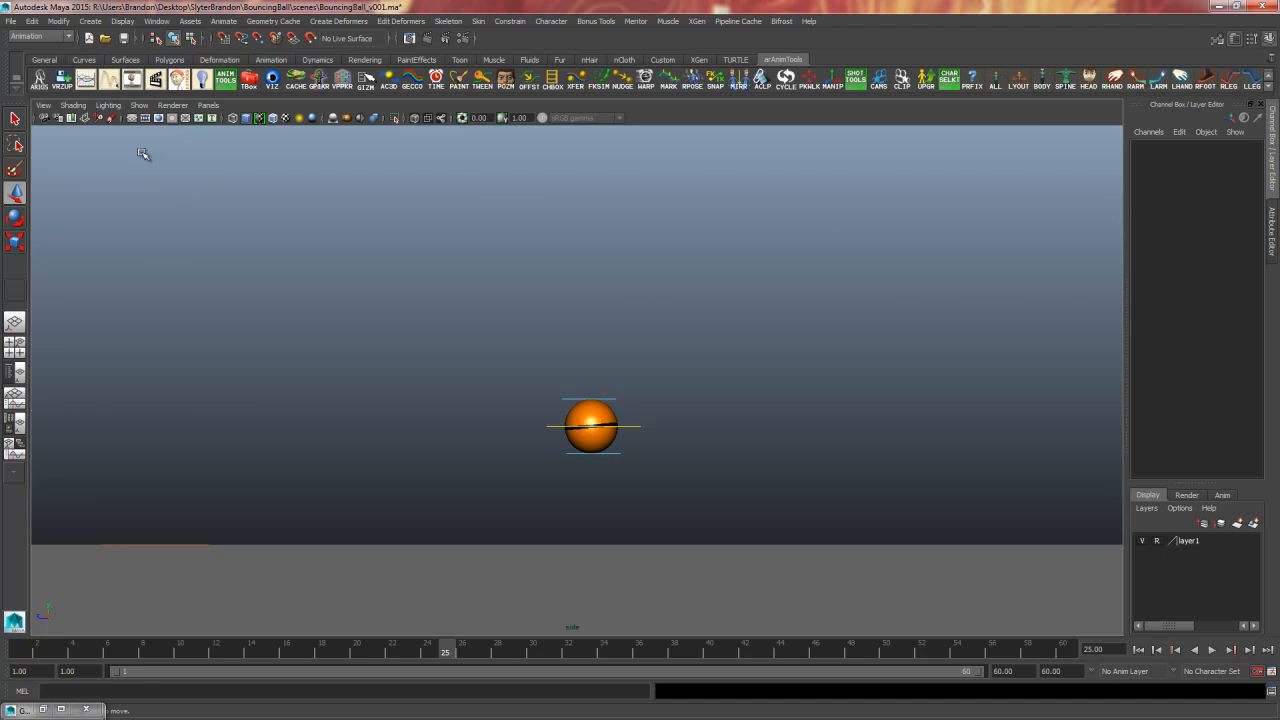
Hide the NURBS curves in the side view so that only the ball and the ground are shown
click(139, 105)
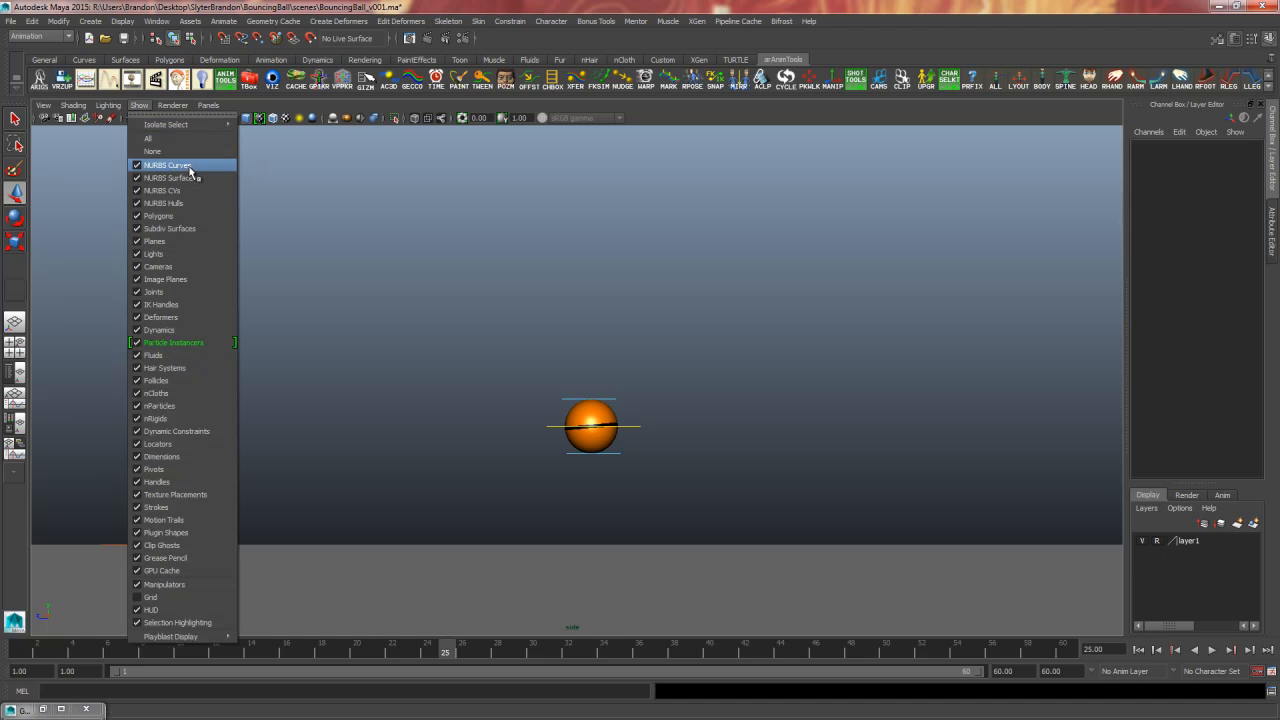
click(189, 168)
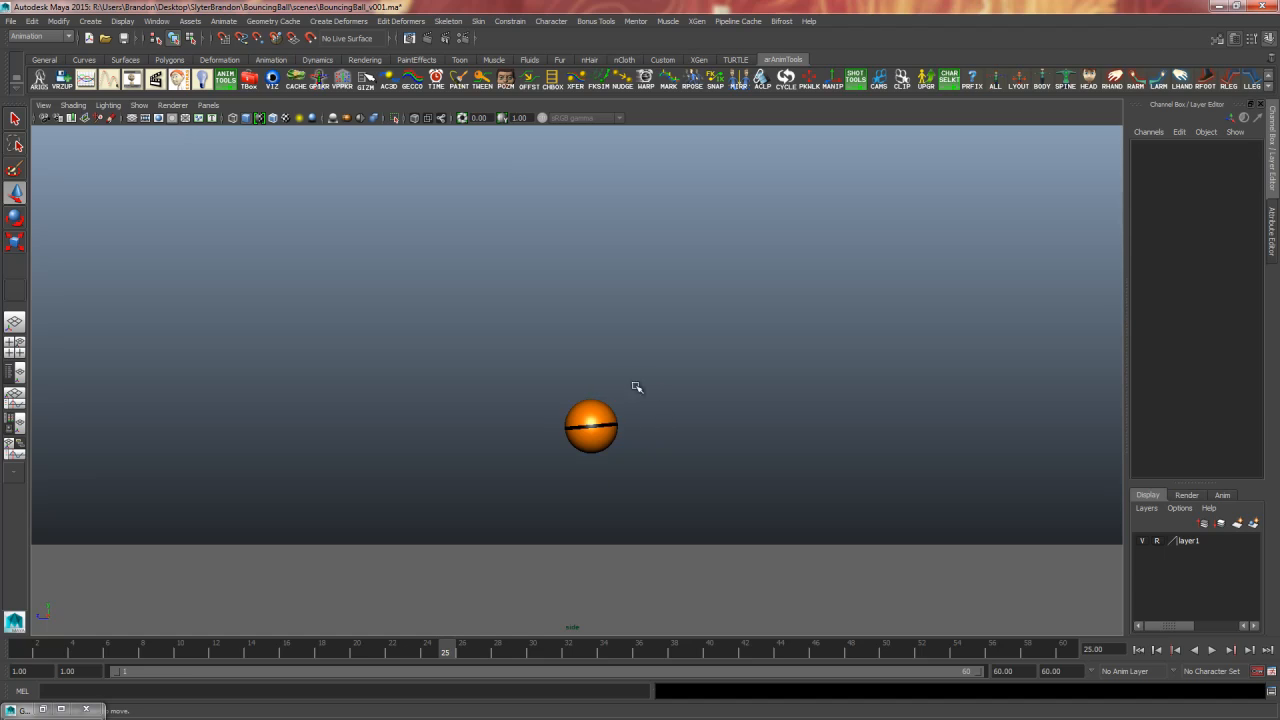
click(272, 79)
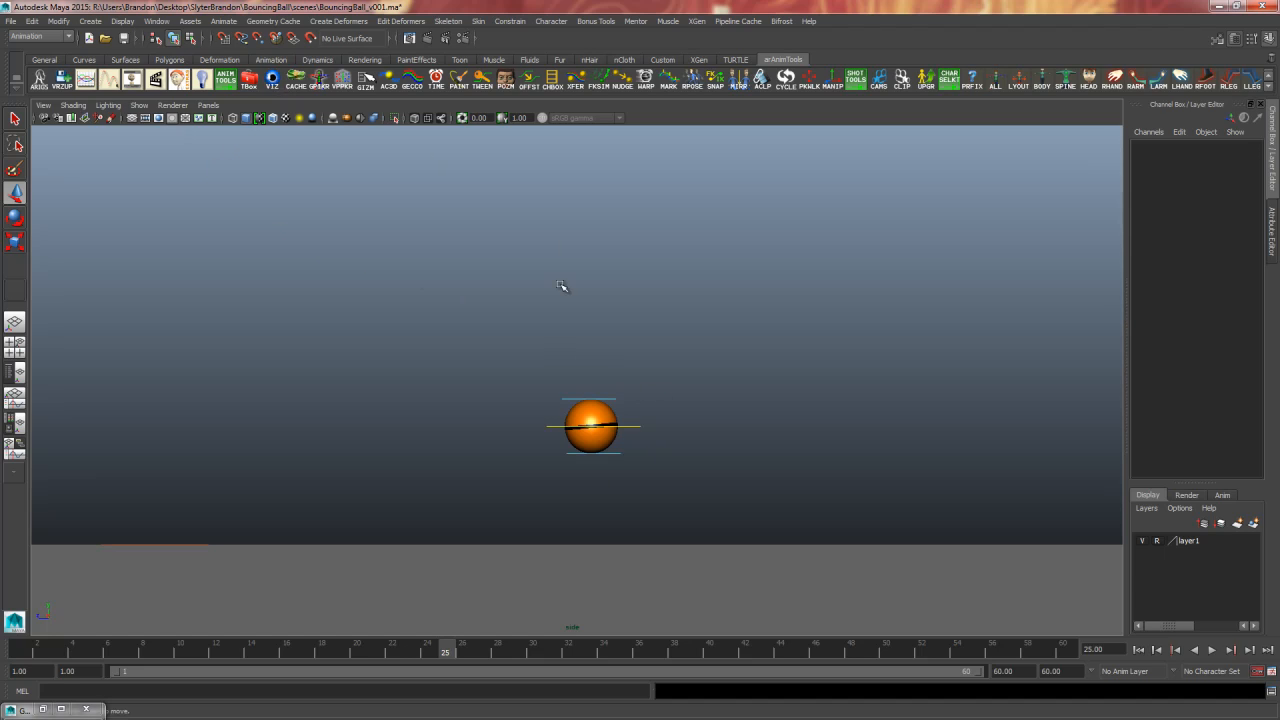
click(272, 80)
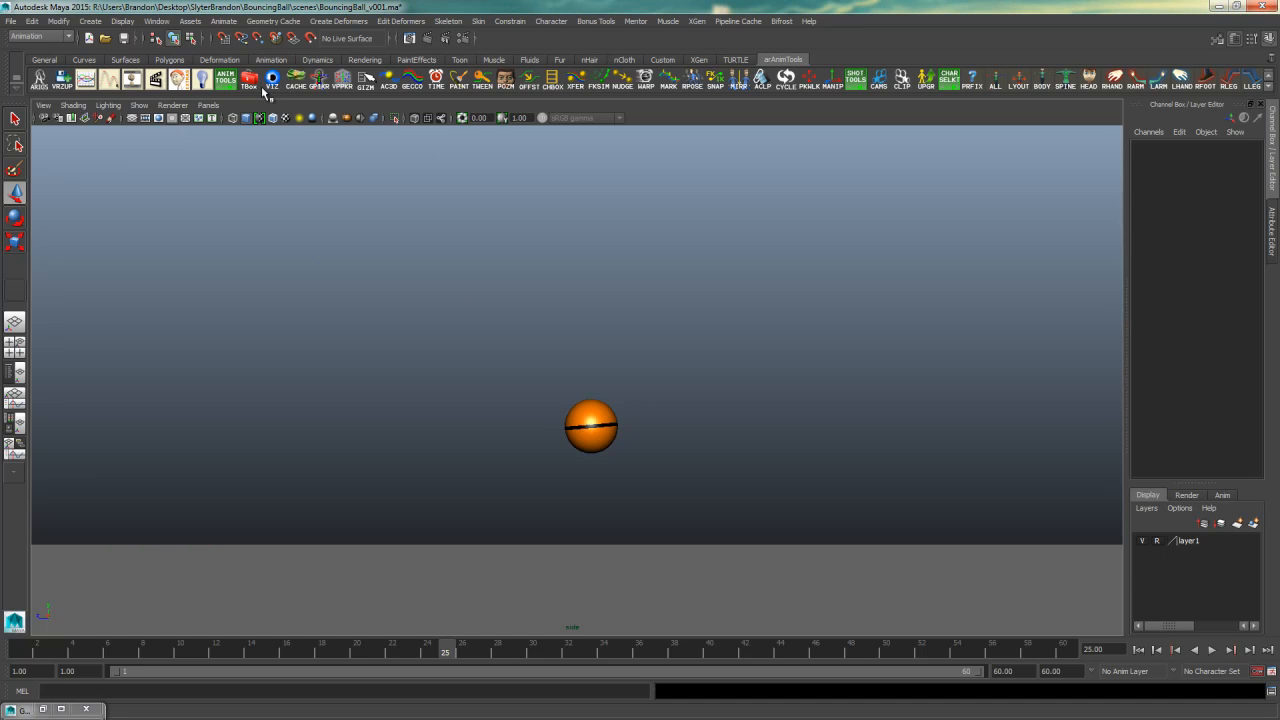
click(273, 84)
click(273, 84)
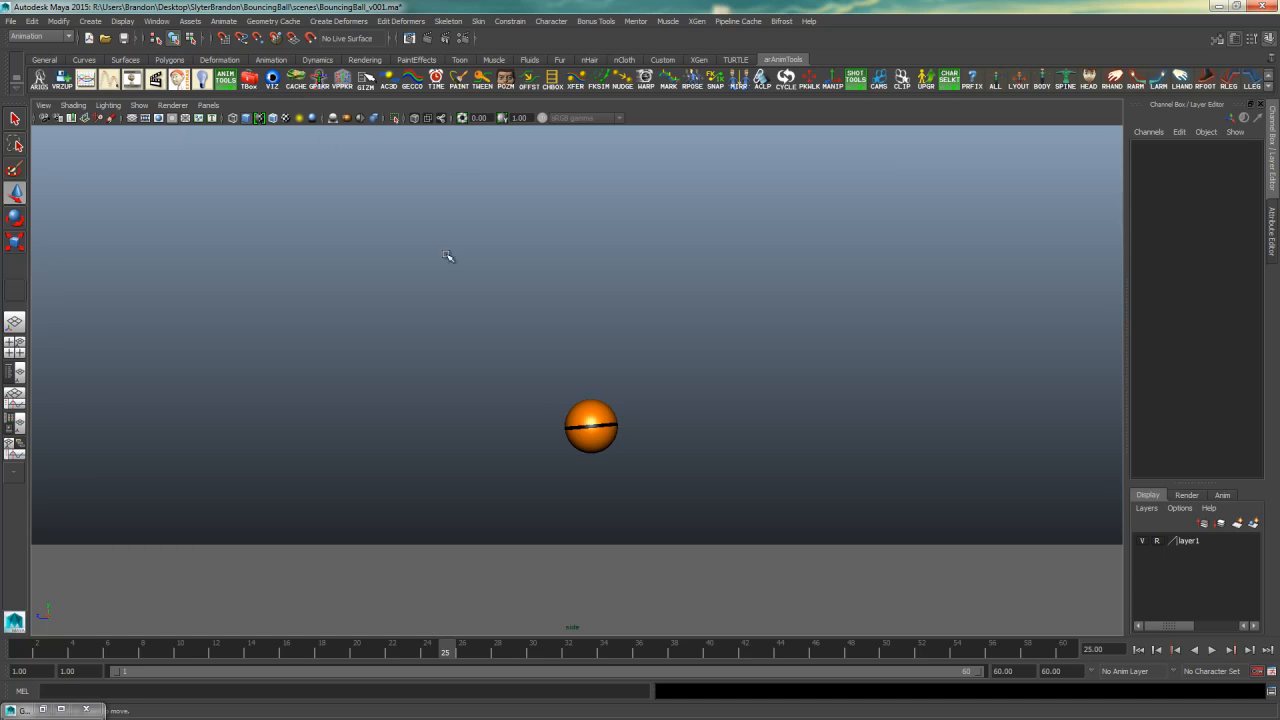
click(141, 106)
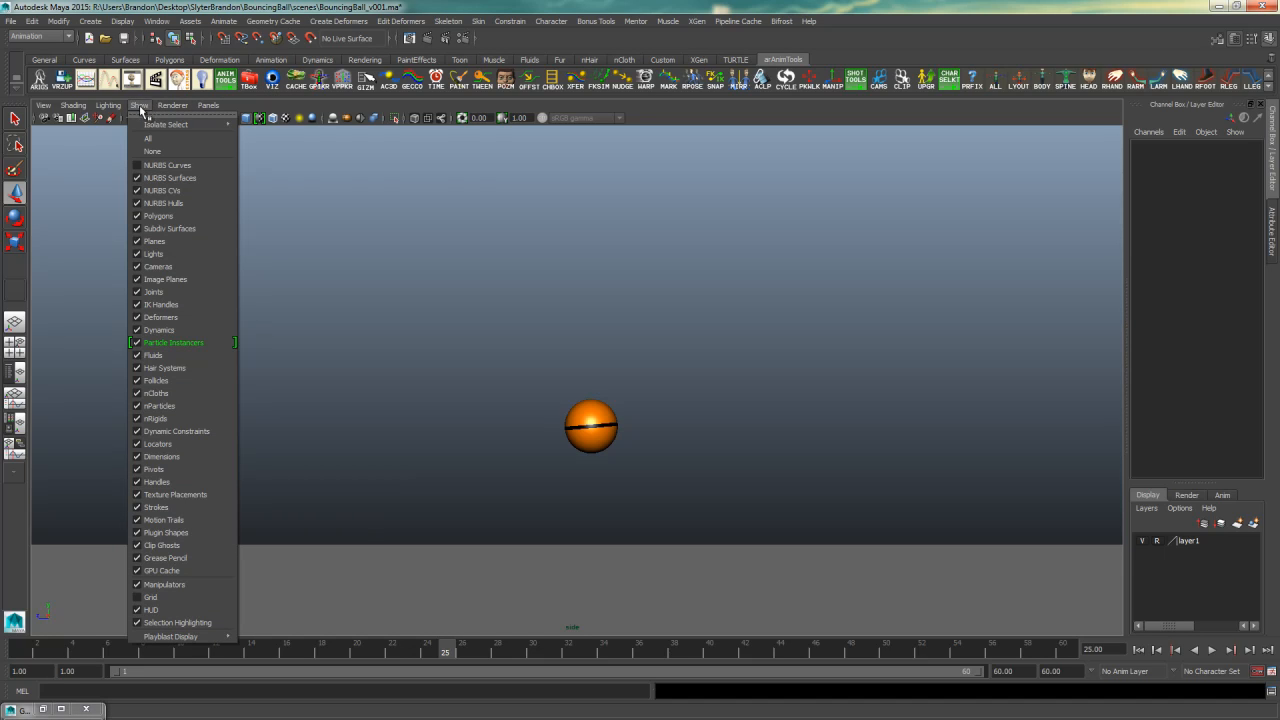
click(170, 166)
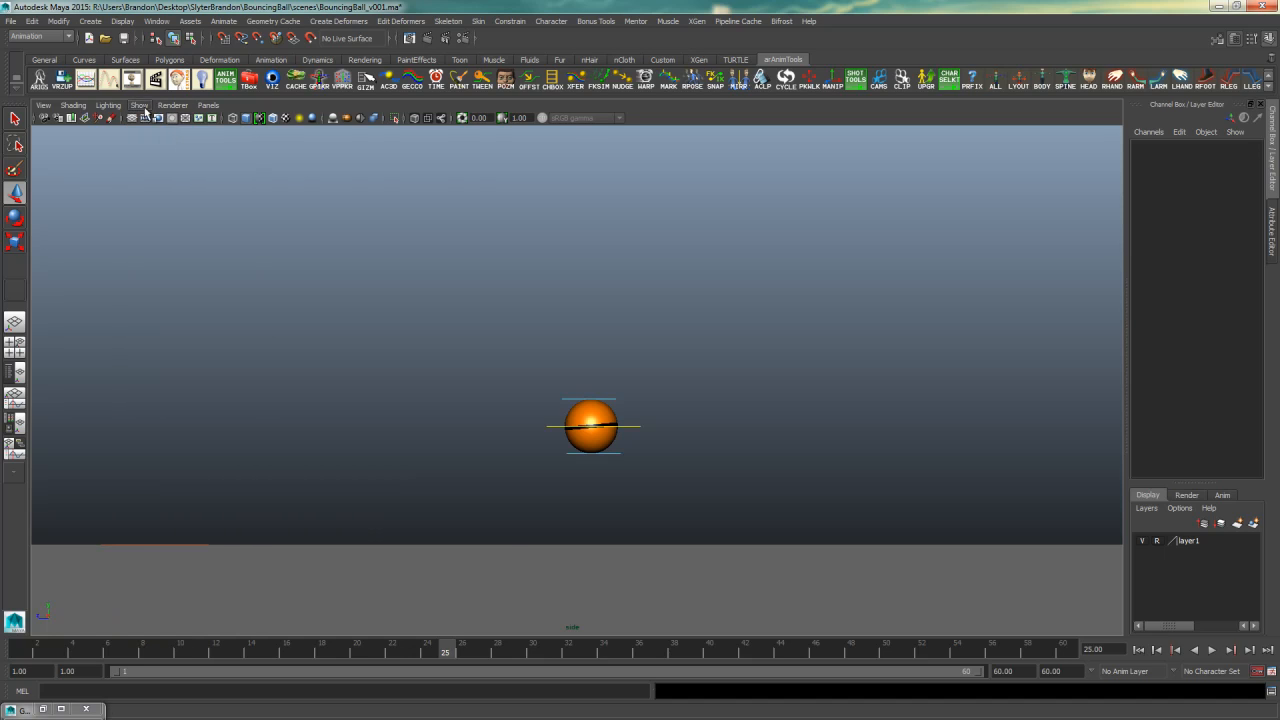
click(273, 84)
Scrub through the ball's bounce above the ground and return to frame 1
drag(203, 652, 295, 540)
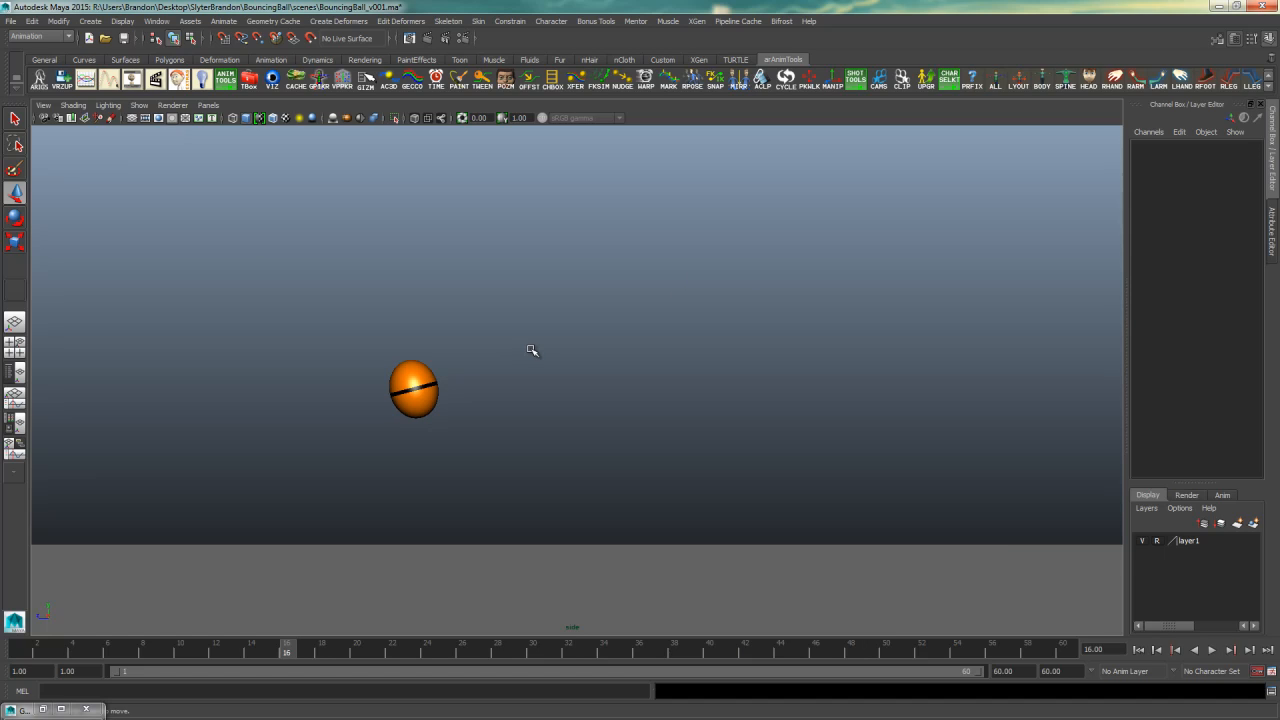
alt+right_drag(763, 419, 702, 422)
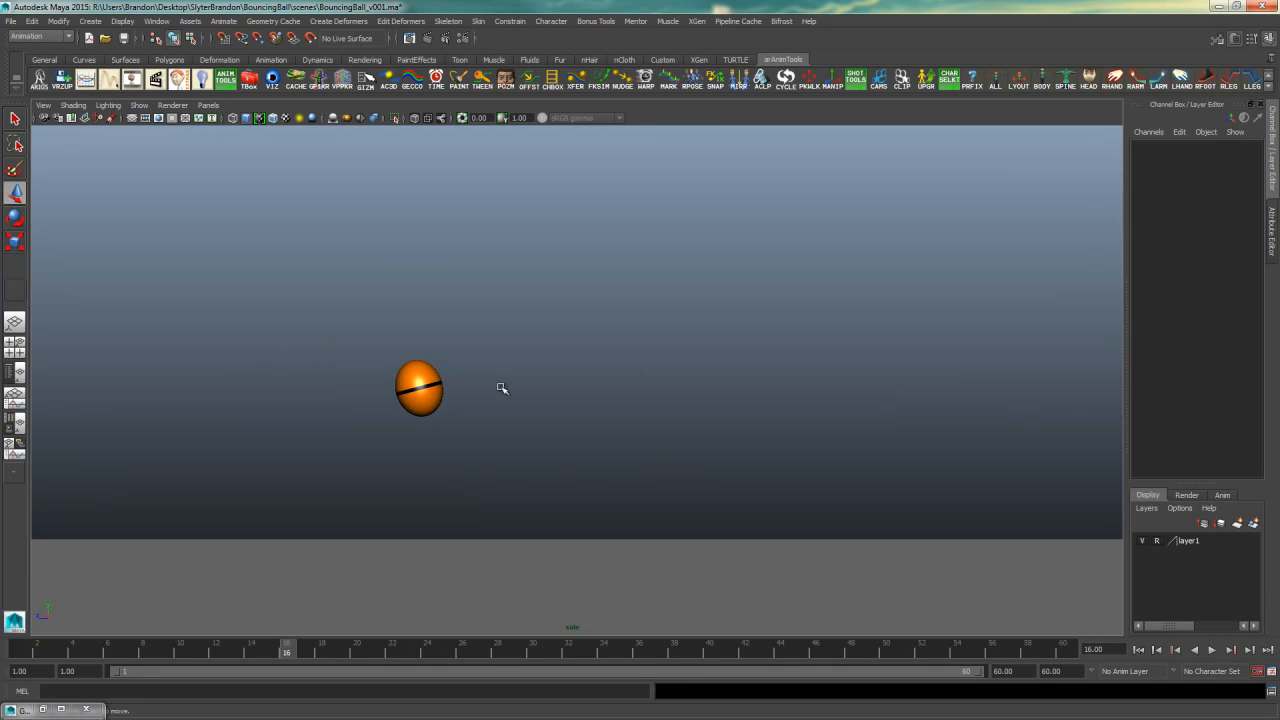
drag(113, 654, 1, 655)
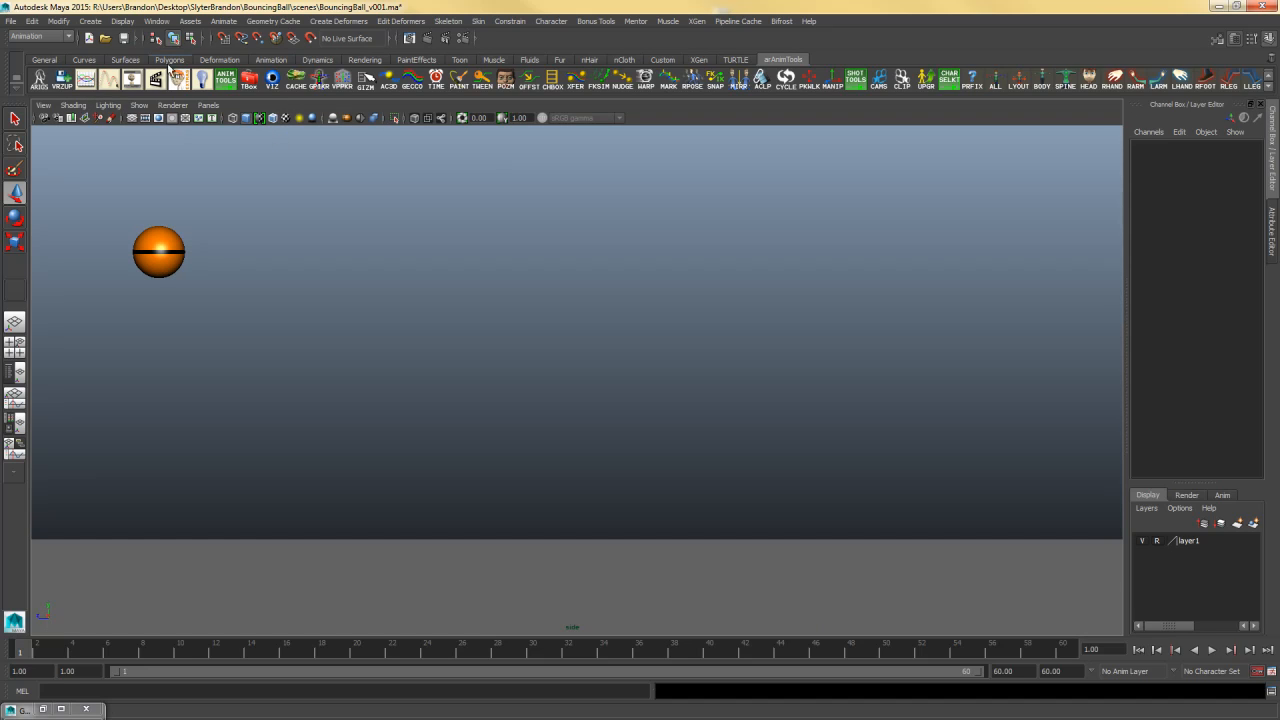
Display the Resolution Gate for the side view camera
click(157, 21)
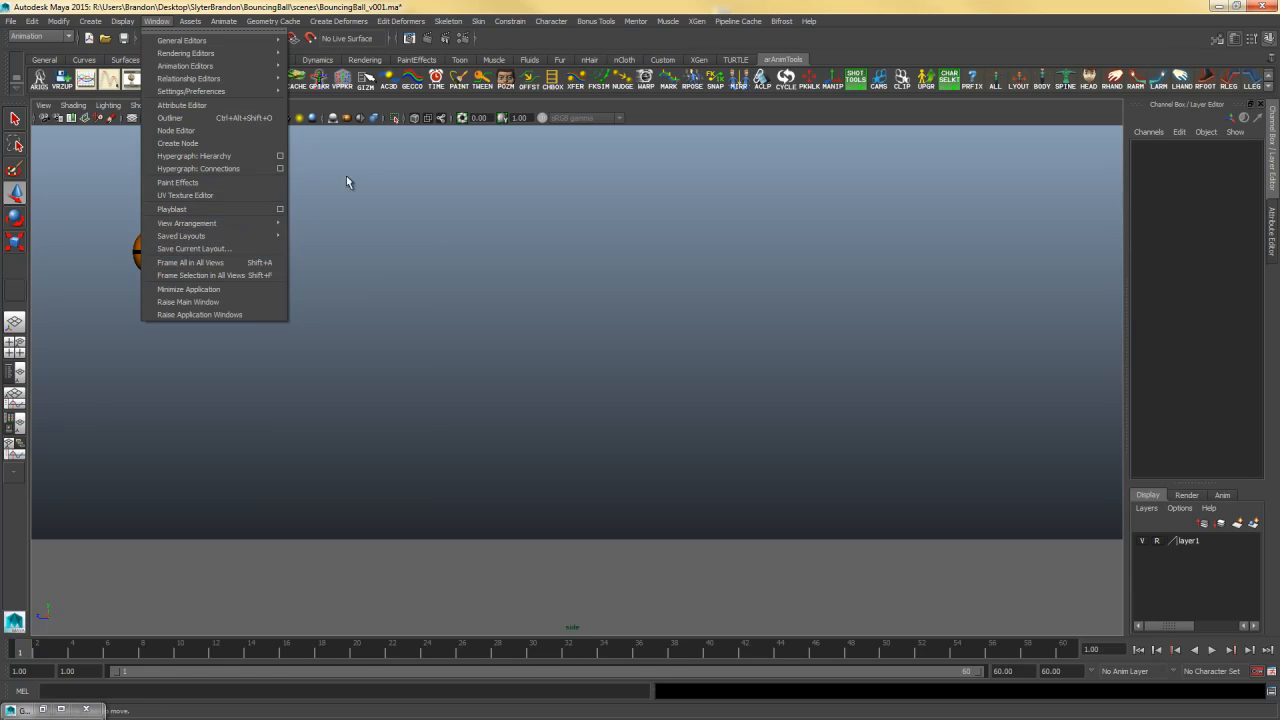
click(386, 165)
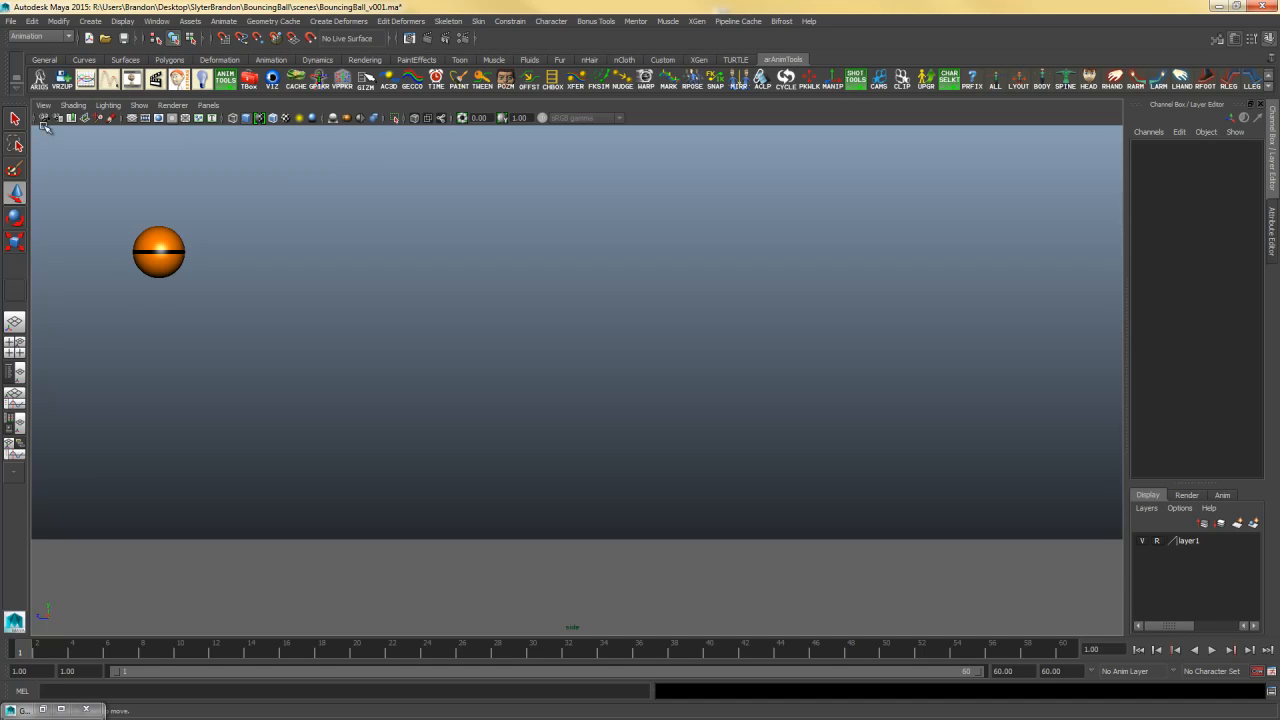
click(45, 106)
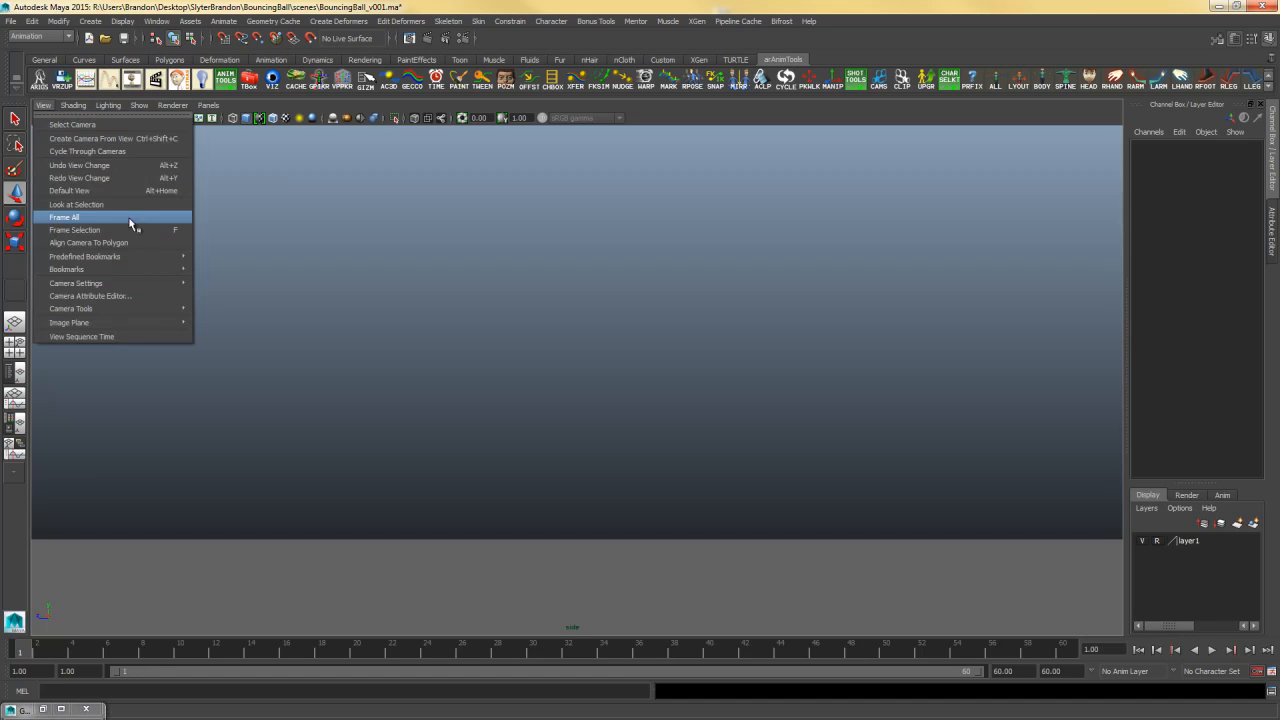
mouse_move(145, 289)
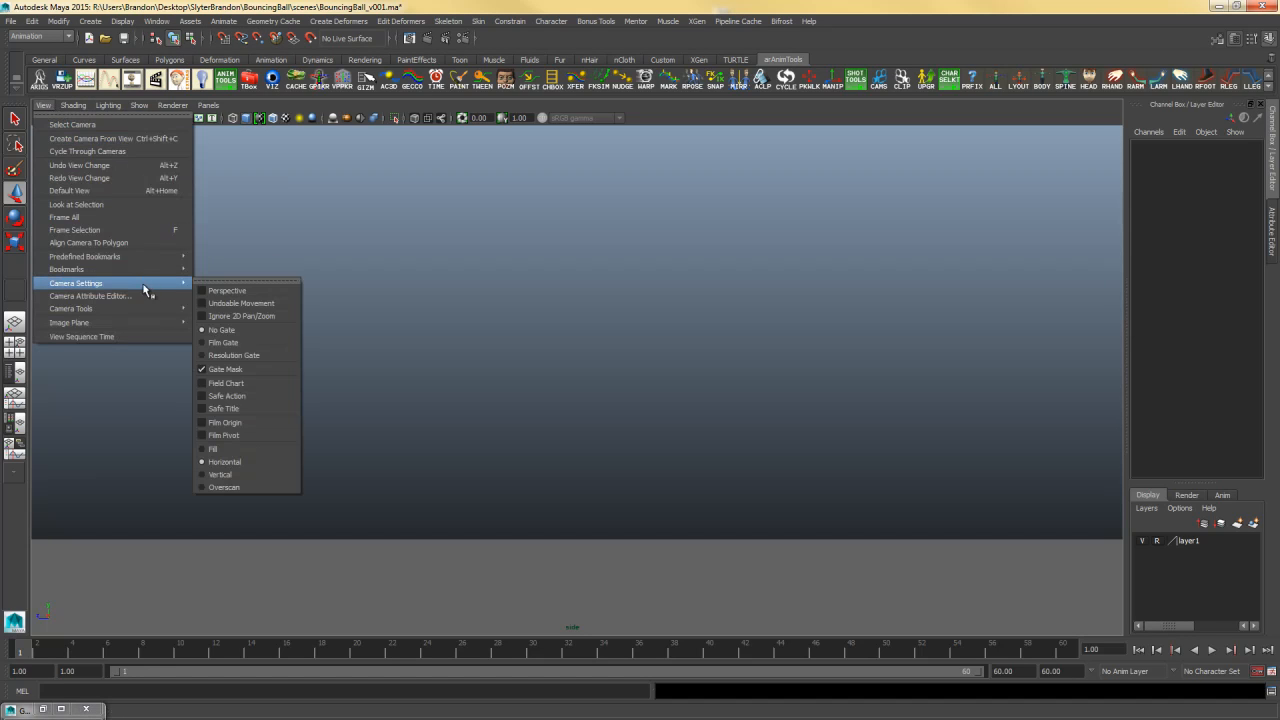
click(240, 356)
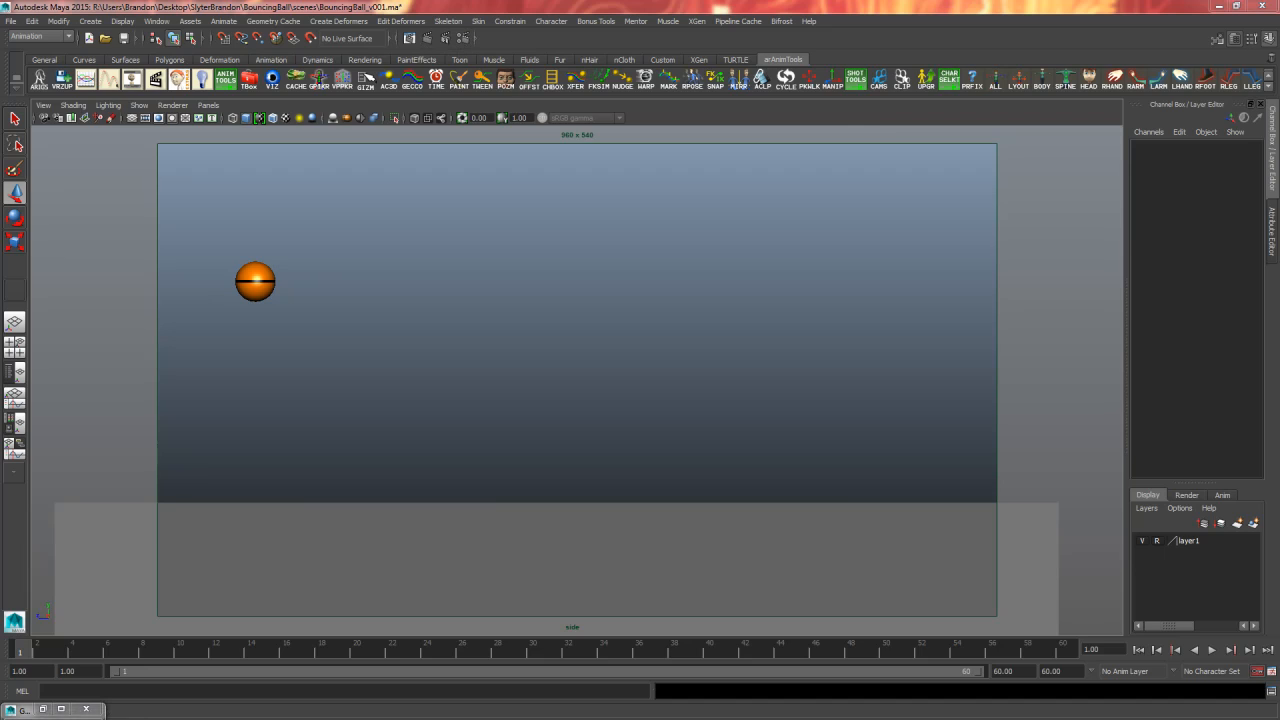
Set the render image size to the HD 720 preset, 1280 x 720, in the Render Settings
drag(80, 74, 776, 77)
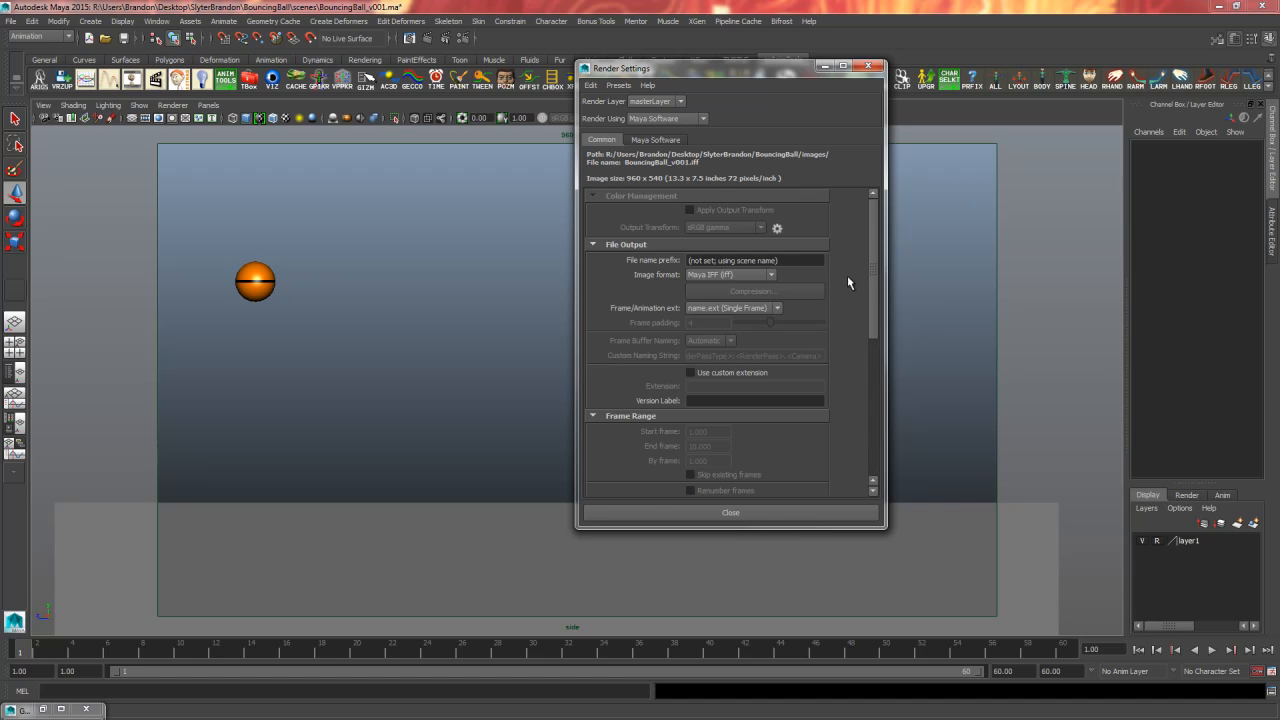
drag(873, 277, 865, 344)
scroll(779, 420, down, 3)
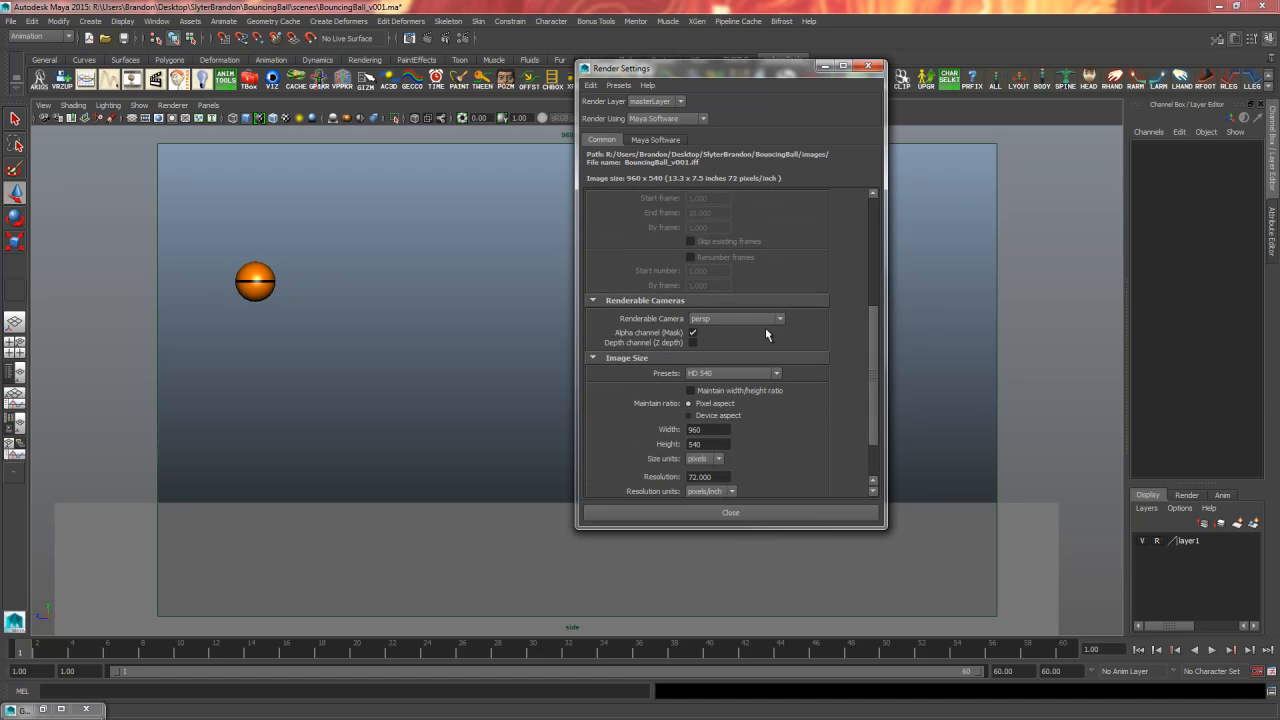
click(715, 375)
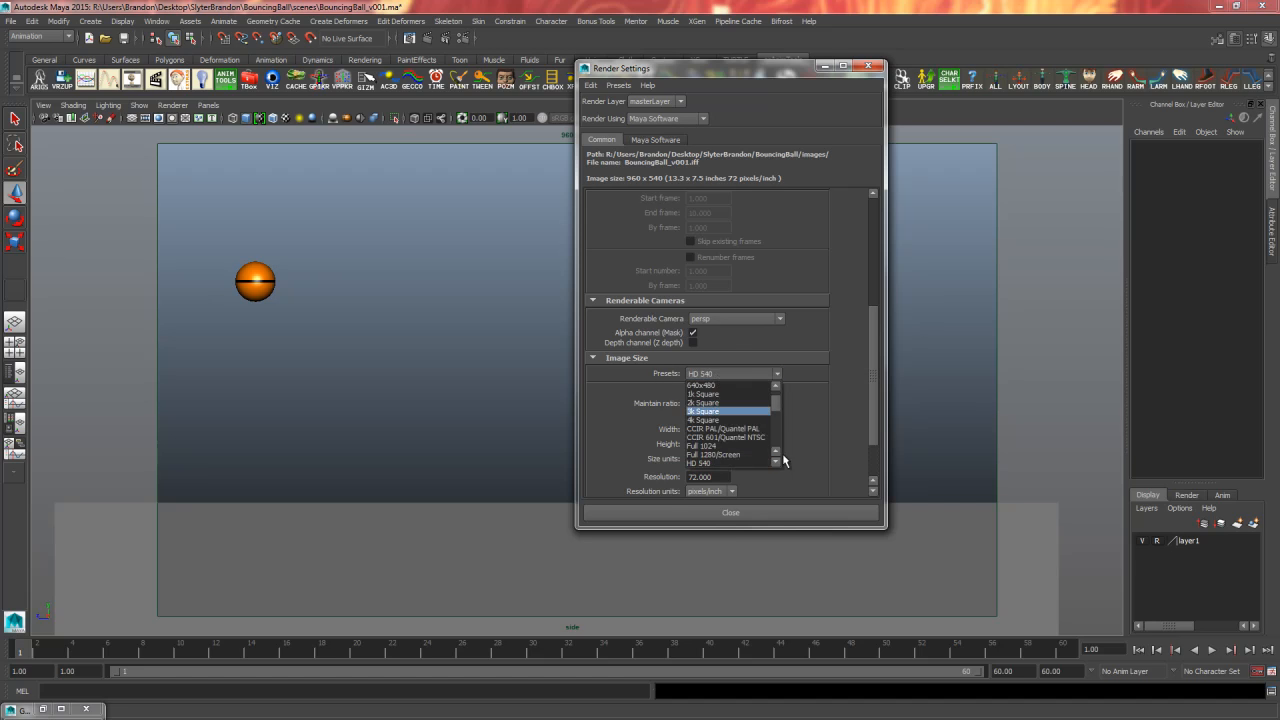
click(776, 461)
click(720, 462)
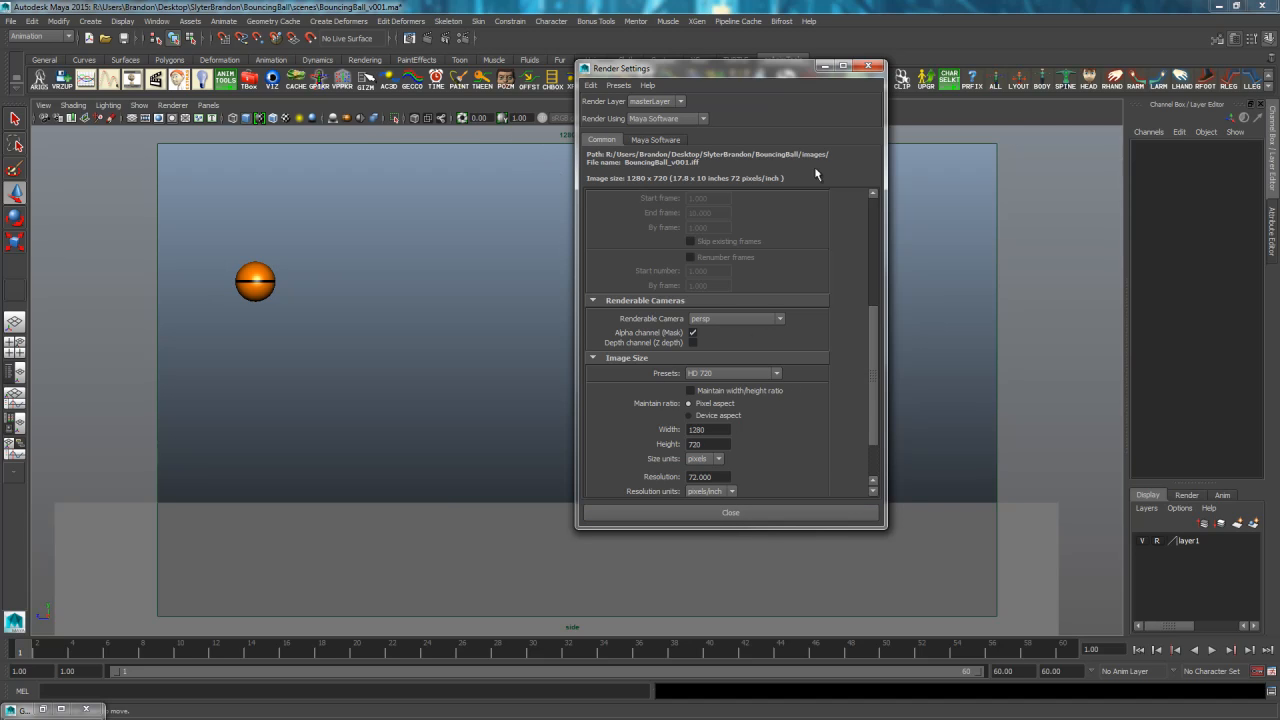
Close the Render Settings and go to frame 60 to check the ball's final position within the resolution gate
click(731, 513)
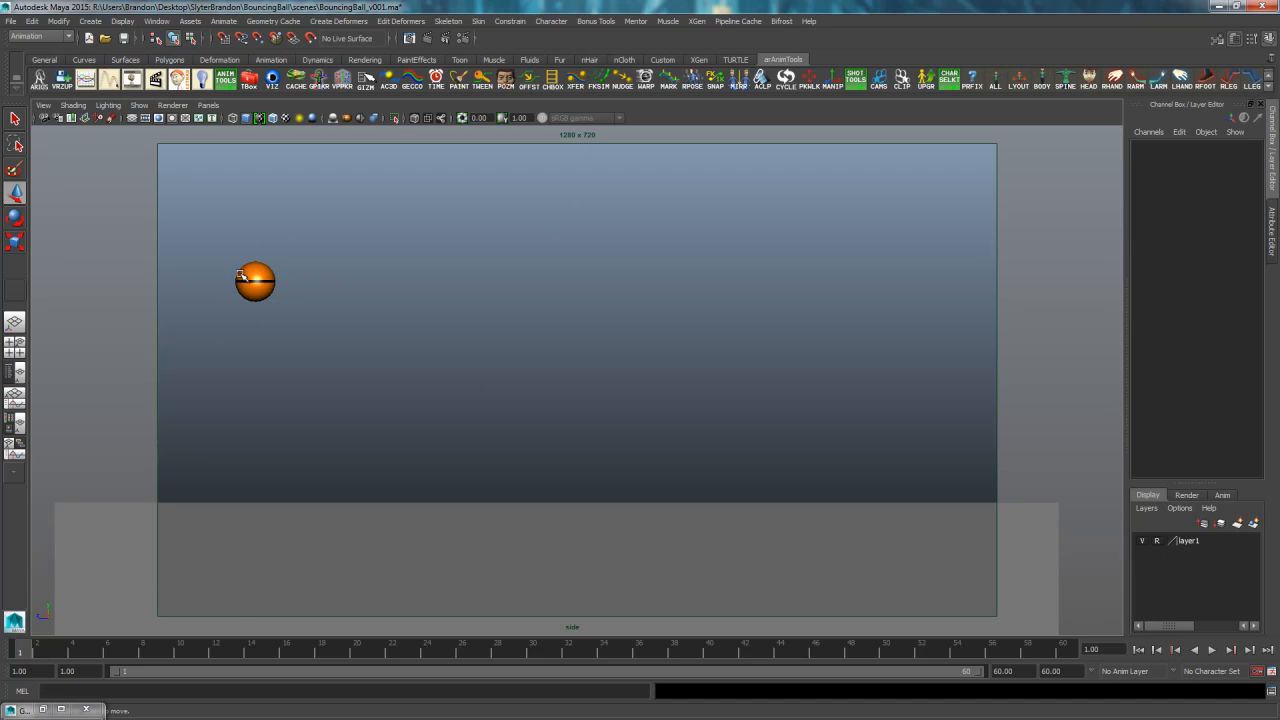
click(325, 654)
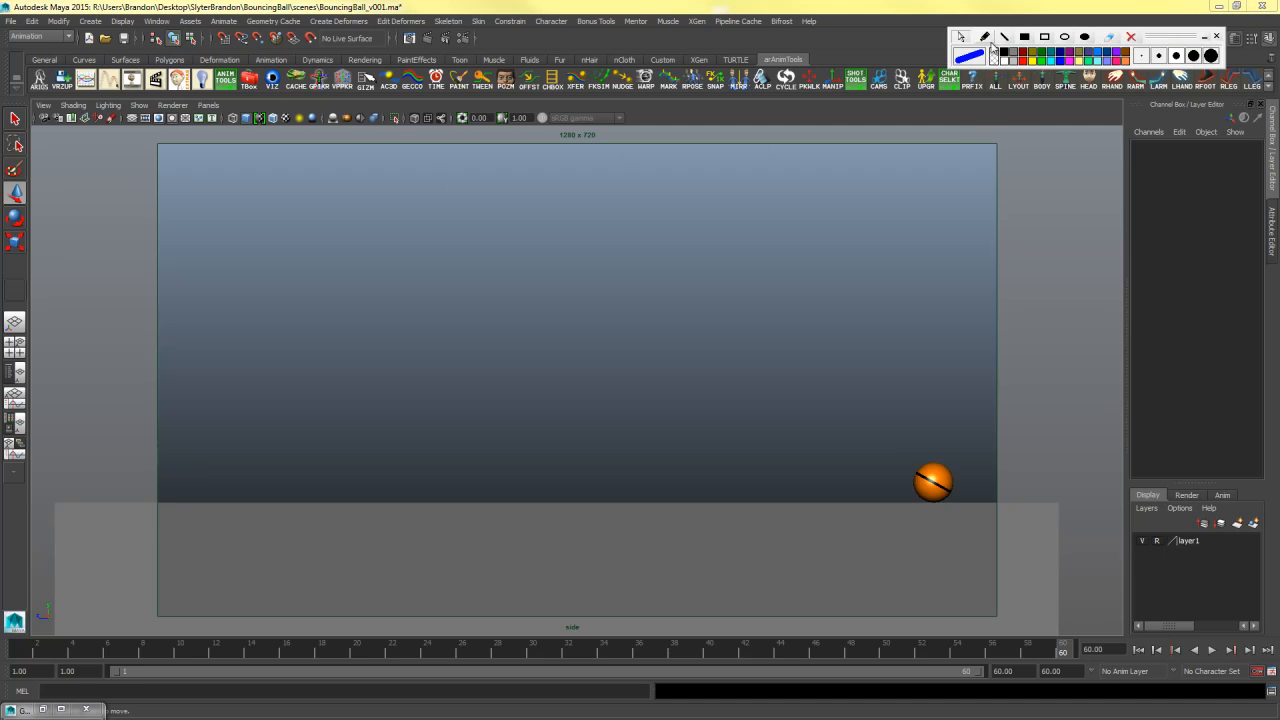
Mark the front edge of the ball at frame 60 with a blue vertical pen stroke, clearing the stray scribble first
click(985, 38)
mouse_move(898, 237)
mouse_down()
mouse_move(722, 315)
mouse_move(920, 279)
mouse_up()
click(1131, 38)
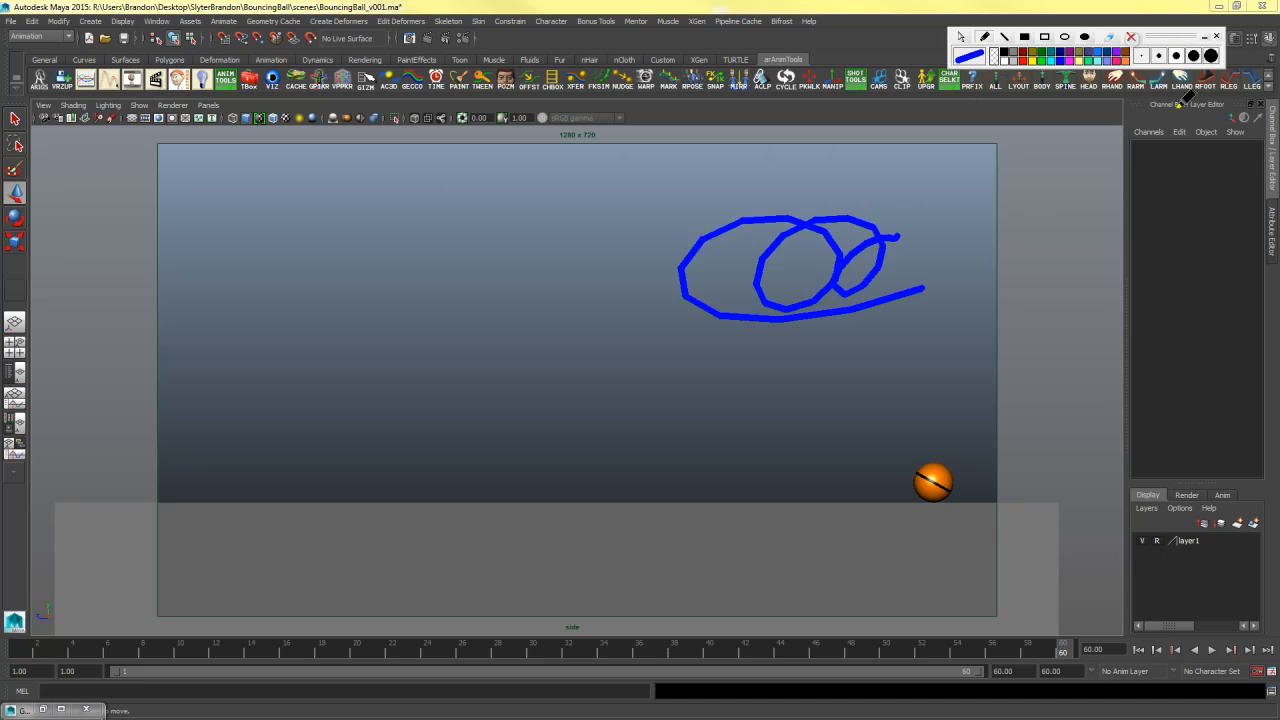
drag(953, 456, 952, 514)
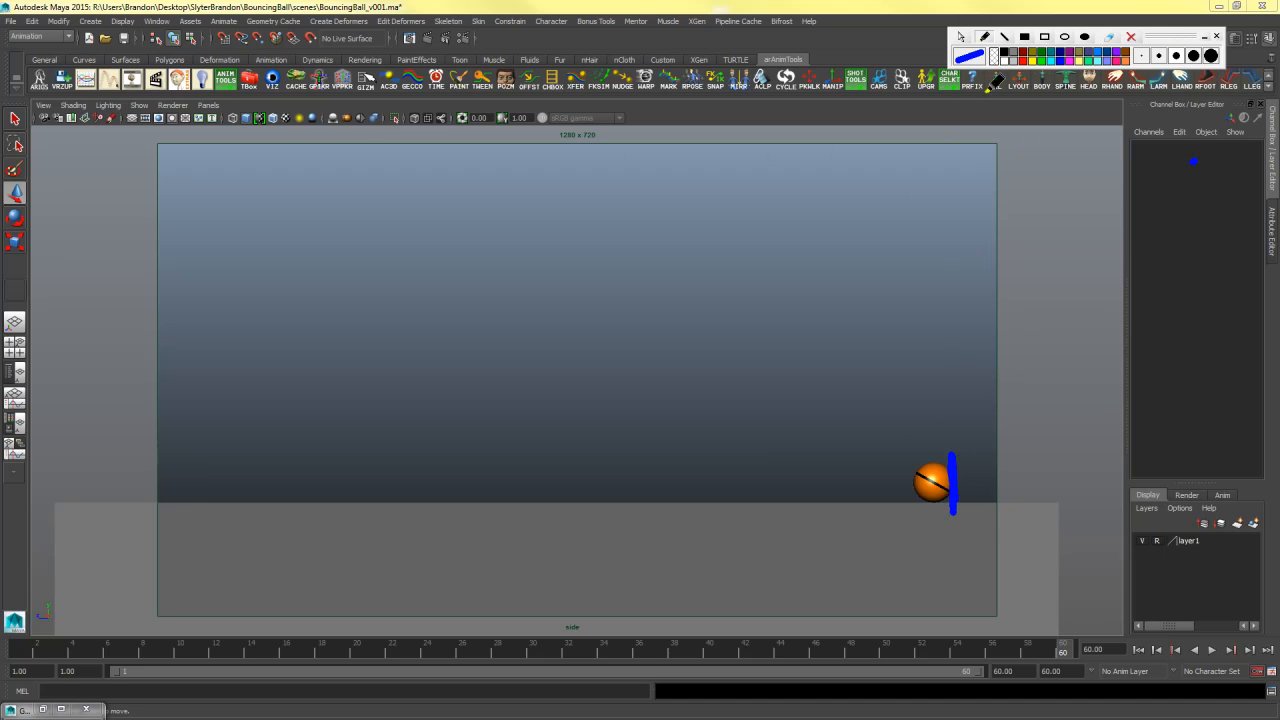
click(961, 37)
Return to frame 1 and outline the ball's starting position with a blue pen box
drag(256, 653, 20, 653)
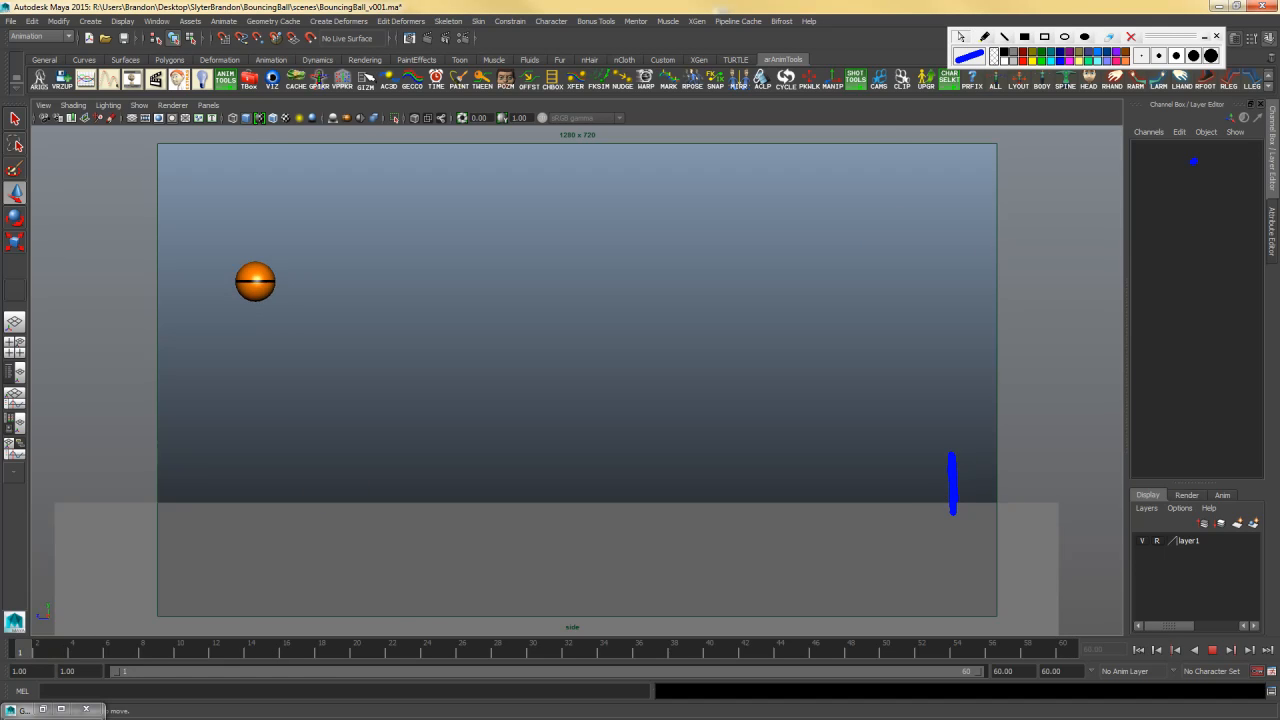
click(982, 39)
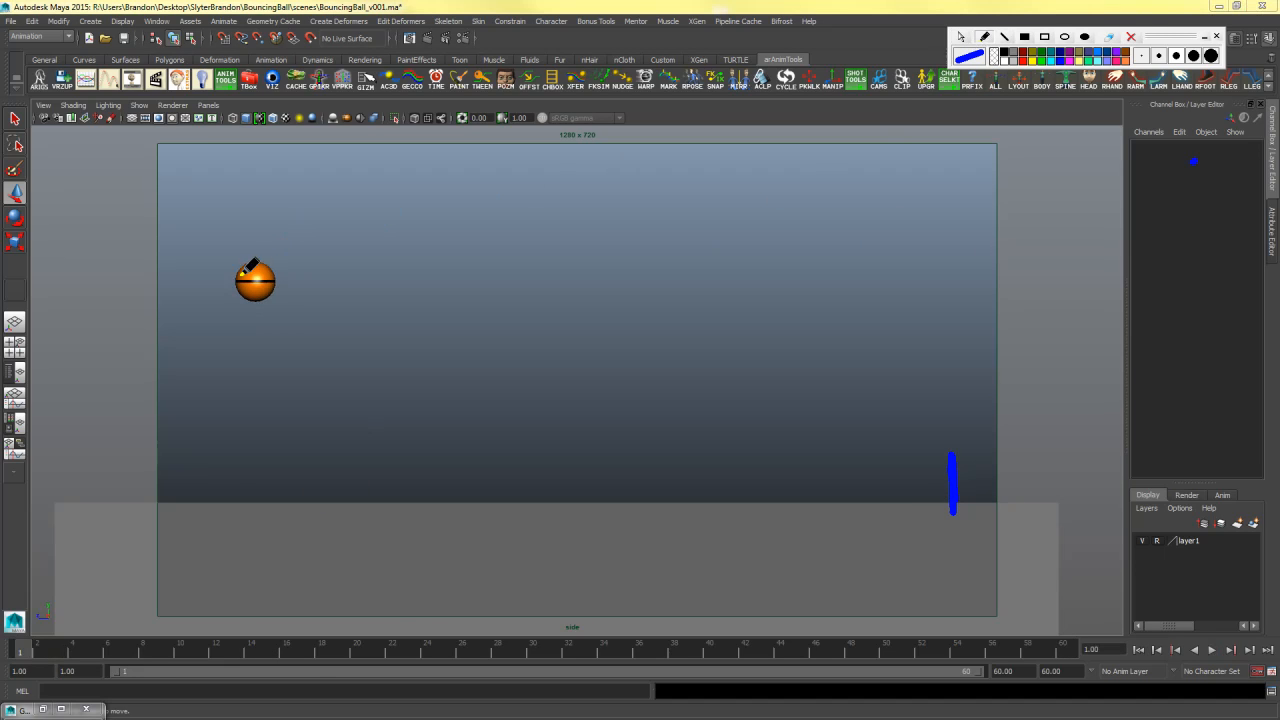
mouse_move(242, 290)
mouse_down()
mouse_move(233, 257)
mouse_move(270, 263)
mouse_move(278, 295)
mouse_up()
click(961, 37)
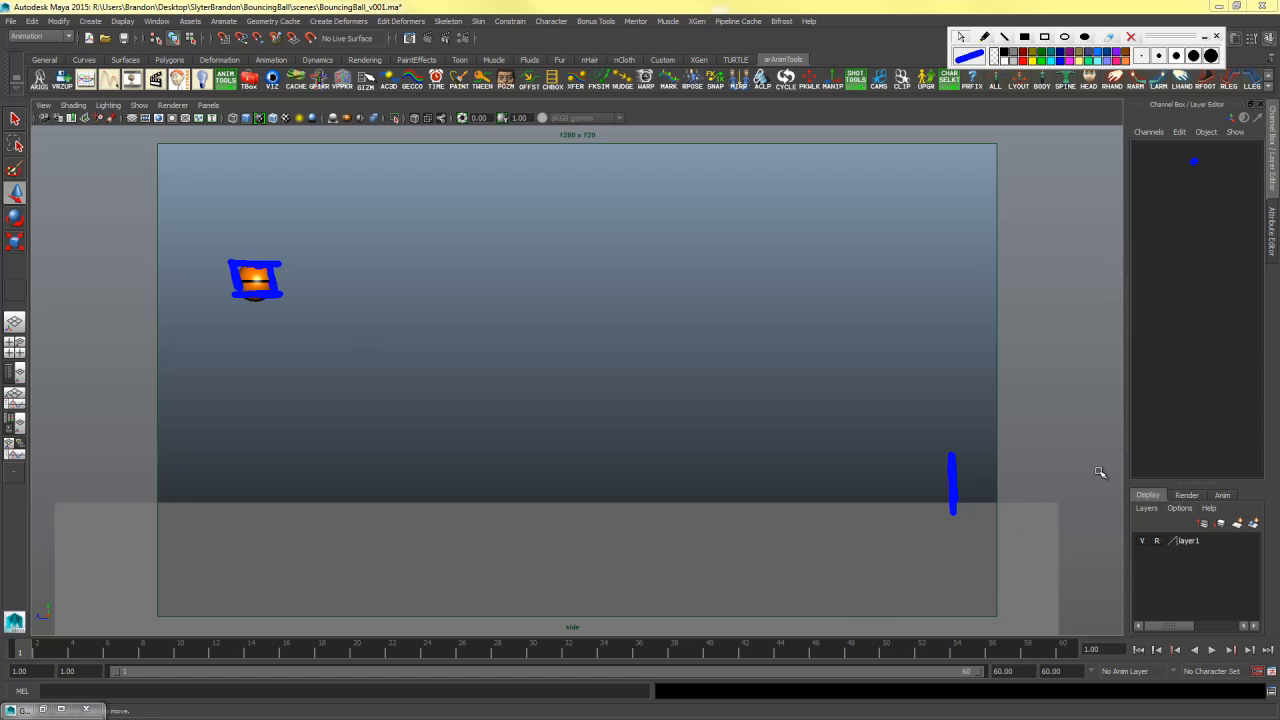
Go back to frame 60 and outline the ball's resting position with a blue pen box
click(1066, 649)
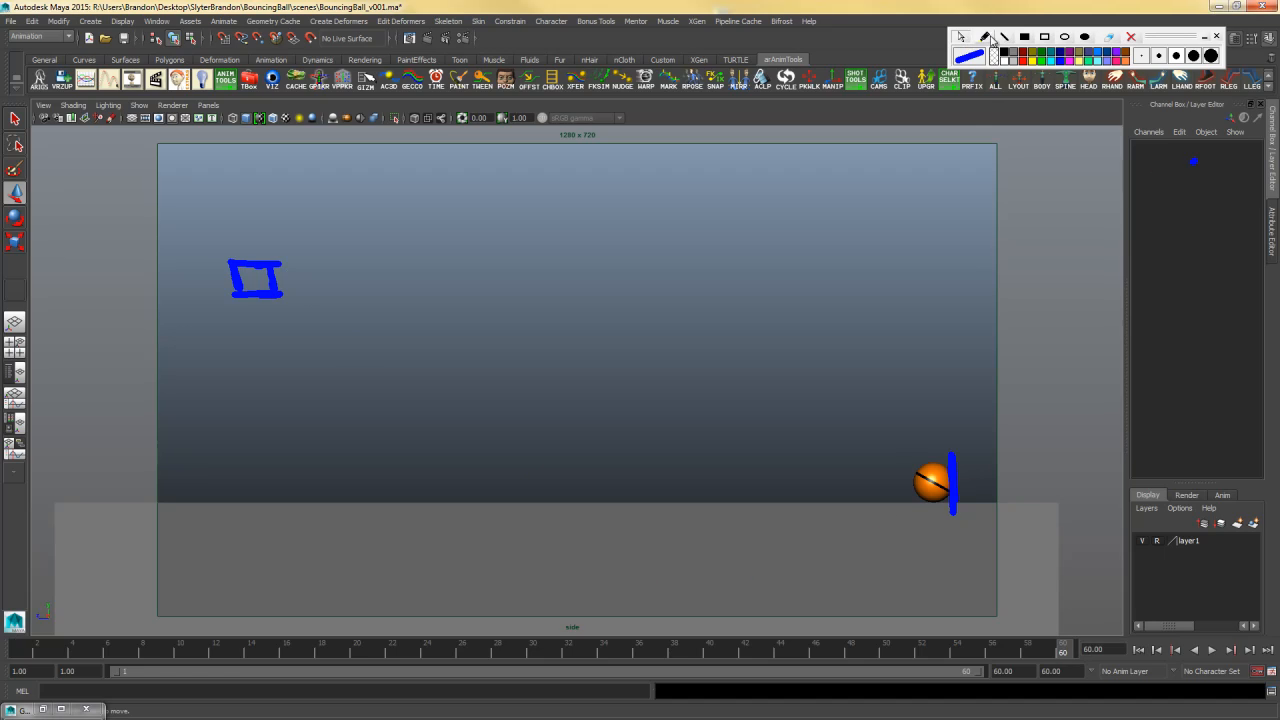
click(984, 37)
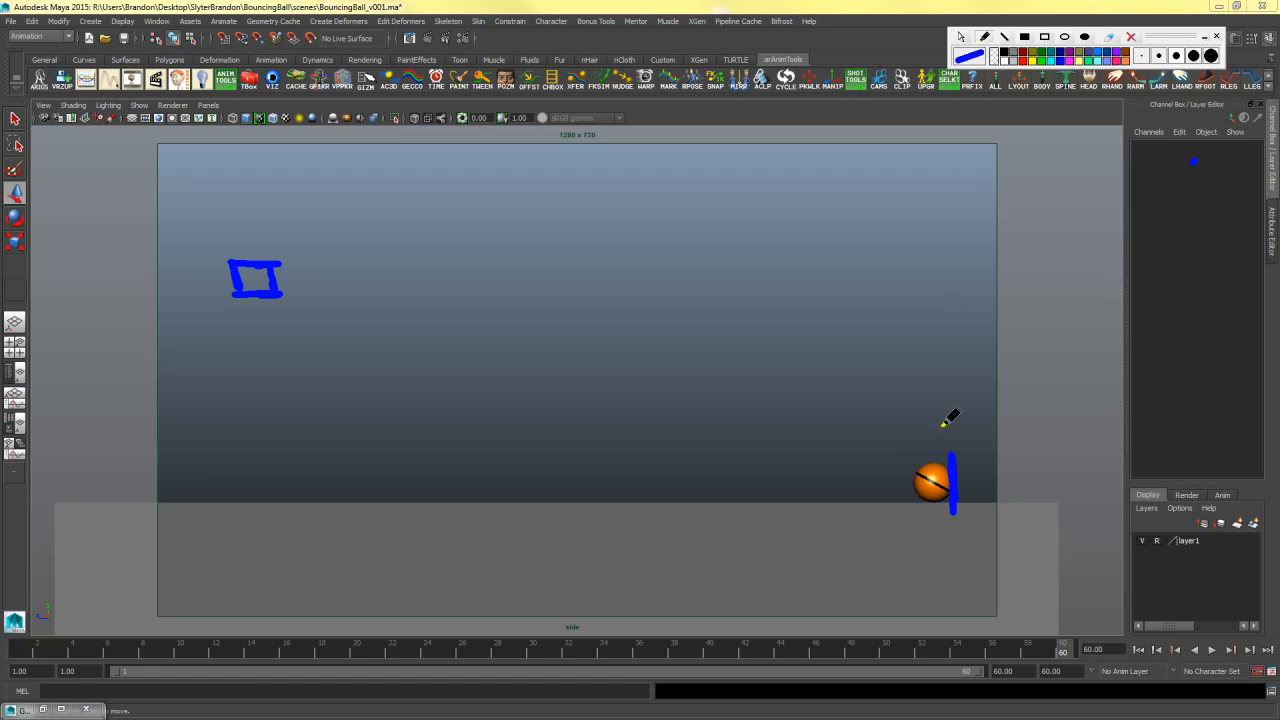
mouse_move(905, 465)
mouse_down()
mouse_move(956, 463)
mouse_move(906, 489)
mouse_move(955, 500)
mouse_up()
click(959, 38)
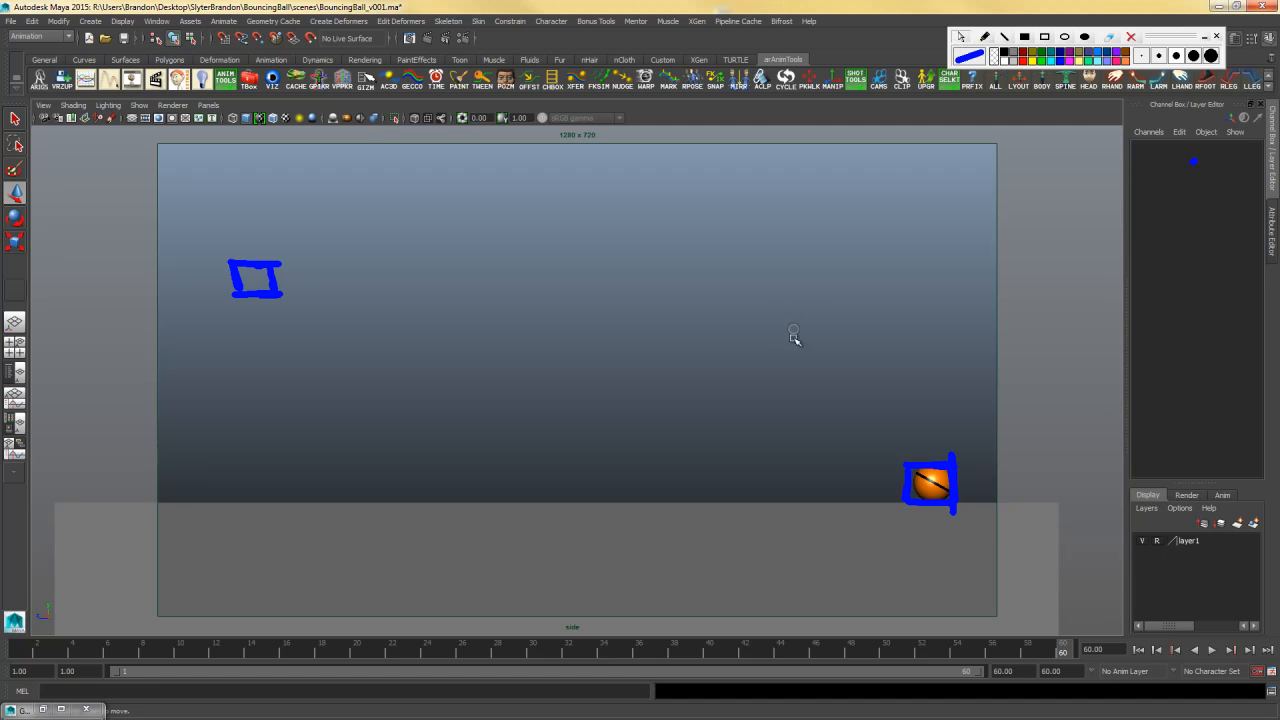
Remove the pen marks and reframe the side view so the ball's start and end positions sit near opposite edges of the gate
alt+middle_drag(648, 452, 643, 455)
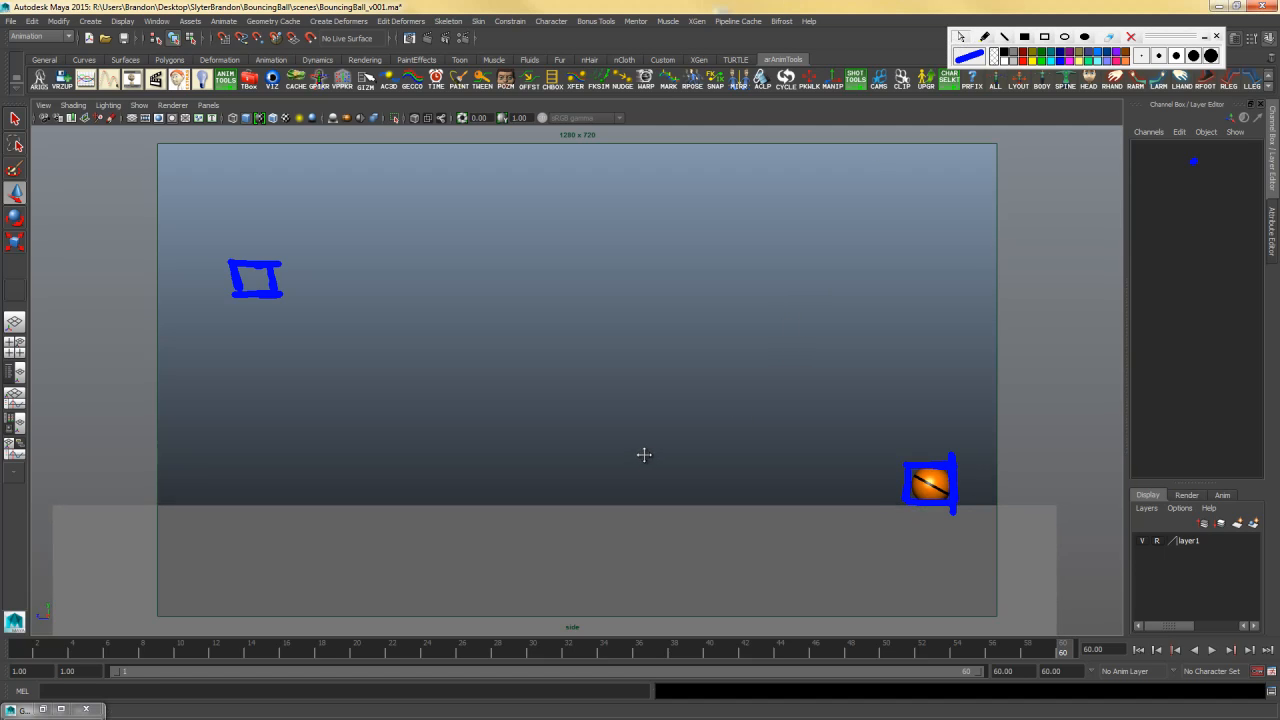
alt+right_drag(643, 455, 753, 451)
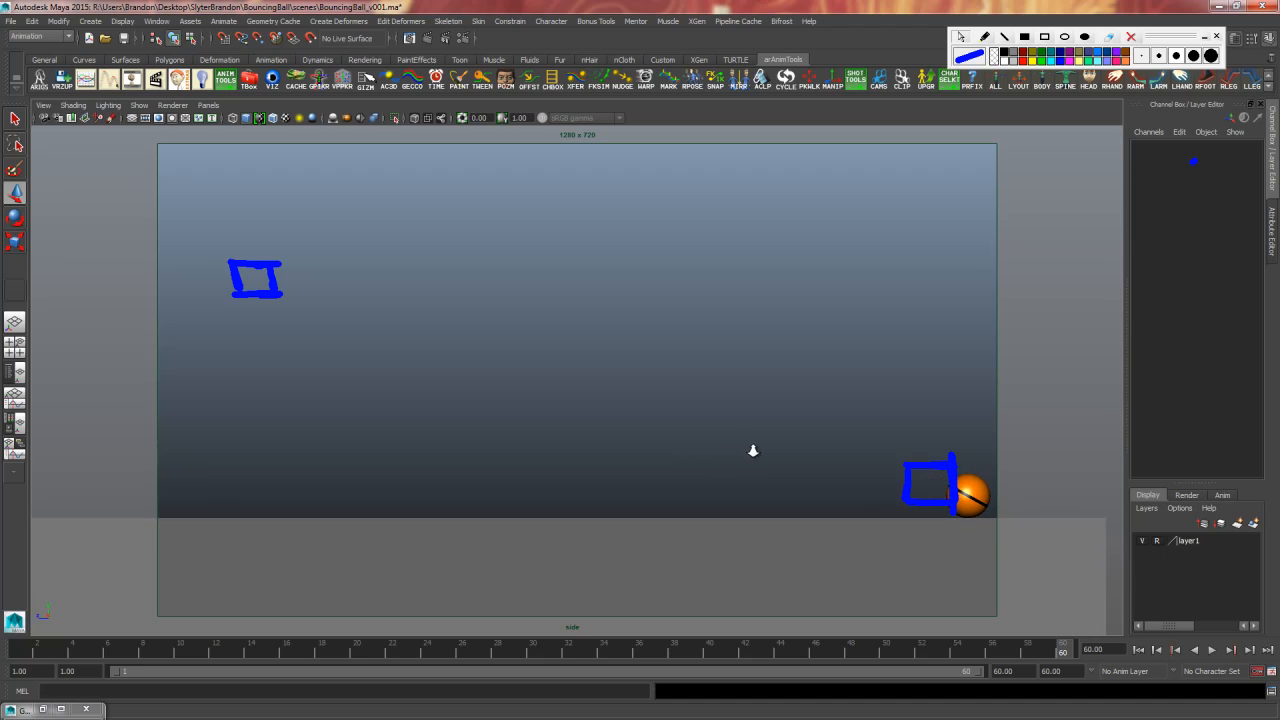
click(1217, 36)
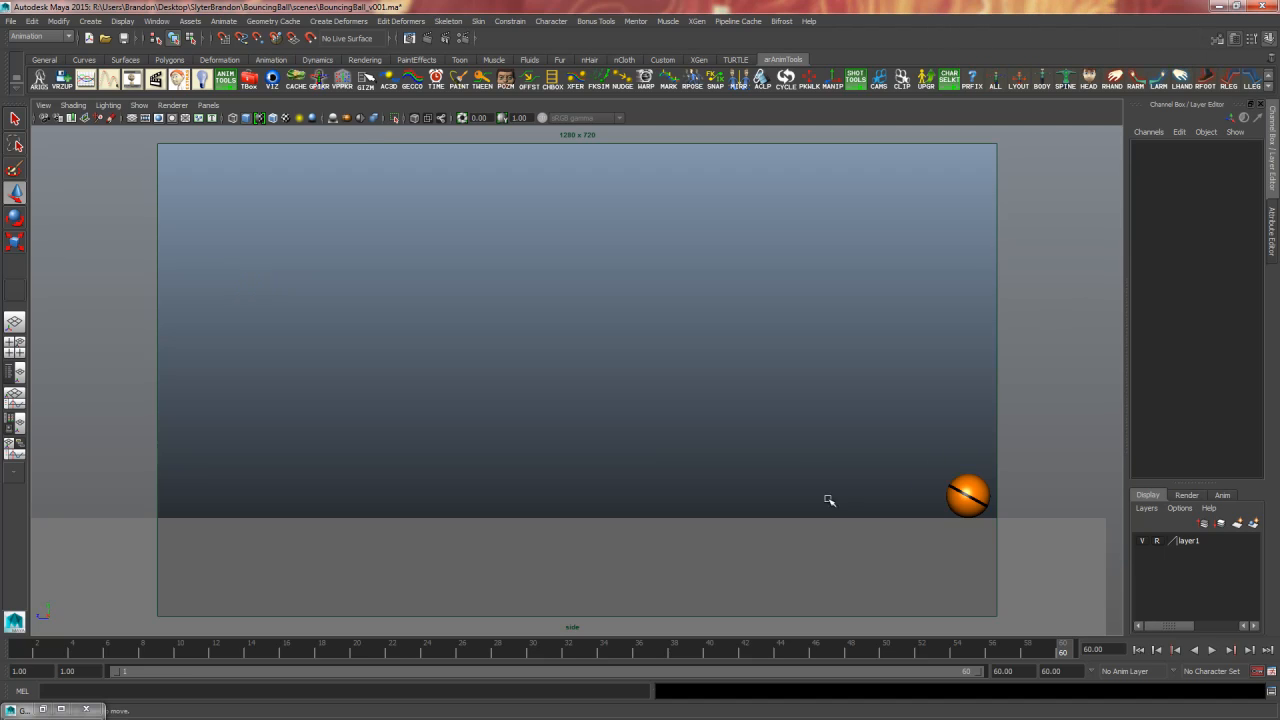
drag(1070, 662, 20, 656)
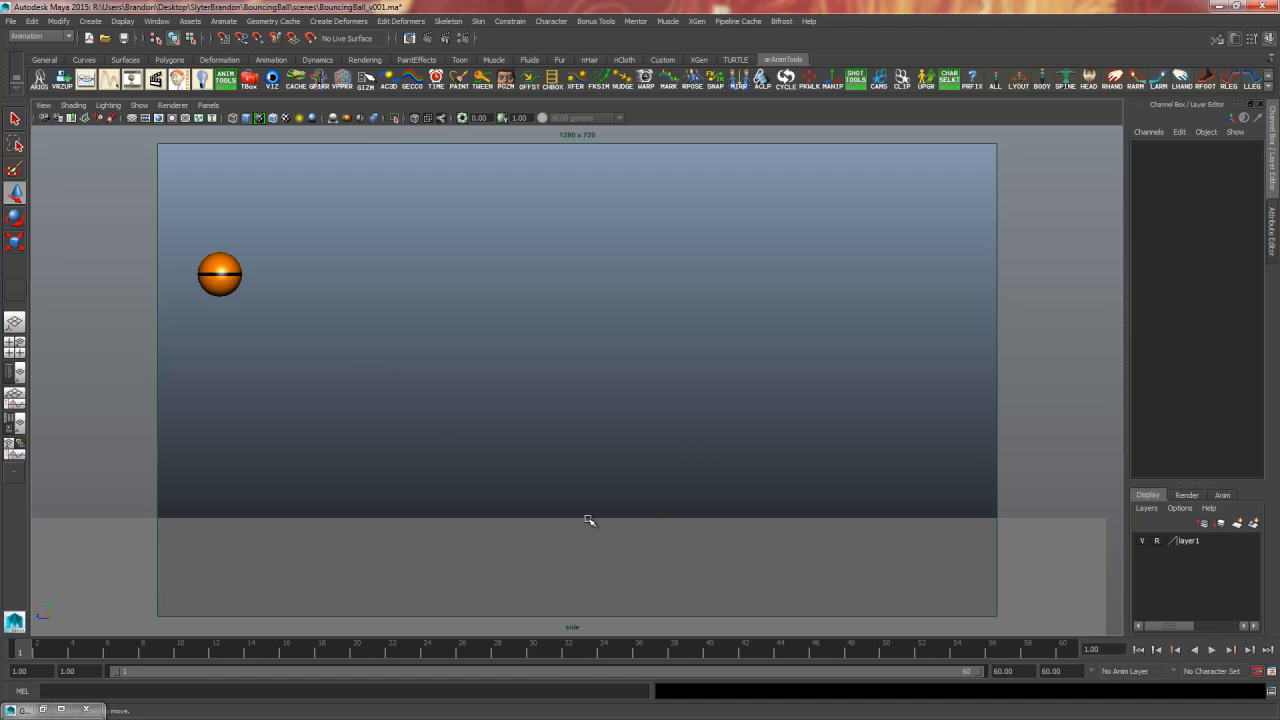
alt+middle_drag(587, 518, 561, 493)
alt+right_drag(561, 493, 606, 491)
alt+middle_drag(609, 497, 617, 497)
Play the bouncing ball animation from frame 1 to check the framing, and stop the playback
key(alt+v)
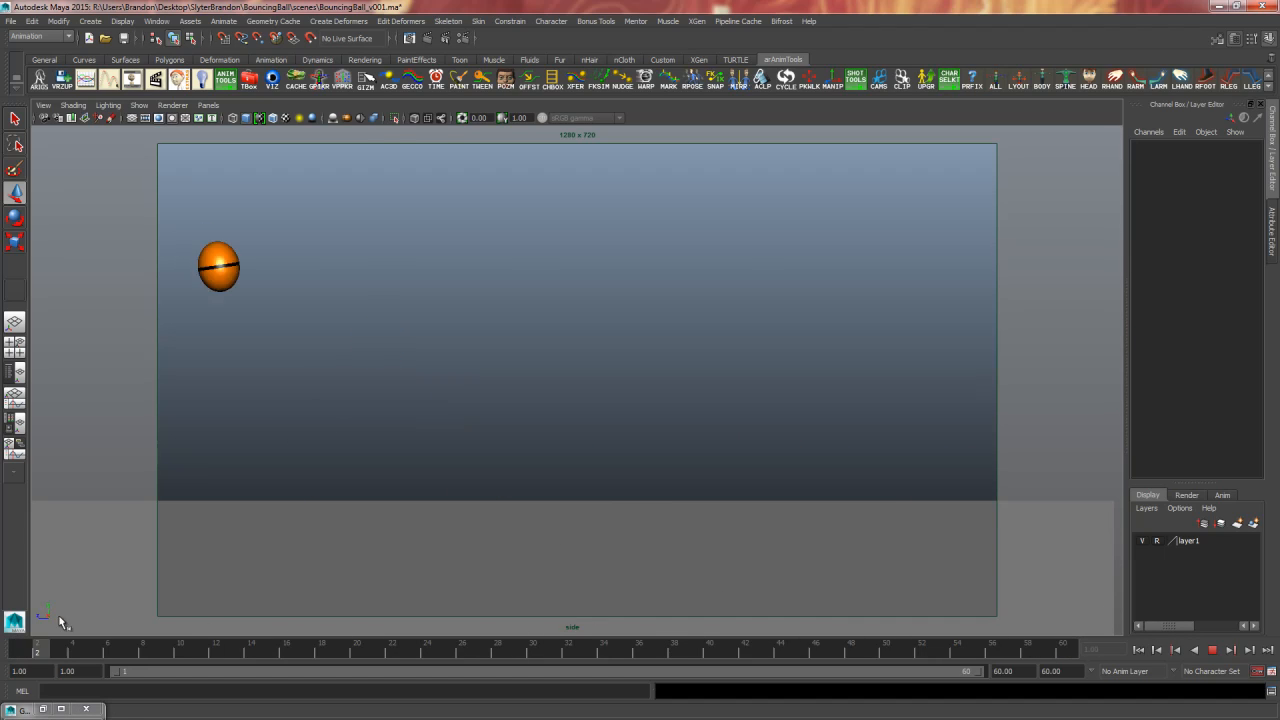
click(1211, 649)
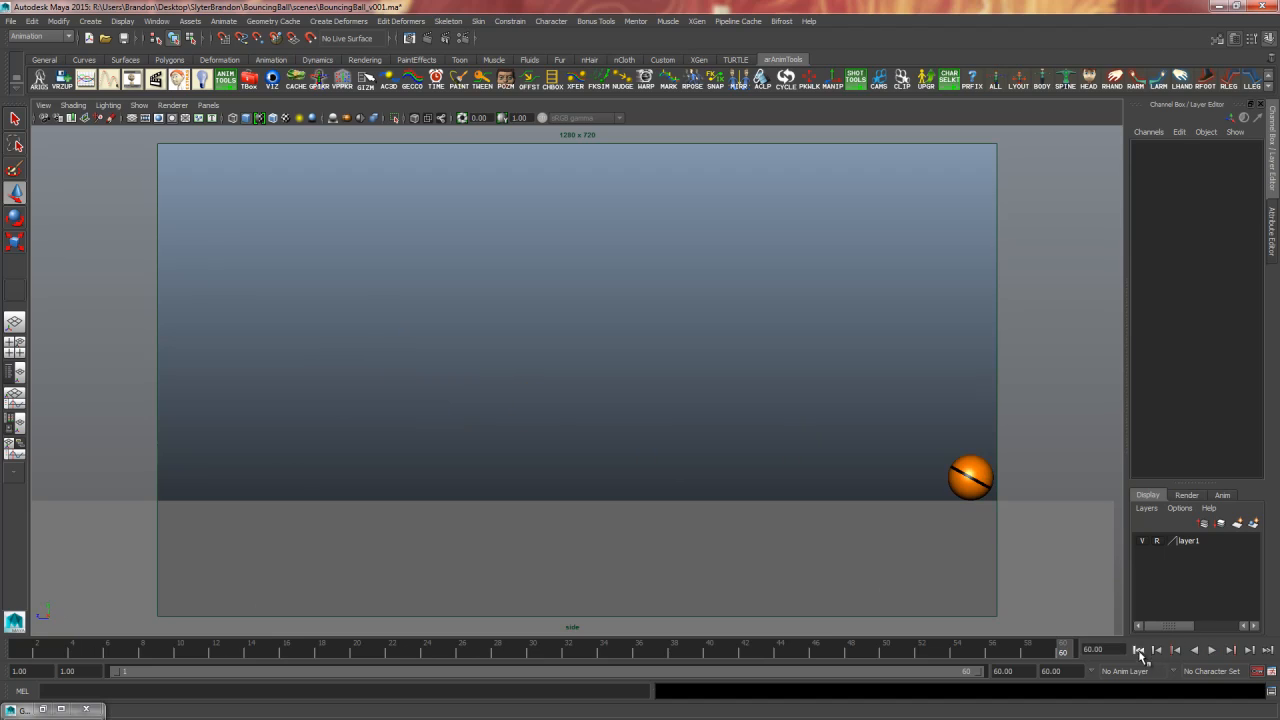
click(1138, 649)
click(1211, 649)
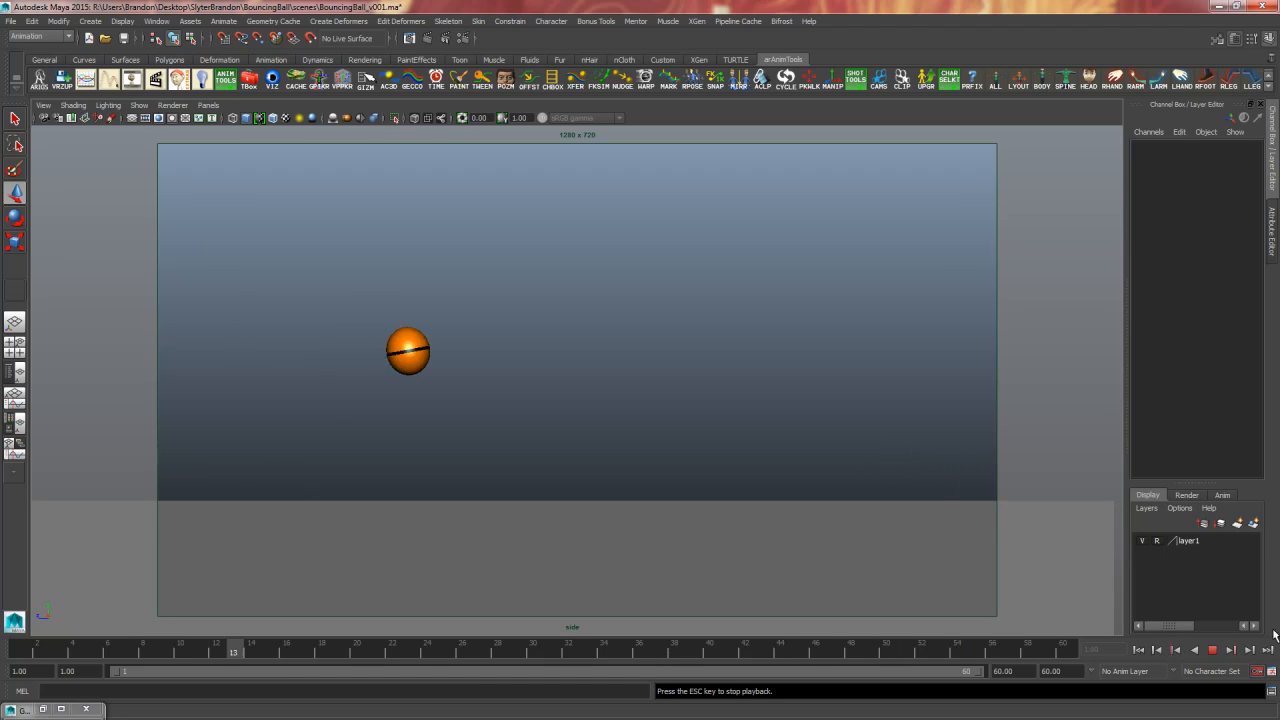
key(Escape)
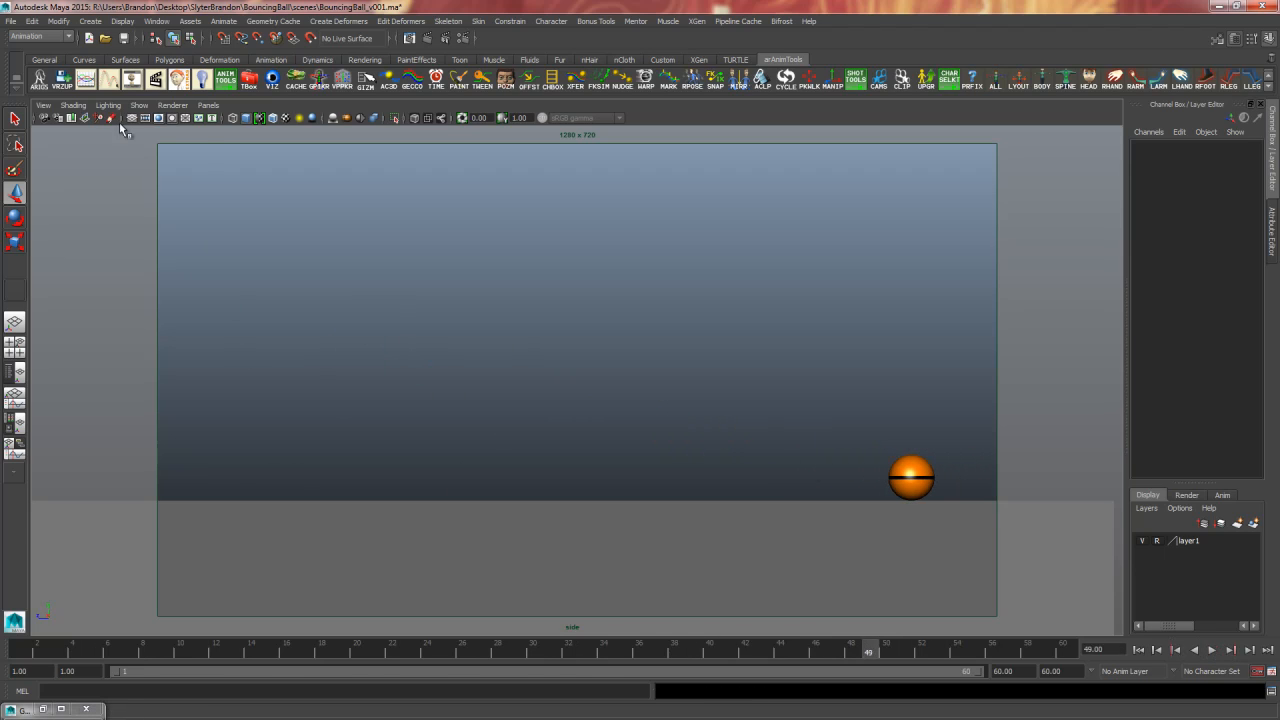
Set the side view camera to No Gate and return to frame 1
click(43, 105)
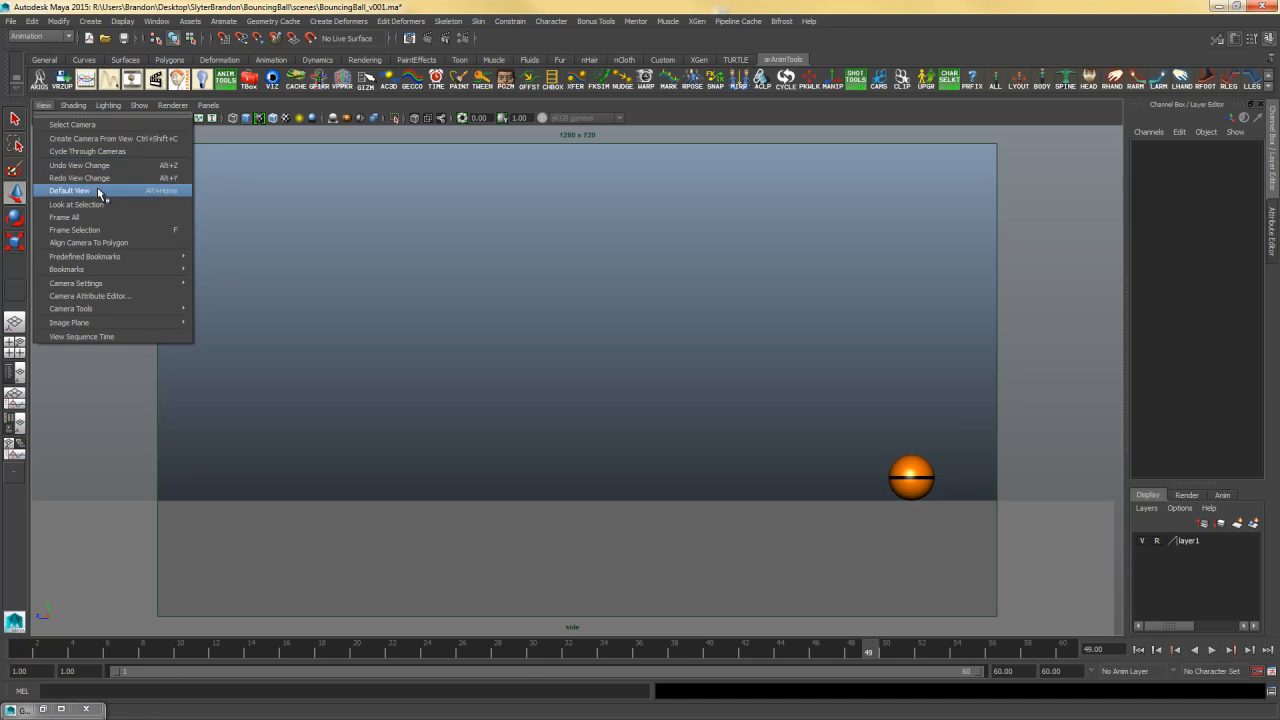
mouse_move(96, 284)
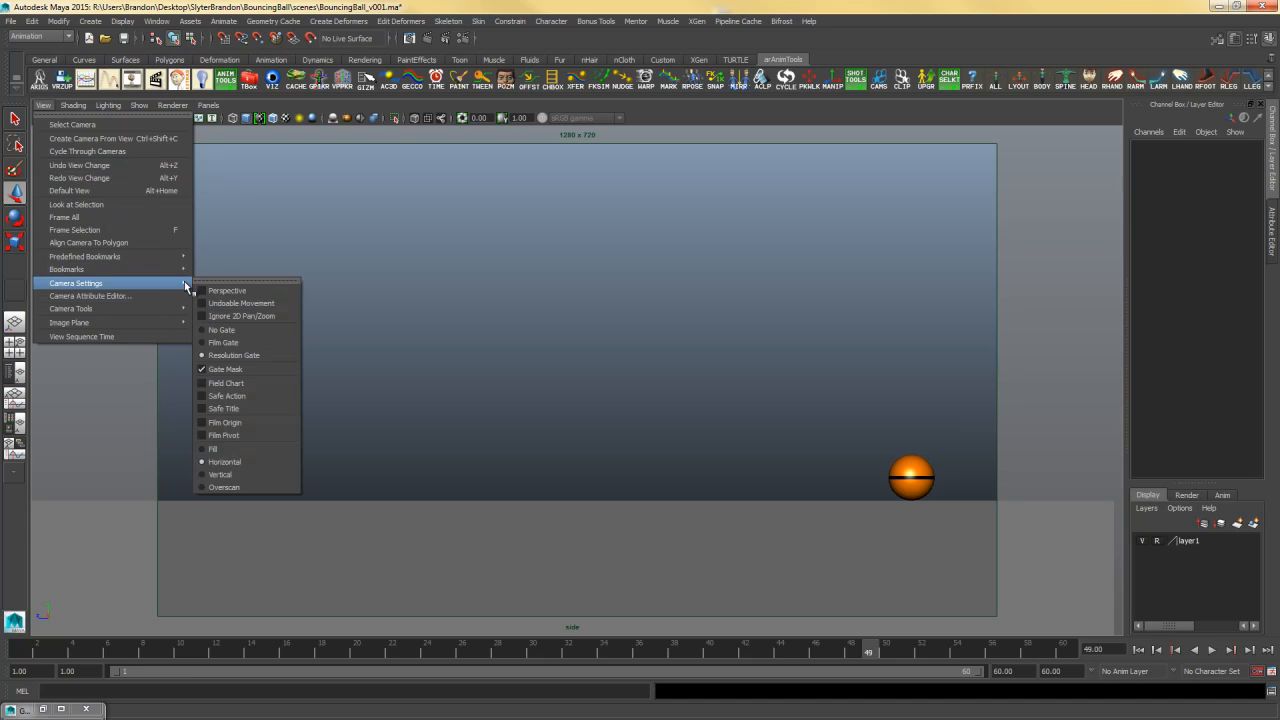
click(224, 331)
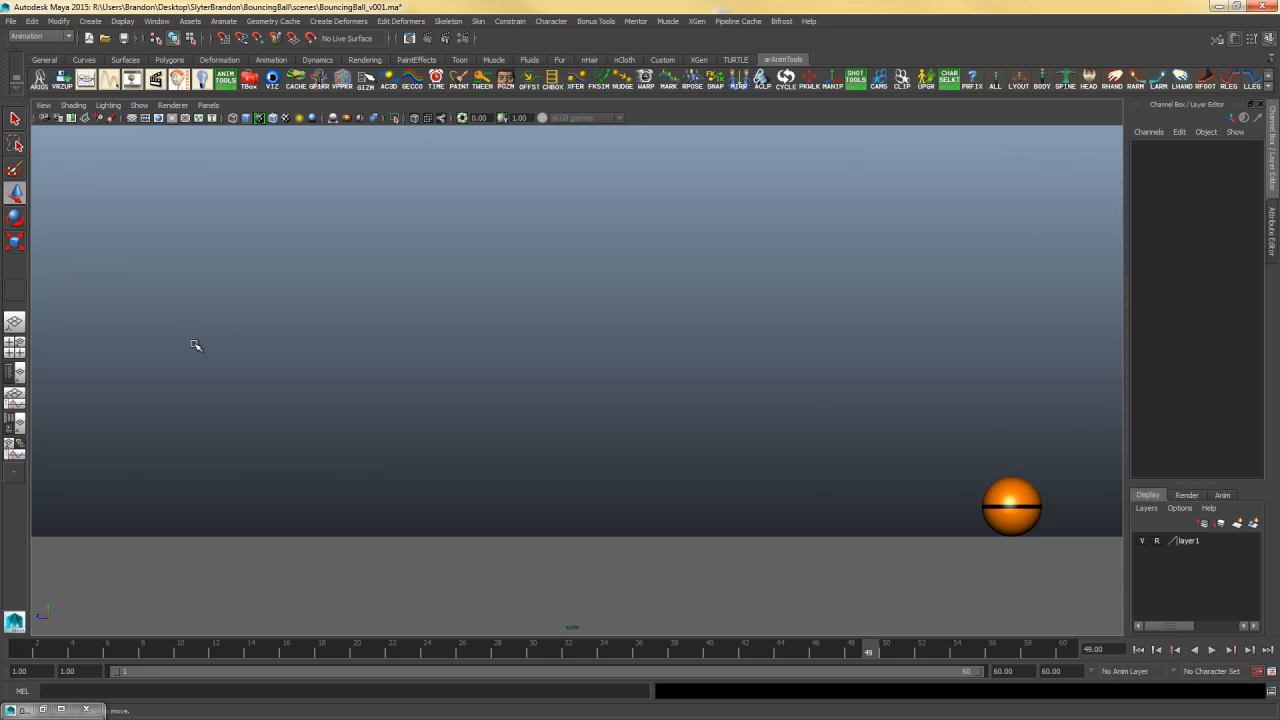
drag(997, 650, 2, 625)
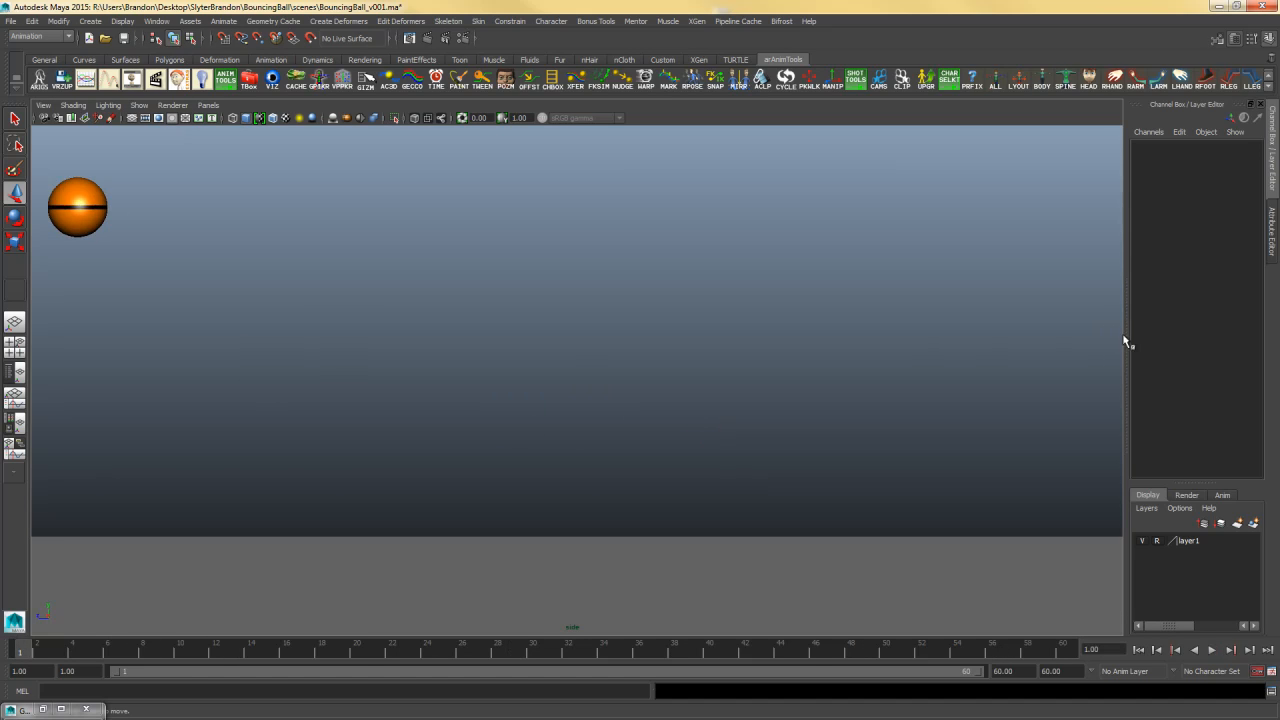
drag(1122, 347, 1238, 374)
Playblast the animation with Save to file enabled and the movie file named BouncingBall
right_click(595, 652)
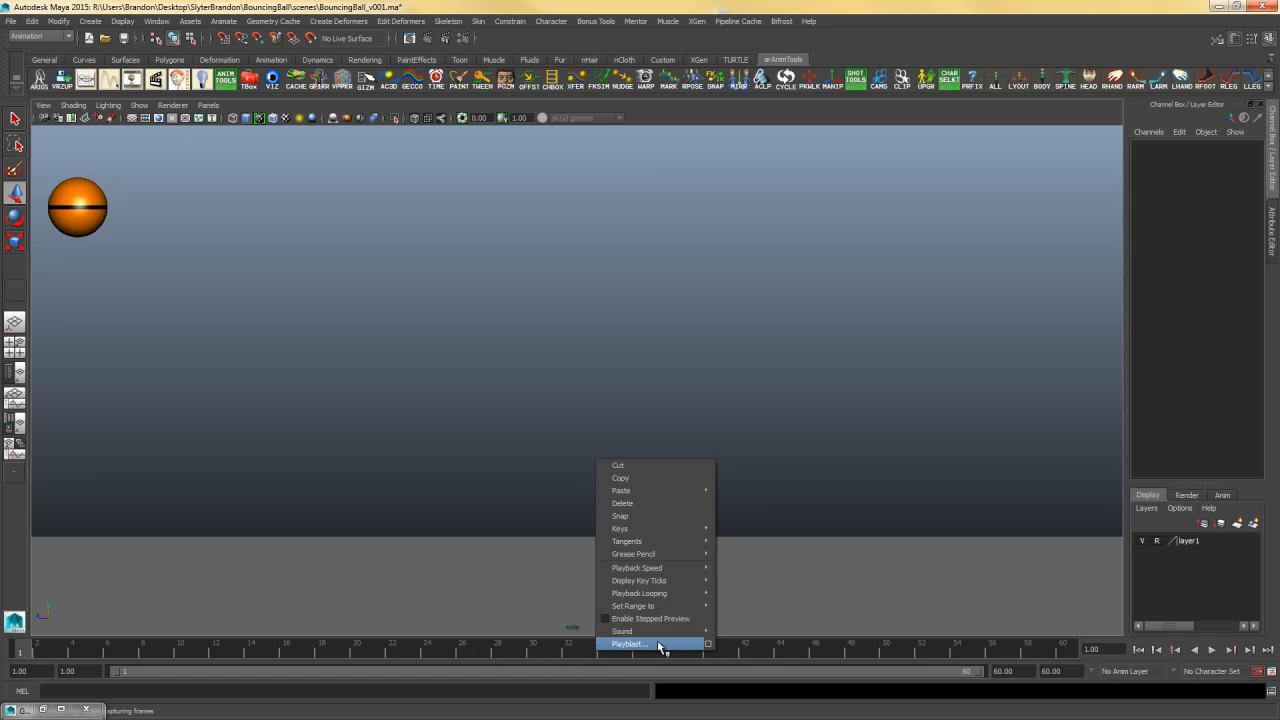
click(708, 644)
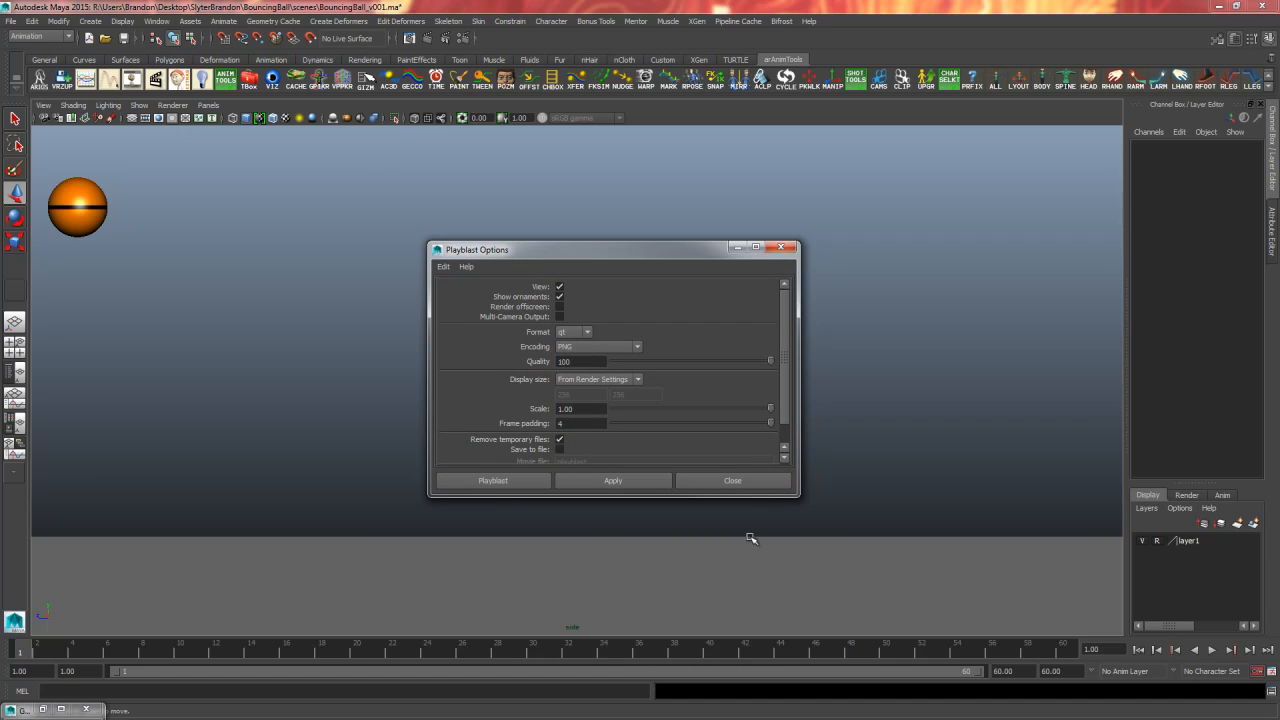
drag(781, 384, 793, 407)
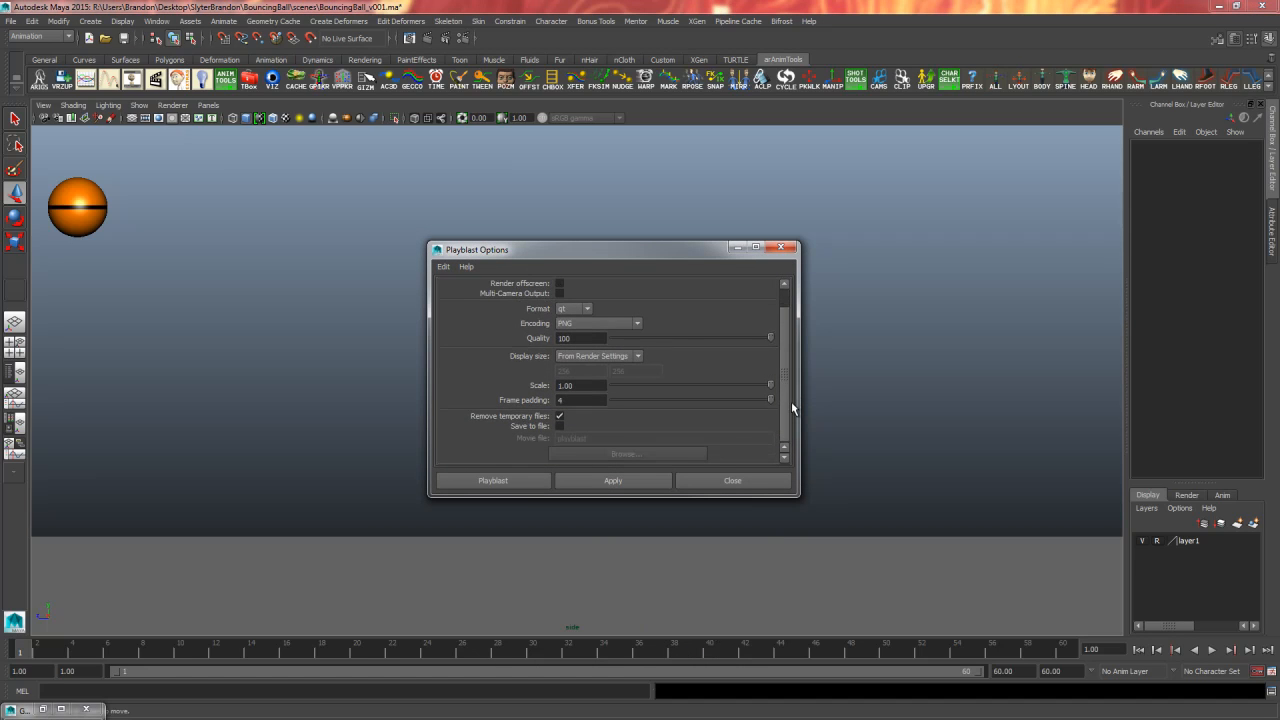
click(559, 426)
double_click(597, 438)
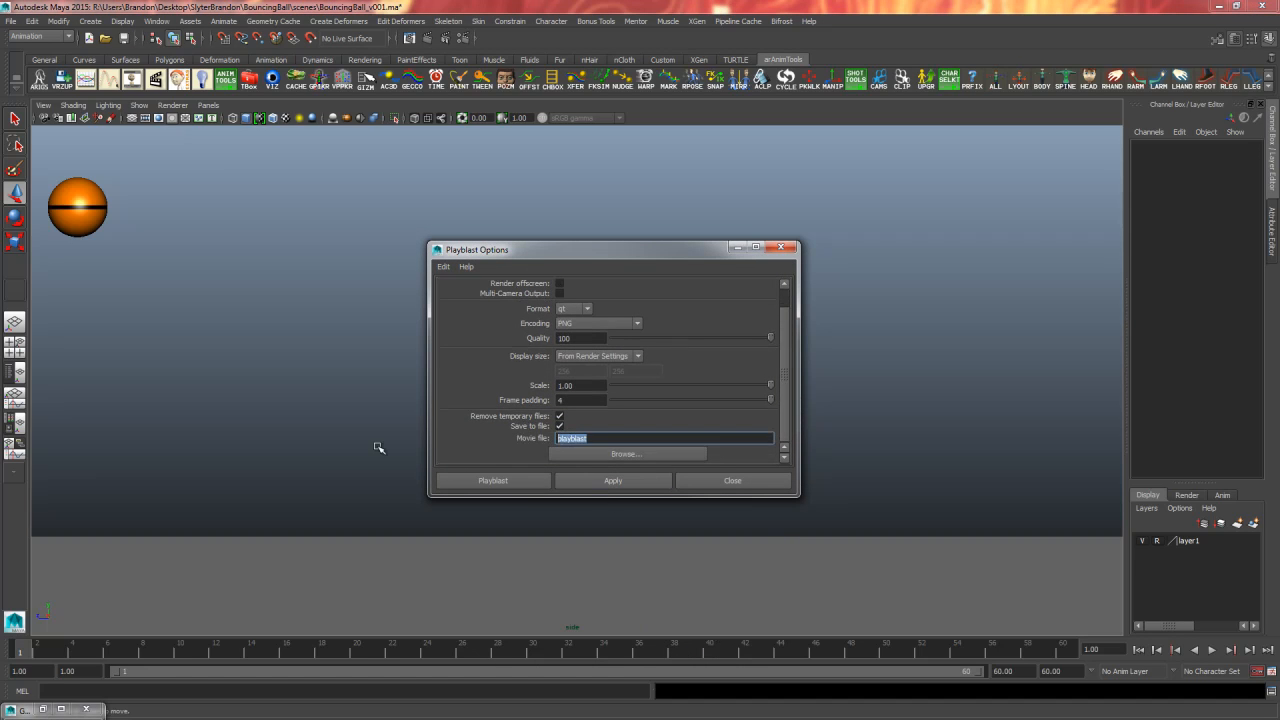
text(BouncingBall)
click(515, 483)
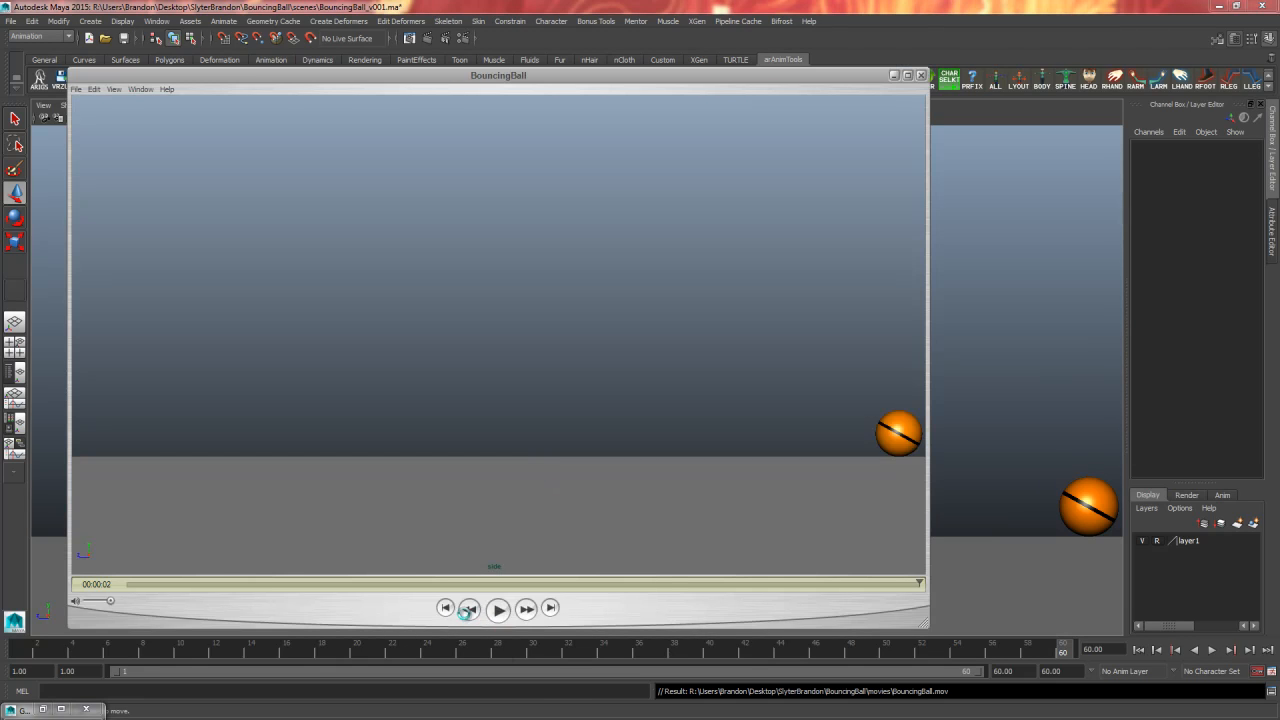
Play back the BouncingBall movie, close the player and save the scene
click(466, 608)
click(500, 610)
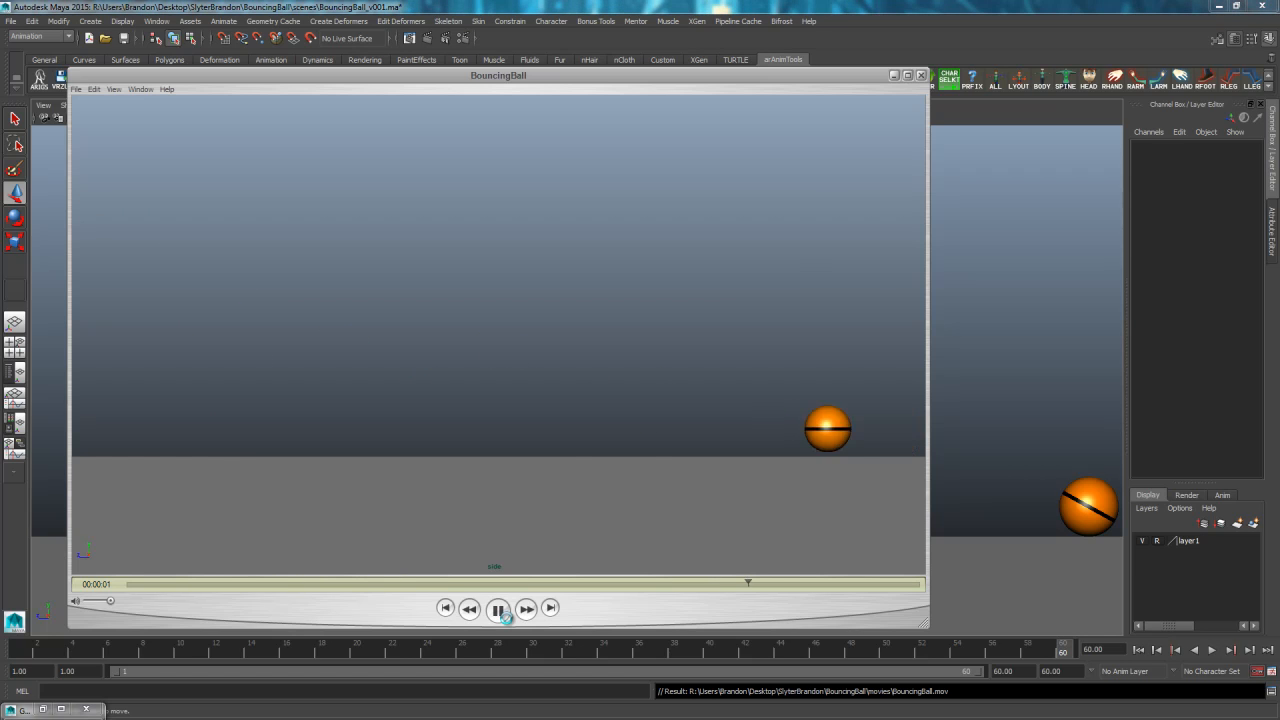
click(921, 75)
key(ctrl+s)
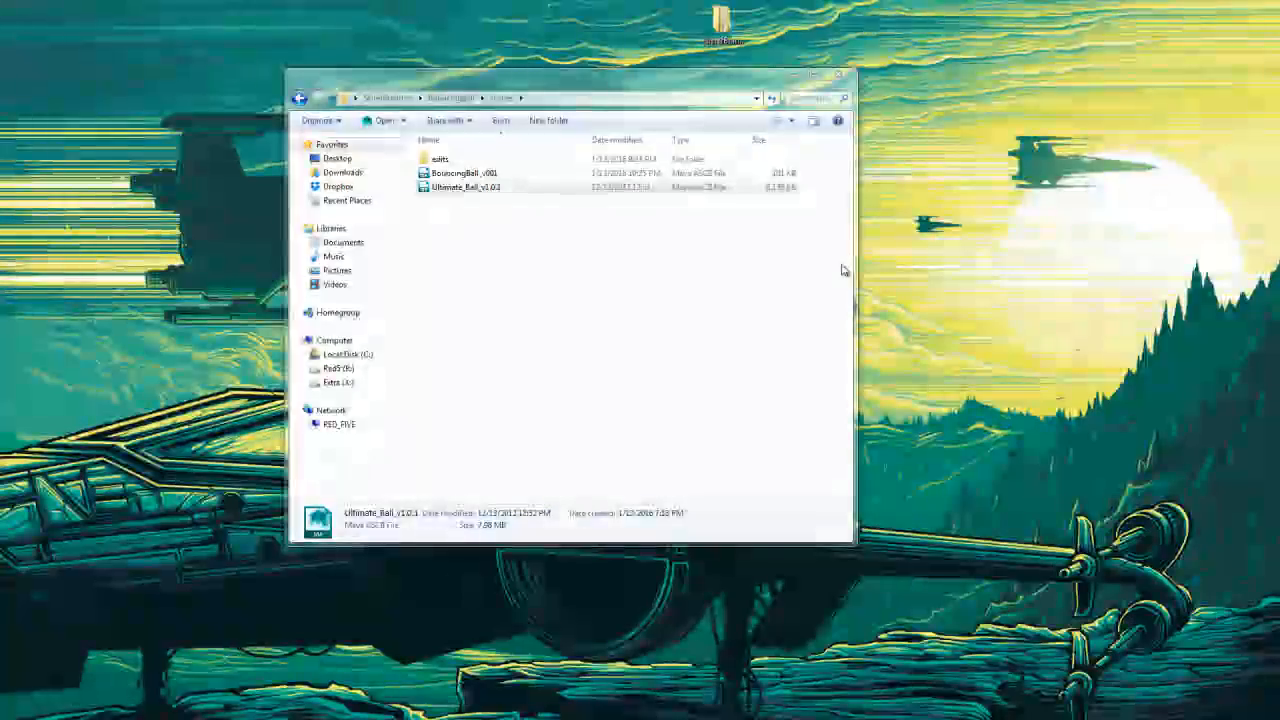
Replace the open scenes folder window with the project's movies folder, check for the BouncingBall movie, and close the window
click(838, 75)
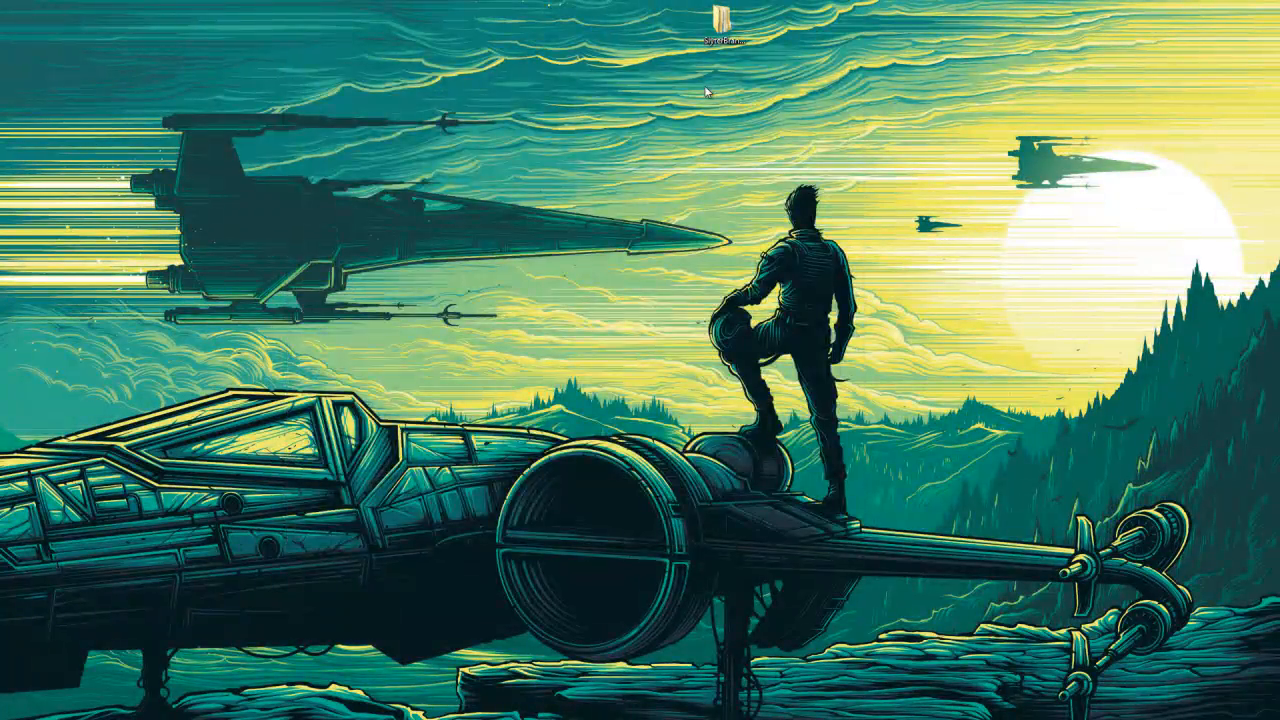
double_click(726, 22)
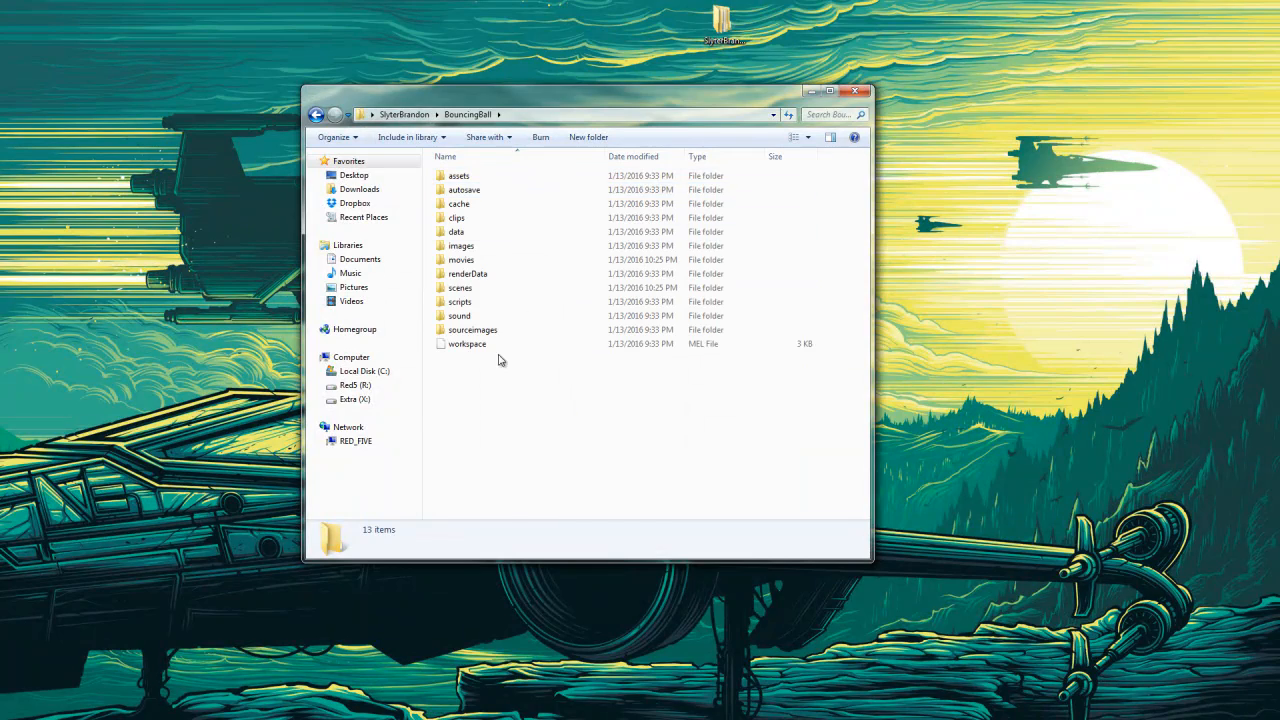
double_click(469, 263)
click(476, 220)
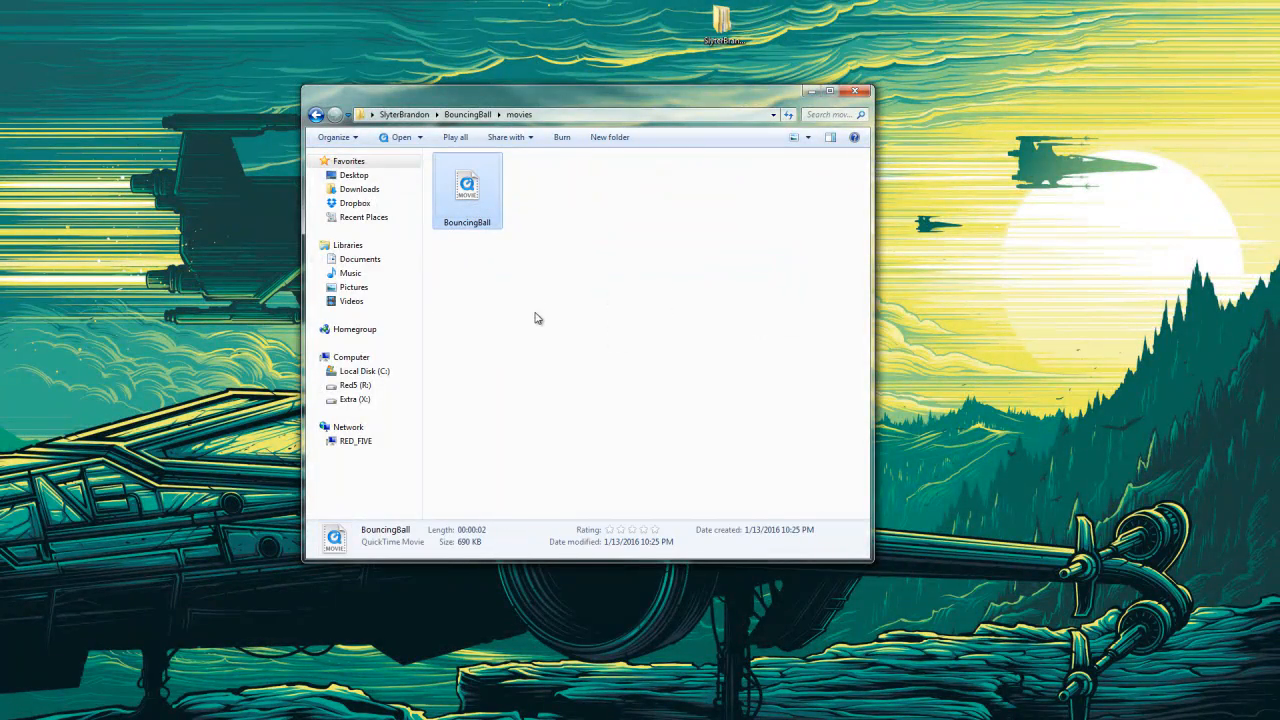
click(553, 249)
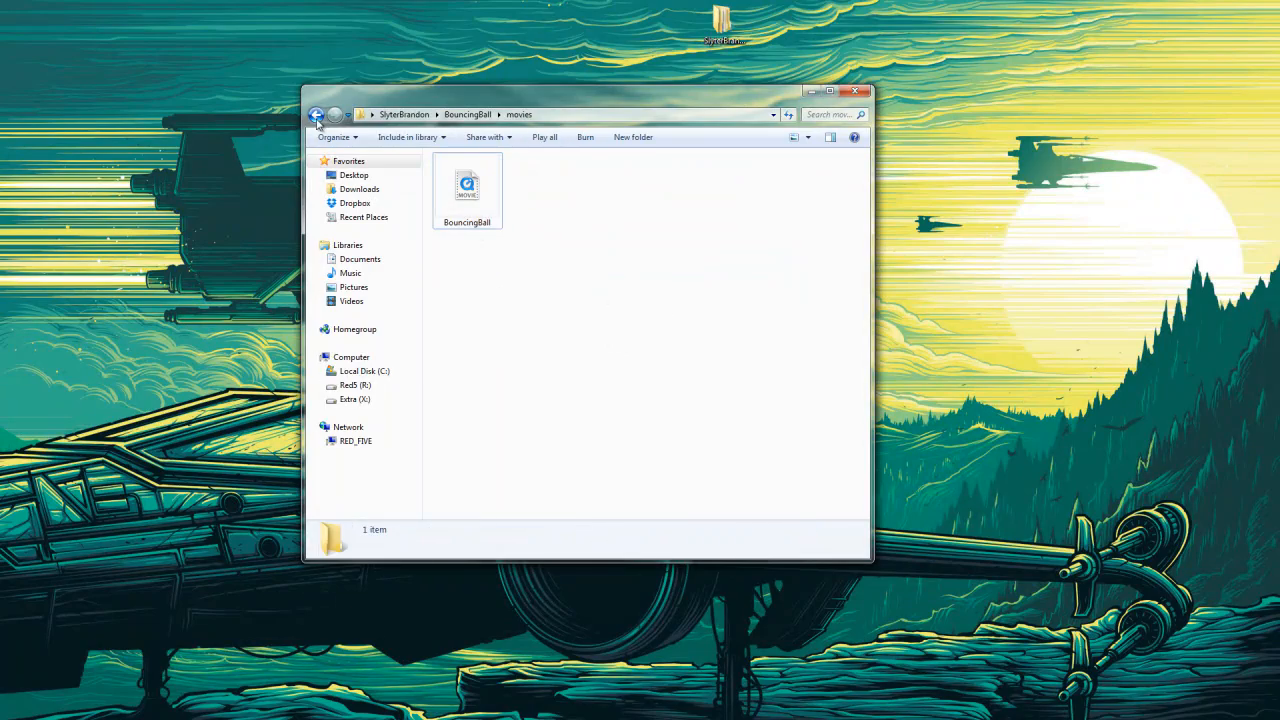
click(316, 117)
click(404, 114)
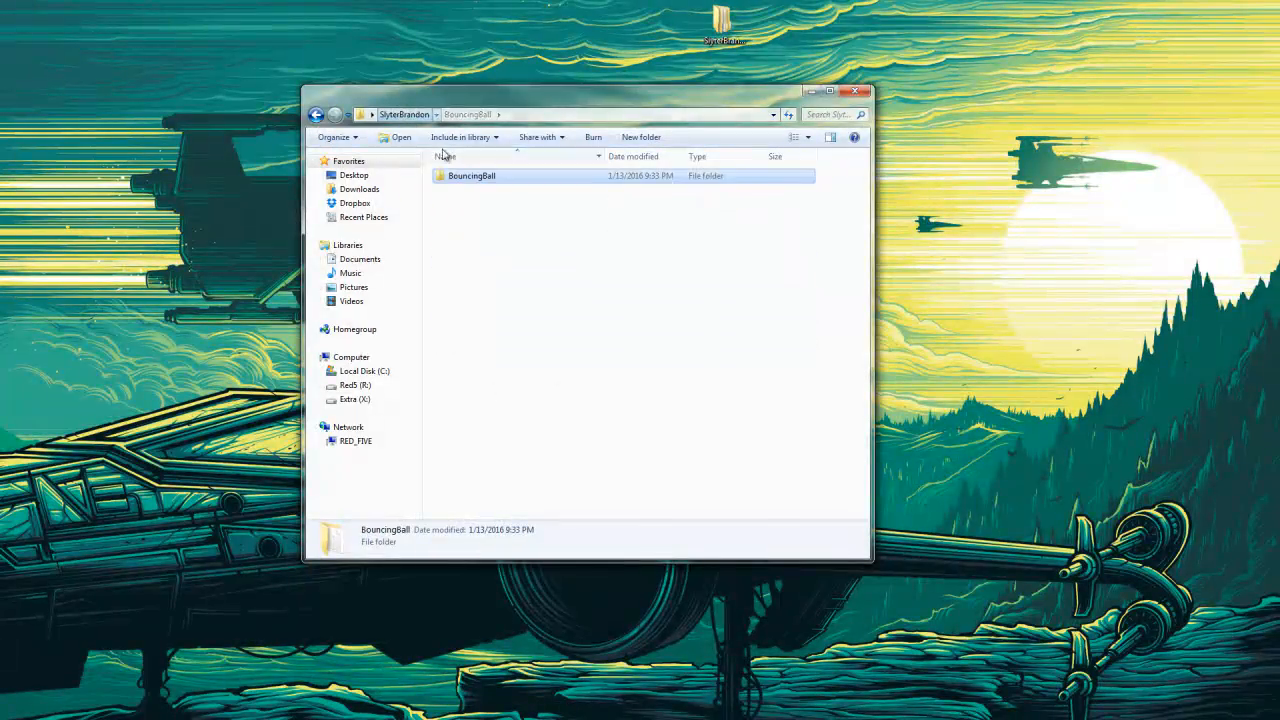
click(855, 91)
drag(625, 80, 707, 6)
drag(691, 84, 788, 20)
drag(791, 125, 716, 182)
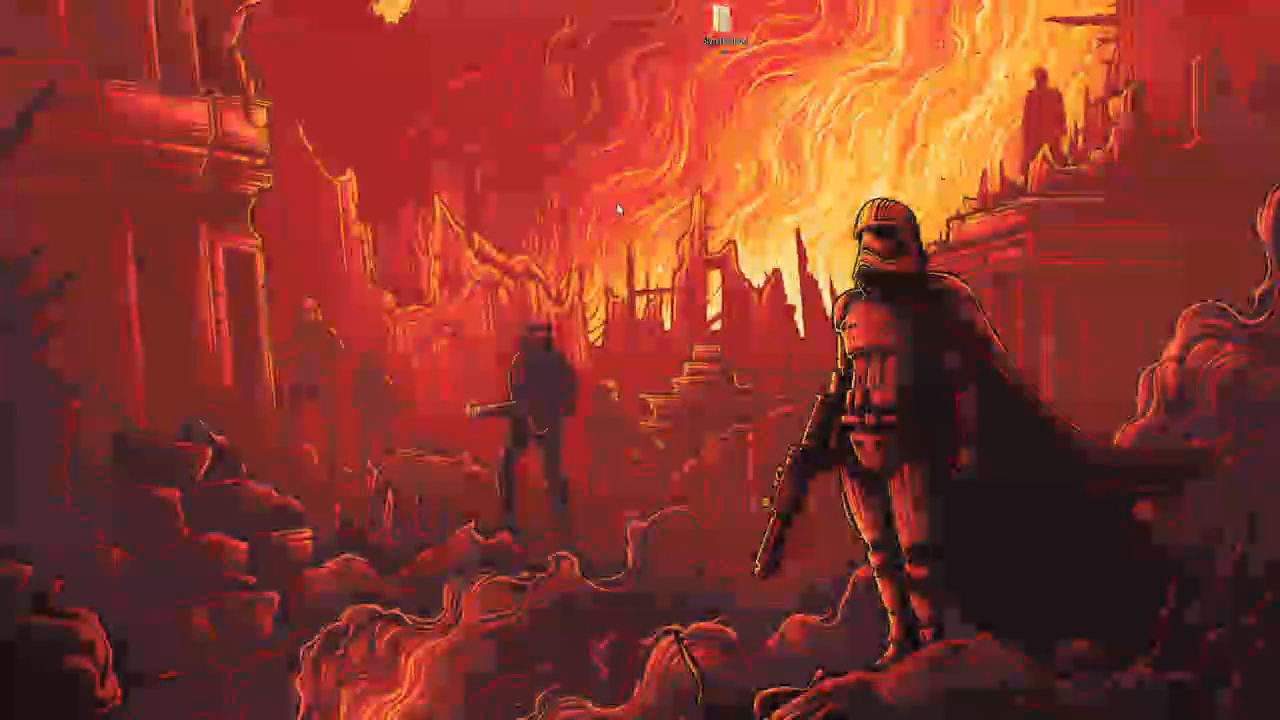
Reposition the parent project folder on the desktop and open the BouncingBall movie from its BouncingBall project's movies folder
drag(714, 50, 337, 252)
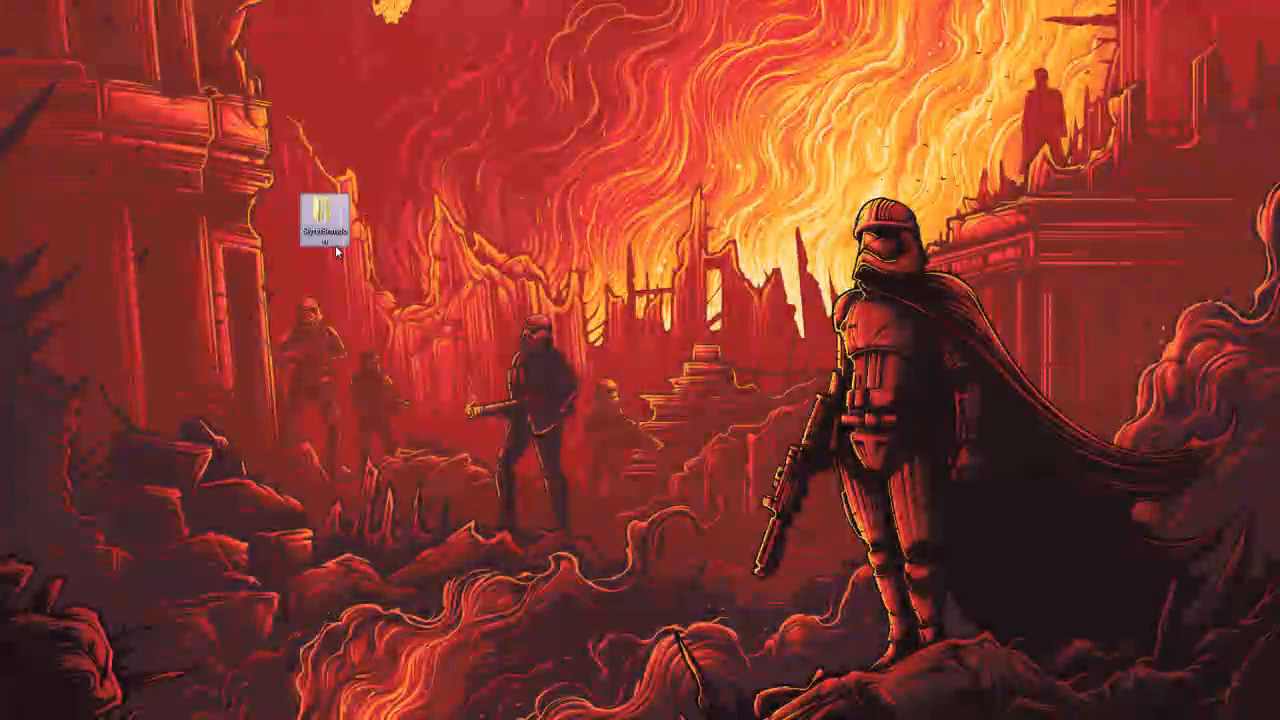
double_click(325, 220)
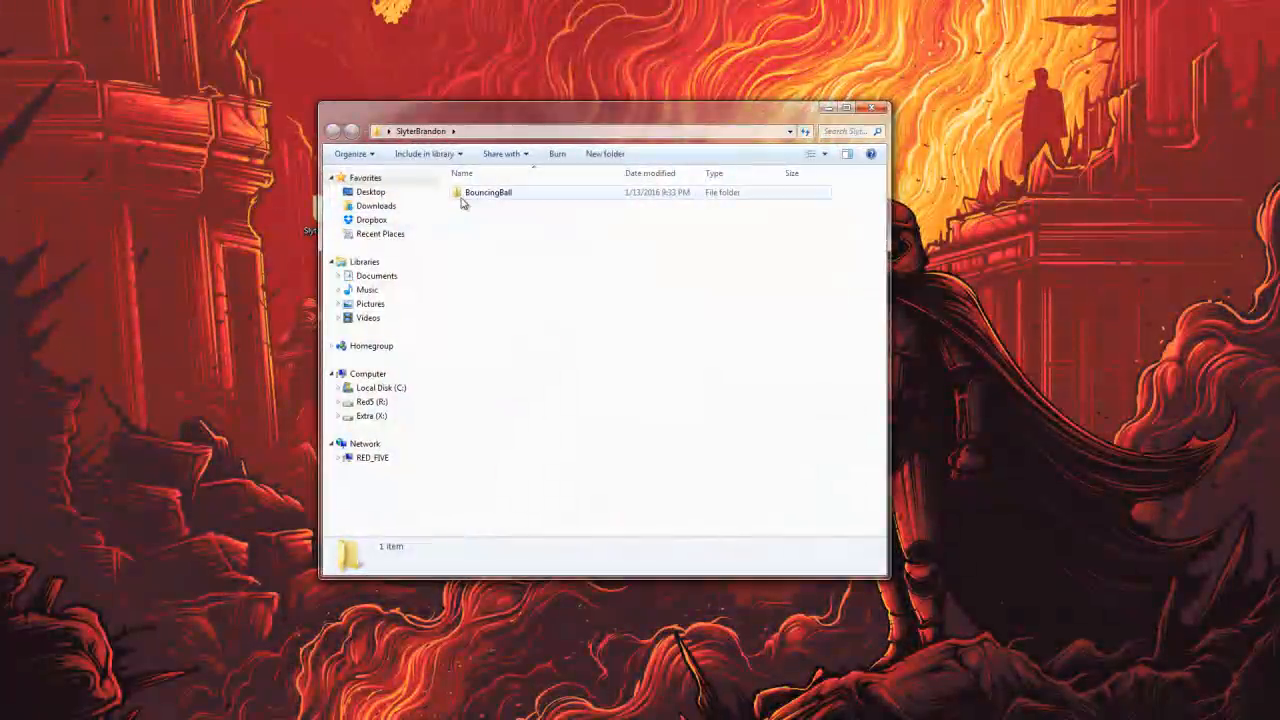
double_click(472, 198)
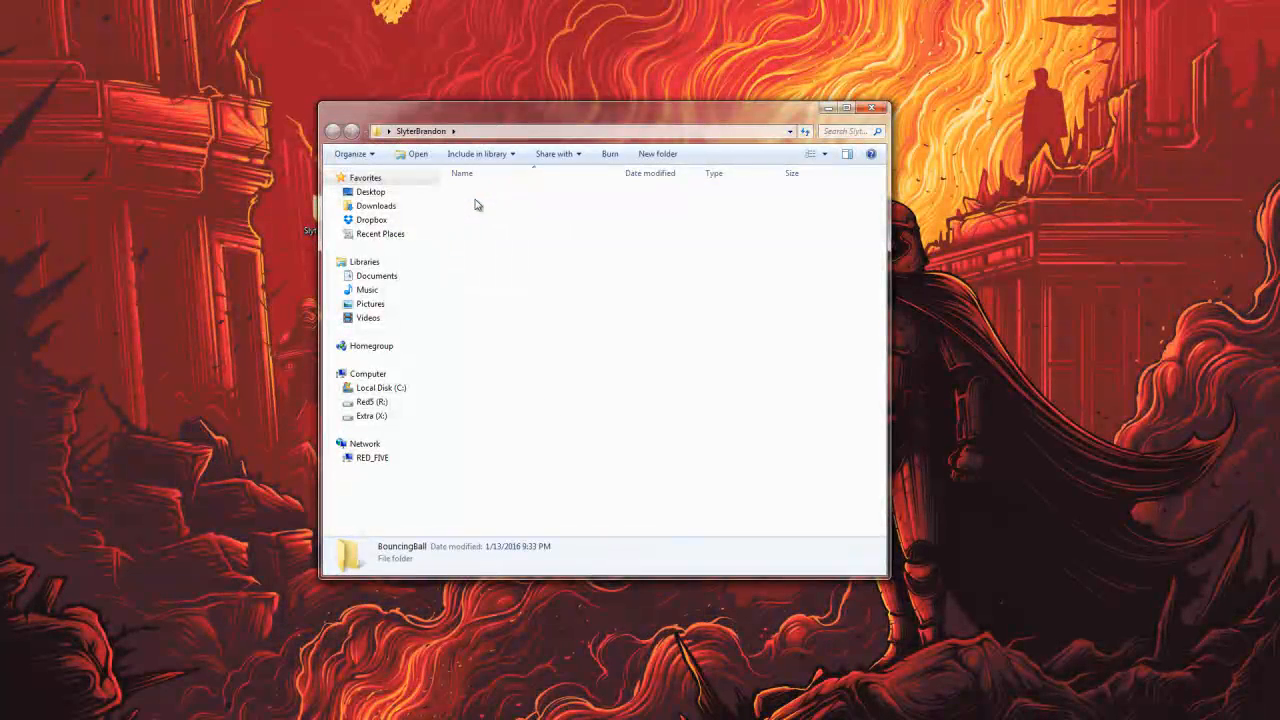
double_click(500, 282)
click(511, 220)
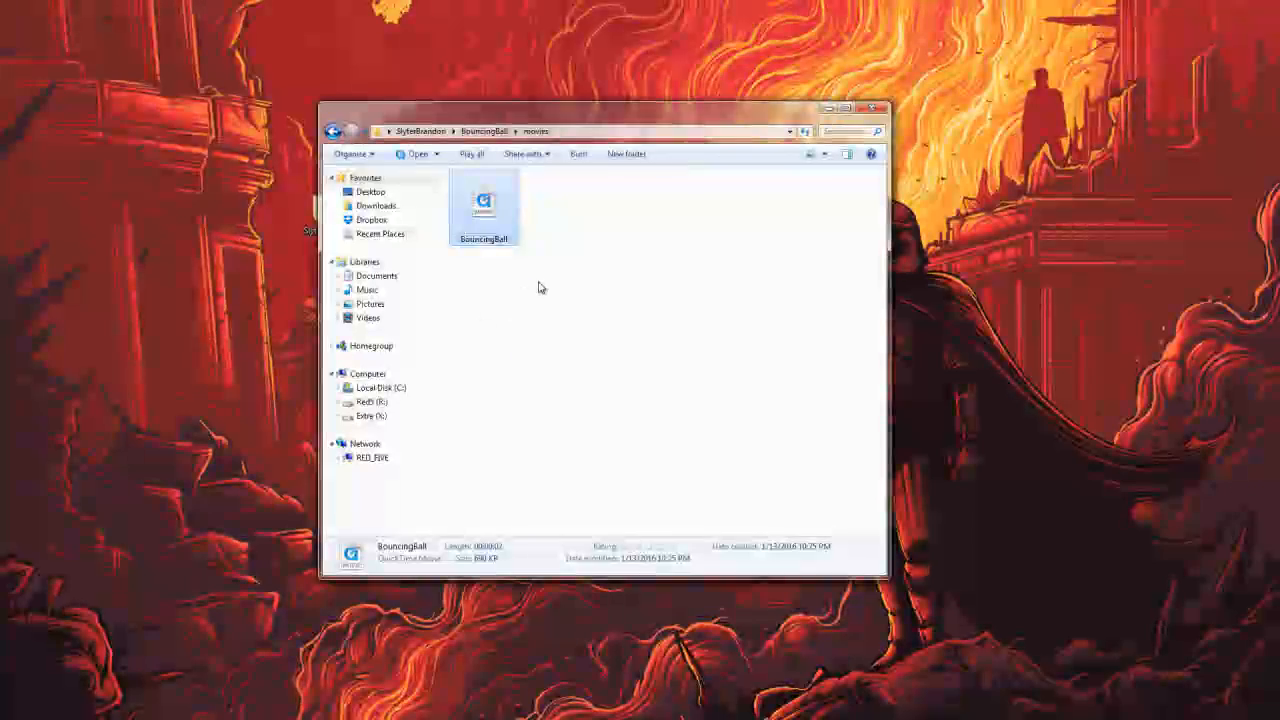
key(Return)
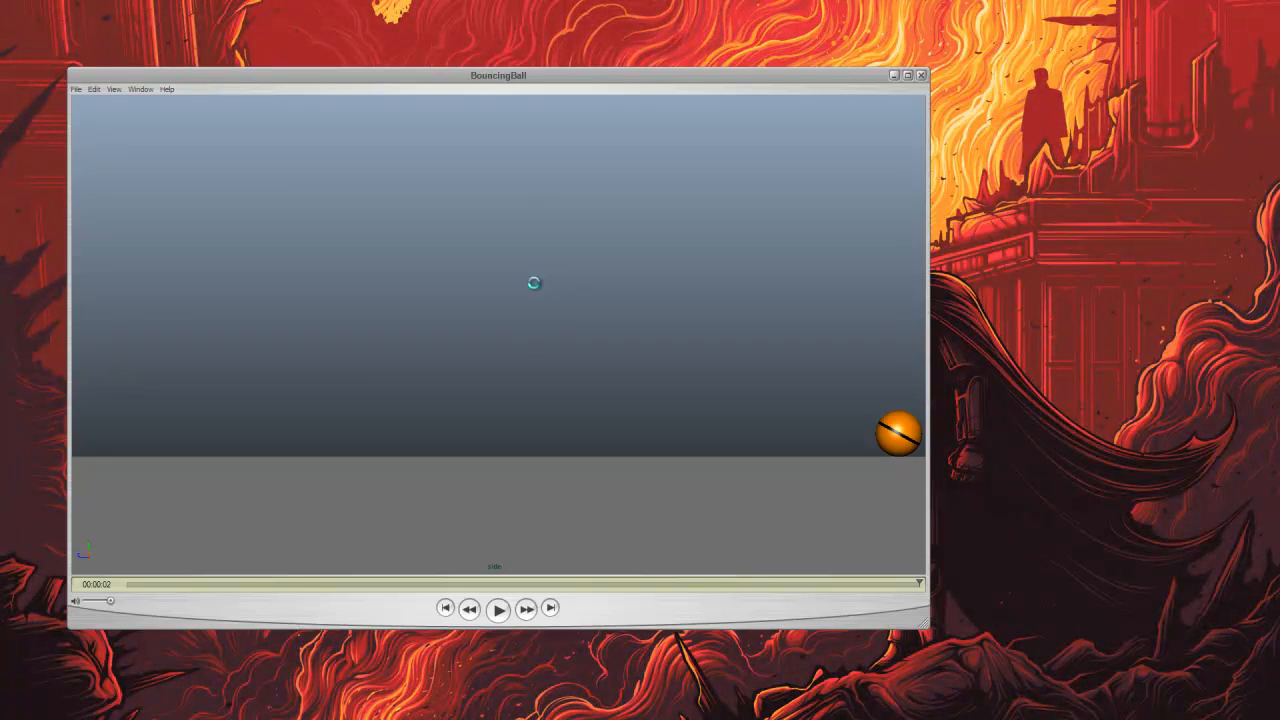
Play the BouncingBall movie, pause it and scrub forward and back through the ball's bounces
click(497, 609)
click(497, 609)
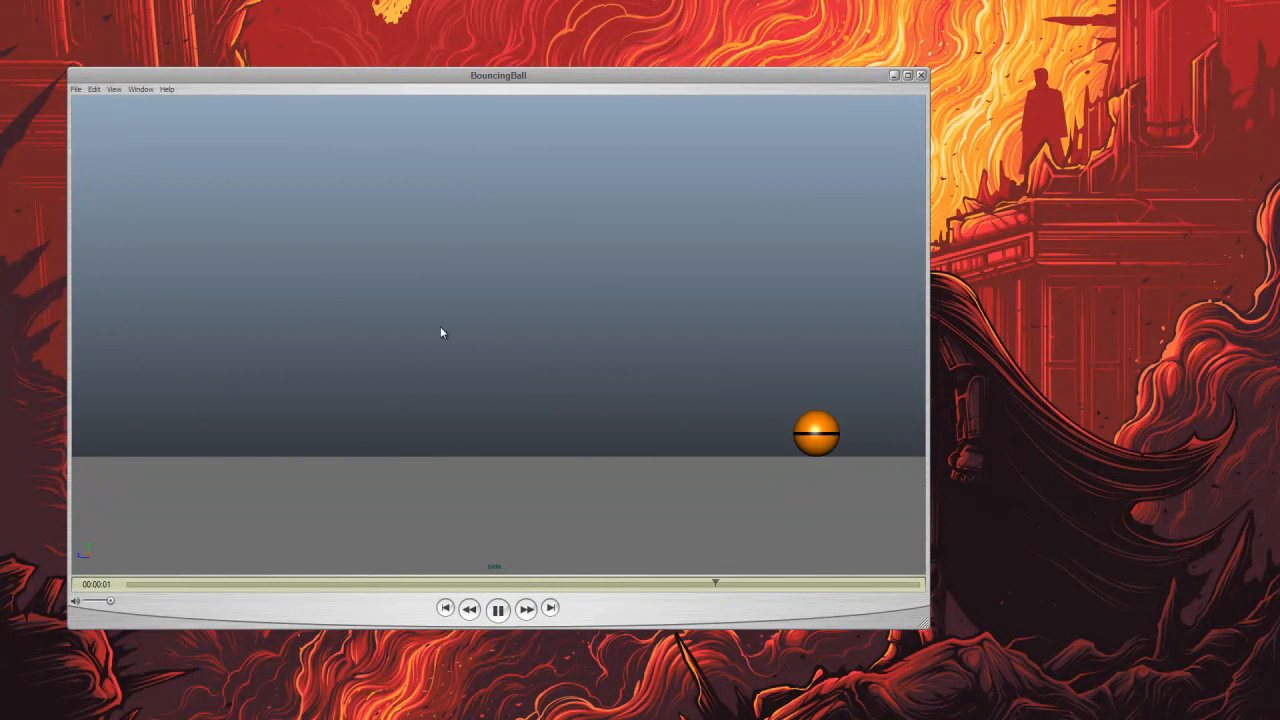
click(499, 609)
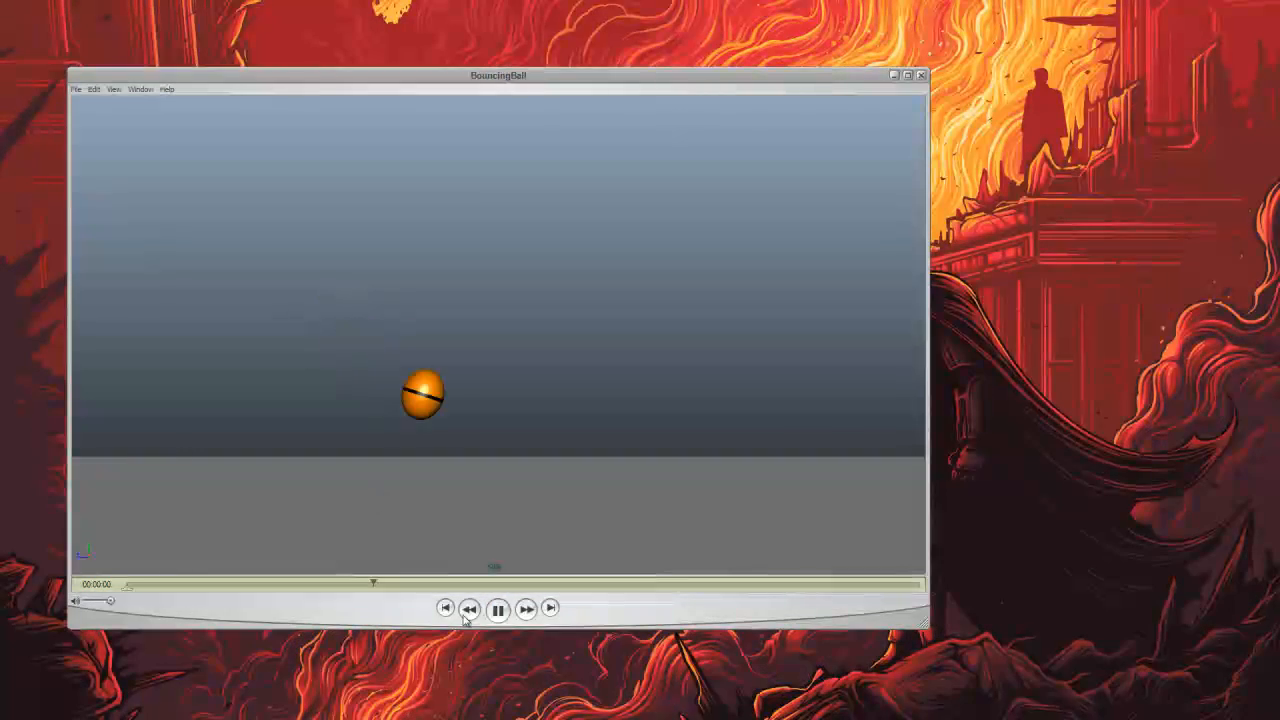
click(503, 604)
drag(492, 584, 769, 569)
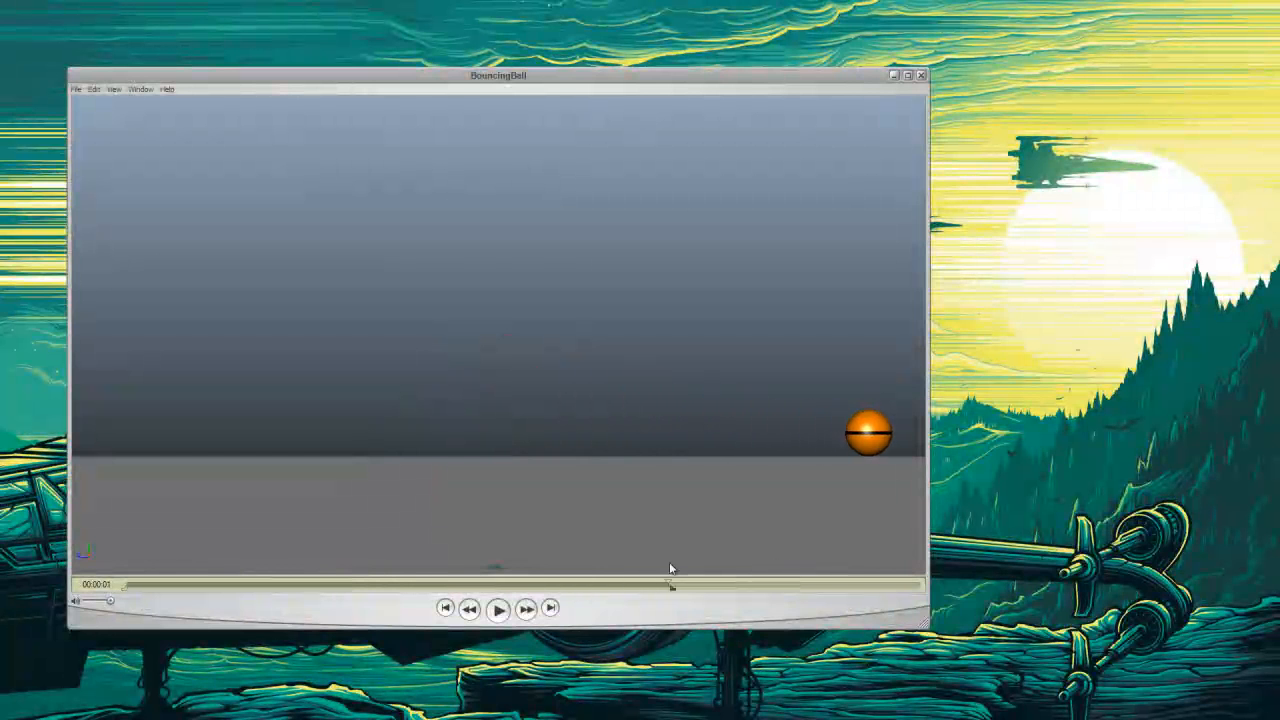
drag(671, 568, 560, 549)
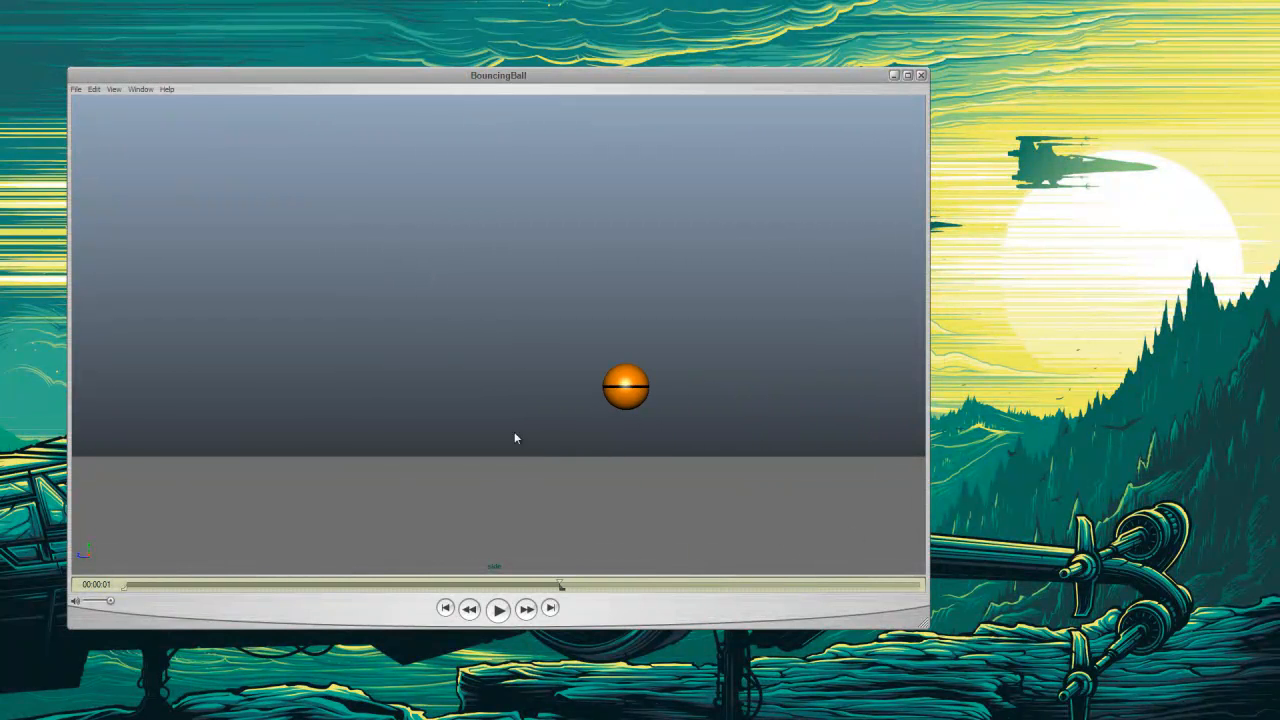
Close the movie player, return to the BouncingBall project folder and clear the selection there
click(922, 75)
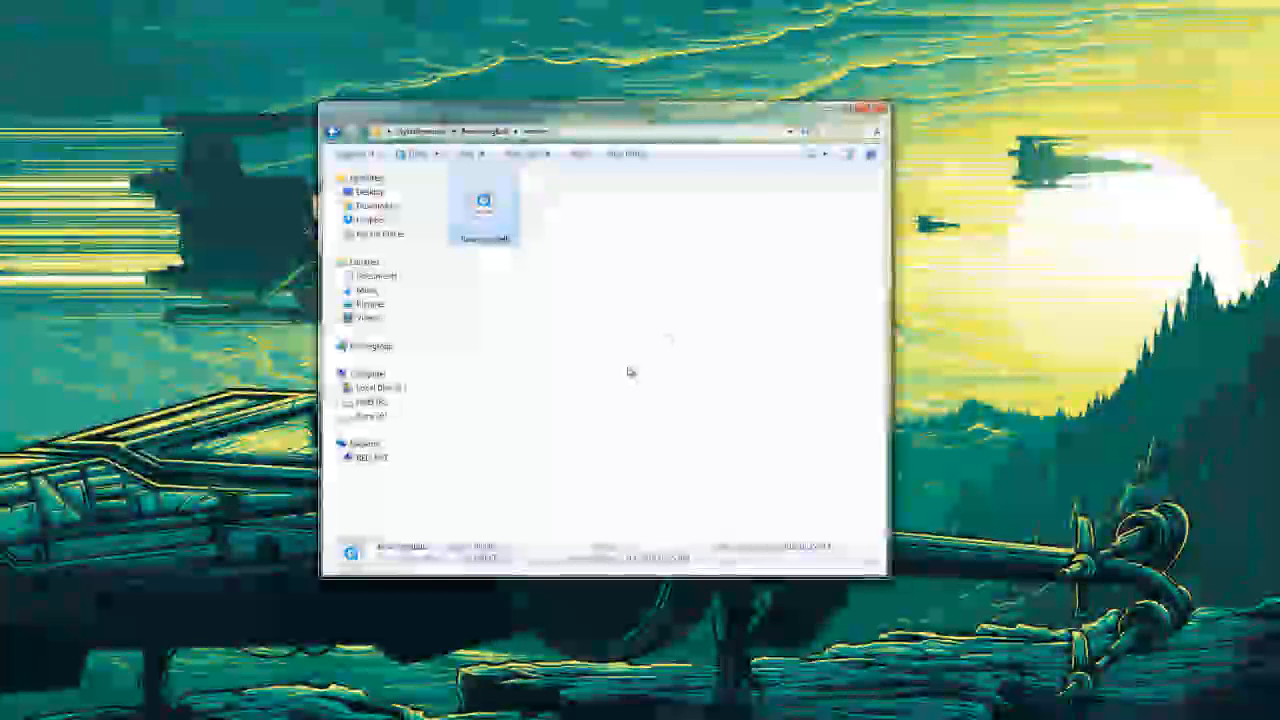
click(333, 133)
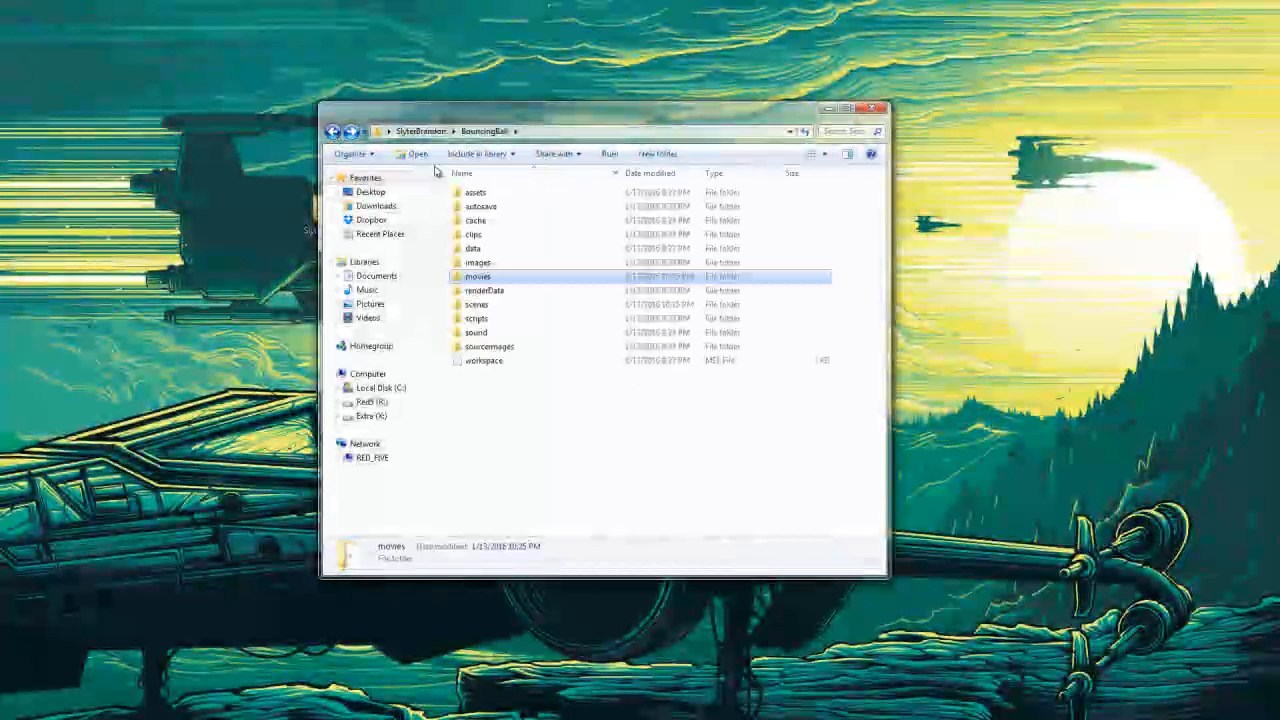
click(614, 447)
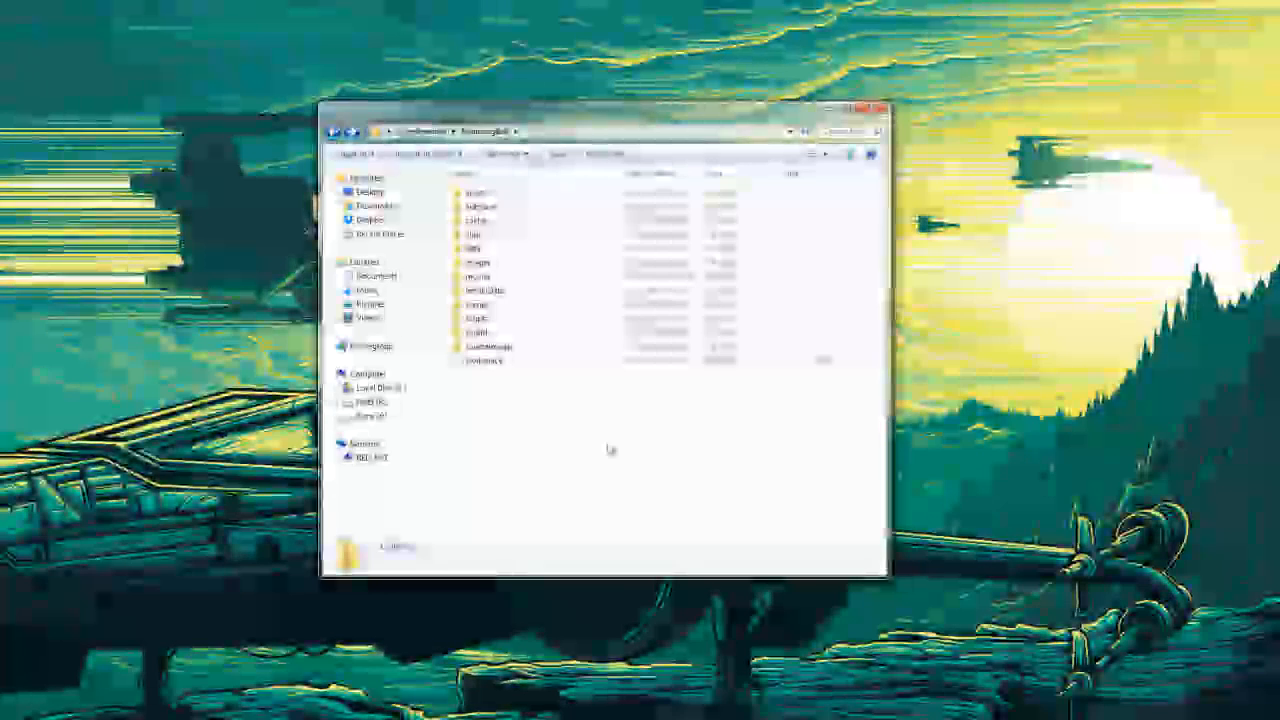